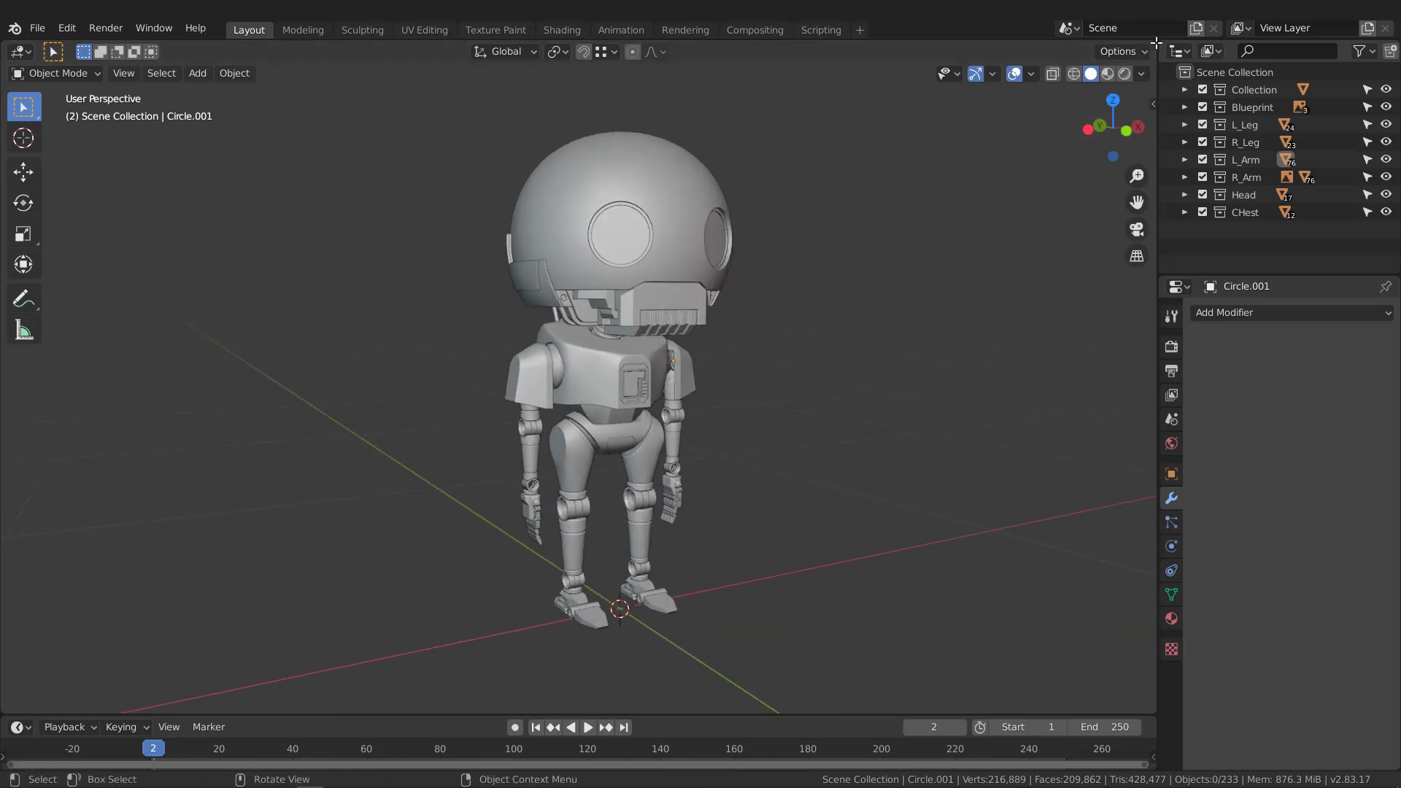
# Split the 3D viewport vertically into two areas and select the robot's head dome.
pyautogui.moveTo(1156, 43); pyautogui.dragTo(677, 58)
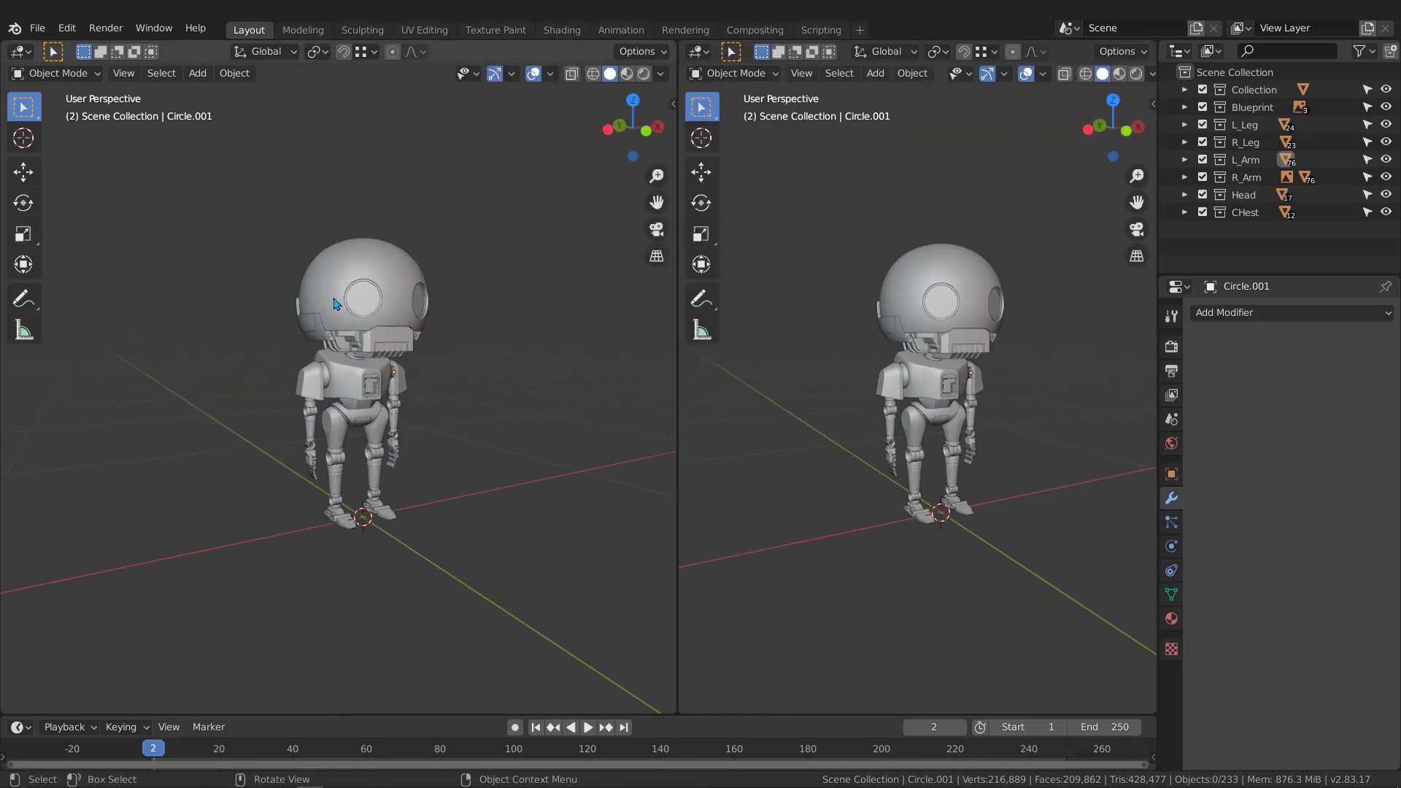
pyautogui.click(373, 263)
pyautogui.scroll(3, 374, 269)
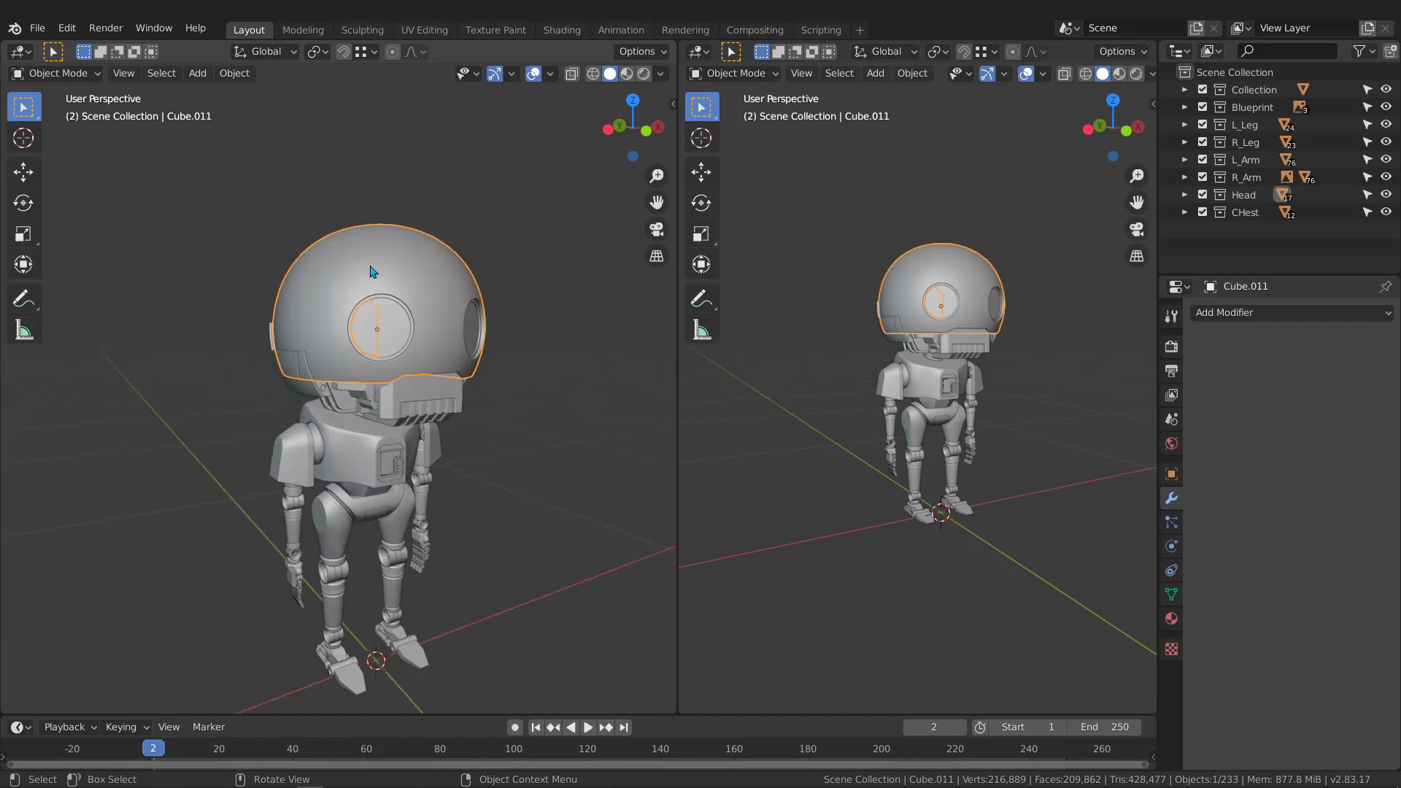
# Change the new viewport area to the Shader Editor and hide its sidebar to make room for the Head material's nodes.
pyautogui.click(698, 53)
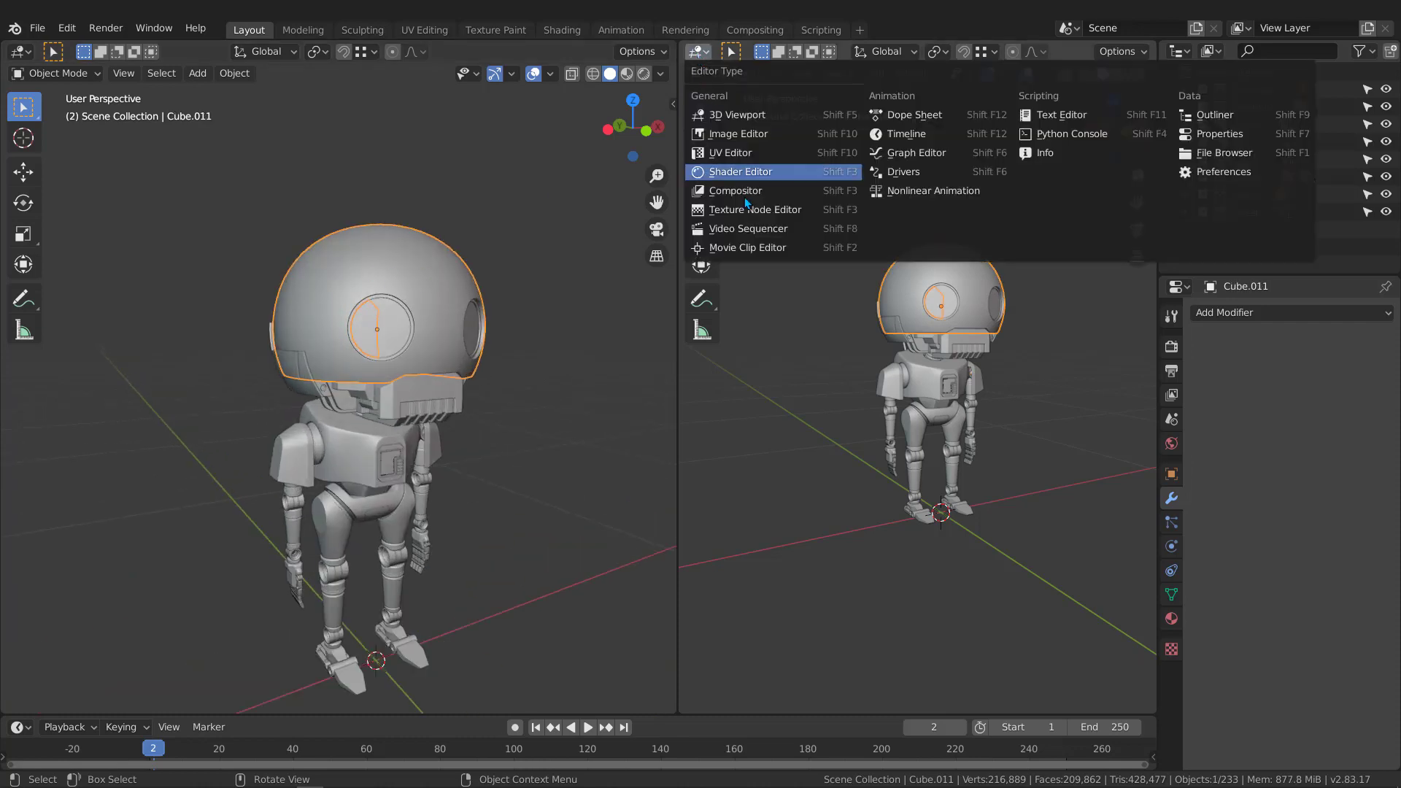
pyautogui.click(740, 171)
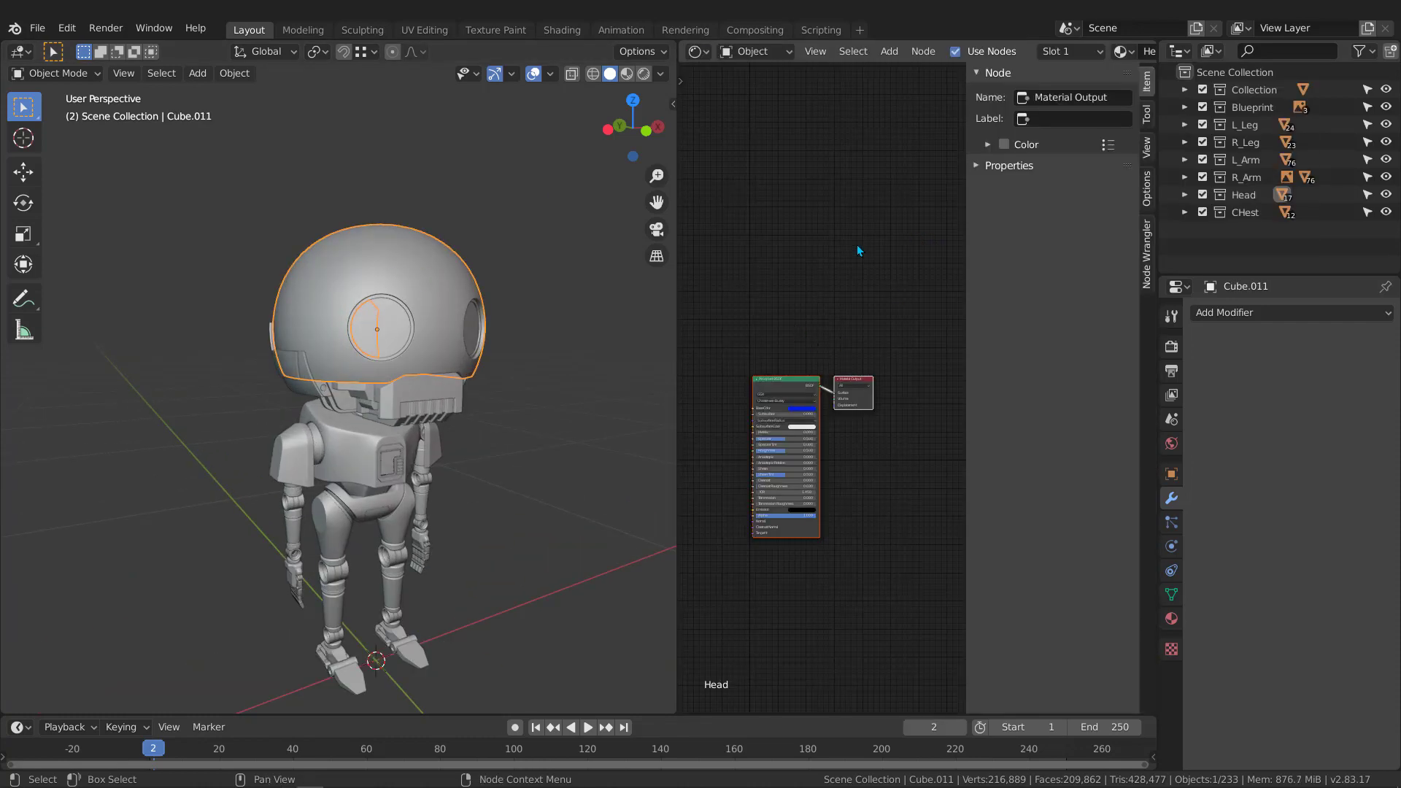
pyautogui.press('n')
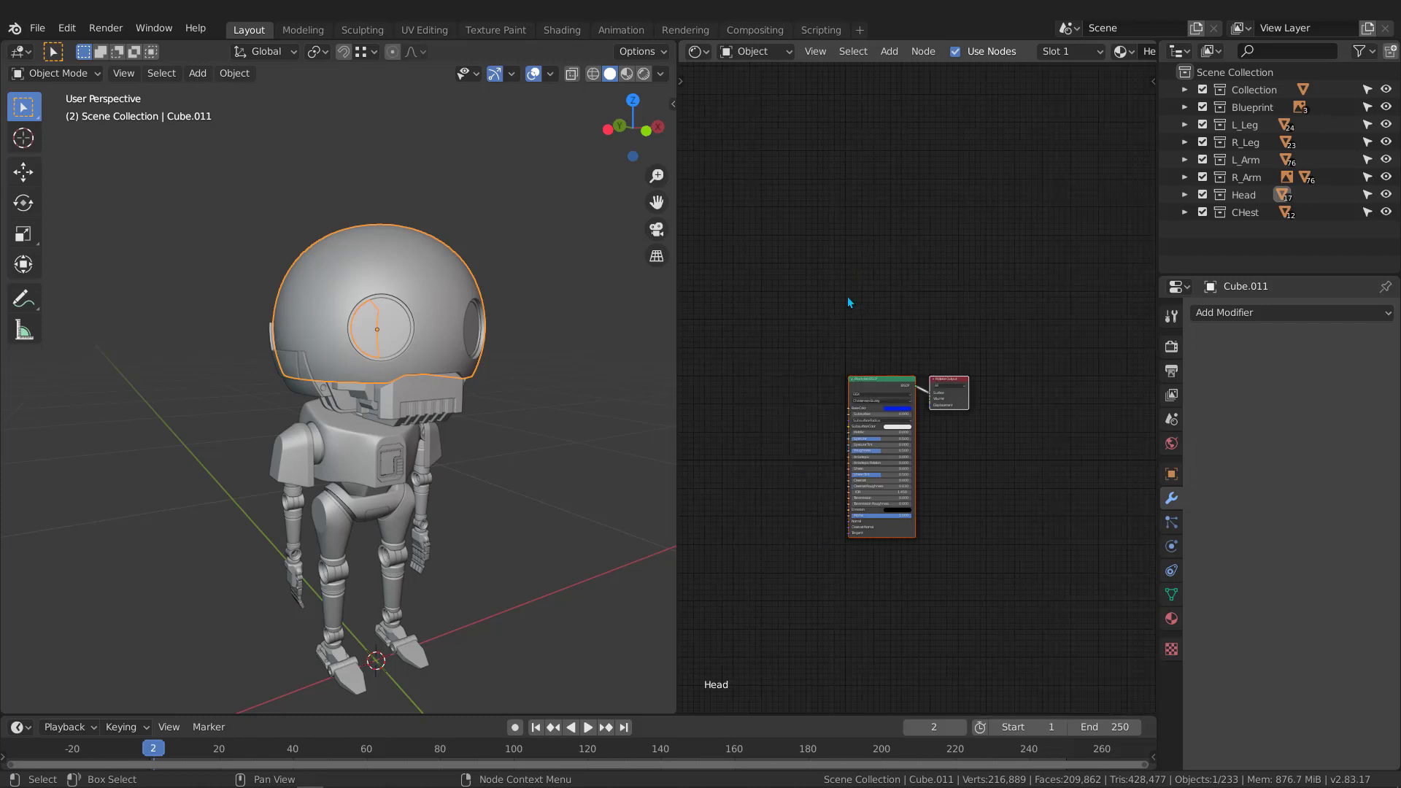
pyautogui.scroll(2, 857, 445)
pyautogui.scroll(2, 856, 436)
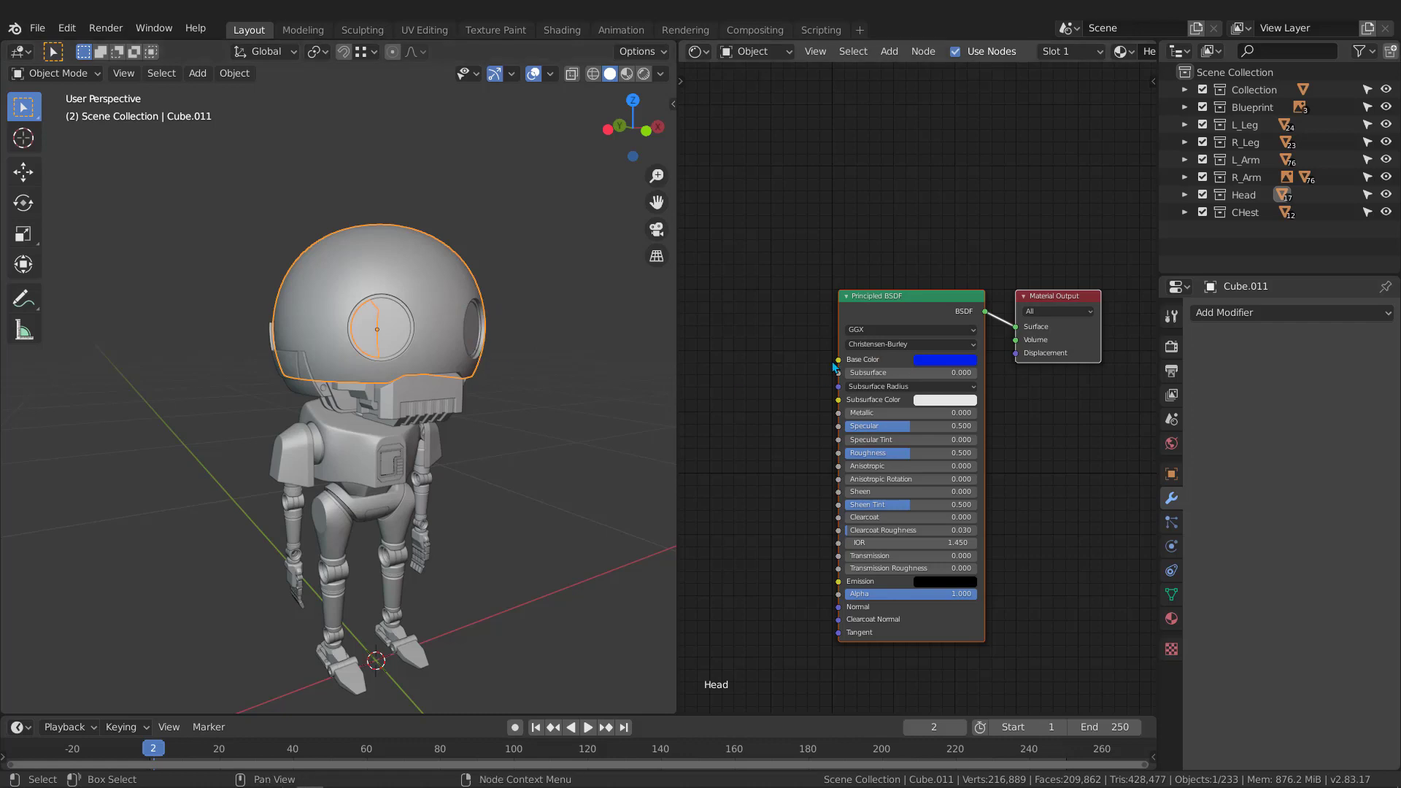
pyautogui.moveTo(803, 362); pyautogui.dragTo(837, 262, button='middle')
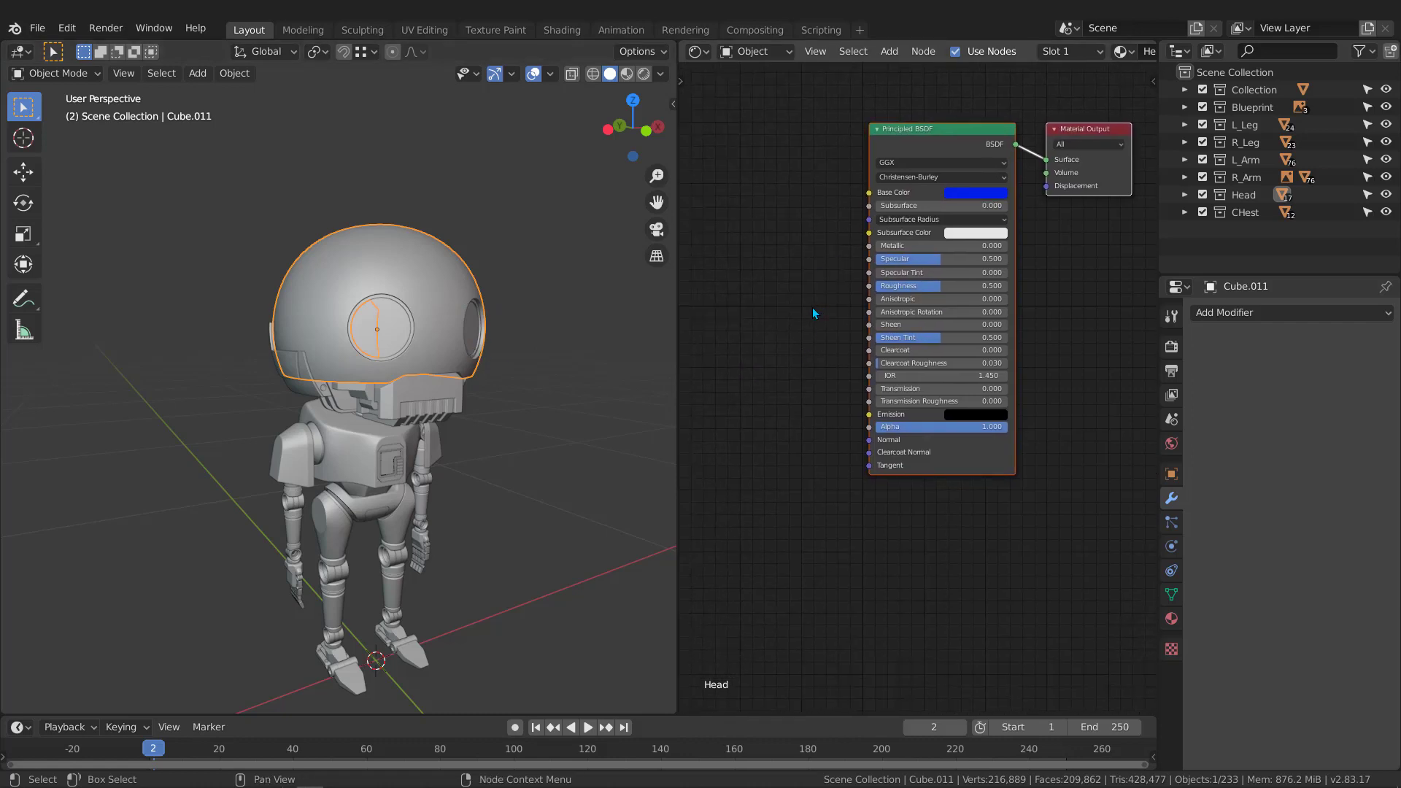
pyautogui.moveTo(813, 308); pyautogui.dragTo(817, 315, button='middle')
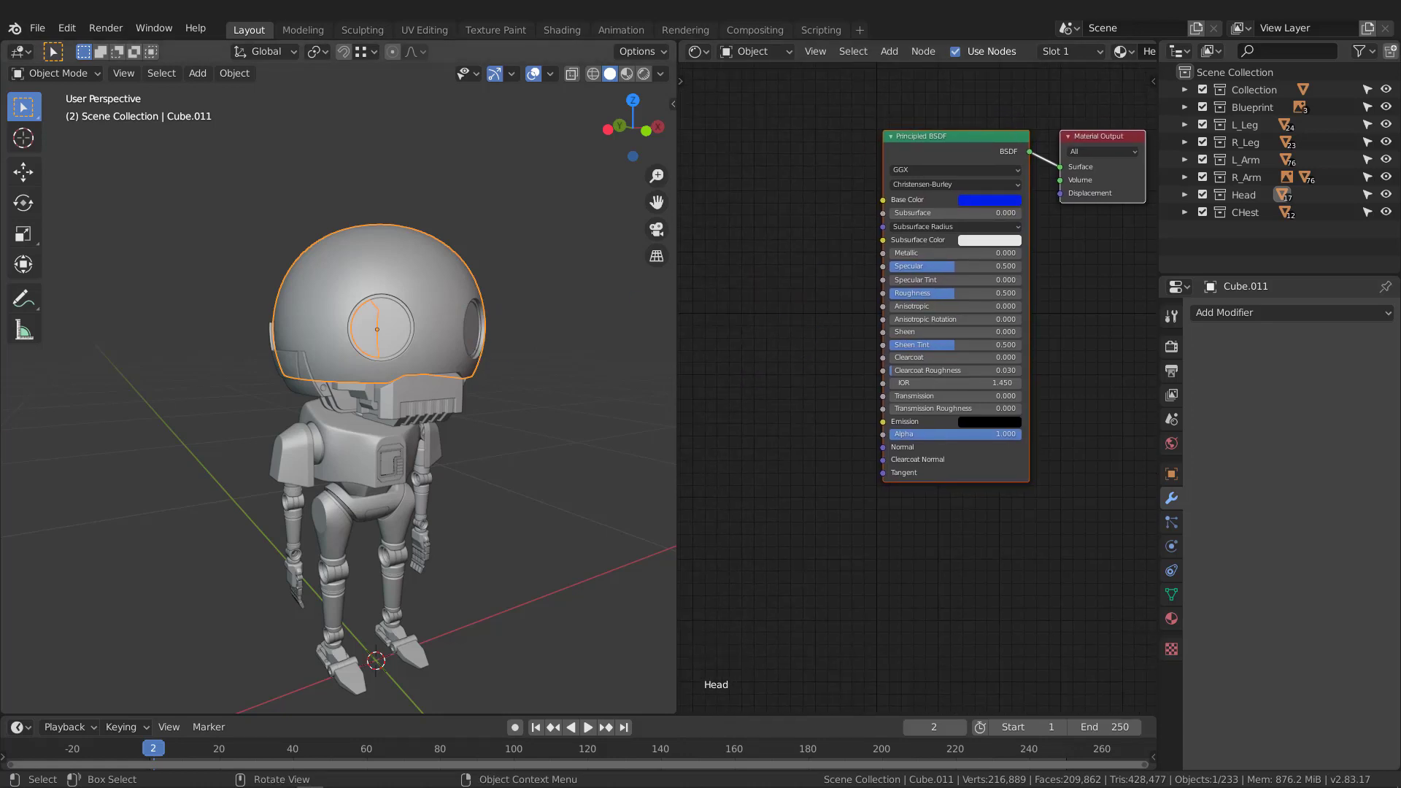
# Add Head_Base_Color.png from the Textures folder as an image node and connect its Color to the Principled BSDF's Base Color.
pyautogui.click(310, 787)
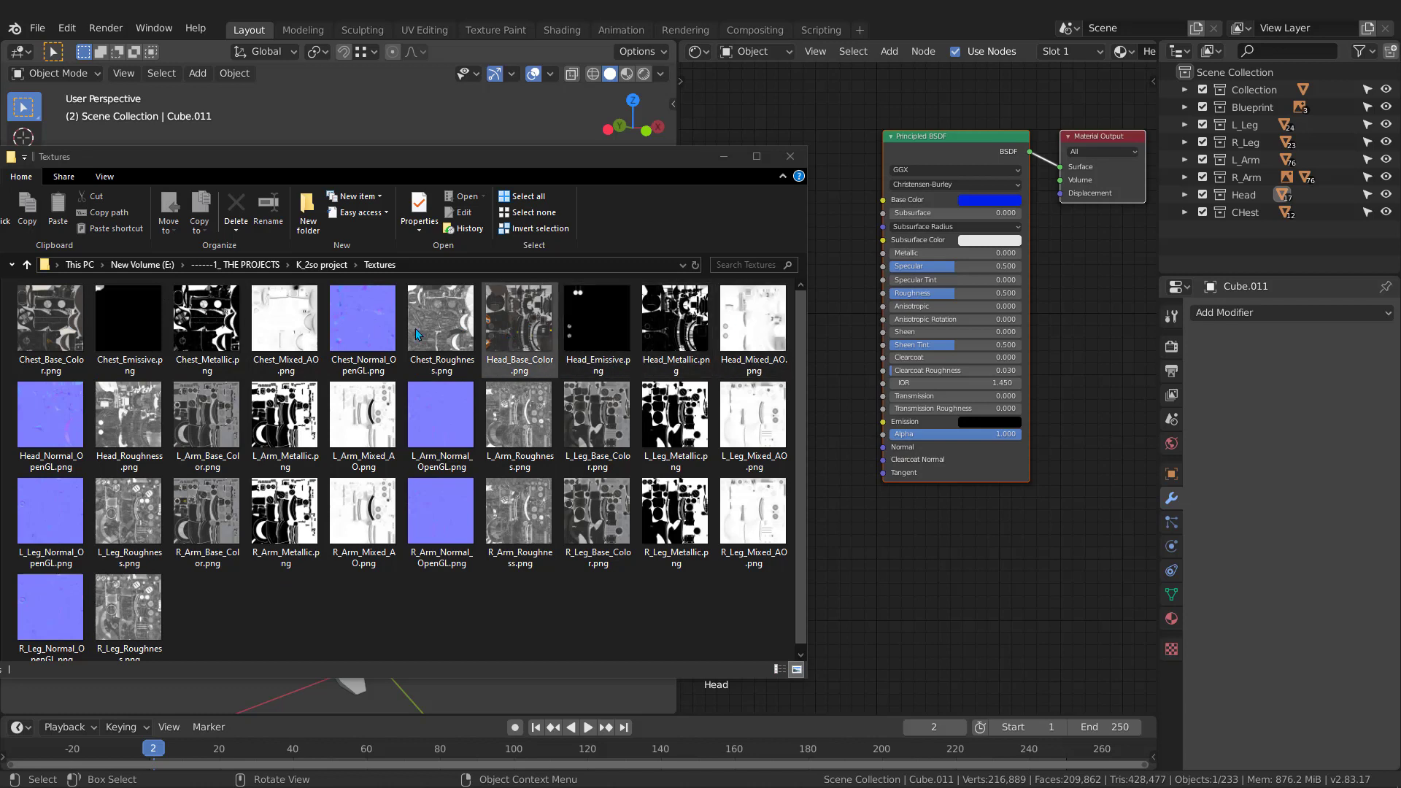
pyautogui.click(530, 331)
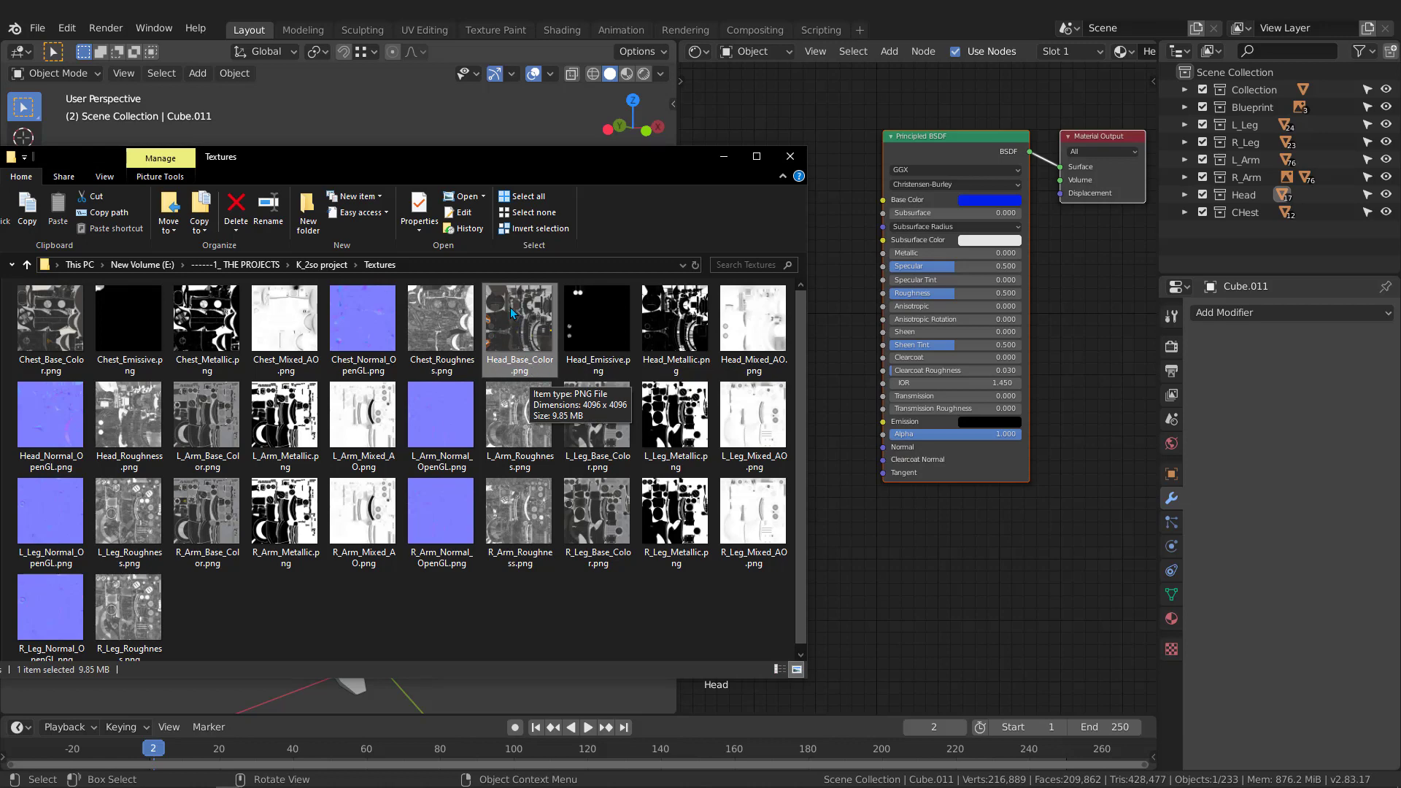
pyautogui.moveTo(508, 305); pyautogui.dragTo(811, 102)
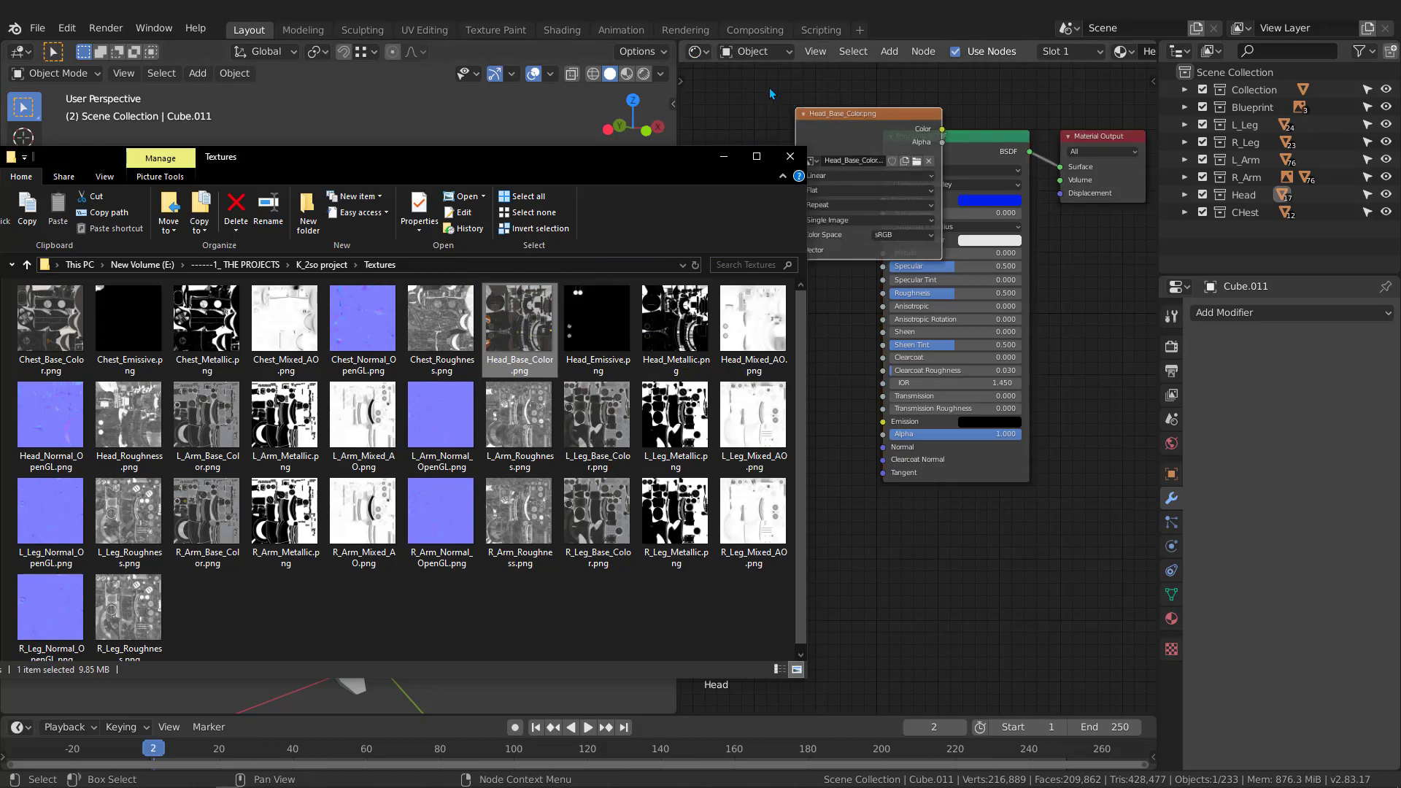
pyautogui.click(785, 114)
pyautogui.moveTo(847, 136); pyautogui.dragTo(725, 215)
pyautogui.moveTo(815, 216); pyautogui.dragTo(864, 253, button='middle')
pyautogui.scroll(3, 868, 252)
pyautogui.moveTo(866, 246); pyautogui.dragTo(946, 232)
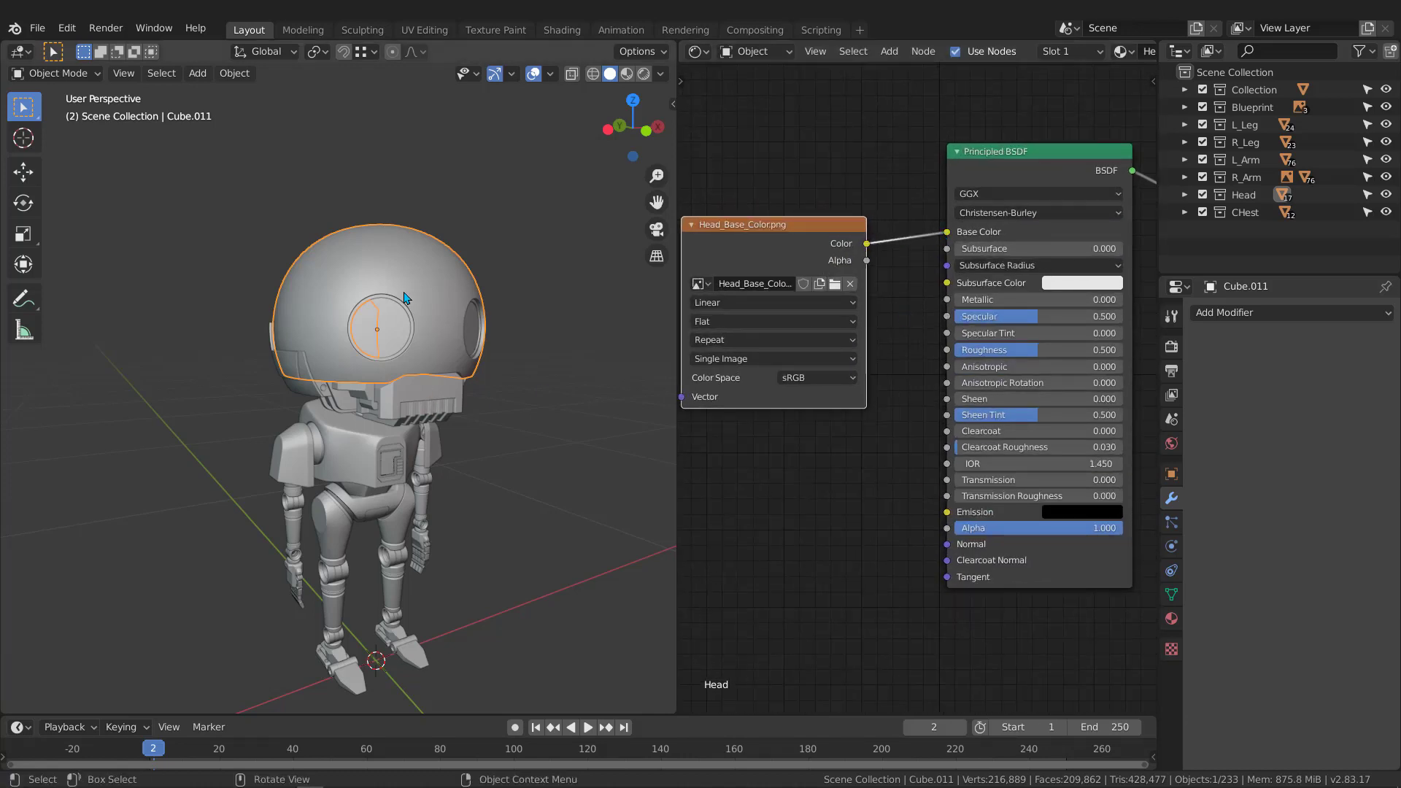
# Set the 3D viewport's shading to Material Preview.
pyautogui.scroll(3, 407, 303)
pyautogui.press('z')
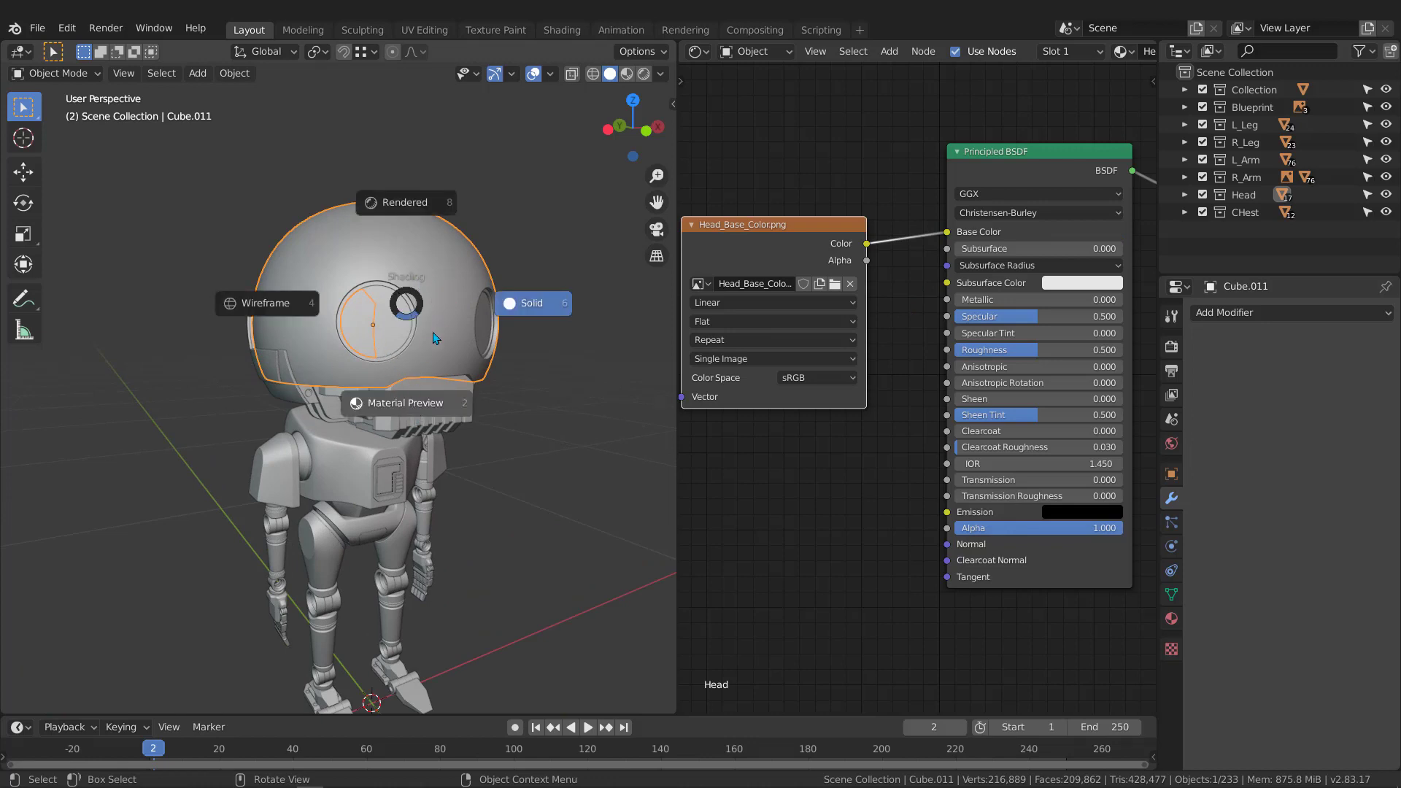
pyautogui.click(420, 409)
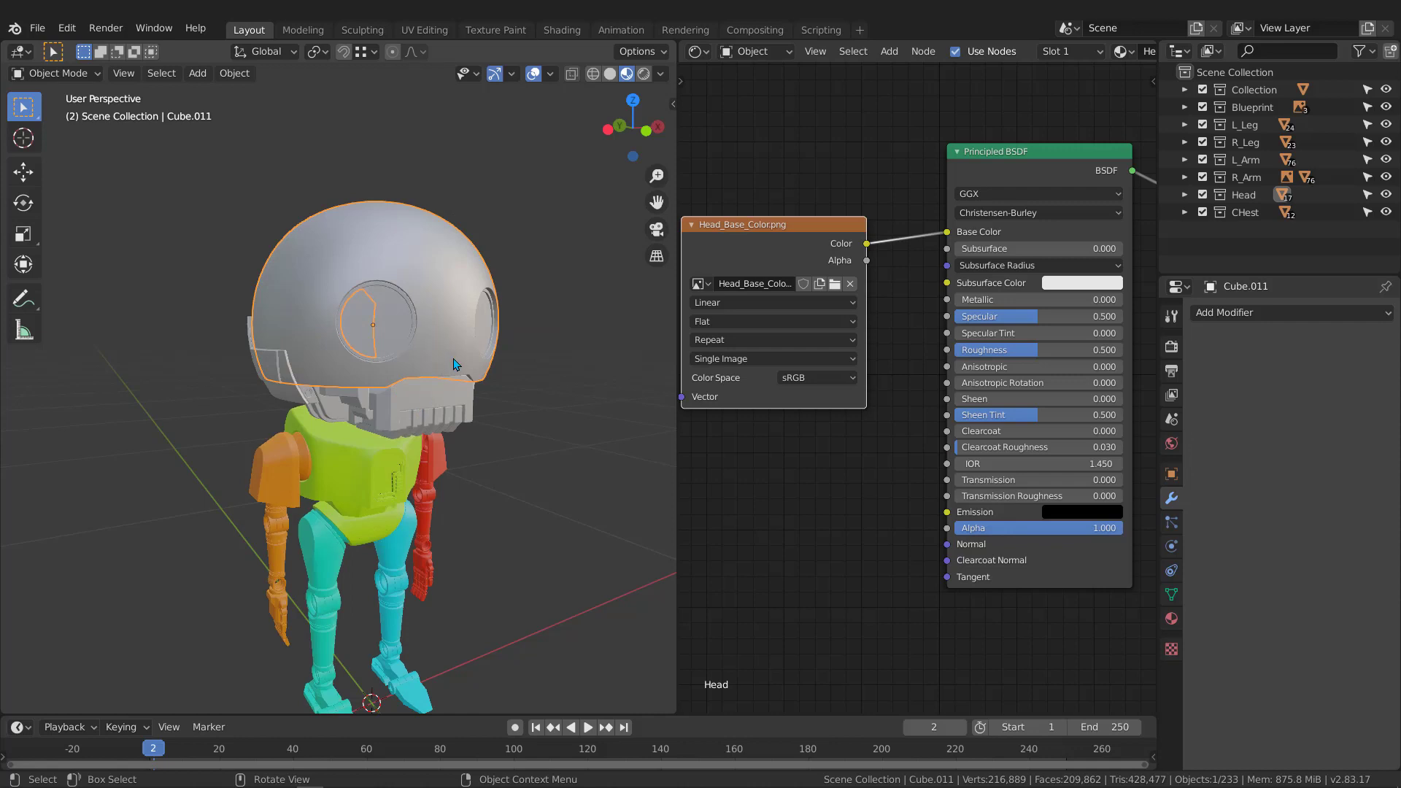
# Examine the base color texture on the robot's head from several angles and distances.
pyautogui.scroll(-2, 432, 317)
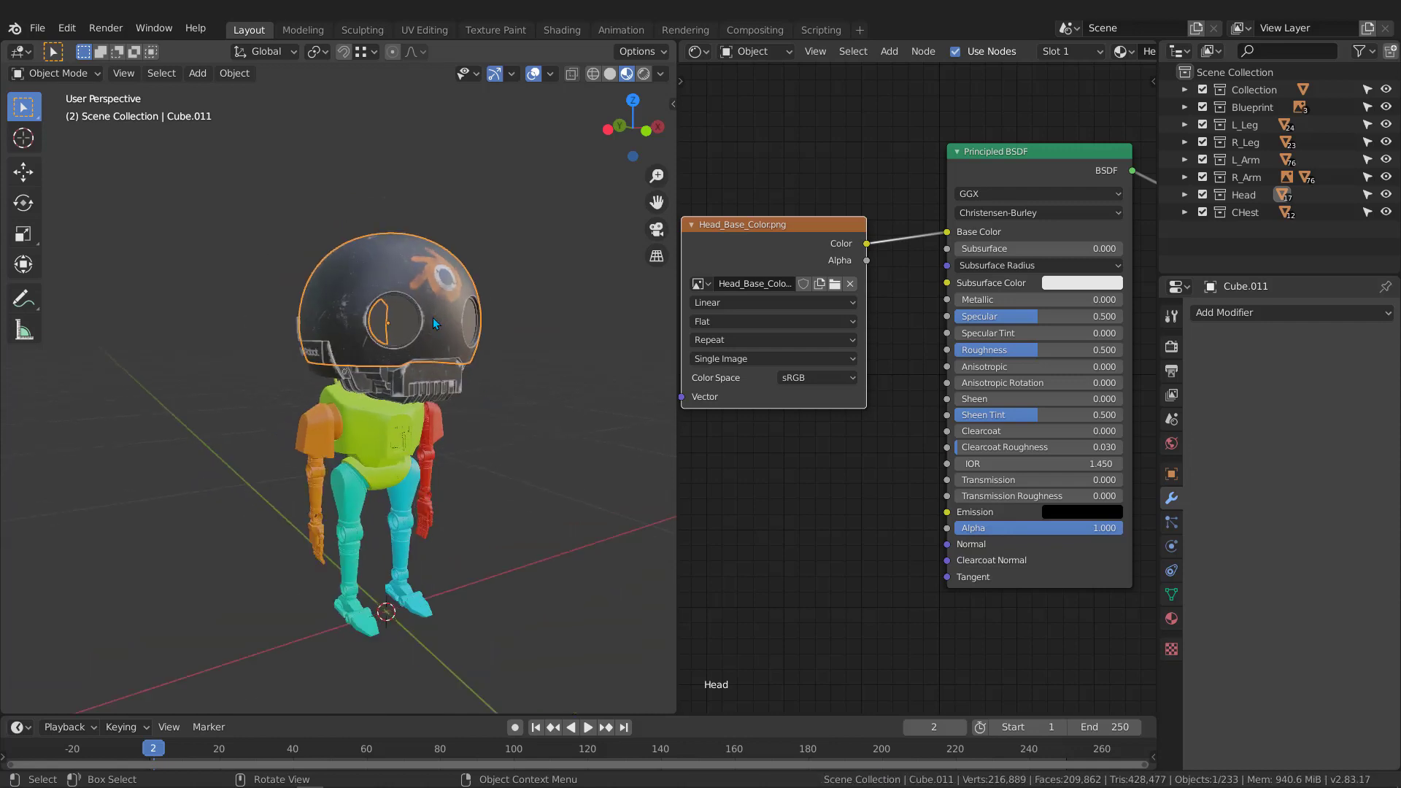
pyautogui.scroll(5, 431, 318)
pyautogui.keyDown('alt'); pyautogui.moveTo(577, 394); pyautogui.dragTo(476, 404, button='middle'); pyautogui.keyUp('alt')
pyautogui.scroll(6, 295, 248)
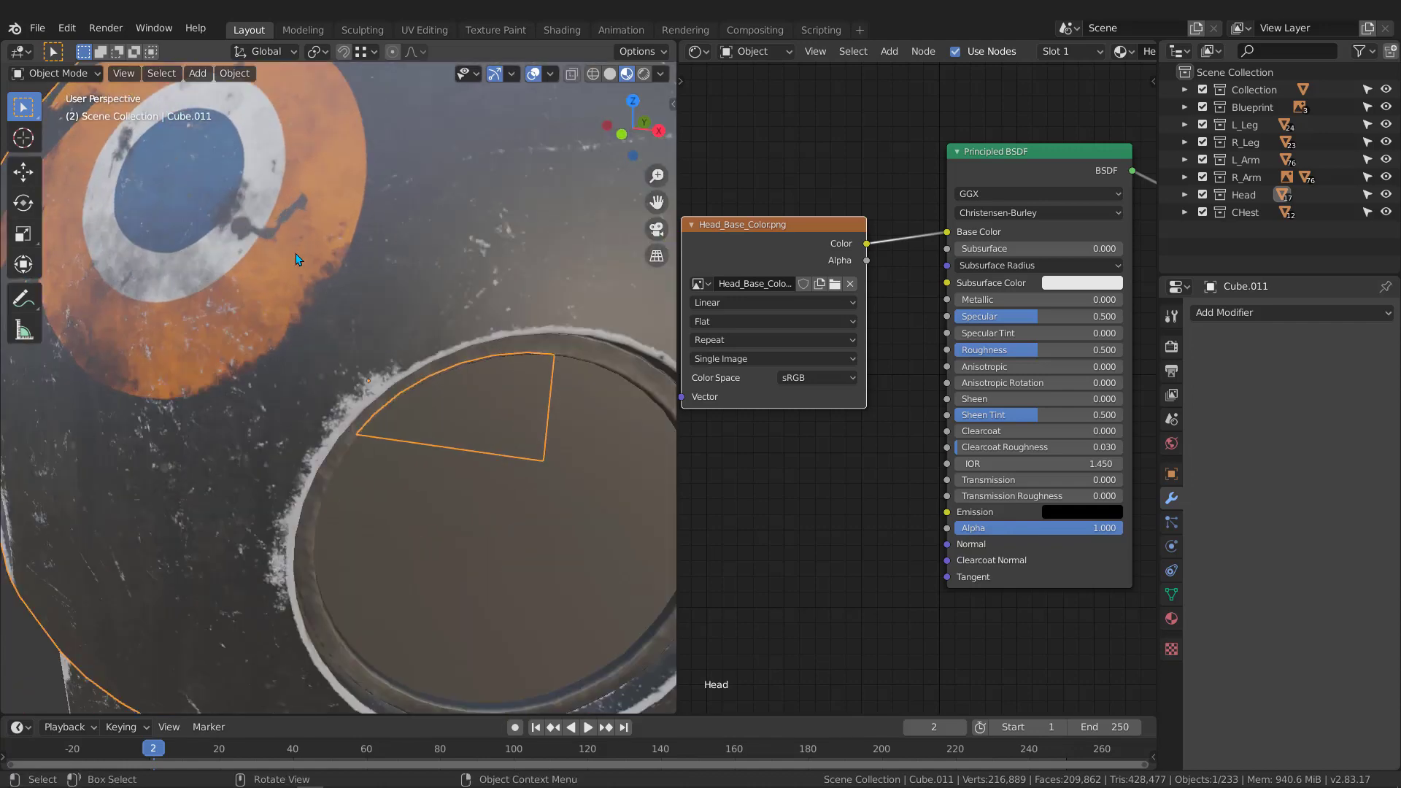
pyautogui.scroll(-8, 297, 259)
pyautogui.moveTo(297, 259); pyautogui.dragTo(436, 313, button='middle')
pyautogui.scroll(-4, 268, 282)
pyautogui.moveTo(268, 282); pyautogui.dragTo(479, 284, button='middle')
pyautogui.scroll(3, 233, 287)
pyautogui.scroll(4, 233, 288)
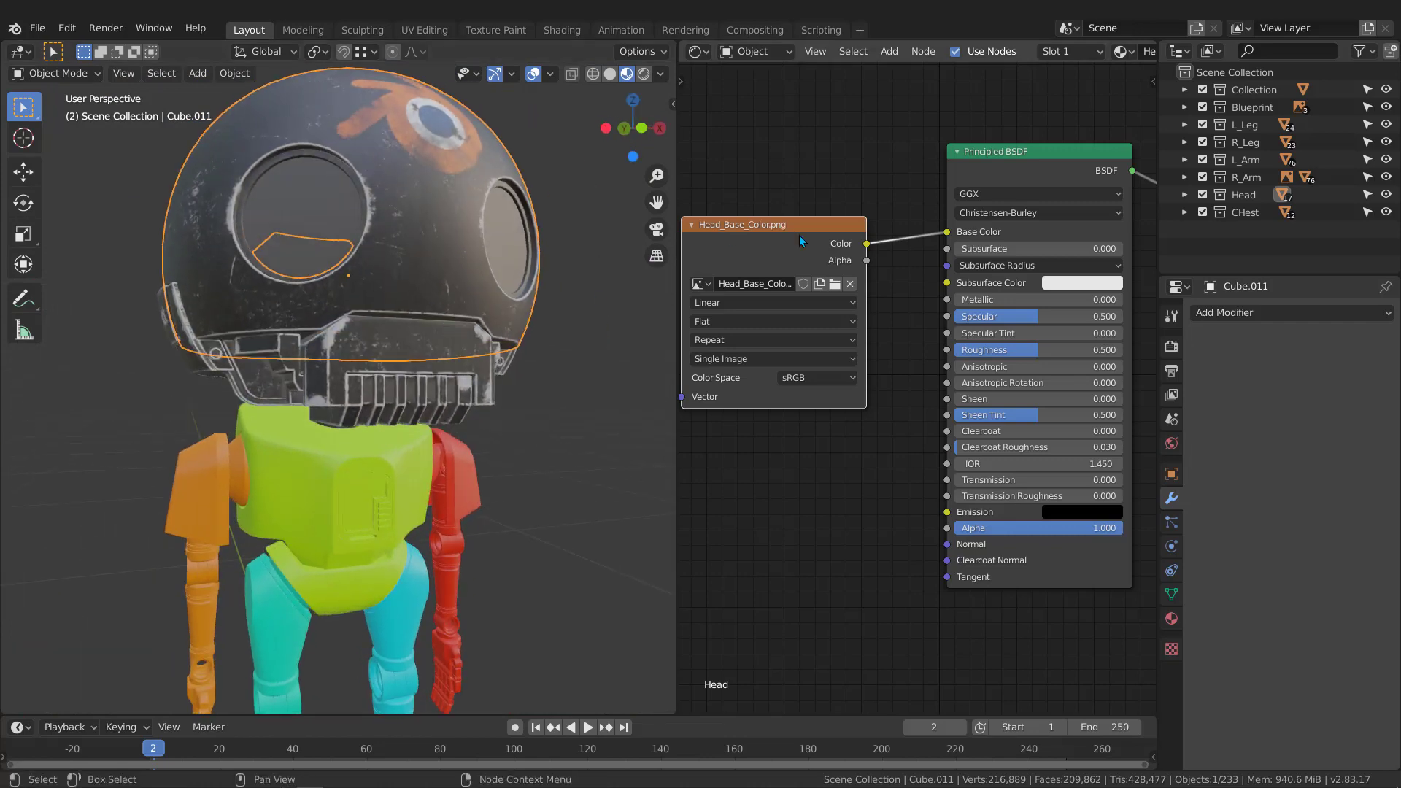
# Move the Head_Base_Color.png node higher in the node graph and collapse it.
pyautogui.moveTo(787, 240); pyautogui.dragTo(781, 159)
pyautogui.scroll(-3, 712, 159)
pyautogui.moveTo(712, 159); pyautogui.dragTo(756, 176, button='middle')
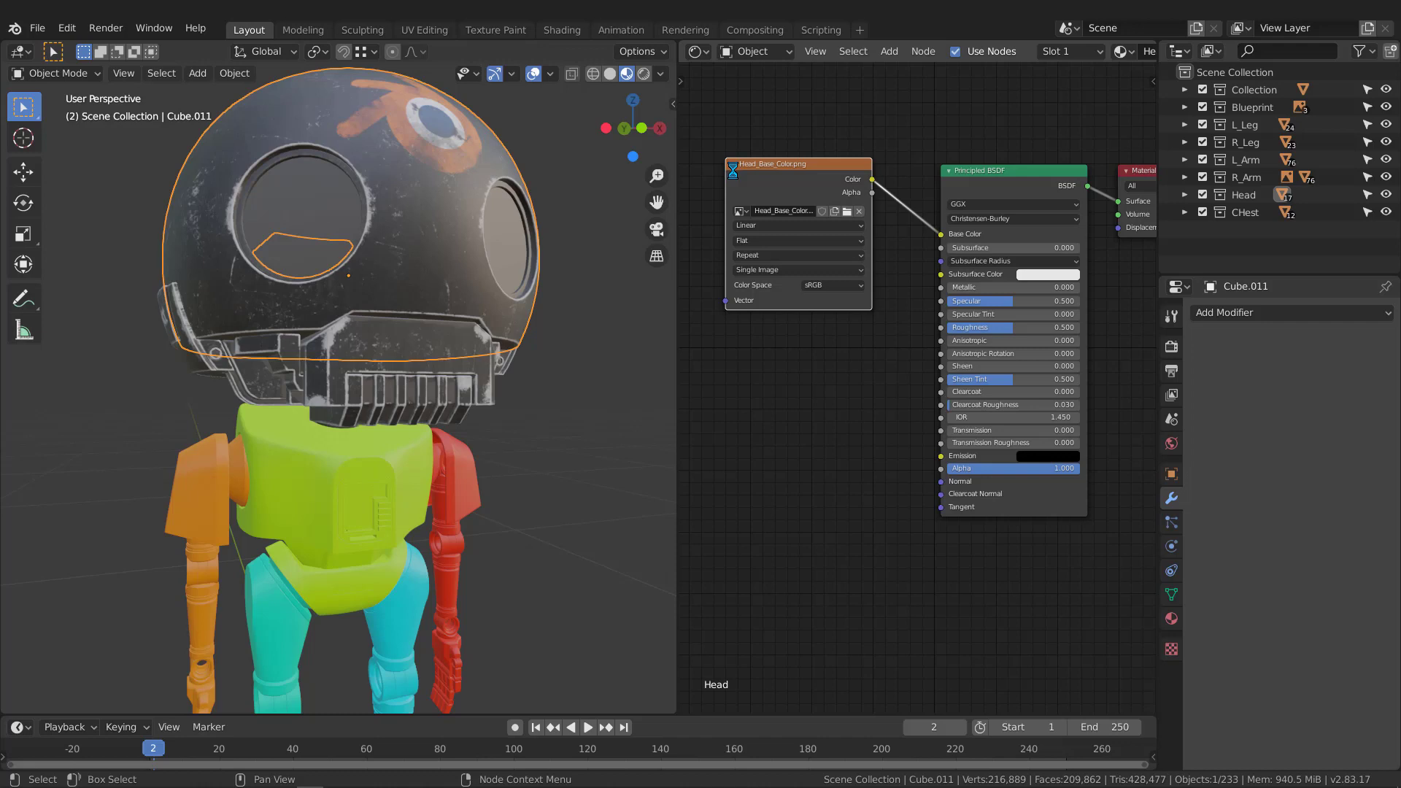
pyautogui.click(732, 163)
pyautogui.scroll(1, 733, 166)
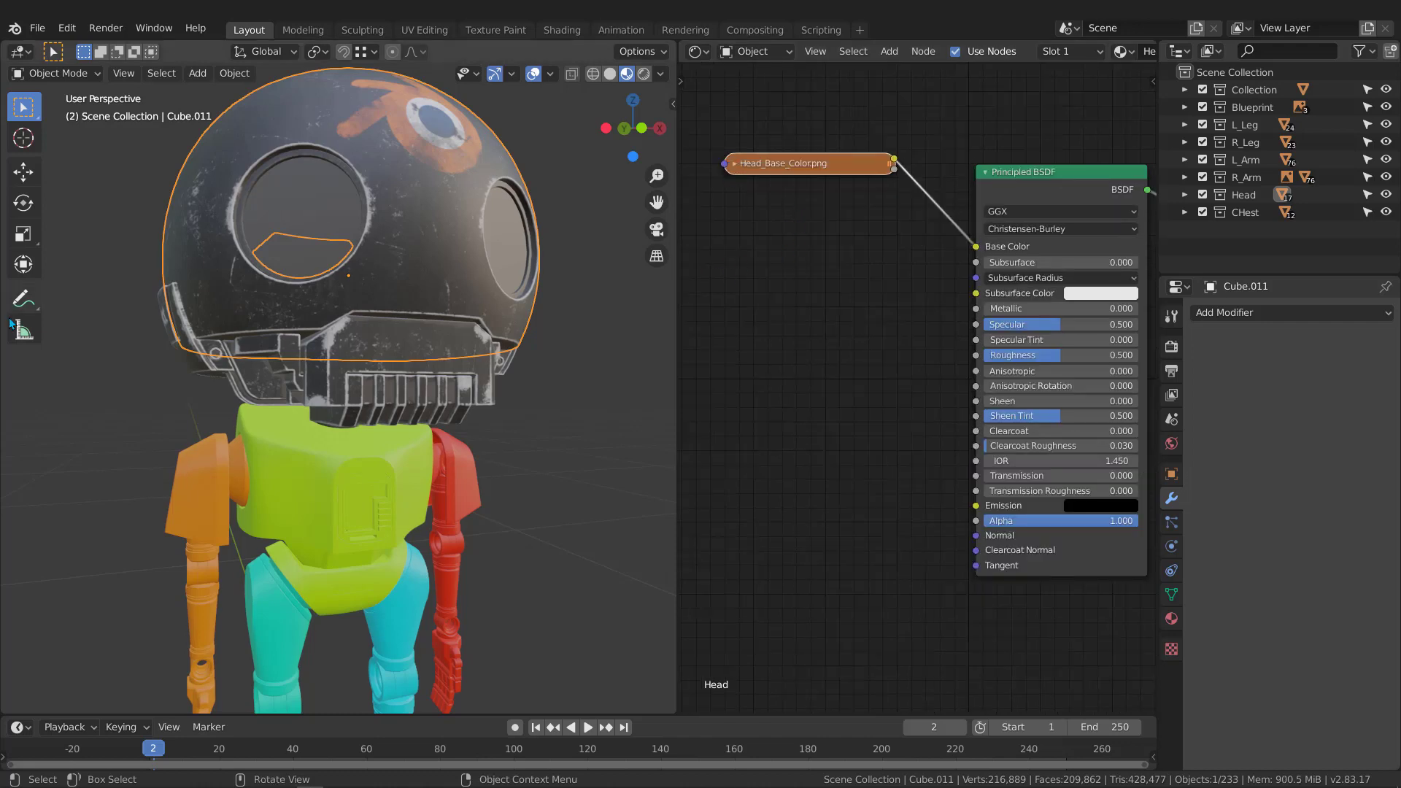
# Add Head_Emissive.png from the Textures folder as an image node in the Head material.
pyautogui.hotkey('alt', 'Tab')
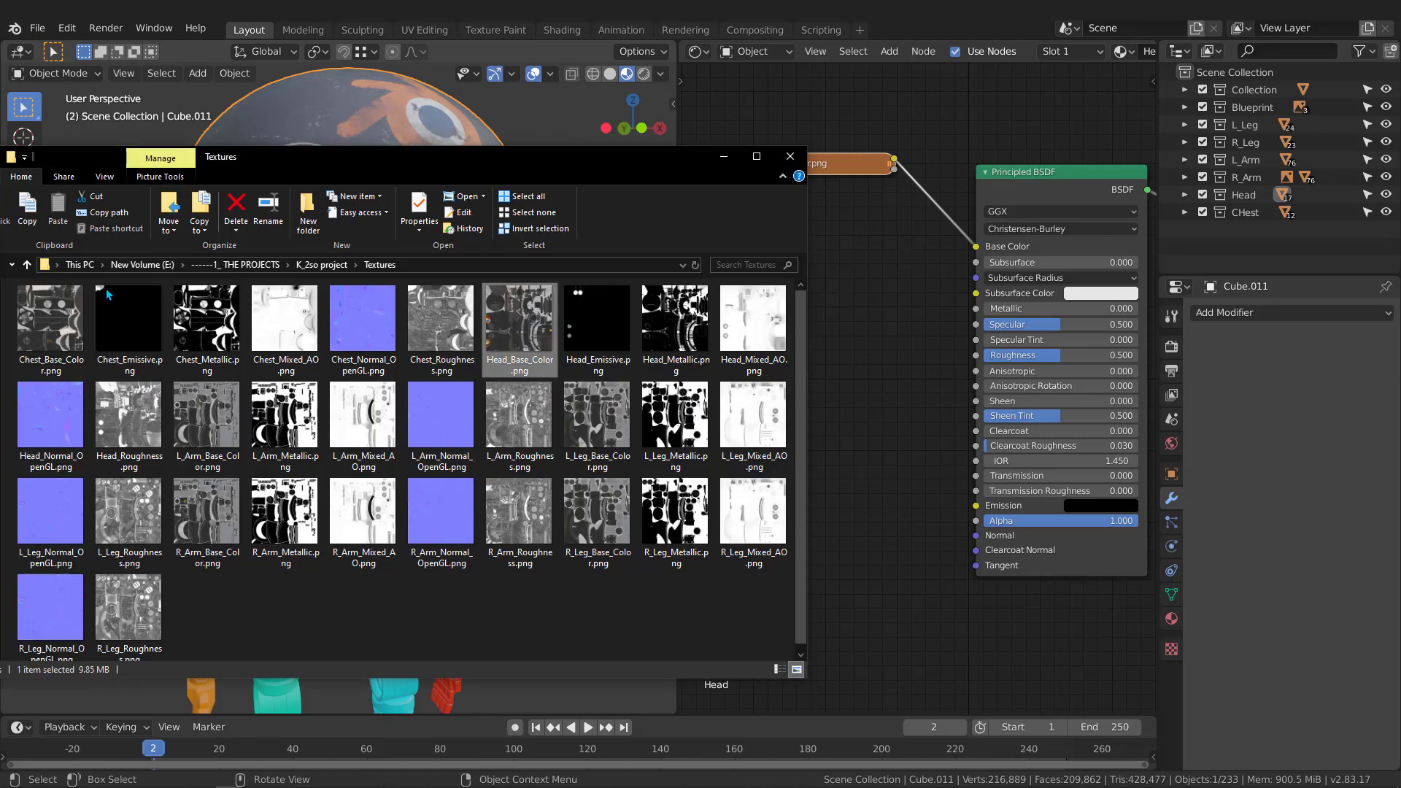
pyautogui.click(618, 337)
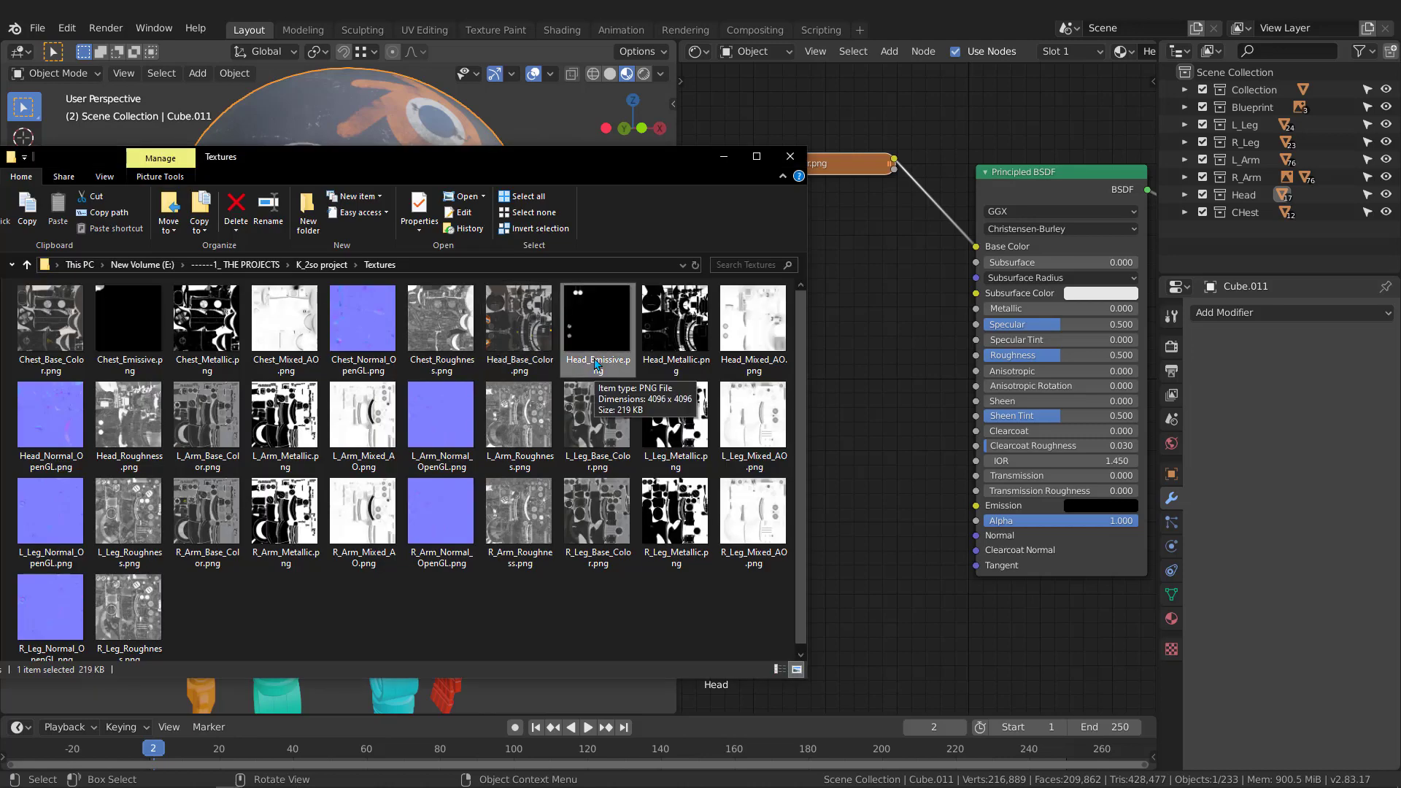
pyautogui.moveTo(589, 300); pyautogui.dragTo(873, 246)
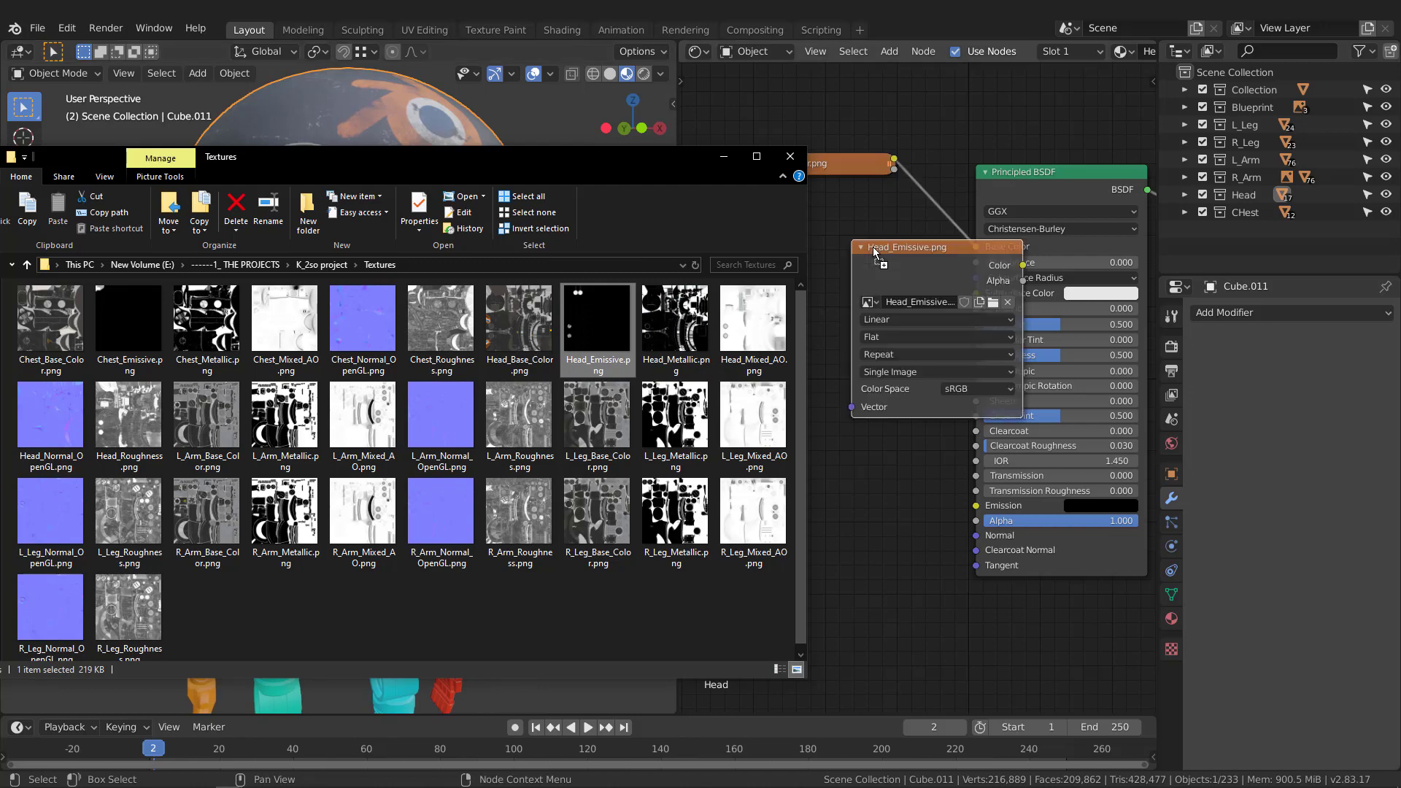
pyautogui.click(931, 263)
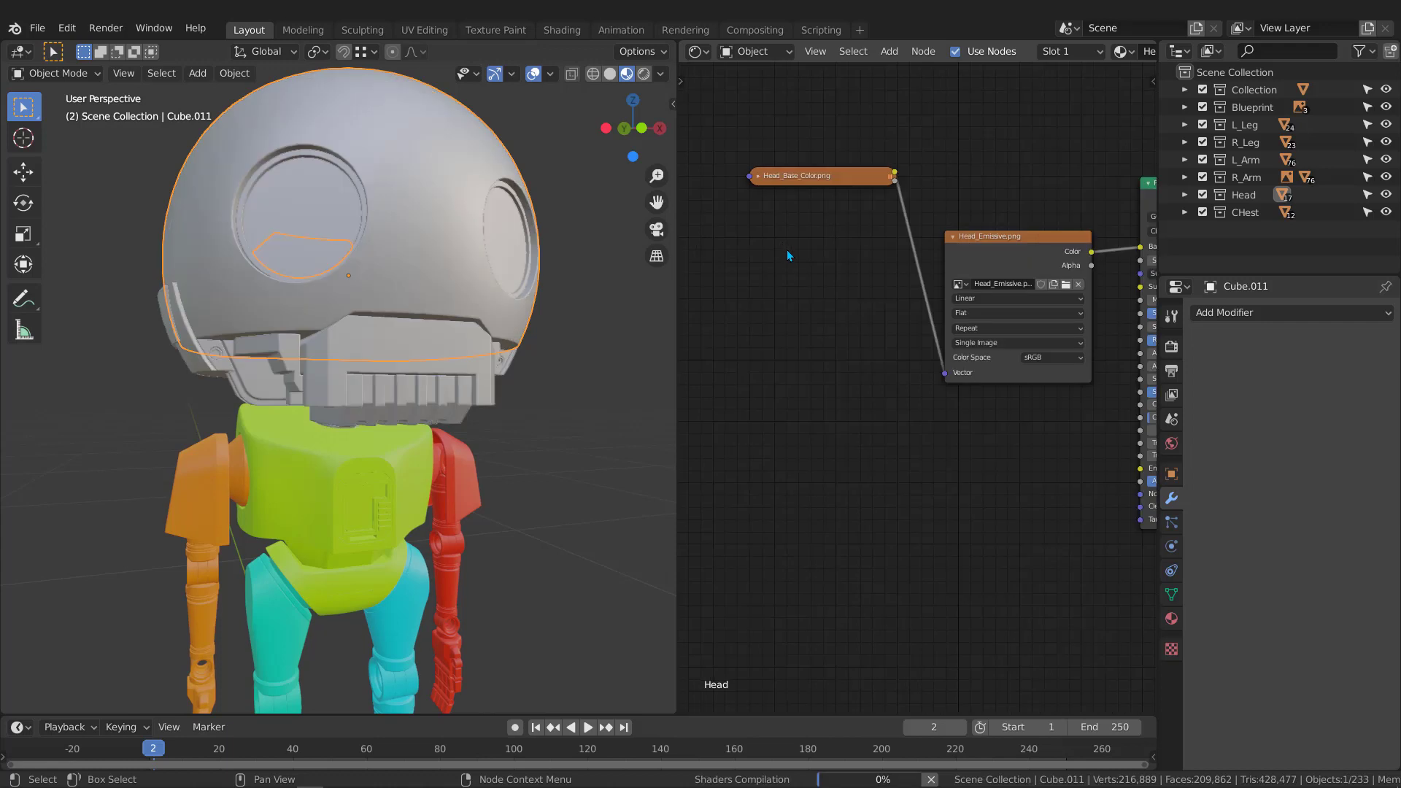
# Reconnect Head_Base_Color.png's Color directly to Base Color and cut its link to the Head_Emissive.png node's Vector input.
pyautogui.scroll(-4, 788, 257)
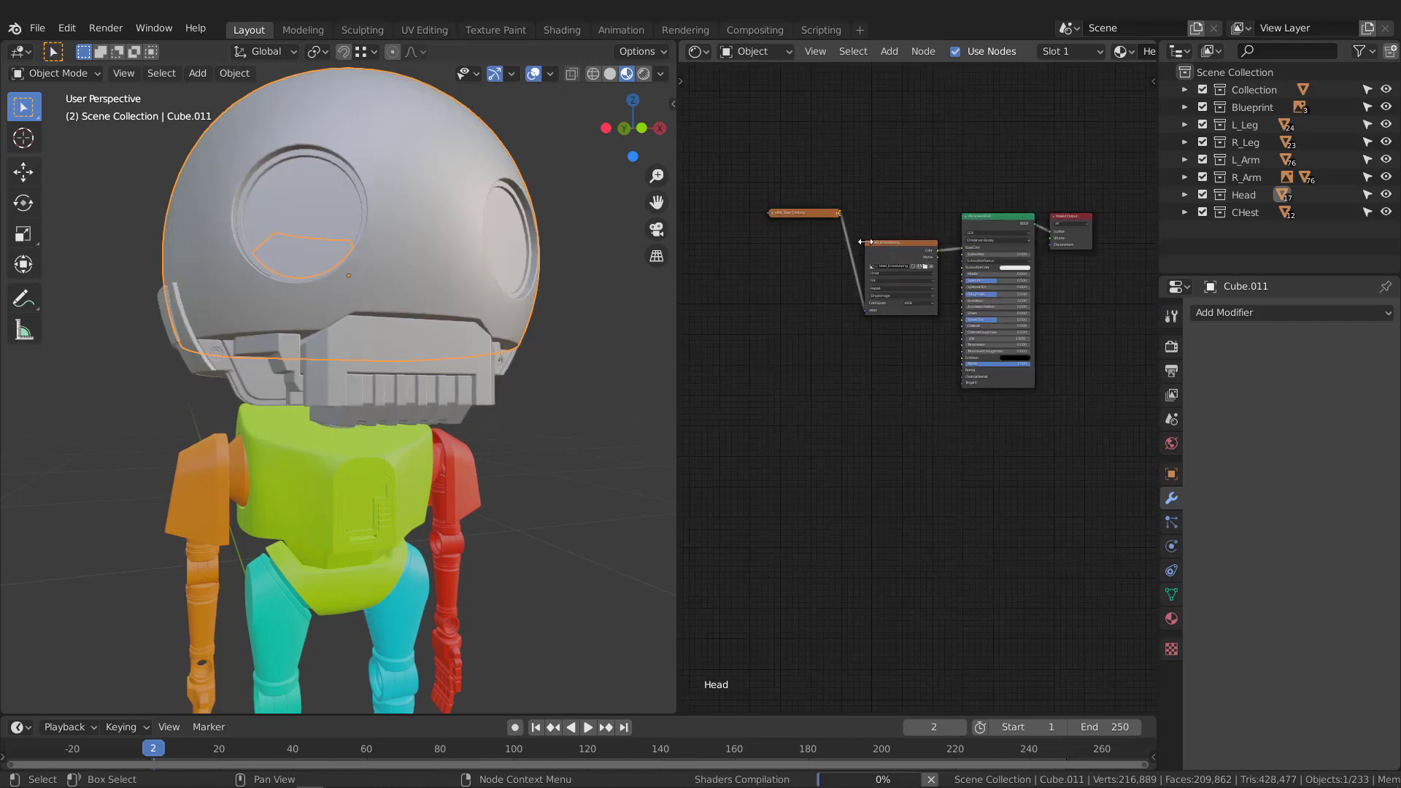
pyautogui.scroll(3, 889, 243)
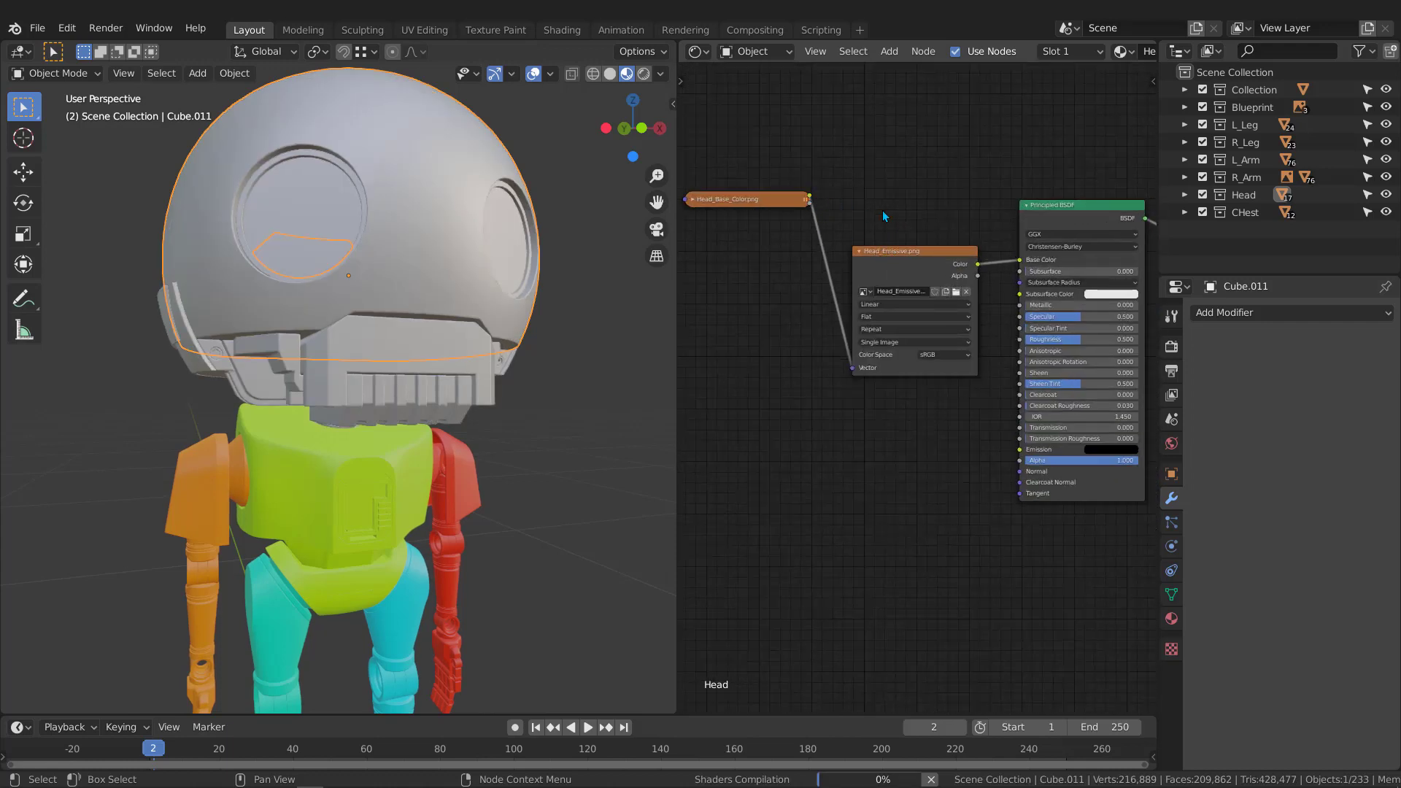
pyautogui.moveTo(809, 198); pyautogui.dragTo(1019, 260)
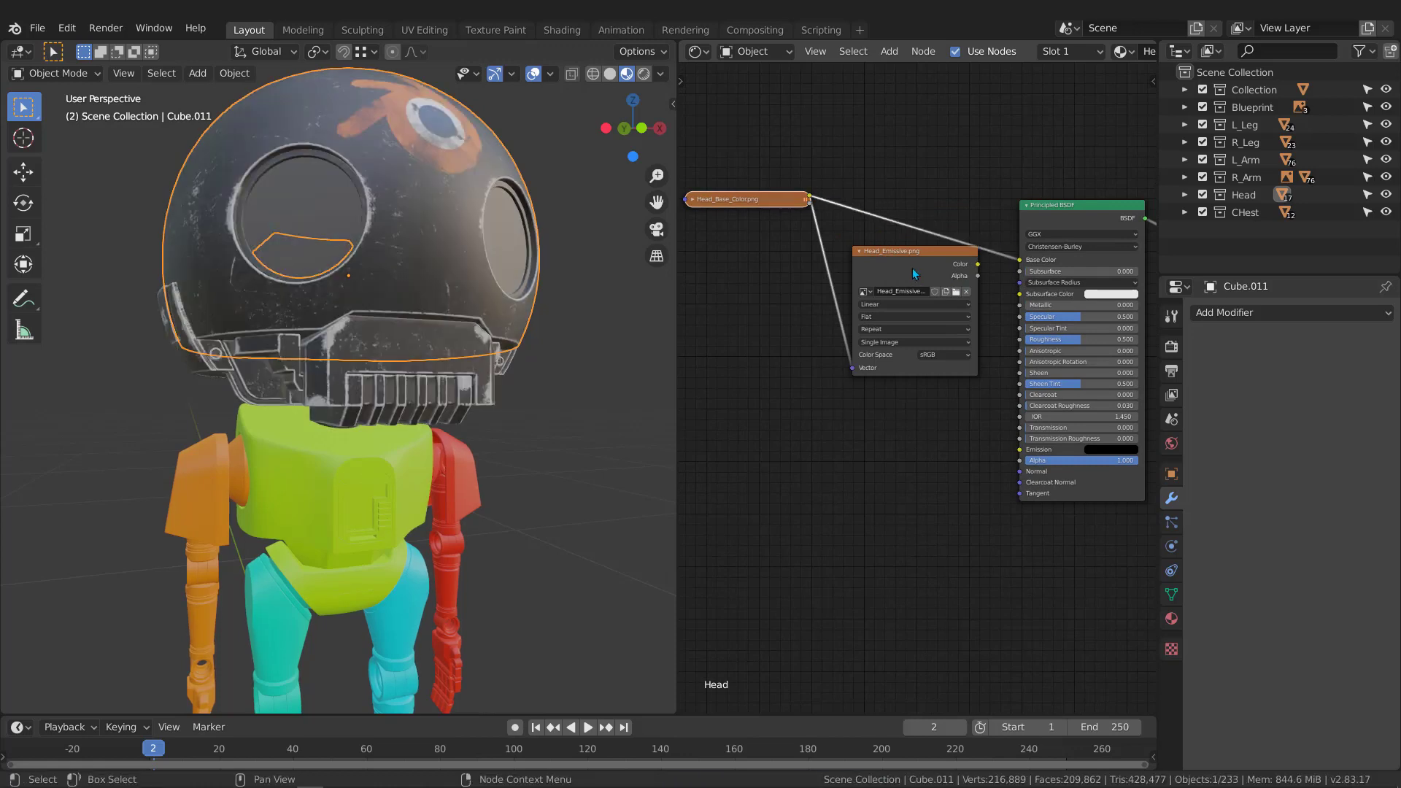
pyautogui.keyDown('ctrl'); pyautogui.moveTo(837, 233); pyautogui.dragTo(818, 258, button='right'); pyautogui.keyUp('ctrl')
pyautogui.scroll(-1, 911, 263)
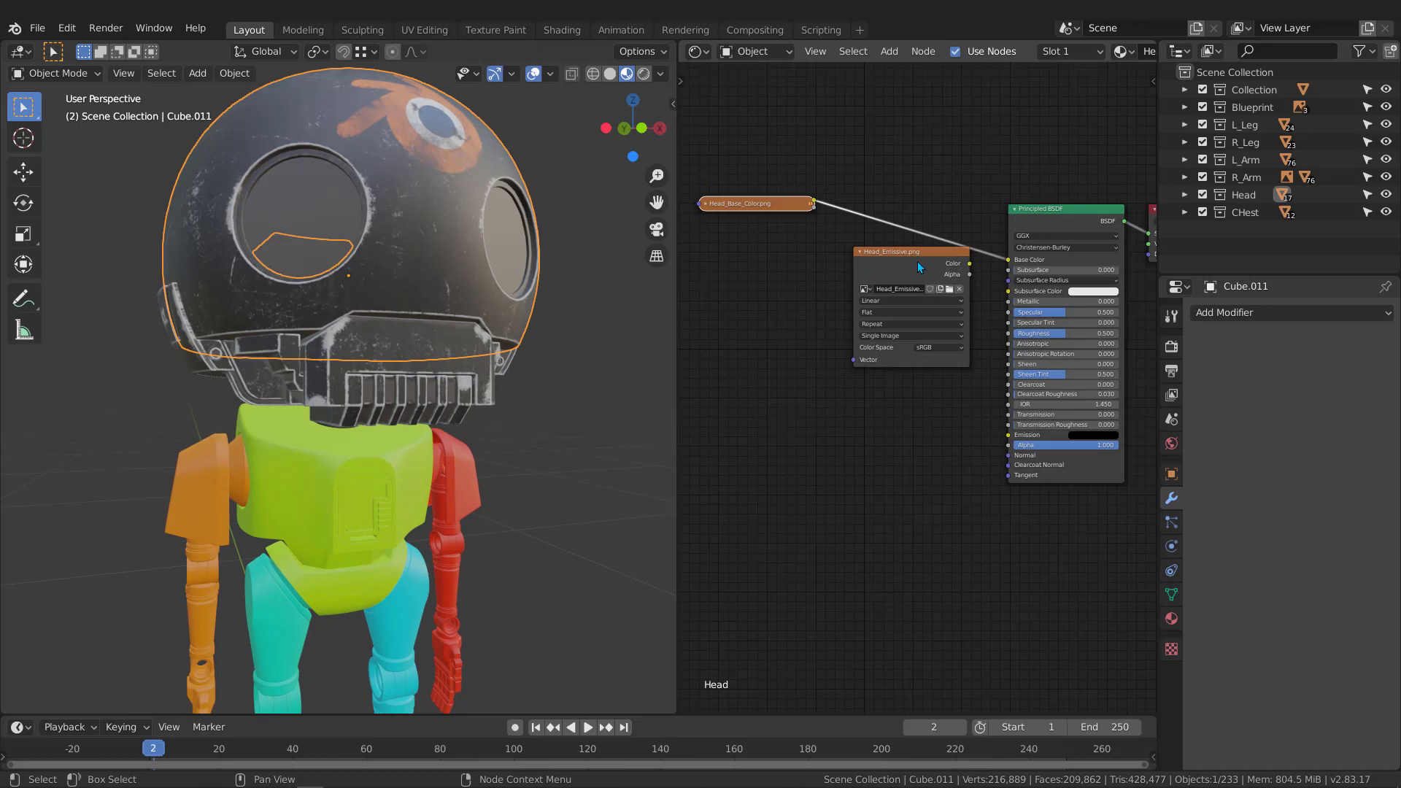
# Connect Head_Emissive.png's Color to the Principled BSDF's Emission input and position the node just beside that input.
pyautogui.scroll(2, 928, 263)
pyautogui.moveTo(918, 254); pyautogui.dragTo(836, 339)
pyautogui.scroll(5, 894, 356)
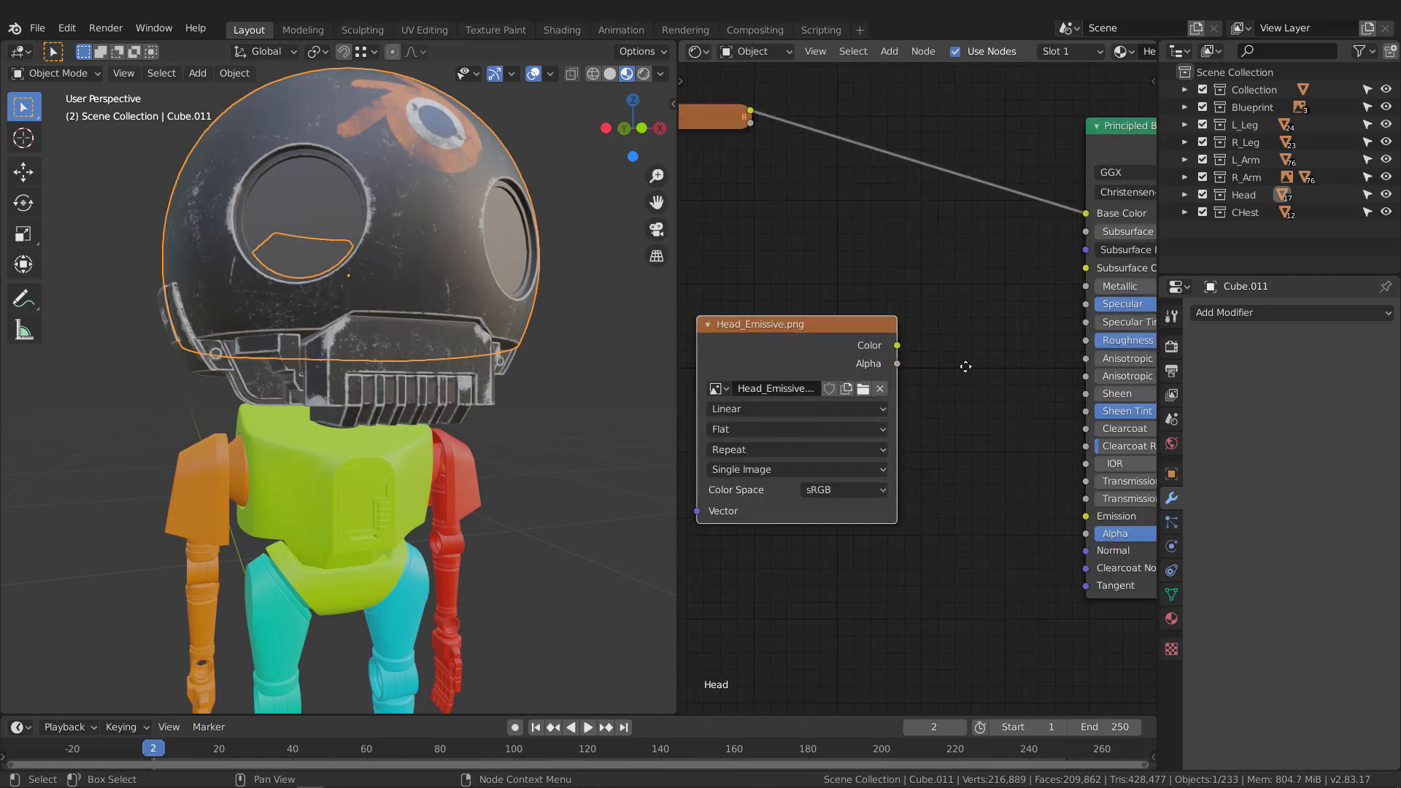
pyautogui.moveTo(966, 365); pyautogui.dragTo(835, 309, button='middle')
pyautogui.scroll(-2, 836, 310)
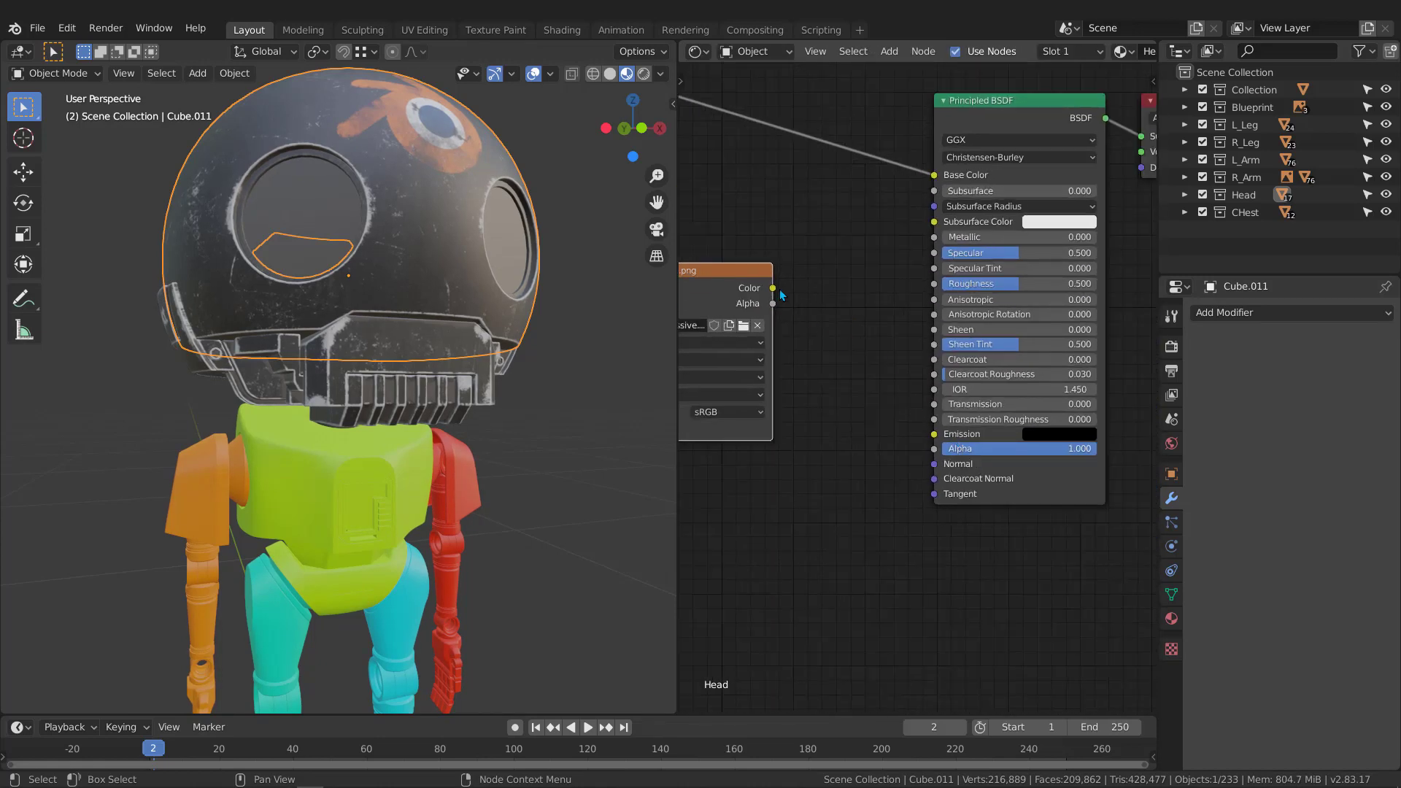
pyautogui.moveTo(773, 289); pyautogui.dragTo(934, 434)
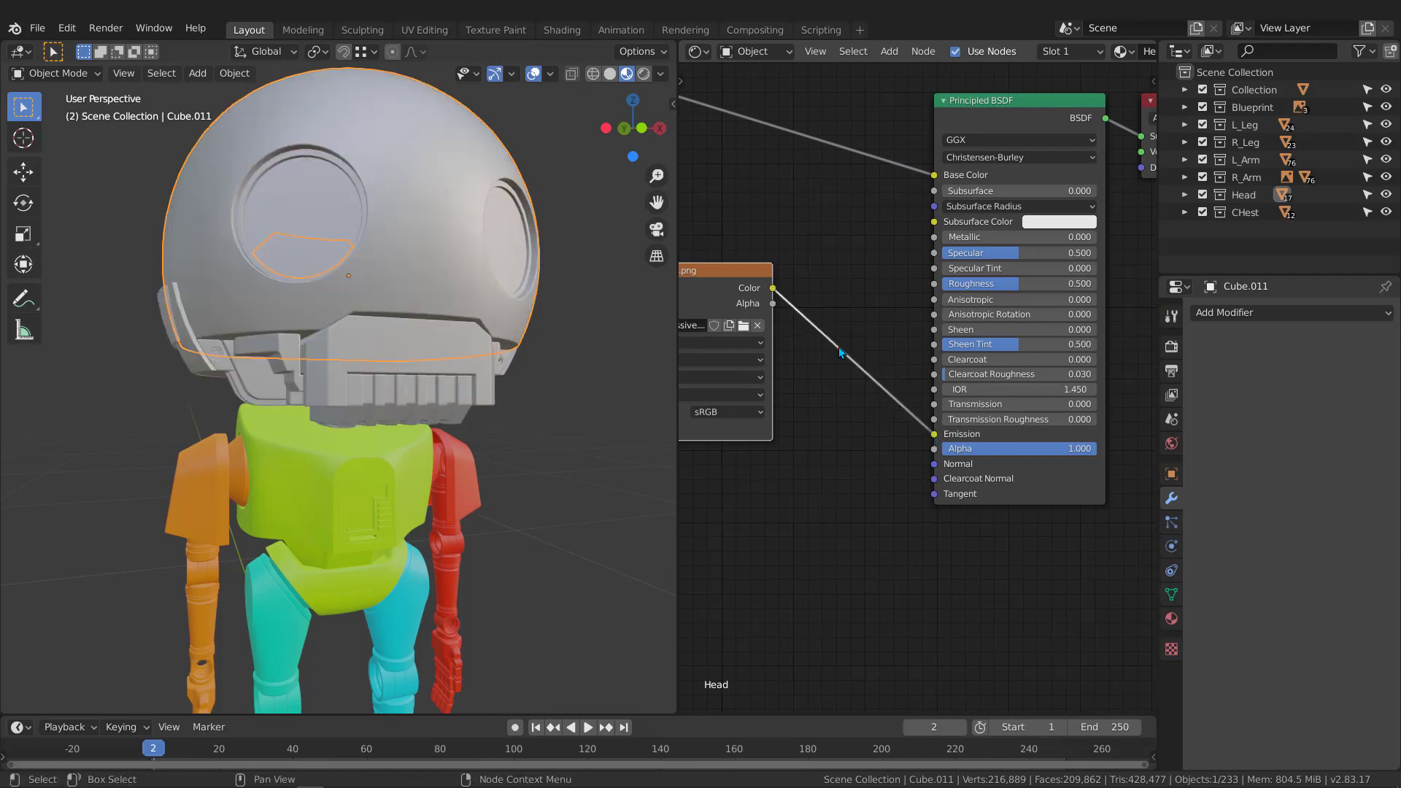
pyautogui.scroll(-2, 787, 238)
pyautogui.moveTo(747, 252); pyautogui.dragTo(787, 264, button='middle')
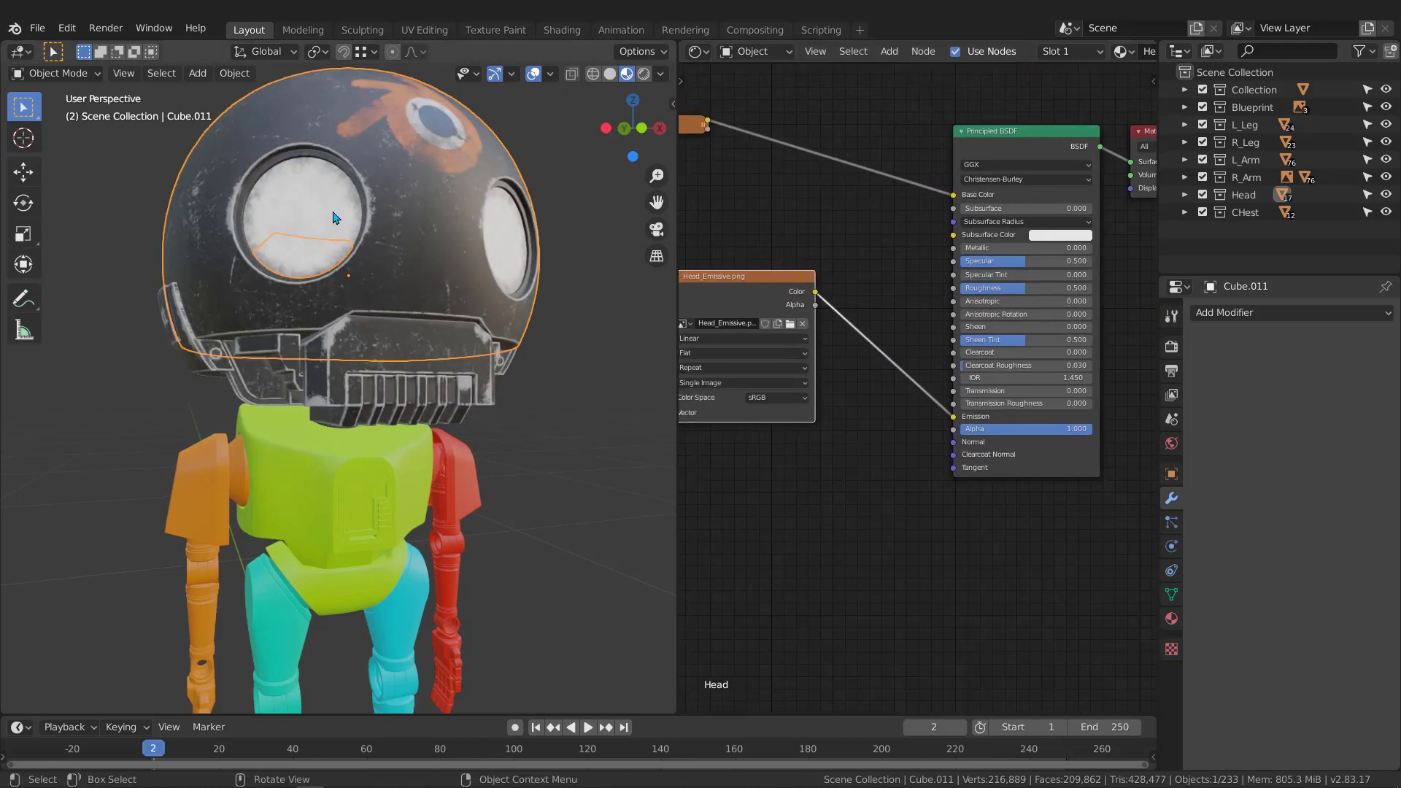
pyautogui.moveTo(747, 308); pyautogui.dragTo(843, 443)
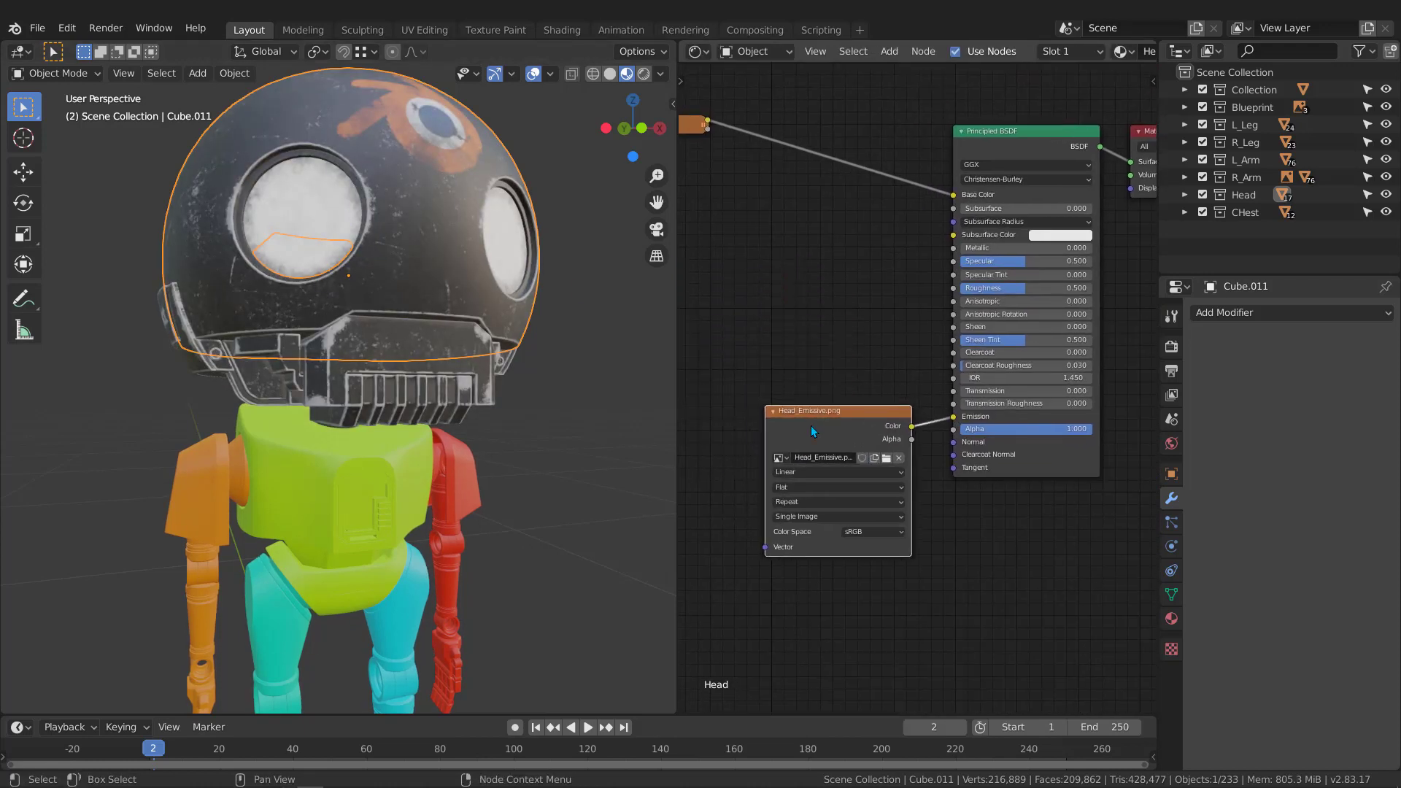
# Add Head_Metallic.png from the Textures folder as an image node and set its color space to Non-Color.
pyautogui.hotkey('alt', 'Tab')
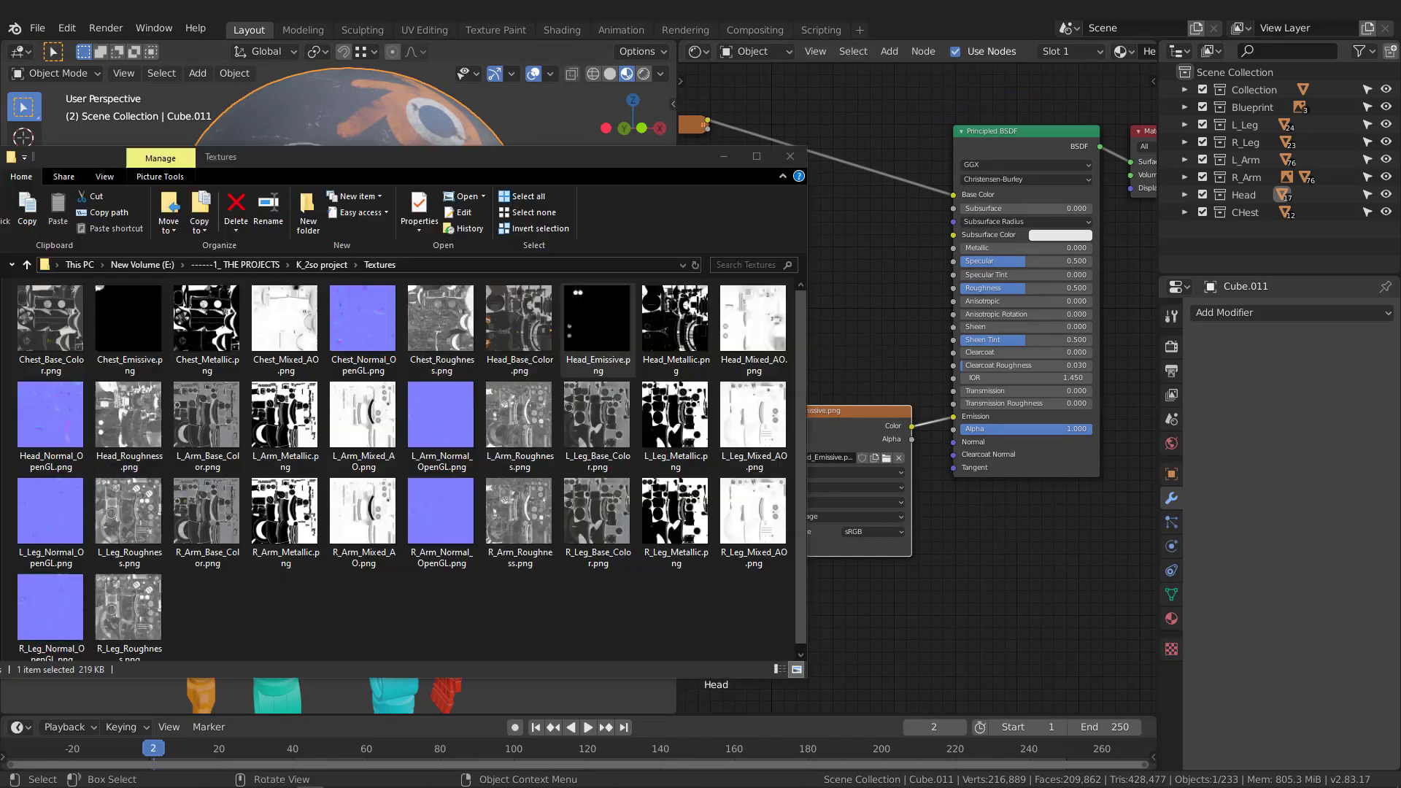
pyautogui.click(684, 350)
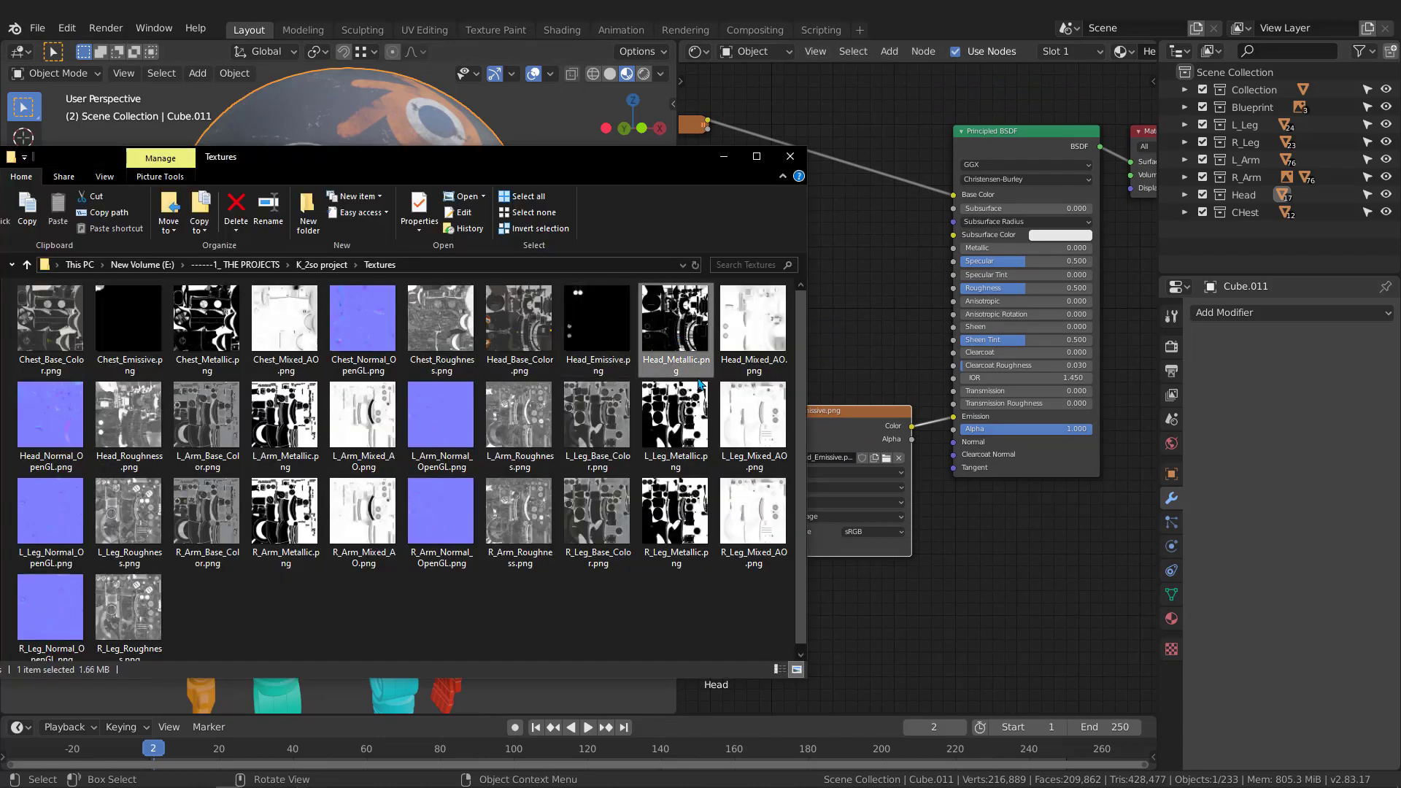
pyautogui.moveTo(666, 306); pyautogui.dragTo(768, 335)
pyautogui.click(865, 243)
pyautogui.scroll(2, 730, 337)
pyautogui.click(807, 376)
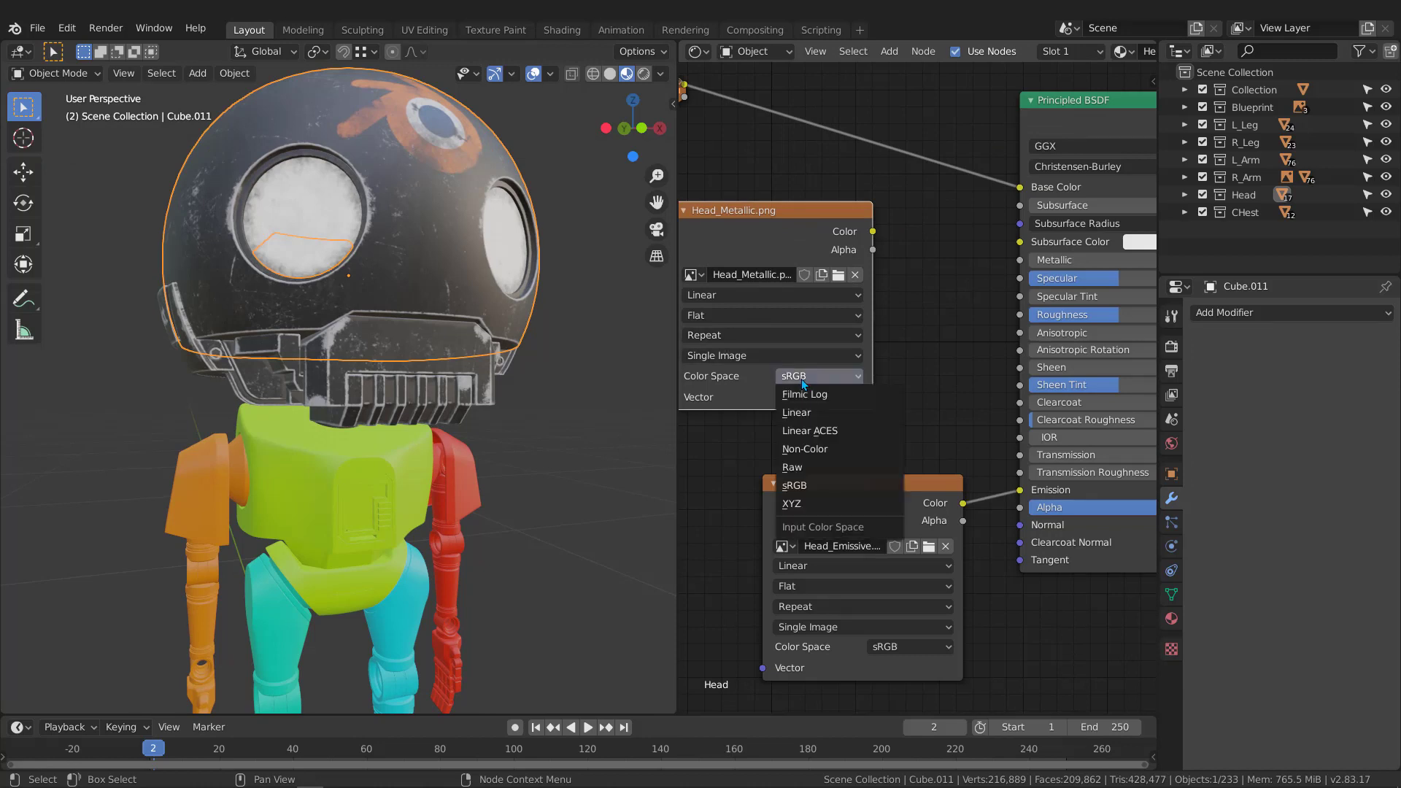
pyautogui.click(805, 449)
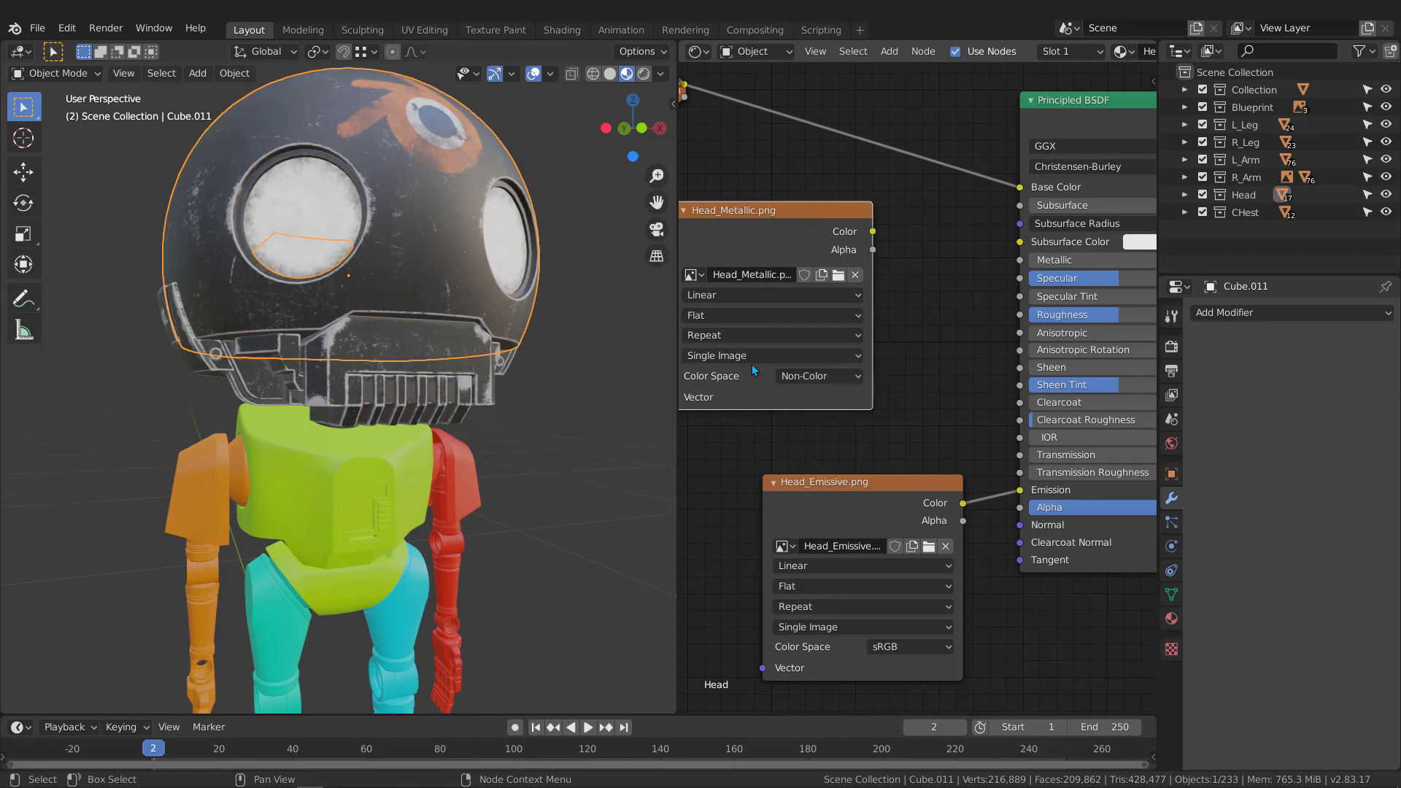
# Set the Head_Emissive.png node's color space to Non-Color.
pyautogui.moveTo(811, 413); pyautogui.dragTo(804, 313, button='middle')
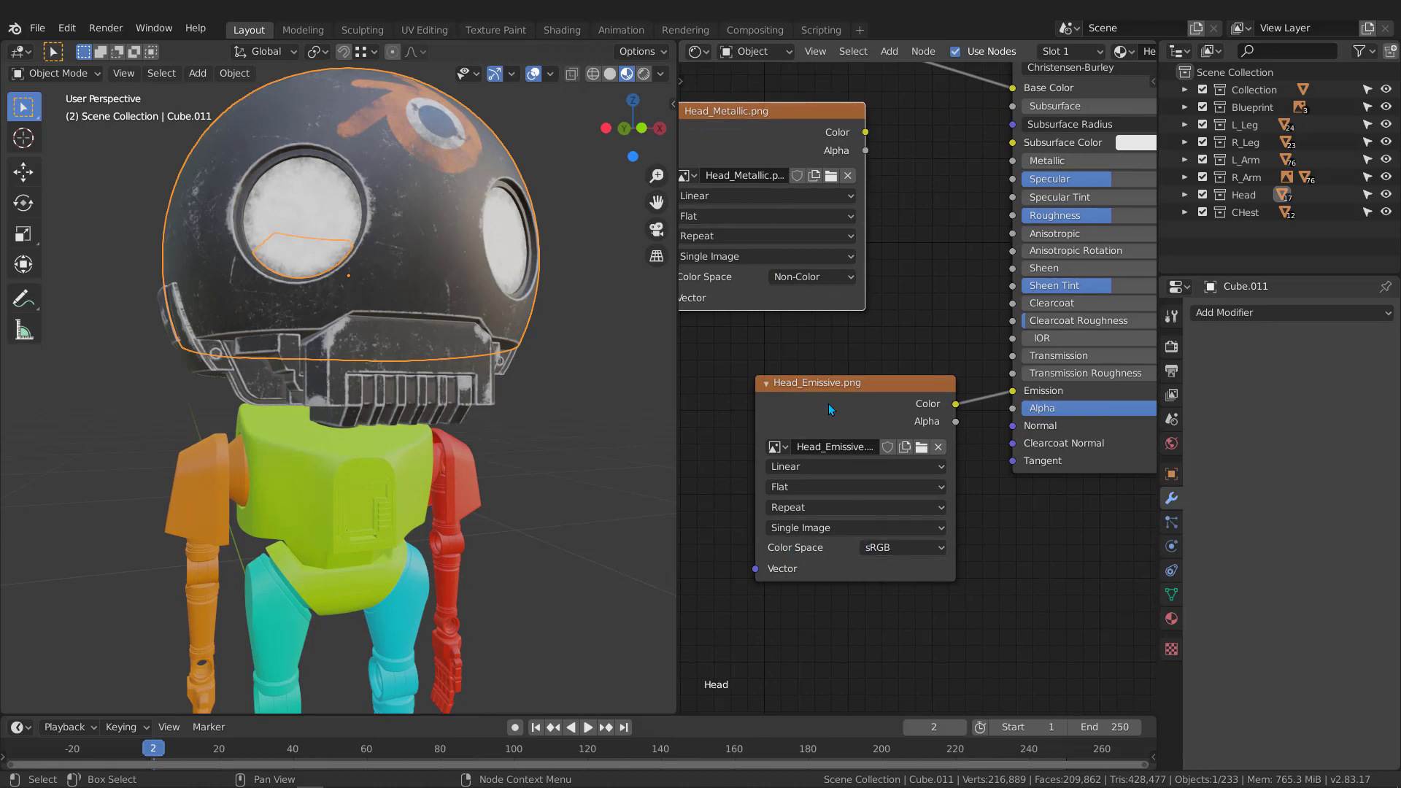
pyautogui.click(886, 549)
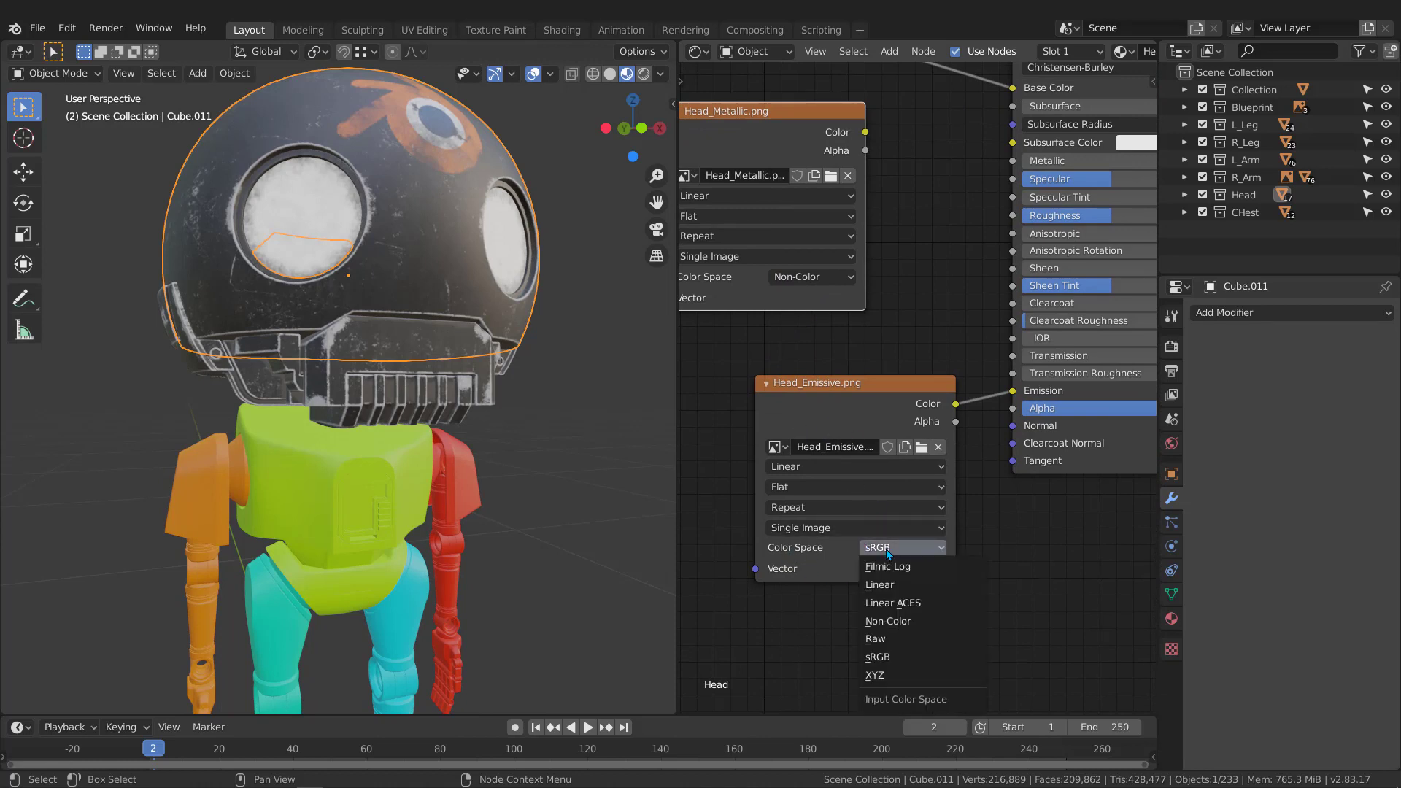
pyautogui.click(887, 623)
# Connect Head_Metallic.png's Color output to the Principled BSDF's Metallic input.
pyautogui.scroll(-2, 961, 319)
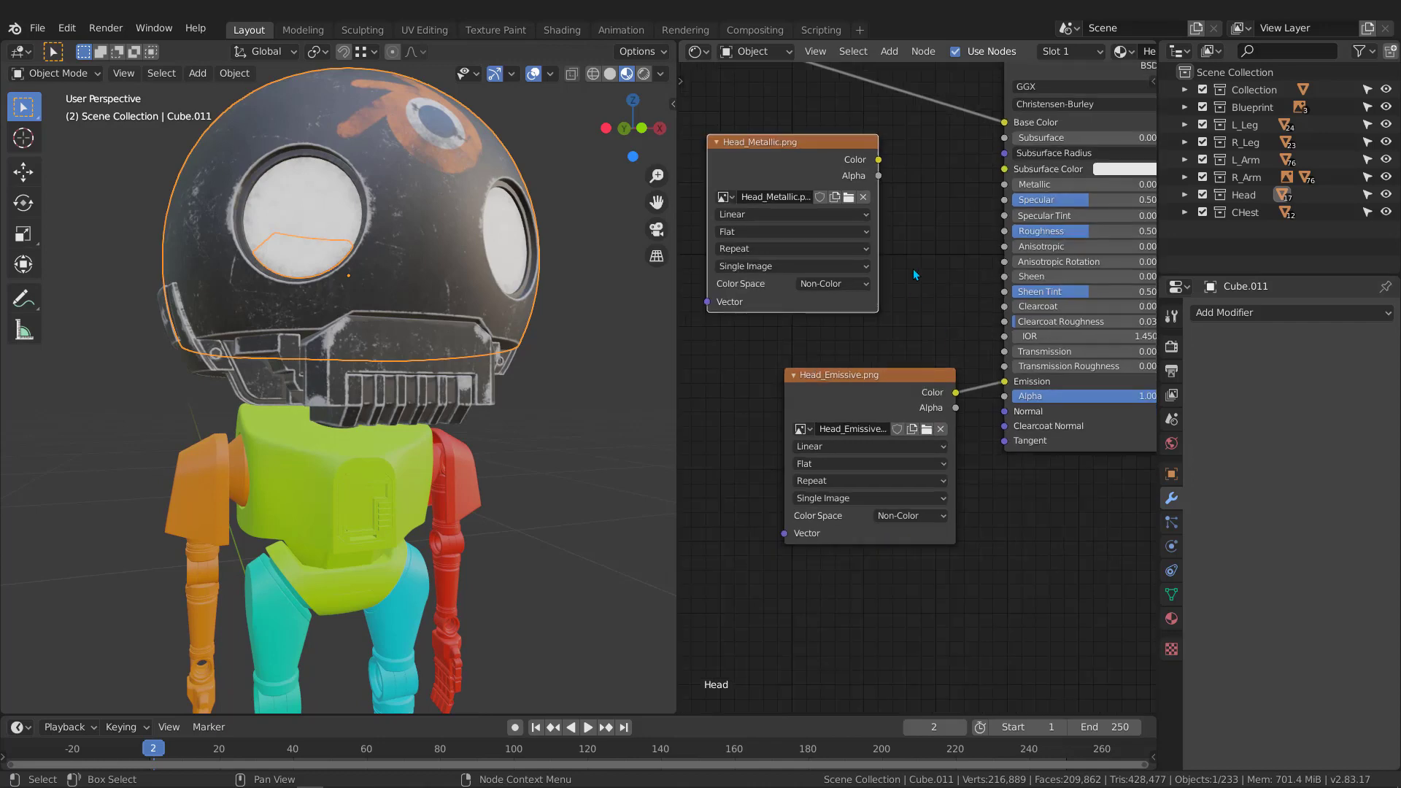
pyautogui.moveTo(913, 223); pyautogui.dragTo(872, 410, button='middle')
pyautogui.moveTo(760, 347); pyautogui.dragTo(800, 350, button='middle')
pyautogui.scroll(2, 800, 351)
pyautogui.moveTo(940, 371); pyautogui.dragTo(836, 382, button='middle')
pyautogui.moveTo(790, 359)
pyautogui.mouseDown()
pyautogui.moveTo(921, 400)
pyautogui.moveTo(936, 389)
pyautogui.mouseUp()
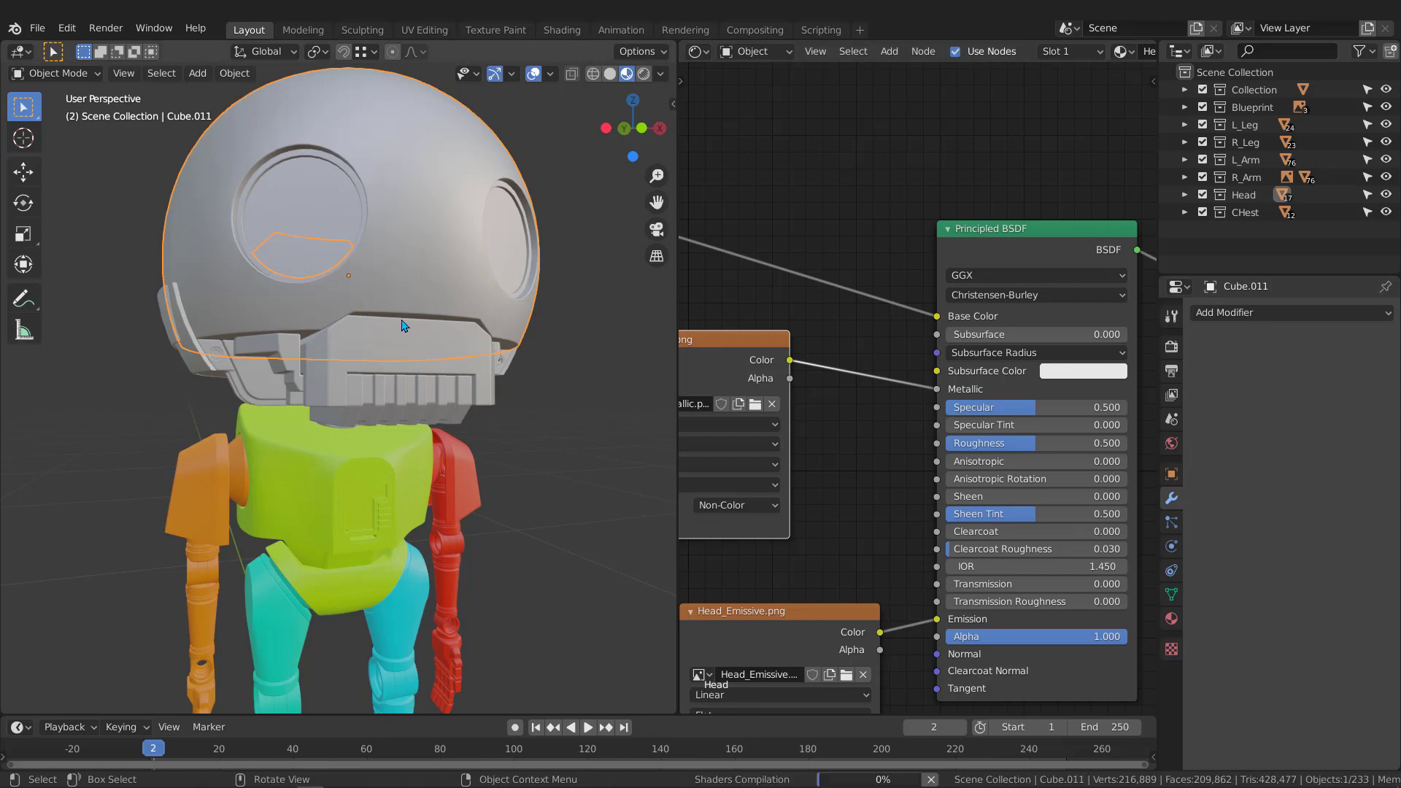
pyautogui.scroll(-1, 756, 397)
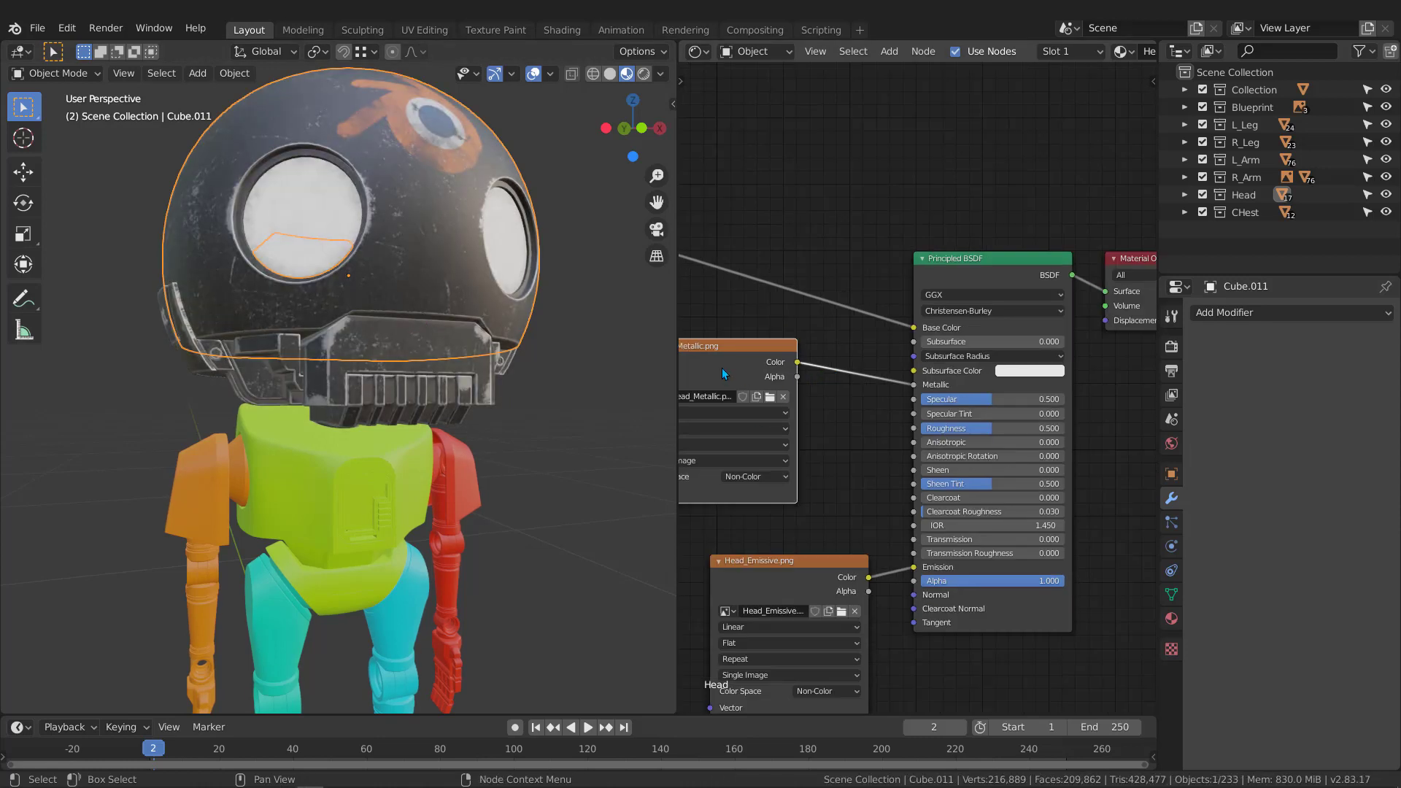
# Collapse the Head_Metallic.png and Head_Emissive.png nodes.
pyautogui.moveTo(721, 368); pyautogui.dragTo(806, 338, button='middle')
pyautogui.click(747, 318)
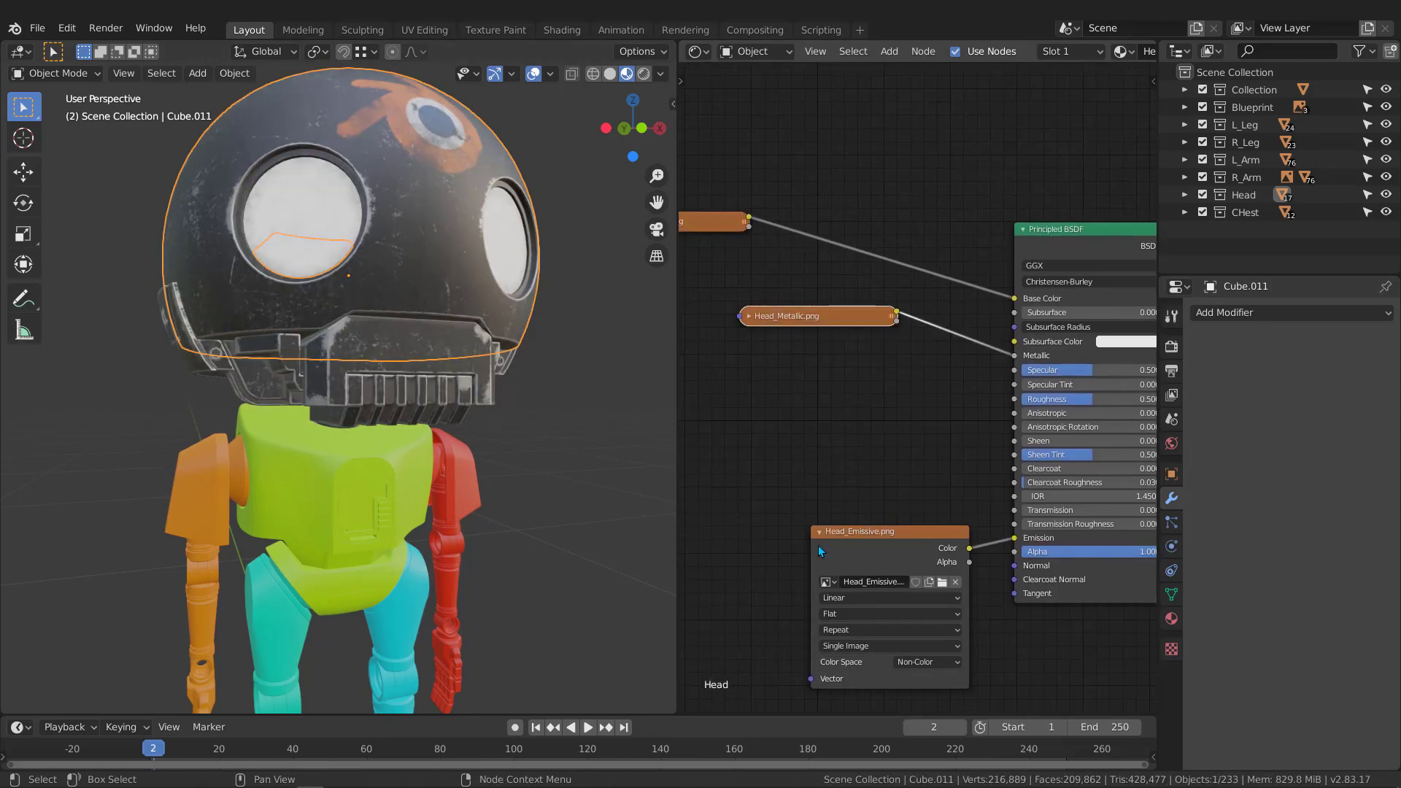
pyautogui.click(820, 531)
pyautogui.scroll(-1, 781, 526)
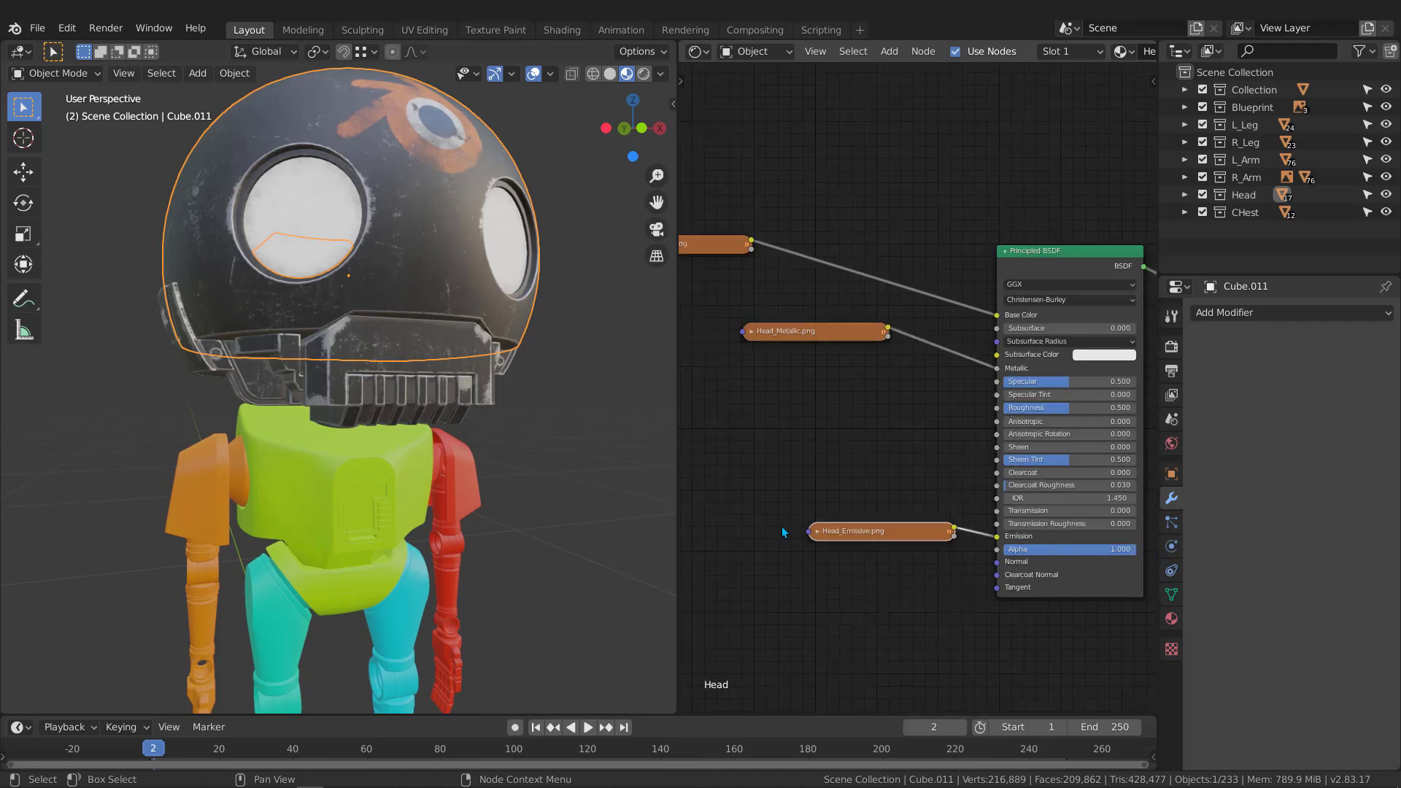
# Add Head_Normal_OpenGL.png from the Textures folder as an image node and set its color space to Non-Color.
pyautogui.hotkey('alt', 'Tab')
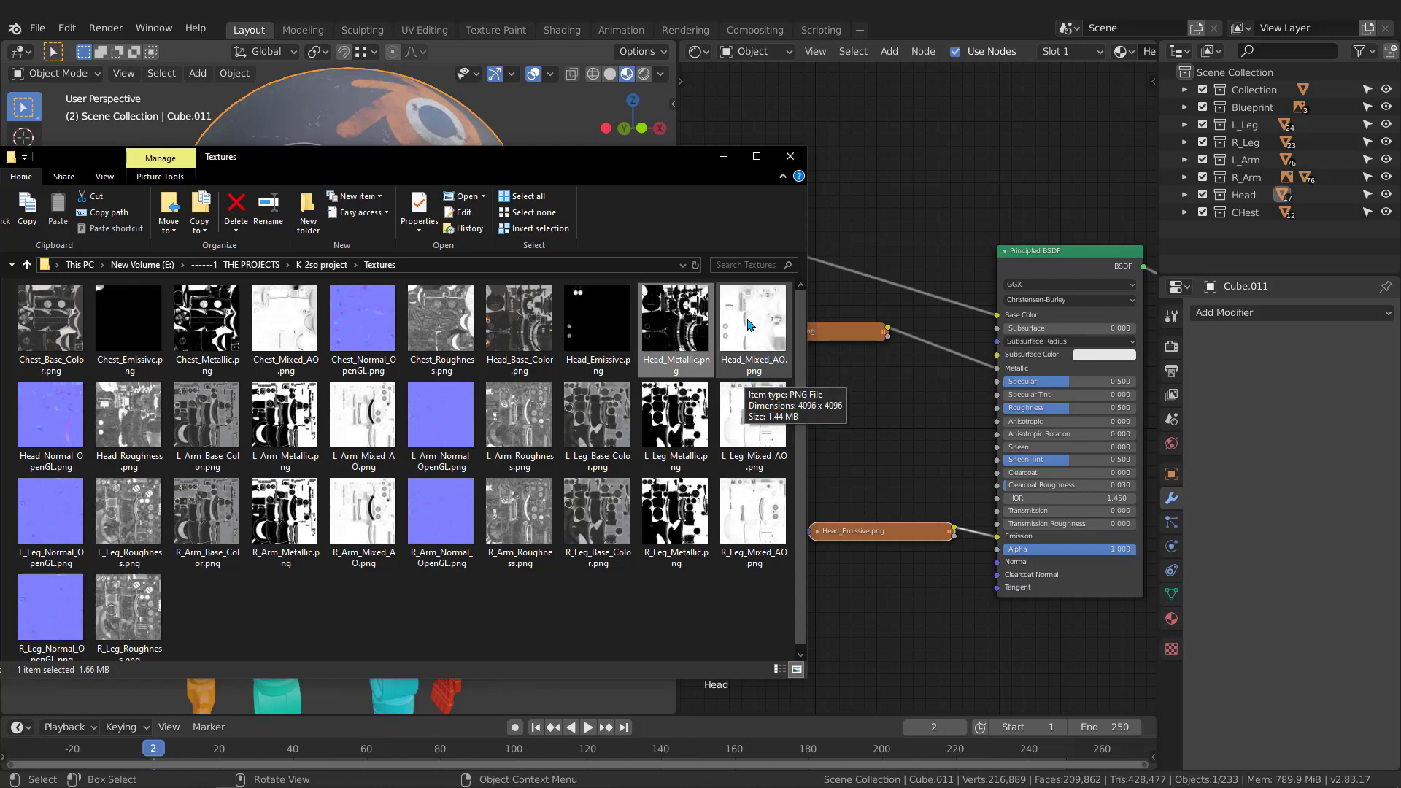
pyautogui.click(63, 417)
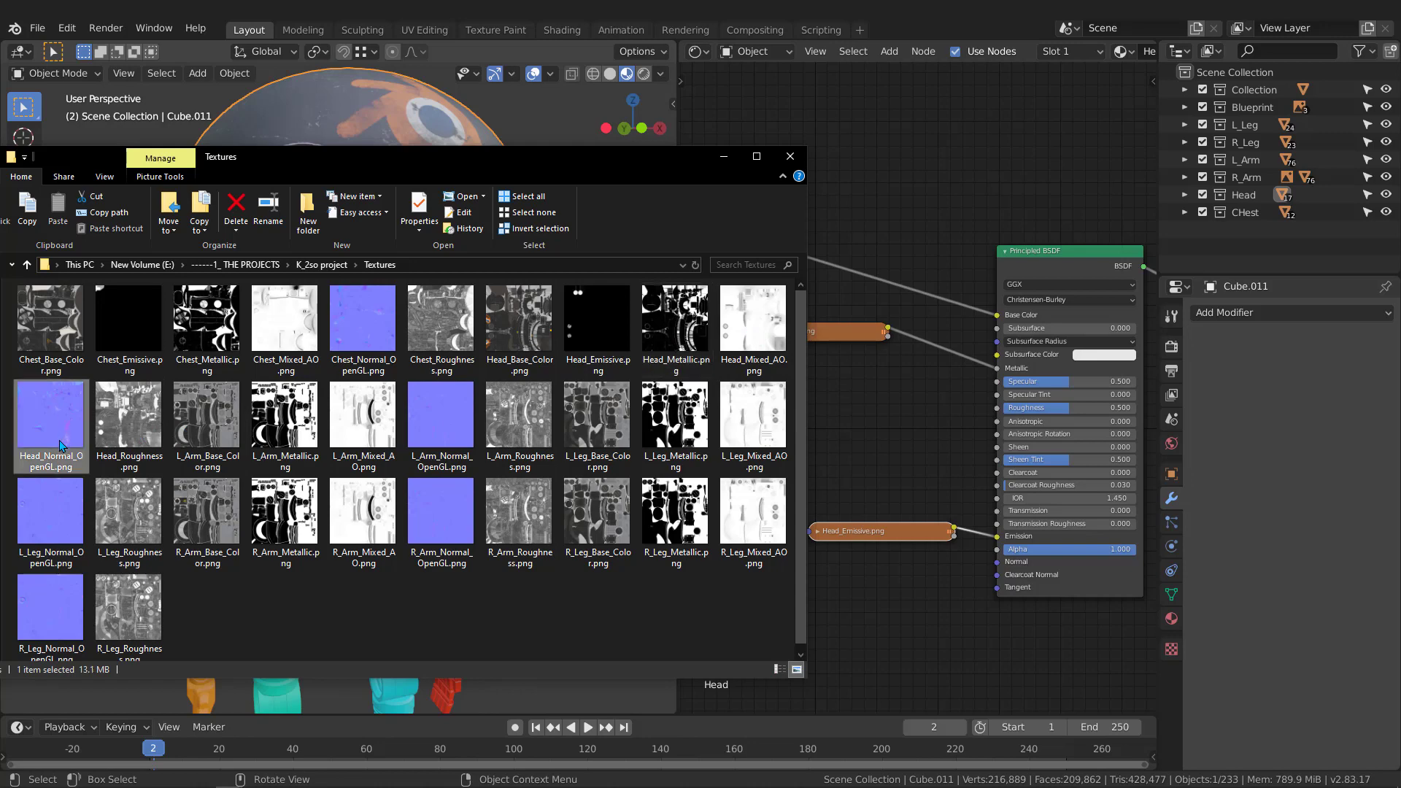
pyautogui.moveTo(45, 415); pyautogui.dragTo(741, 397)
pyautogui.moveTo(743, 449); pyautogui.dragTo(835, 406, button='middle')
pyautogui.scroll(3, 851, 427)
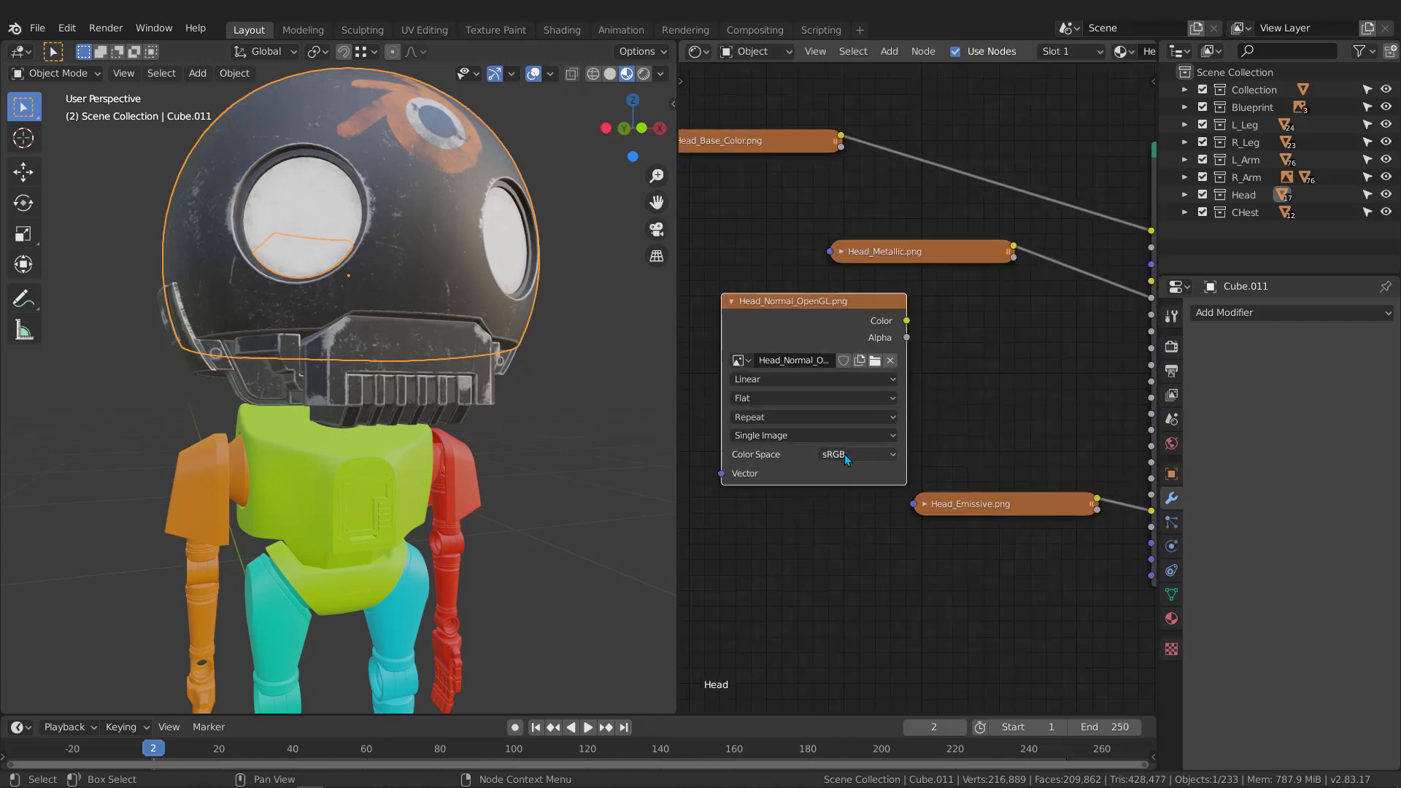
pyautogui.click(843, 455)
pyautogui.click(843, 521)
# Move the Head_Normal_OpenGL.png node below the collapsed Head_Emissive.png node.
pyautogui.scroll(-2, 976, 374)
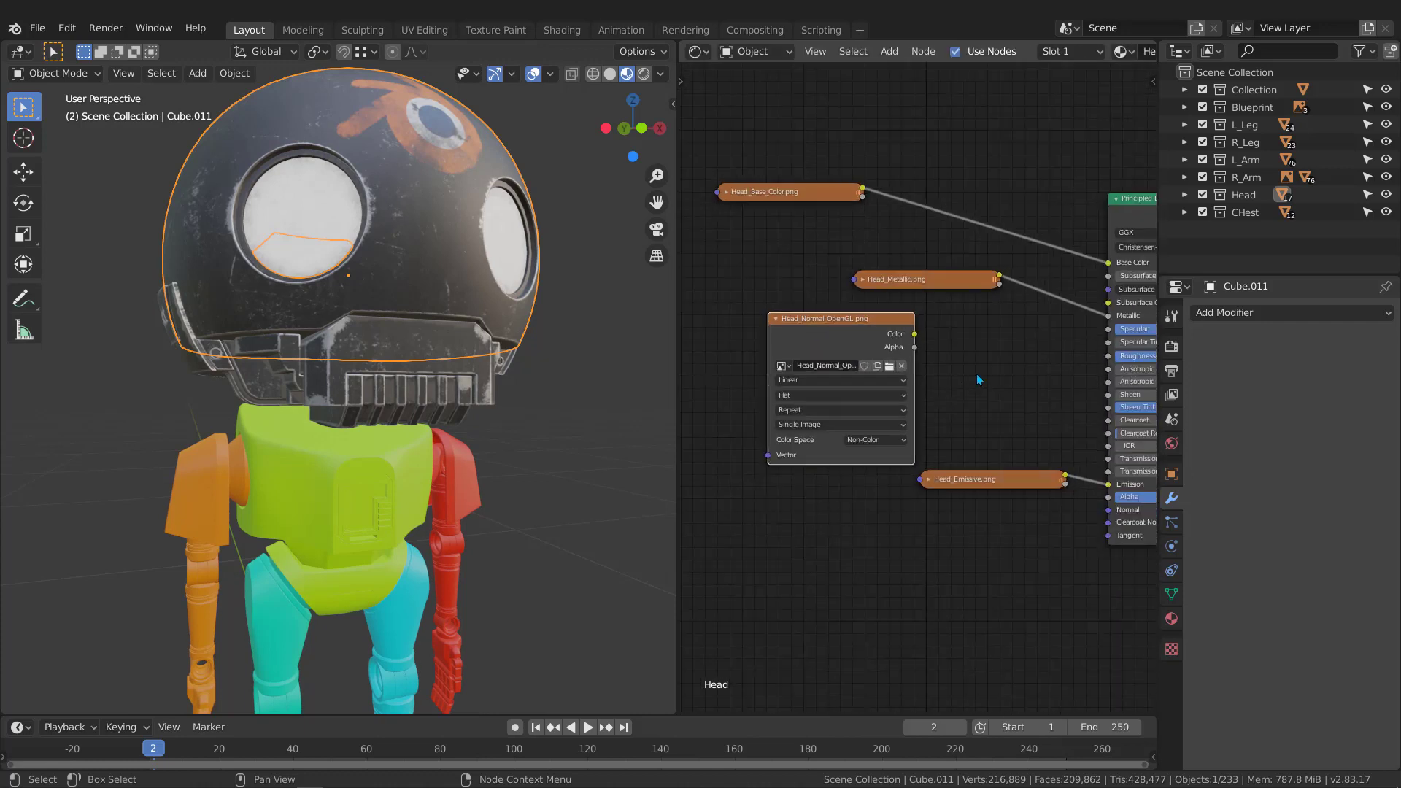
pyautogui.moveTo(976, 374); pyautogui.dragTo(818, 367, button='middle')
pyautogui.scroll(1, 819, 366)
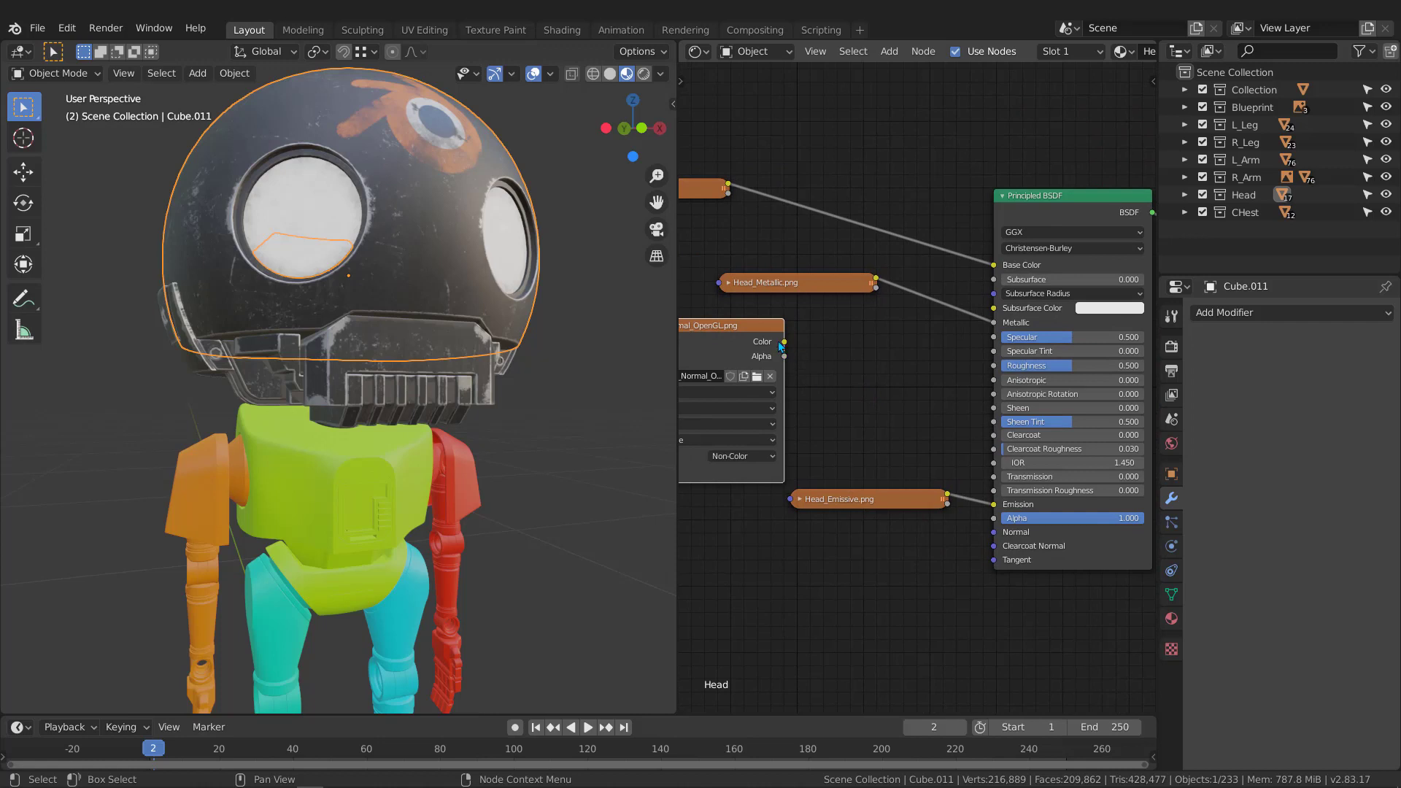
pyautogui.moveTo(757, 333); pyautogui.dragTo(816, 255, button='middle')
pyautogui.press('g')
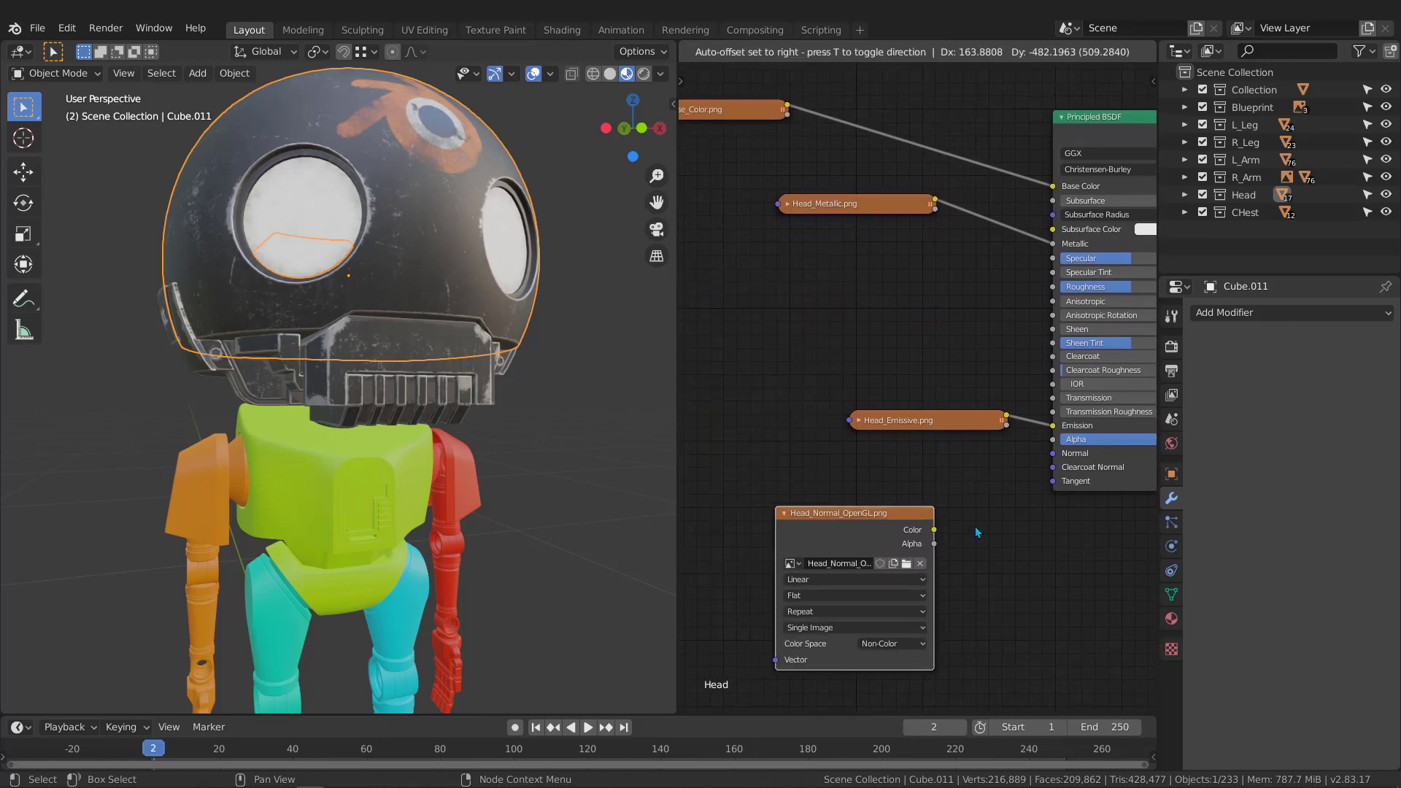
pyautogui.click(838, 467)
# Connect Head_Normal_OpenGL.png's Color to the Principled BSDF's Normal input and shift the node away from the shader to leave a gap.
pyautogui.scroll(3, 868, 505)
pyautogui.moveTo(945, 497); pyautogui.dragTo(792, 458, button='middle')
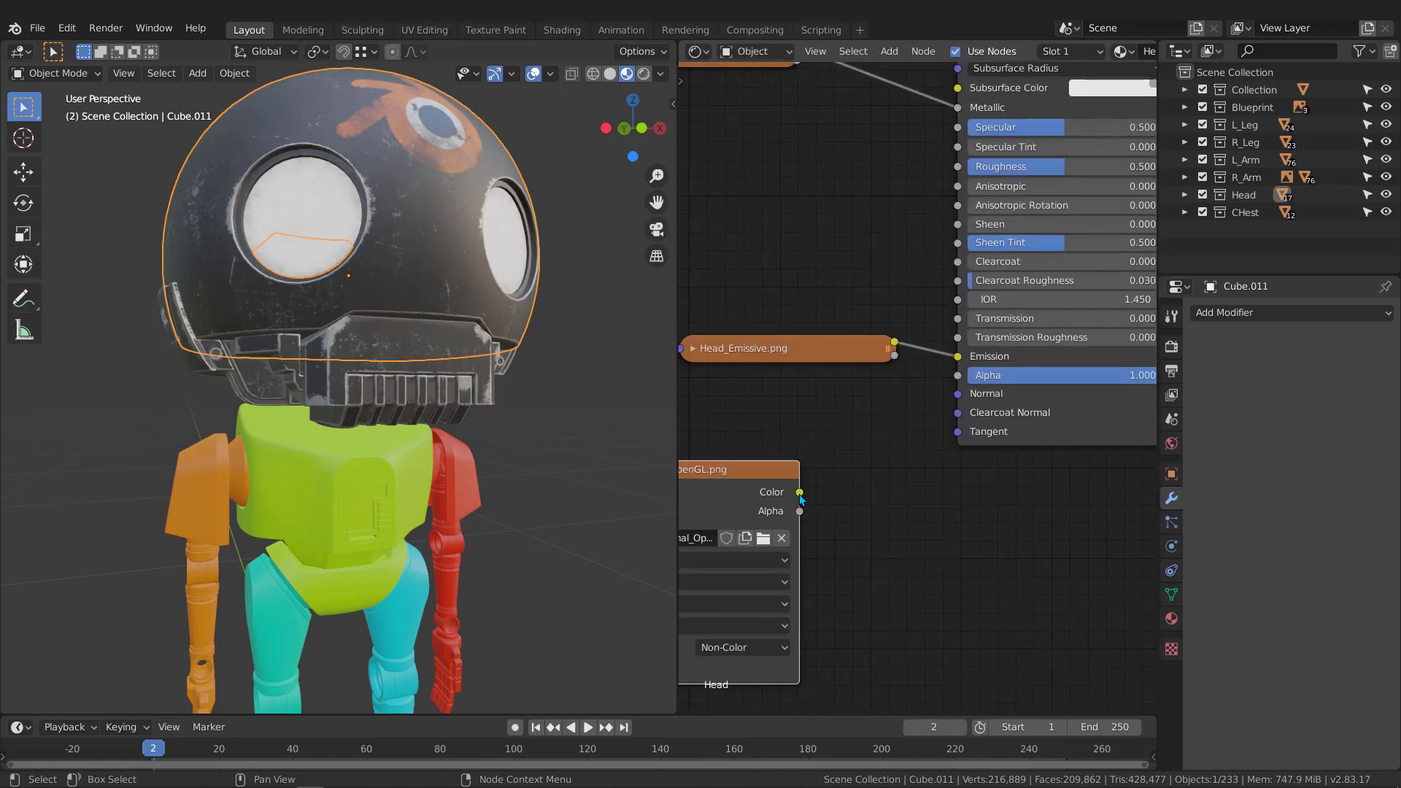
pyautogui.moveTo(799, 492); pyautogui.dragTo(957, 394)
pyautogui.scroll(-1, 912, 474)
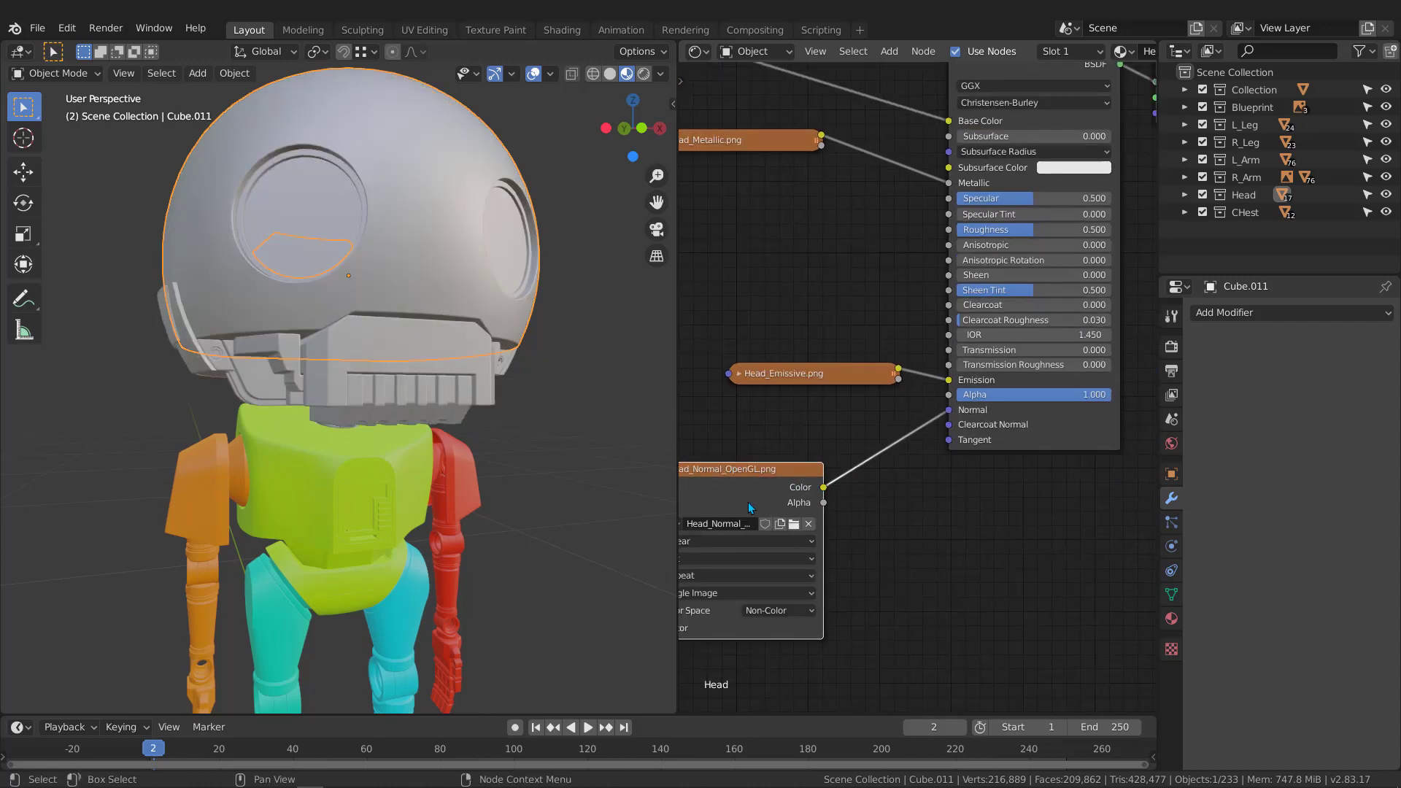
pyautogui.scroll(-1, 789, 495)
pyautogui.moveTo(851, 404); pyautogui.dragTo(923, 407, button='middle')
pyautogui.moveTo(835, 488); pyautogui.dragTo(765, 457)
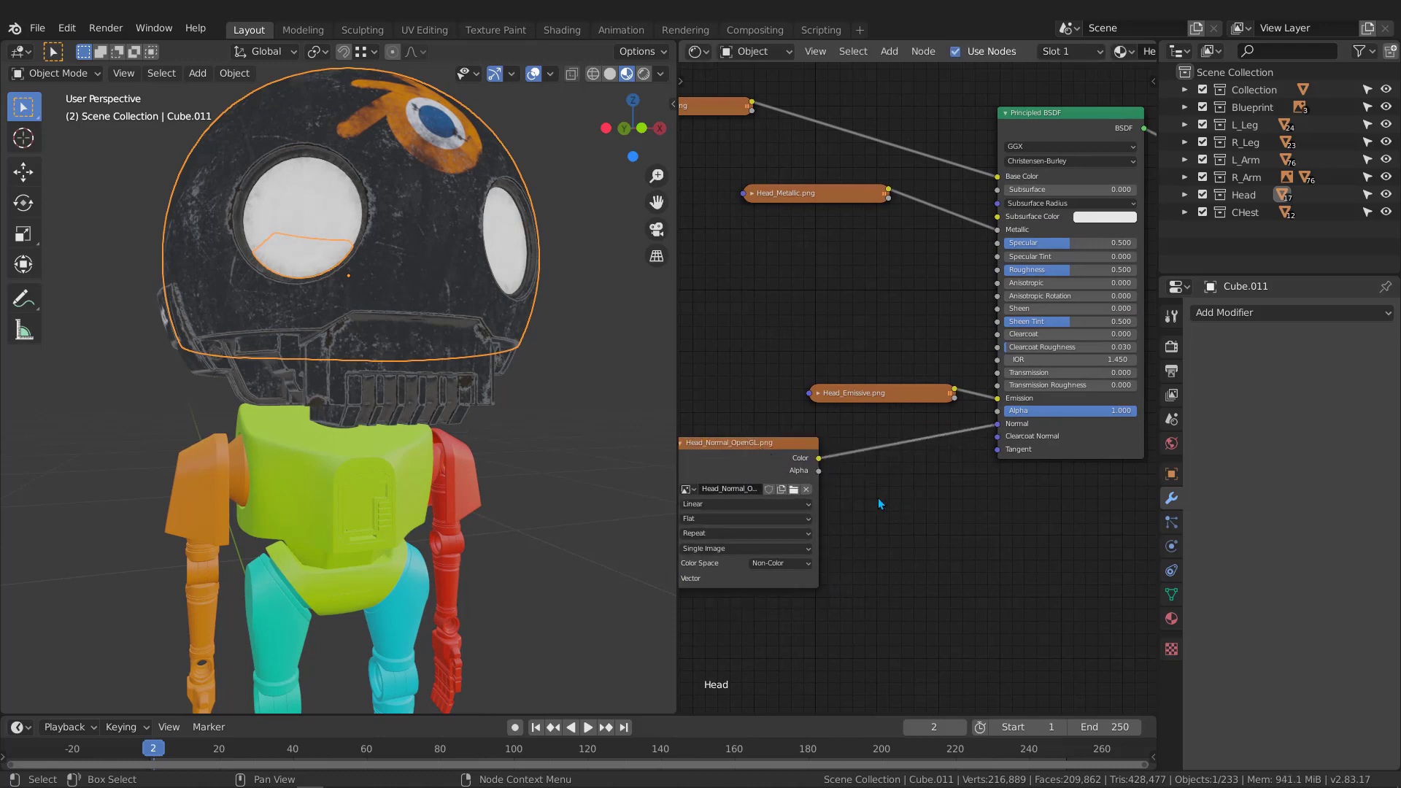
# Add a Normal Map node and insert it into the link between Head_Normal_OpenGL.png and the Principled BSDF's Normal input.
pyautogui.hotkey('shift', 'a')
pyautogui.click(842, 499)
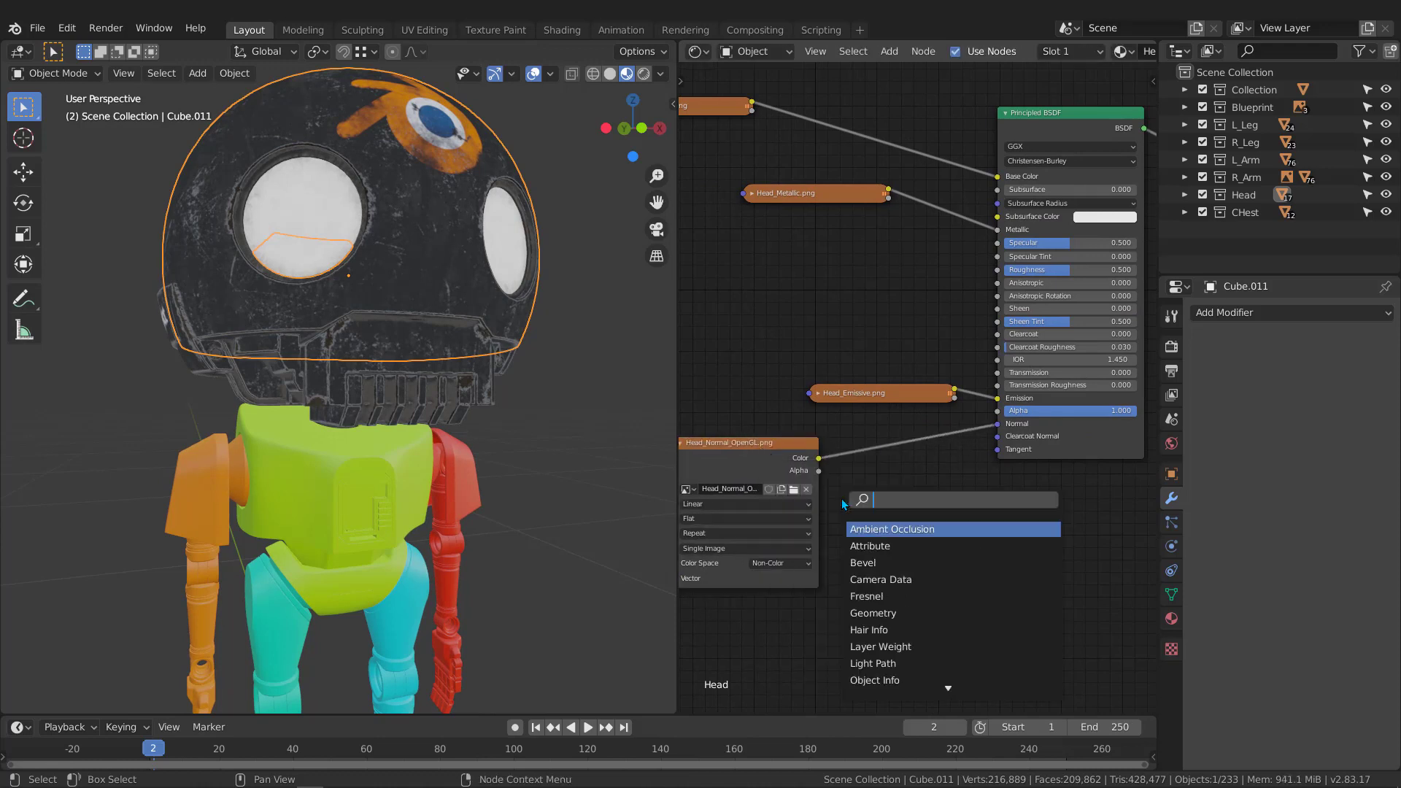
pyautogui.write('nor')
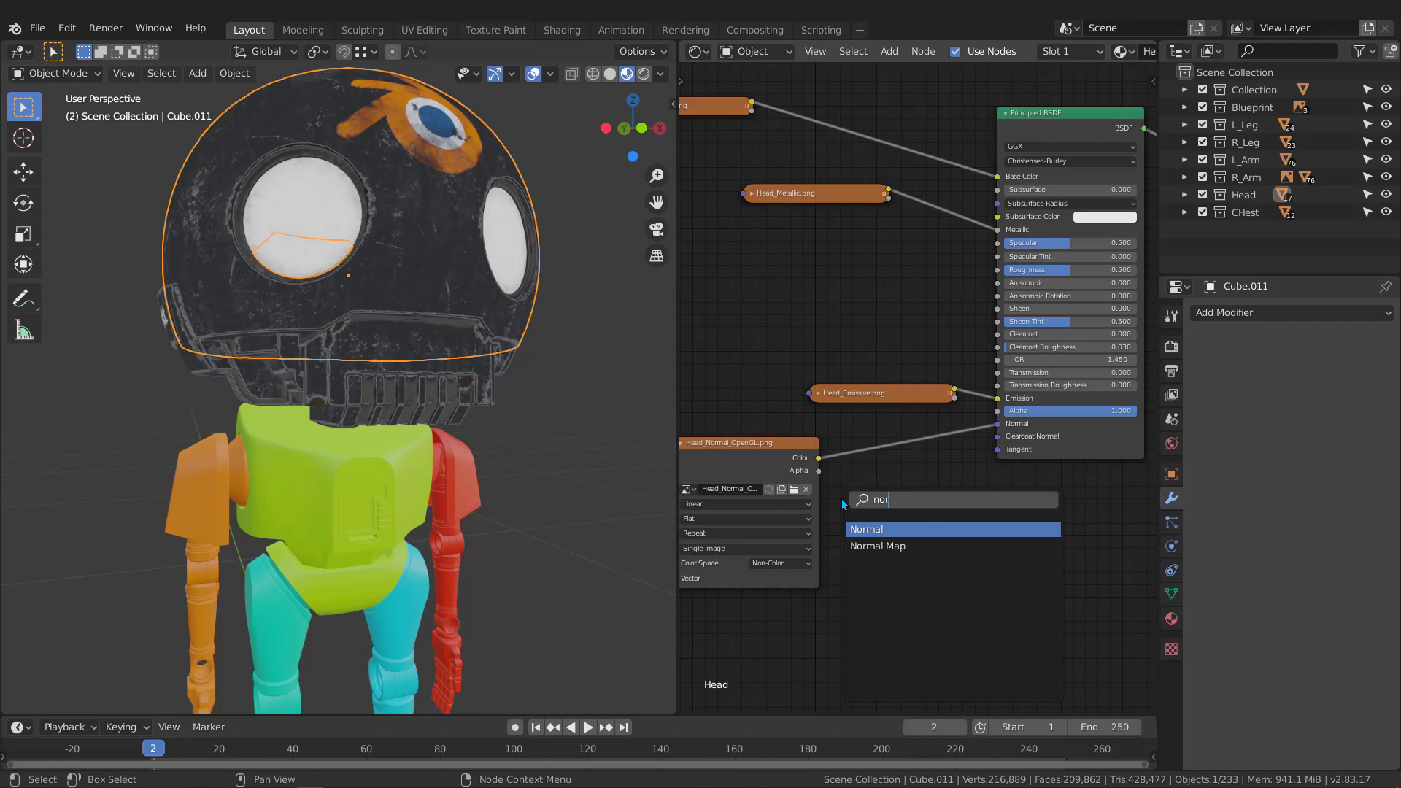
pyautogui.click(881, 545)
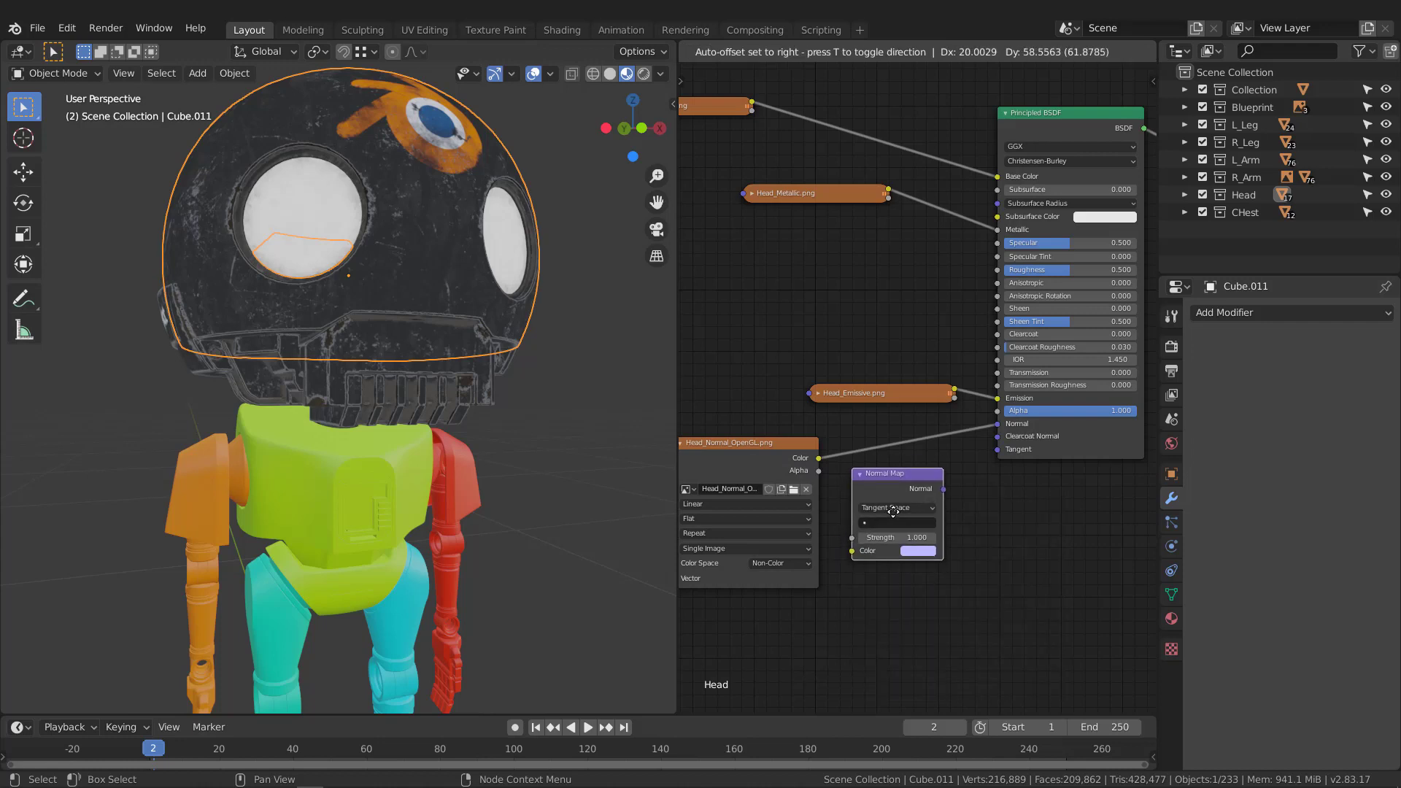
pyautogui.click(909, 467)
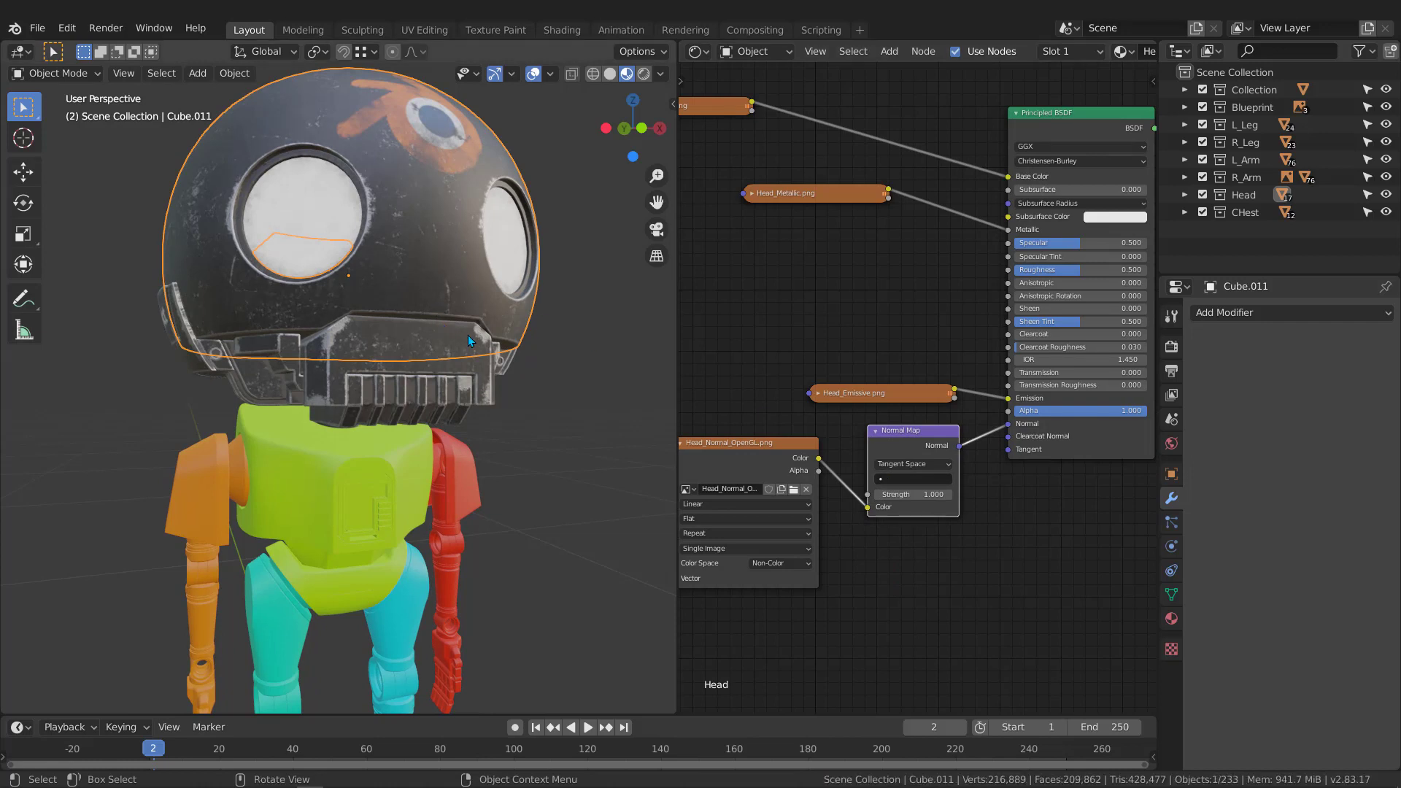
# Examine the textured head up close from several angles to check the surface detail from its maps.
pyautogui.moveTo(393, 263); pyautogui.dragTo(348, 268, button='middle')
pyautogui.moveTo(350, 271); pyautogui.dragTo(461, 321)
pyautogui.scroll(1, 369, 305)
pyautogui.scroll(2, 362, 295)
pyautogui.scroll(-5, 355, 295)
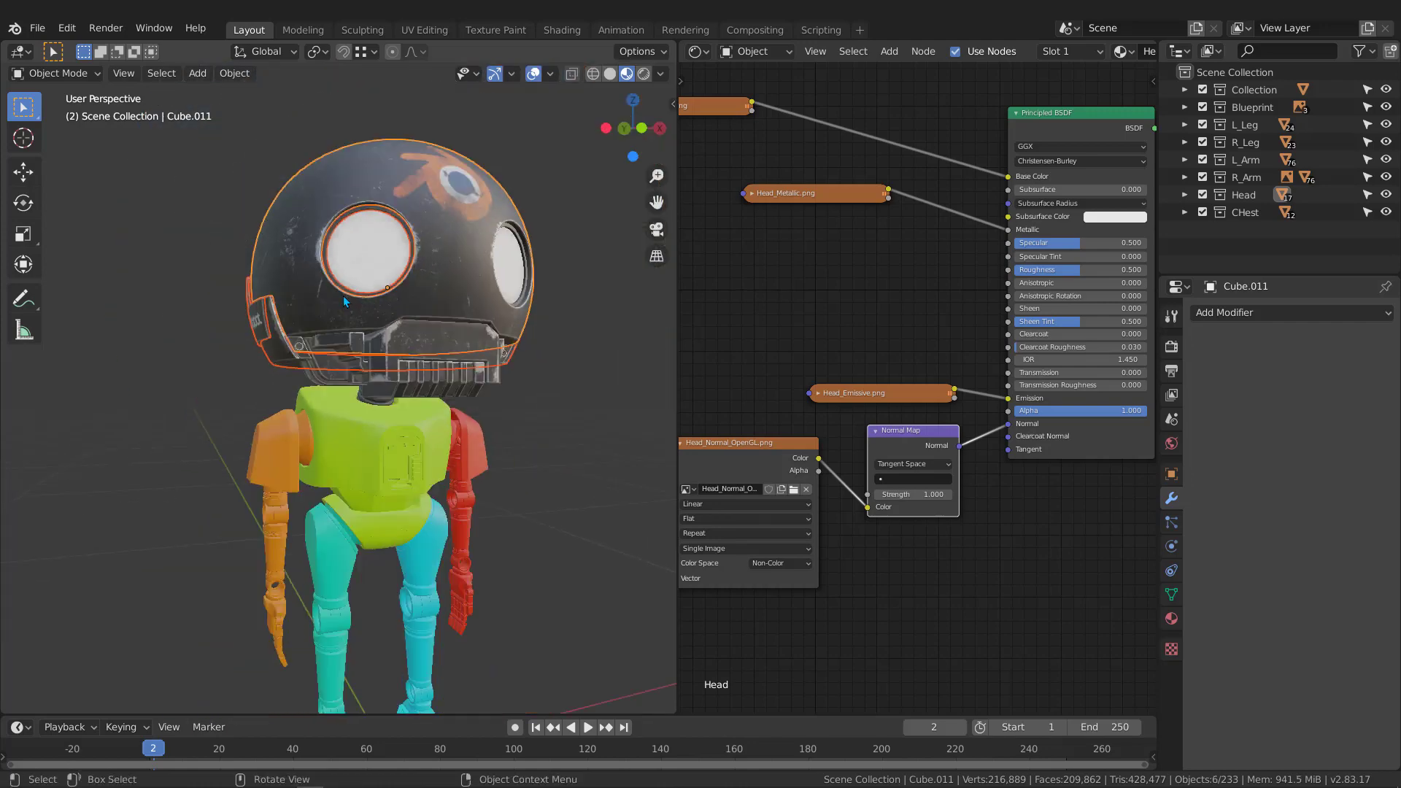
pyautogui.keyDown('shift'); pyautogui.moveTo(343, 295); pyautogui.dragTo(397, 392, button='middle'); pyautogui.keyUp('shift')
pyautogui.click(500, 389)
pyautogui.scroll(1, 391, 300)
pyautogui.scroll(4, 396, 387)
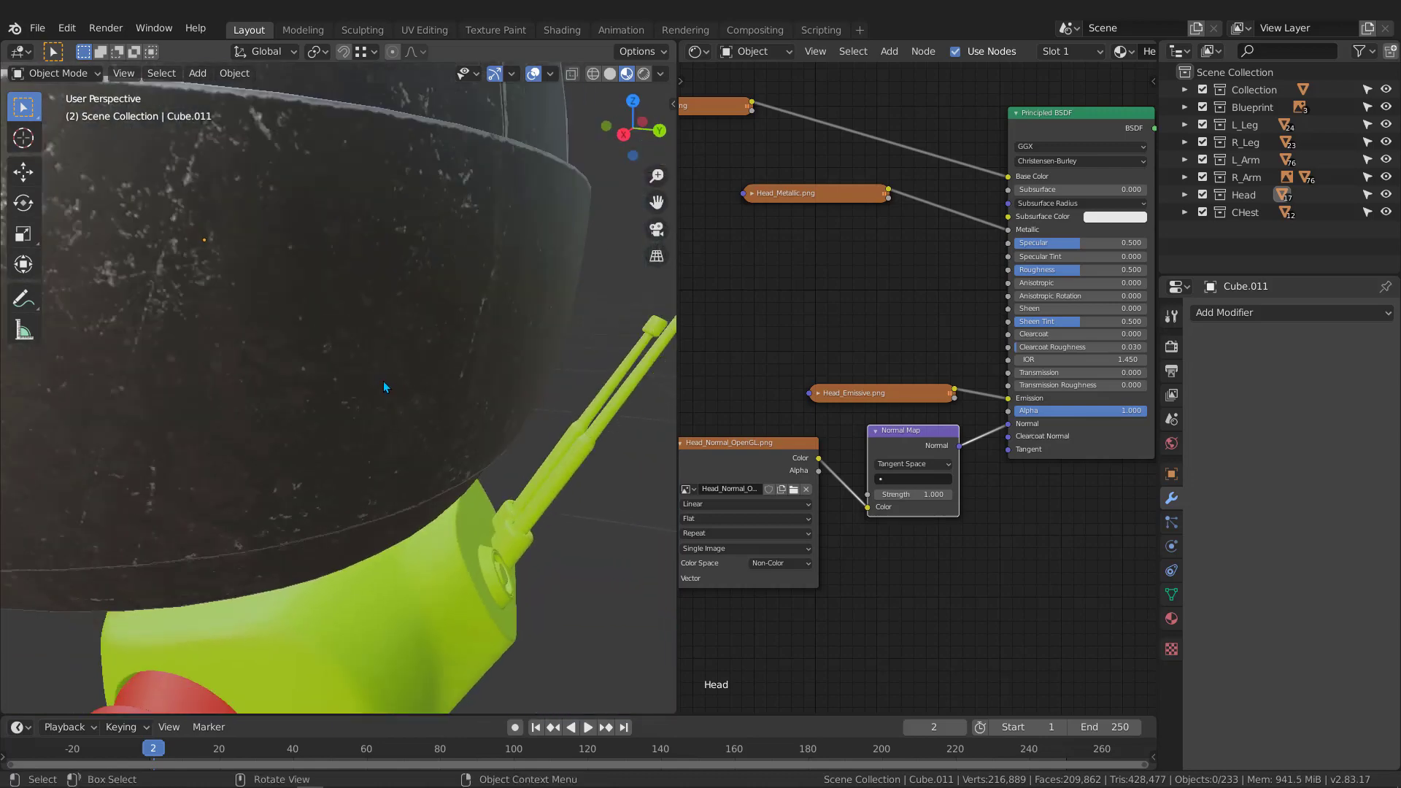
pyautogui.scroll(-6, 383, 381)
pyautogui.moveTo(309, 371); pyautogui.dragTo(264, 410, button='middle')
pyautogui.scroll(5, 265, 410)
# Select the robot's chest object and bring its Chest material's name and shader nodes into view, with free space beside the Principled BSDF.
pyautogui.click(262, 391)
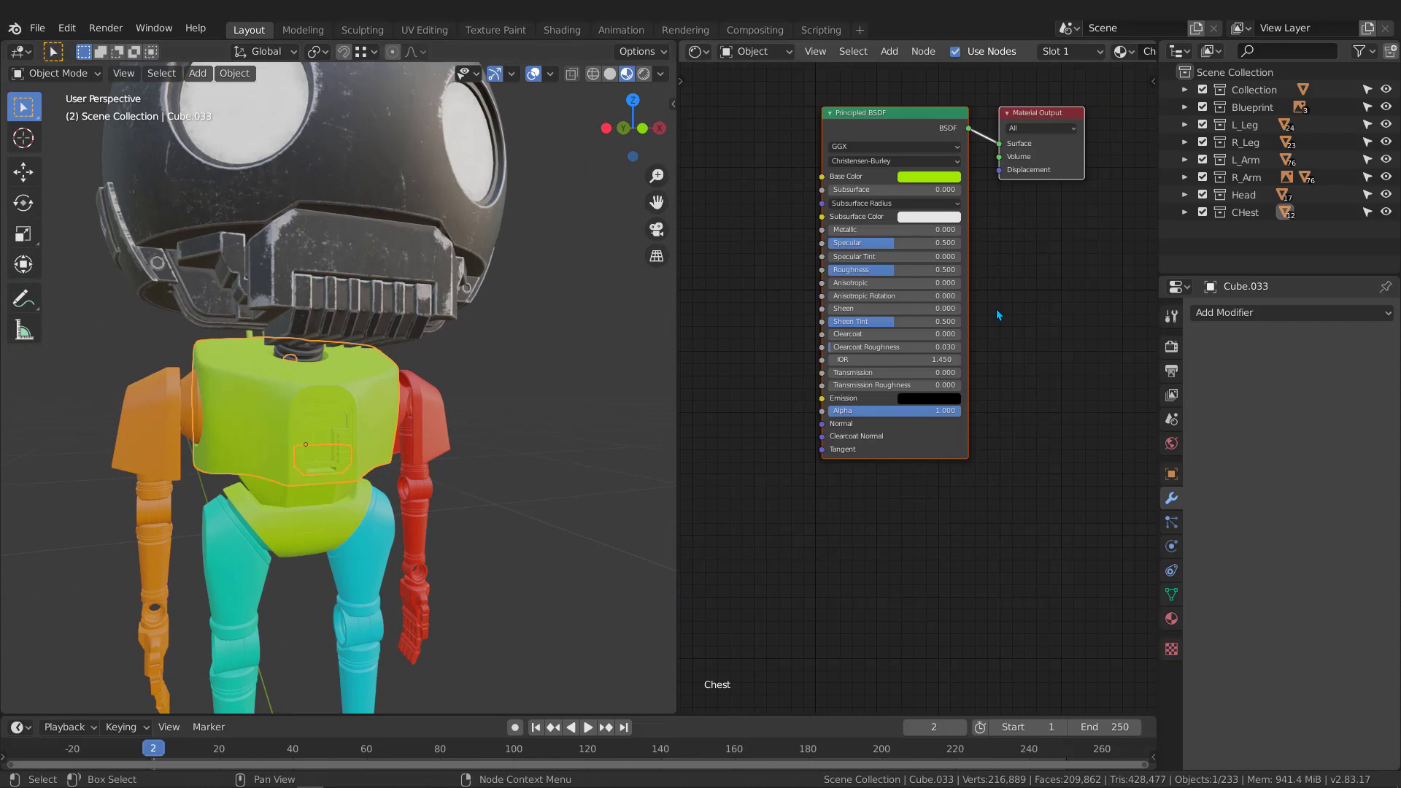
pyautogui.scroll(-3, 996, 309)
pyautogui.moveTo(871, 184); pyautogui.dragTo(914, 226, button='middle')
pyautogui.scroll(1, 981, 178)
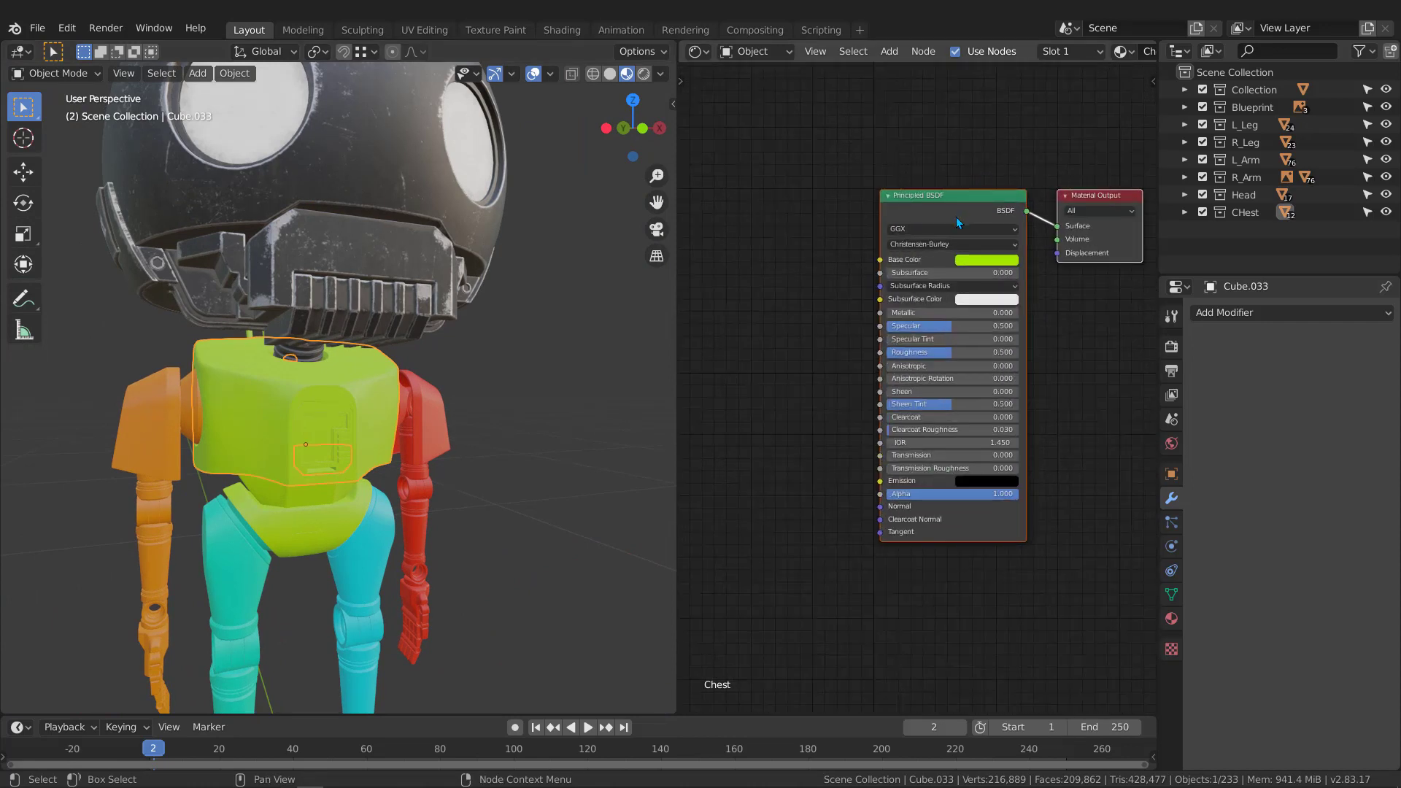
pyautogui.moveTo(1020, 51); pyautogui.dragTo(881, 52, button='middle')
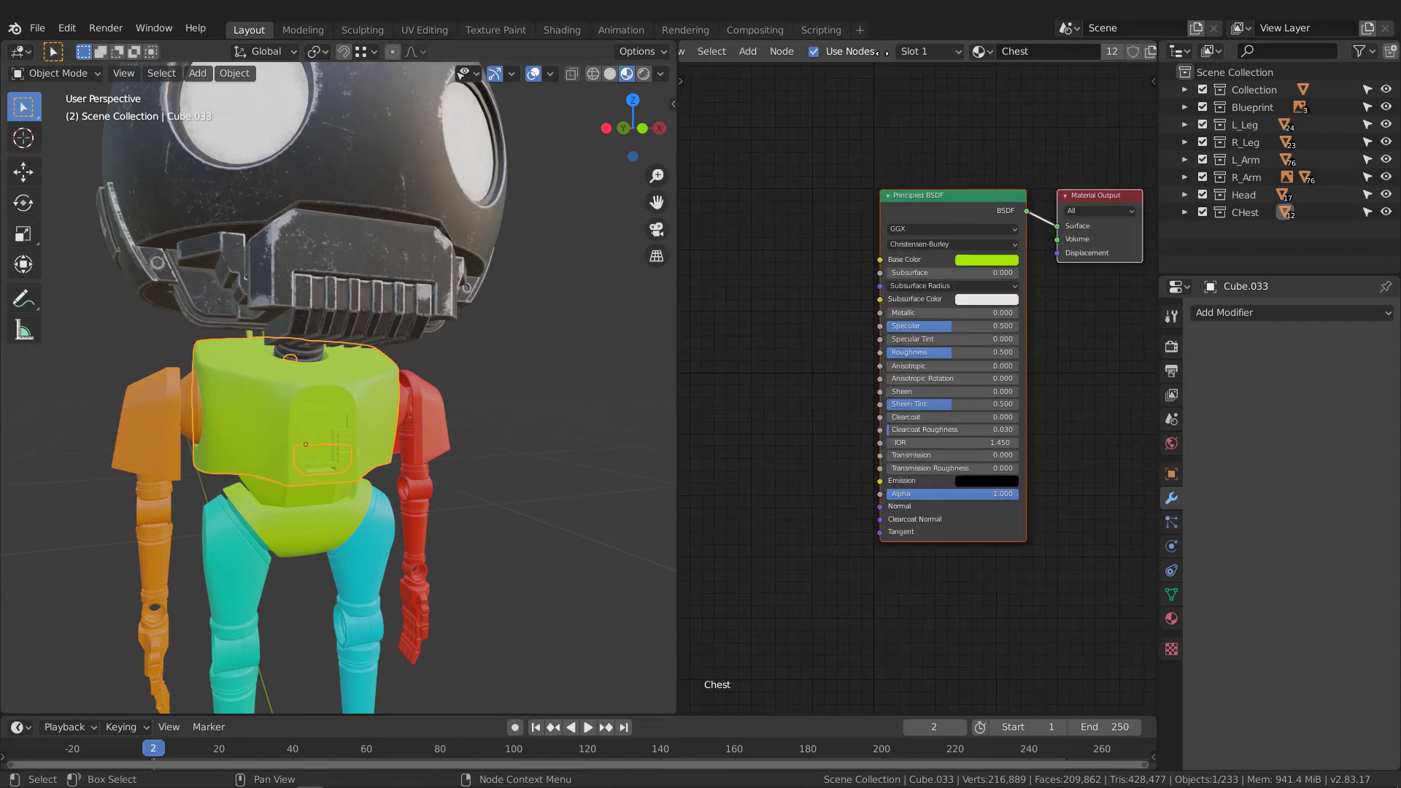
pyautogui.moveTo(864, 308); pyautogui.dragTo(910, 266, button='middle')
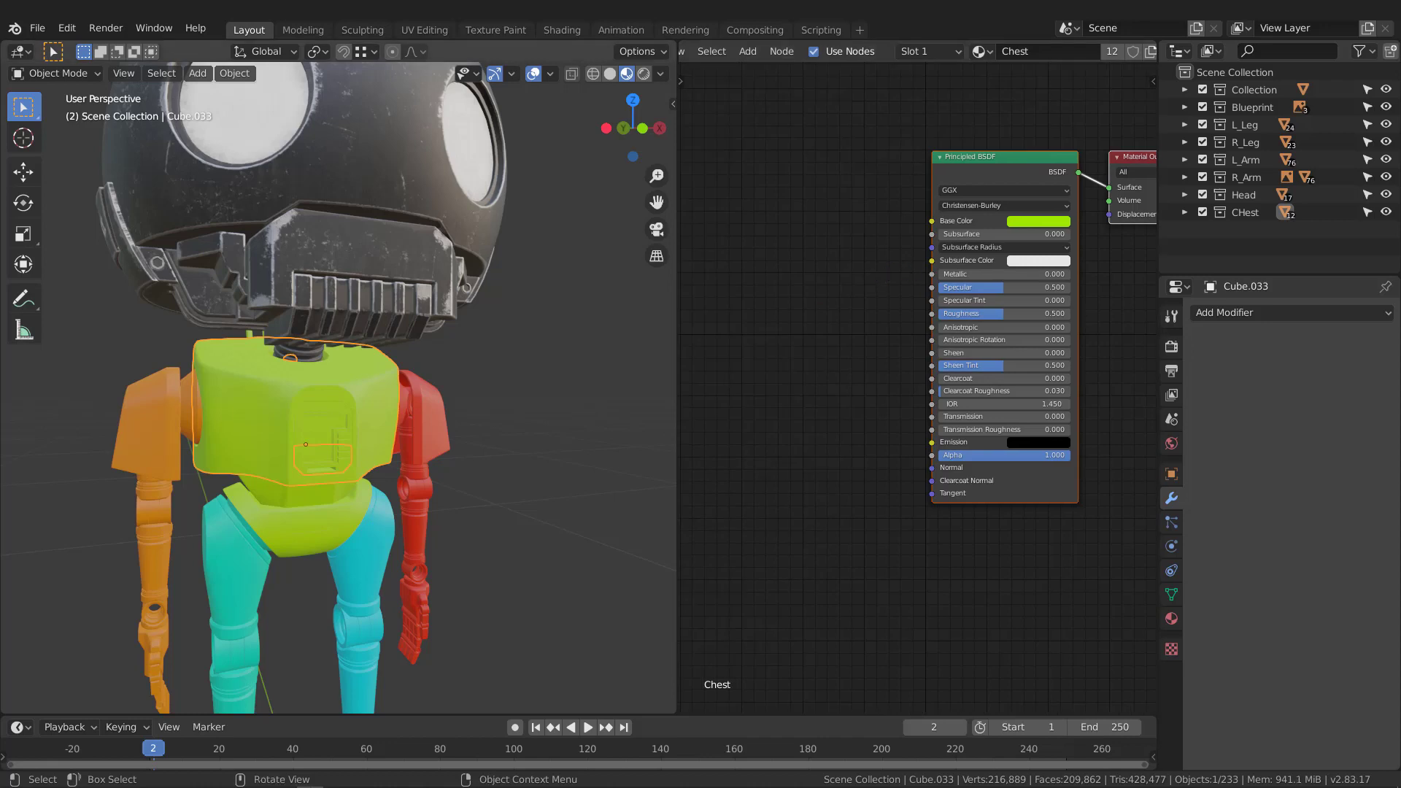
# Add Chest_Base_Color.png from the Textures folder to the Chest material, connect its Color to Base Color, and collapse the node.
pyautogui.hotkey('alt', 'Tab')
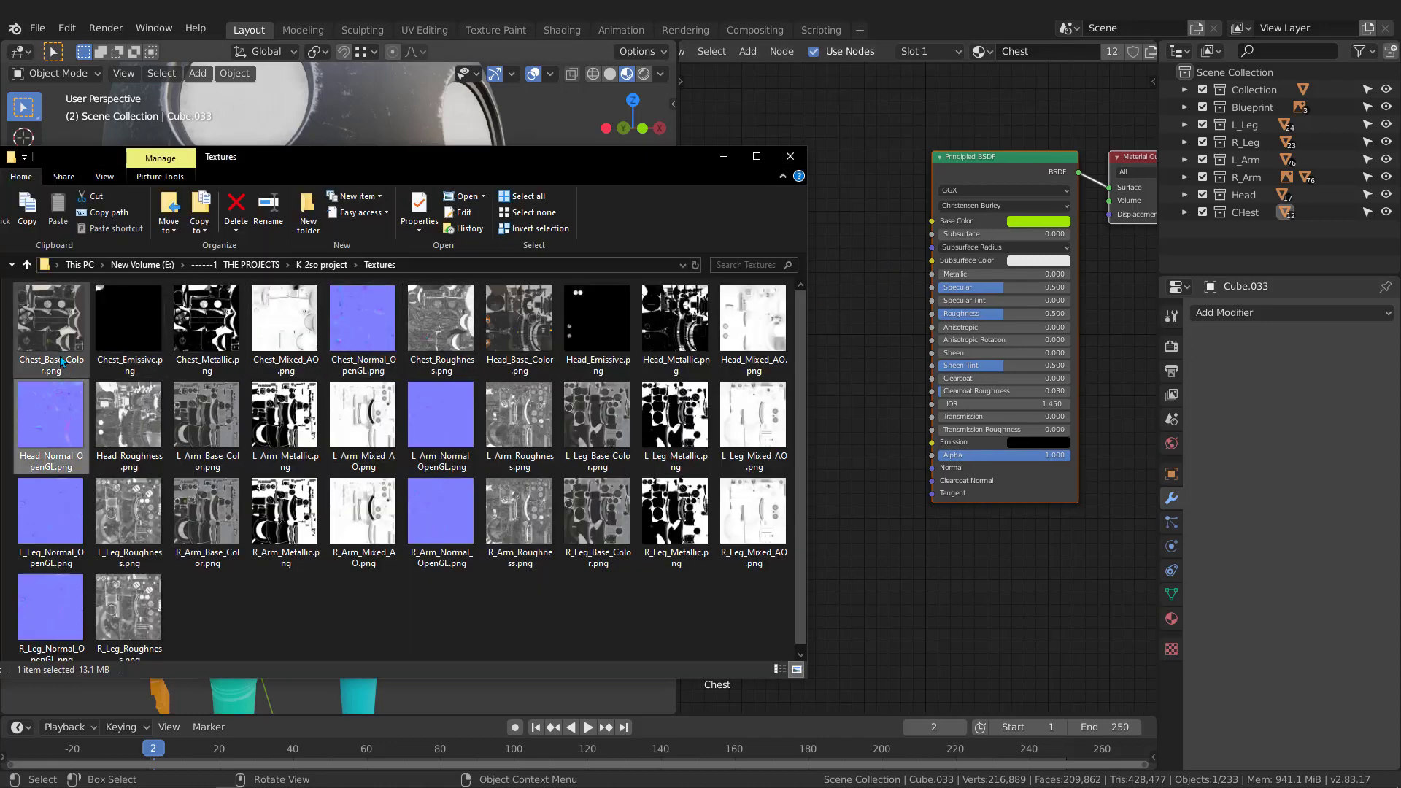
pyautogui.click(68, 355)
pyautogui.moveTo(46, 315); pyautogui.dragTo(932, 220)
pyautogui.click(885, 97)
pyautogui.moveTo(711, 151); pyautogui.dragTo(747, 156, button='middle')
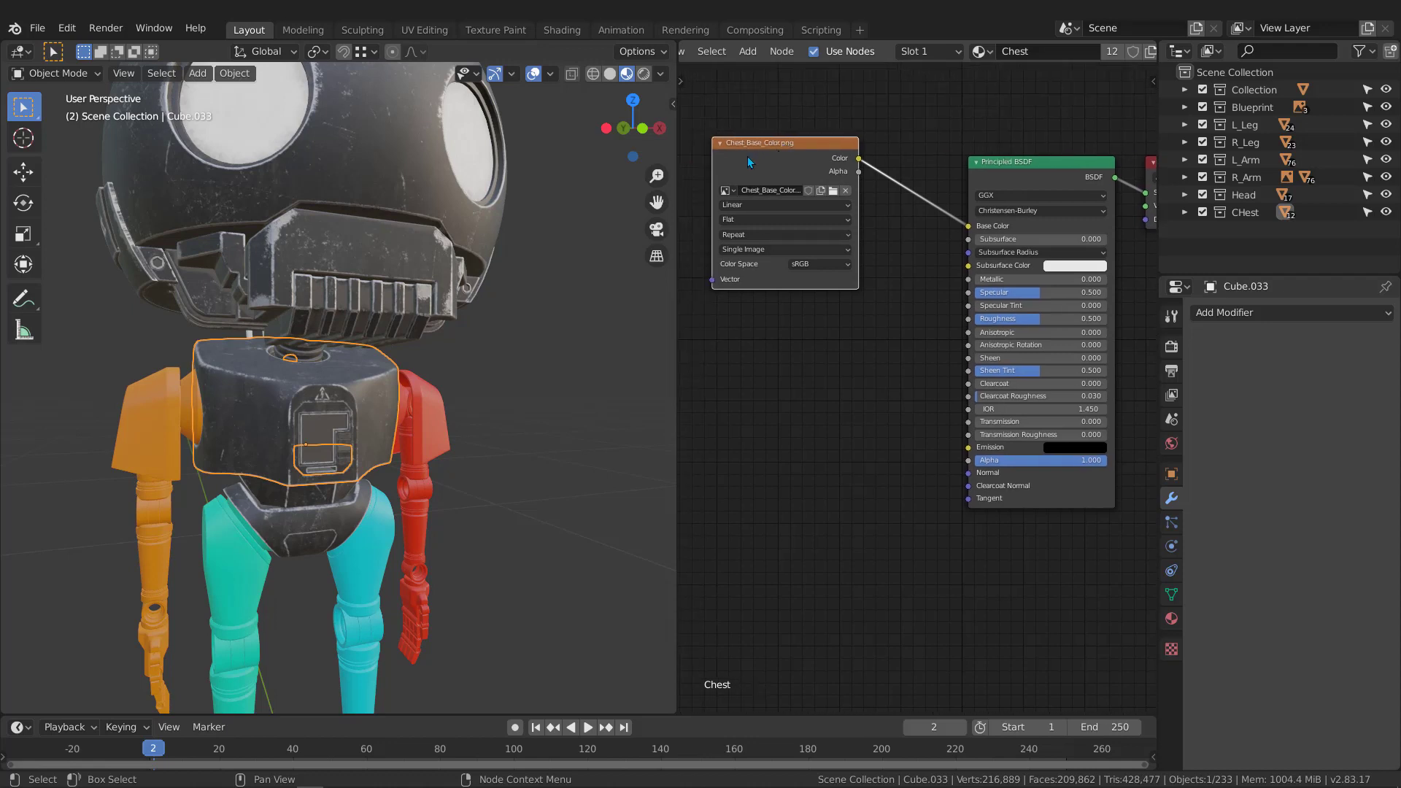
pyautogui.click(718, 144)
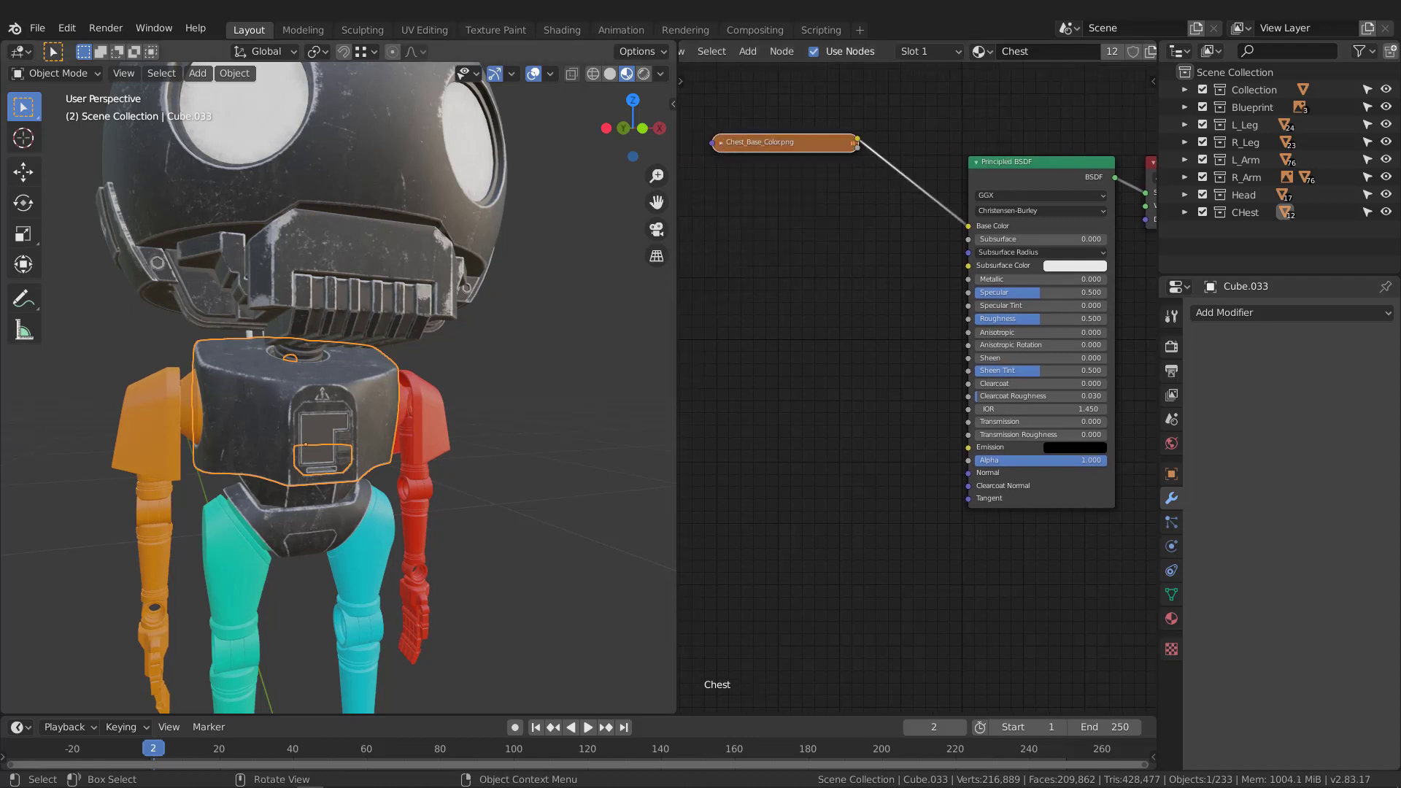
# Add Chest_Emissive.png from the Textures folder as an image node in the Chest material.
pyautogui.hotkey('alt', 'Tab')
pyautogui.click(133, 323)
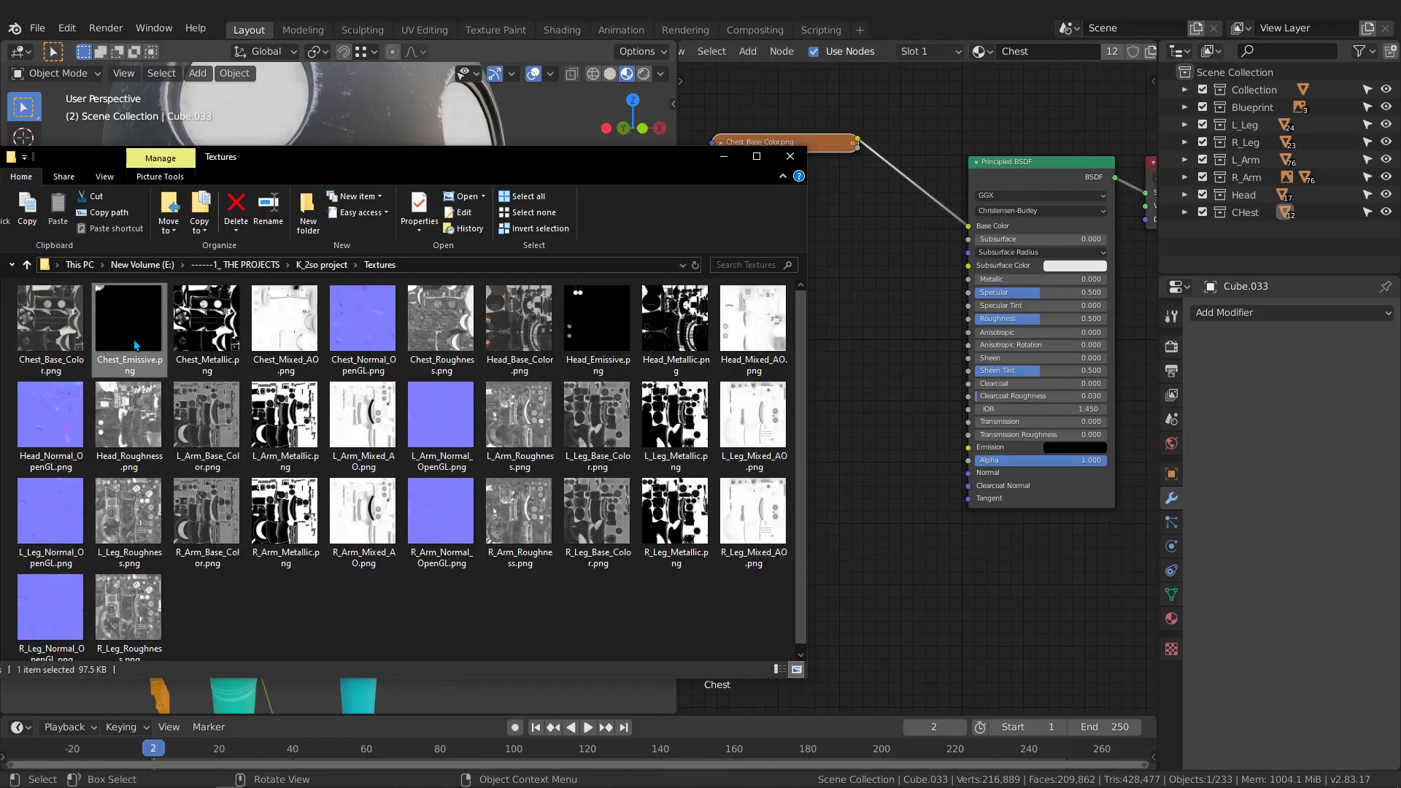
pyautogui.moveTo(130, 325); pyautogui.dragTo(755, 362)
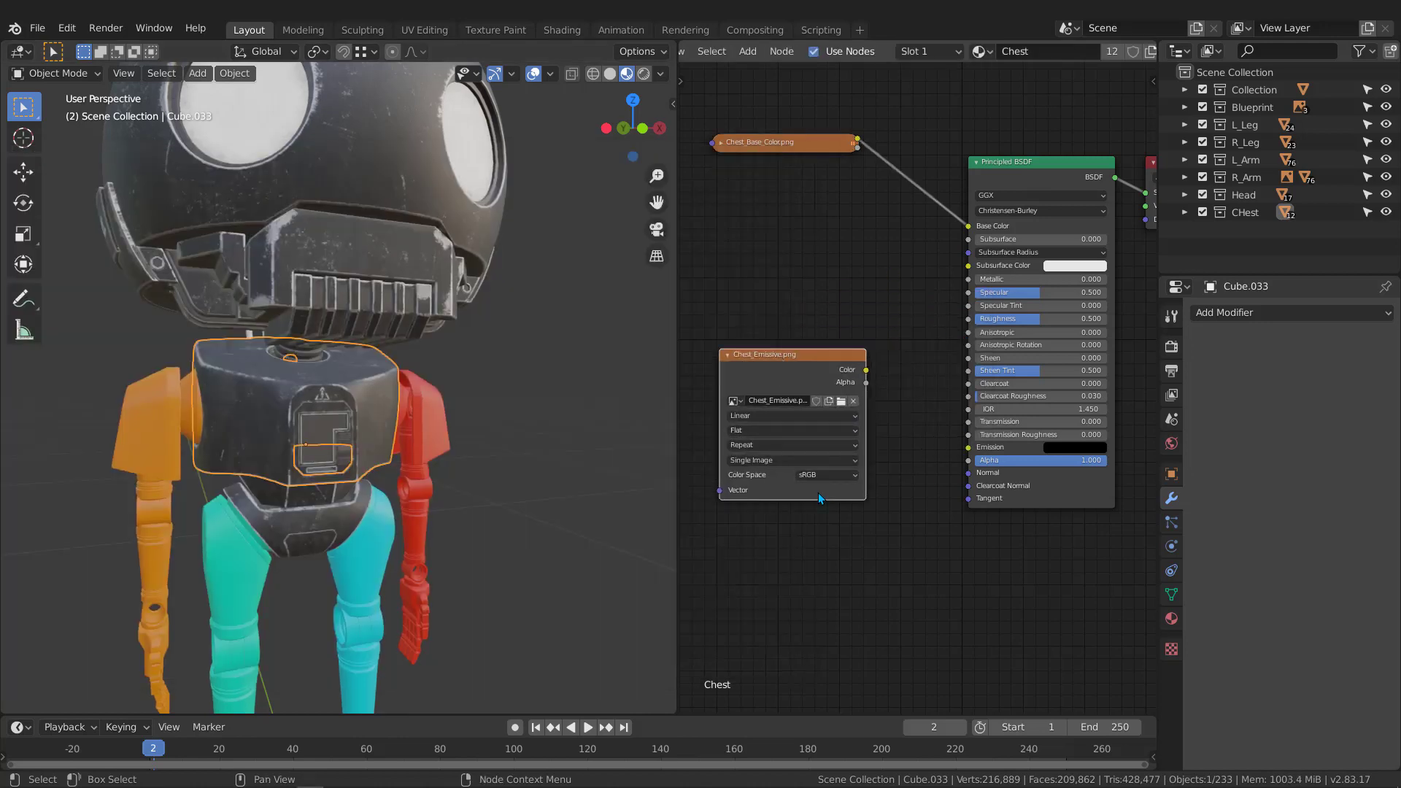
# Set the Chest_Emissive.png node's color space to Non-Color and connect its Color to Emission, placing the node lower beside that input.
pyautogui.click(821, 475)
pyautogui.click(818, 527)
pyautogui.moveTo(866, 370); pyautogui.dragTo(967, 446)
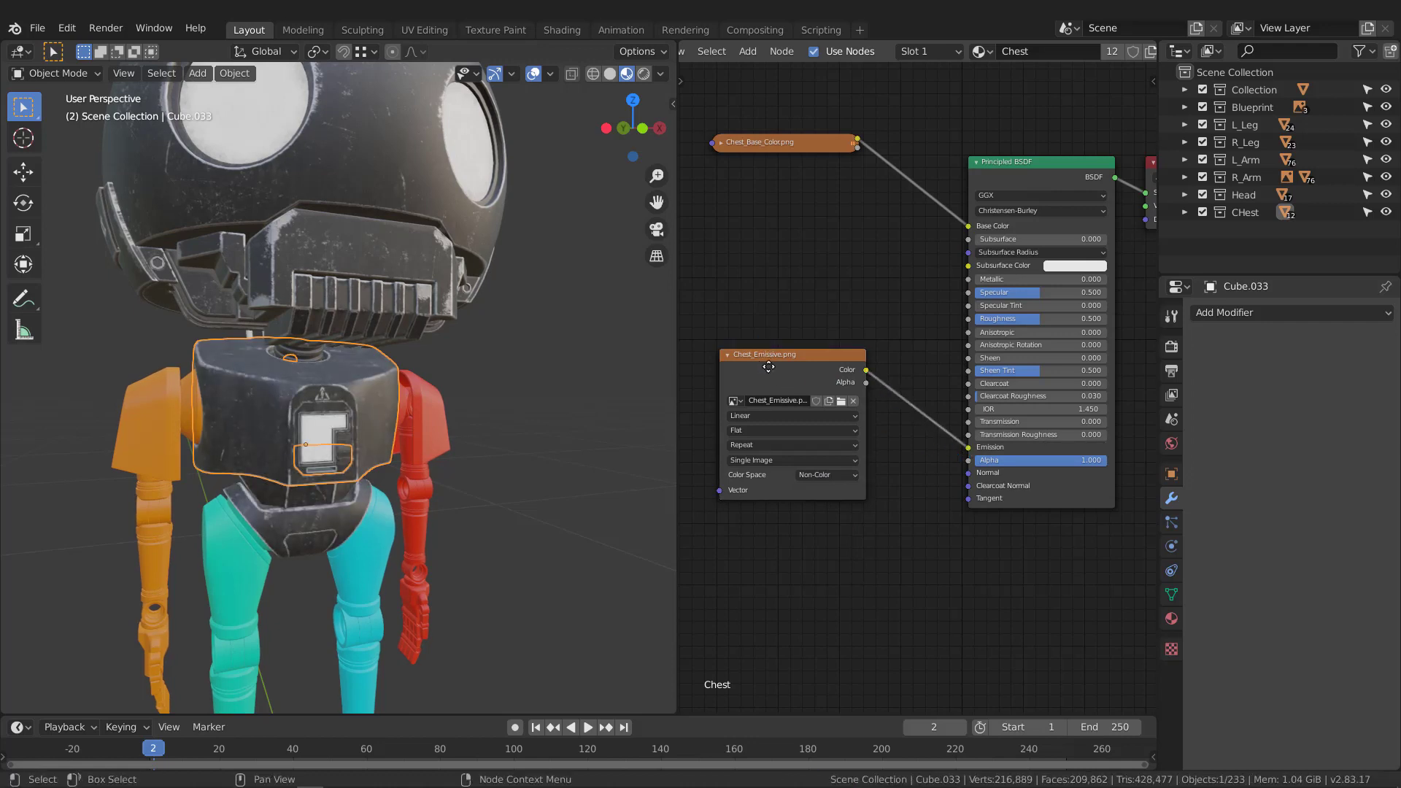
pyautogui.moveTo(760, 358); pyautogui.dragTo(795, 434)
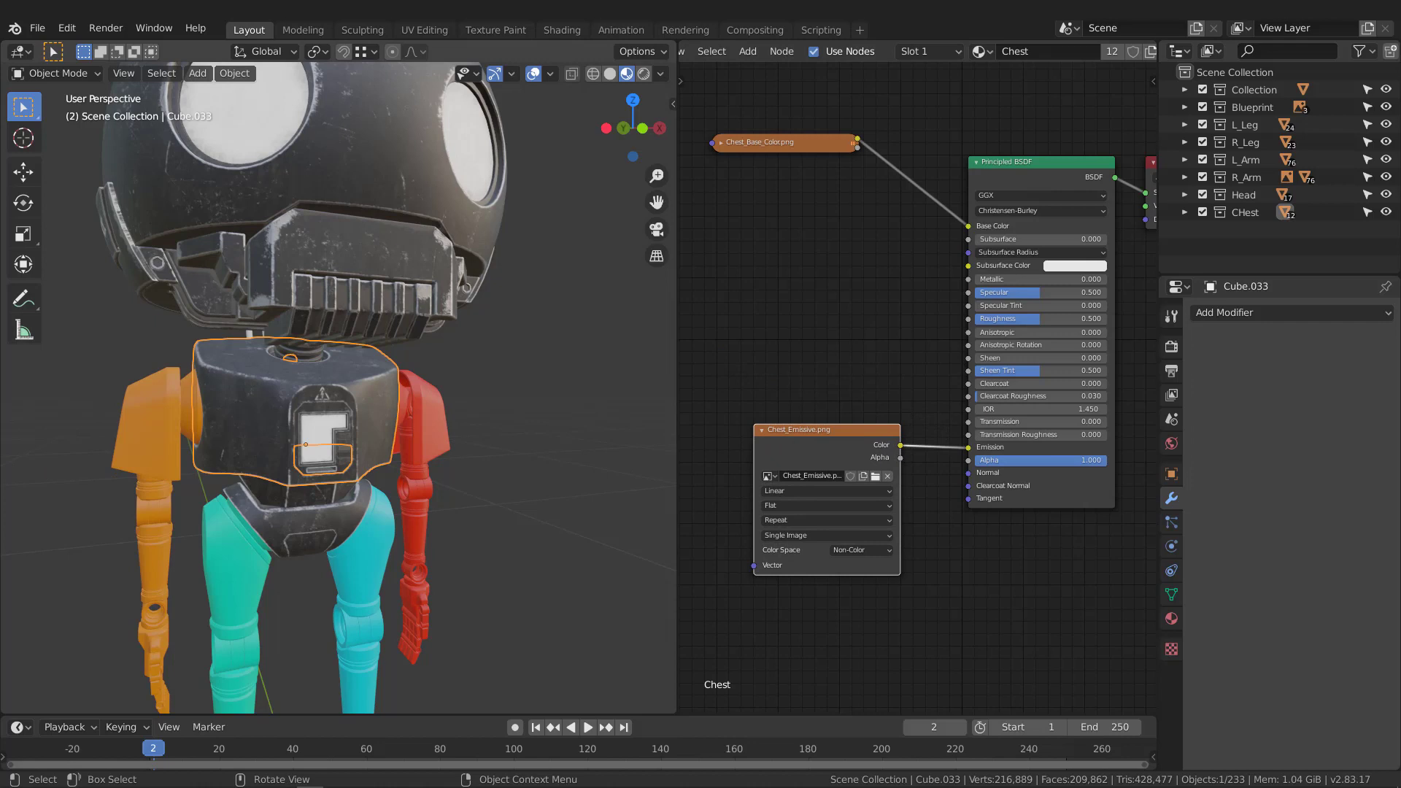
# Add Chest_Metallic.png from the Textures folder to the Chest material and connect its Color to the Principled BSDF's Metallic input.
pyautogui.hotkey('alt', 'Tab')
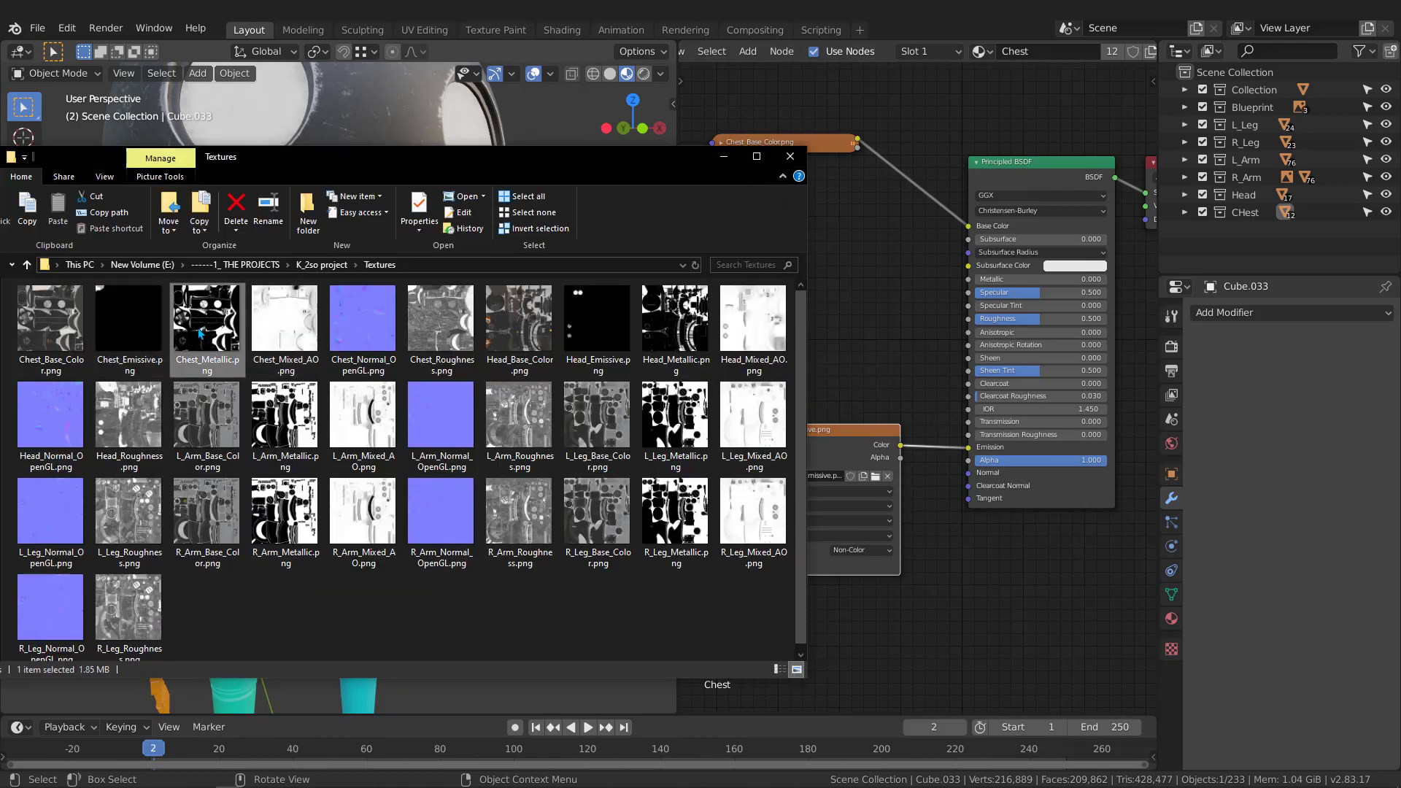
pyautogui.moveTo(205, 329); pyautogui.dragTo(896, 308)
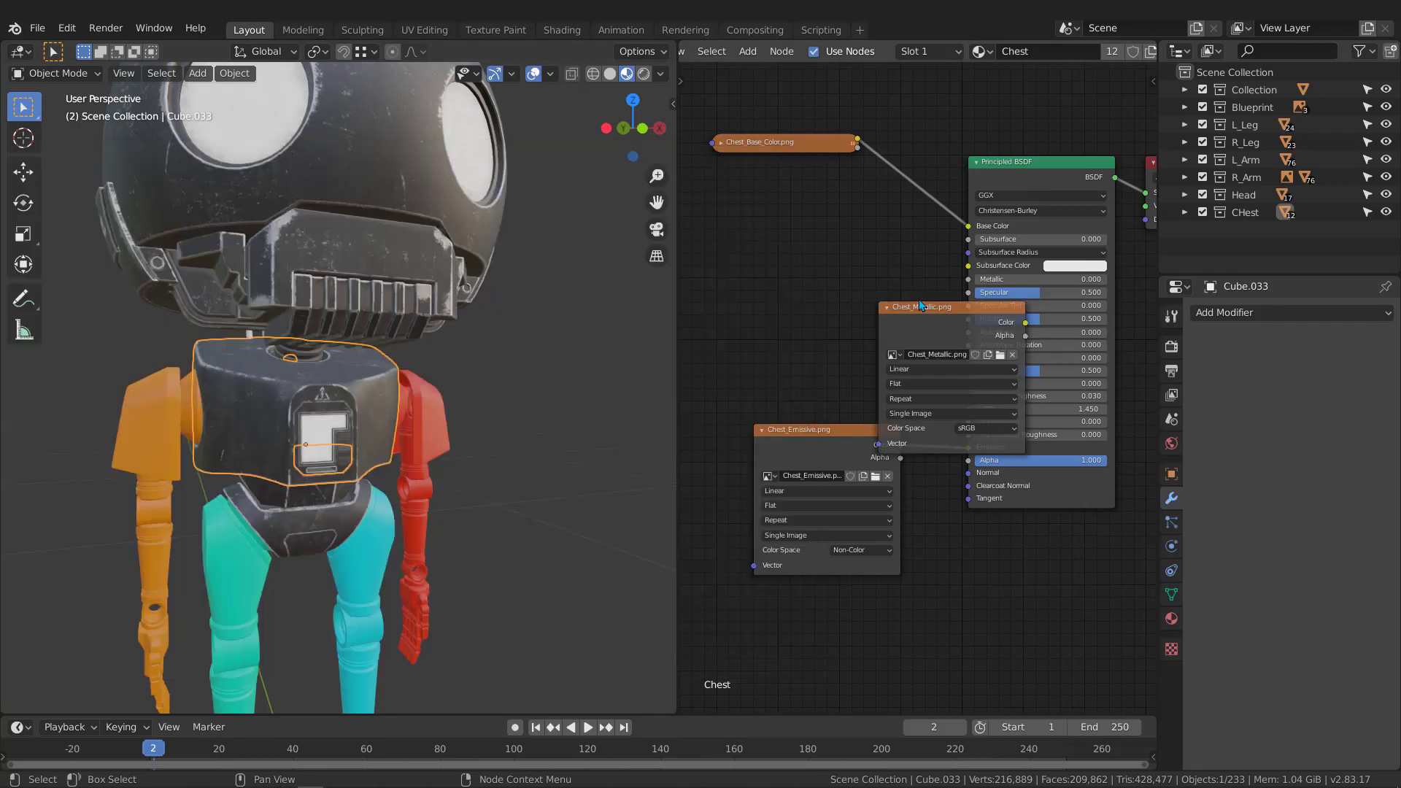
pyautogui.click(705, 266)
pyautogui.scroll(1, 795, 290)
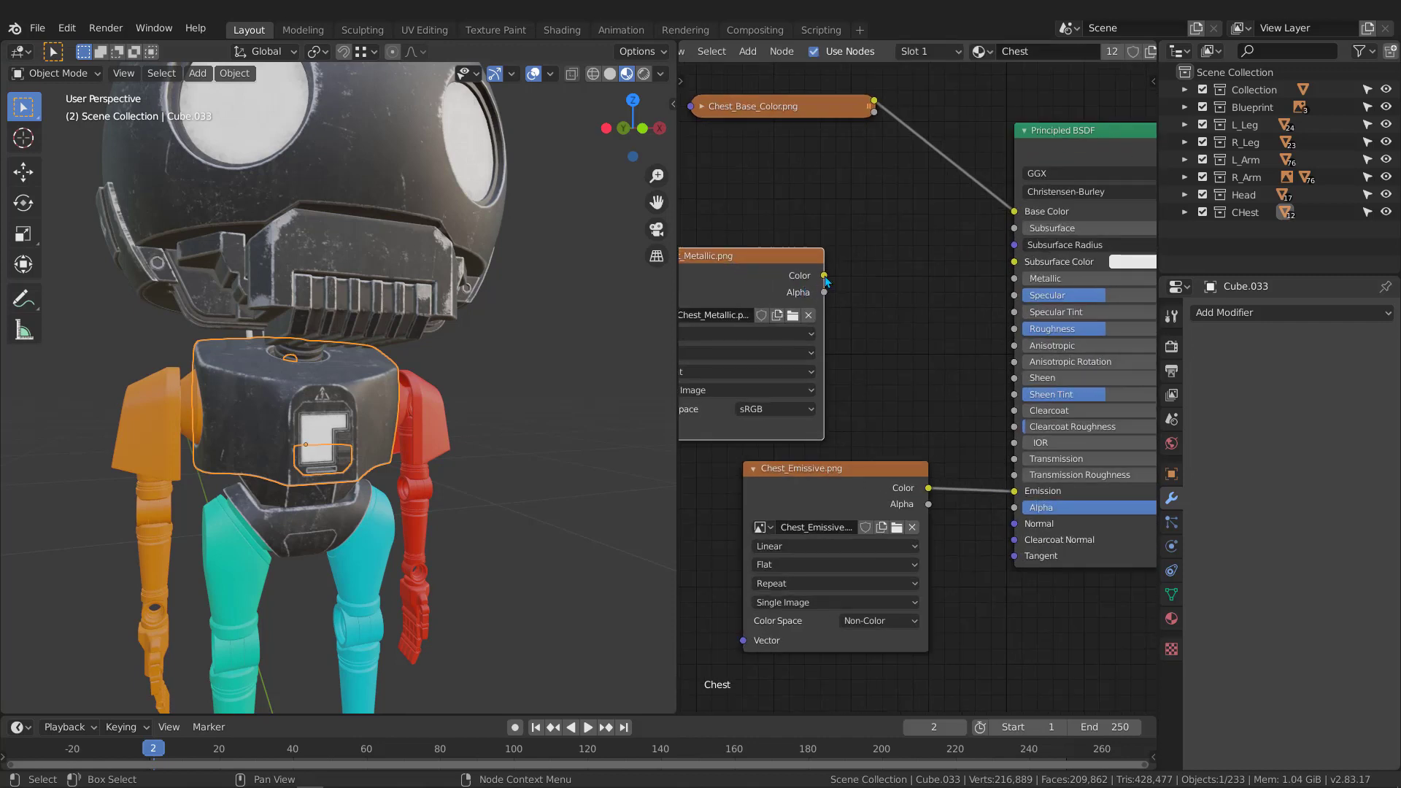
pyautogui.moveTo(824, 276); pyautogui.dragTo(1014, 278)
# Set the Chest_Metallic.png node's color space to Non-Color and collapse the node.
pyautogui.click(759, 410)
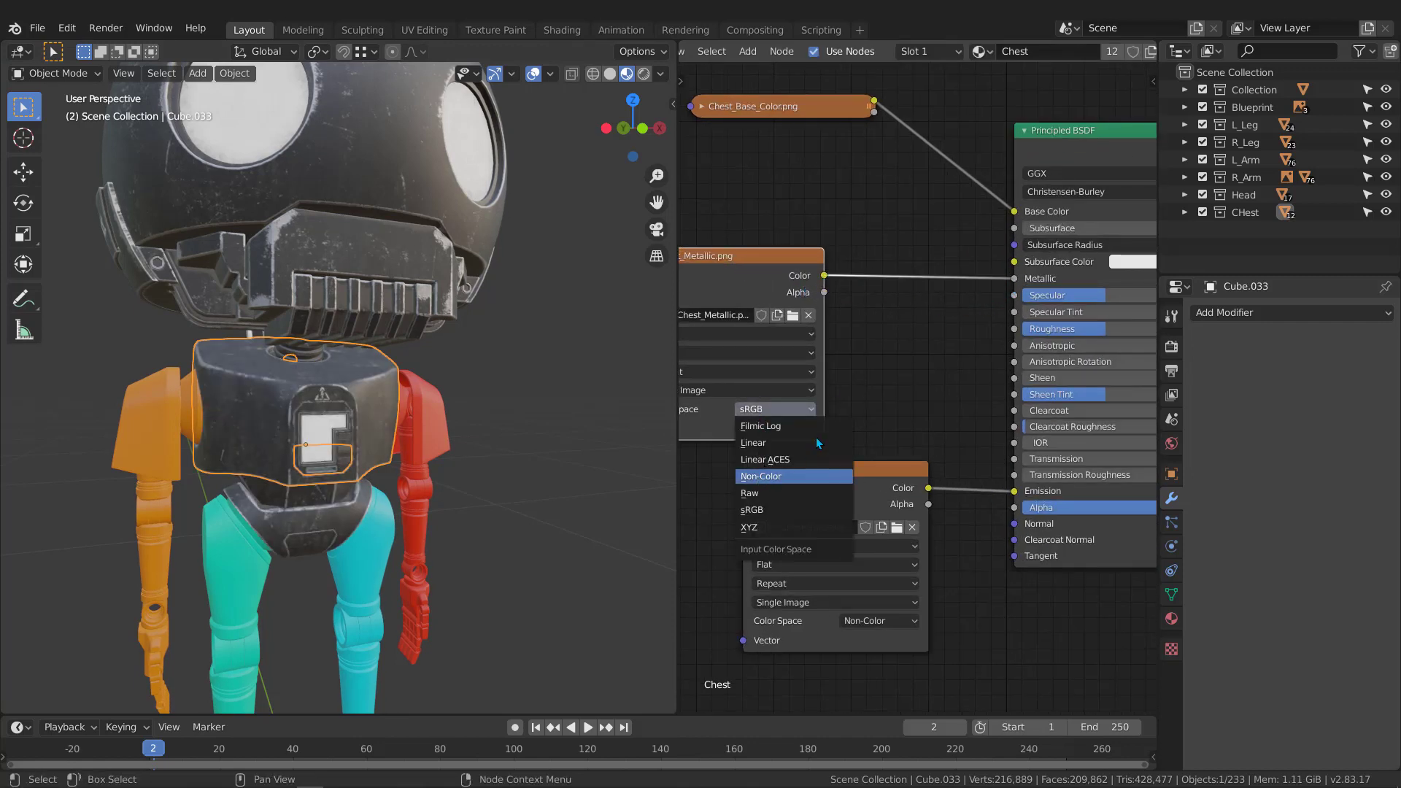
pyautogui.click(760, 475)
pyautogui.scroll(-2, 866, 344)
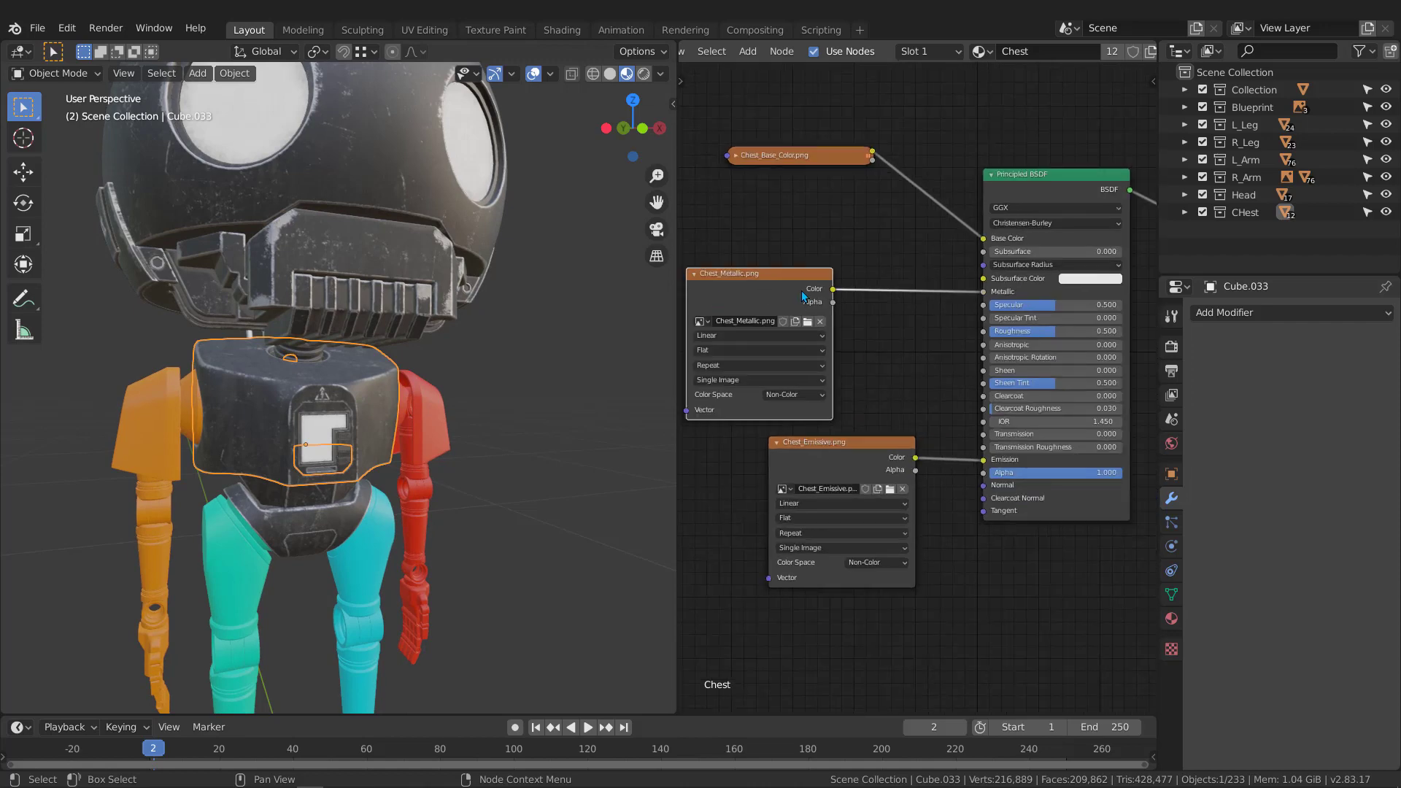
pyautogui.click(695, 273)
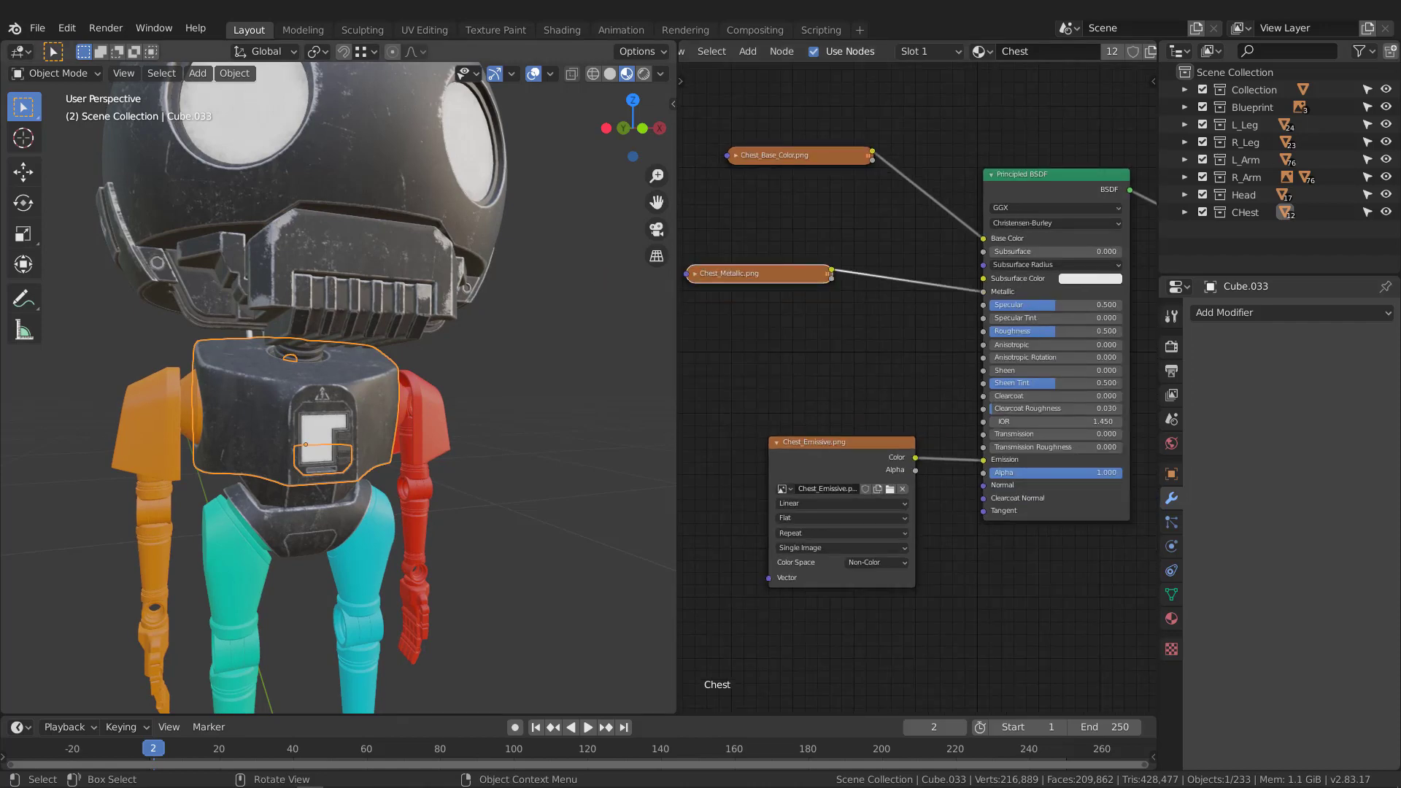
# Add Chest_Roughness.png from the Textures folder below the metallic node and connect its Color to the Principled BSDF's Roughness input.
pyautogui.hotkey('alt', 'Tab')
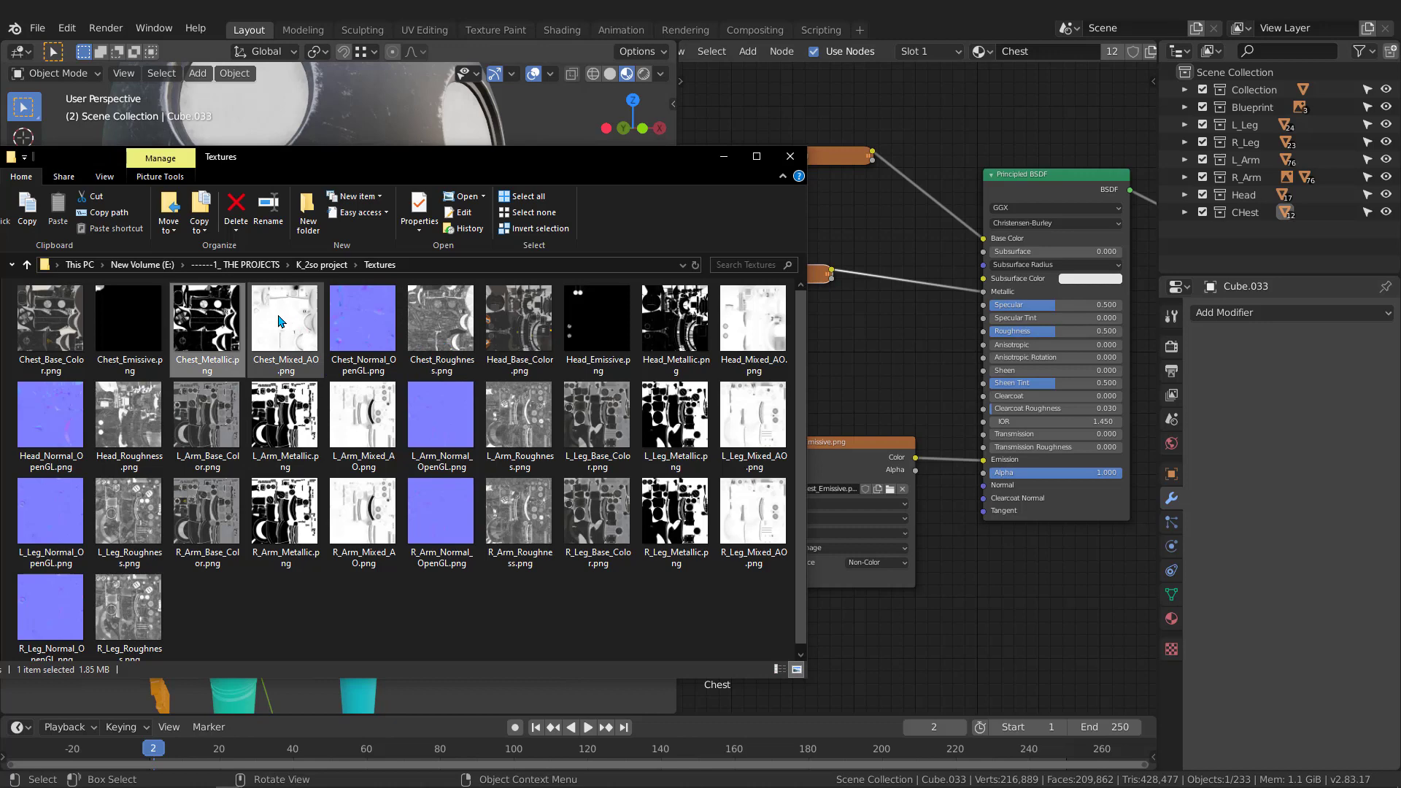
pyautogui.click(441, 331)
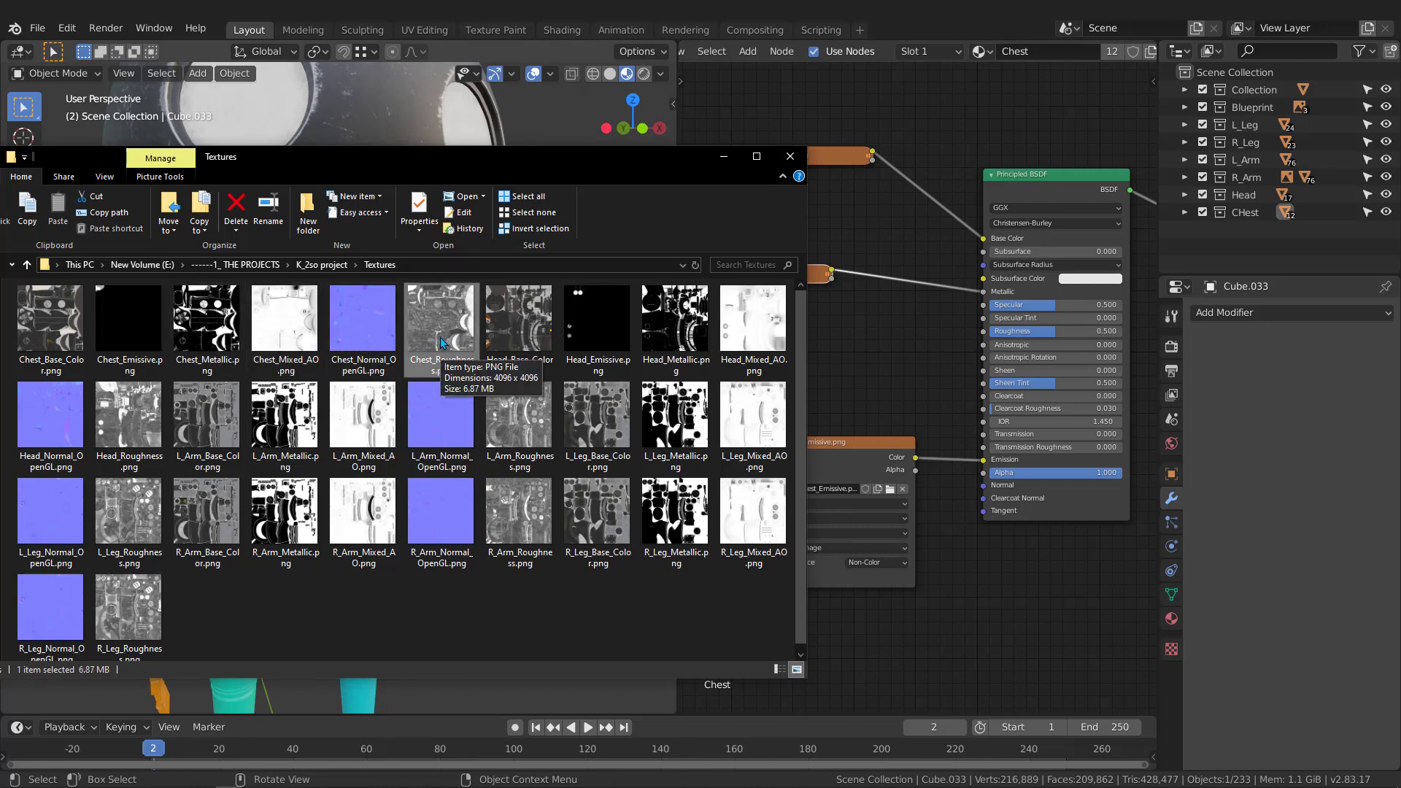
pyautogui.moveTo(440, 337); pyautogui.dragTo(874, 344)
pyautogui.click(714, 302)
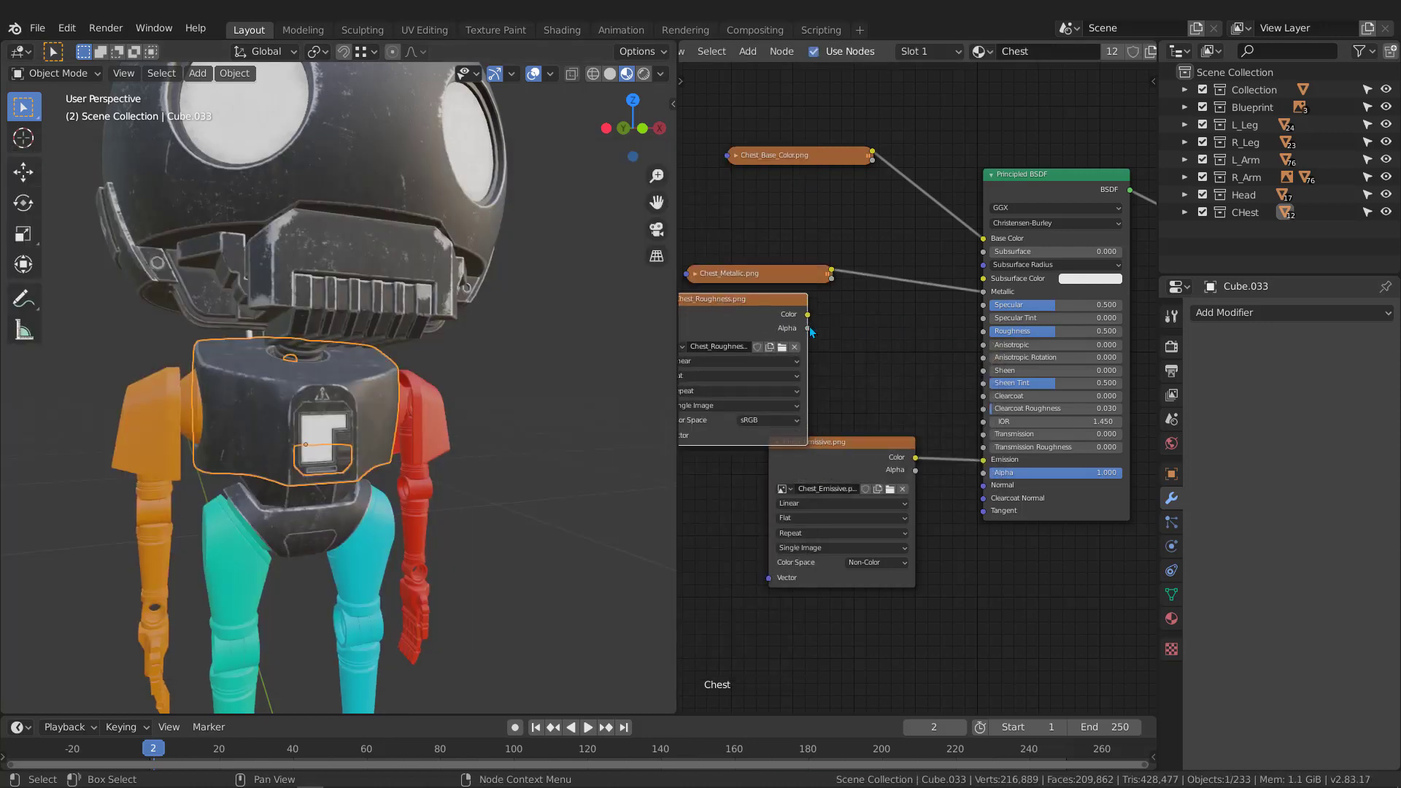
pyautogui.moveTo(806, 314); pyautogui.dragTo(983, 332)
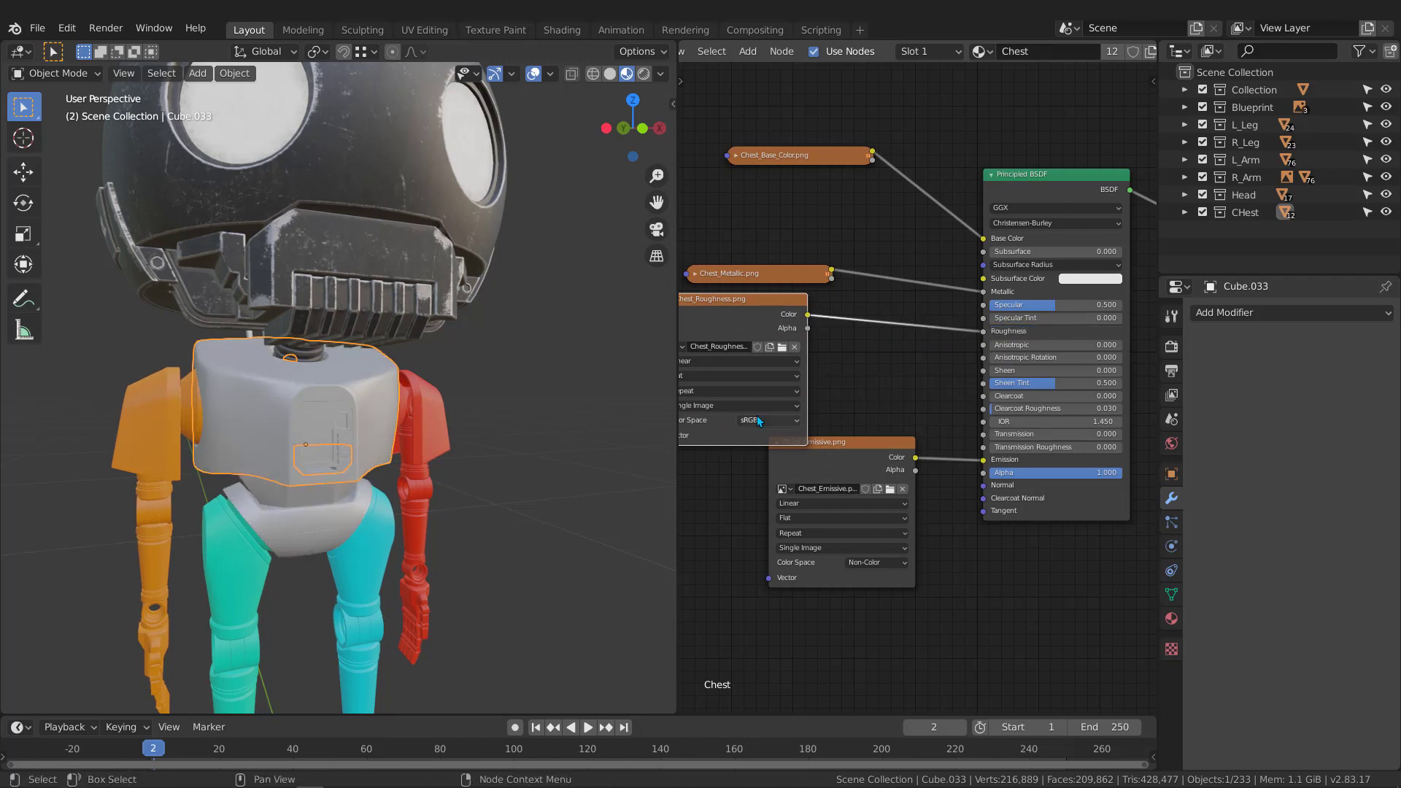
# Set the Chest_Roughness.png node's color space to Non-Color and space it apart from the Chest_Emissive.png node.
pyautogui.click(758, 422)
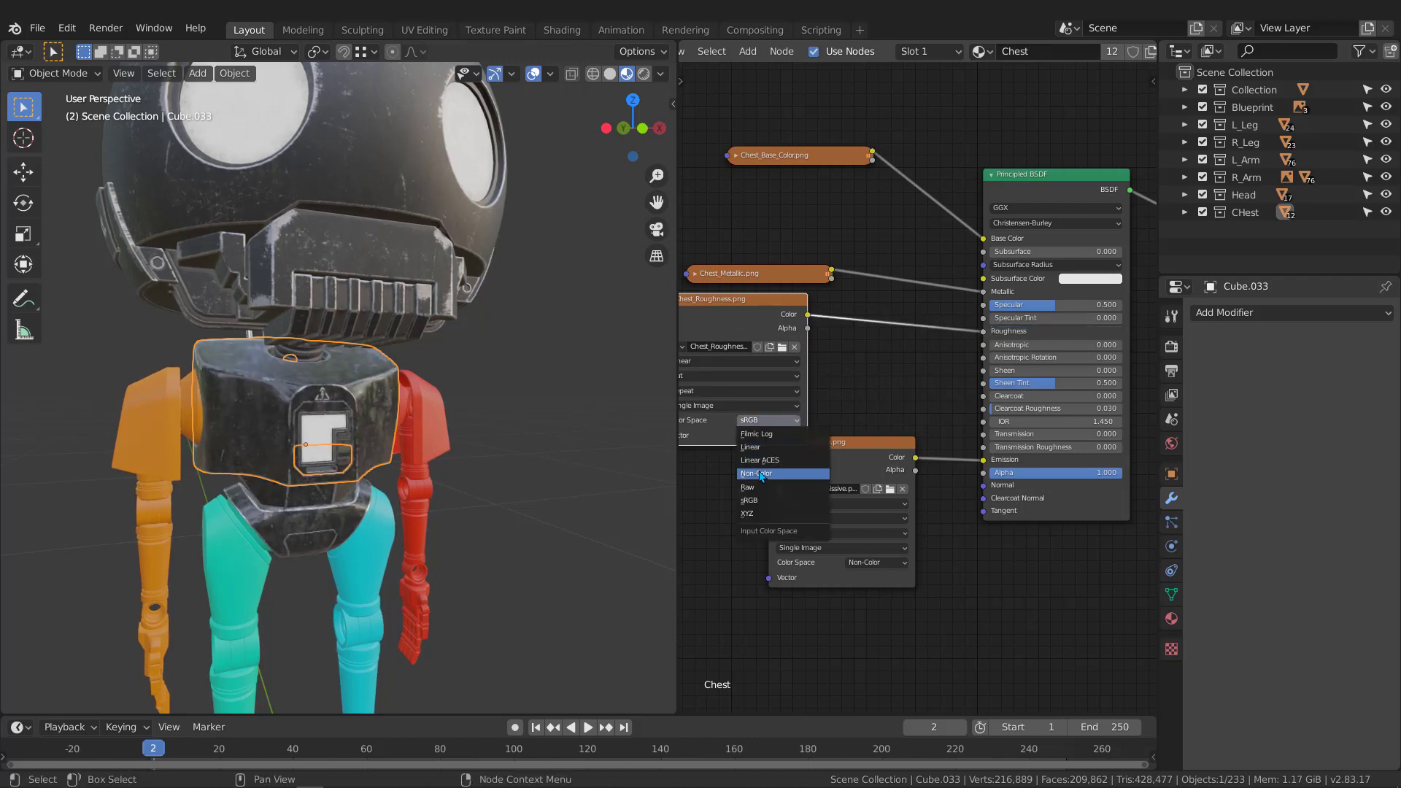
pyautogui.click(758, 474)
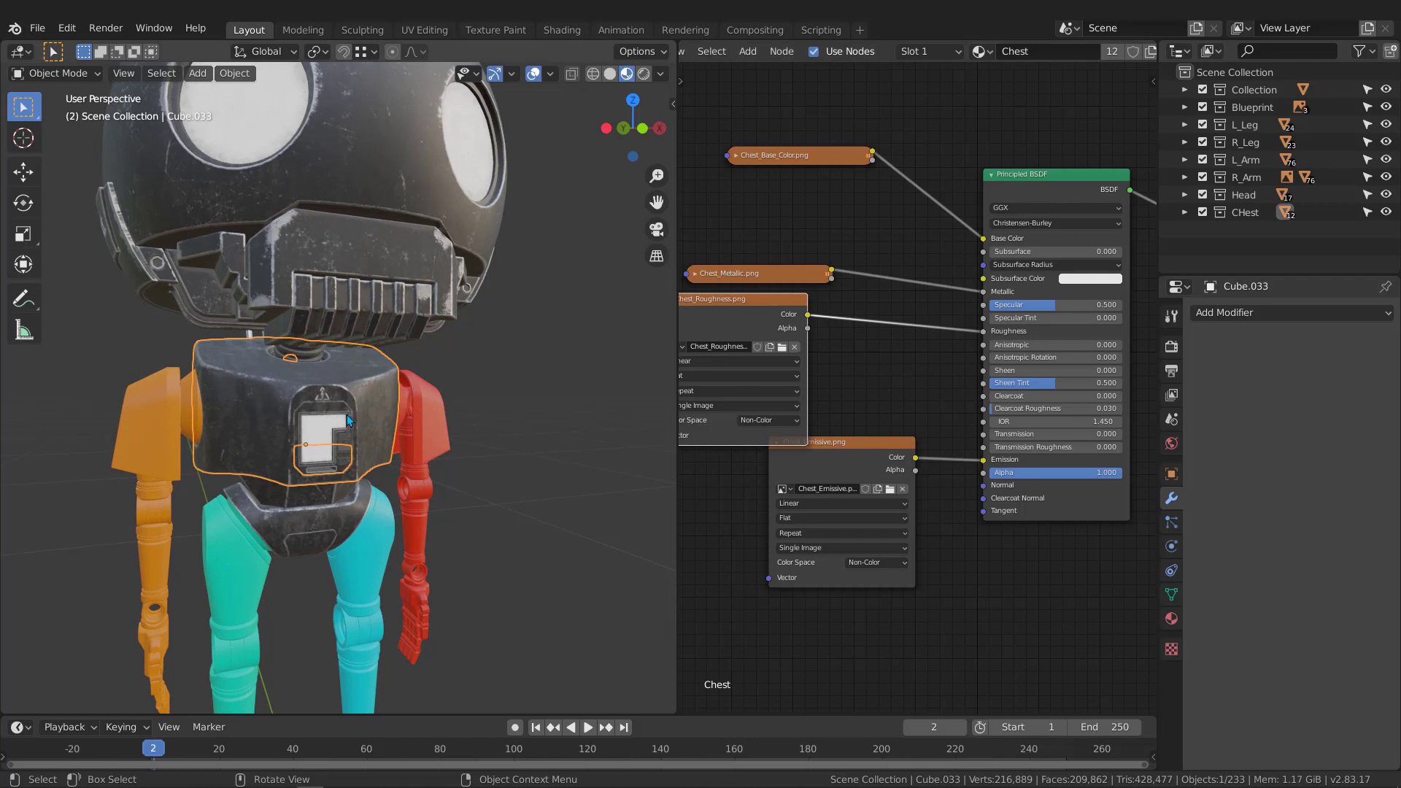
pyautogui.moveTo(840, 450); pyautogui.dragTo(885, 478, button='middle')
pyautogui.moveTo(884, 479); pyautogui.dragTo(866, 522)
pyautogui.moveTo(807, 352); pyautogui.dragTo(894, 360)
# Select the robot's head and add Head_Roughness.png from the Textures folder to its Head material, below the Head_Metallic.png node.
pyautogui.click(400, 161)
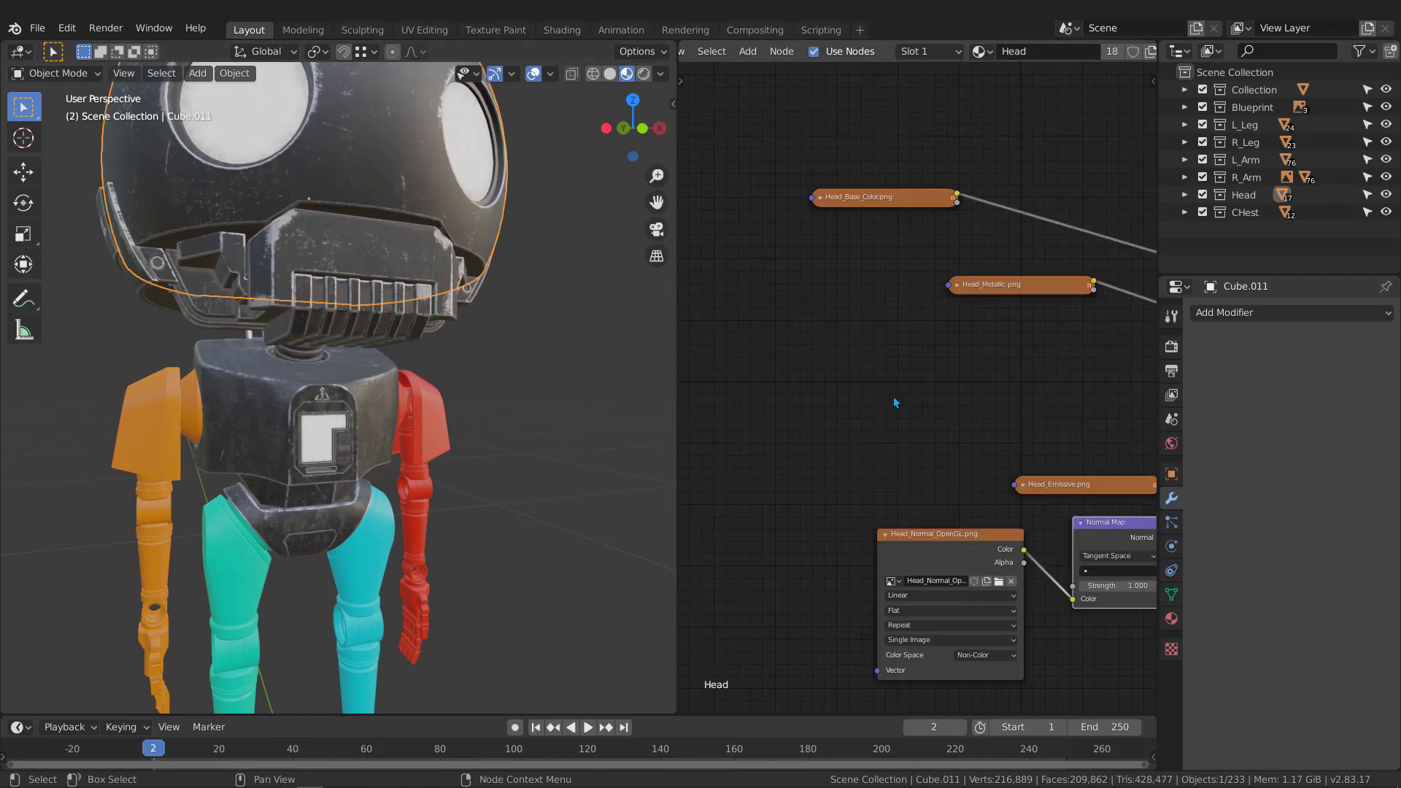
pyautogui.scroll(-4, 895, 396)
pyautogui.moveTo(979, 410); pyautogui.dragTo(818, 392, button='middle')
pyautogui.scroll(3, 921, 382)
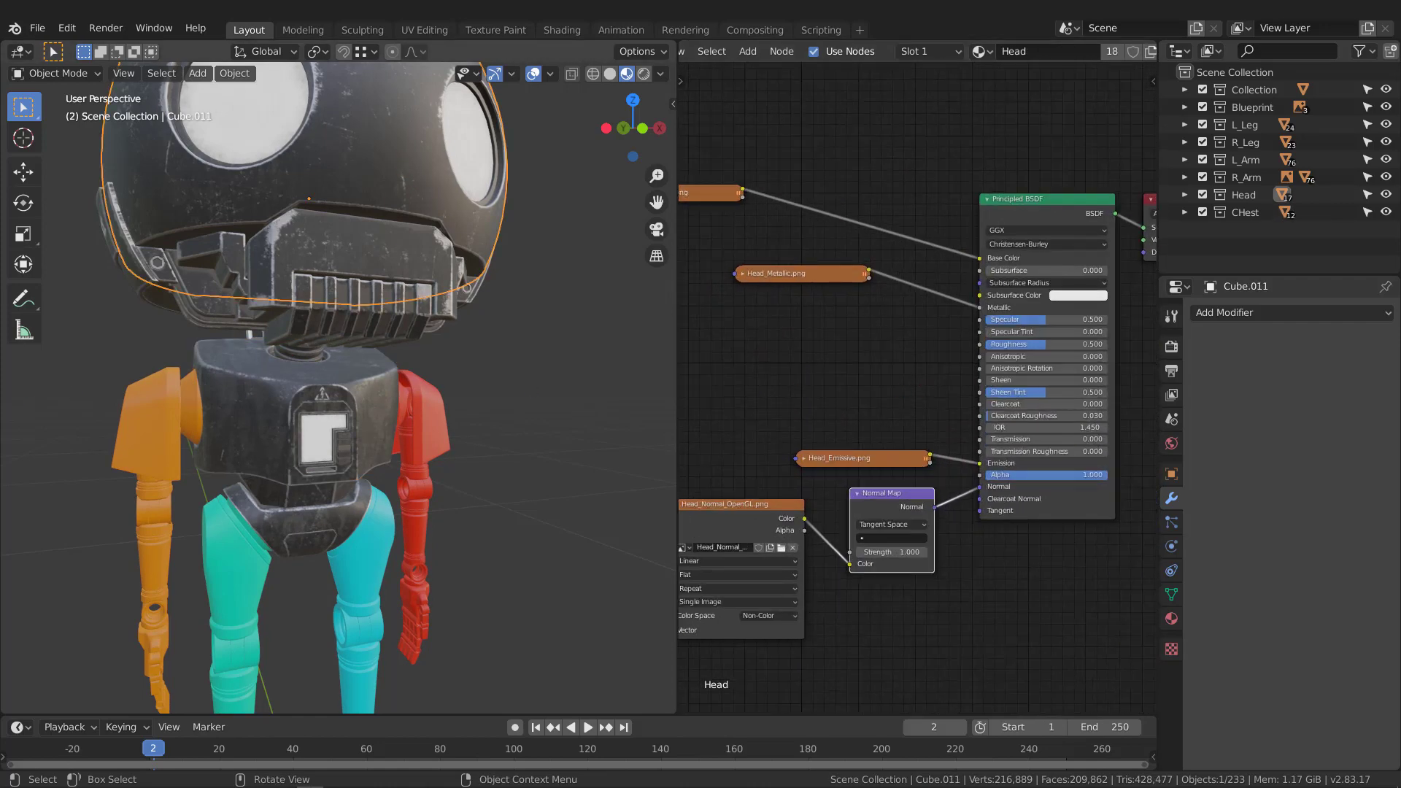
pyautogui.hotkey('alt', 'Tab')
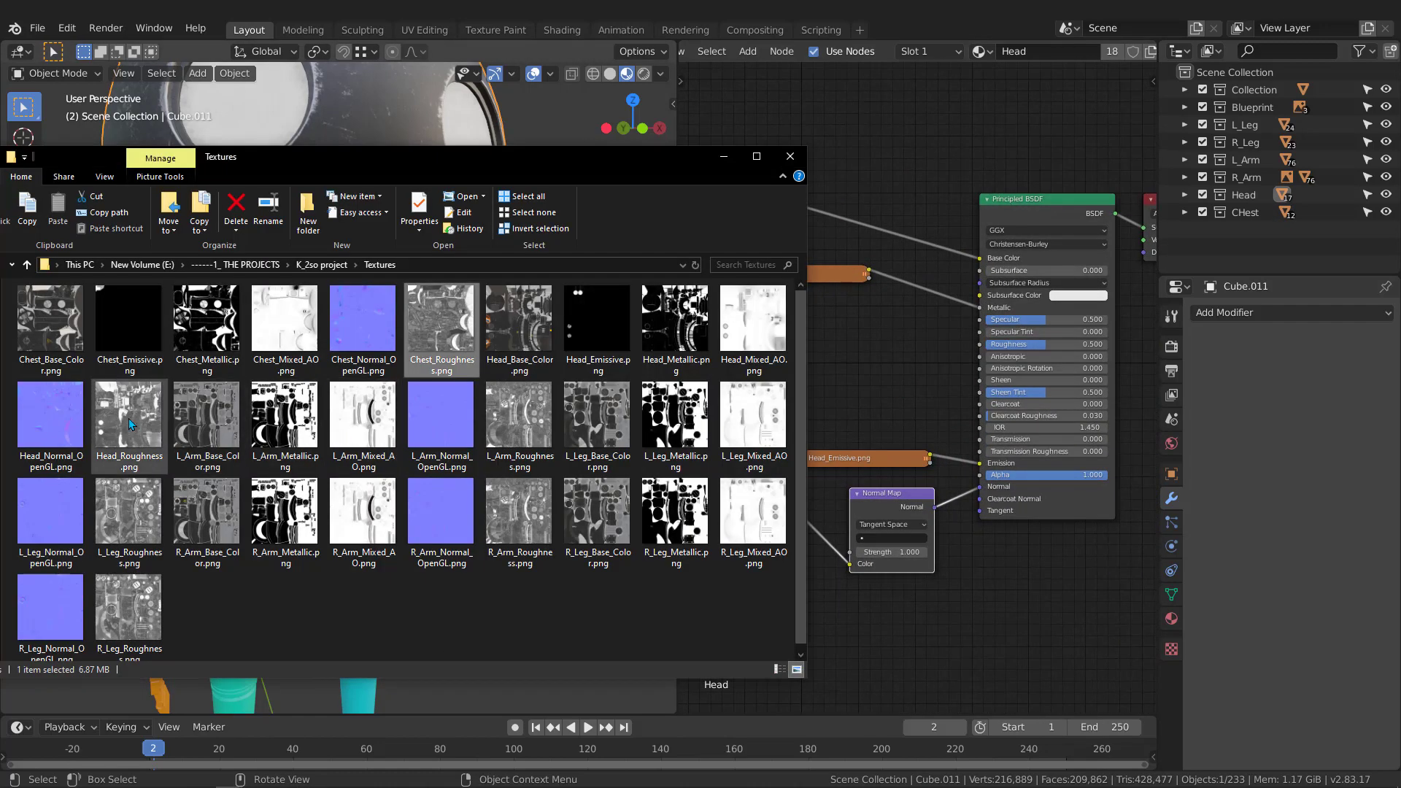
pyautogui.moveTo(141, 460); pyautogui.dragTo(714, 308)
pyautogui.scroll(1, 883, 330)
pyautogui.click(887, 369)
# Set the Head_Roughness.png node to Non-Color and connect its Color to Roughness, leaving the node collapsed.
pyautogui.click(803, 453)
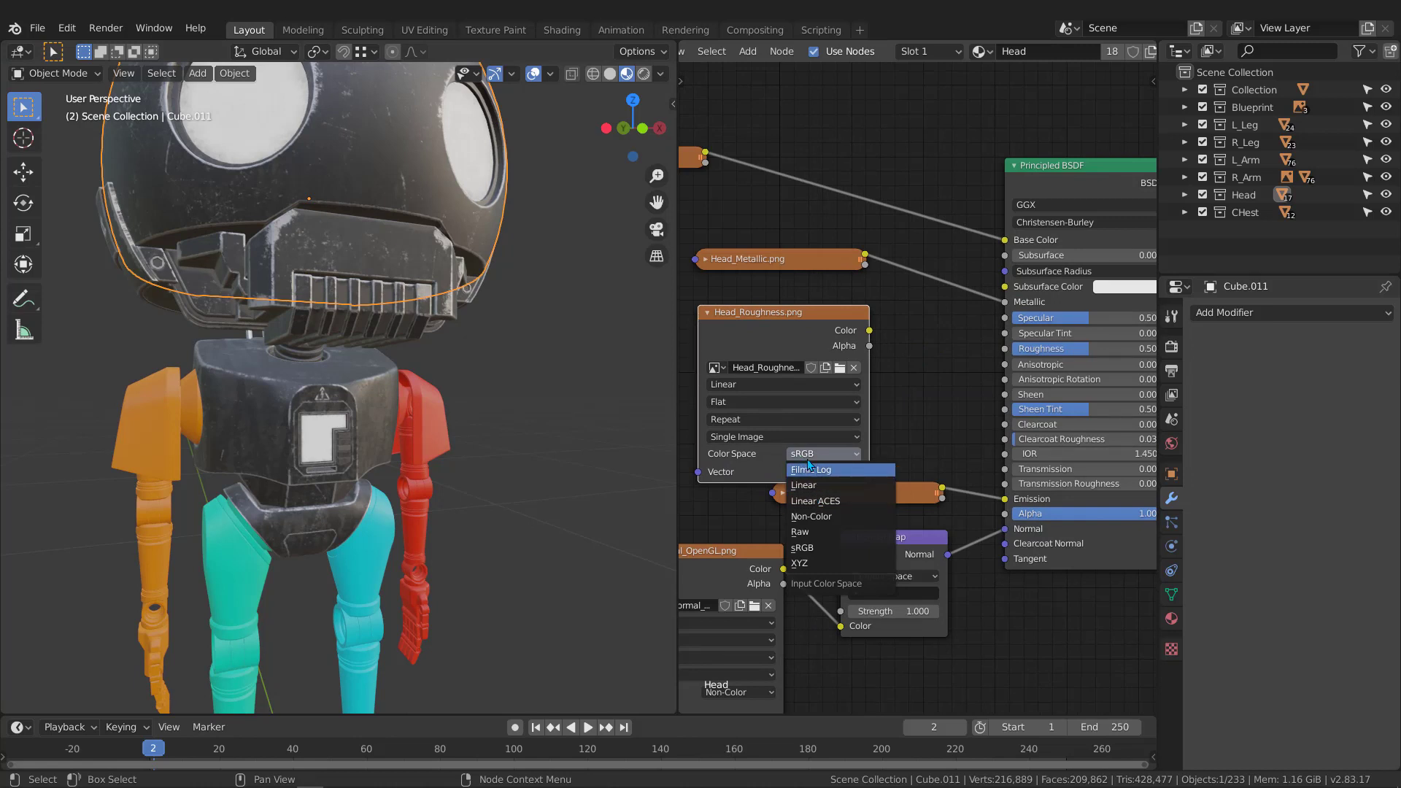
pyautogui.click(811, 516)
pyautogui.moveTo(870, 330); pyautogui.dragTo(1005, 350)
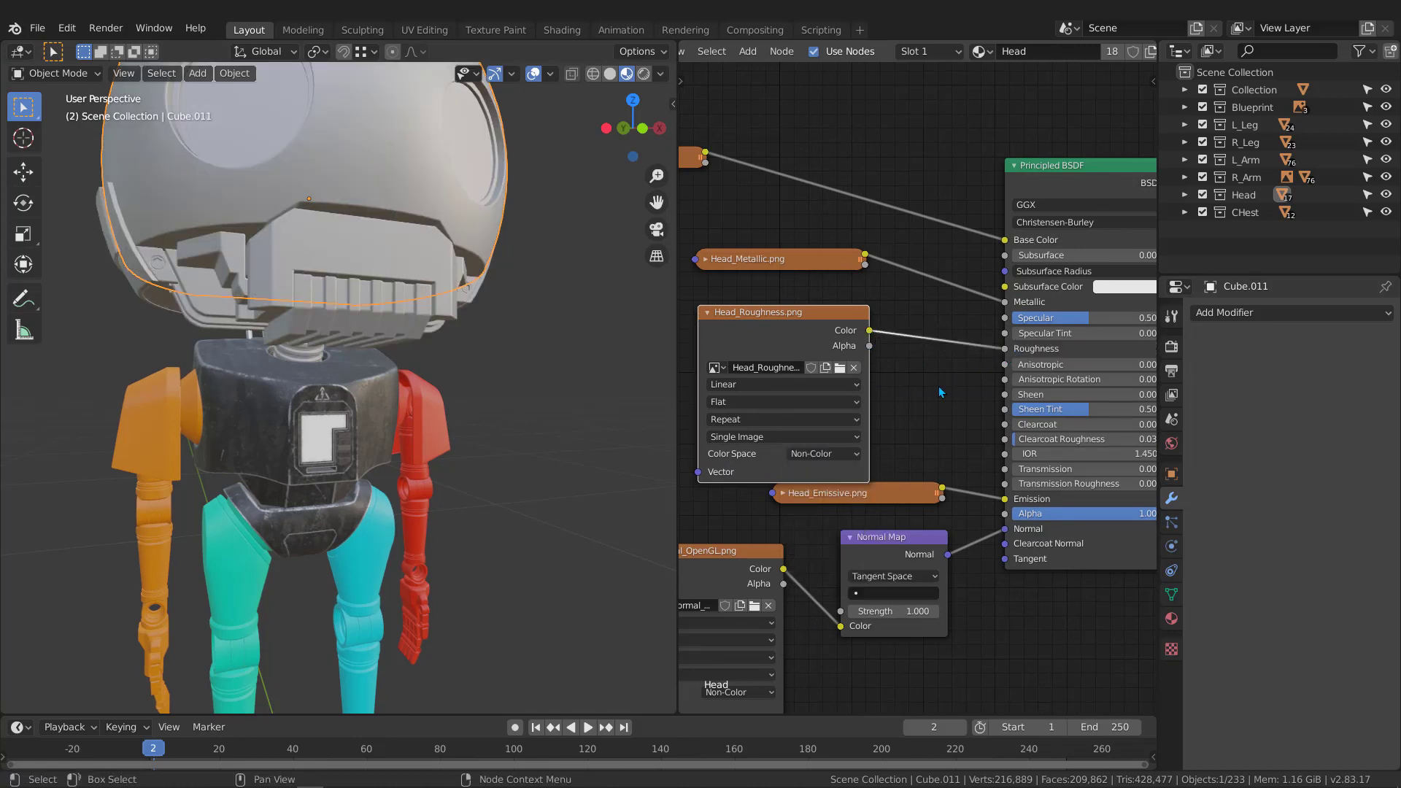
pyautogui.scroll(-1, 937, 392)
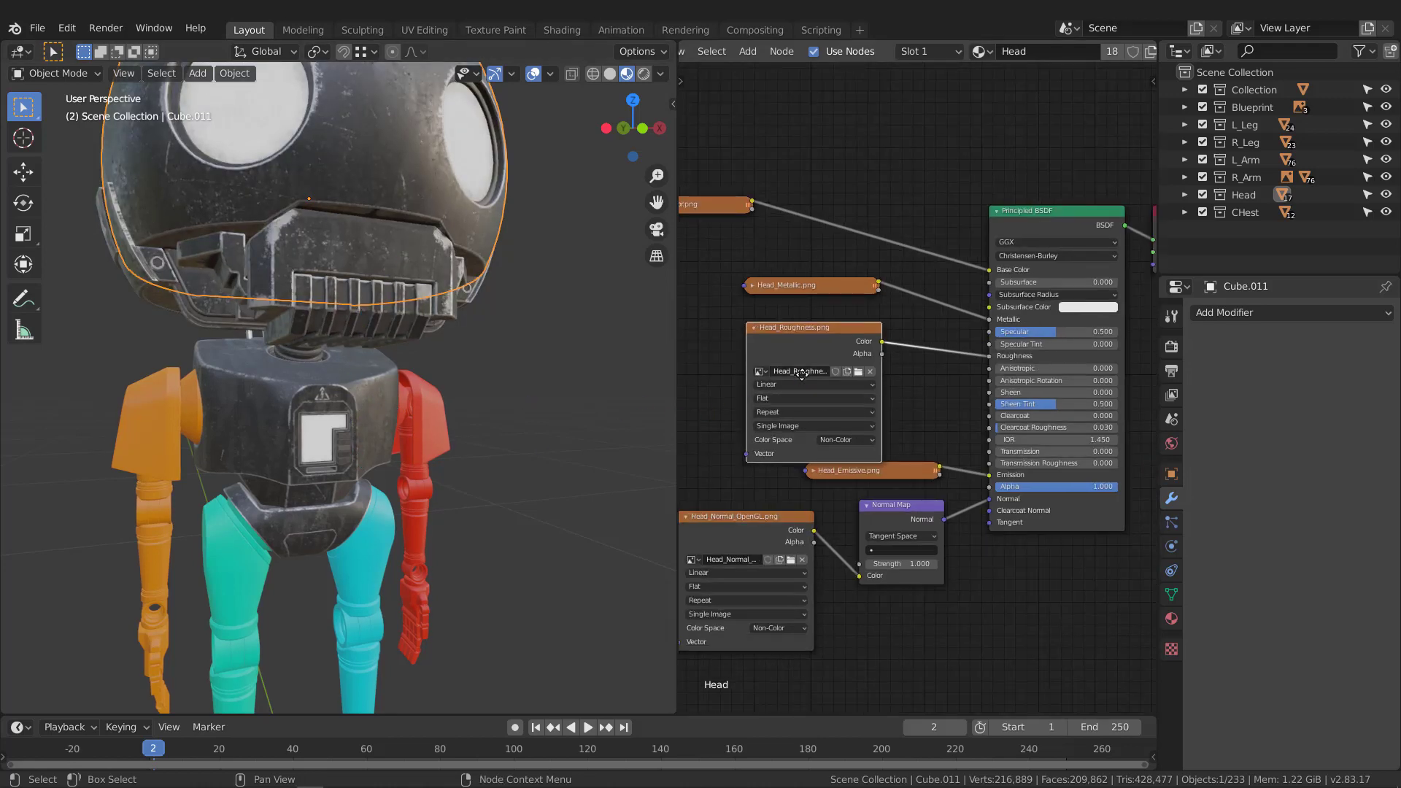
pyautogui.moveTo(772, 344); pyautogui.dragTo(797, 354, button='middle')
pyautogui.click(780, 338)
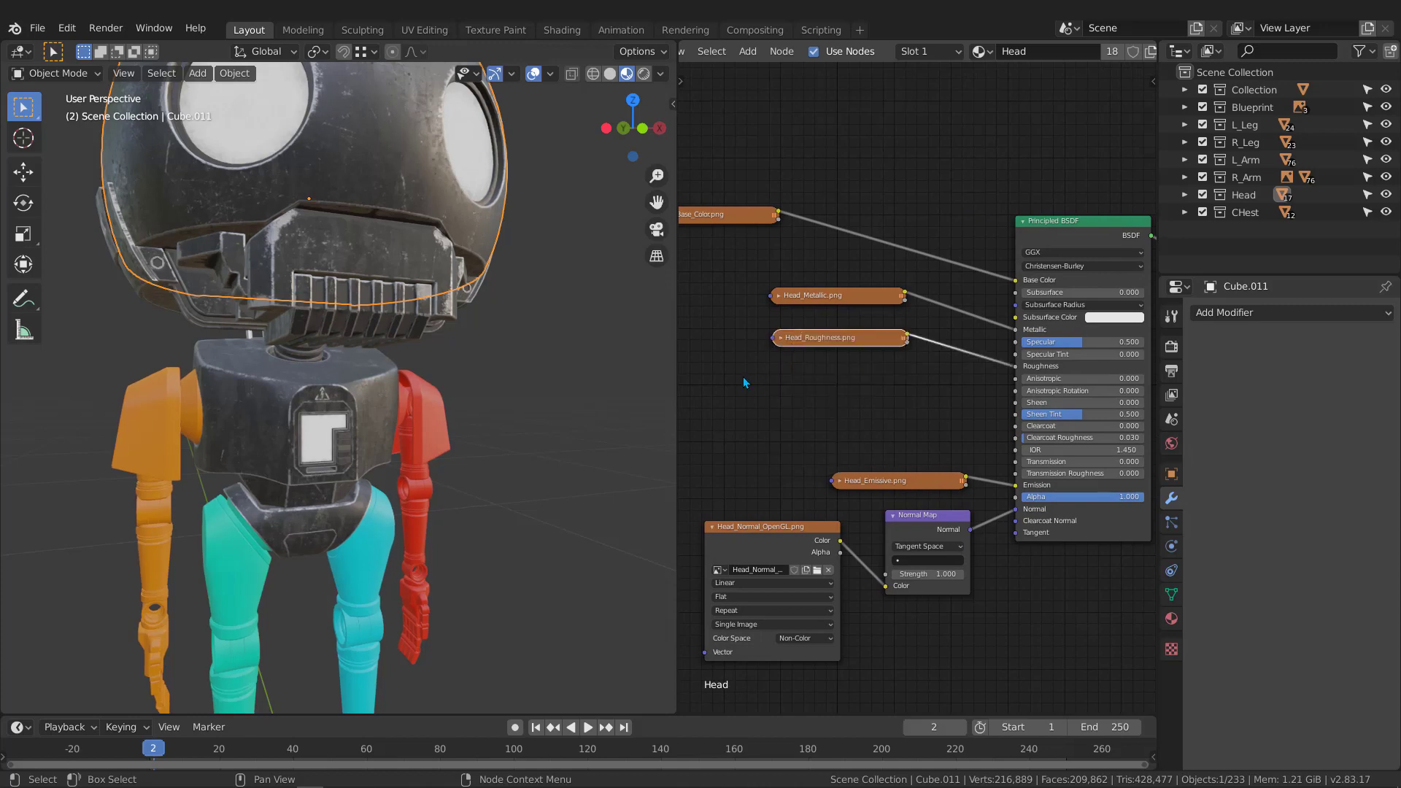
pyautogui.click(227, 787)
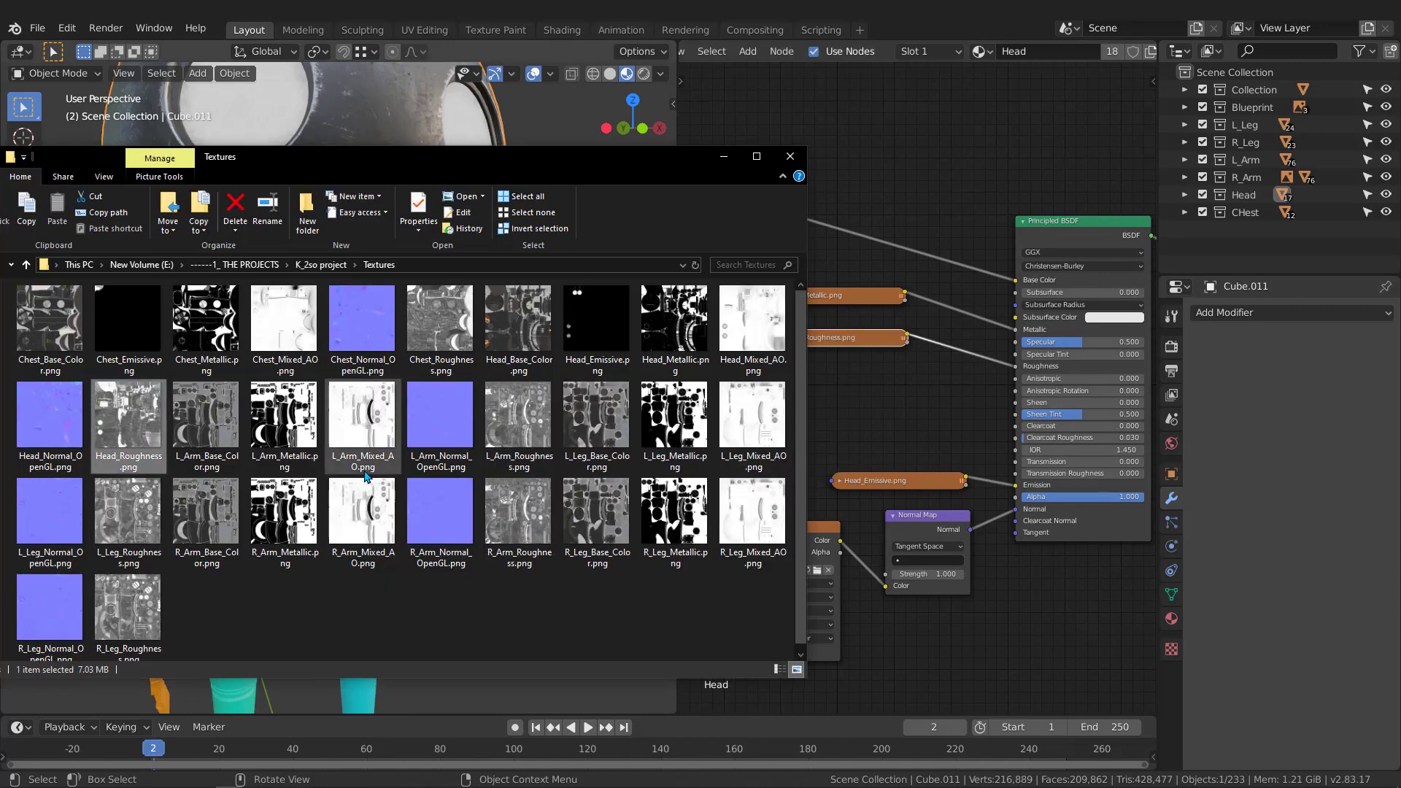
pyautogui.click(371, 328)
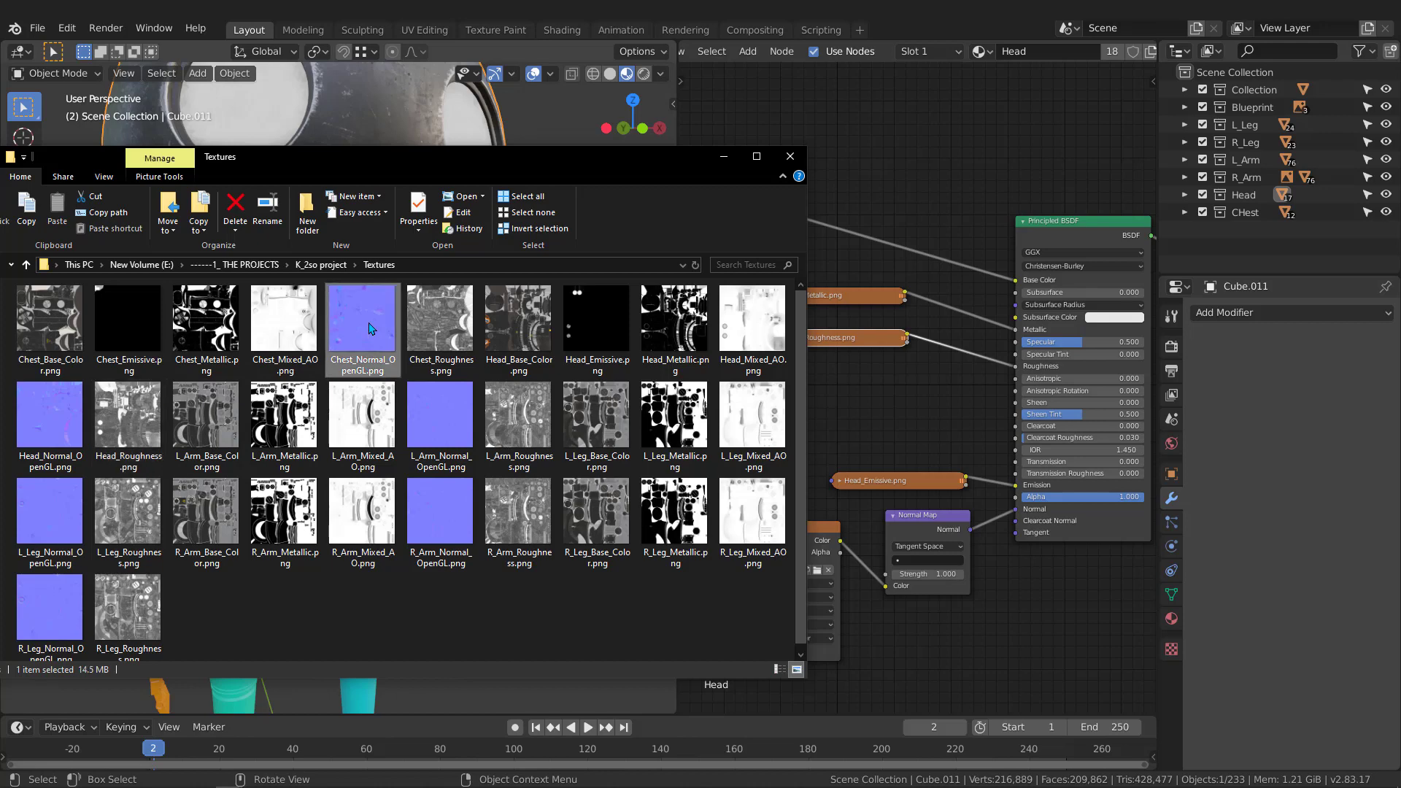
pyautogui.moveTo(341, 340); pyautogui.dragTo(348, 357)
pyautogui.click(877, 144)
# Select the robot's chest and collapse the Chest_Roughness.png and Chest_Emissive.png nodes in its Chest material.
pyautogui.click(287, 371)
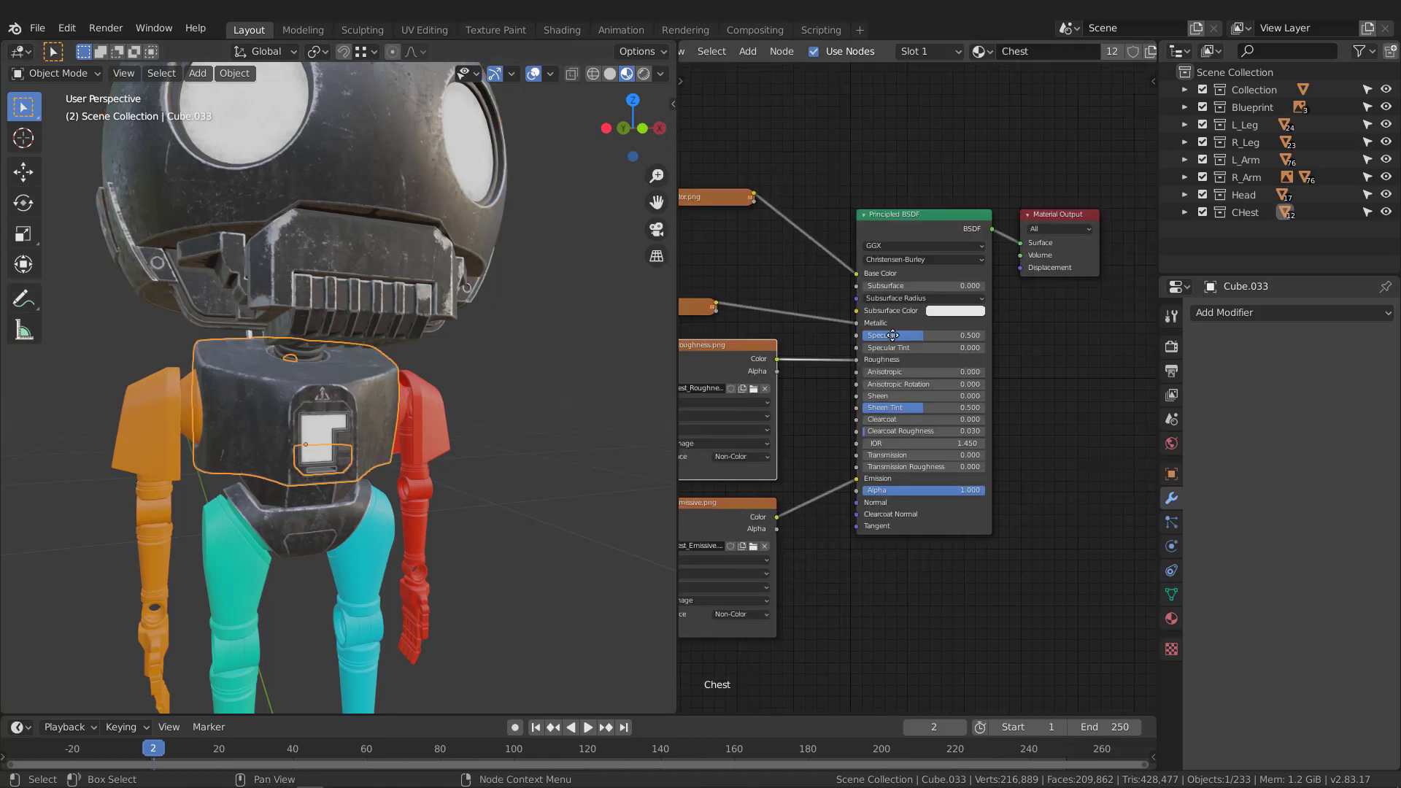
pyautogui.scroll(2, 895, 253)
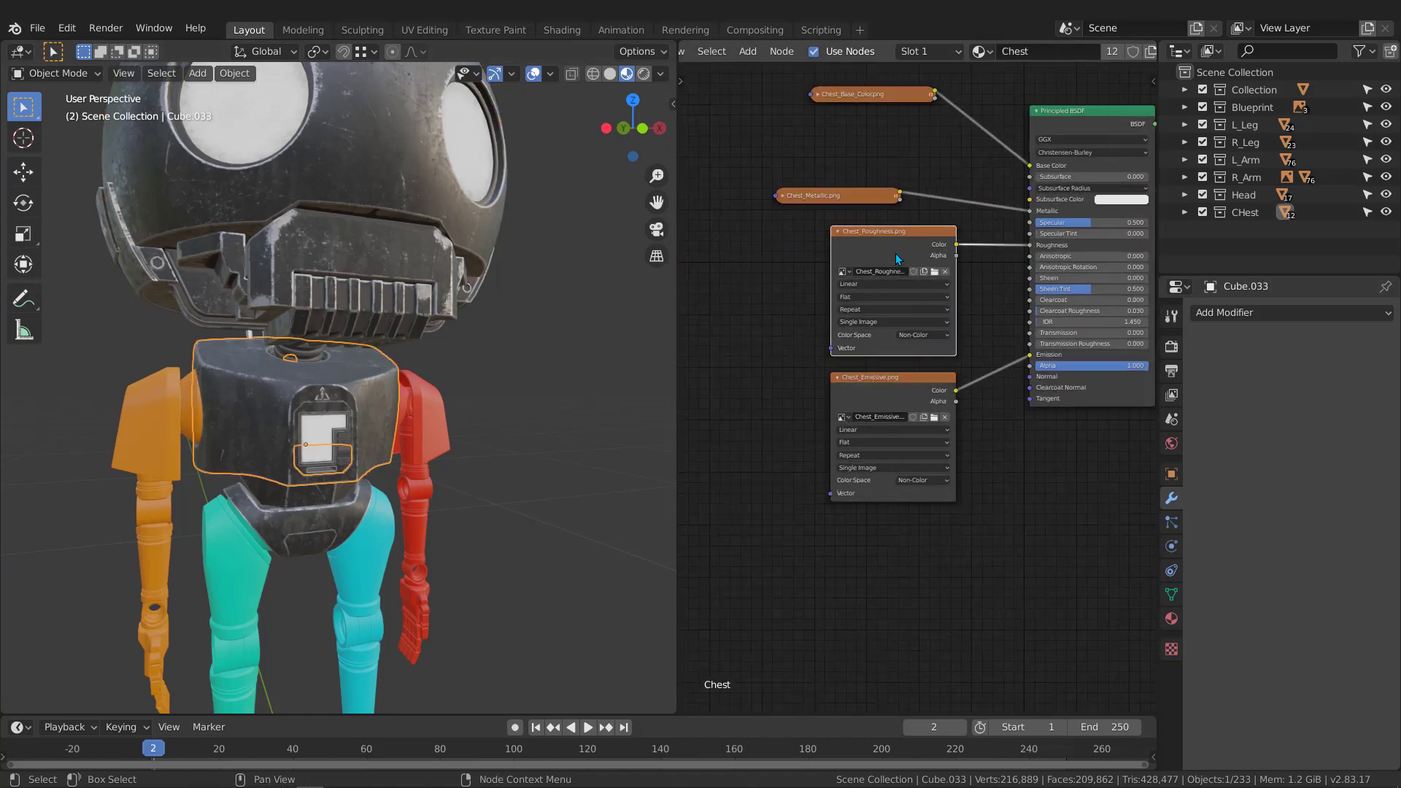
pyautogui.click(834, 231)
pyautogui.click(833, 387)
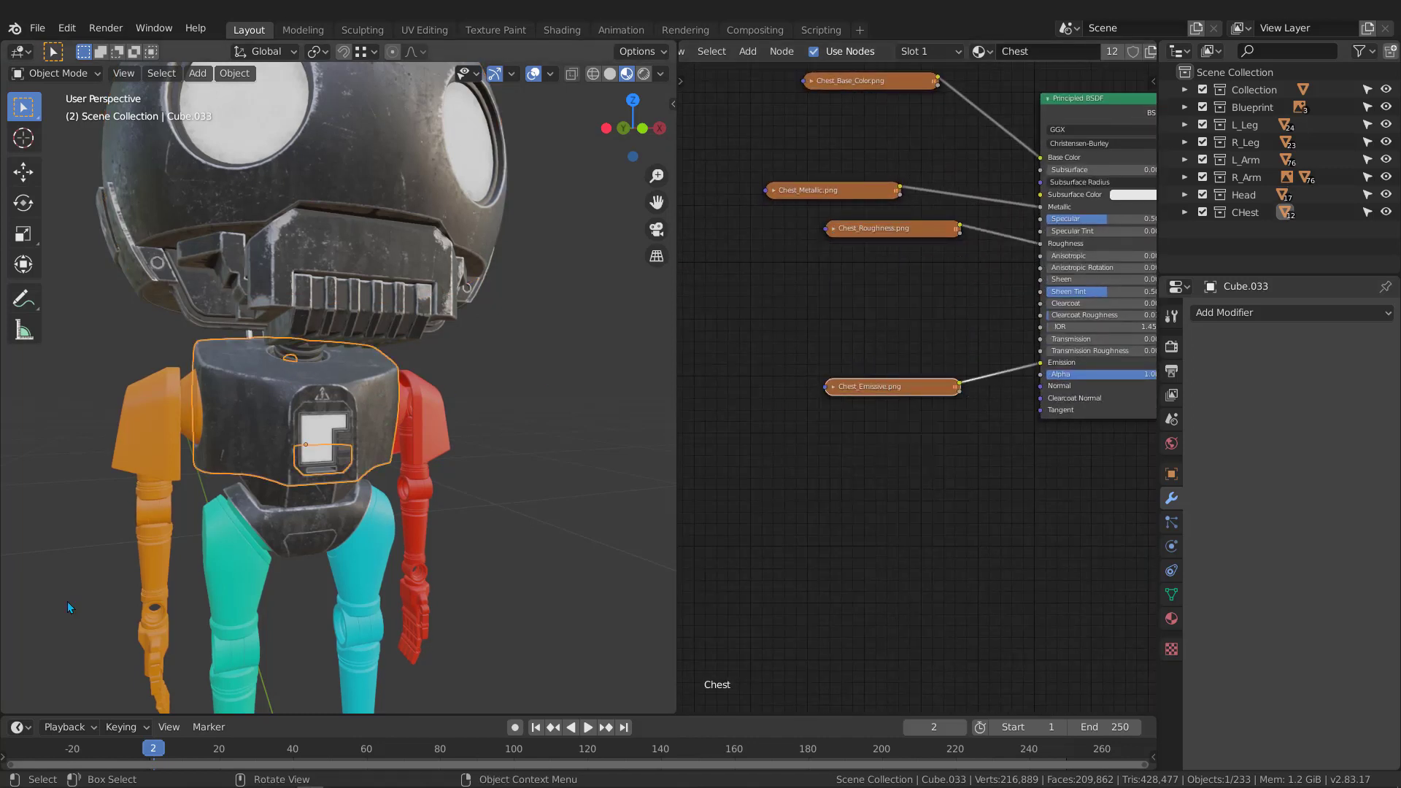
# Add Chest_Normal_OpenGL.png from the Textures folder to the Chest material and place it below the Chest_Emissive.png node.
pyautogui.hotkey('alt', 'Tab')
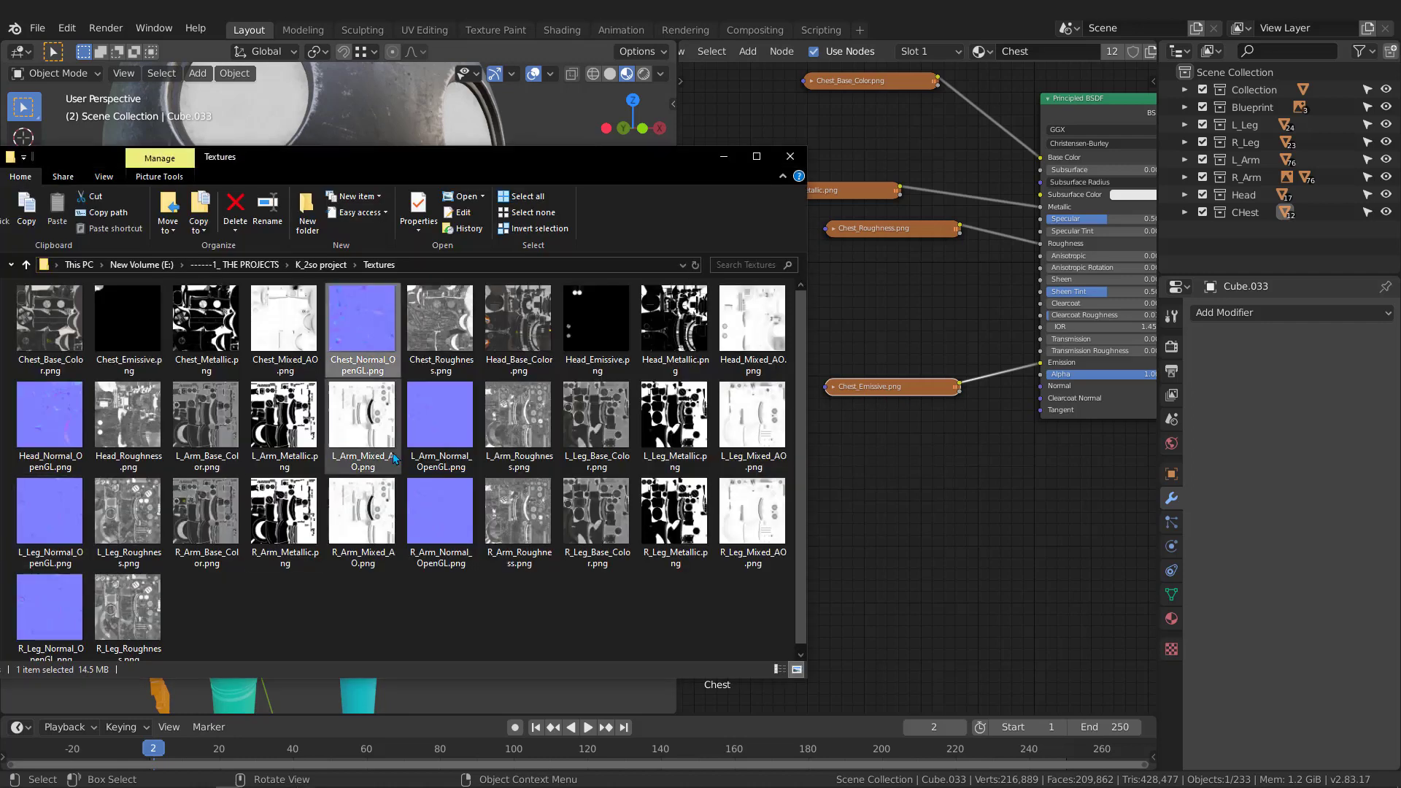
pyautogui.moveTo(361, 359); pyautogui.dragTo(865, 283)
pyautogui.scroll(2, 957, 318)
pyautogui.moveTo(953, 307); pyautogui.dragTo(993, 308, button='middle')
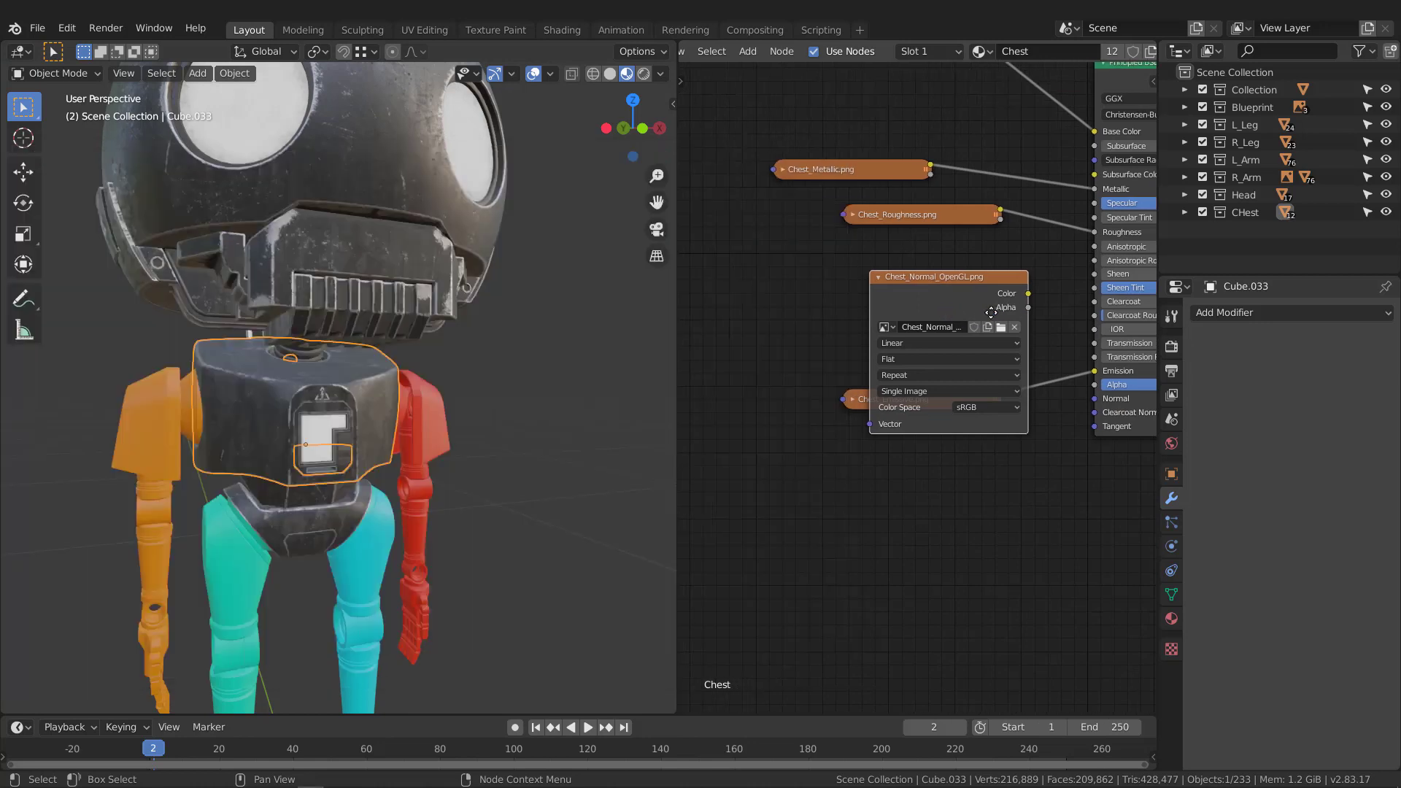
pyautogui.moveTo(974, 280); pyautogui.dragTo(909, 440)
pyautogui.moveTo(945, 521); pyautogui.dragTo(840, 436, button='middle')
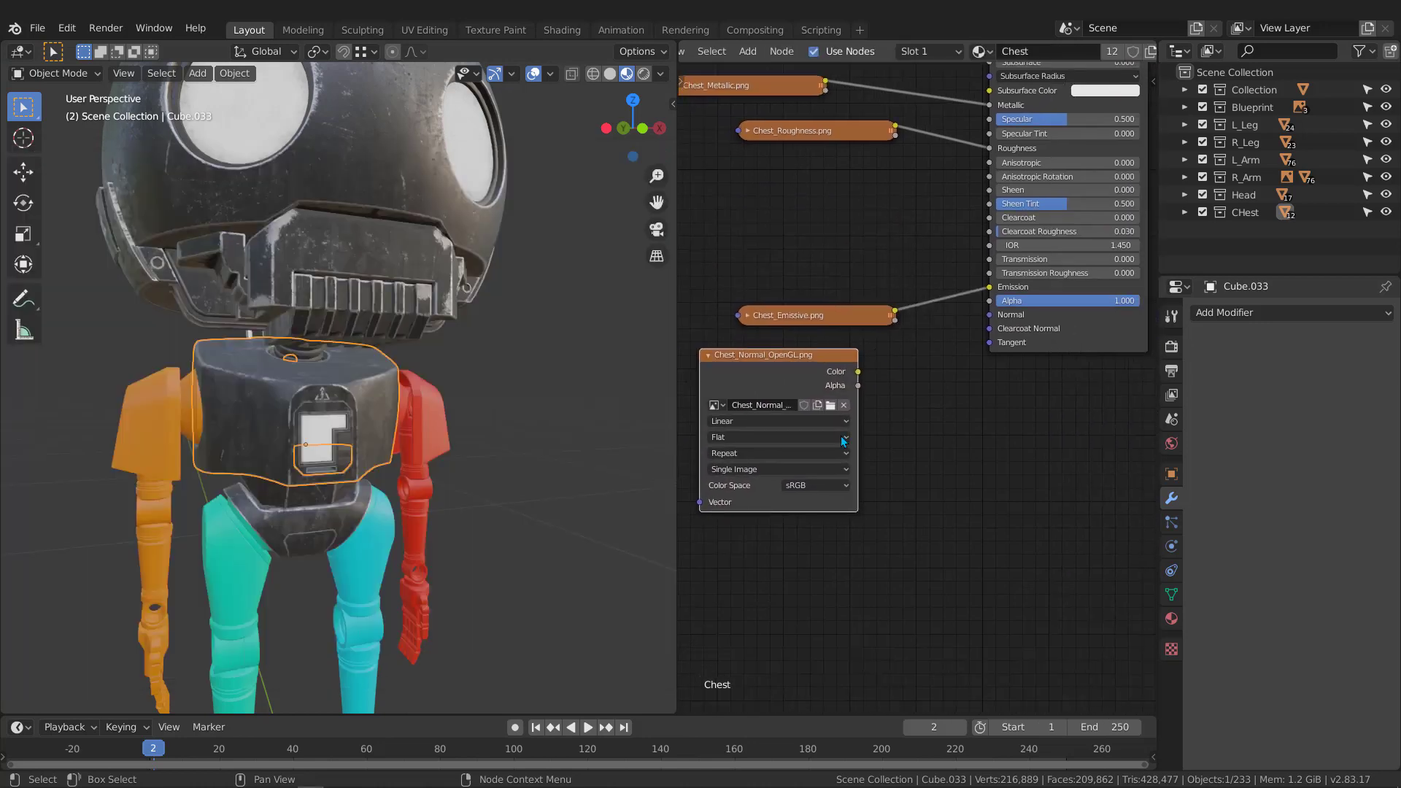
# Set the Chest_Normal_OpenGL.png node's color space to Non-Color and connect its Color to the Principled BSDF's Normal input.
pyautogui.scroll(-1, 791, 490)
pyautogui.click(803, 486)
pyautogui.click(817, 537)
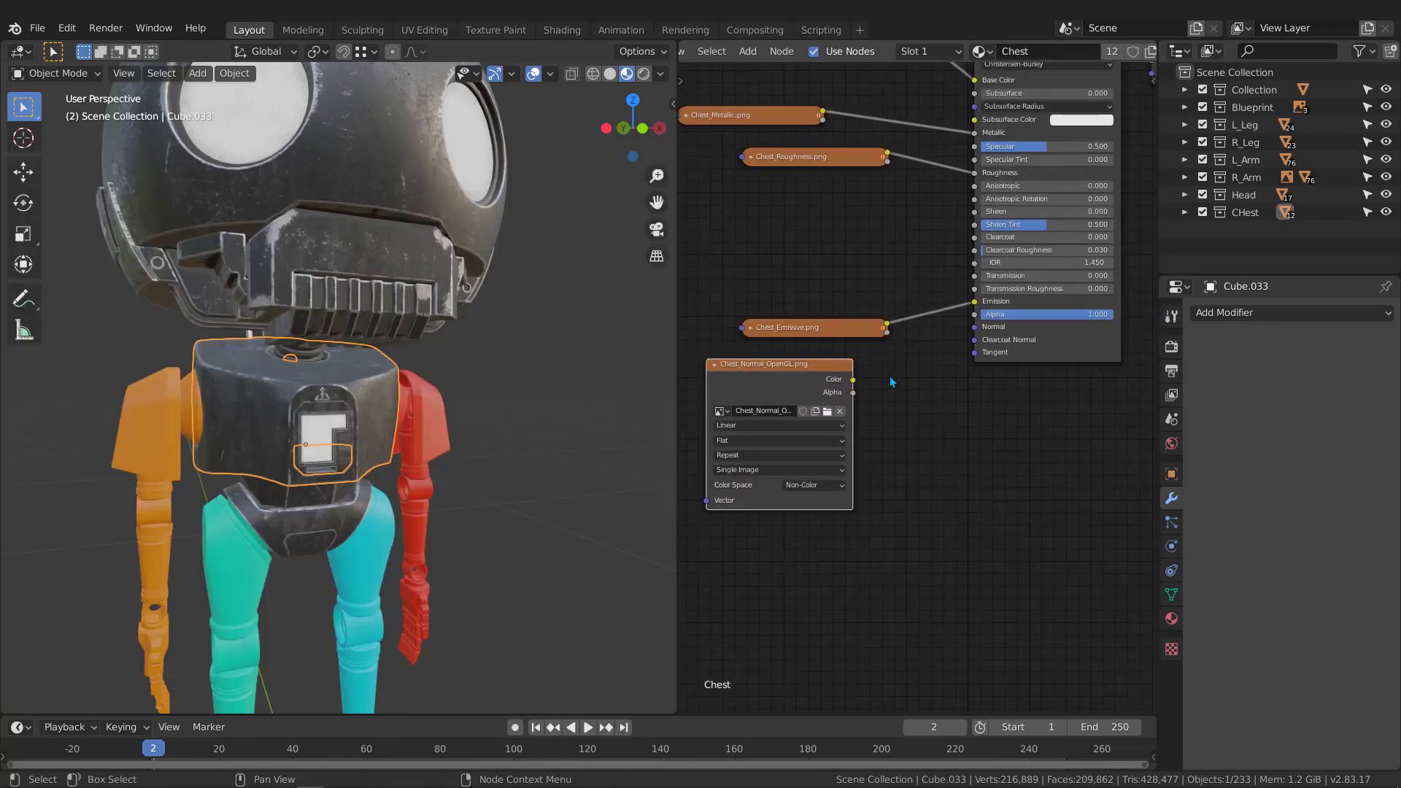
pyautogui.scroll(2, 877, 378)
pyautogui.moveTo(844, 380); pyautogui.dragTo(1012, 310)
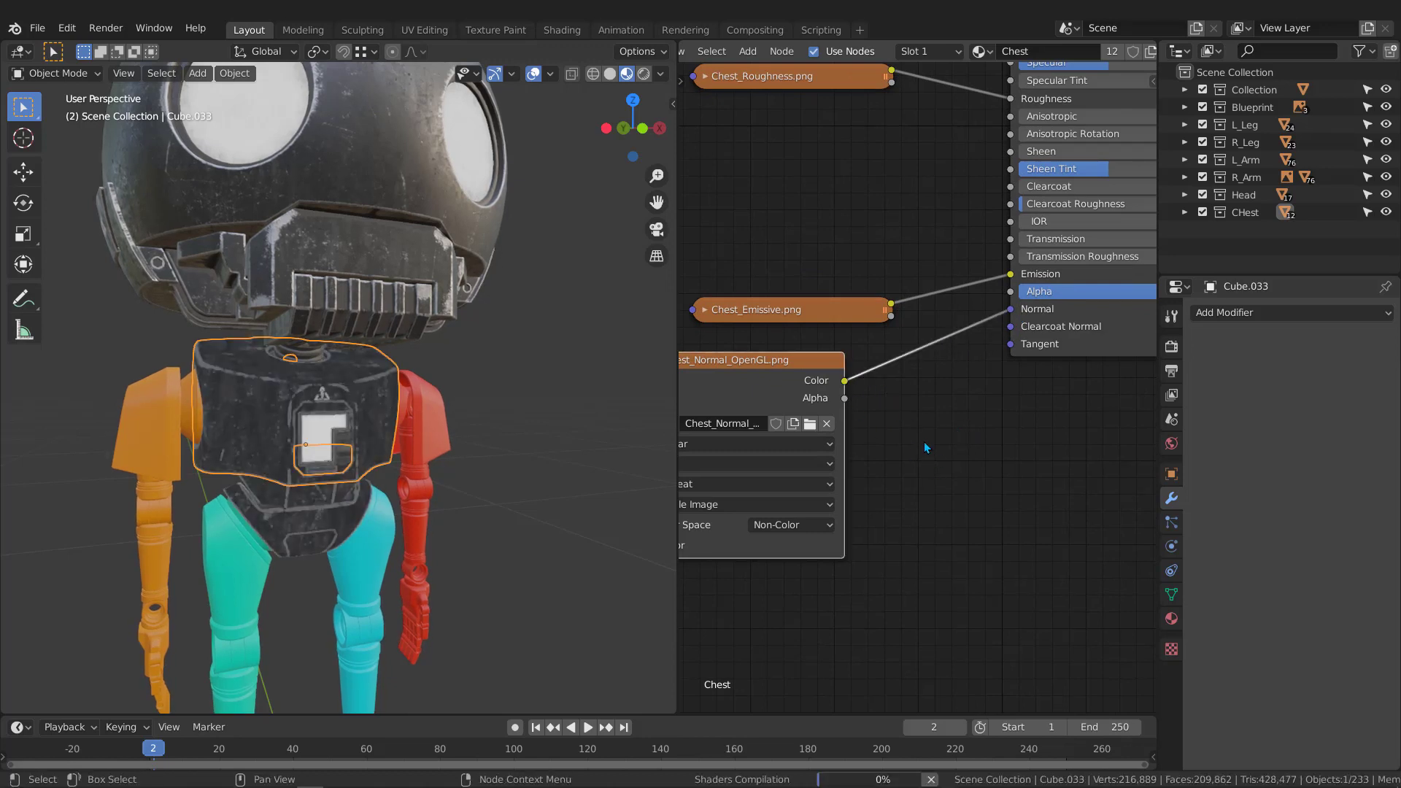
# Insert a Normal Map node into the link between Chest_Normal_OpenGL.png and the Principled BSDF's Normal input.
pyautogui.hotkey('shift', 'a')
pyautogui.click(892, 454)
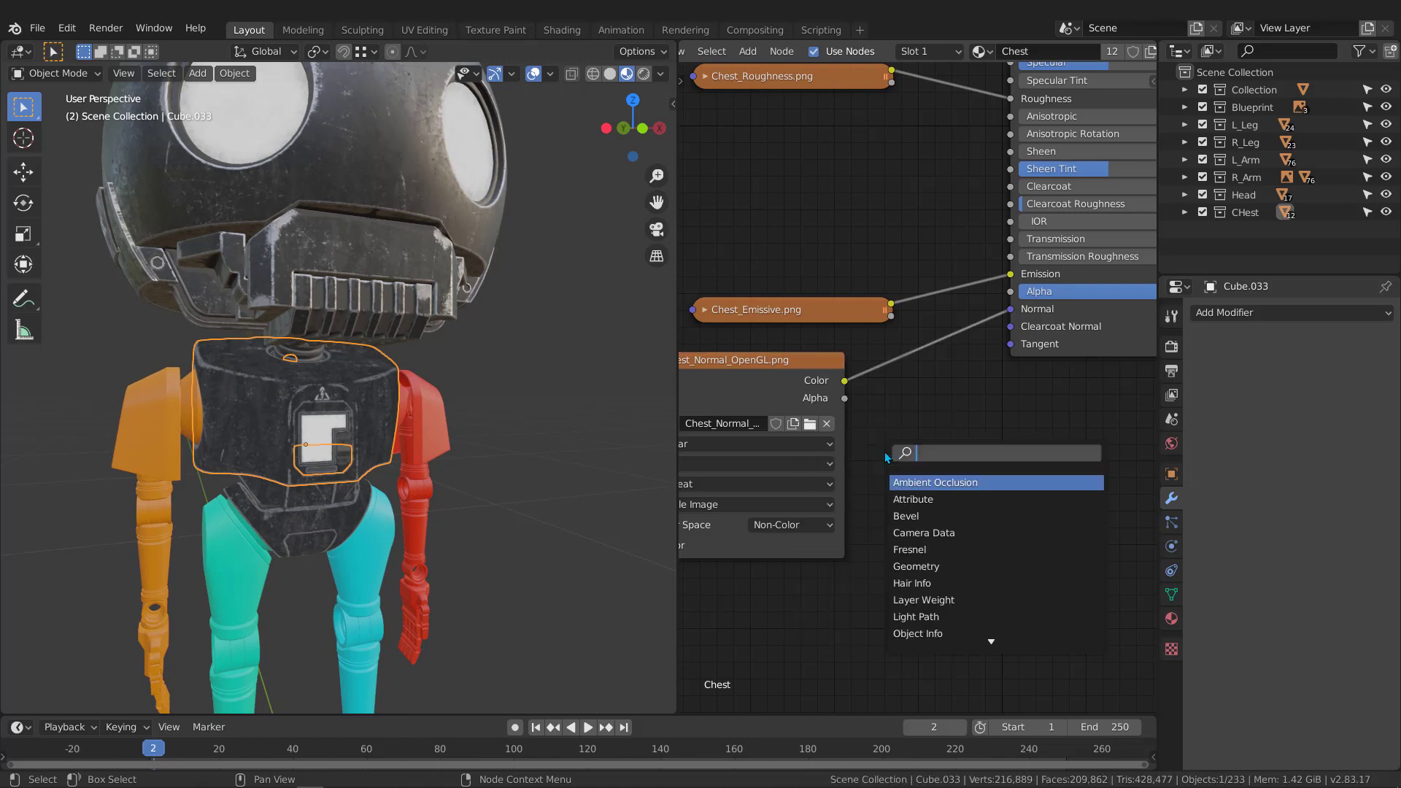
pyautogui.write('norma')
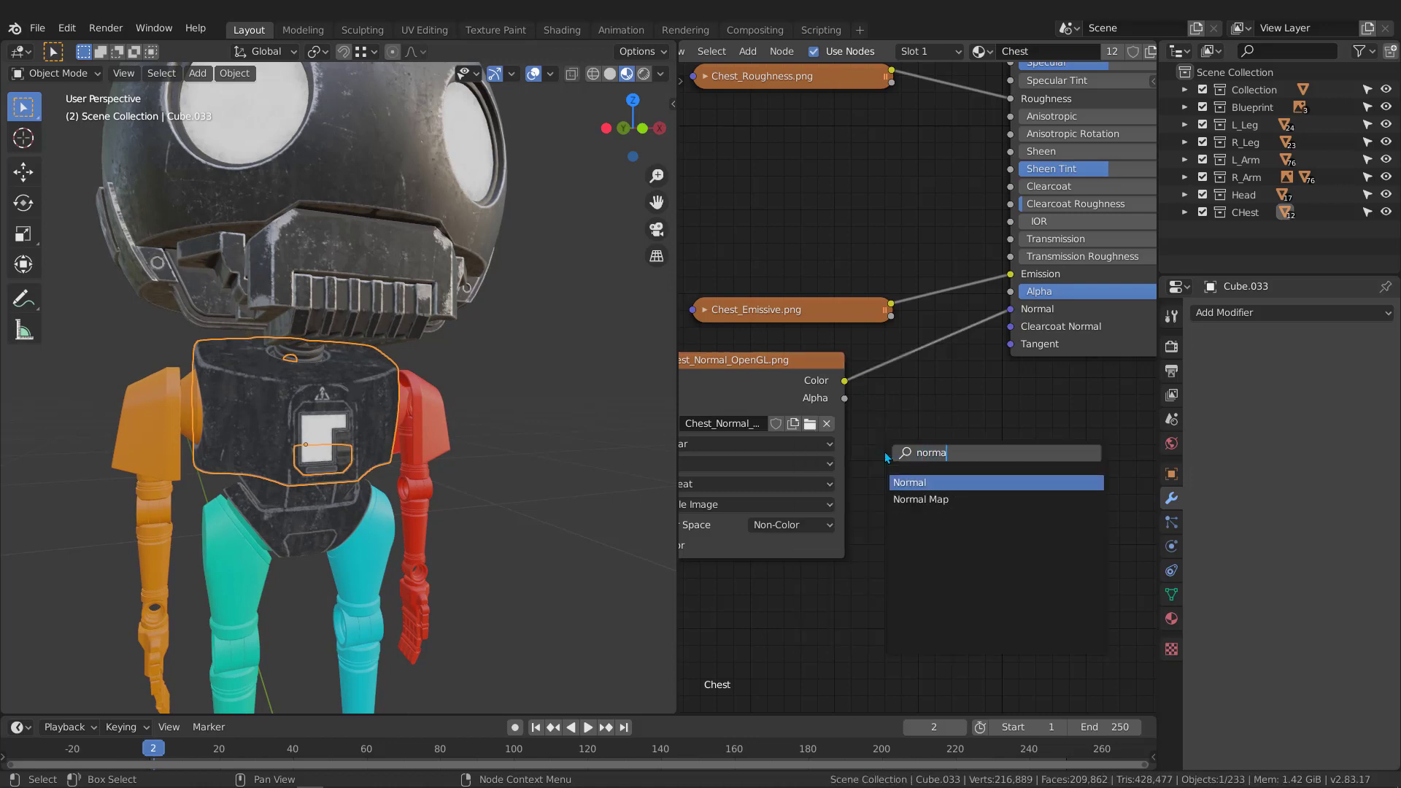
pyautogui.click(937, 501)
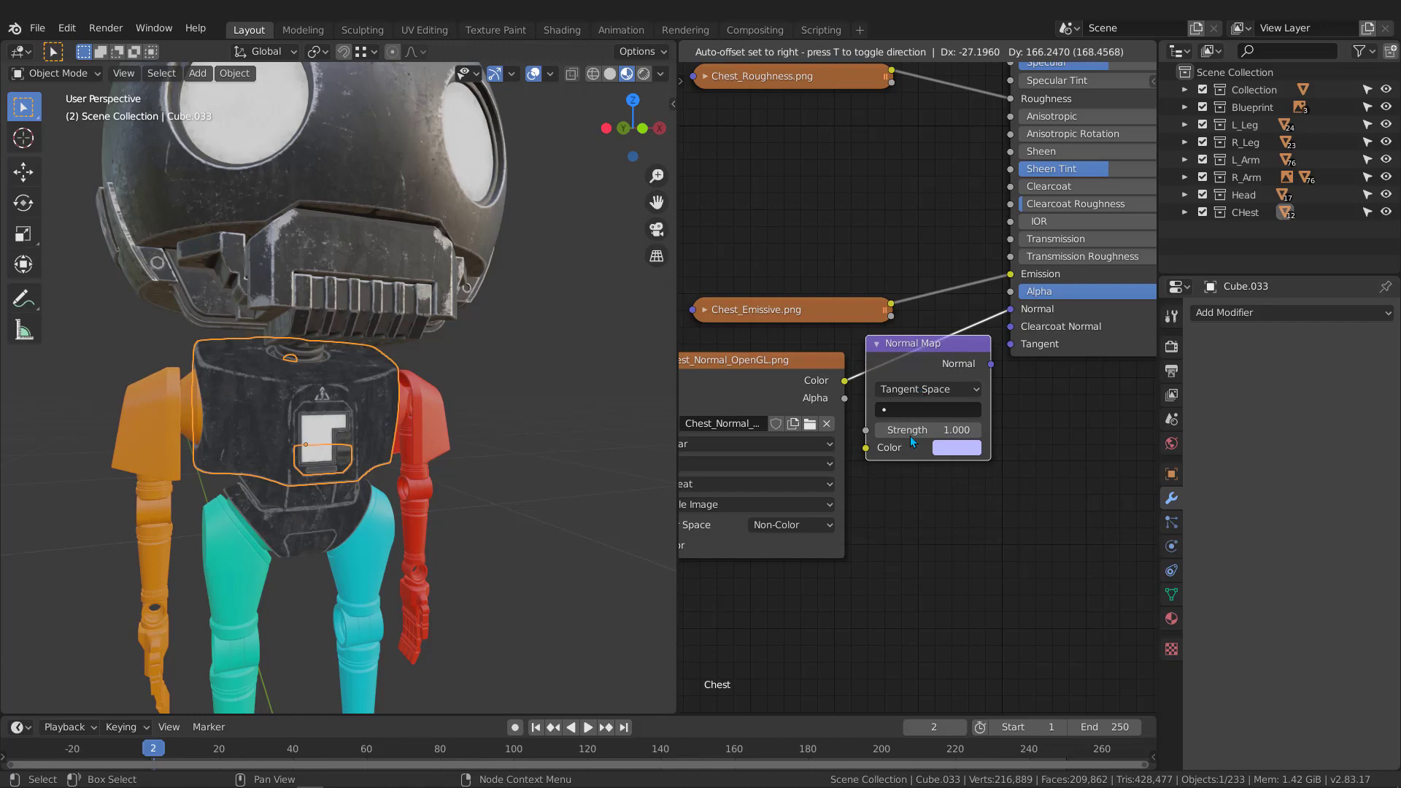
pyautogui.click(909, 435)
pyautogui.scroll(1, 883, 502)
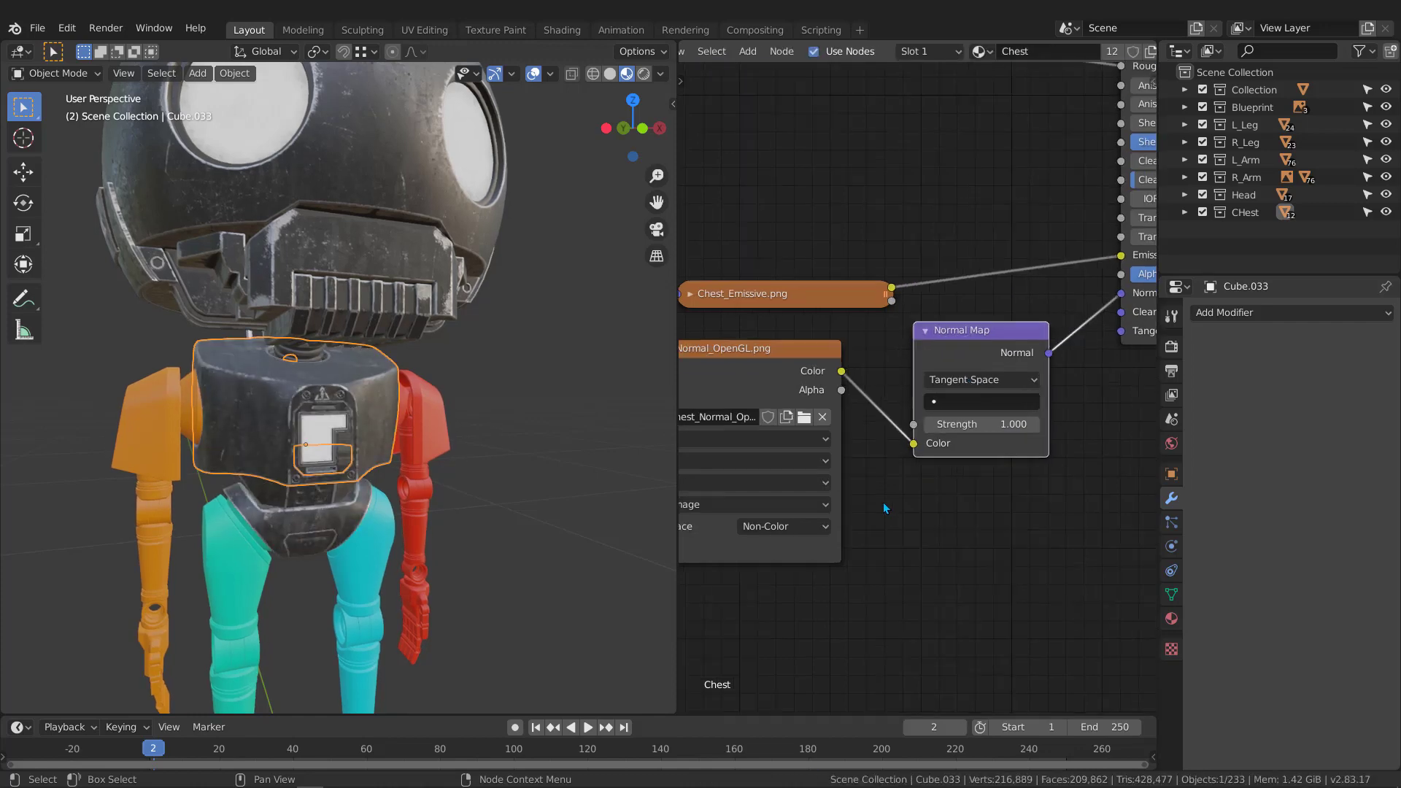
# Inspect the textured robot from several angles and compare the node setups of its Head and Chest materials.
pyautogui.scroll(-3, 305, 415)
pyautogui.scroll(8, 343, 387)
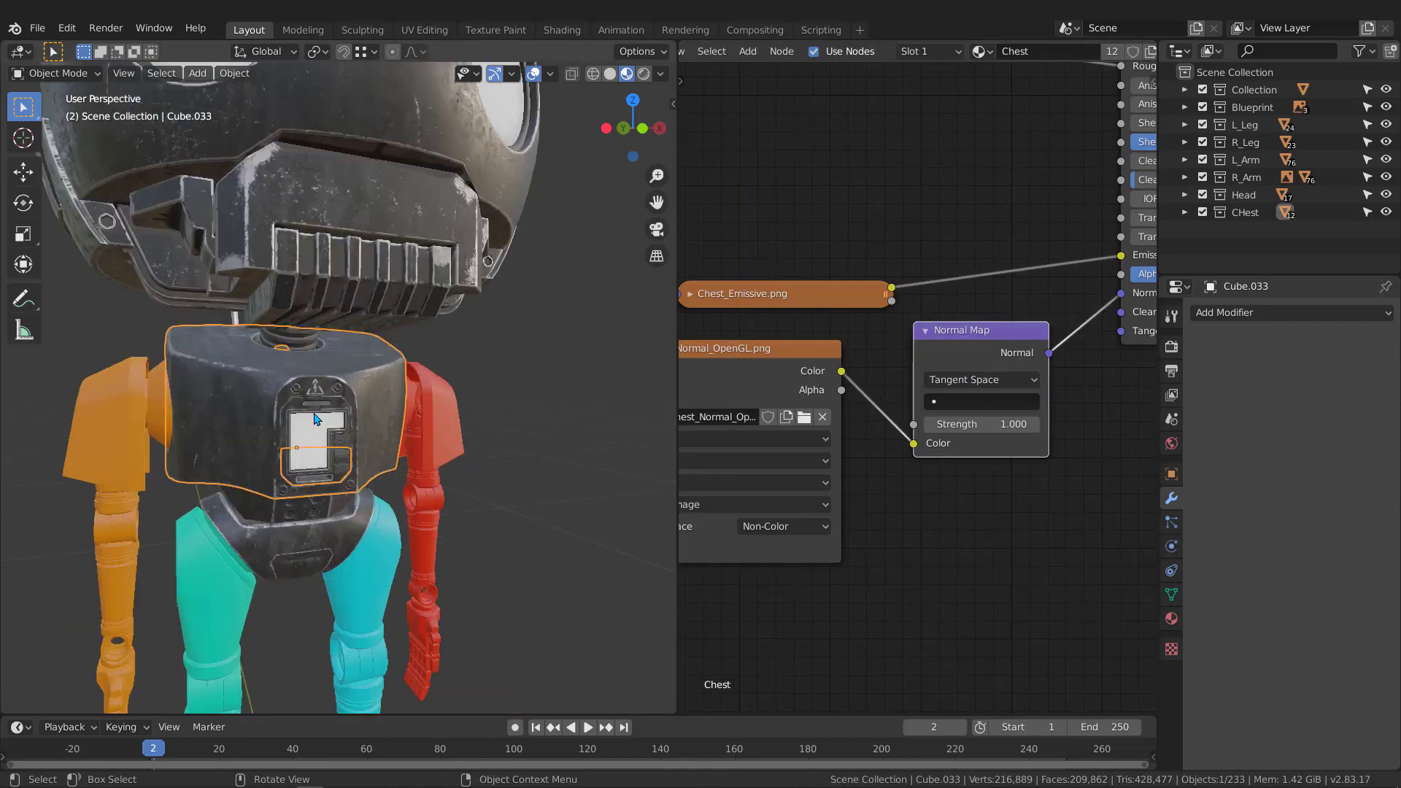
pyautogui.scroll(-8, 344, 454)
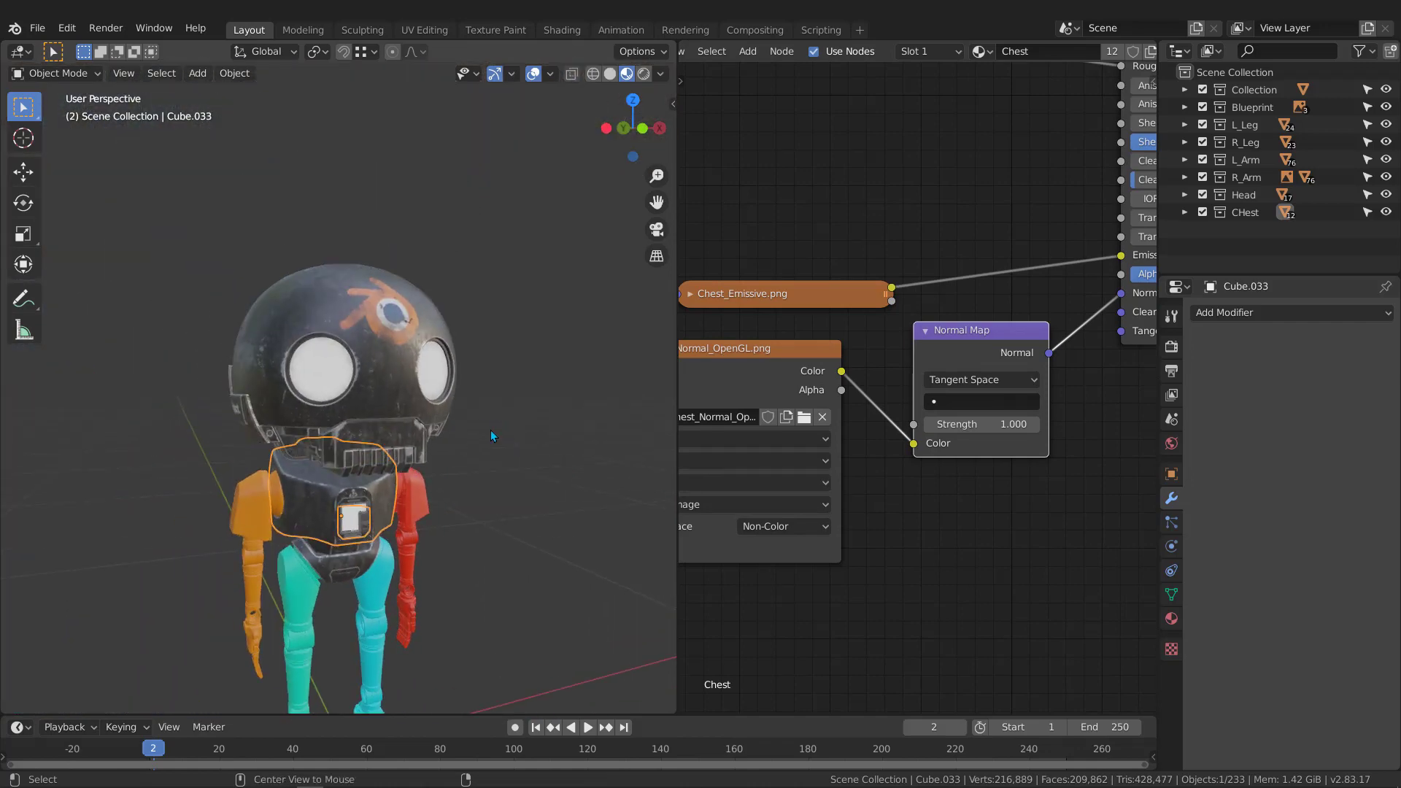
pyautogui.click(374, 334)
pyautogui.moveTo(1017, 423); pyautogui.dragTo(939, 432, button='middle')
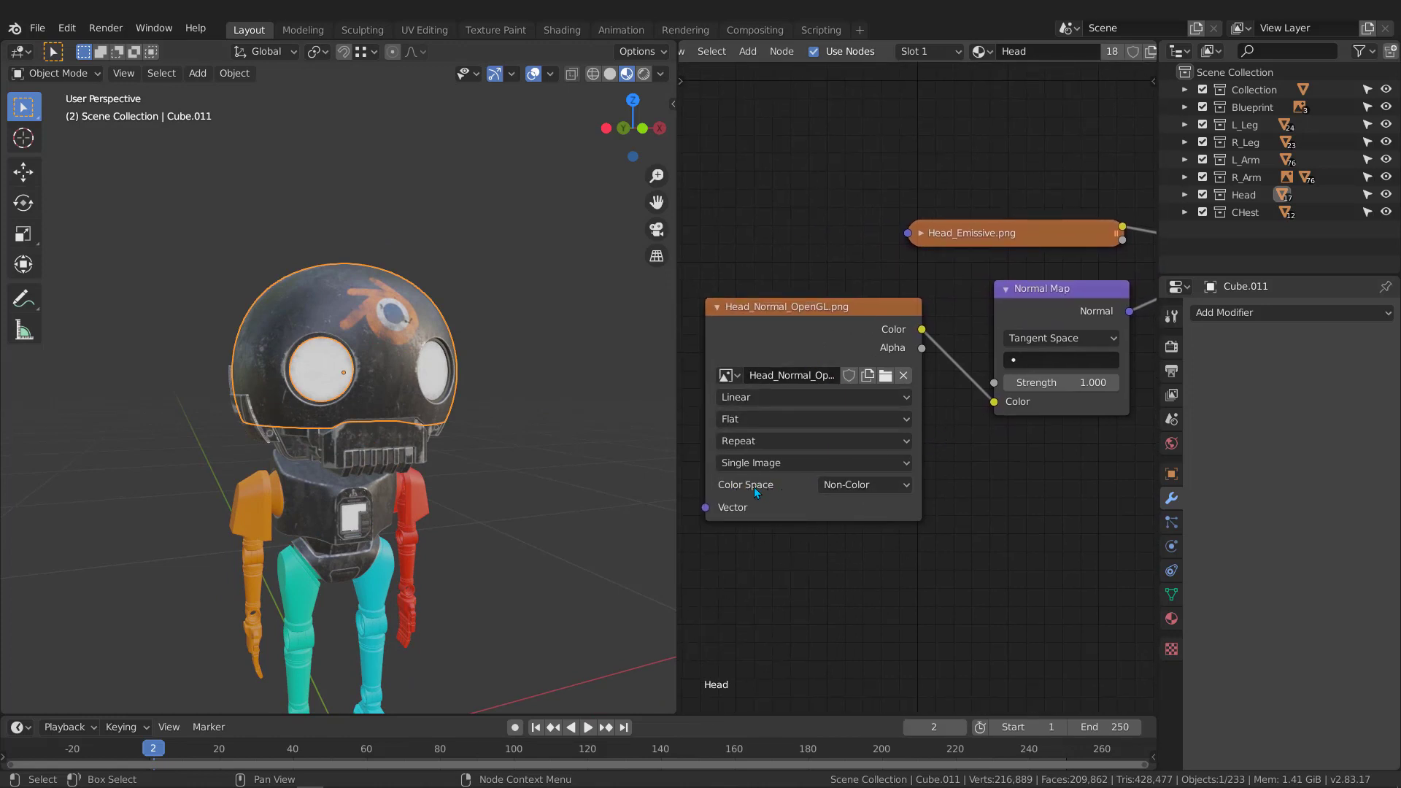
pyautogui.click(340, 500)
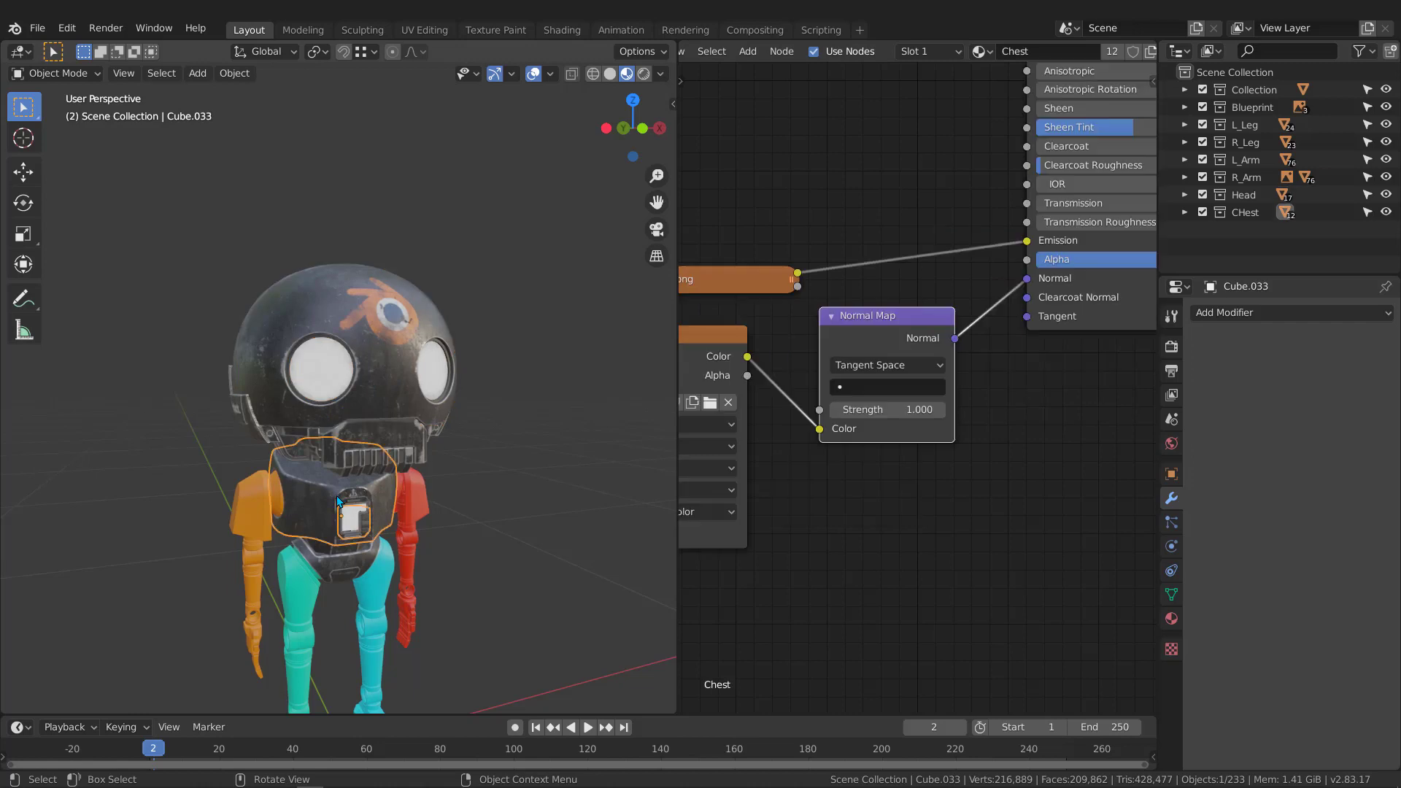
pyautogui.scroll(-3, 336, 488)
pyautogui.moveTo(325, 416)
pyautogui.mouseDown(button='middle')
pyautogui.moveTo(266, 418)
pyautogui.moveTo(332, 413)
pyautogui.mouseUp(button='middle')
pyautogui.scroll(-4, 489, 443)
pyautogui.moveTo(489, 443); pyautogui.dragTo(412, 409, button='middle')
pyautogui.scroll(6, 357, 408)
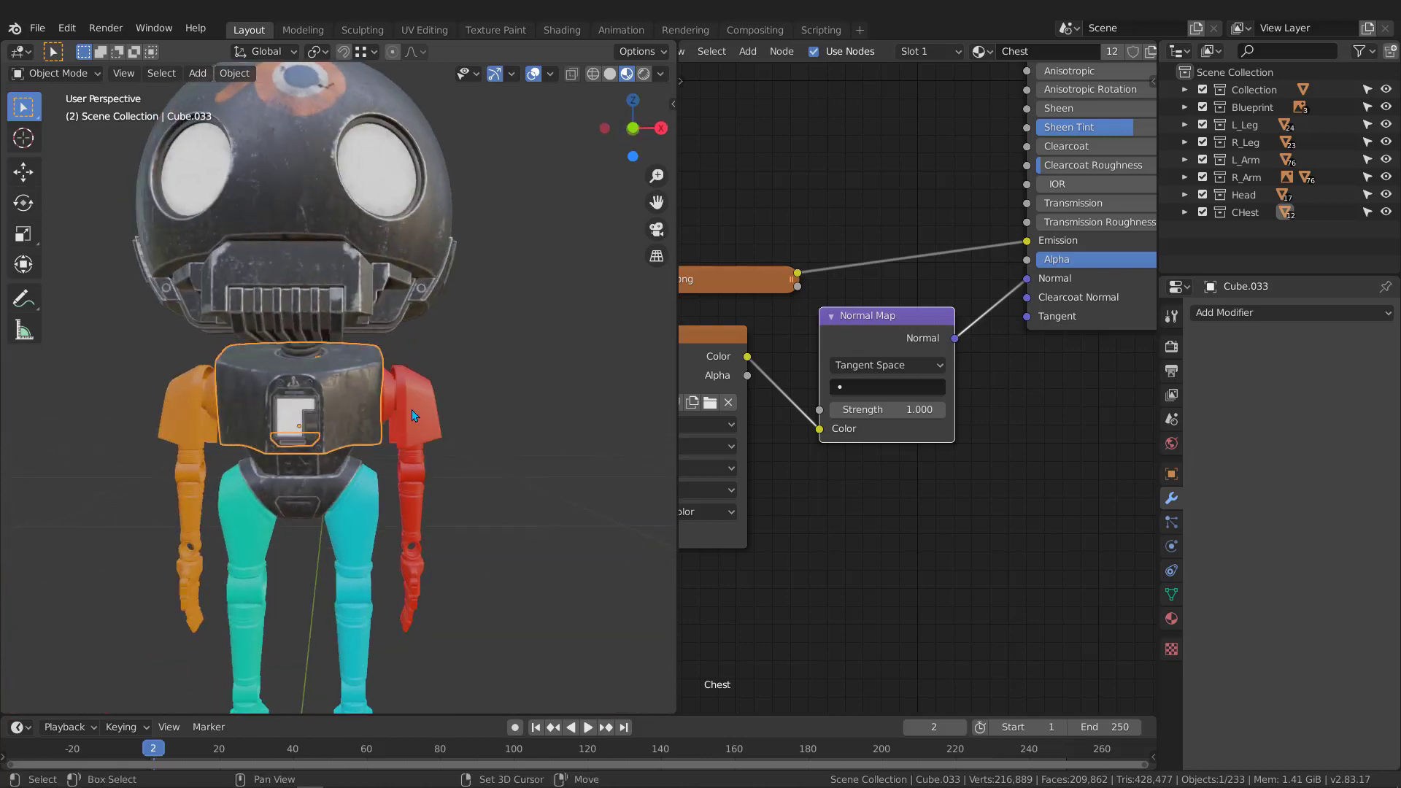
# Select the robot's red shoulder piece and add L_Arm_Base_Color.png from the Textures folder to its L_Arm material.
pyautogui.click(416, 408)
pyautogui.moveTo(1035, 175); pyautogui.dragTo(813, 308, button='middle')
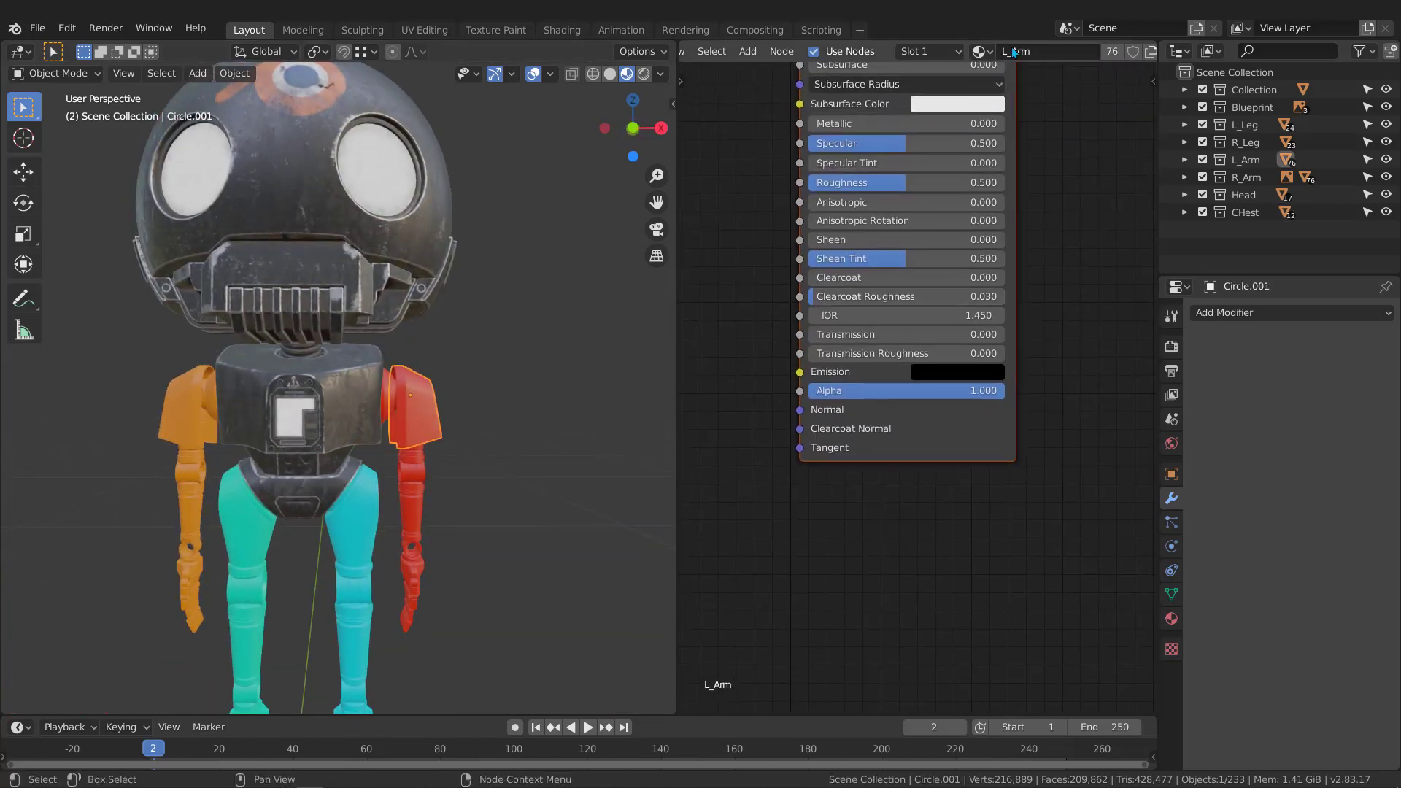
pyautogui.moveTo(1012, 137); pyautogui.dragTo(1035, 250, button='middle')
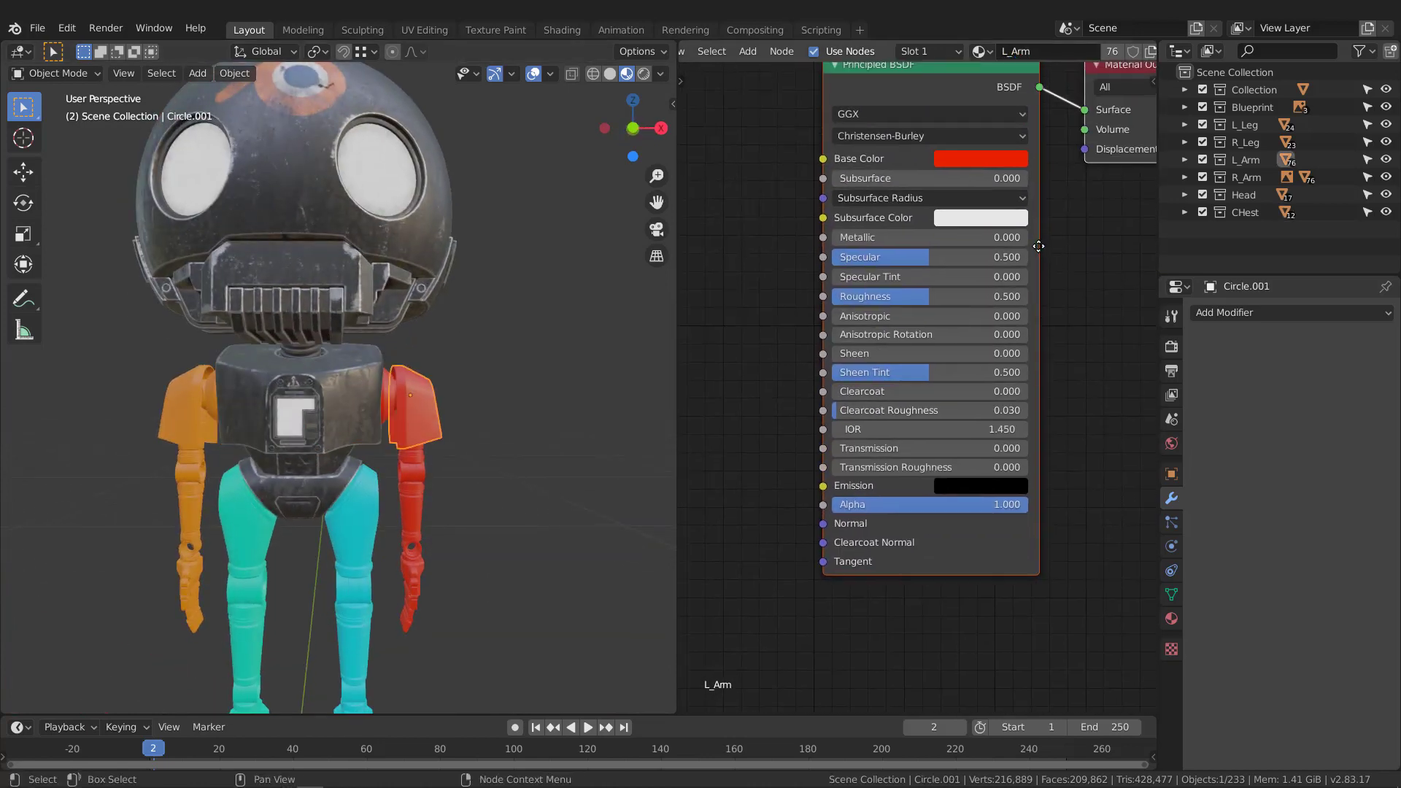
pyautogui.scroll(-1, 1002, 217)
pyautogui.moveTo(991, 82); pyautogui.dragTo(1031, 76, button='middle')
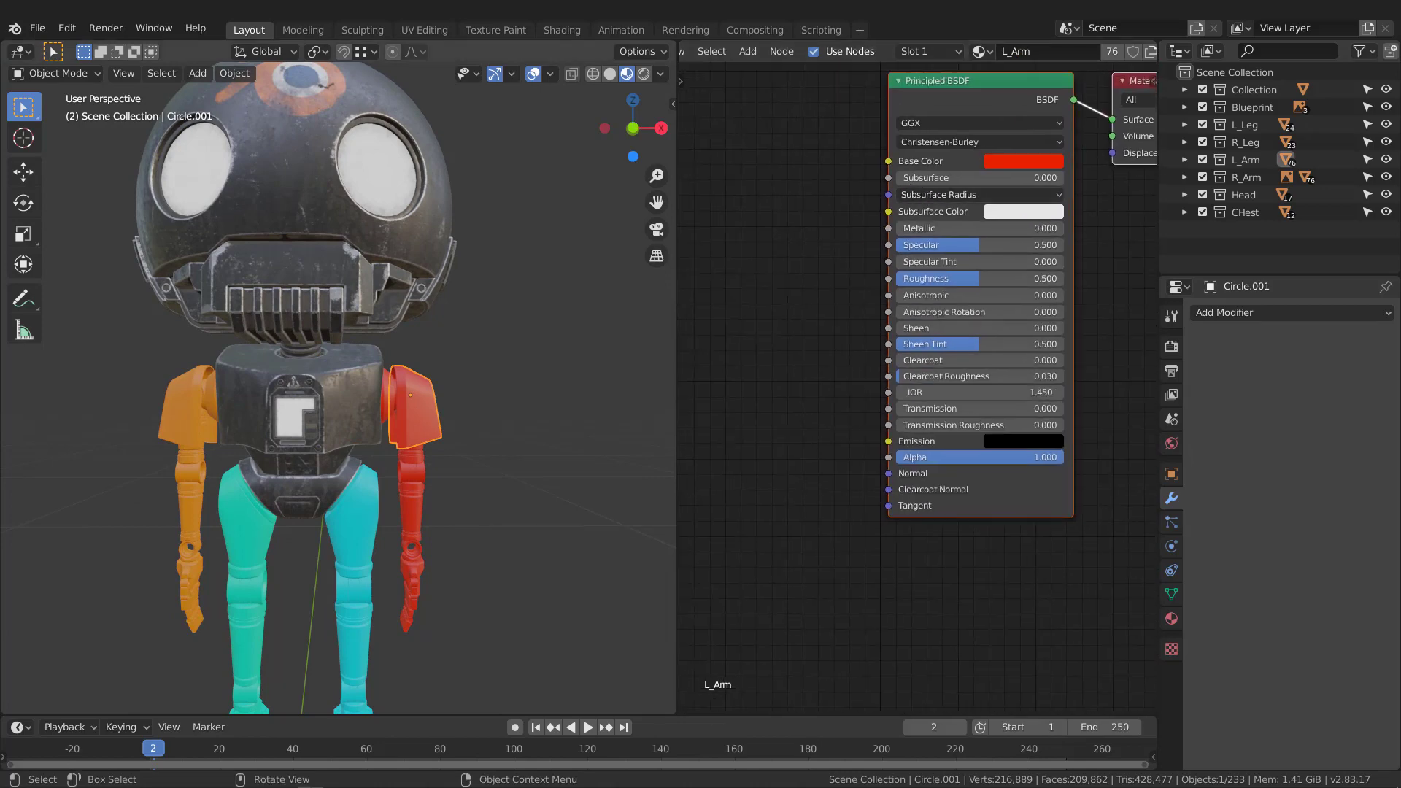
pyautogui.hotkey('alt', 'Tab')
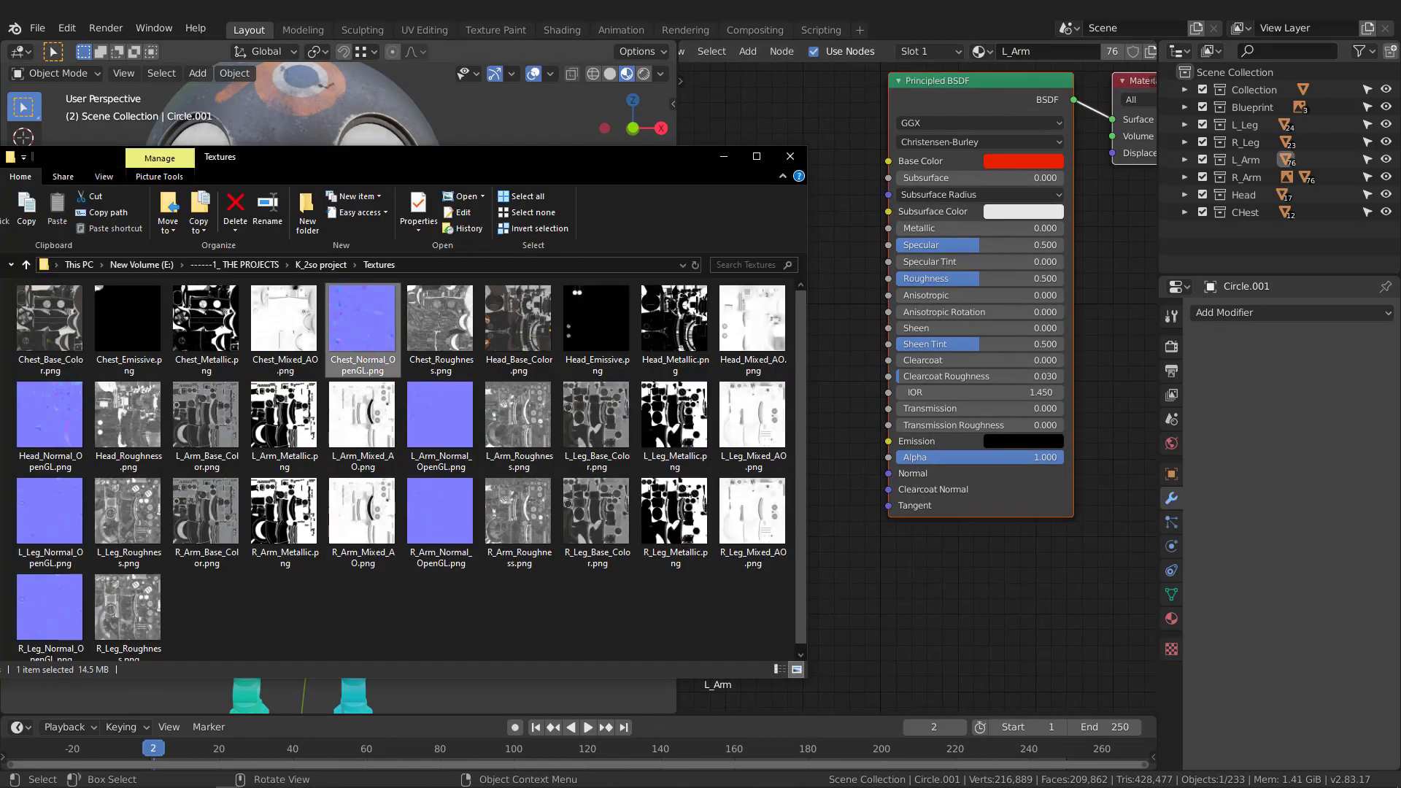
pyautogui.click(441, 423)
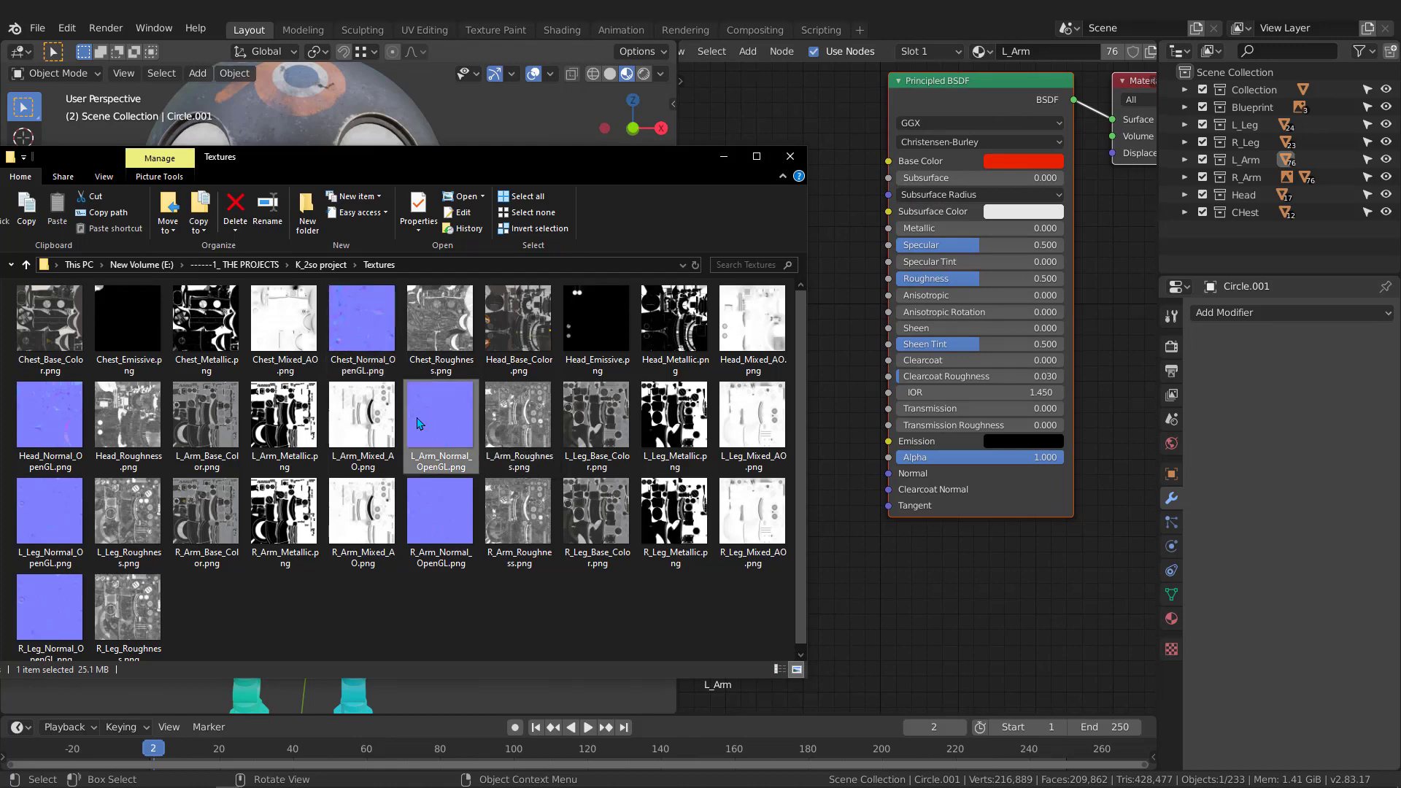
pyautogui.click(204, 431)
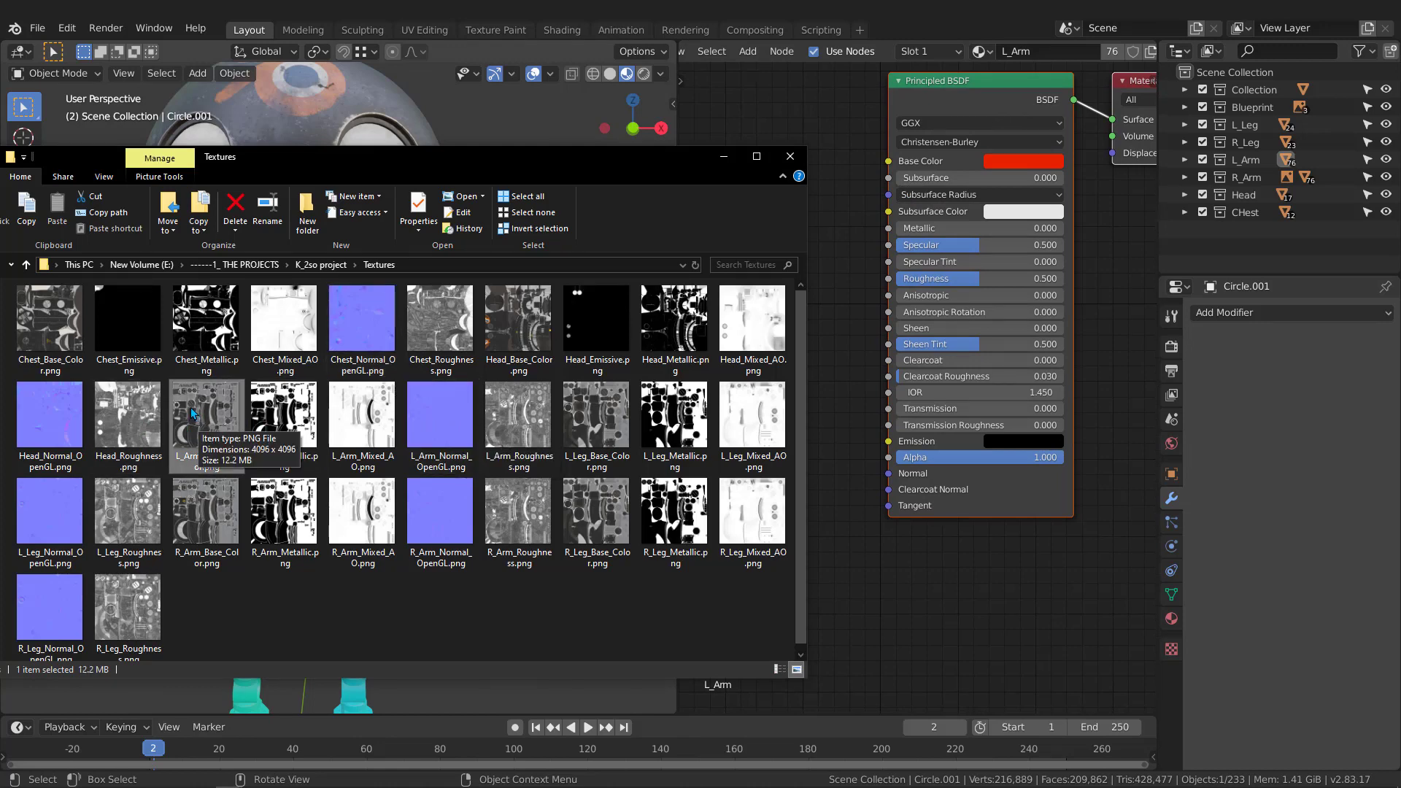
pyautogui.moveTo(192, 420); pyautogui.dragTo(822, 120)
pyautogui.click(779, 105)
pyautogui.scroll(-1, 810, 109)
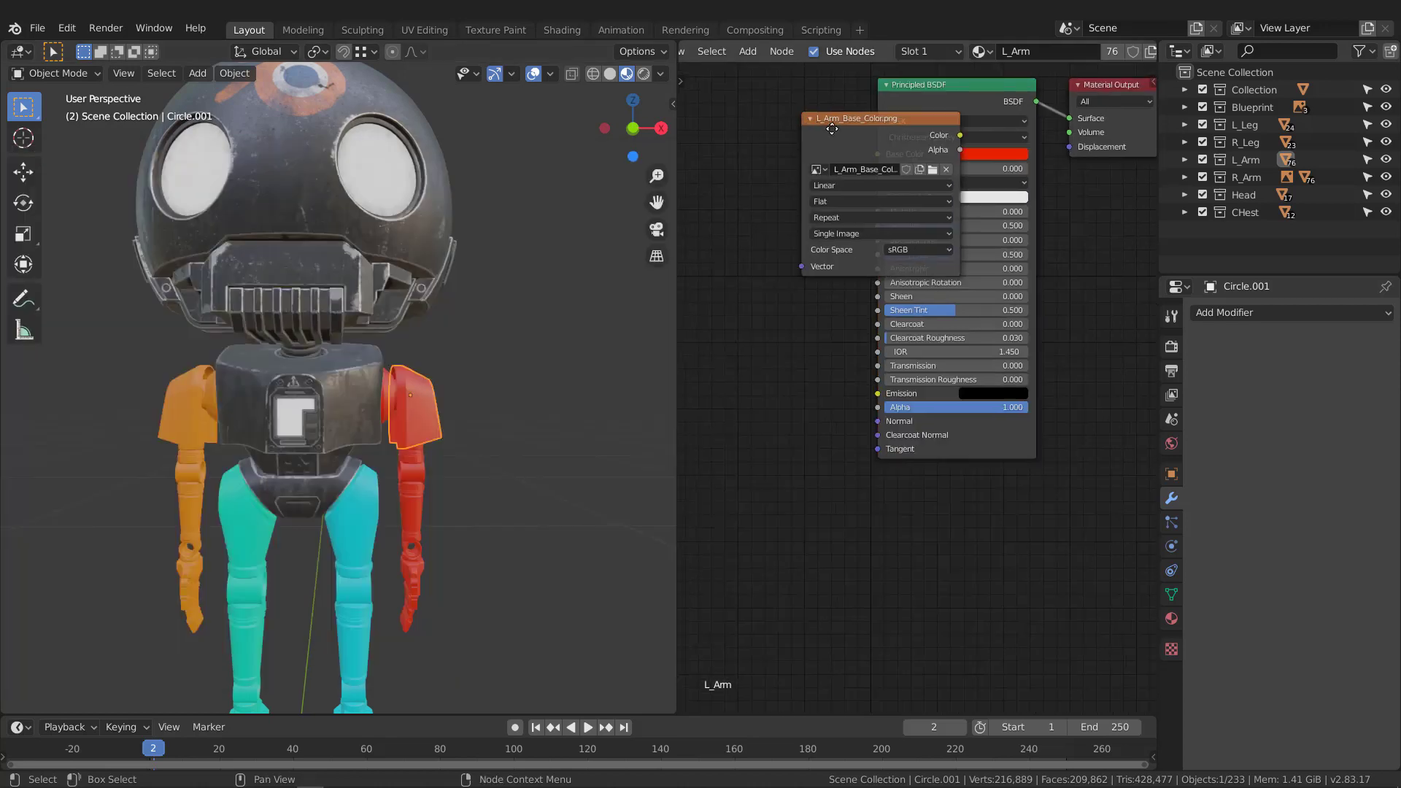
# Connect L_Arm_Base_Color.png's Color to the Principled BSDF's Base Color input and collapse the image node beside the shader.
pyautogui.moveTo(880, 119); pyautogui.dragTo(974, 190, button='middle')
pyautogui.moveTo(974, 190); pyautogui.dragTo(816, 194)
pyautogui.moveTo(897, 211); pyautogui.dragTo(972, 228)
pyautogui.click(745, 192)
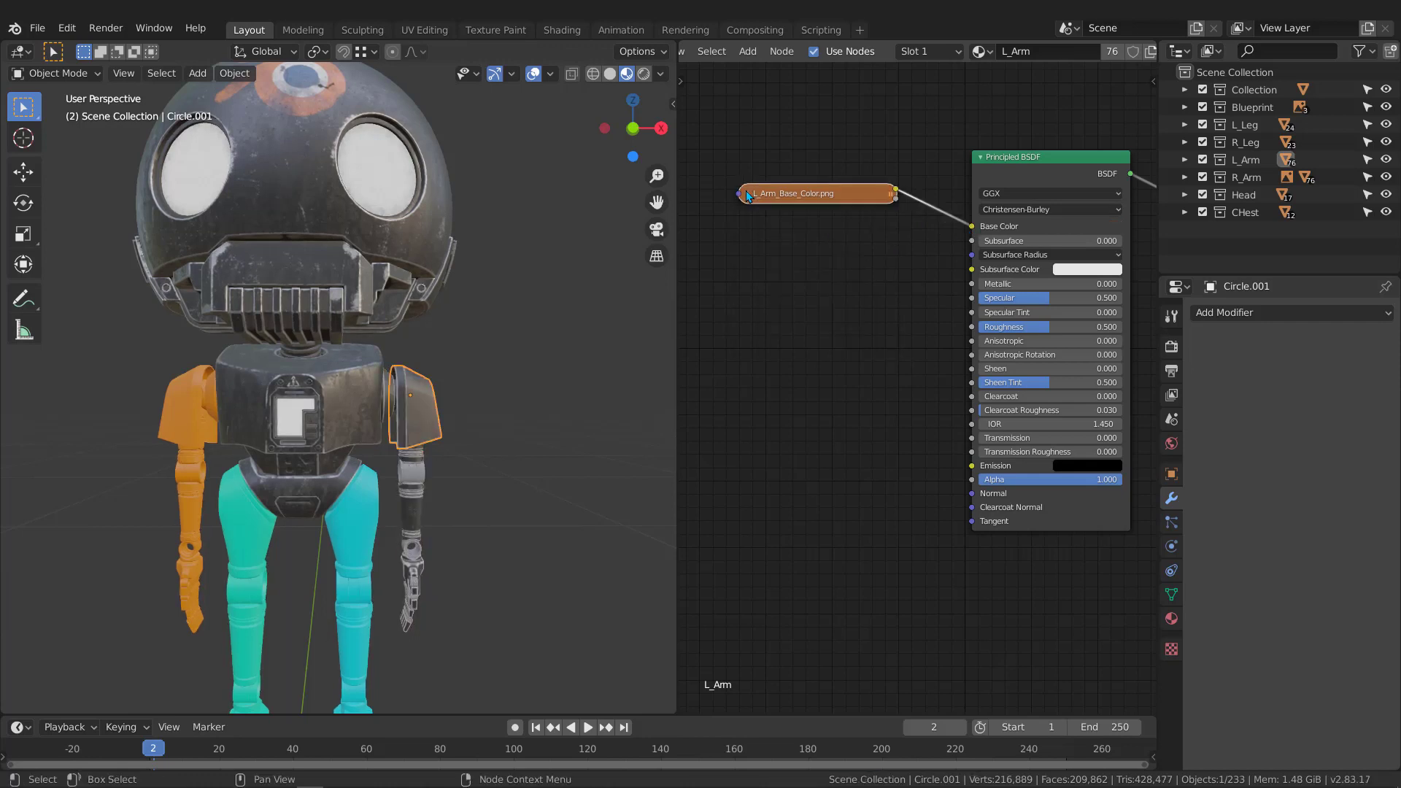
# Add L_Arm_Metallic.png from the Textures folder to the L_Arm material and place it below the L_Arm_Base_Color.png node.
pyautogui.scroll(5, 417, 507)
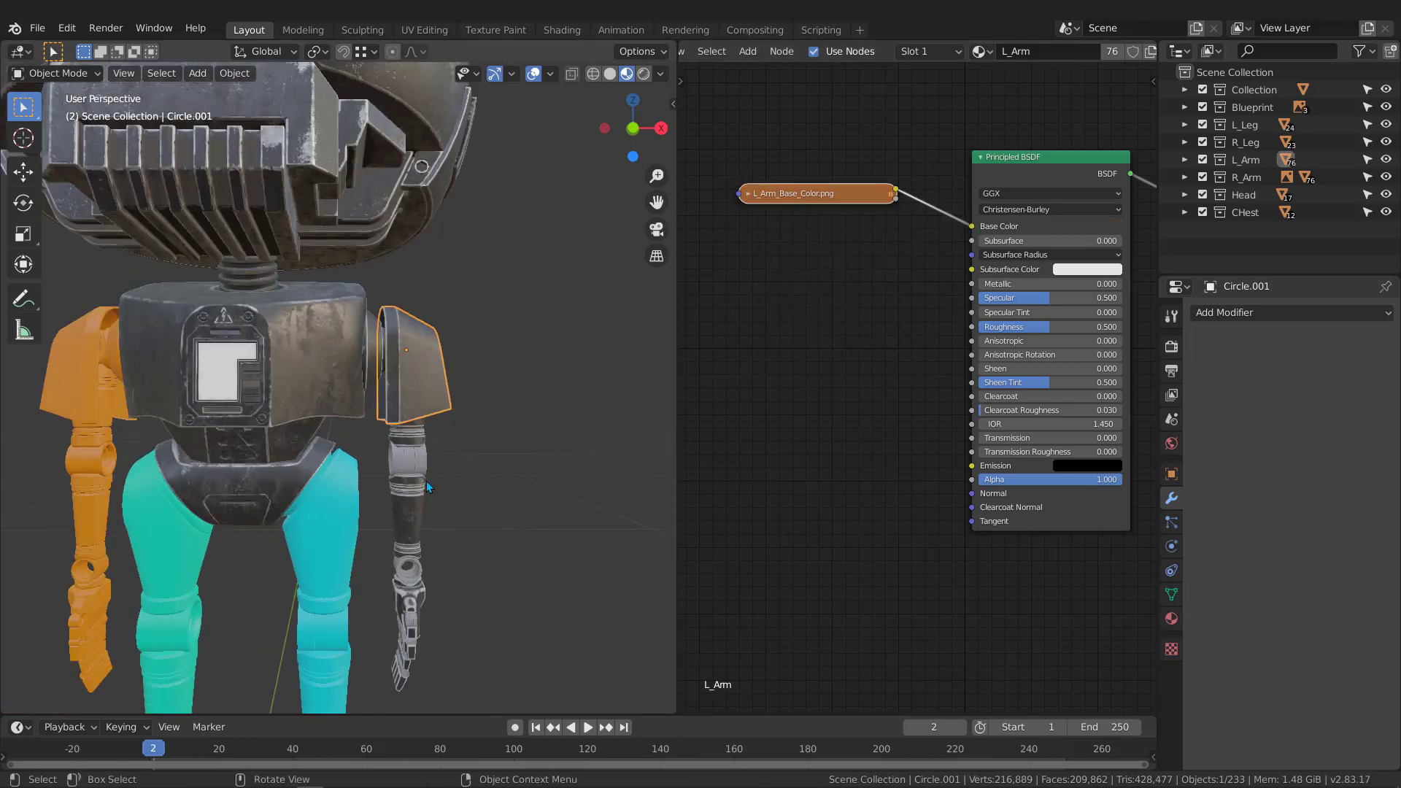
pyautogui.moveTo(485, 421); pyautogui.dragTo(408, 423, button='middle')
pyautogui.moveTo(377, 436); pyautogui.dragTo(419, 432, button='middle')
pyautogui.hotkey('alt', 'Tab')
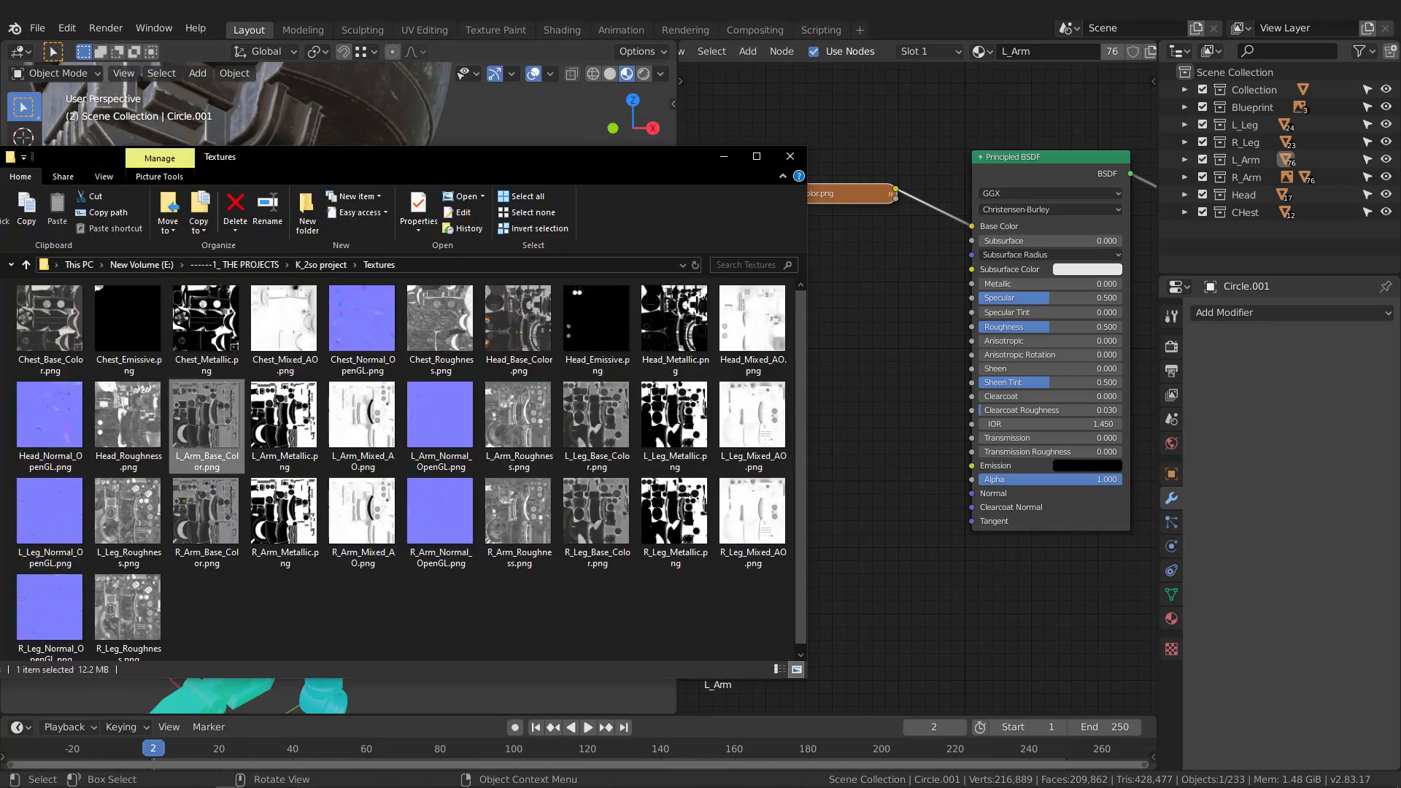
pyautogui.click(285, 422)
pyautogui.moveTo(279, 423); pyautogui.dragTo(860, 344)
pyautogui.click(718, 262)
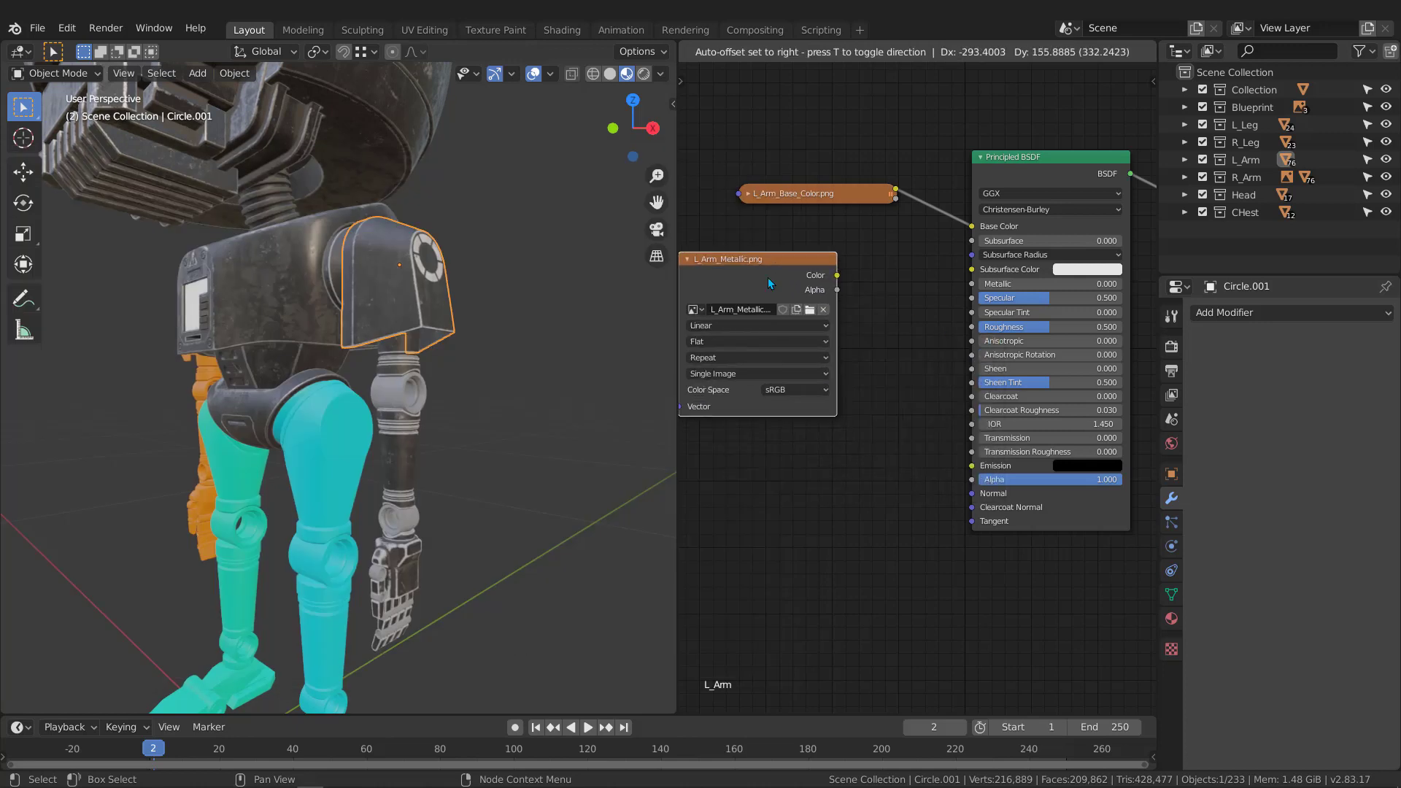
# Connect L_Arm_Metallic.png as Non-Color data to the Principled BSDF's Metallic input and collapse its node.
pyautogui.click(798, 389)
pyautogui.click(789, 448)
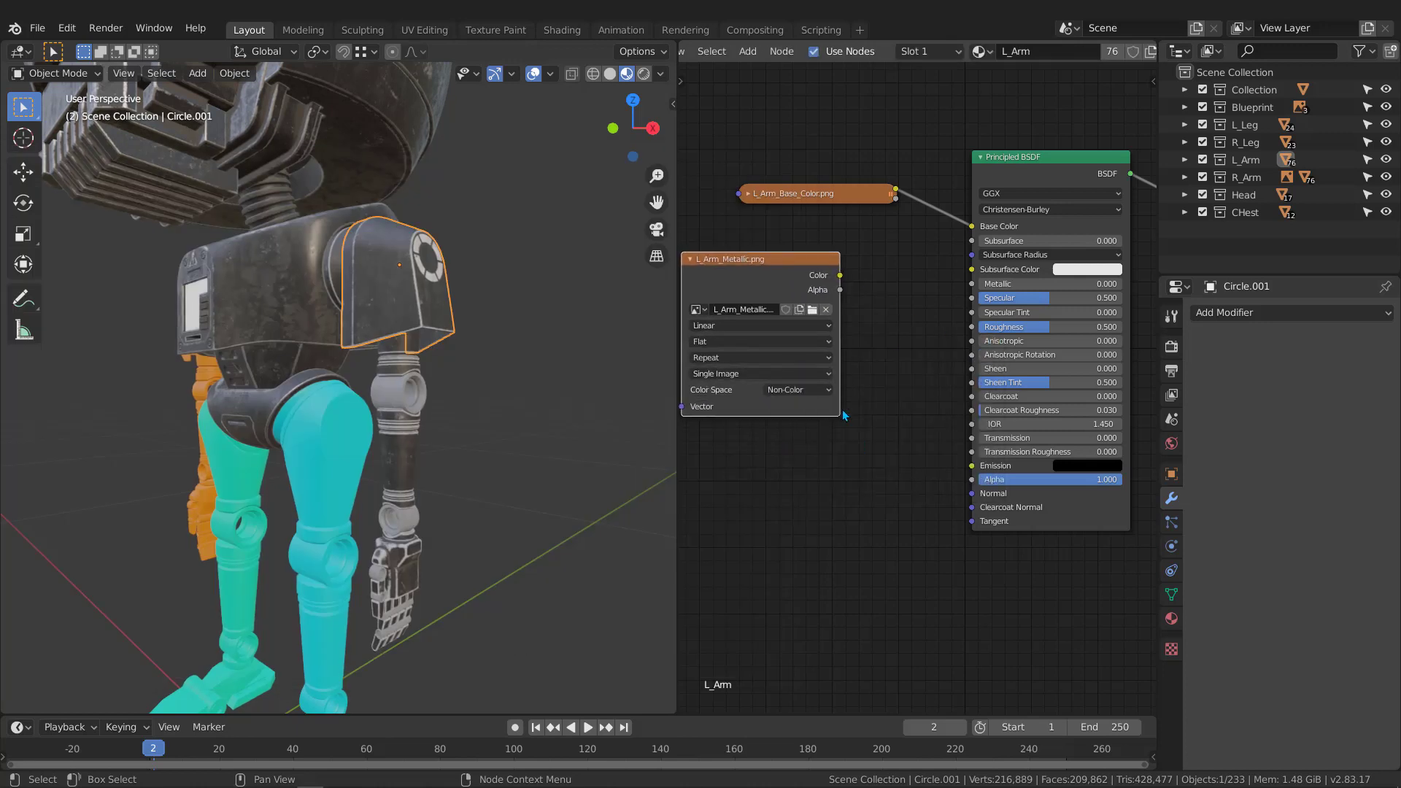
pyautogui.moveTo(841, 275); pyautogui.dragTo(973, 285)
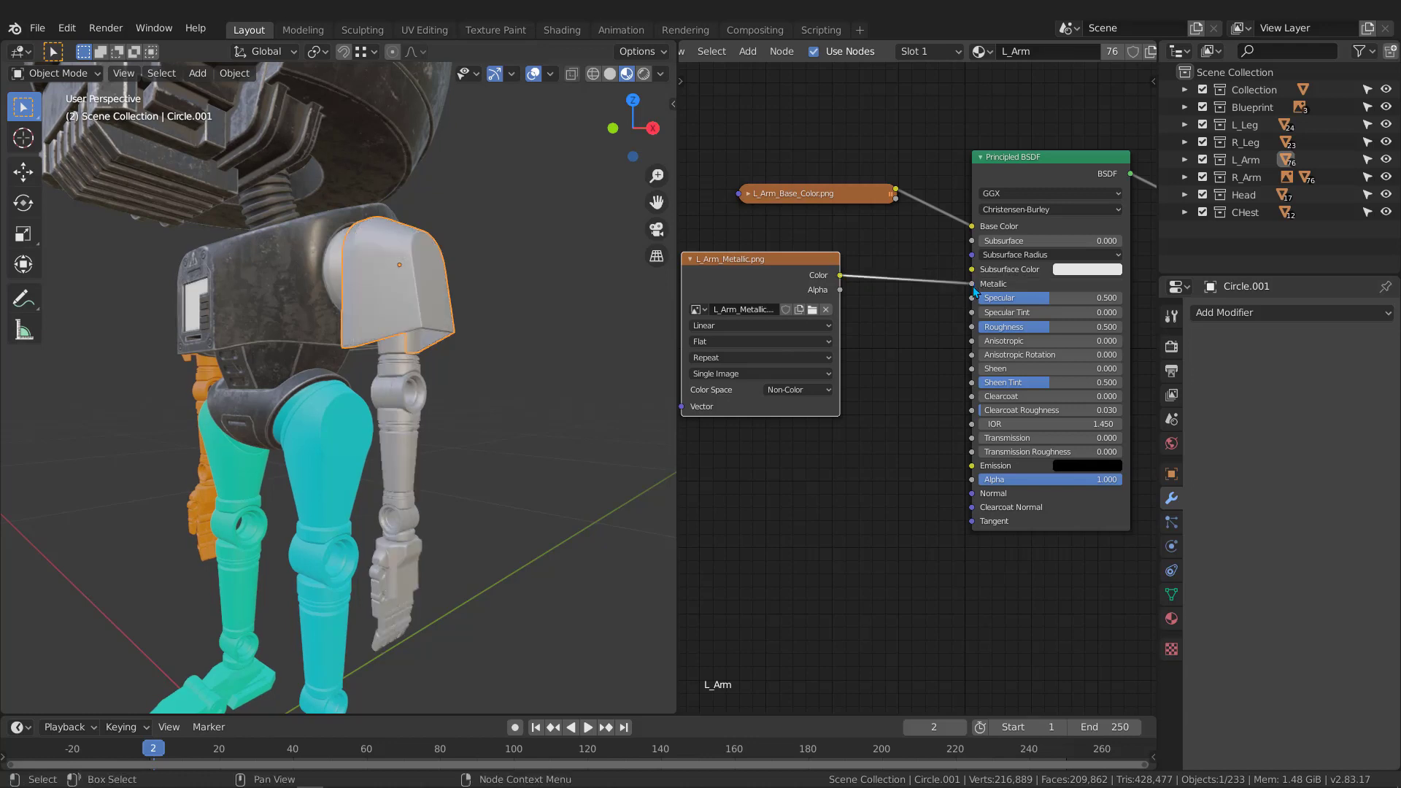
pyautogui.click(690, 259)
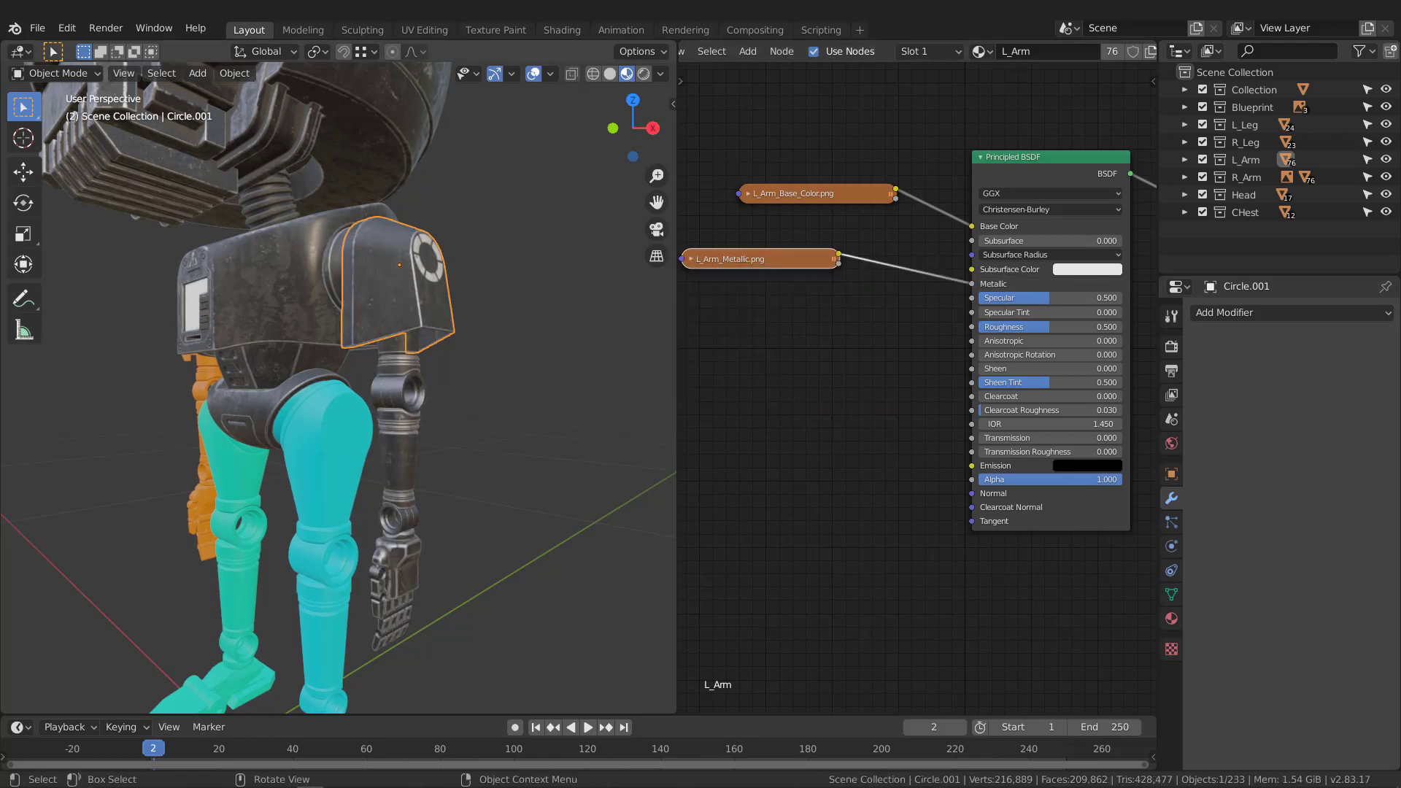
# Add L_Arm_Normal_OpenGL.png from the Textures folder to the L_Arm material and place it well below the L_Arm_Metallic.png node.
pyautogui.hotkey('alt', 'Tab')
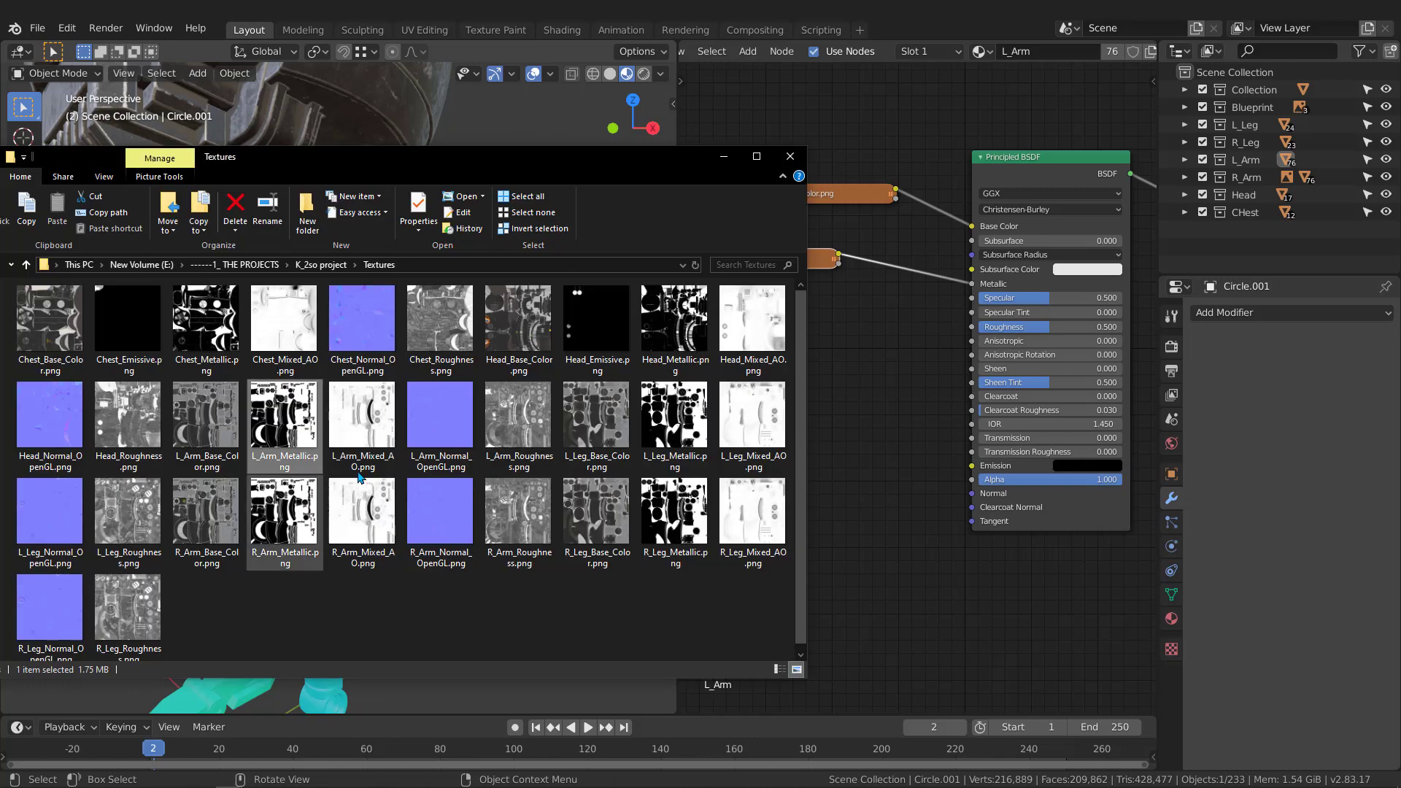
pyautogui.click(435, 449)
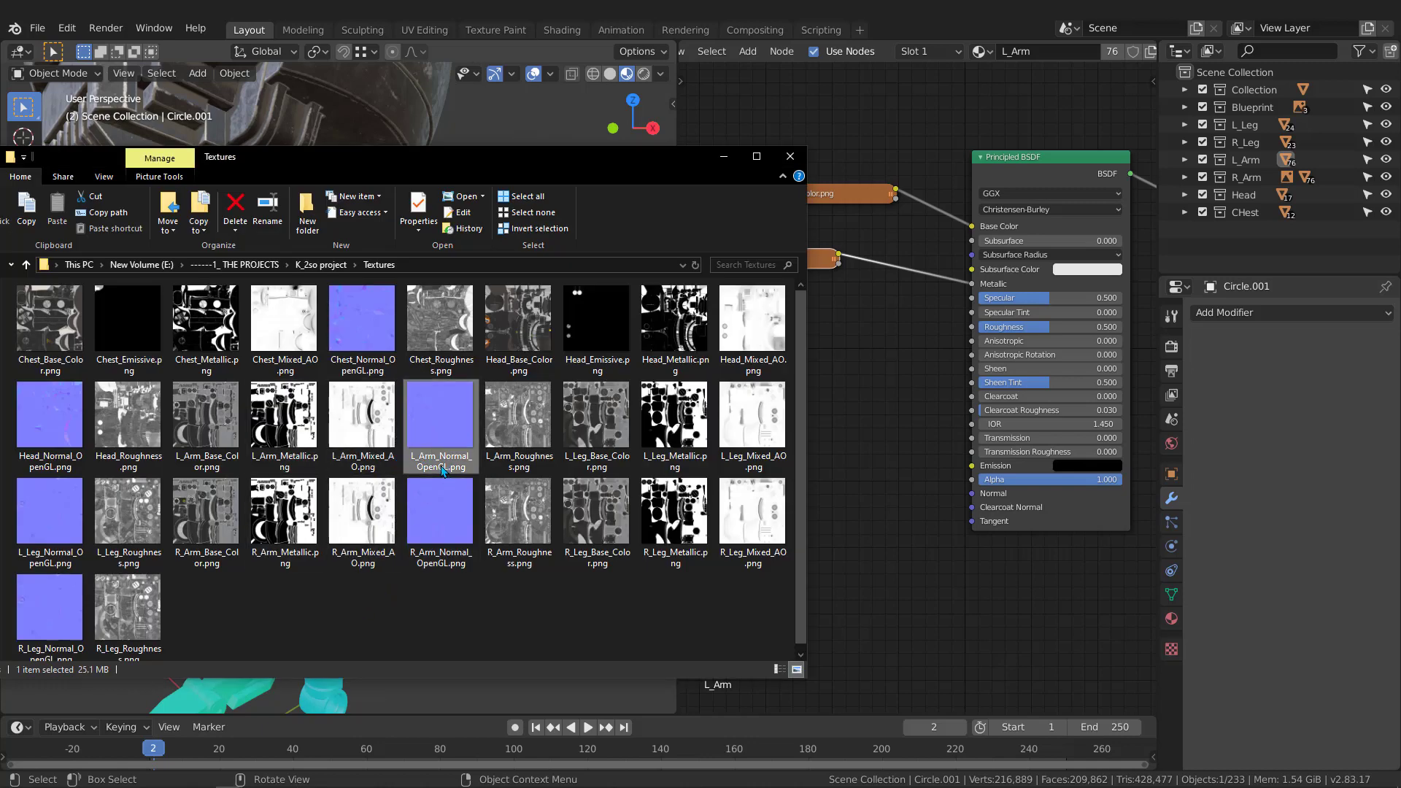
pyautogui.moveTo(429, 423); pyautogui.dragTo(847, 548)
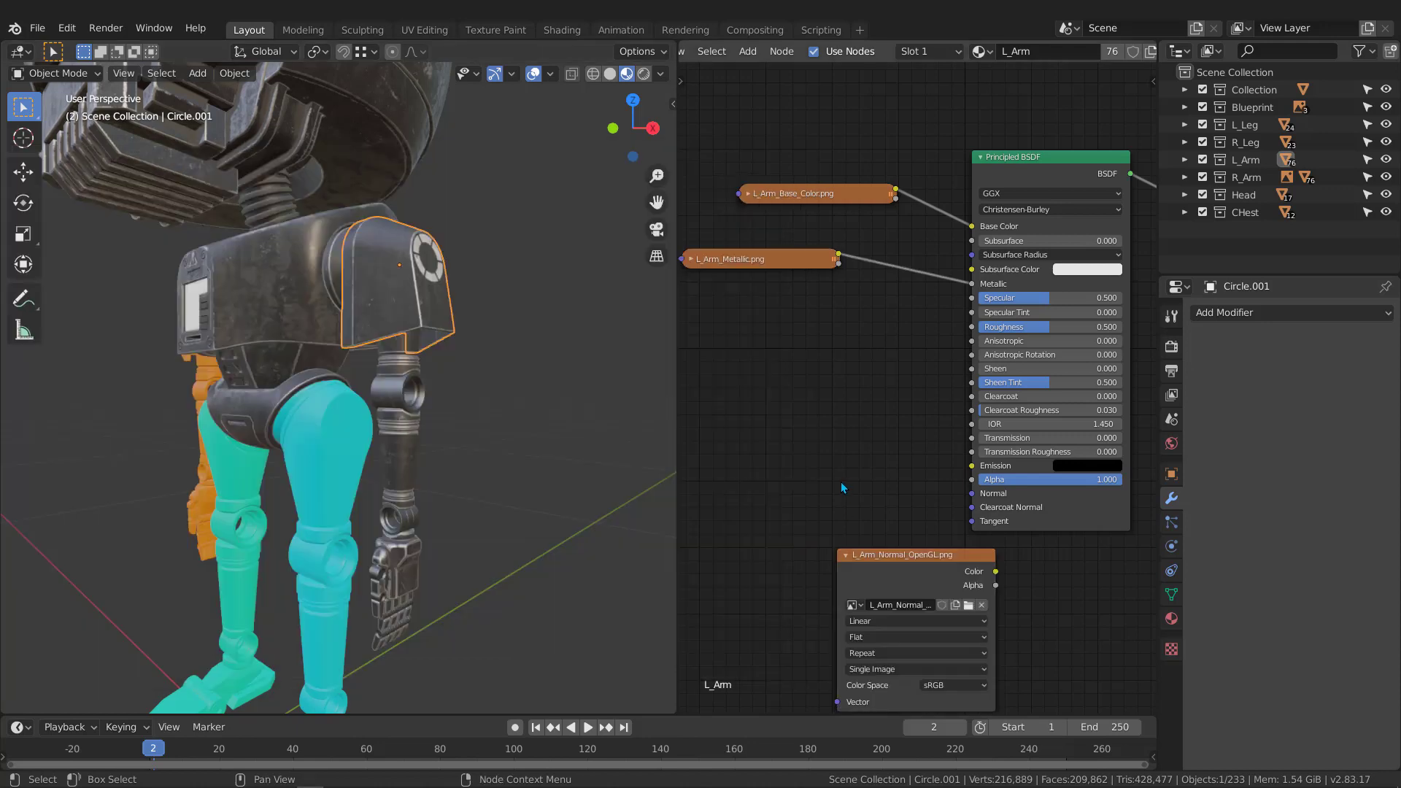
pyautogui.click(731, 479)
pyautogui.moveTo(782, 605); pyautogui.dragTo(817, 515, button='middle')
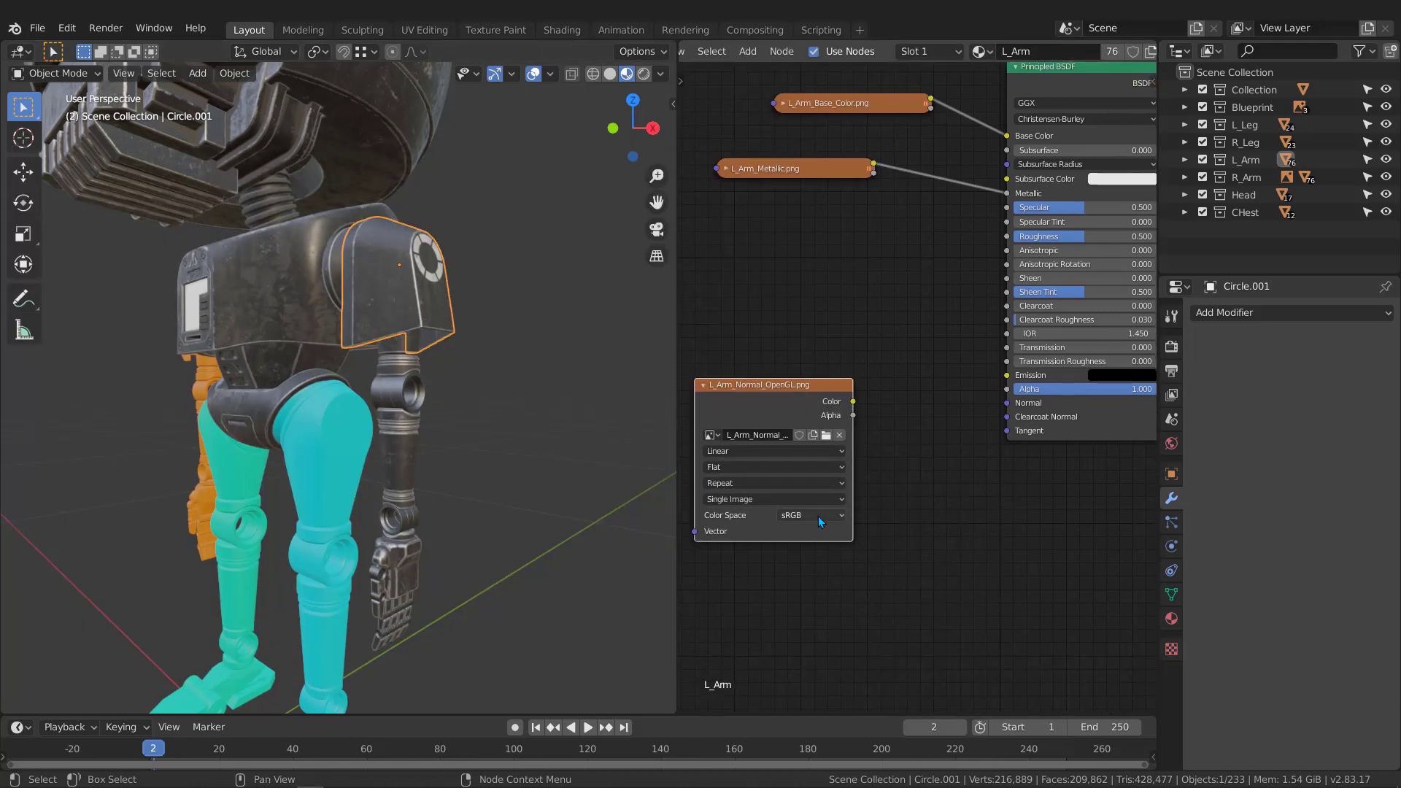
# Set the L_Arm_Normal_OpenGL.png node's color space to Non-Color and connect its Color to the Principled BSDF's Normal input.
pyautogui.click(818, 515)
pyautogui.click(806, 574)
pyautogui.moveTo(852, 402); pyautogui.dragTo(1007, 403)
# Insert a Normal Map node into the link between L_Arm_Normal_OpenGL.png and the Principled BSDF's Normal input.
pyautogui.hotkey('shift', 'a')
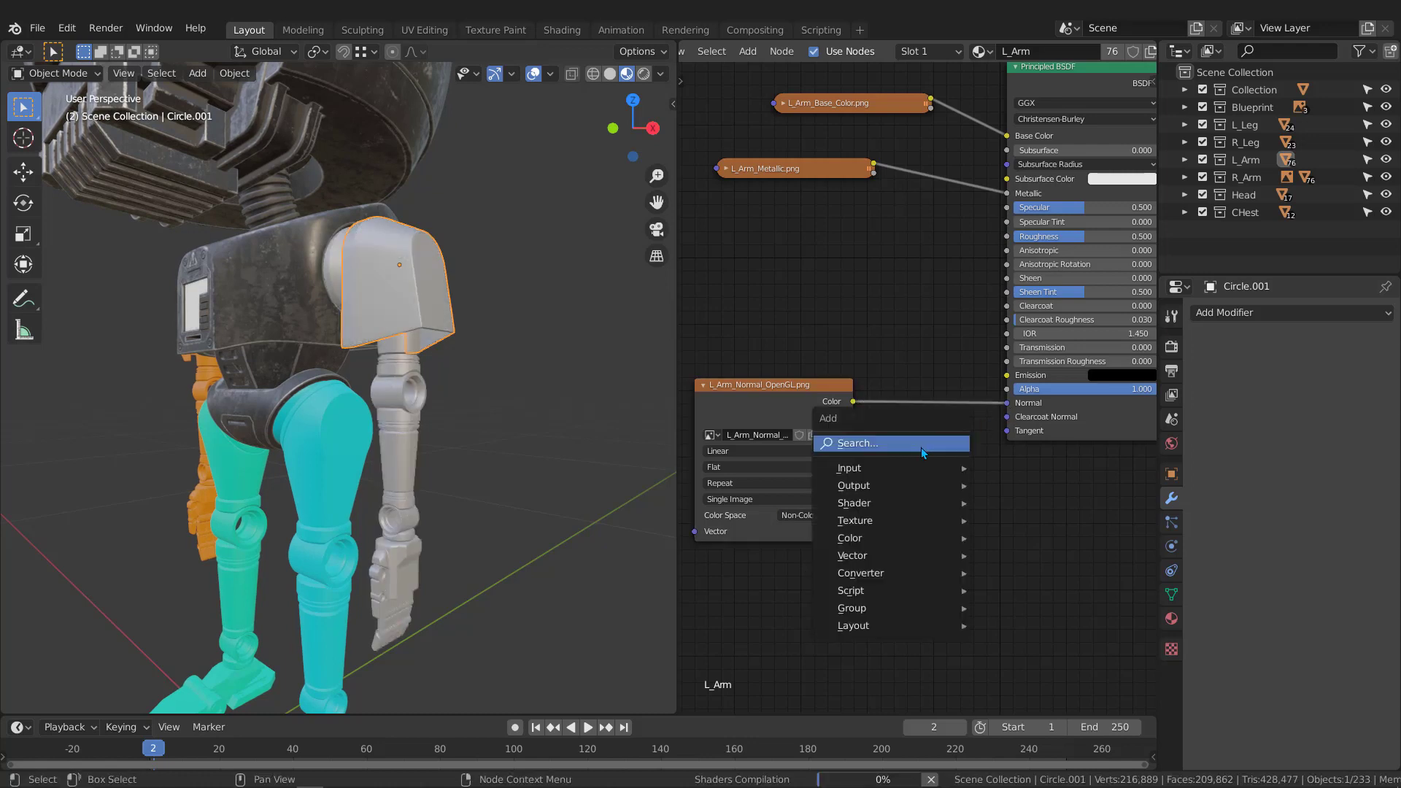
pyautogui.click(921, 447)
pyautogui.write('ma')
pyautogui.press('BackSpace')
pyautogui.press('BackSpace')
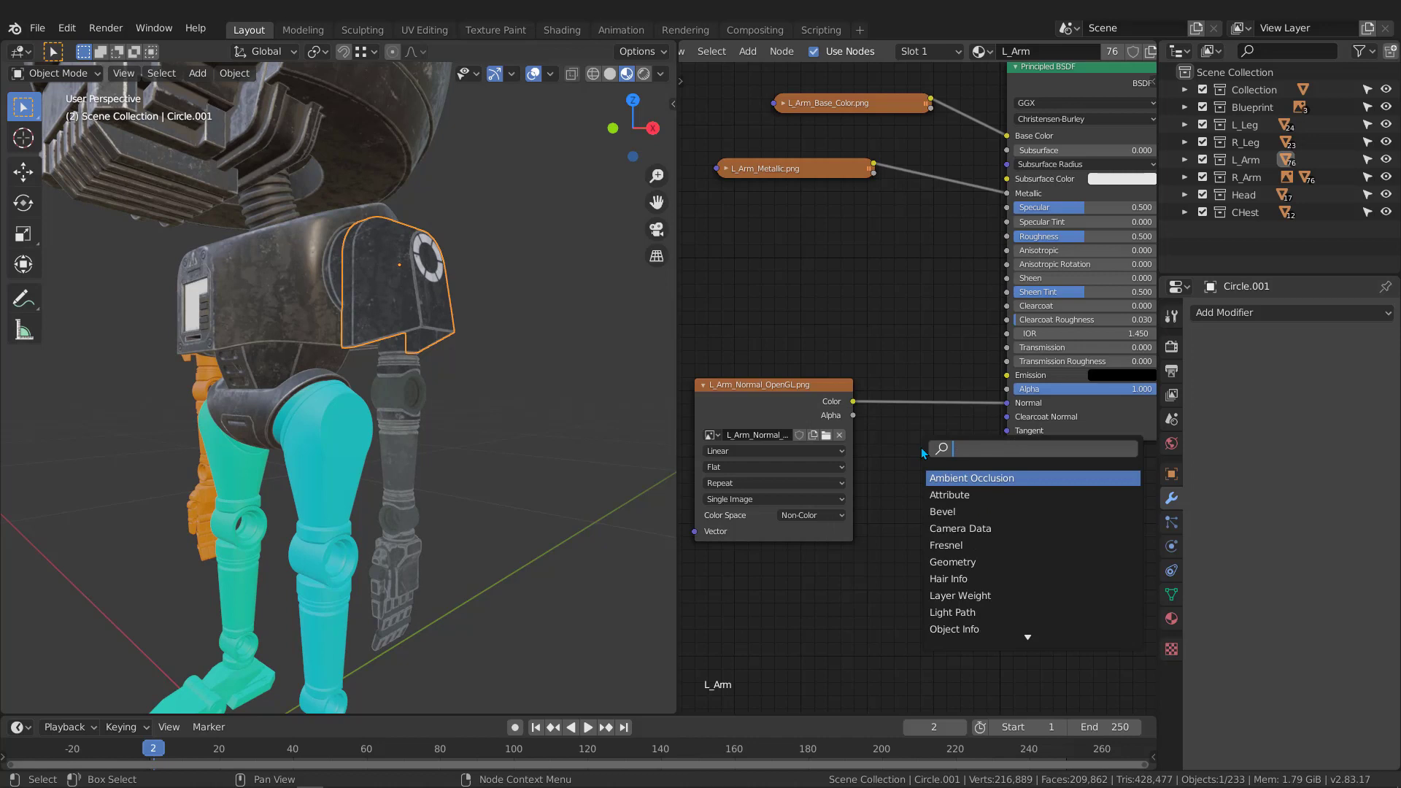
pyautogui.write('nor')
pyautogui.press('Down')
pyautogui.press('Return')
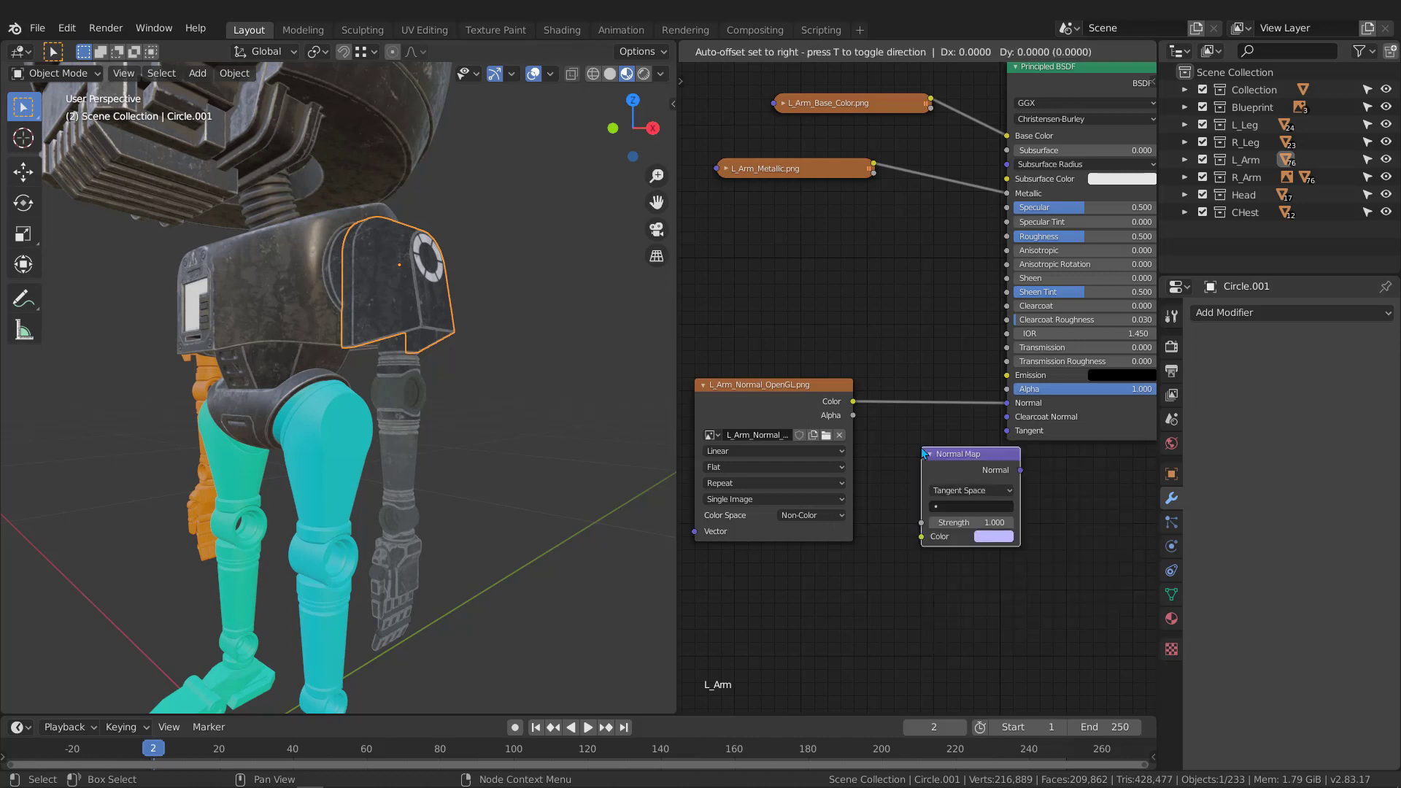
pyautogui.click(906, 385)
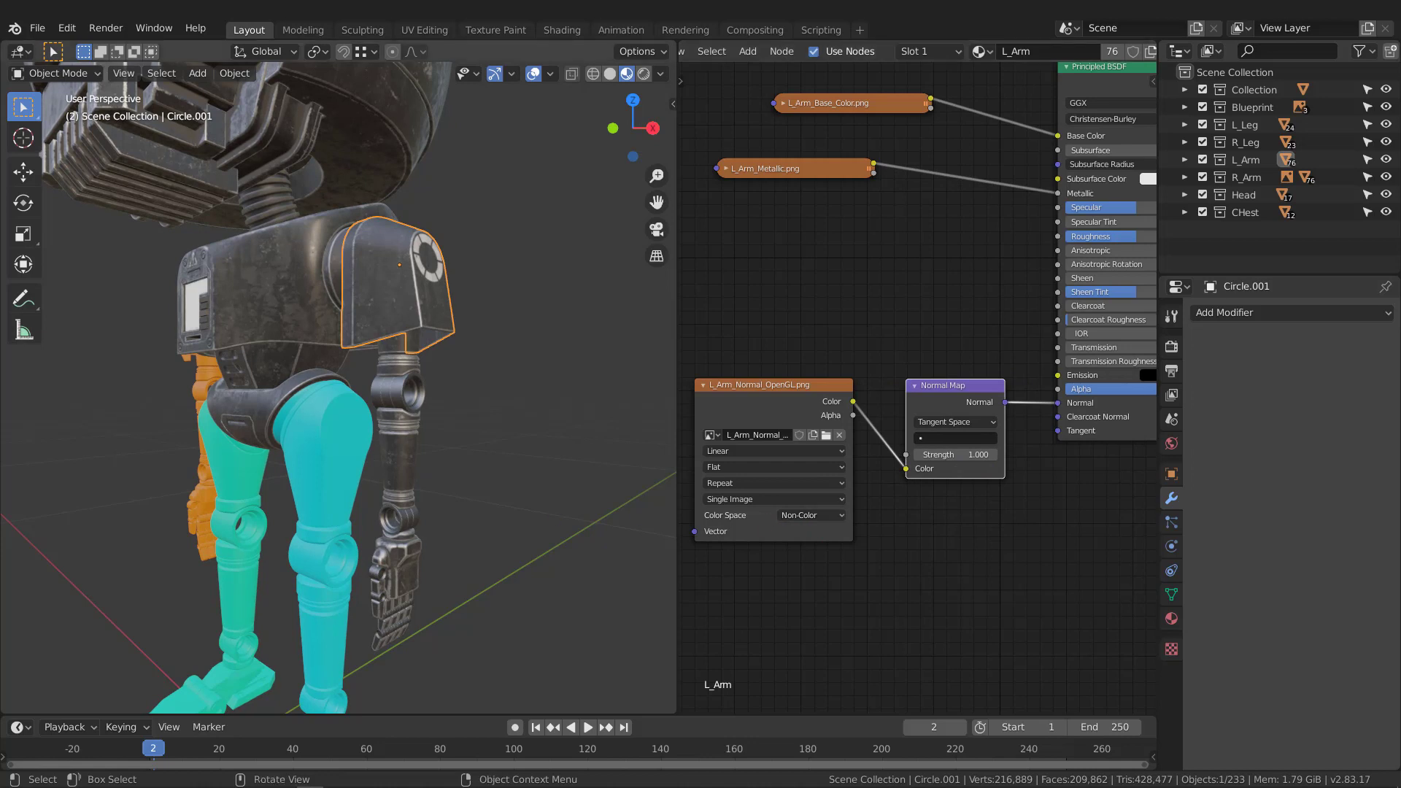
# Add L_Arm_Roughness.png from the Textures folder to the L_Arm material and place it between the metallic and normal image nodes.
pyautogui.hotkey('alt', 'Tab')
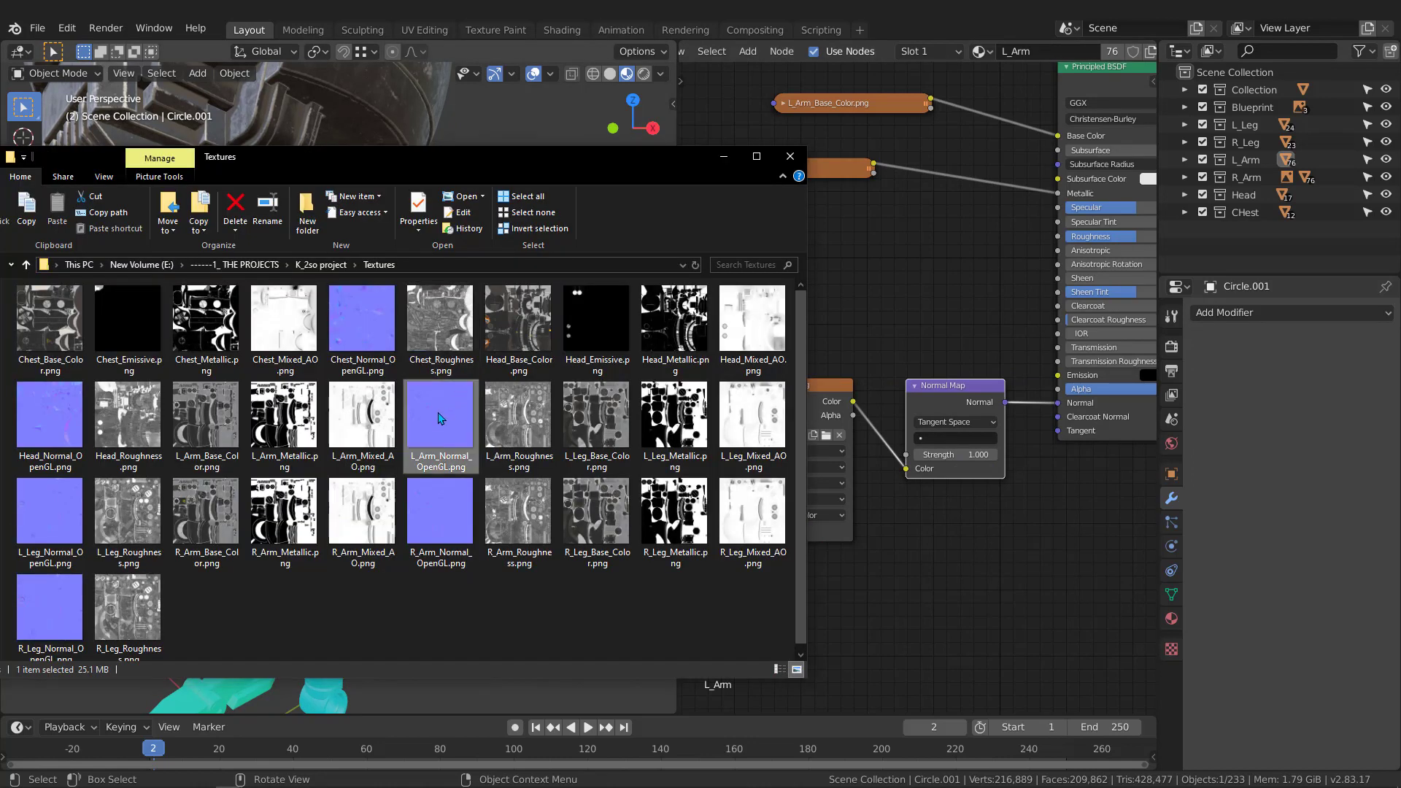
pyautogui.click(515, 427)
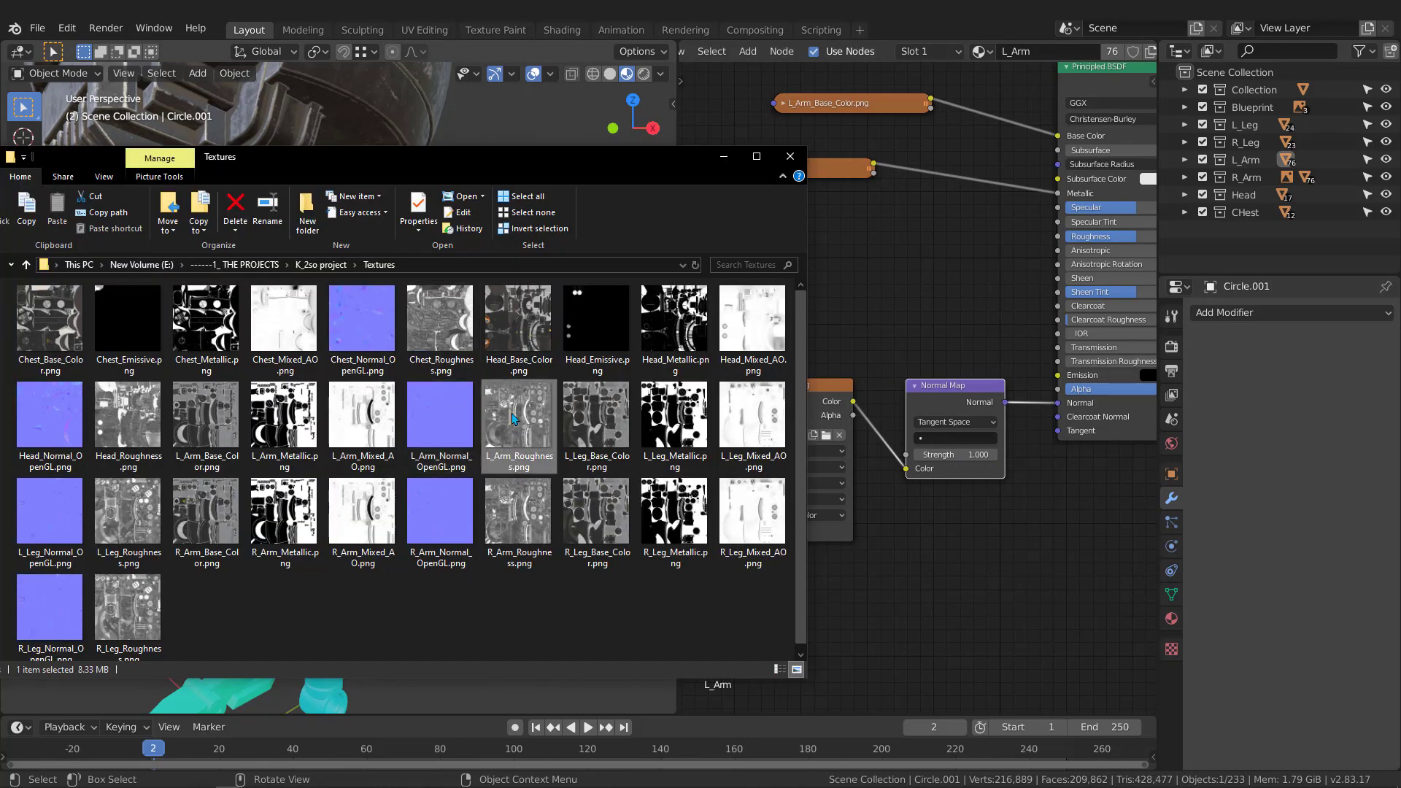
pyautogui.moveTo(514, 418); pyautogui.dragTo(911, 340)
pyautogui.moveTo(896, 234); pyautogui.dragTo(896, 234)
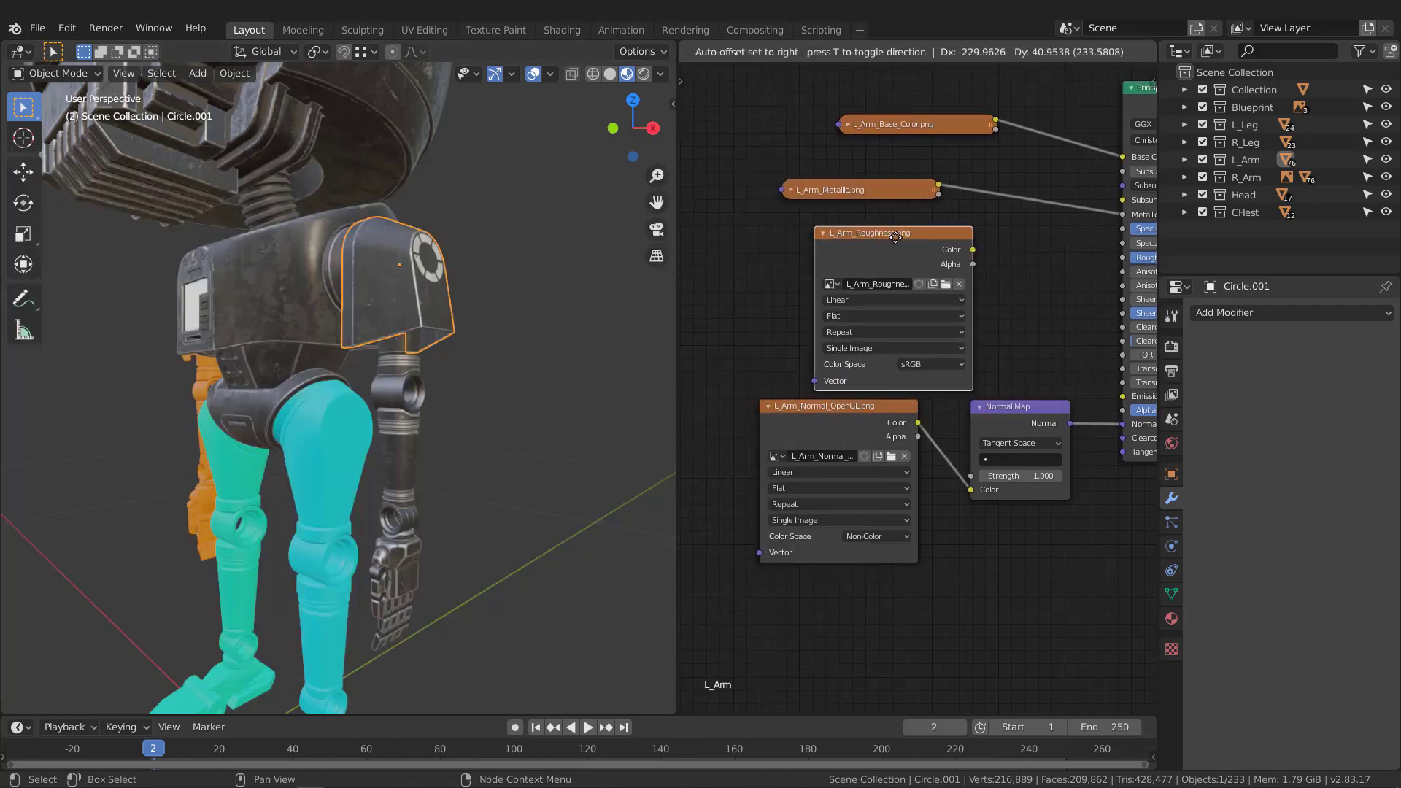
pyautogui.click(894, 236)
# Connect L_Arm_Roughness.png as Non-Color data to the Principled BSDF's Roughness input and collapse its node.
pyautogui.click(926, 361)
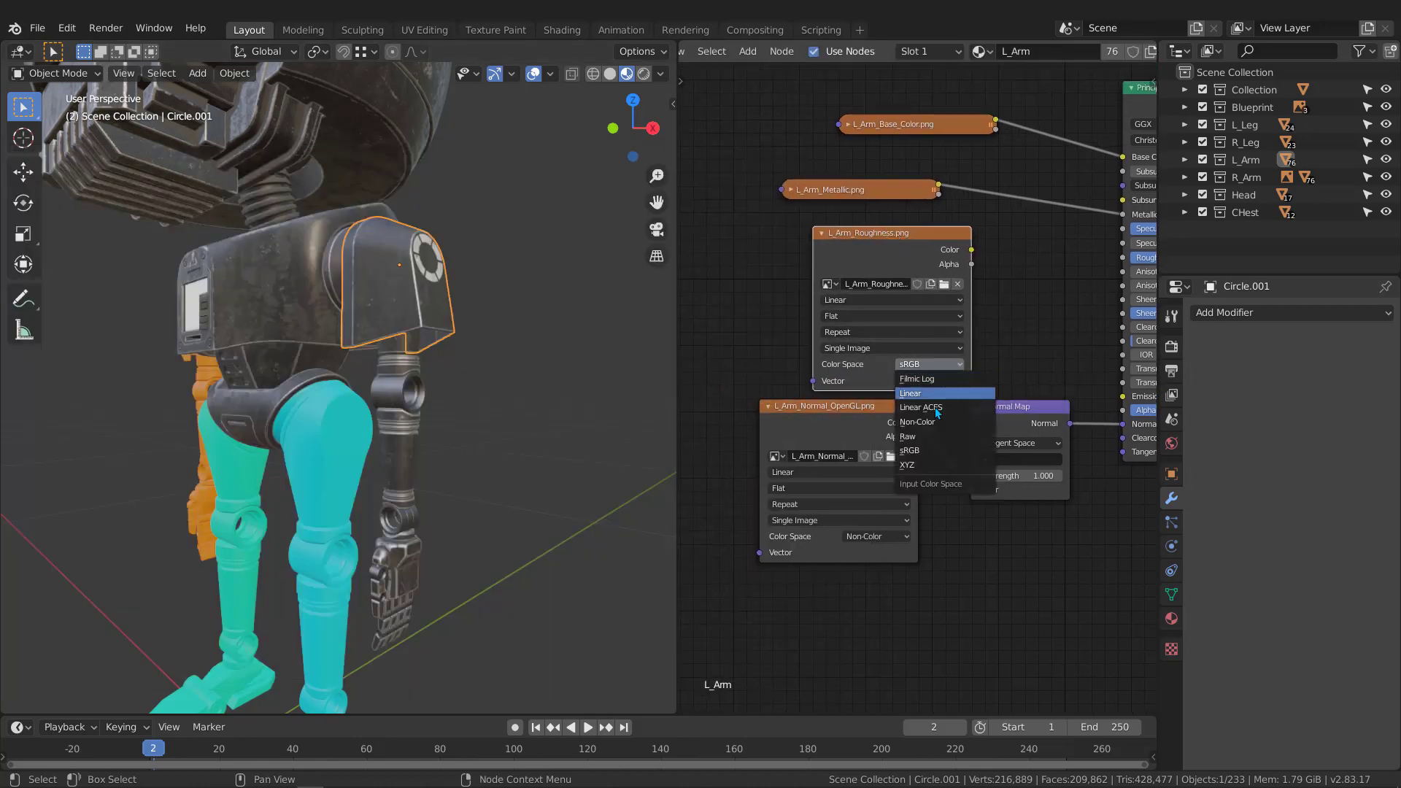
pyautogui.click(928, 418)
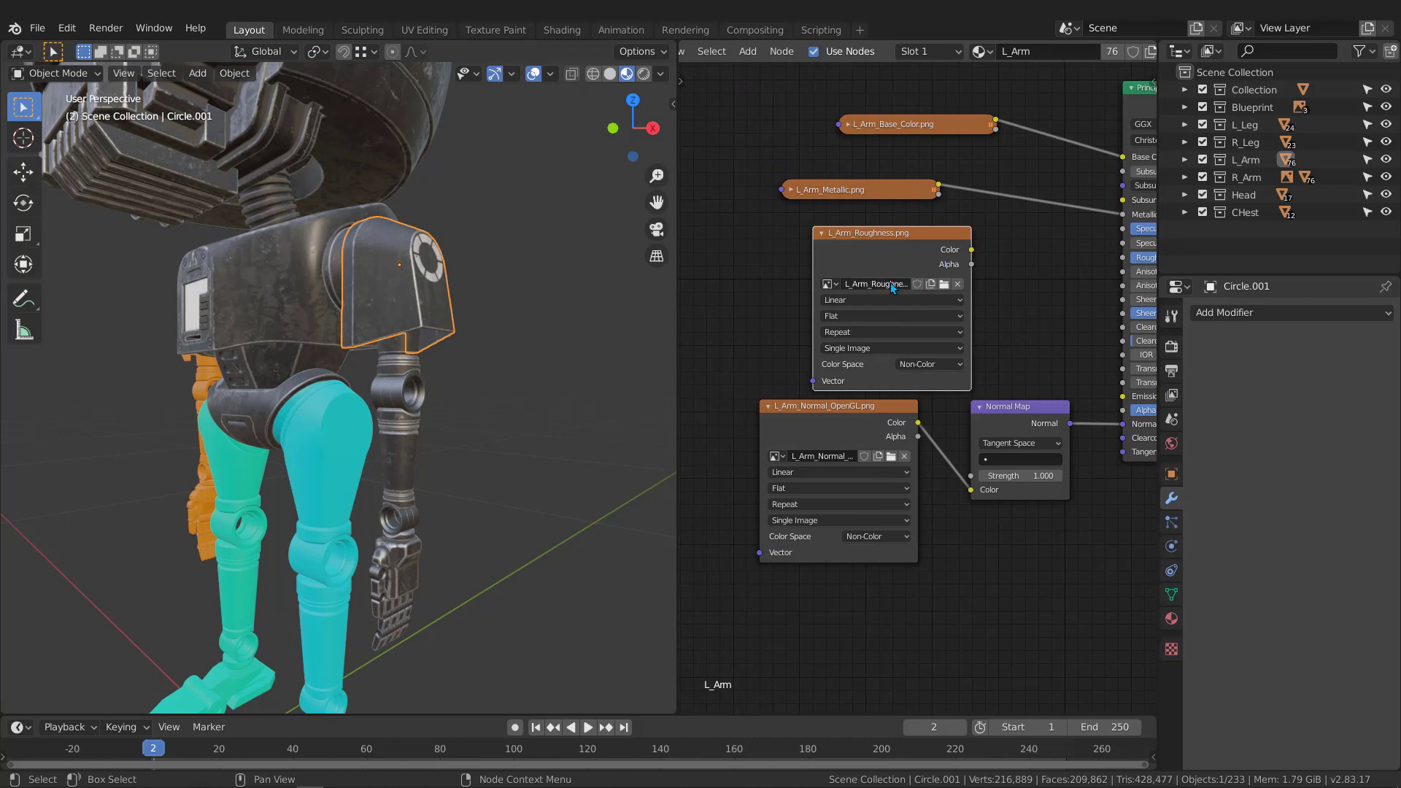
pyautogui.moveTo(914, 239); pyautogui.dragTo(741, 311, button='middle')
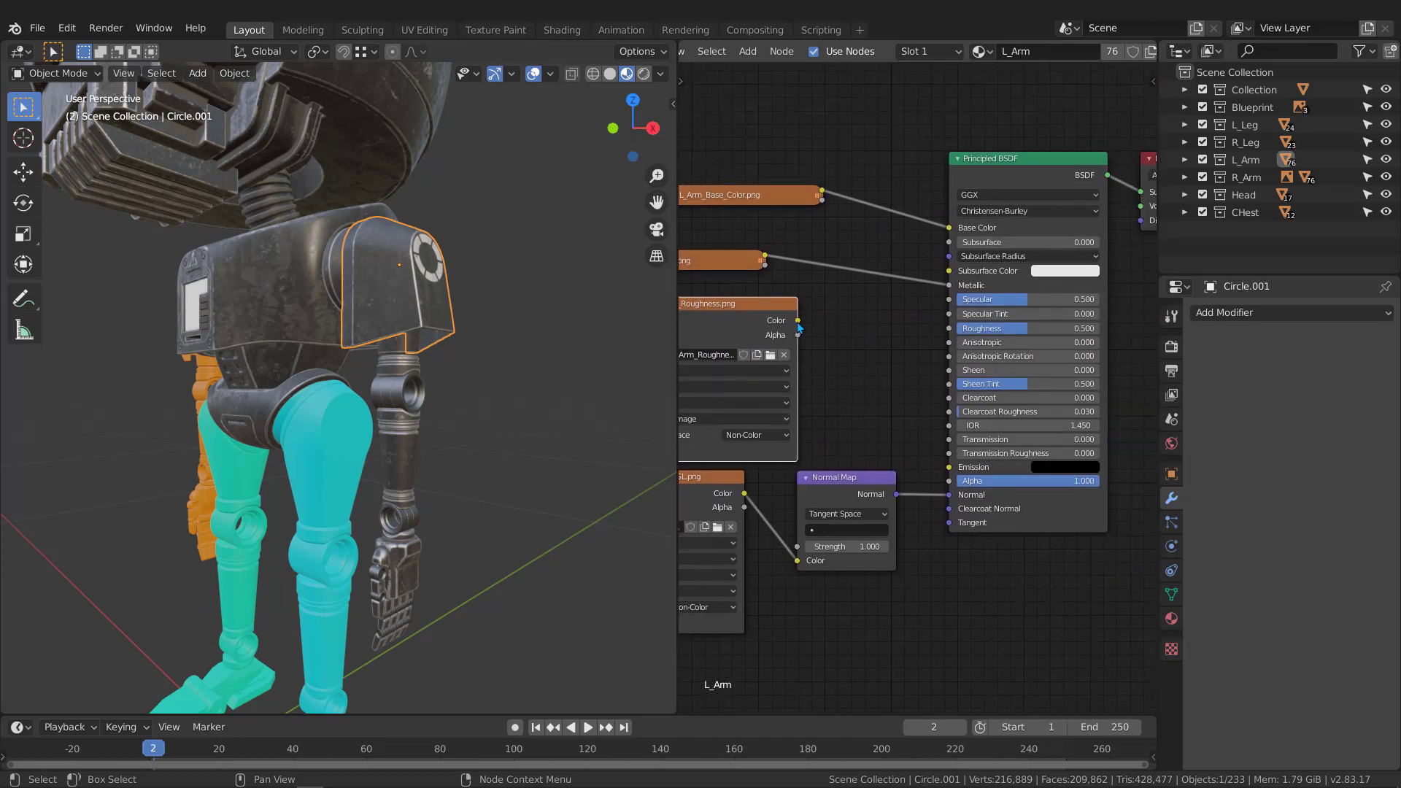
pyautogui.moveTo(799, 322); pyautogui.dragTo(949, 328)
pyautogui.scroll(-1, 859, 302)
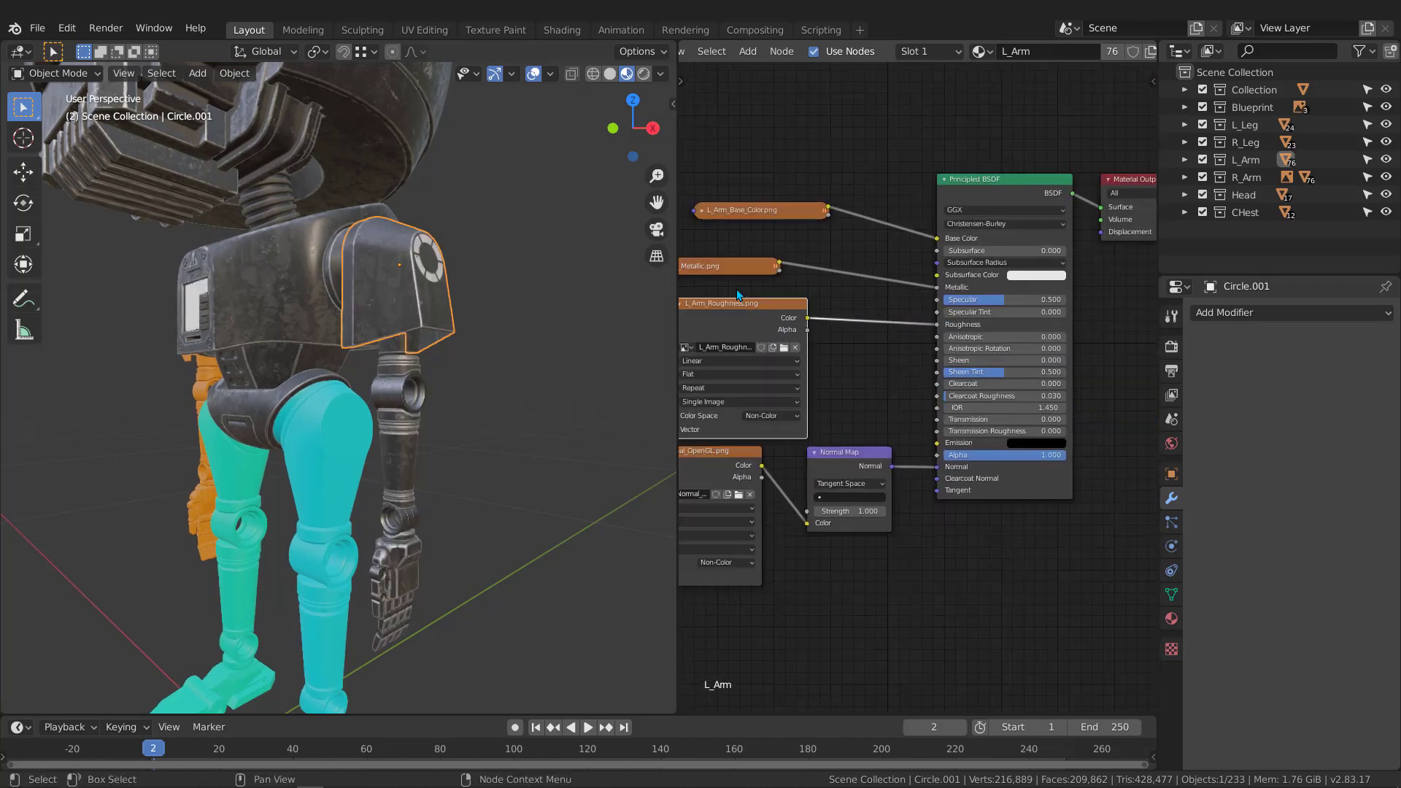
pyautogui.moveTo(738, 294); pyautogui.dragTo(816, 290, button='middle')
pyautogui.click(757, 308)
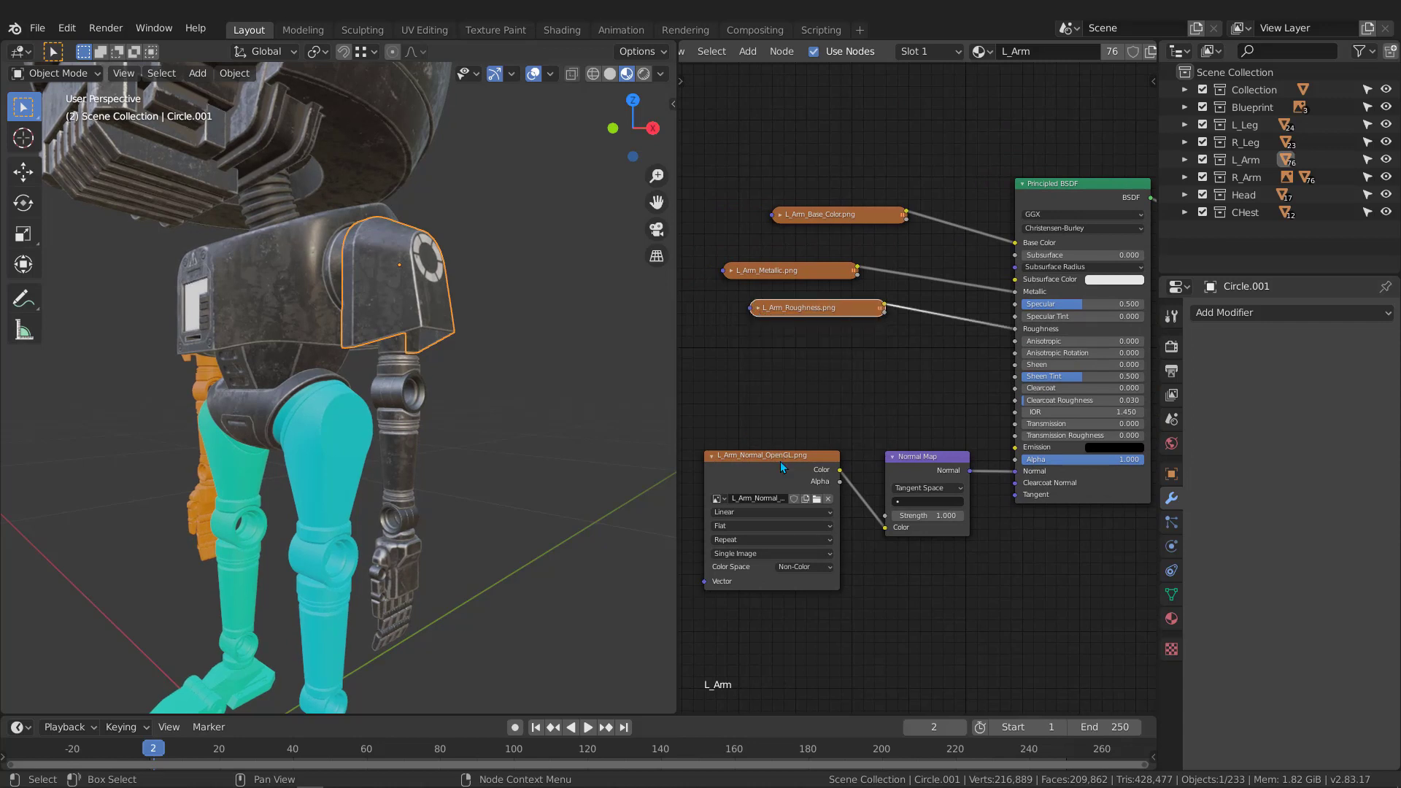
# Collapse the L_Arm_Normal_OpenGL.png image node.
pyautogui.click(715, 456)
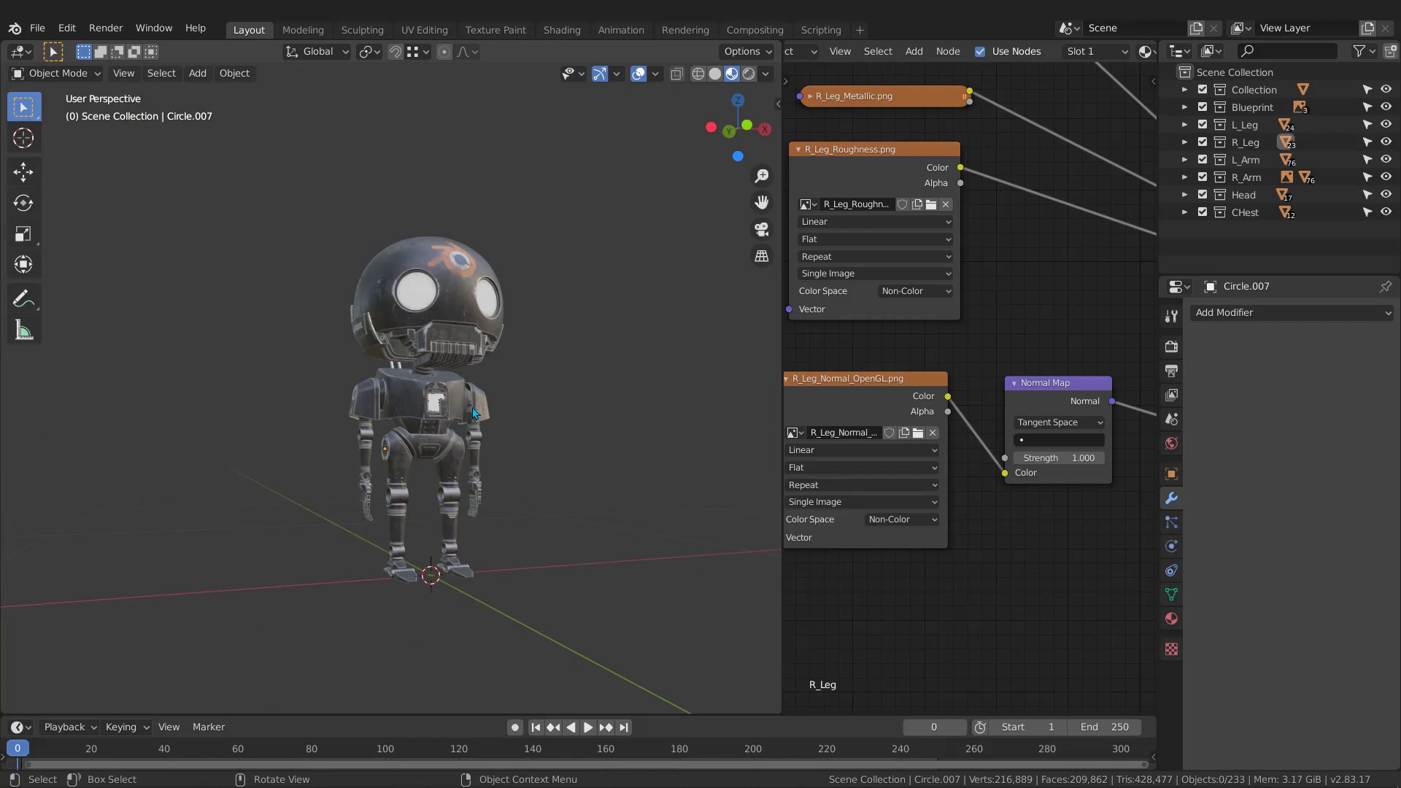
# Widen the 3D viewport and add a mesh plane at the origin beneath the robot.
pyautogui.scroll(-3, 418, 409)
pyautogui.scroll(5, 438, 404)
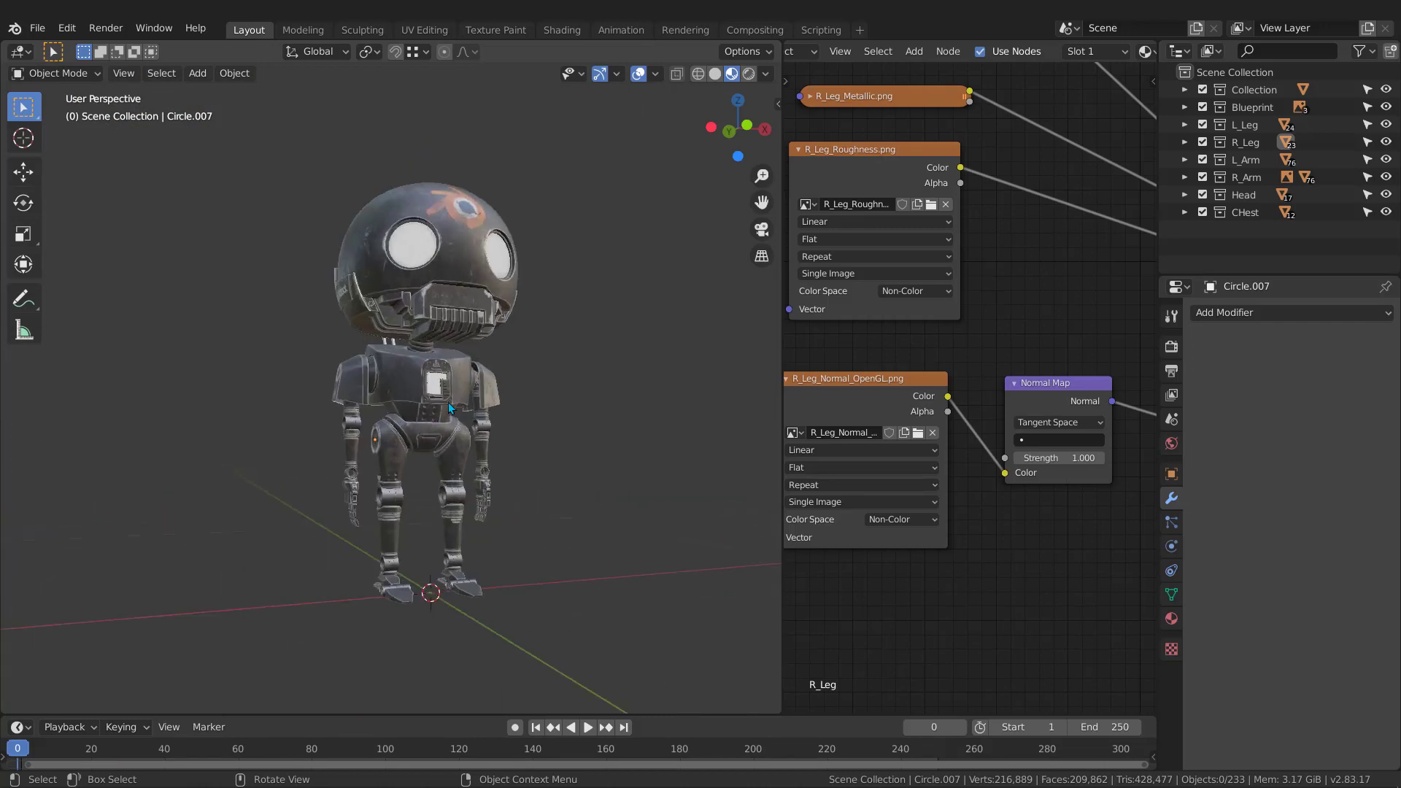
pyautogui.moveTo(448, 401); pyautogui.dragTo(423, 404, button='middle')
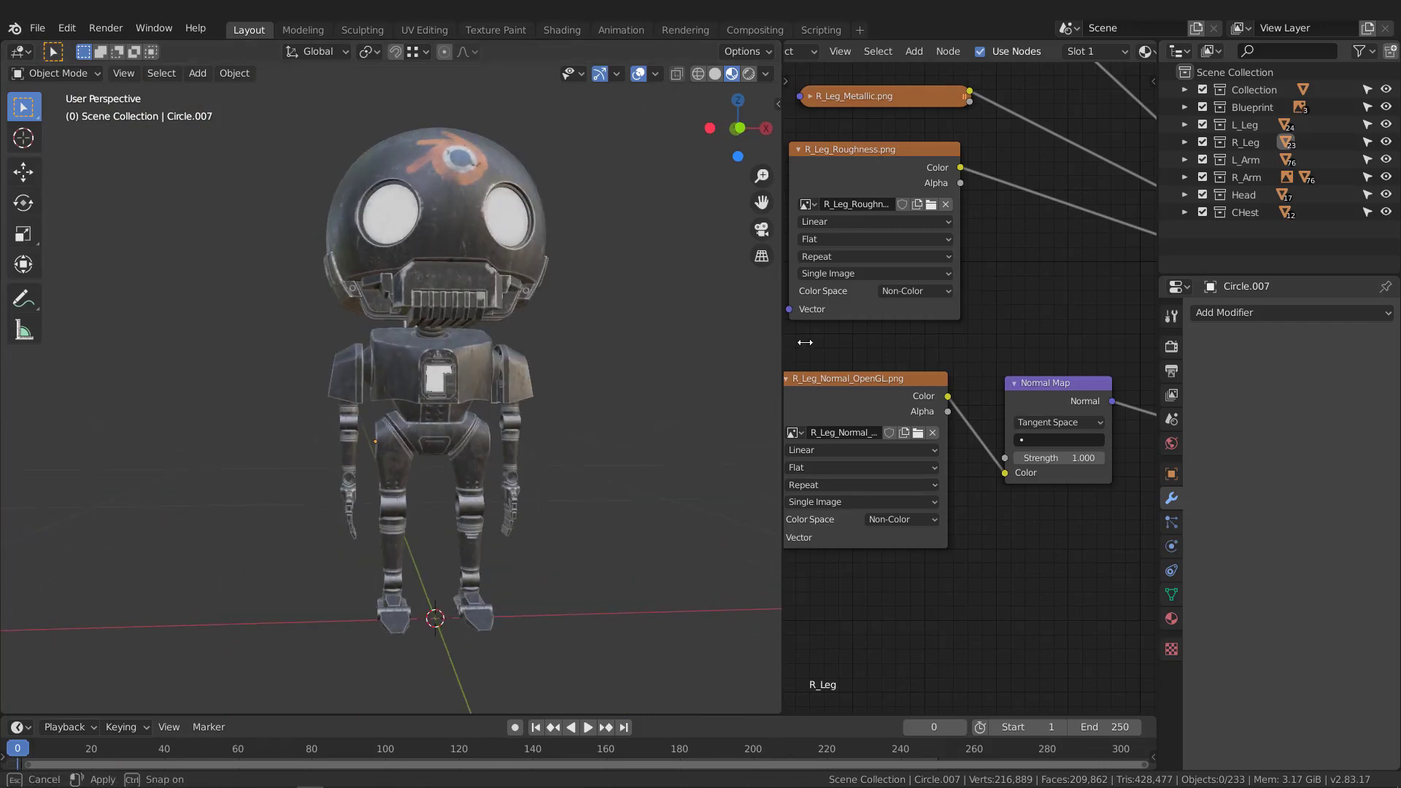
pyautogui.moveTo(779, 349); pyautogui.dragTo(971, 349)
pyautogui.scroll(-3, 530, 483)
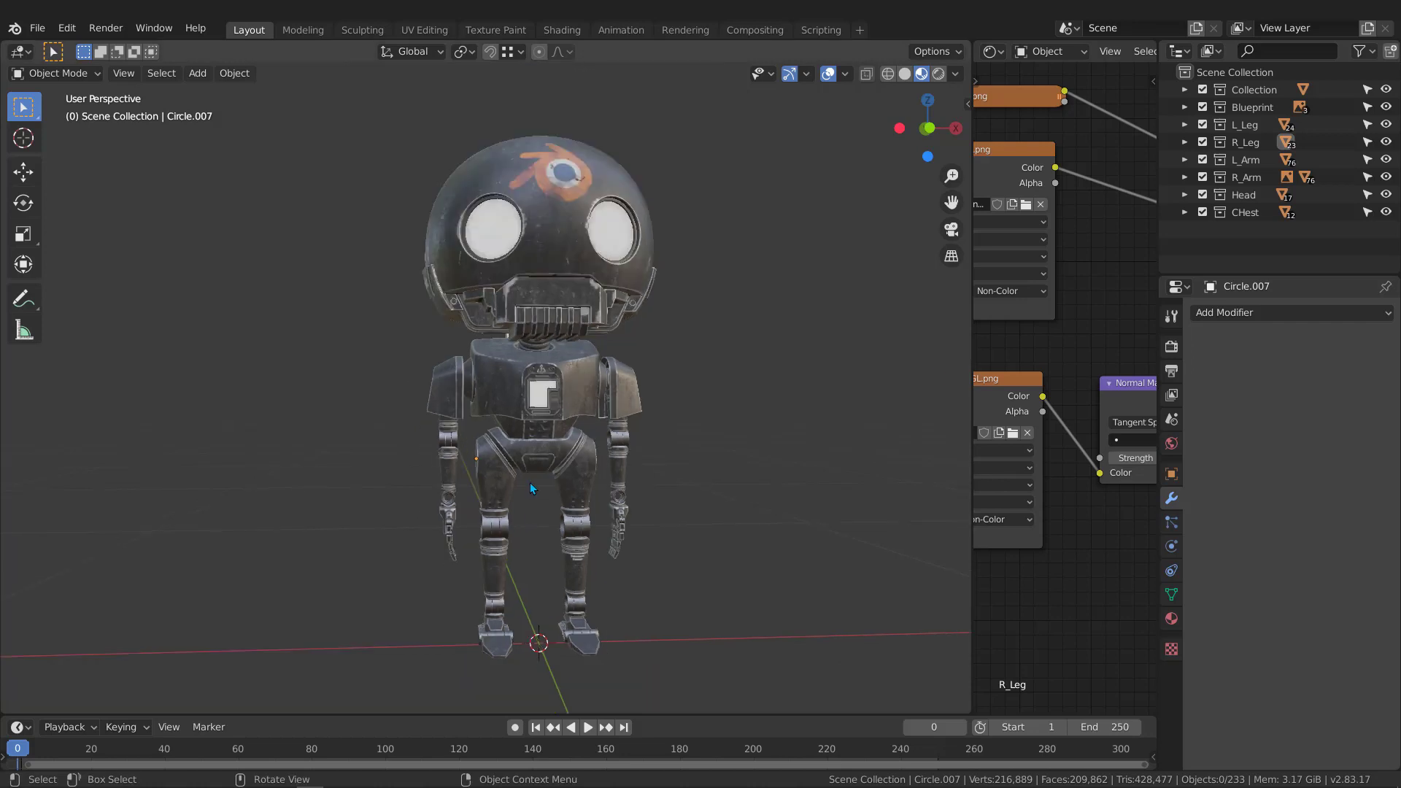
pyautogui.hotkey('shift', 'a')
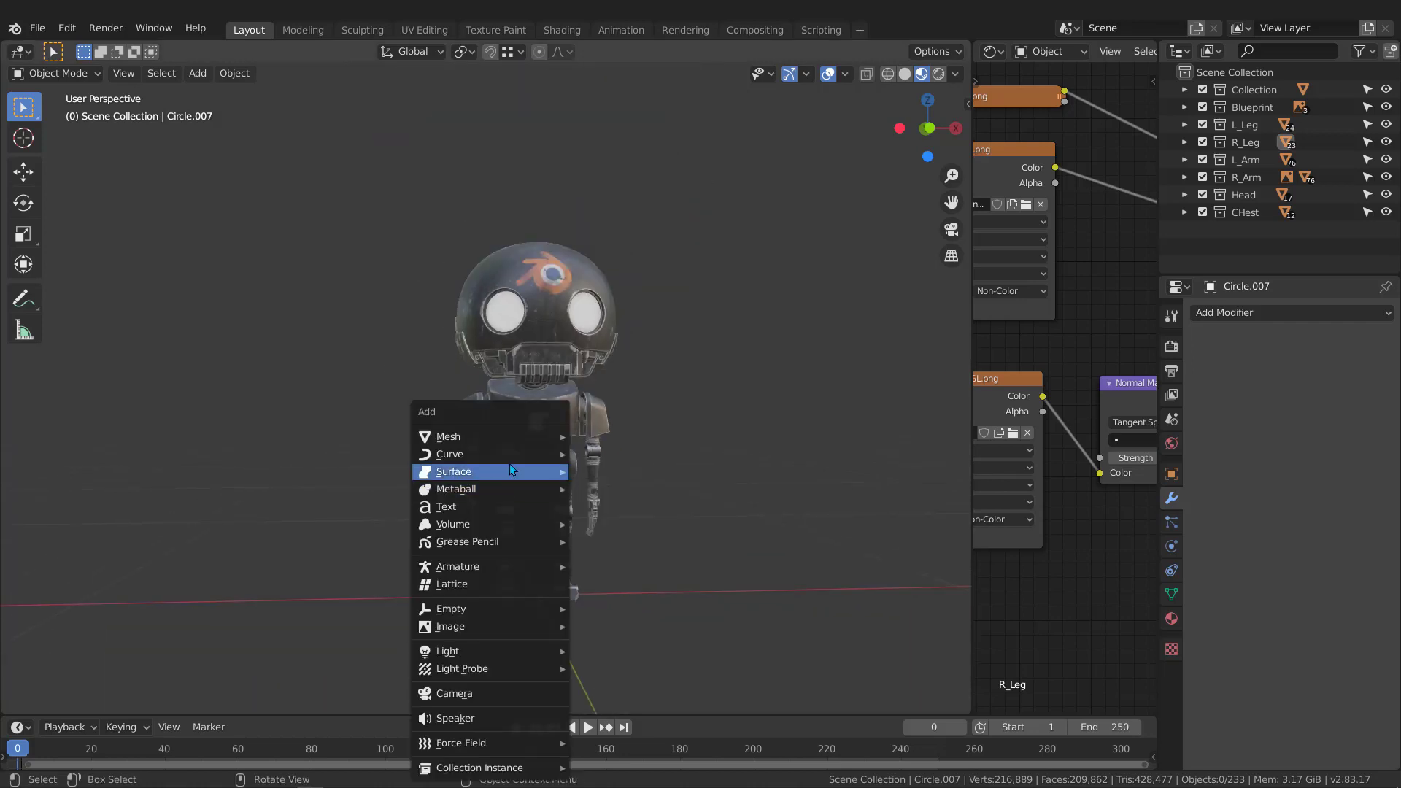
pyautogui.moveTo(488, 438)
pyautogui.click(609, 436)
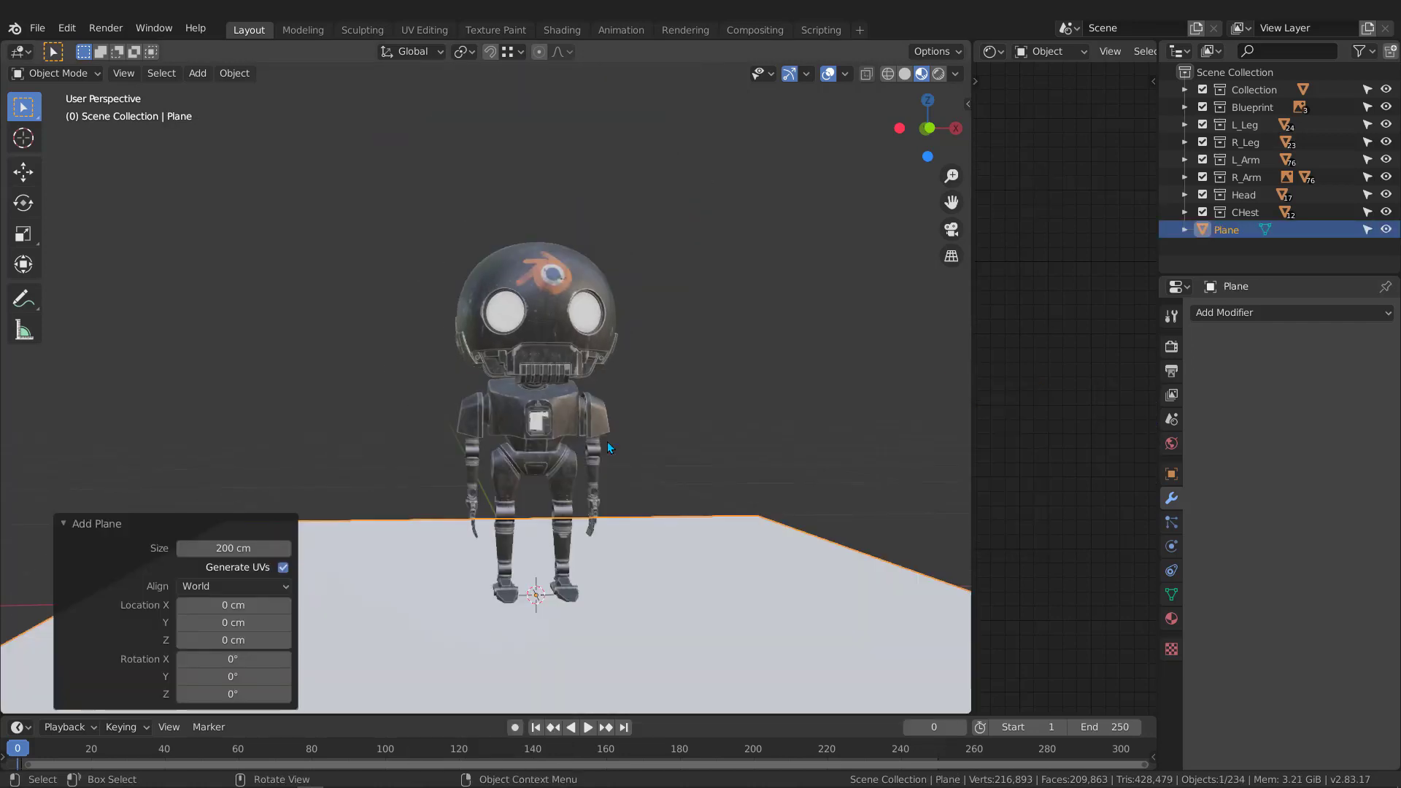
# Scale the plane up into a large floor around the robot and apply its scale.
pyautogui.scroll(-4, 607, 440)
pyautogui.scroll(-1, 523, 466)
pyautogui.moveTo(587, 574); pyautogui.dragTo(637, 592, button='middle')
pyautogui.press('s')
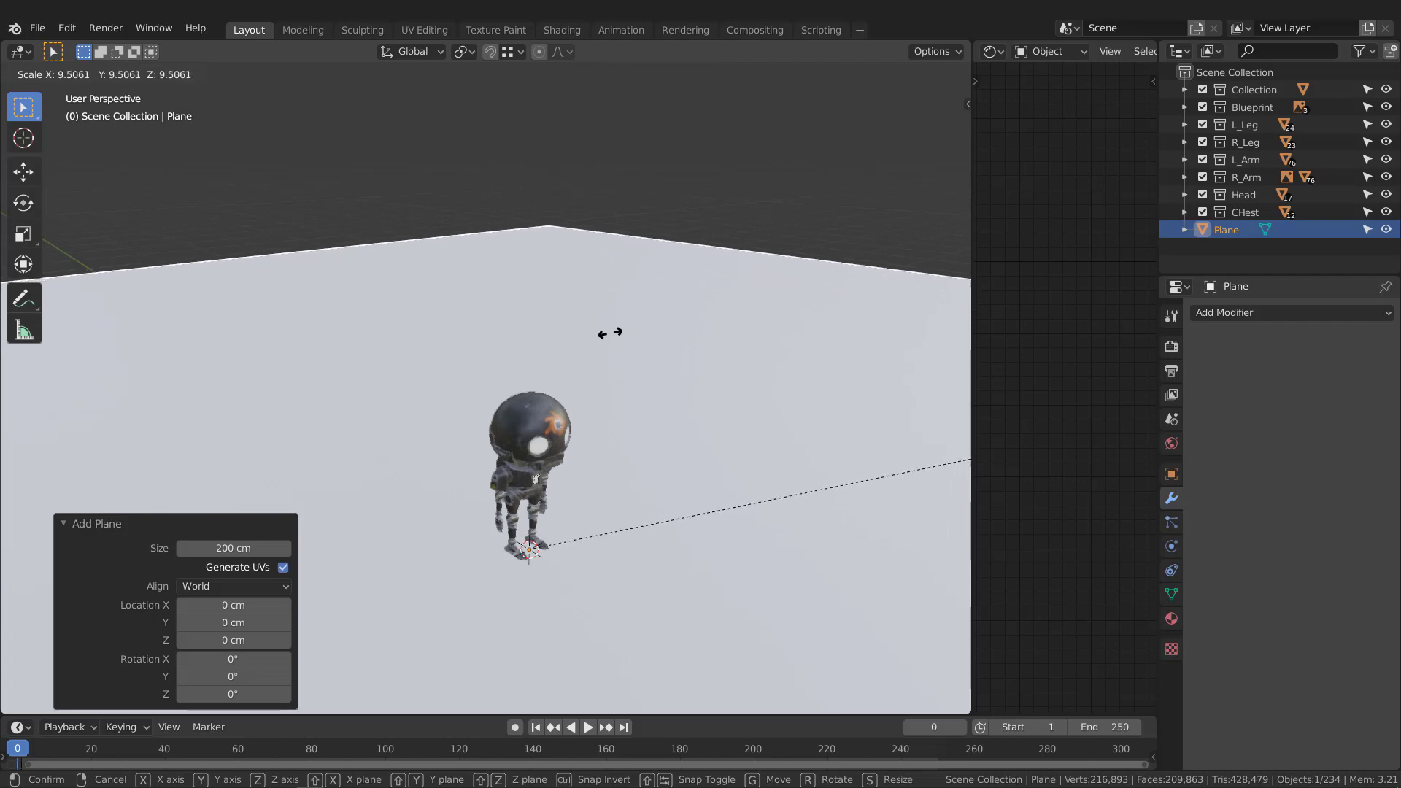
pyautogui.click(726, 275)
pyautogui.scroll(-2, 633, 299)
pyautogui.moveTo(594, 390)
pyautogui.mouseDown(button='middle')
pyautogui.moveTo(544, 394)
pyautogui.moveTo(602, 392)
pyautogui.mouseUp(button='middle')
pyautogui.hotkey('ctrl', 'a')
pyautogui.click(459, 222)
# Enlarge the node editor, create a new material for the plane and name it Ground.
pyautogui.scroll(5, 600, 387)
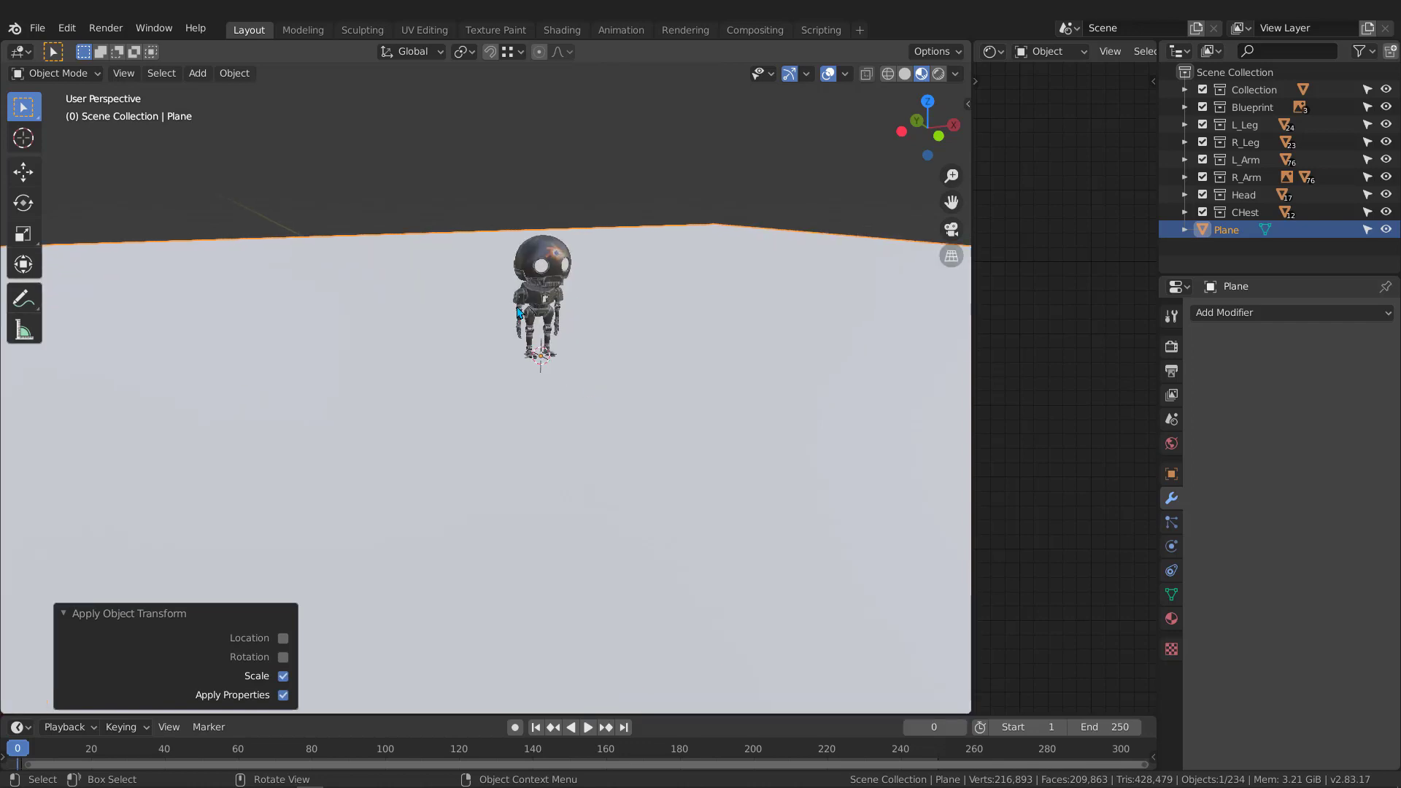
pyautogui.keyDown('shift'); pyautogui.moveTo(499, 404); pyautogui.dragTo(483, 510, button='middle'); pyautogui.keyUp('shift')
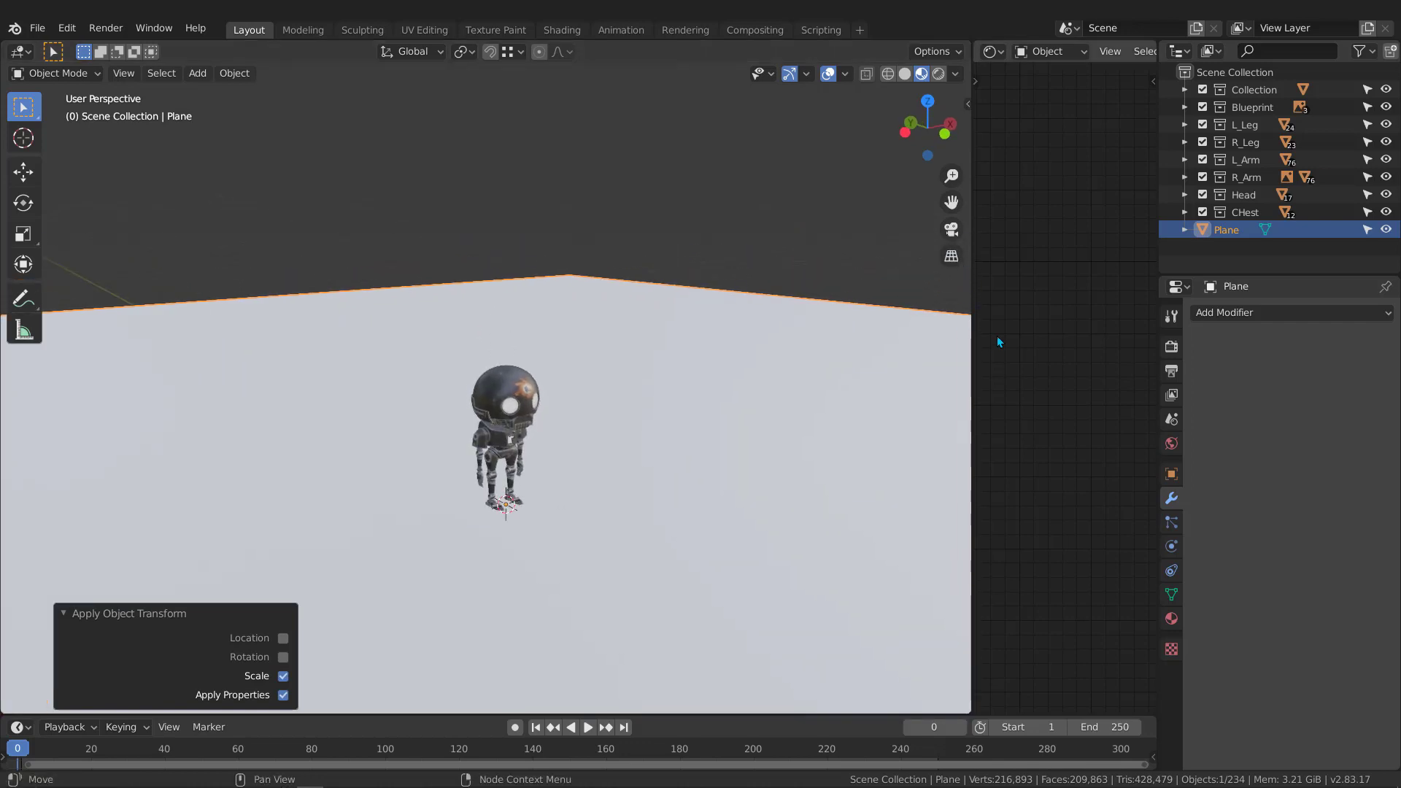
pyautogui.moveTo(974, 332); pyautogui.dragTo(703, 331)
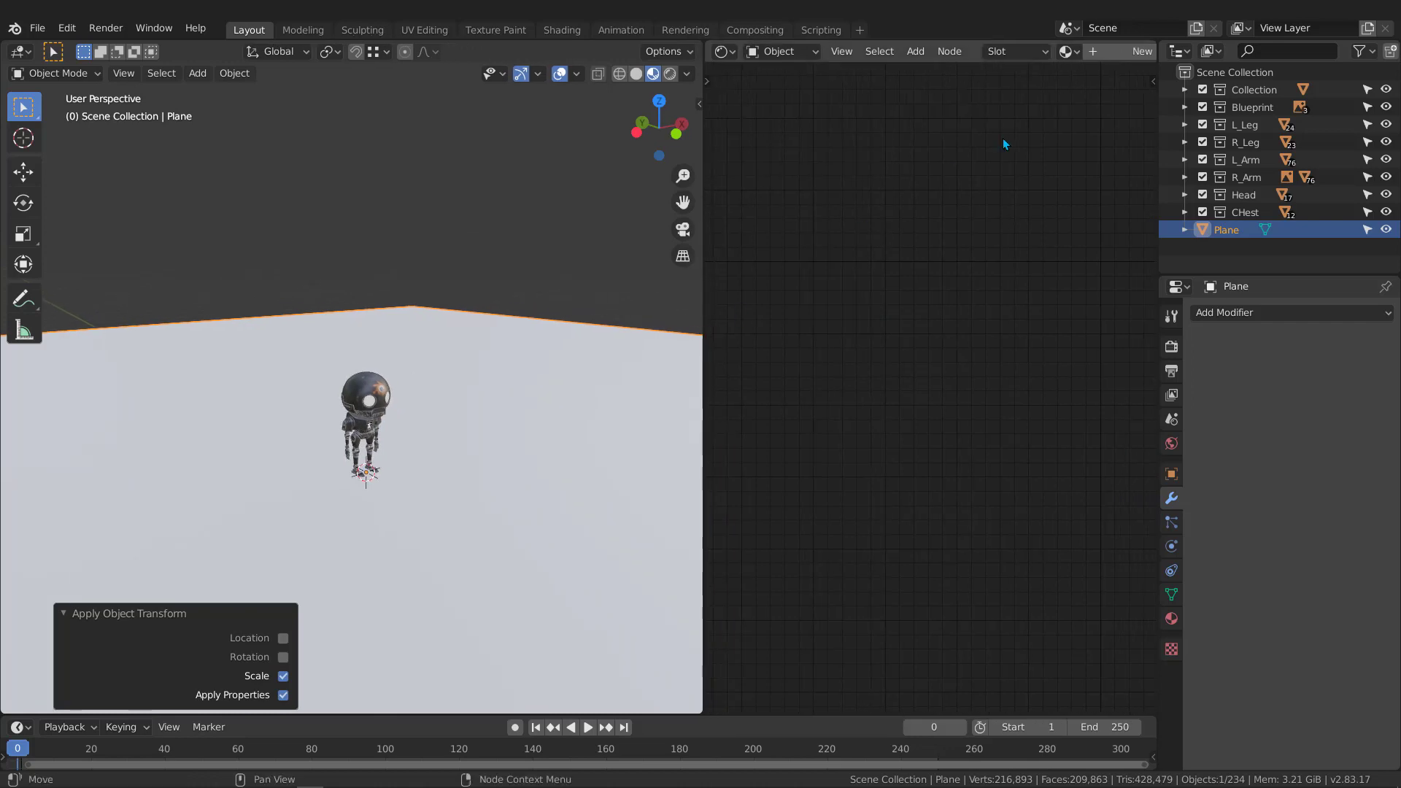
pyautogui.click(1112, 56)
pyautogui.moveTo(1039, 159); pyautogui.dragTo(881, 238, button='middle')
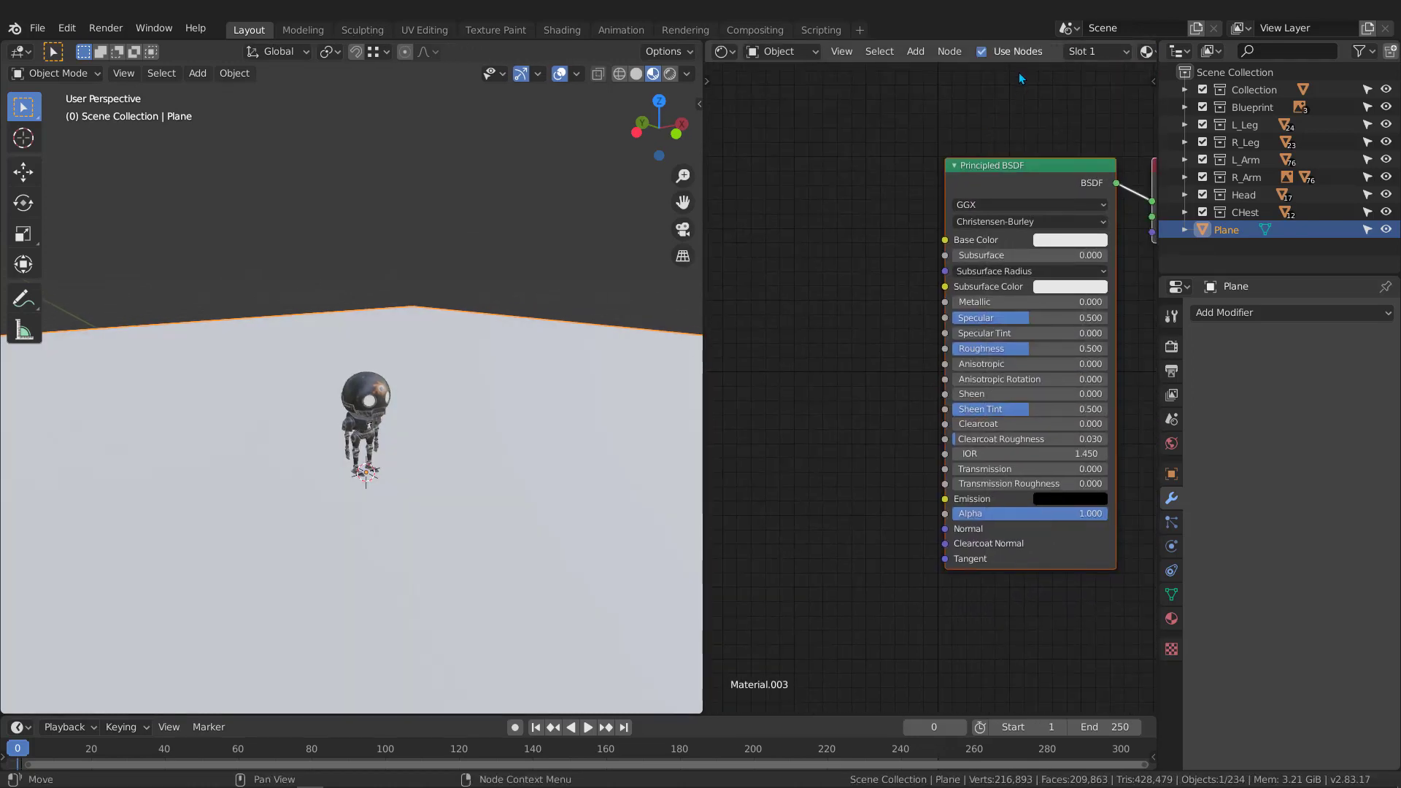
pyautogui.scroll(-5, 788, 55)
pyautogui.click(962, 52)
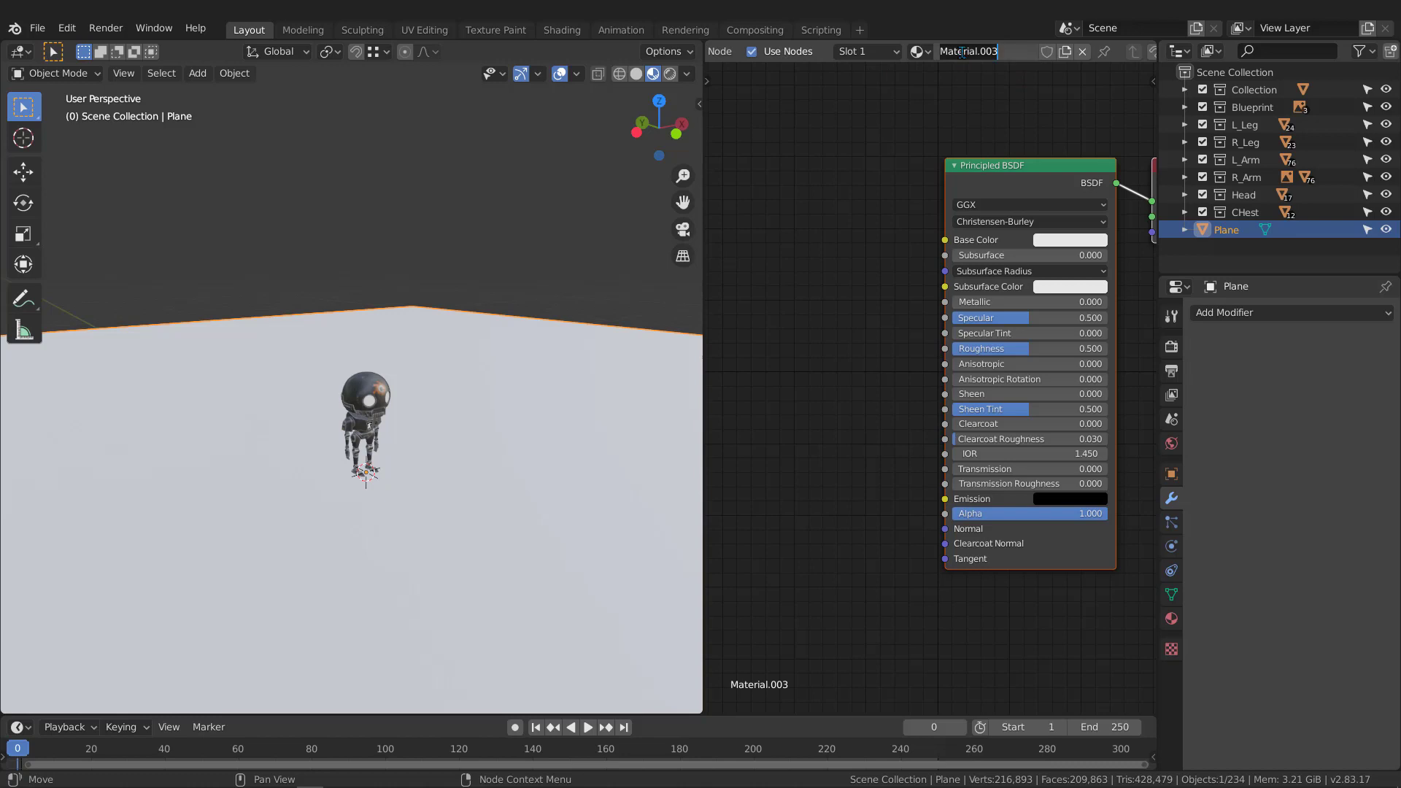
pyautogui.write('Ground')
pyautogui.press('Return')
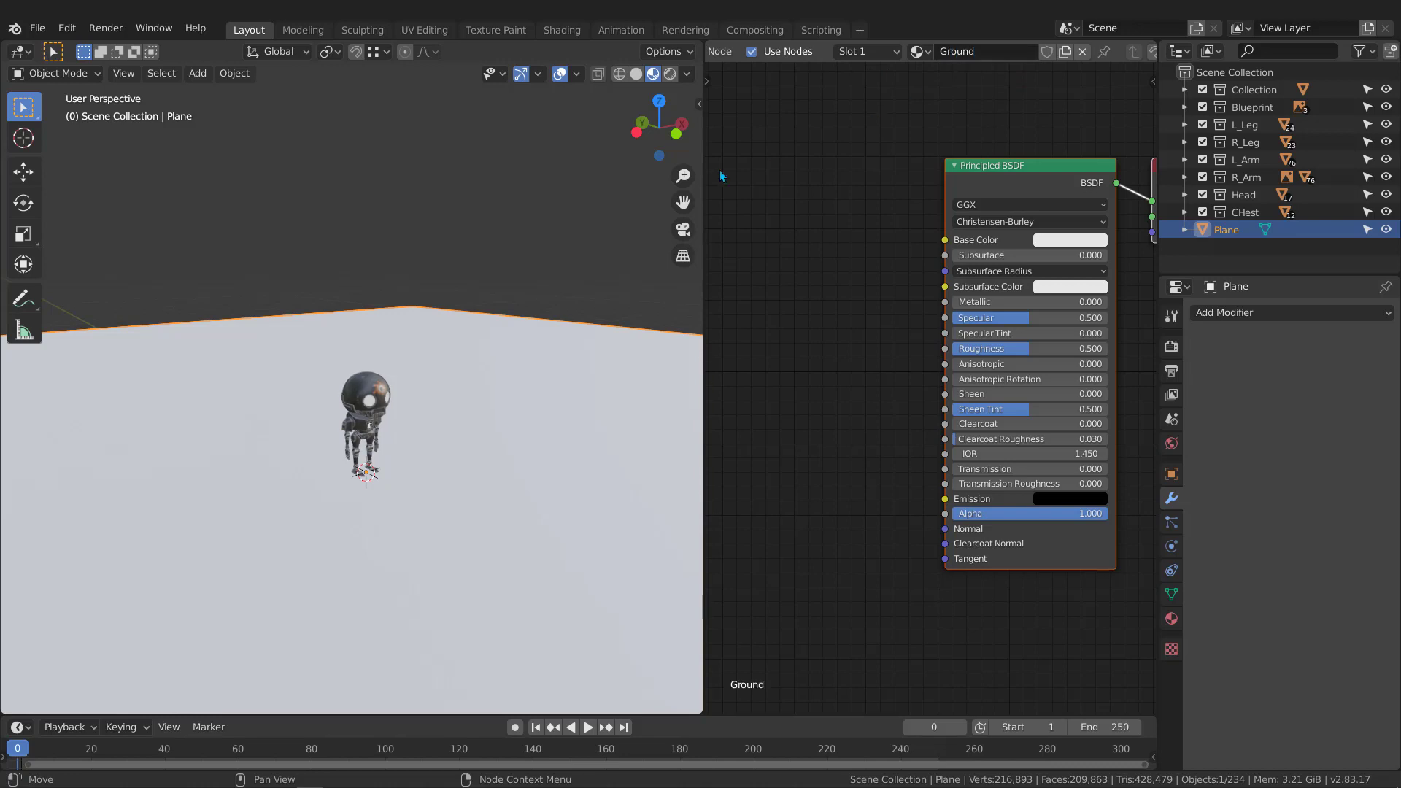
# Switch to the file explorer, open the floor_tiles_06_4k.jpg texture folder and bring floor_tiles_06_diff_4k.jpg into the Ground node tree.
pyautogui.hotkey('alt', 'Tab')
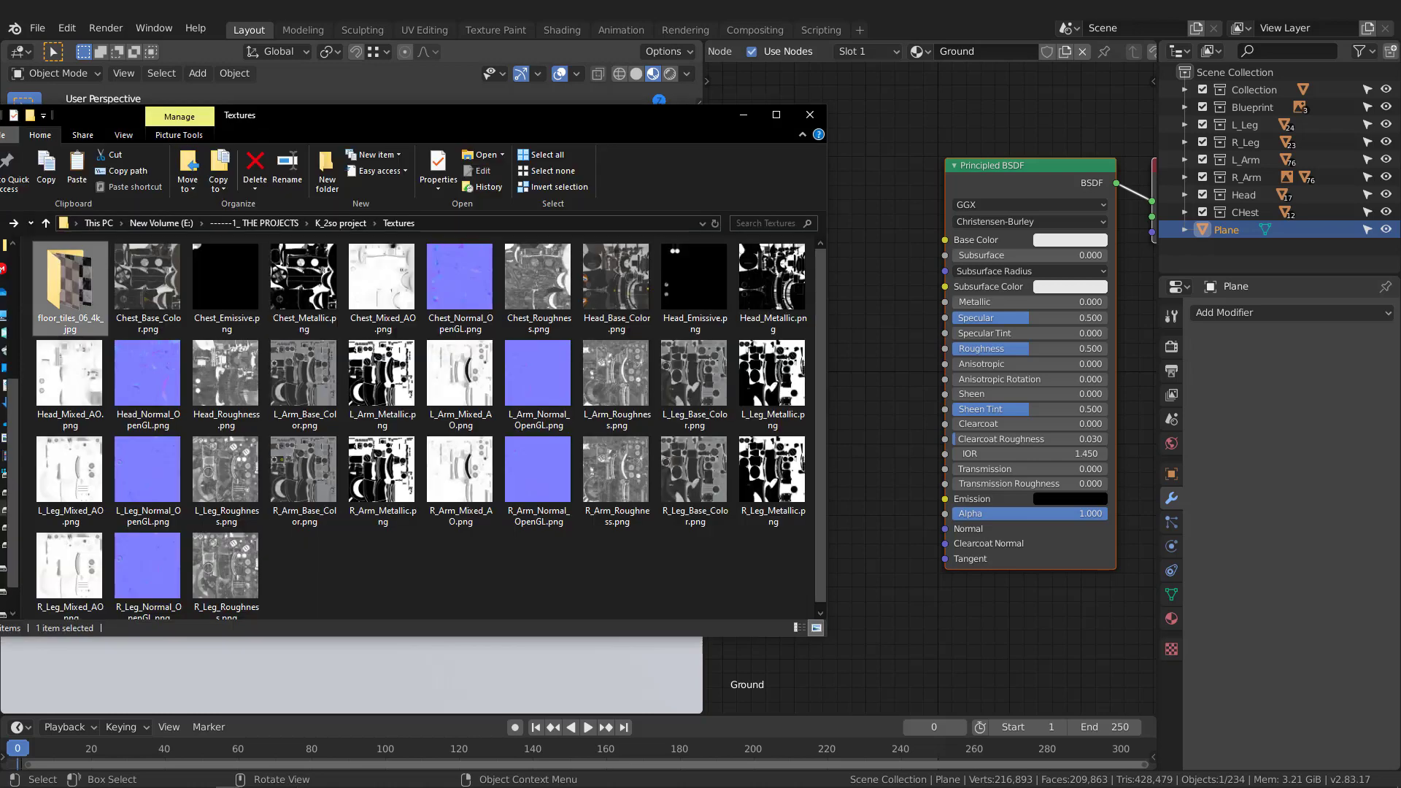
pyautogui.doubleClick(70, 301)
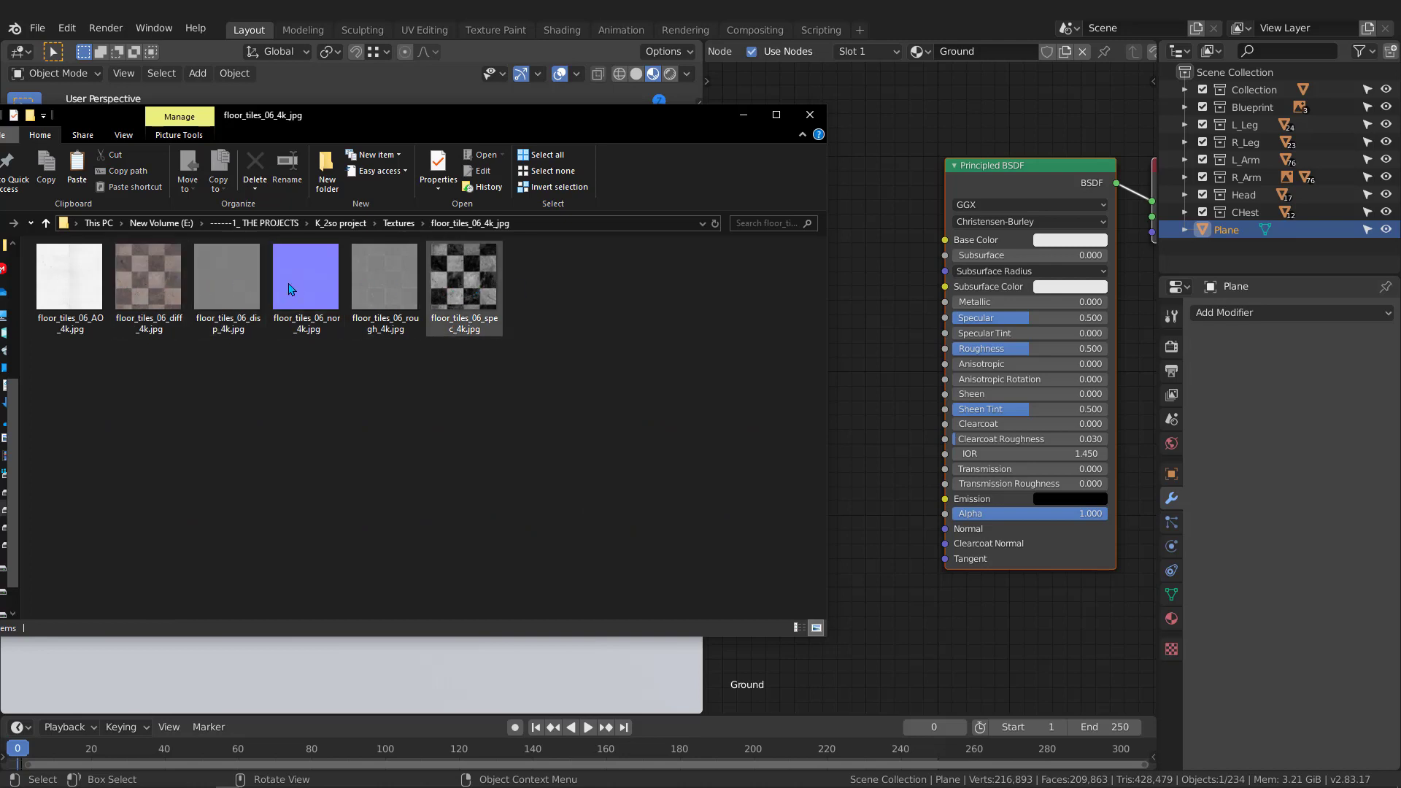
pyautogui.click(152, 288)
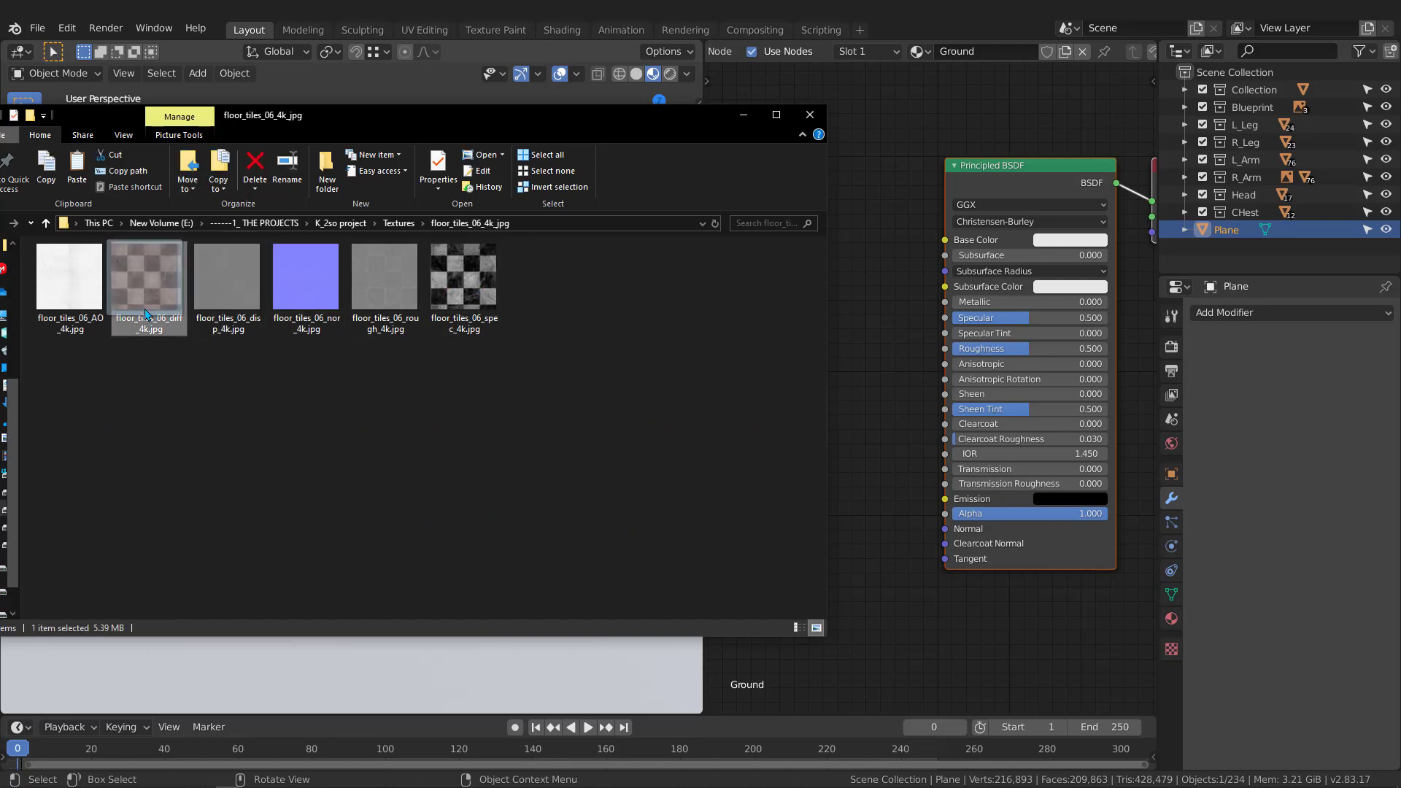
pyautogui.moveTo(145, 313); pyautogui.dragTo(925, 265)
pyautogui.moveTo(878, 180); pyautogui.dragTo(877, 180)
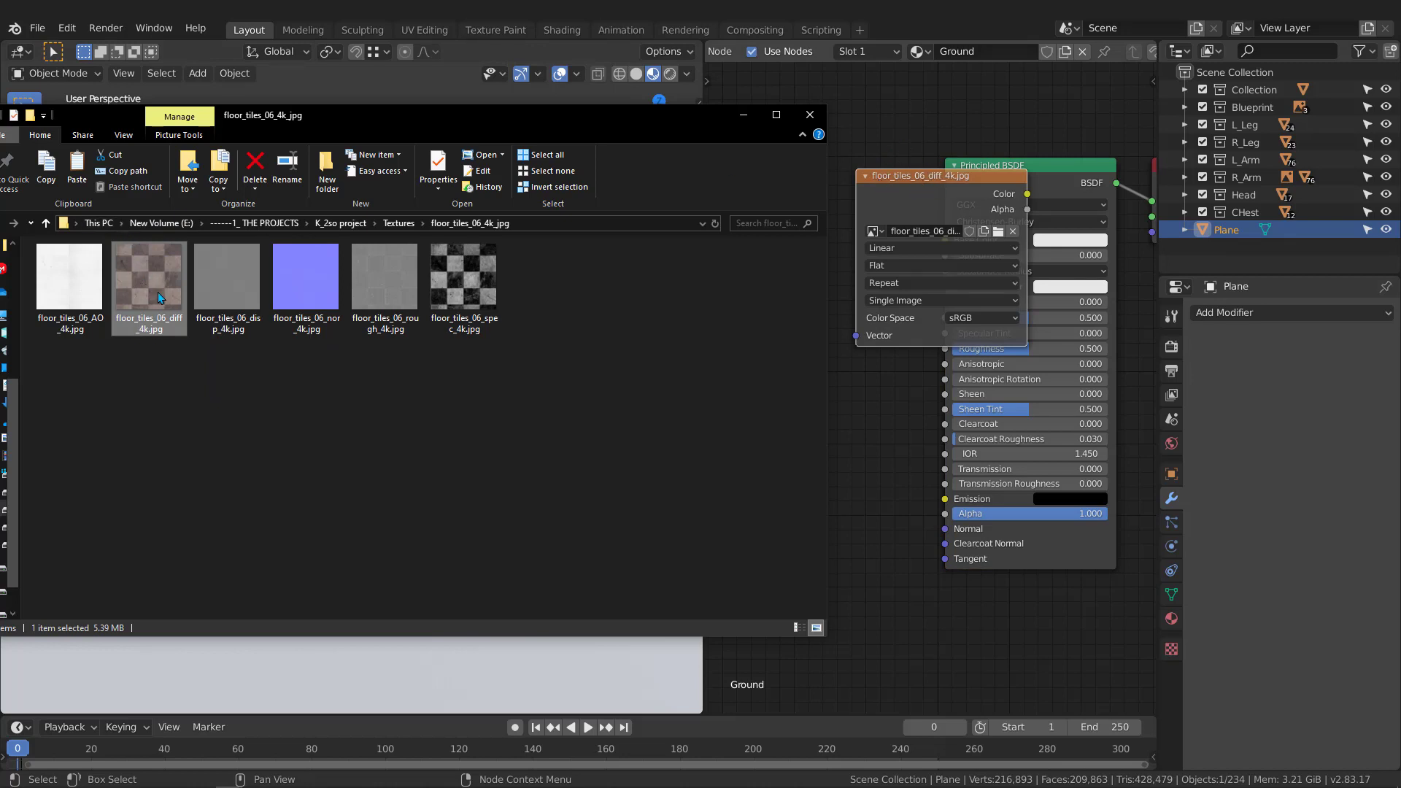
# Add floor_tiles_06_rough_4k.jpg and floor_tiles_06_nor_4k.jpg to the Ground material below the diffuse image node.
pyautogui.click(323, 297)
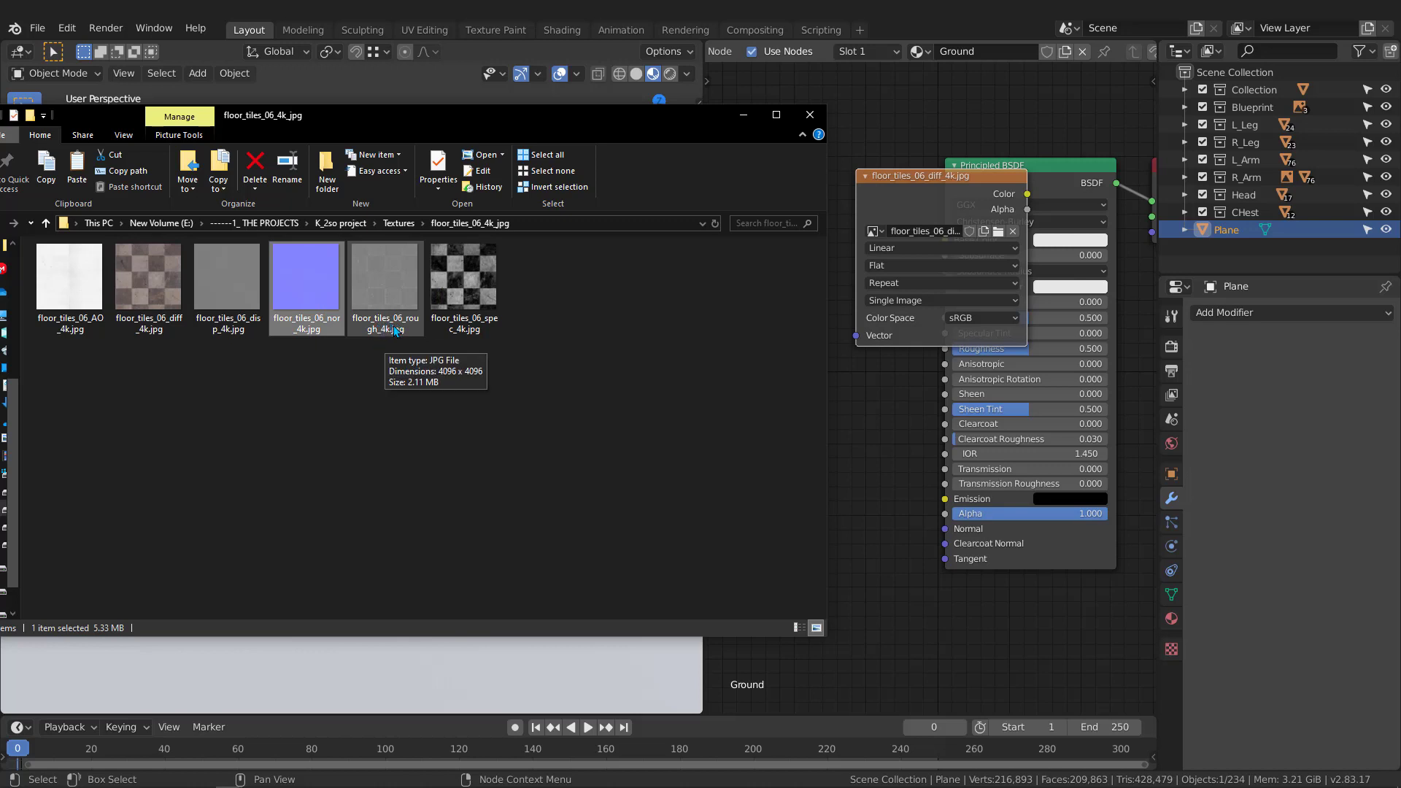
pyautogui.moveTo(375, 273); pyautogui.dragTo(881, 392)
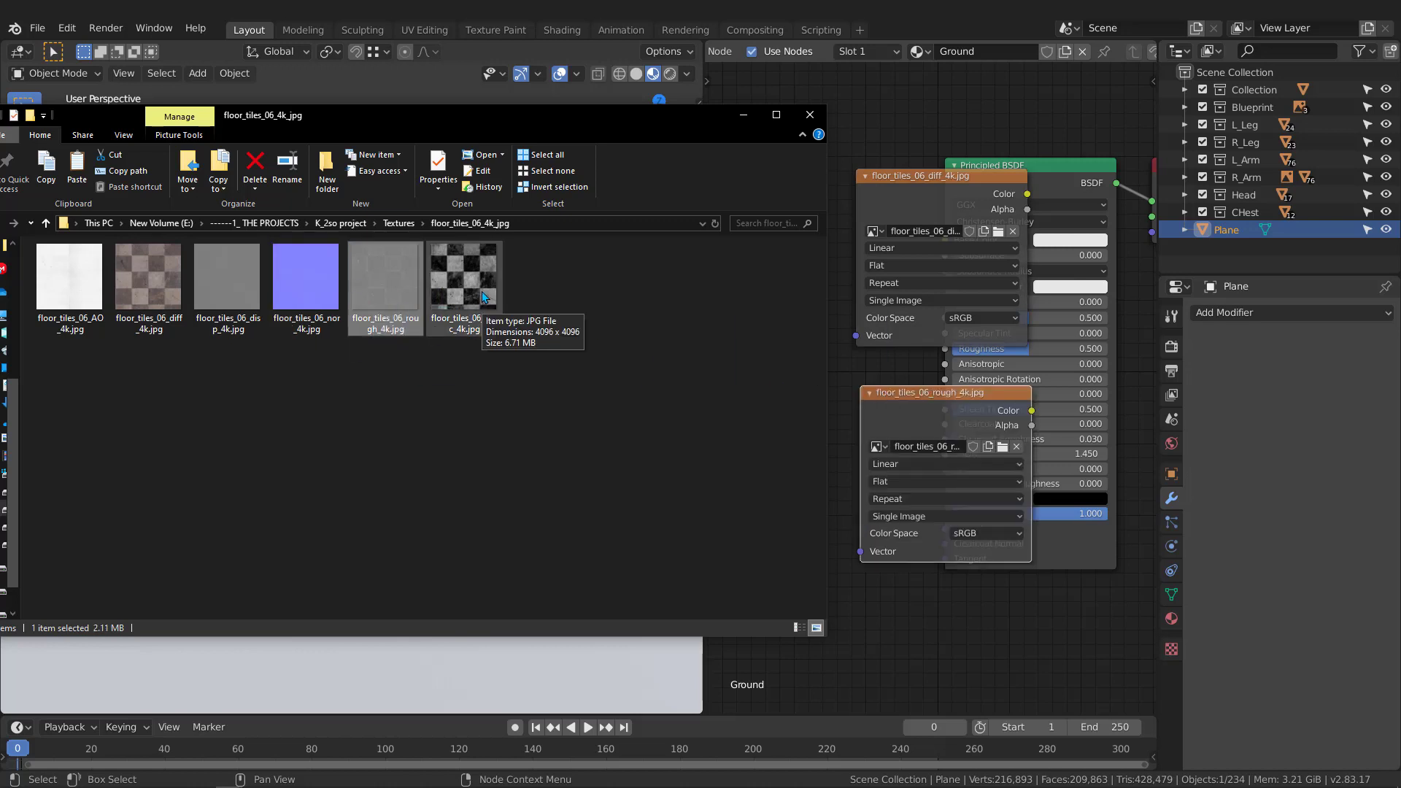
pyautogui.moveTo(312, 291); pyautogui.dragTo(944, 622)
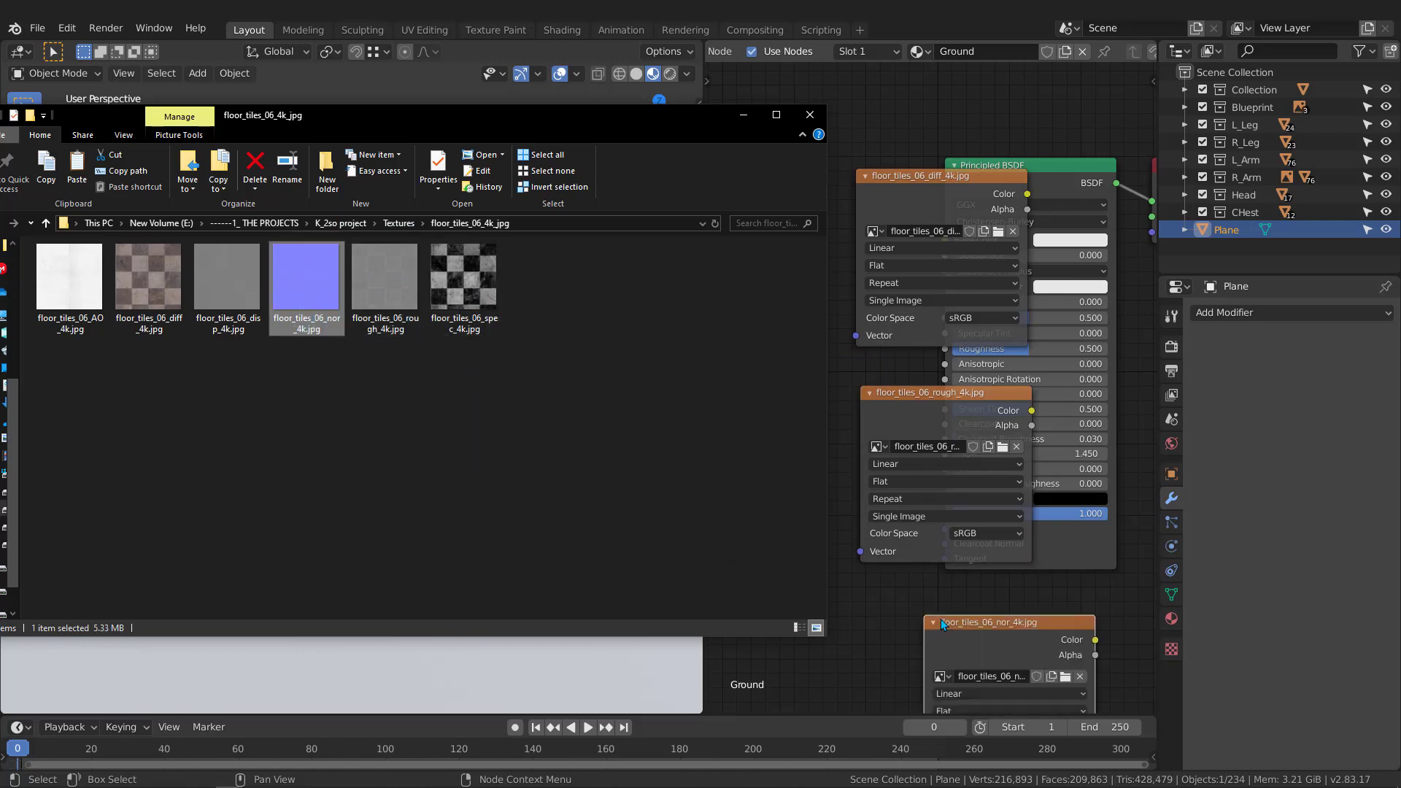
# Move the floor_tiles_06_diff_4k.jpg node clear of the Principled BSDF and connect its Color to Base Color.
pyautogui.moveTo(938, 196); pyautogui.dragTo(950, 204, button='middle')
pyautogui.moveTo(950, 203); pyautogui.dragTo(785, 187)
pyautogui.moveTo(791, 186); pyautogui.dragTo(819, 213, button='middle')
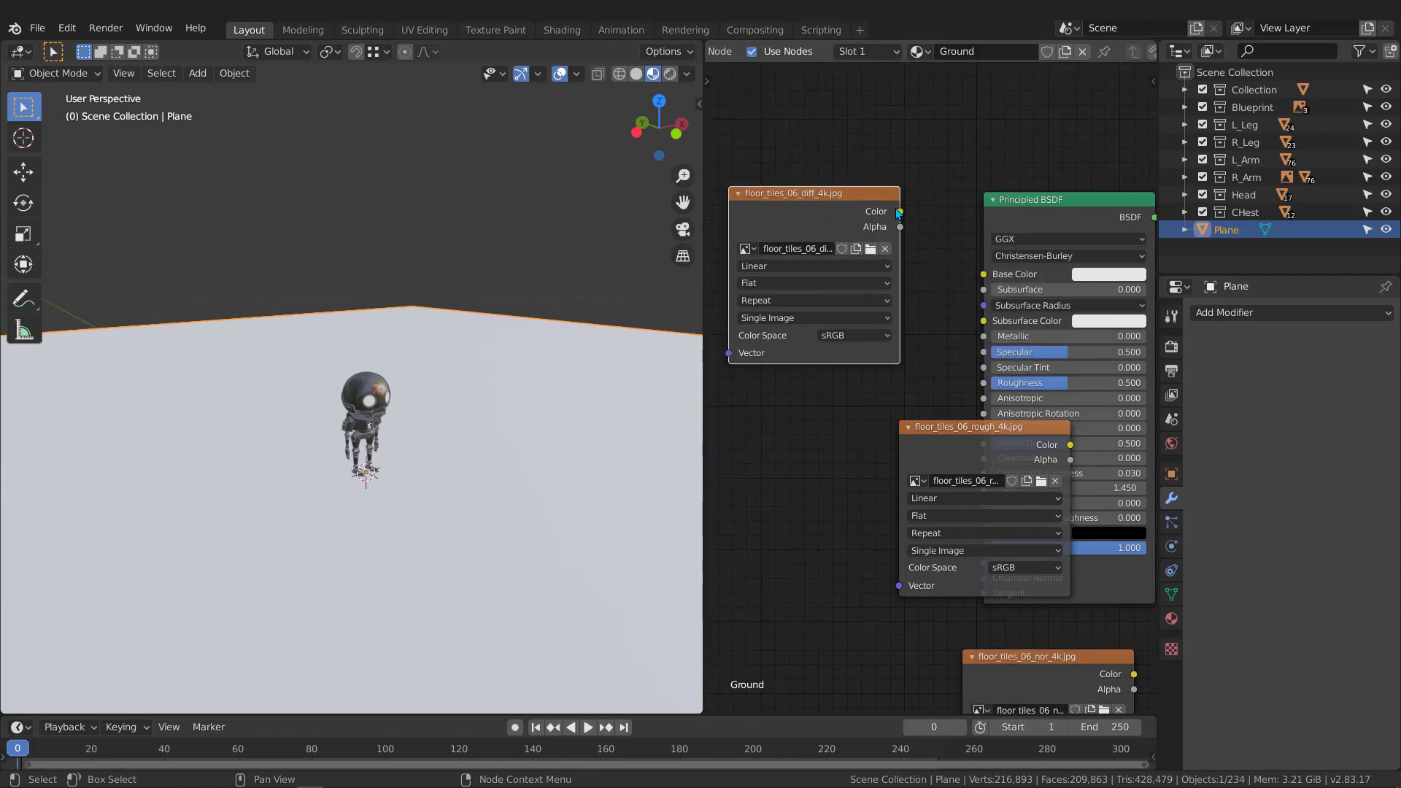
pyautogui.moveTo(898, 213); pyautogui.dragTo(983, 274)
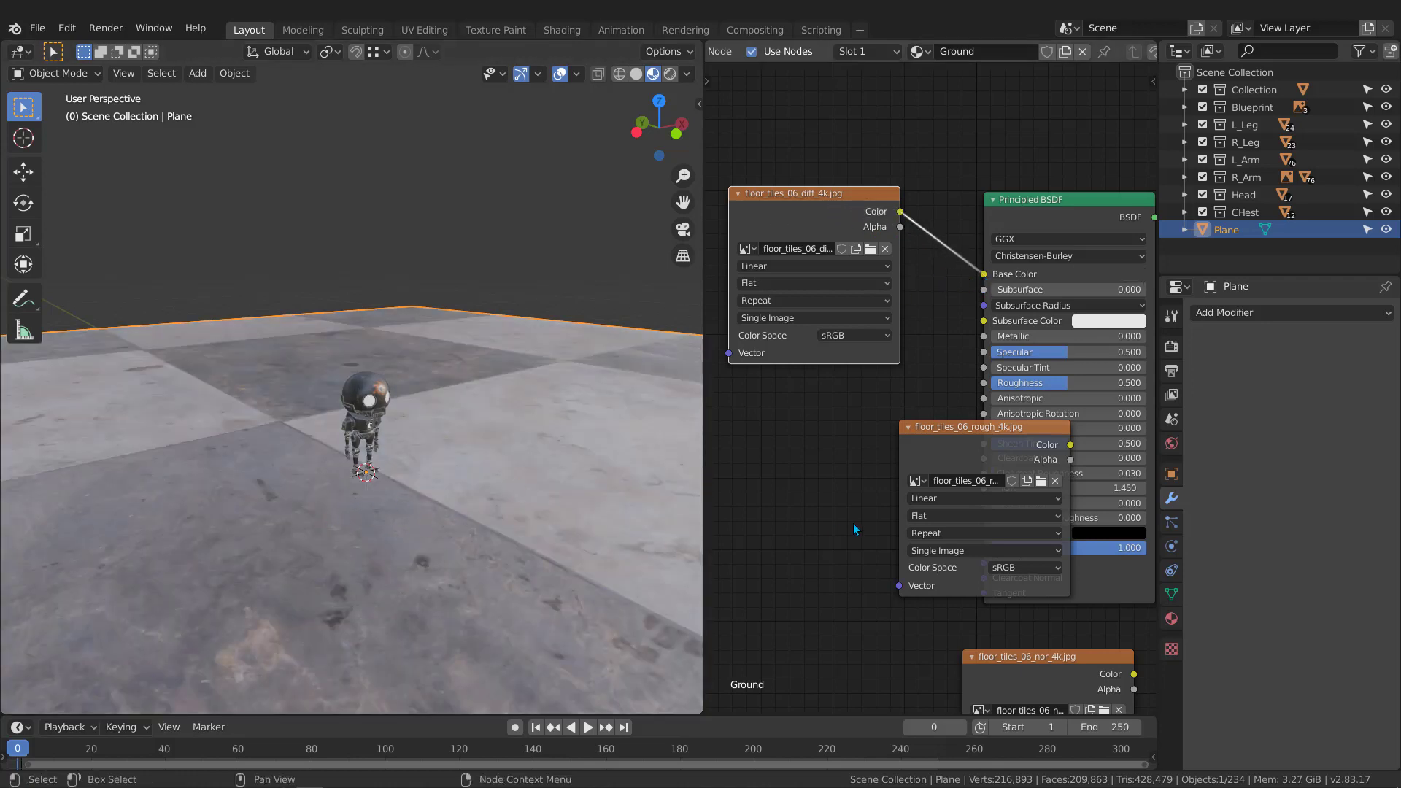
# Move out floor_tiles_06_rough_4k.jpg, set its color space to Non-Color and connect its Color to the Principled BSDF's Roughness input.
pyautogui.moveTo(843, 459); pyautogui.dragTo(877, 403, button='middle')
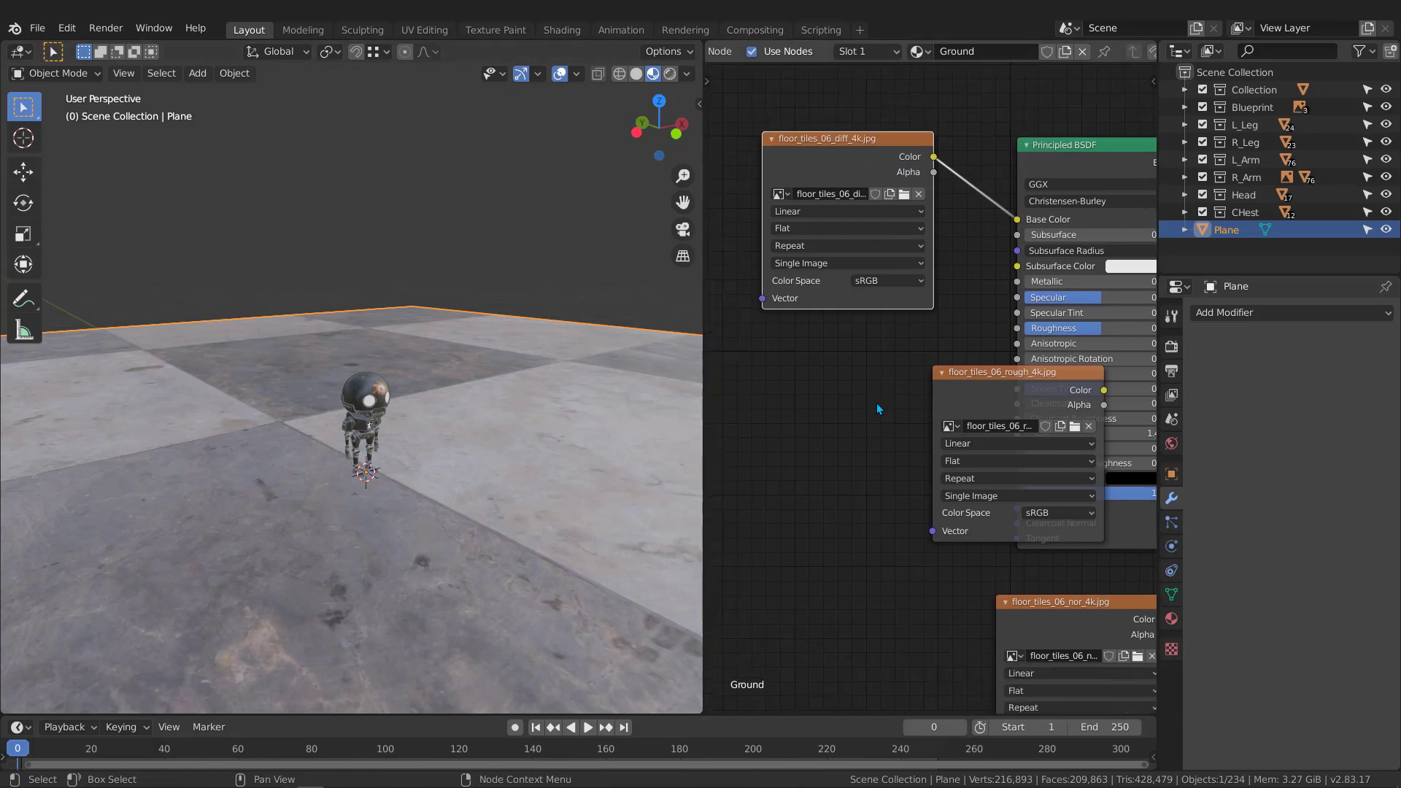
pyautogui.moveTo(1017, 378); pyautogui.dragTo(780, 394)
pyautogui.scroll(3, 760, 404)
pyautogui.moveTo(760, 405); pyautogui.dragTo(775, 356, button='middle')
pyautogui.click(839, 508)
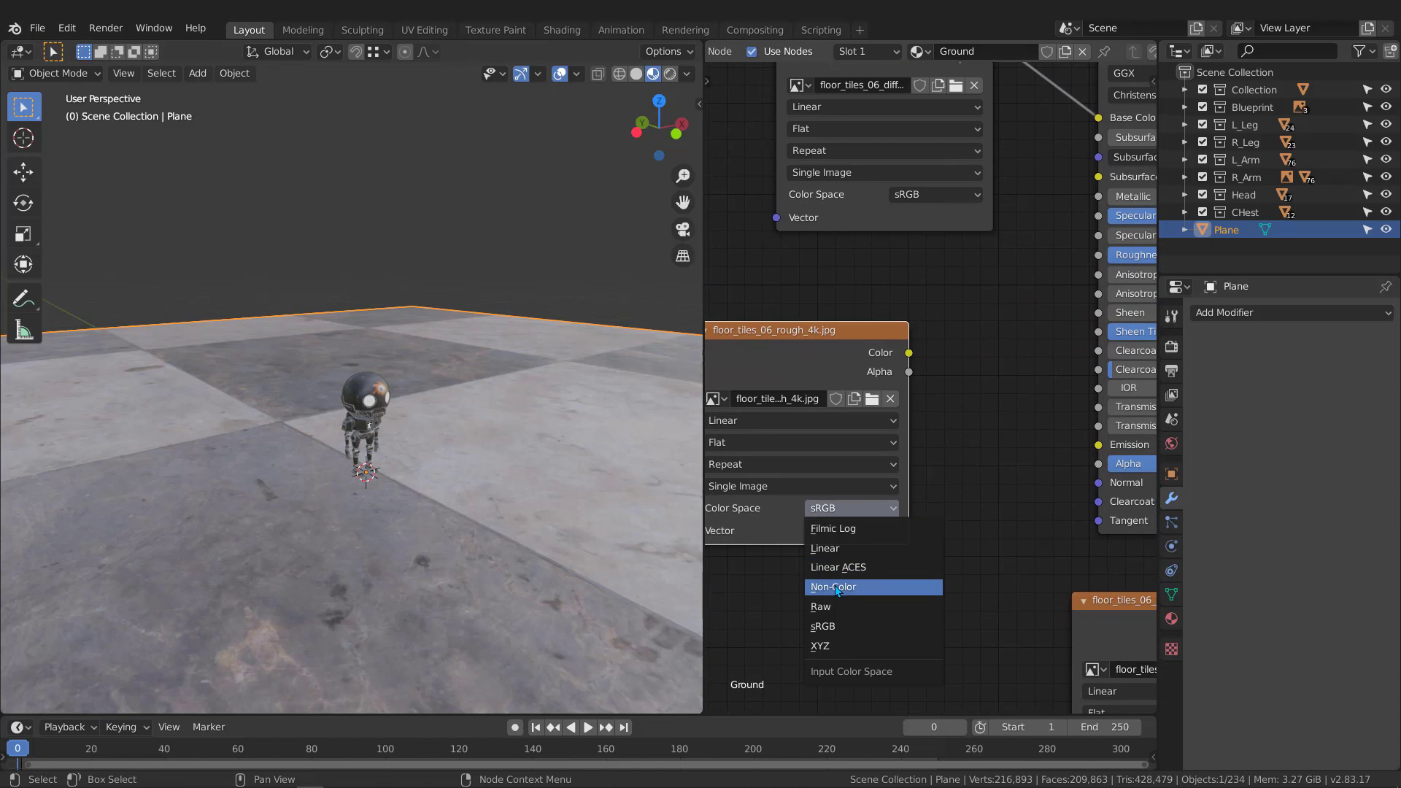
pyautogui.click(839, 587)
pyautogui.moveTo(939, 368); pyautogui.dragTo(812, 455, button='middle')
pyautogui.moveTo(782, 439); pyautogui.dragTo(970, 343)
# Collapse the floor_tiles_06_rough_4k.jpg node and place it just below the diffuse image node.
pyautogui.scroll(-2, 931, 364)
pyautogui.moveTo(775, 382); pyautogui.dragTo(904, 347, button='middle')
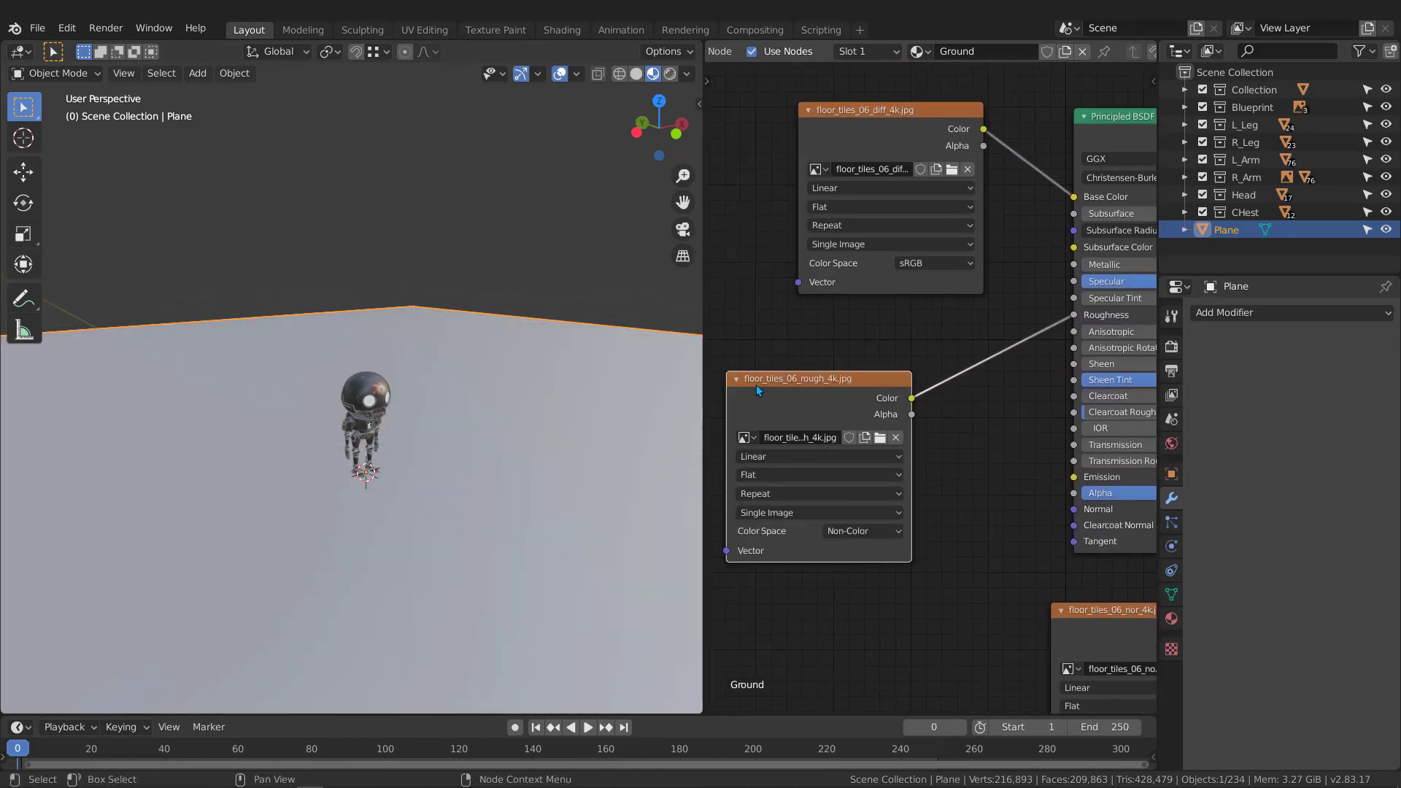
pyautogui.click(757, 370)
pyautogui.moveTo(763, 372); pyautogui.dragTo(834, 337)
# Place floor_tiles_06_nor_4k.jpg below the roughness node, set it to Non-Color and connect its Color to the Principled BSDF's Normal input.
pyautogui.moveTo(1000, 507); pyautogui.dragTo(924, 389, button='middle')
pyautogui.moveTo(1087, 487); pyautogui.dragTo(759, 395)
pyautogui.click(801, 547)
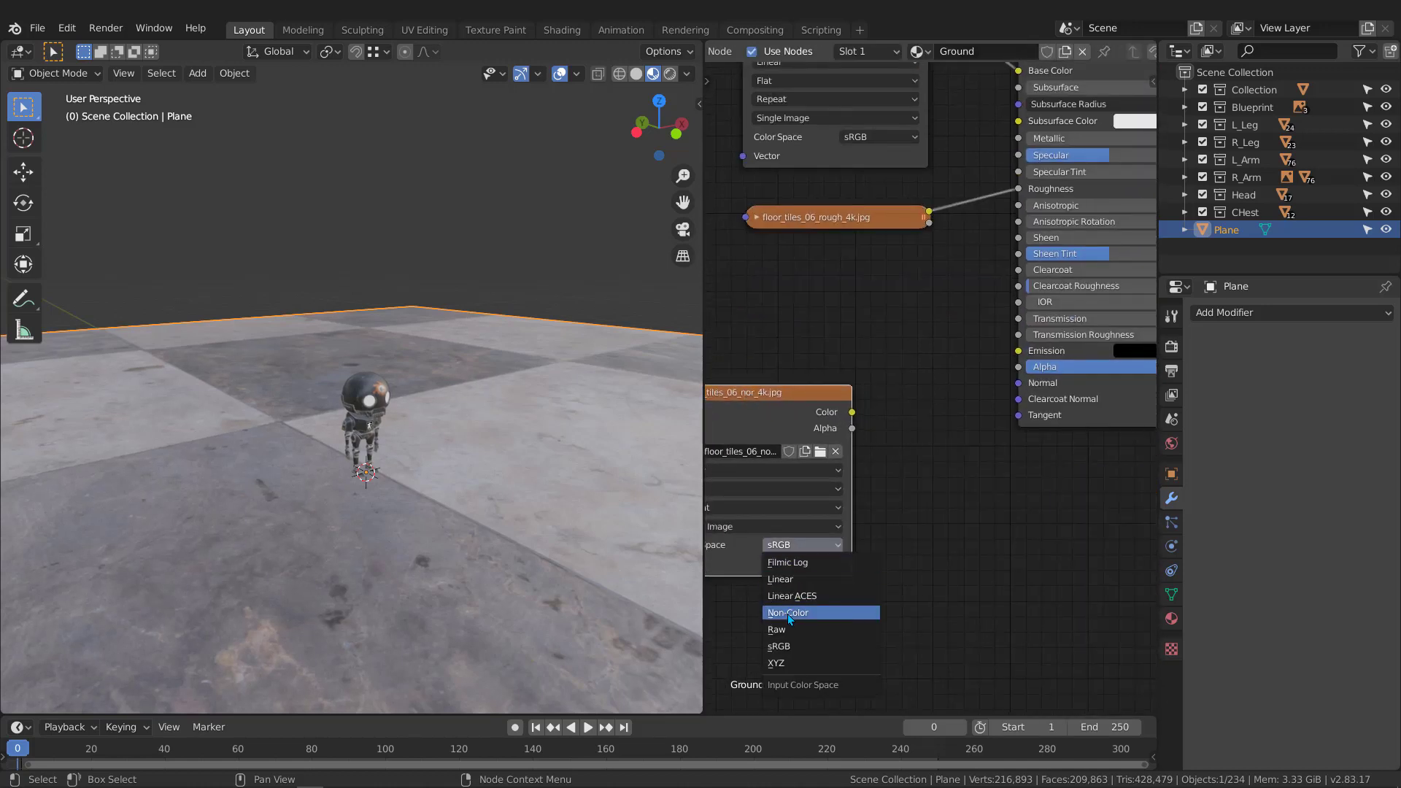
pyautogui.click(793, 615)
pyautogui.moveTo(853, 413); pyautogui.dragTo(1019, 383)
# Insert a Normal Map node into the link between floor_tiles_06_nor_4k.jpg and the Principled BSDF's Normal input.
pyautogui.hotkey('shift', 'a')
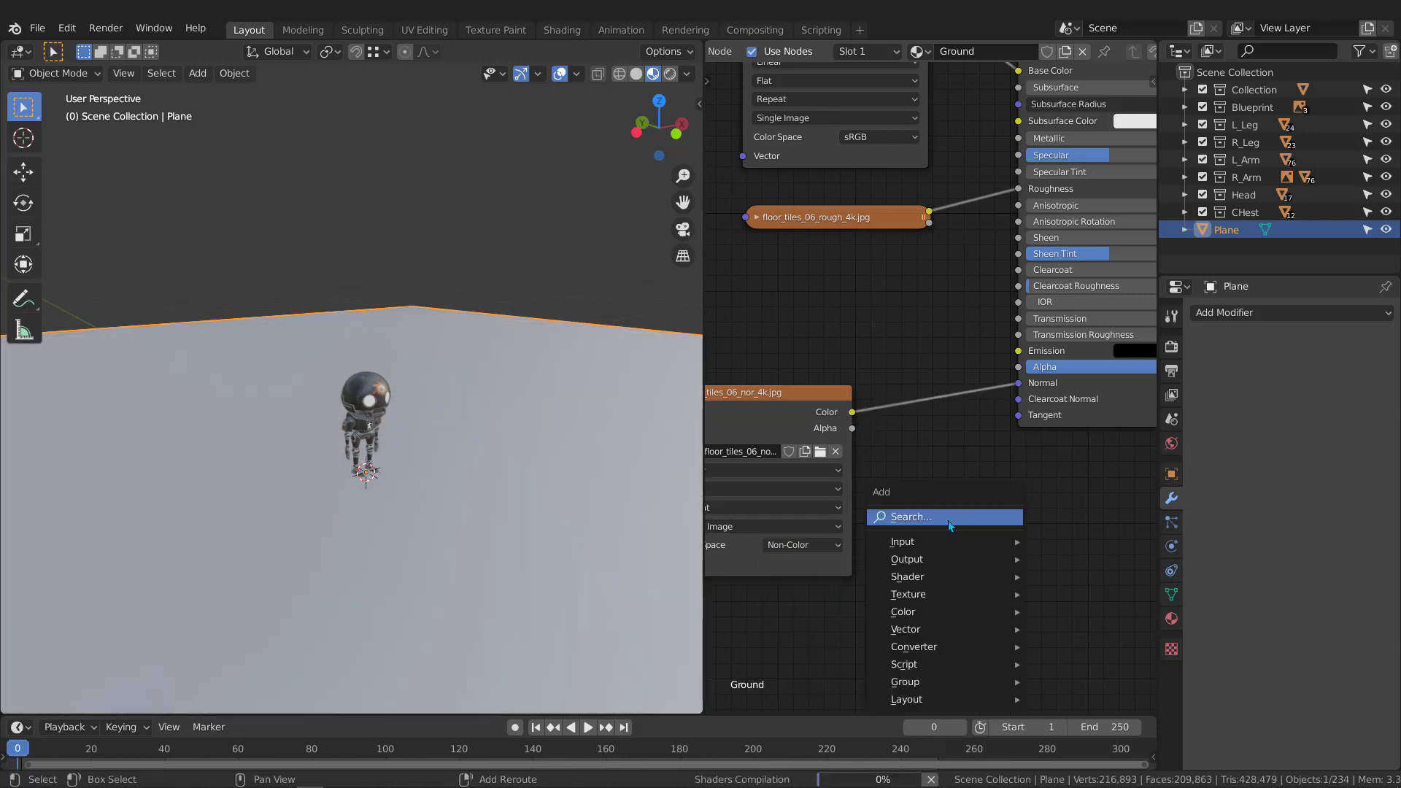
pyautogui.write('norm')
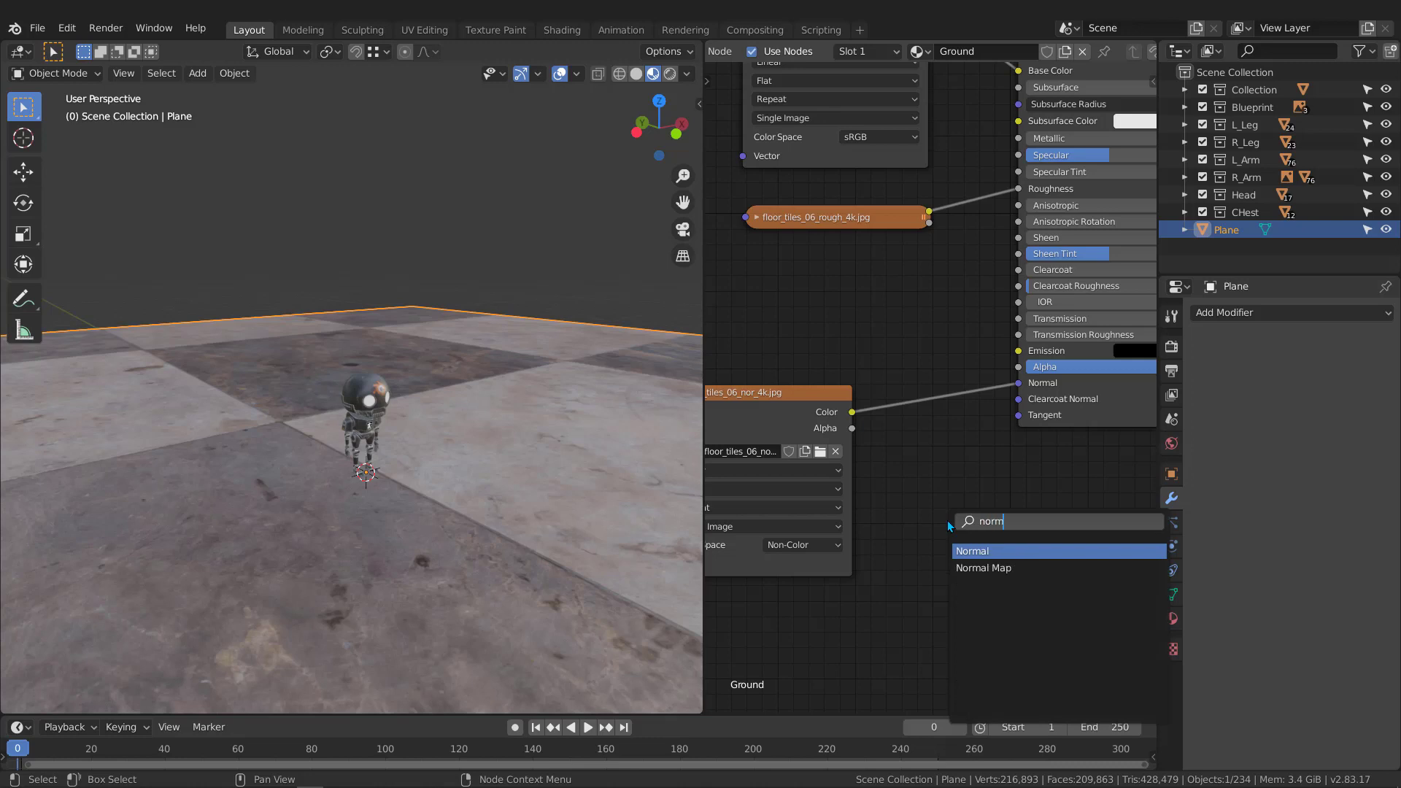
pyautogui.press('Down')
pyautogui.press('Return')
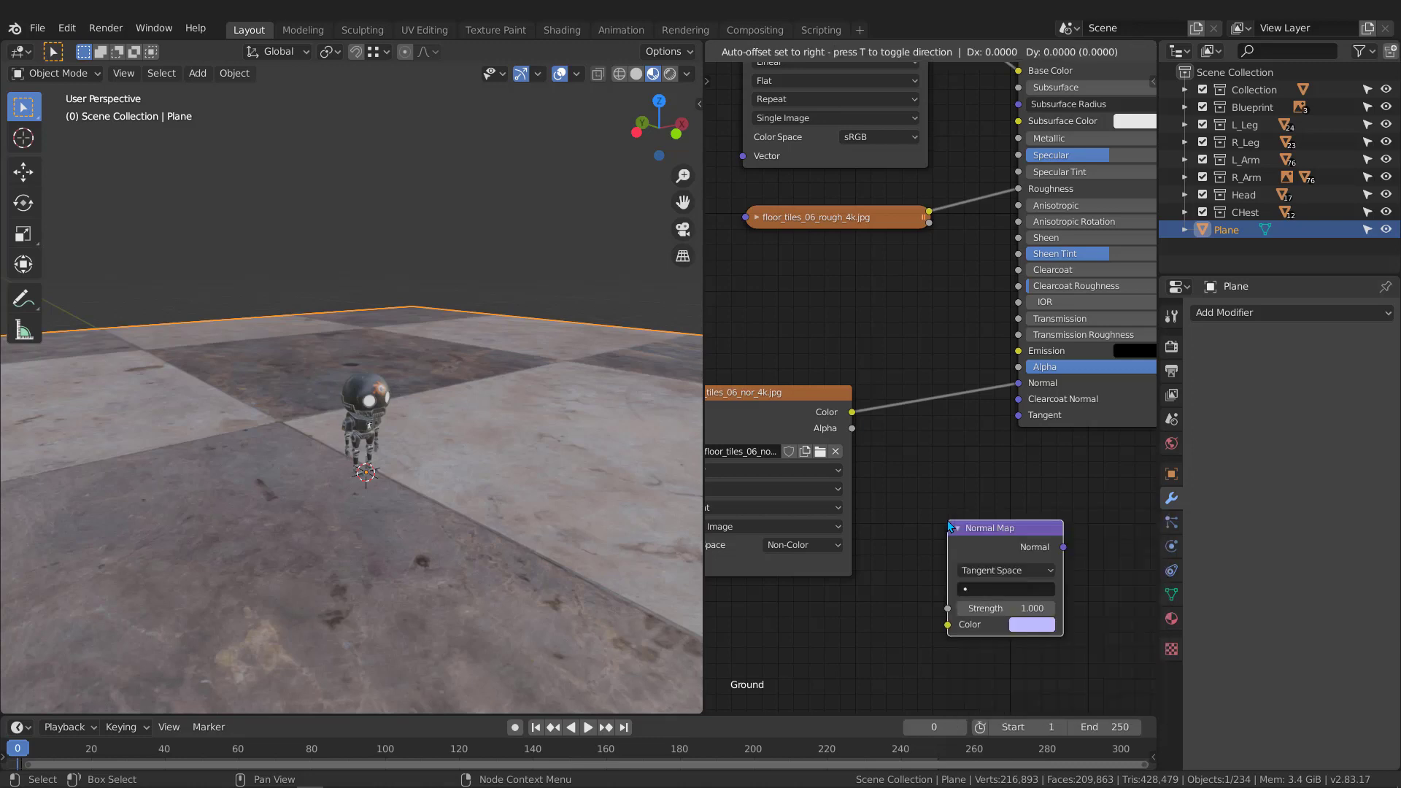
pyautogui.click(915, 388)
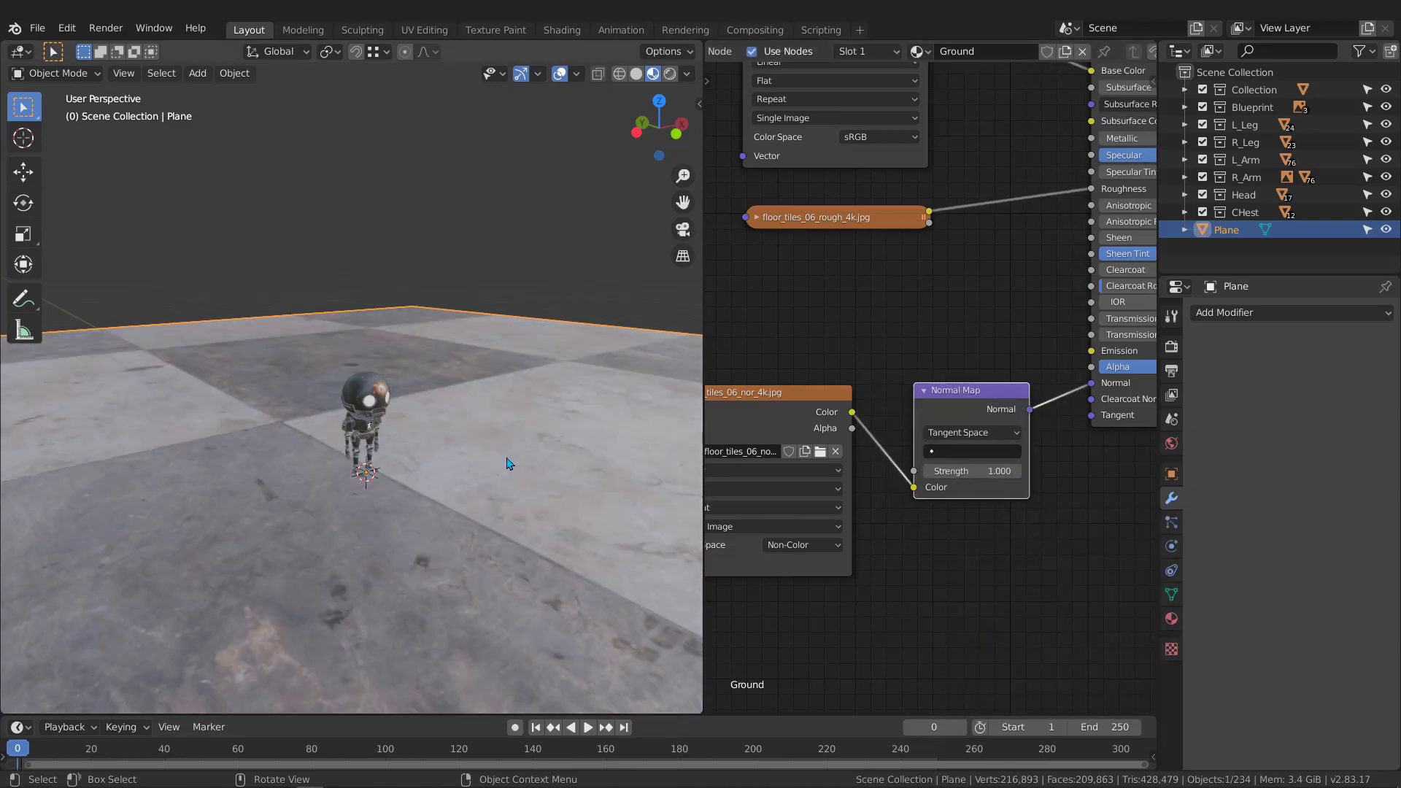
# Add linked Texture Coordinate and Mapping nodes to the floor_tiles_06_diff_4k.jpg node with Node Wrangler.
pyautogui.scroll(-3, 856, 344)
pyautogui.moveTo(934, 234); pyautogui.dragTo(901, 217)
pyautogui.hotkey('ctrl', 't')
pyautogui.moveTo(780, 201); pyautogui.dragTo(936, 198, button='middle')
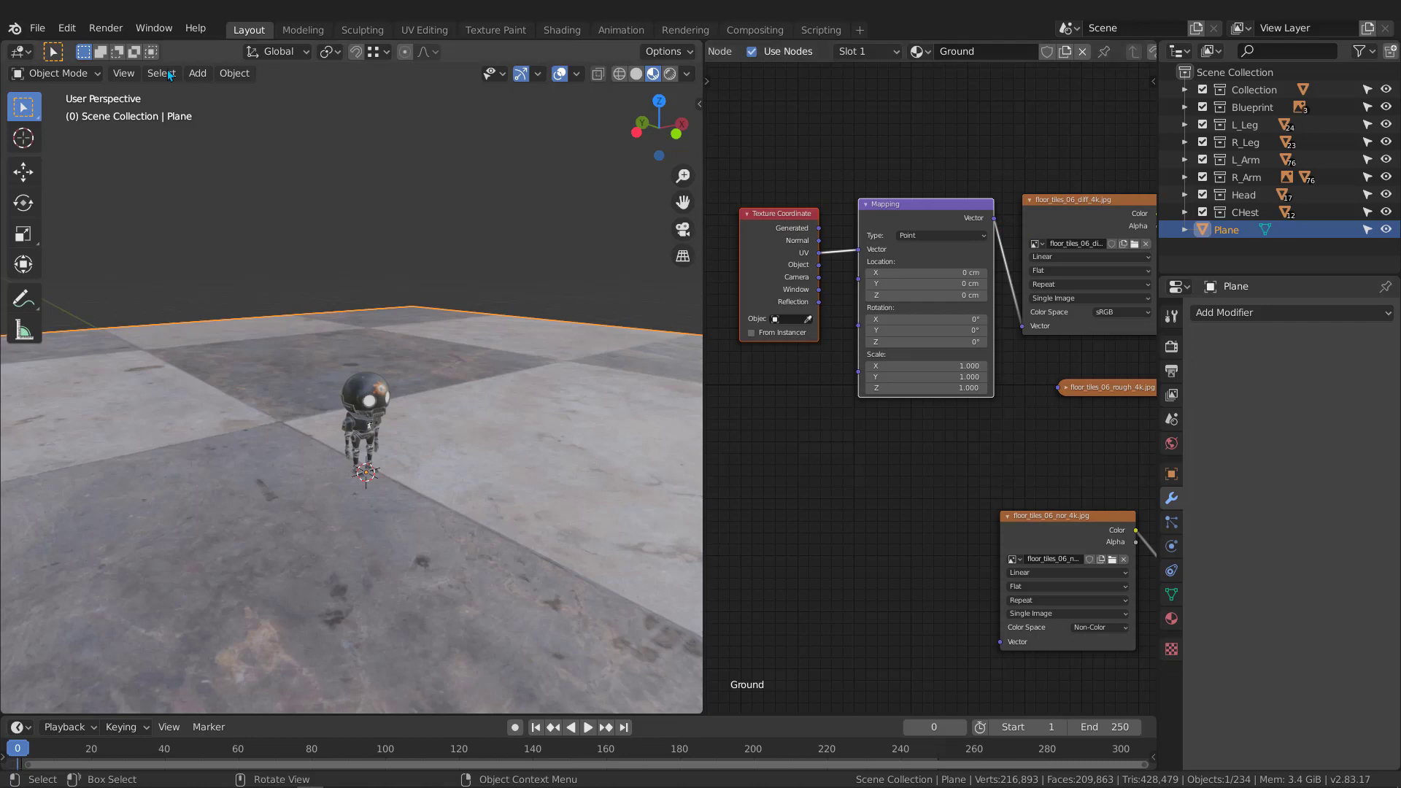
# Check the Node Wrangler add-on in the Preferences by searching the add-ons for "wr", and close the window.
pyautogui.click(71, 32)
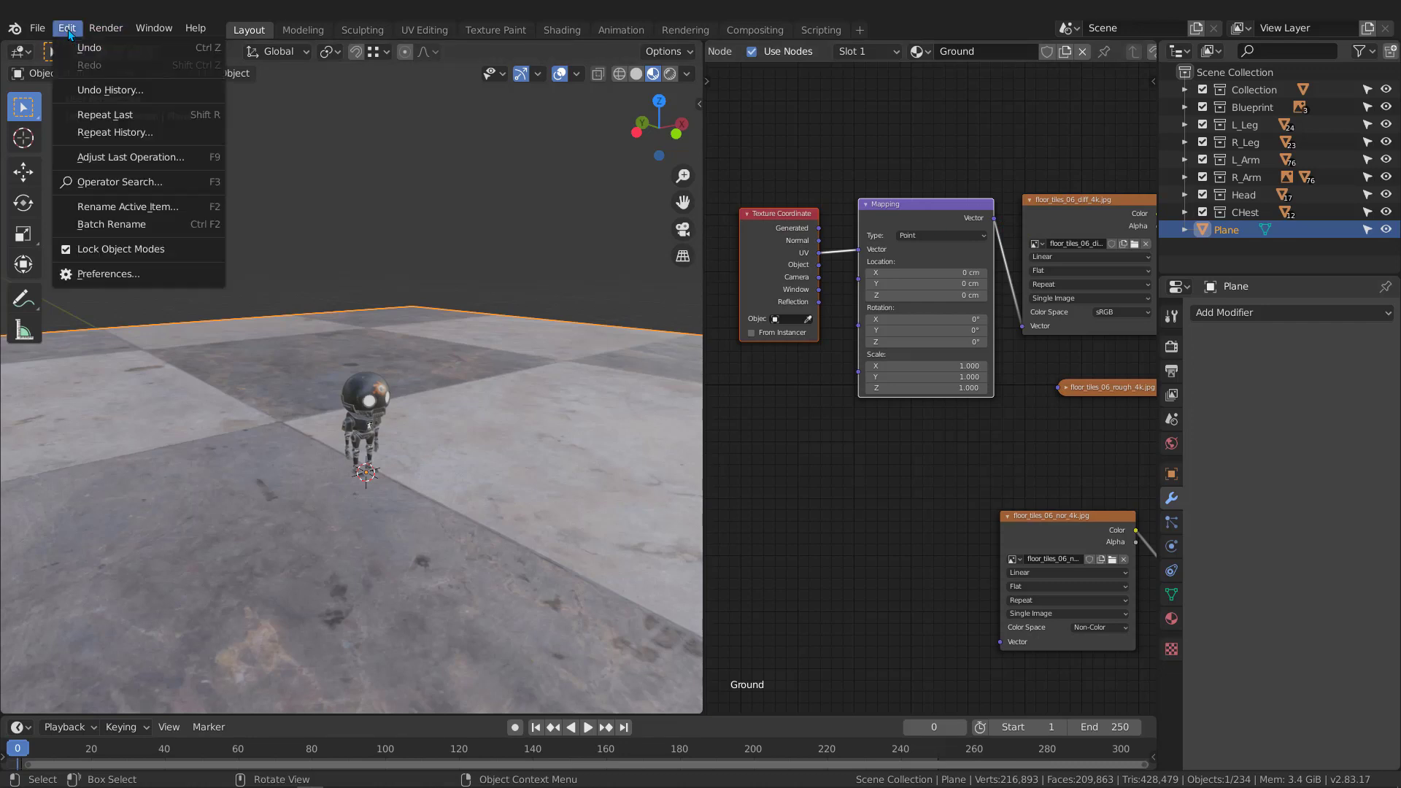
pyautogui.click(115, 274)
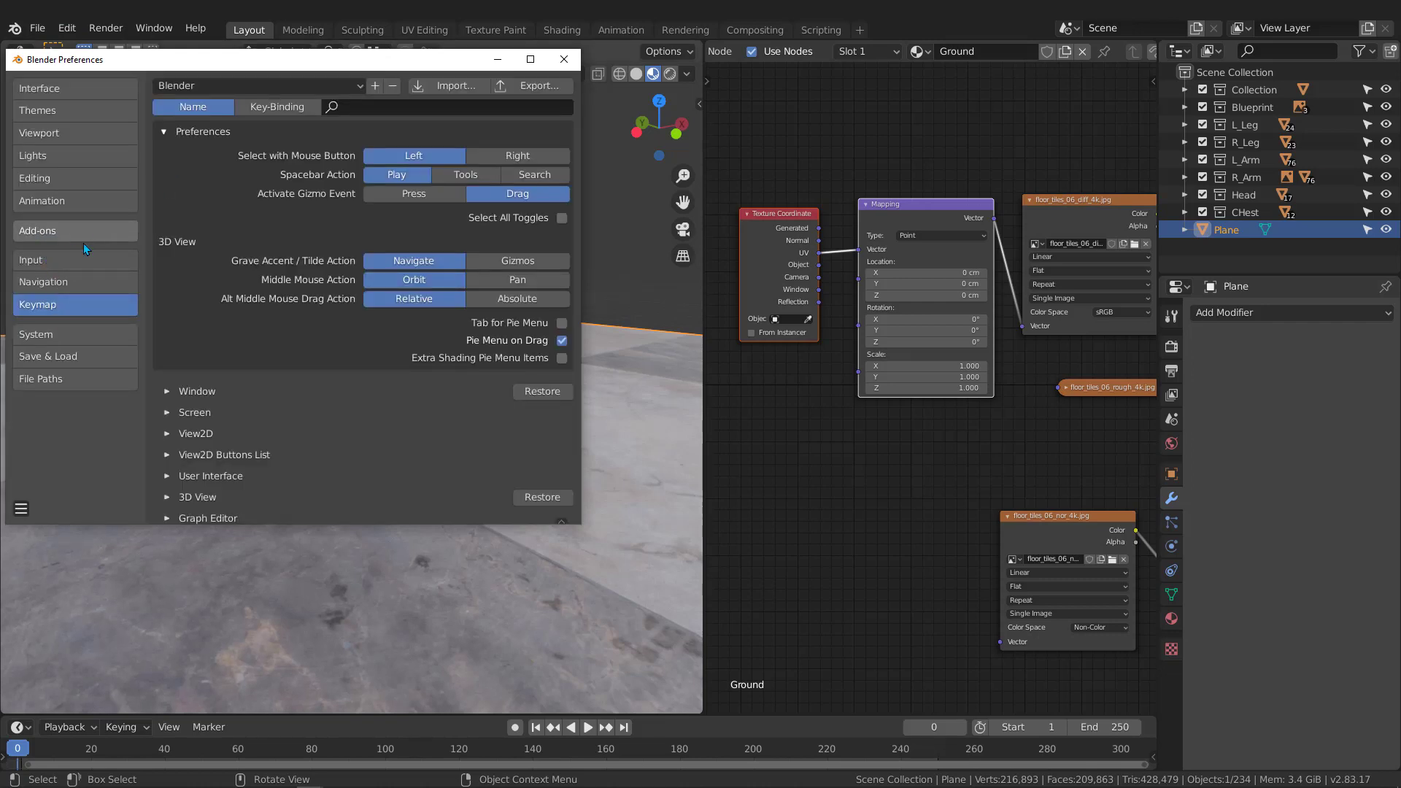
pyautogui.click(55, 232)
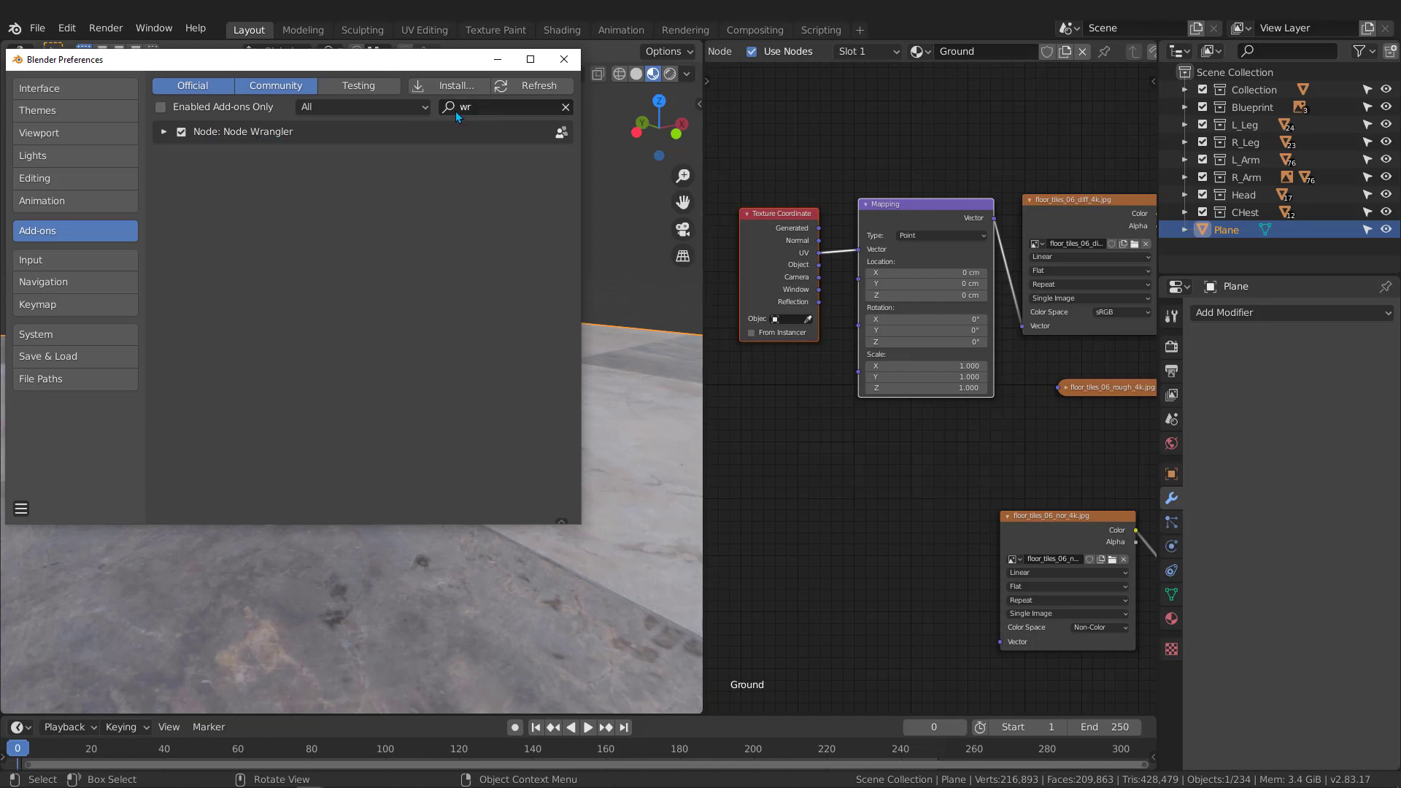
pyautogui.click(563, 59)
pyautogui.moveTo(969, 334); pyautogui.dragTo(926, 330, button='middle')
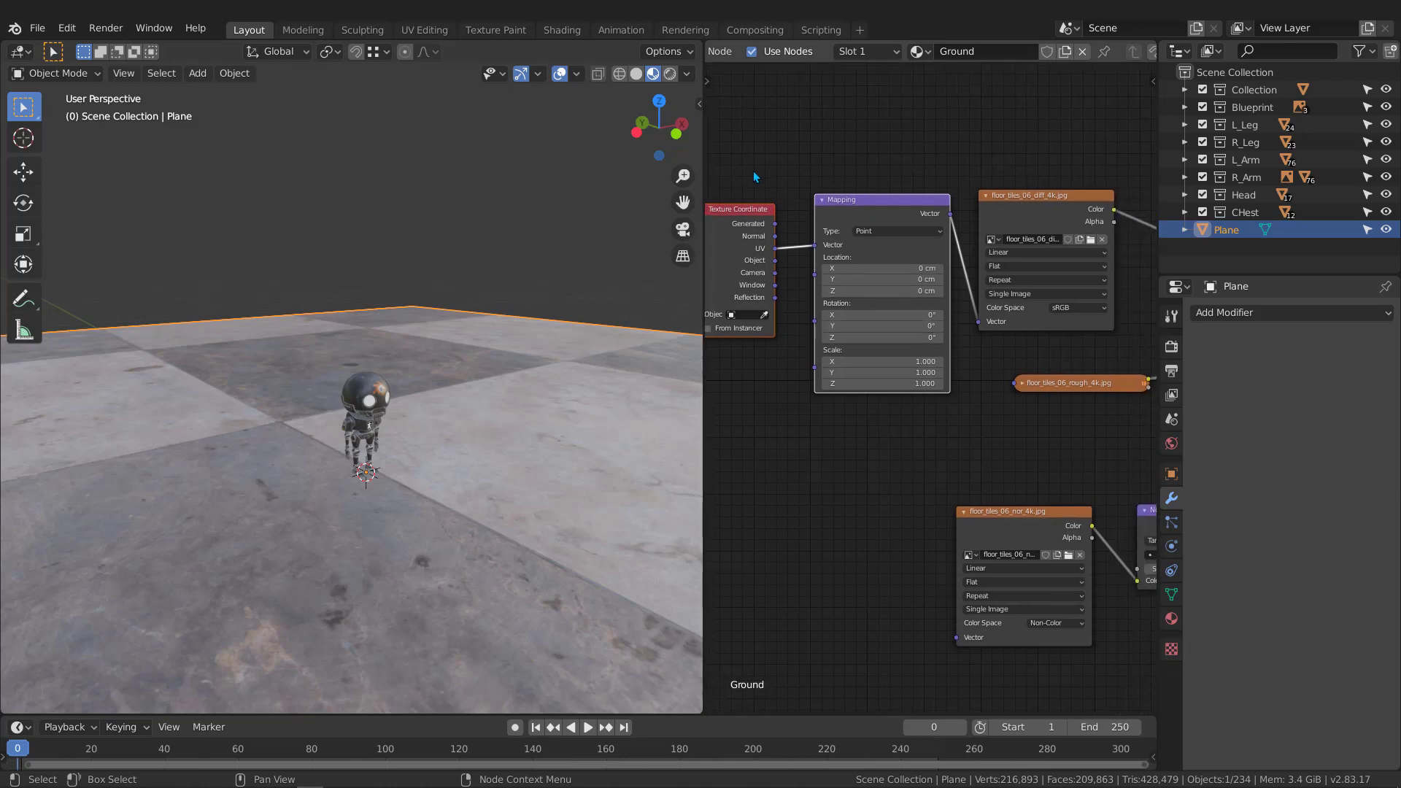
# Connect the Mapping node's Vector output to the Vector inputs of the floor_tiles_06 roughness and normal image nodes.
pyautogui.moveTo(891, 207); pyautogui.dragTo(810, 244)
pyautogui.moveTo(892, 293); pyautogui.dragTo(889, 178, button='middle')
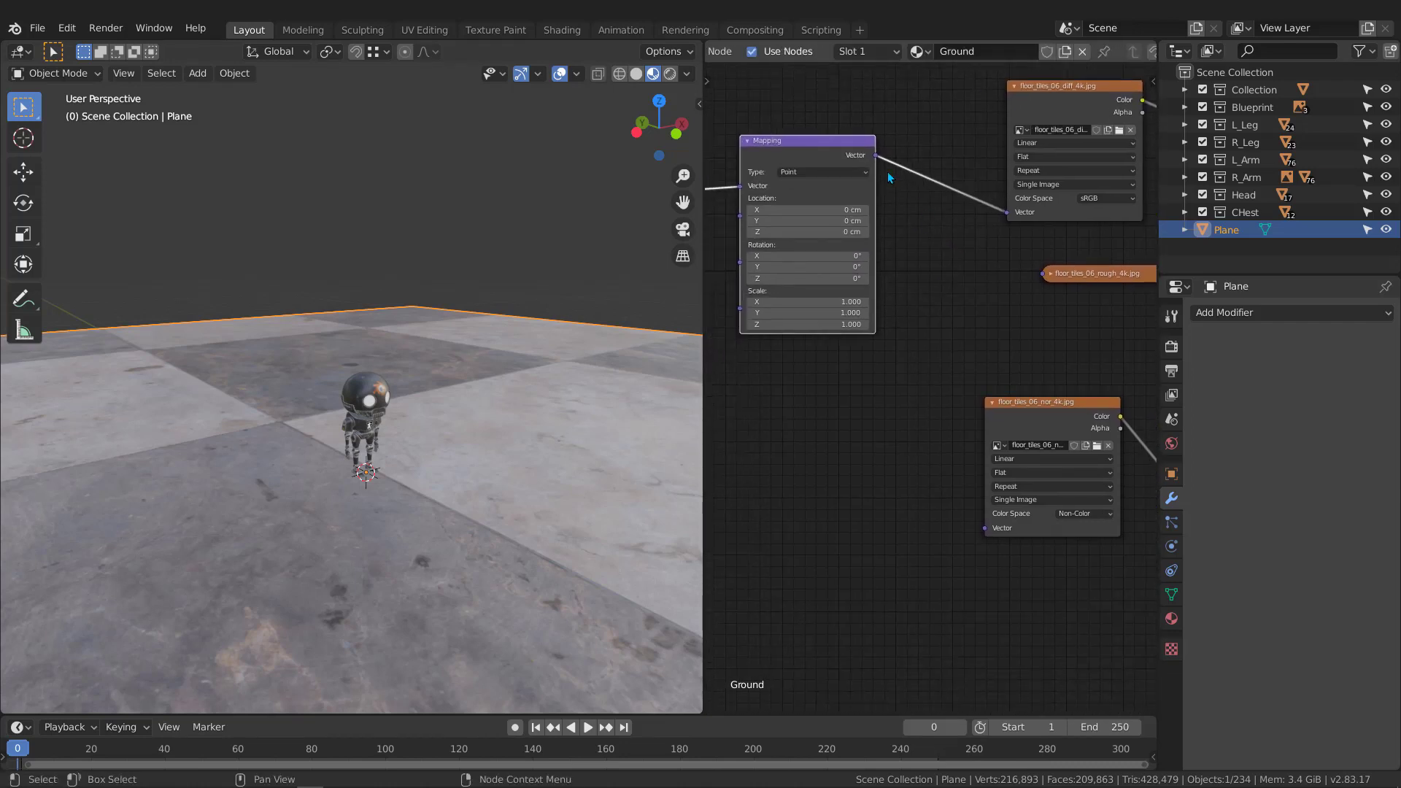
pyautogui.moveTo(877, 155); pyautogui.dragTo(1044, 273)
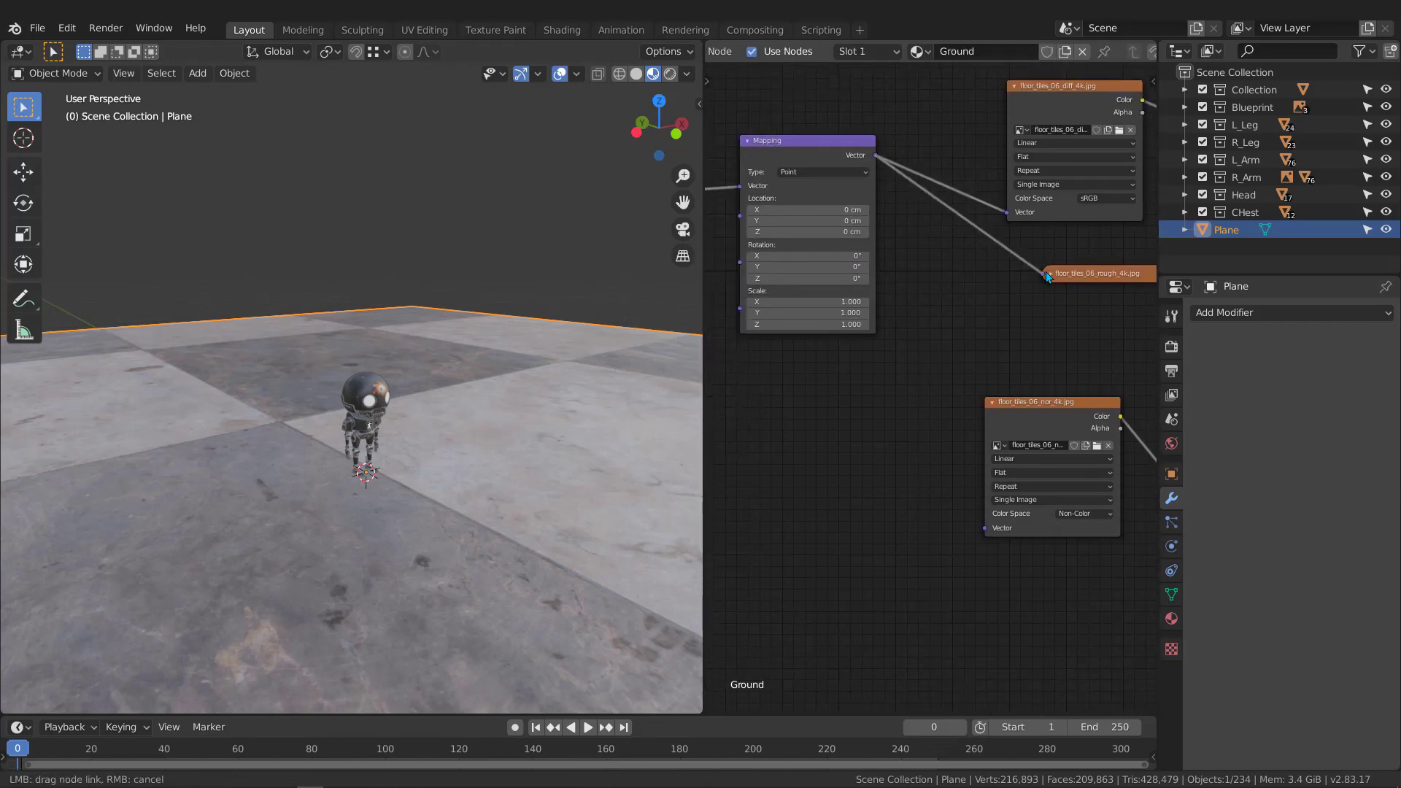
pyautogui.moveTo(876, 155)
pyautogui.mouseDown()
pyautogui.moveTo(968, 409)
pyautogui.moveTo(985, 529)
pyautogui.mouseUp()
pyautogui.scroll(-3, 893, 321)
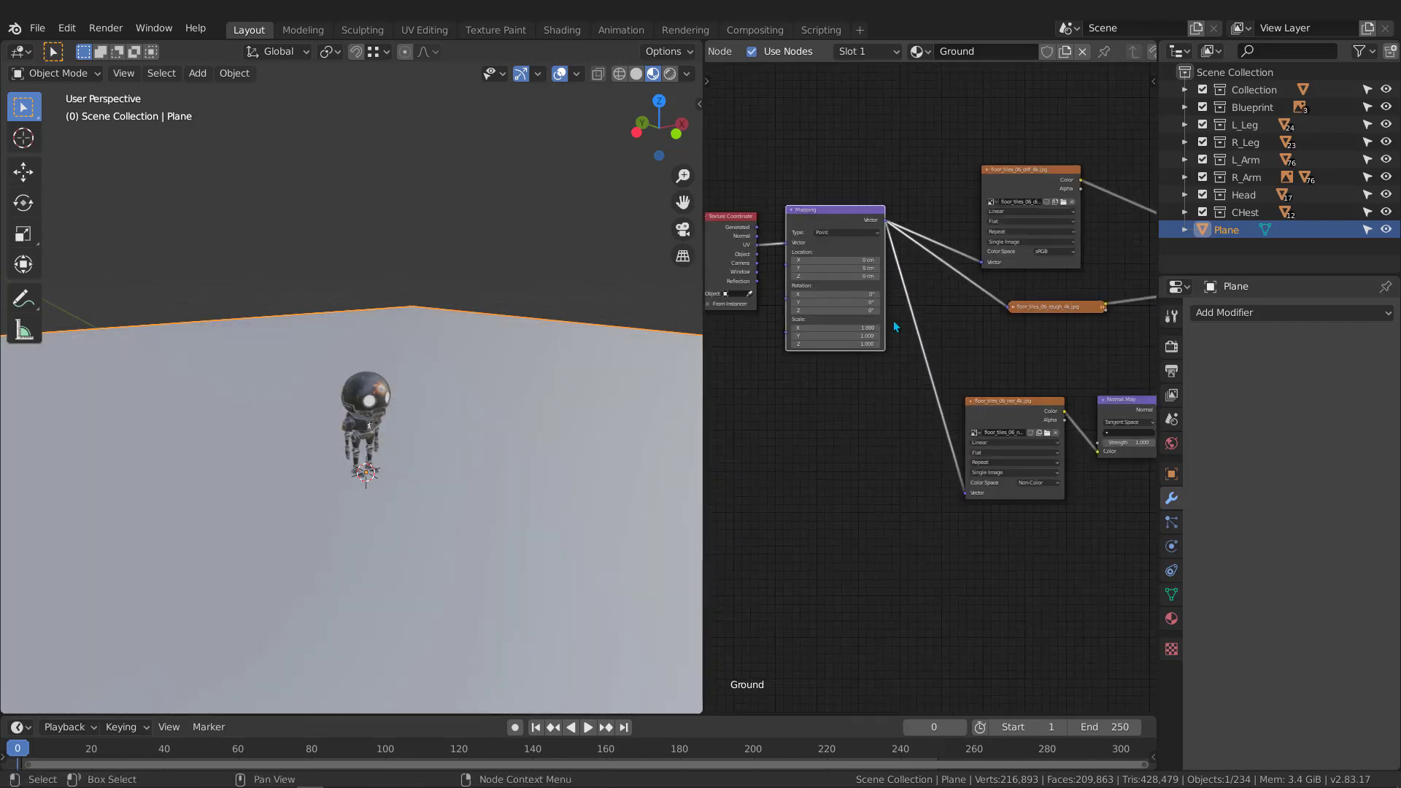
# Set the Mapping node's X, Y and Z scale to 8.
pyautogui.scroll(5, 862, 345)
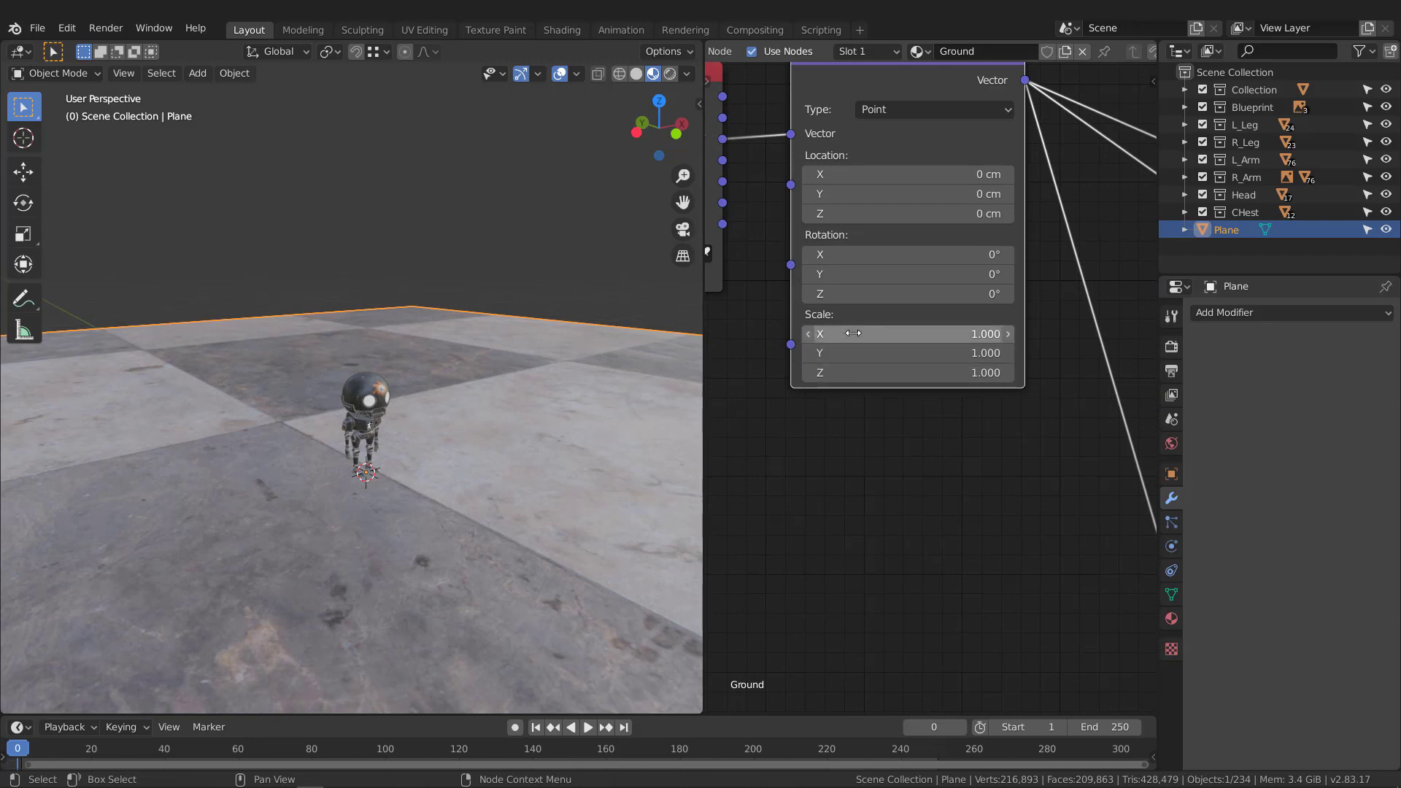
pyautogui.moveTo(854, 334)
pyautogui.mouseDown()
pyautogui.moveTo(821, 353)
pyautogui.moveTo(818, 373)
pyautogui.moveTo(833, 319)
pyautogui.mouseUp()
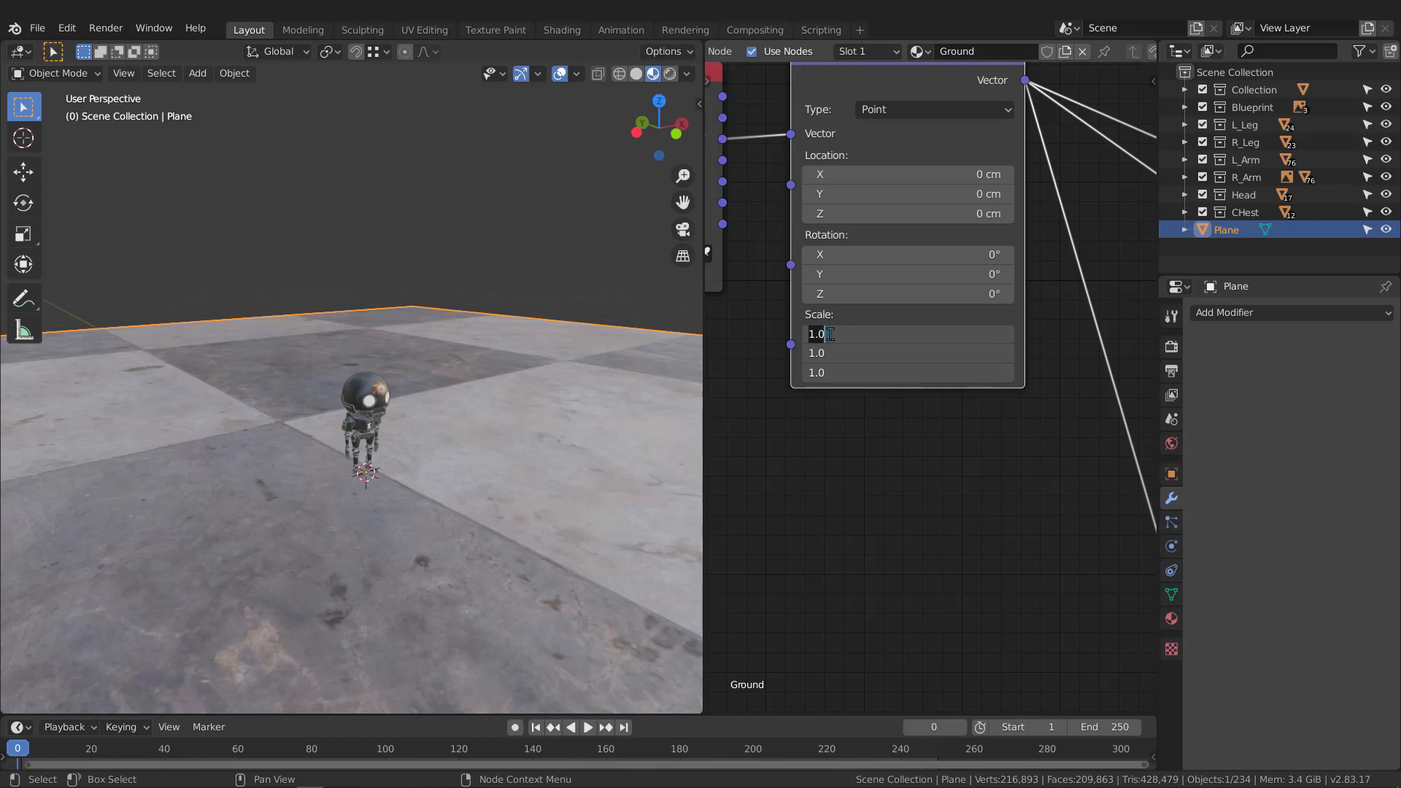
pyautogui.write('8')
pyautogui.press('Return')
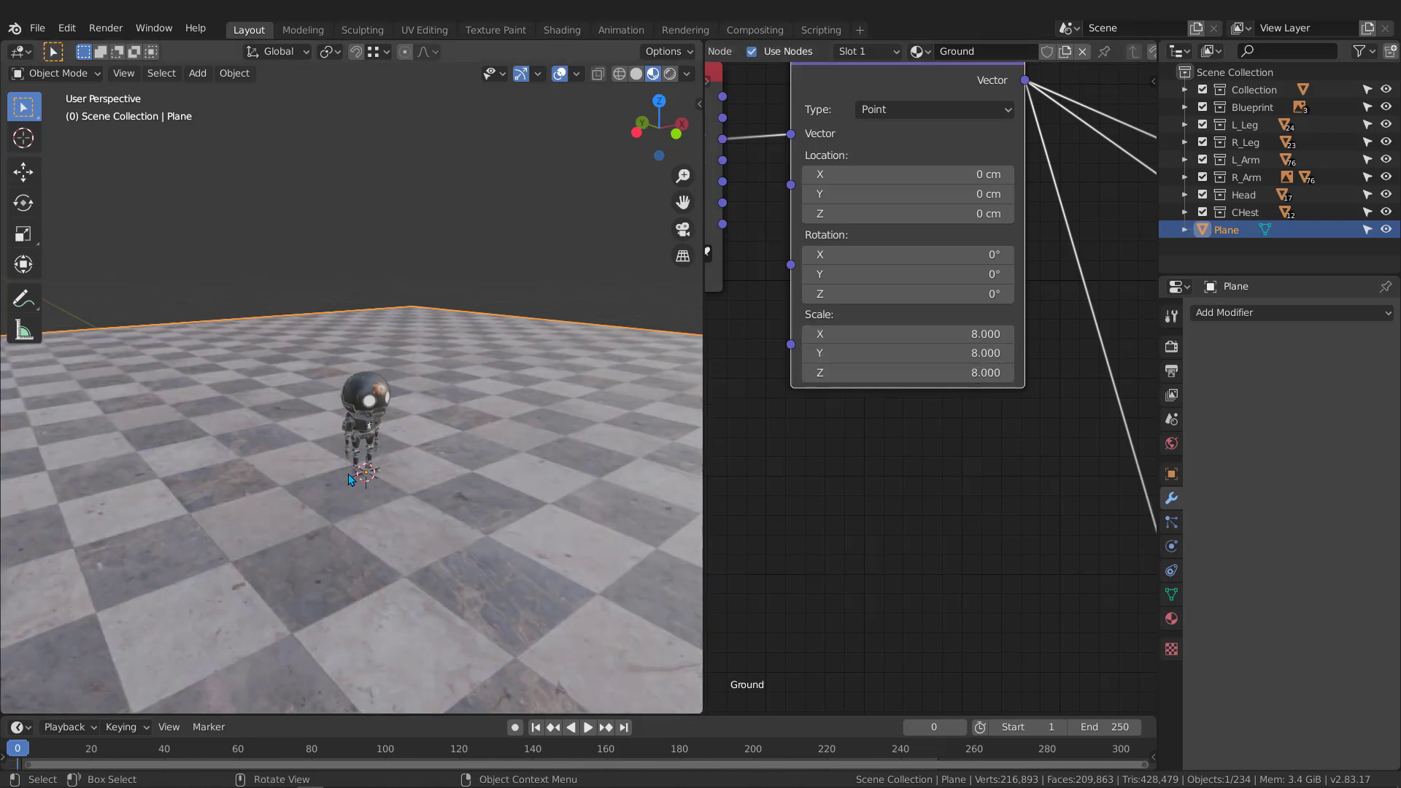
# Set the Mapping node's X, Y and Z scale to 15 for smaller floor tiles.
pyautogui.scroll(3, 350, 474)
pyautogui.scroll(2, 369, 478)
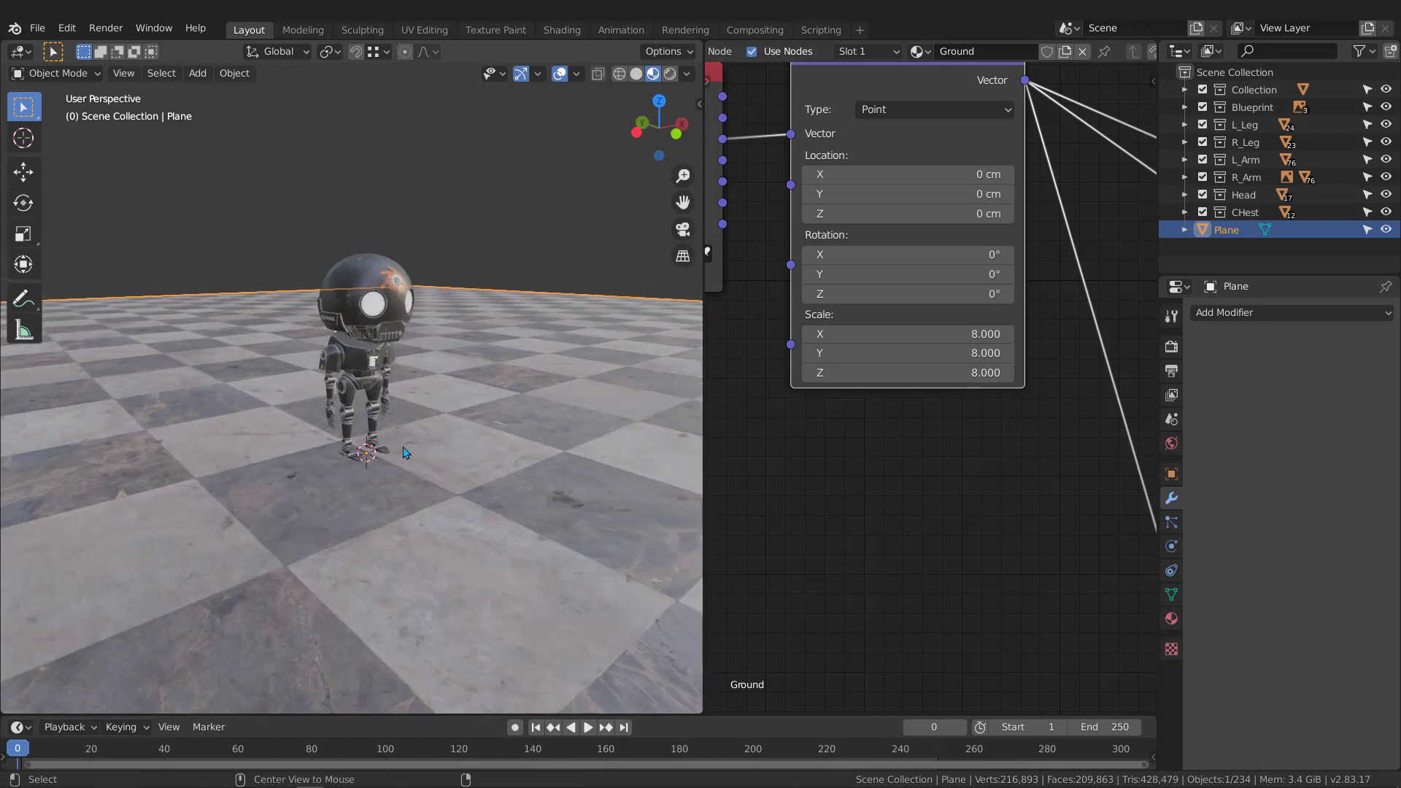
pyautogui.scroll(2, 376, 448)
pyautogui.scroll(4, 377, 446)
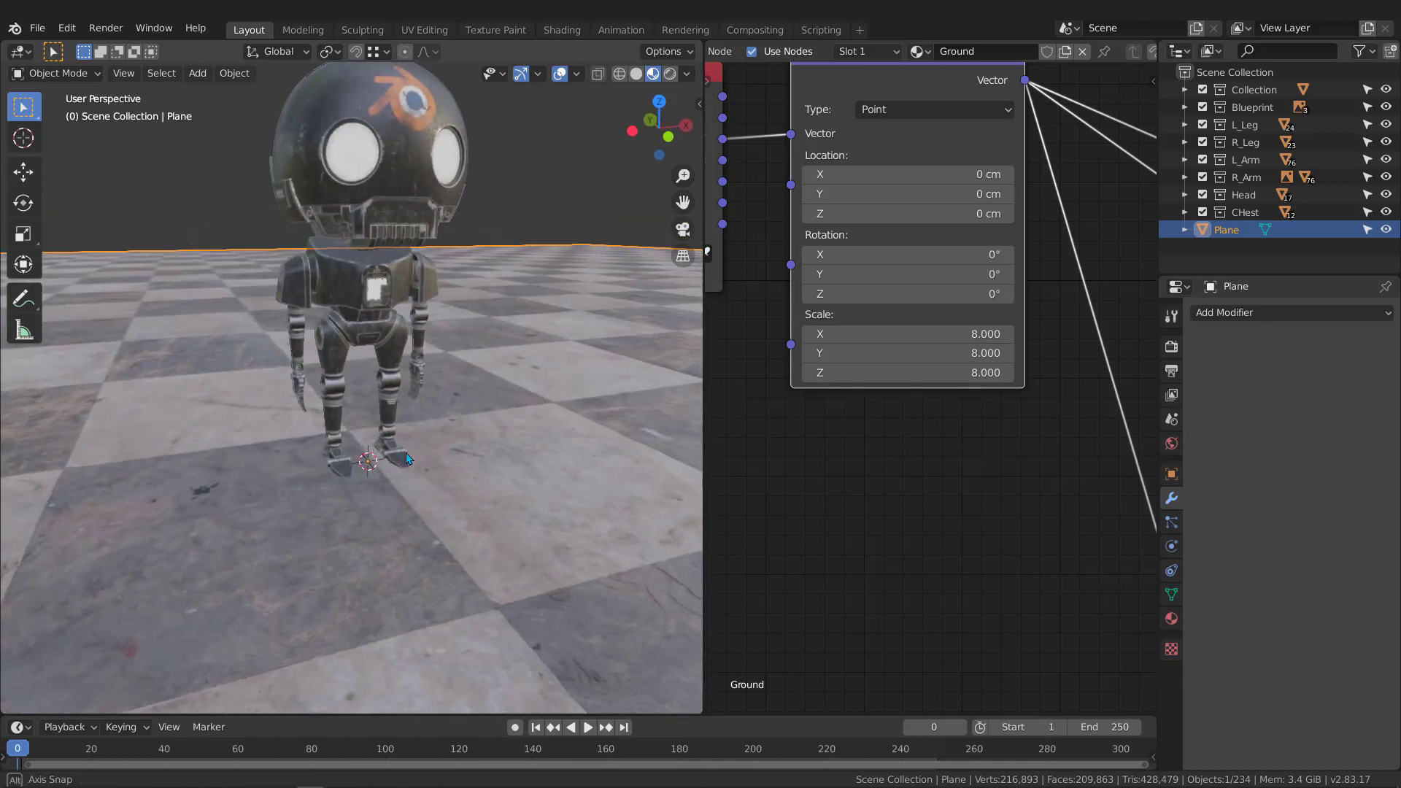
pyautogui.moveTo(905, 334); pyautogui.dragTo(905, 373)
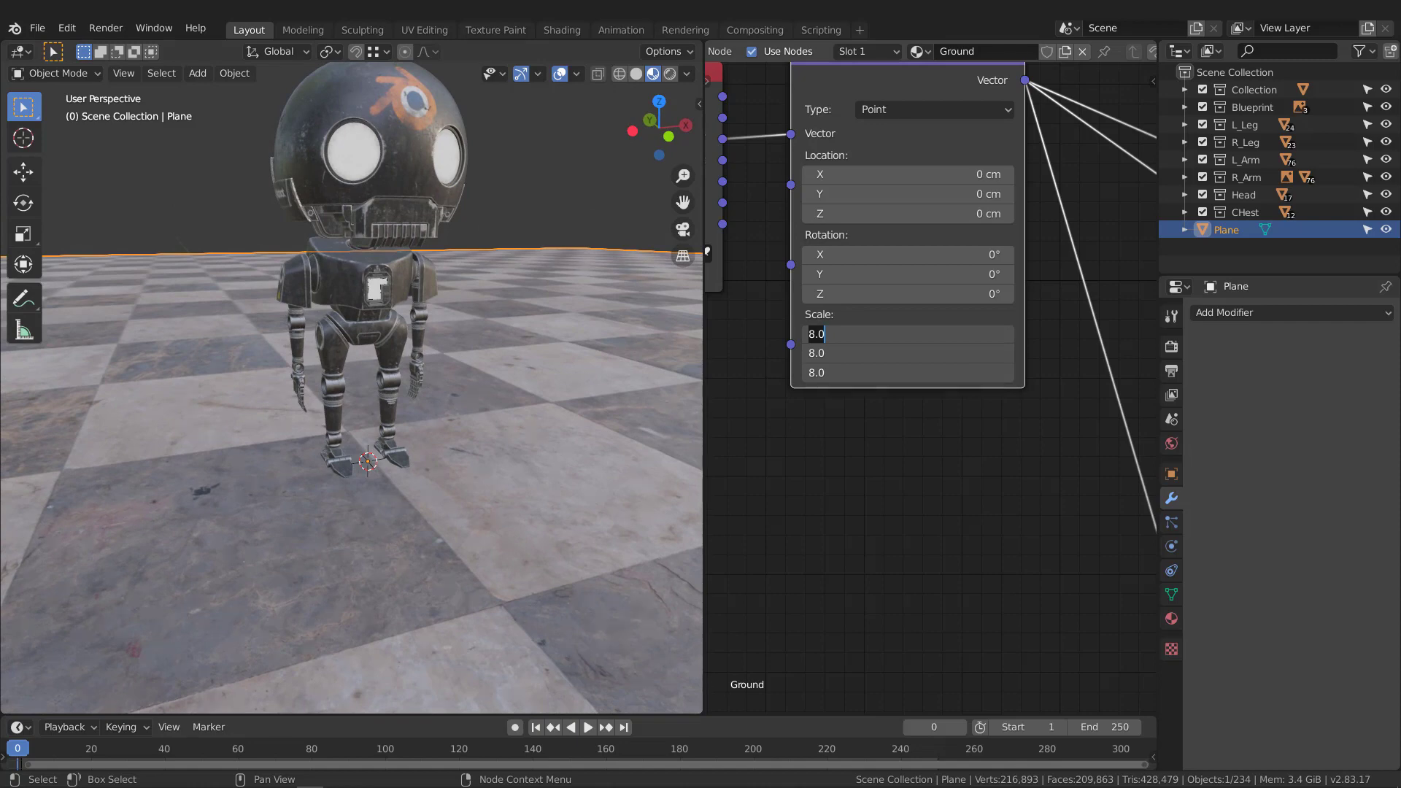
pyautogui.write('15')
pyautogui.press('Return')
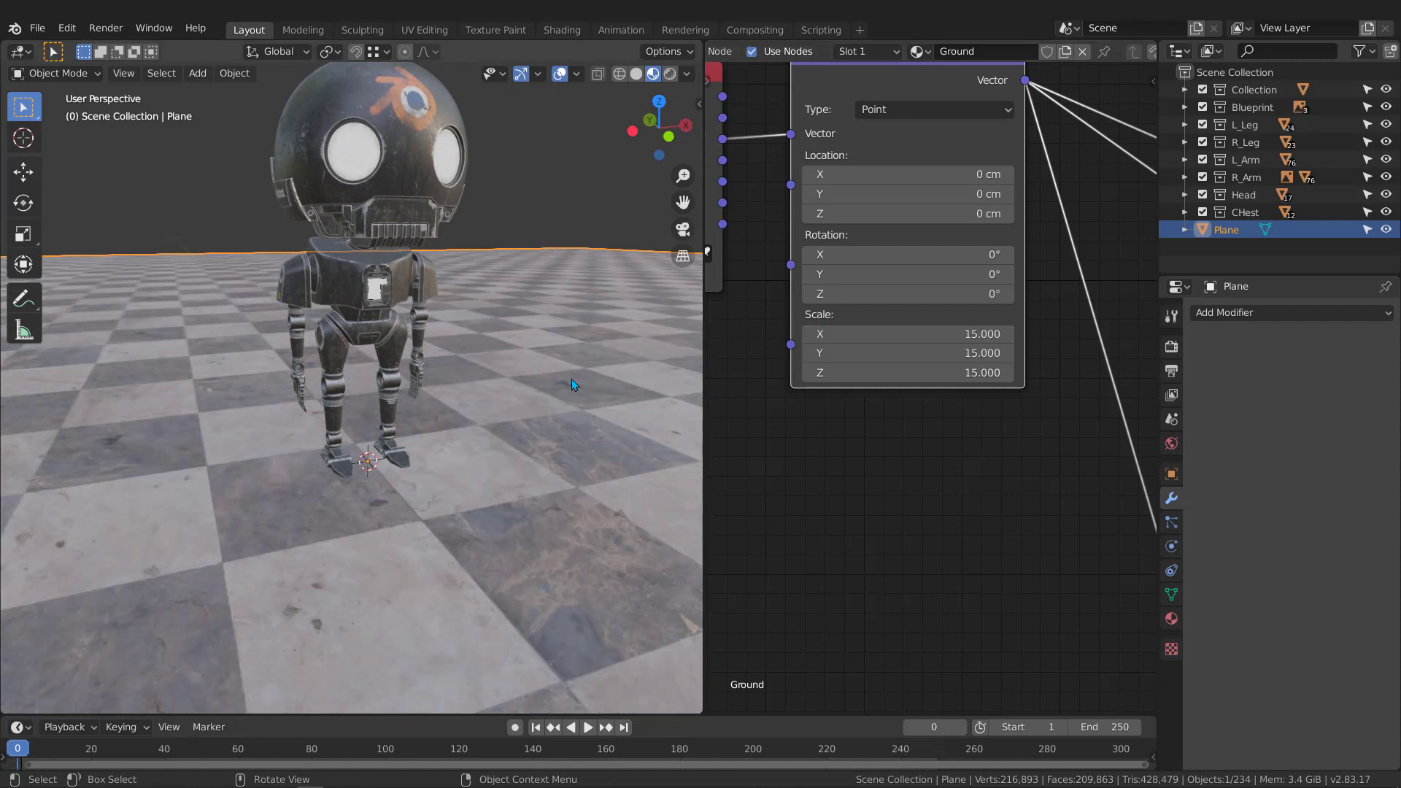
# Examine the size of the floor tiles around the robot's feet up close and from farther away.
pyautogui.moveTo(434, 381)
pyautogui.mouseDown(button='middle')
pyautogui.moveTo(335, 359)
pyautogui.moveTo(429, 377)
pyautogui.mouseUp(button='middle')
pyautogui.scroll(1, 368, 508)
pyautogui.scroll(5, 368, 508)
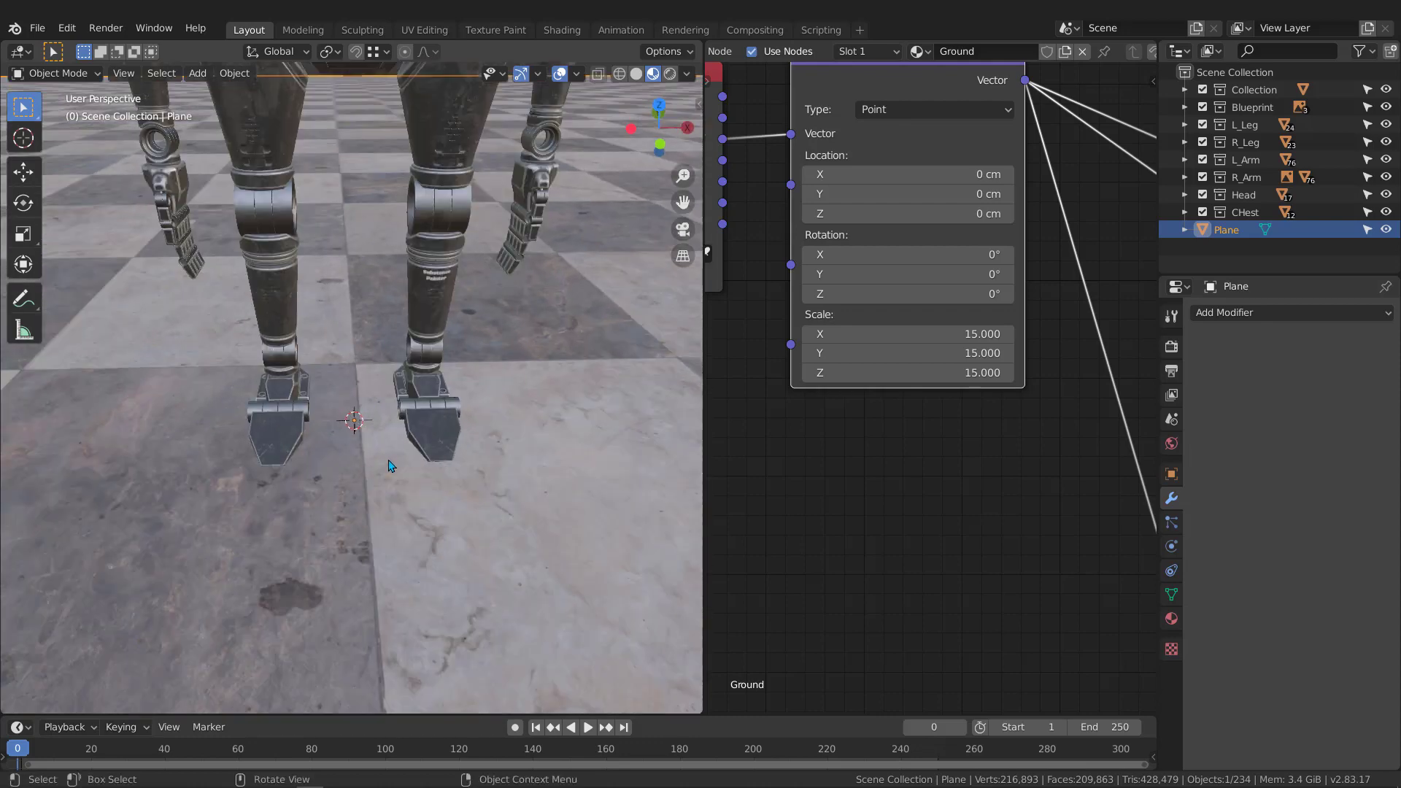
pyautogui.scroll(-5, 330, 532)
pyautogui.scroll(7, 347, 523)
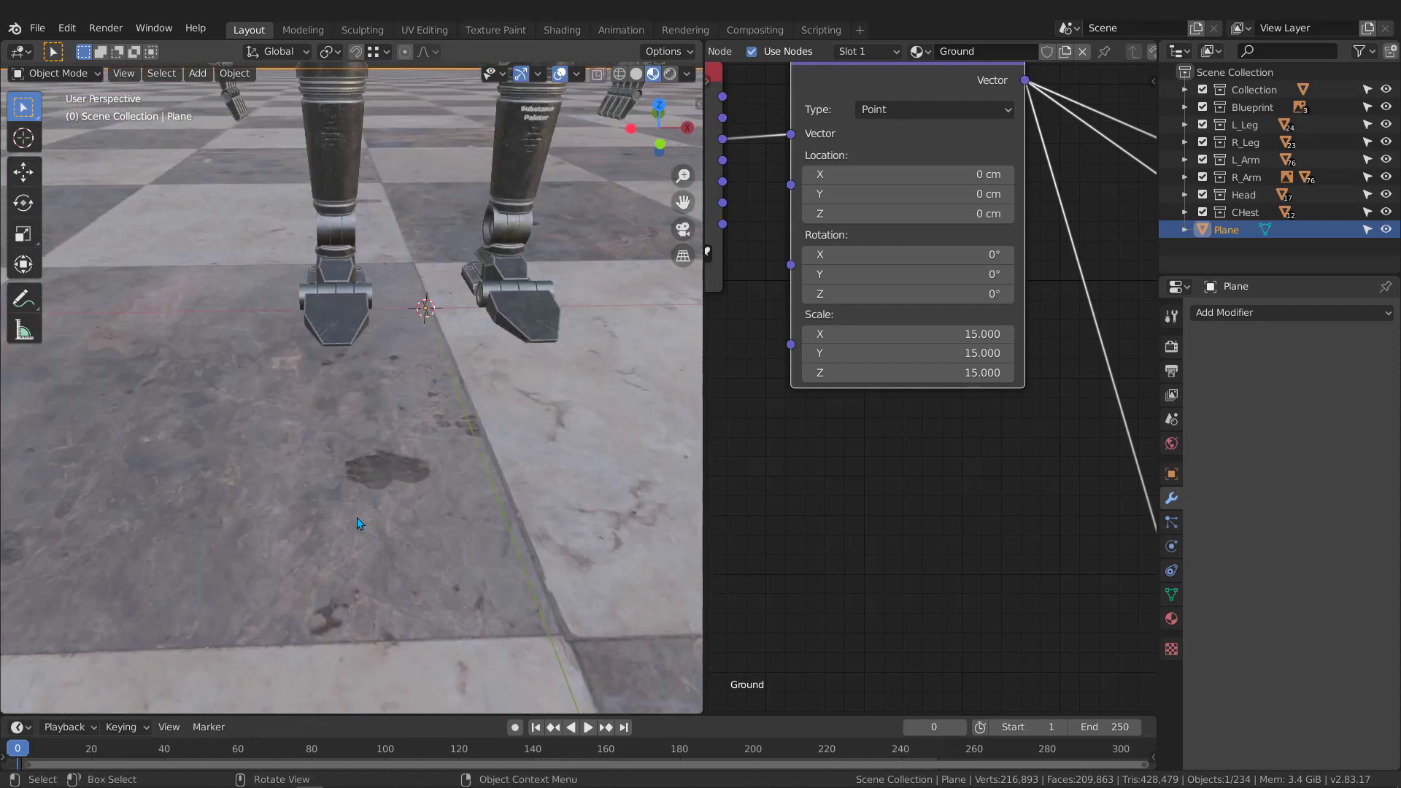
pyautogui.scroll(-5, 357, 515)
pyautogui.moveTo(375, 365); pyautogui.dragTo(424, 327, button='middle')
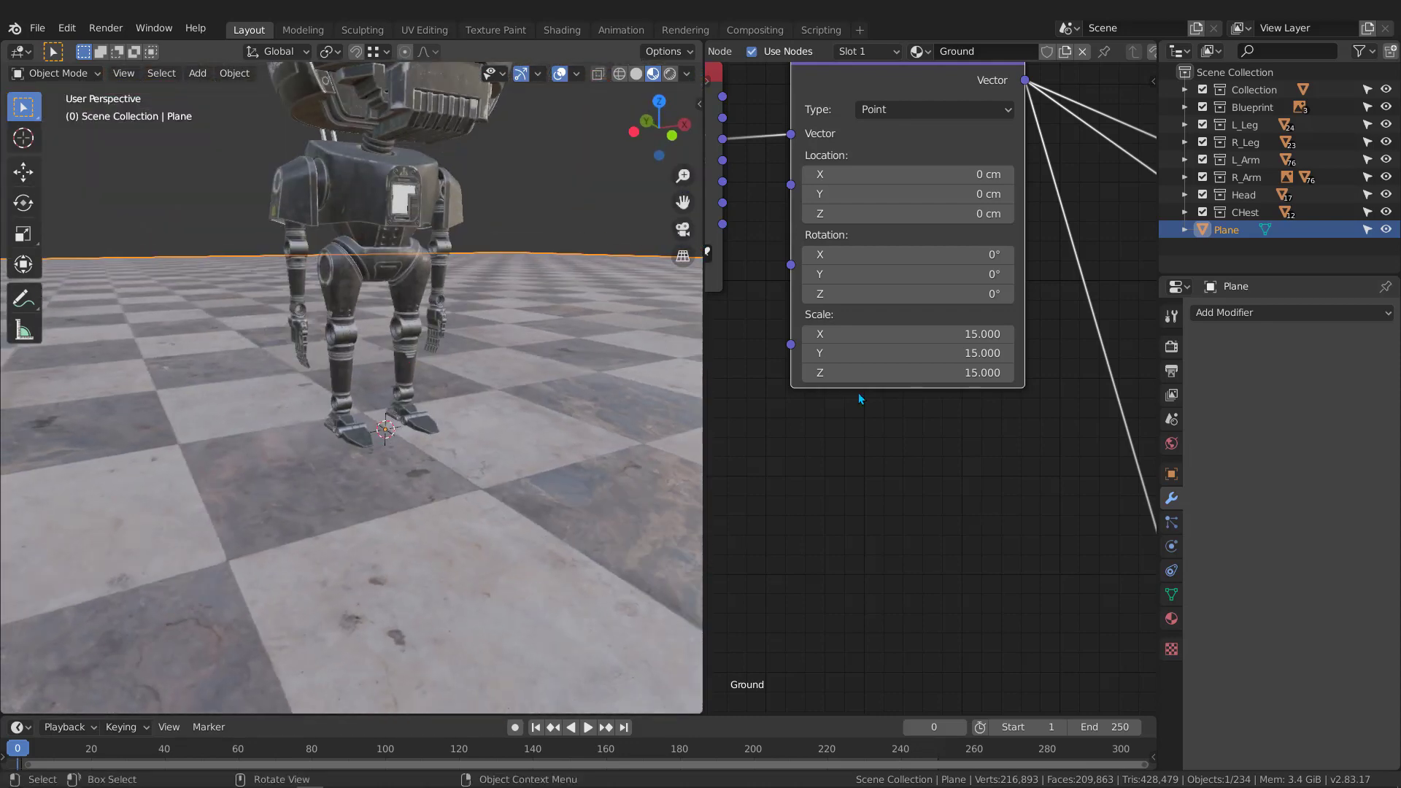
# Set the Strength of the Ground material's Normal Map node to 1.5.
pyautogui.moveTo(983, 429); pyautogui.dragTo(802, 317, button='middle')
pyautogui.moveTo(951, 467); pyautogui.dragTo(594, 325, button='middle')
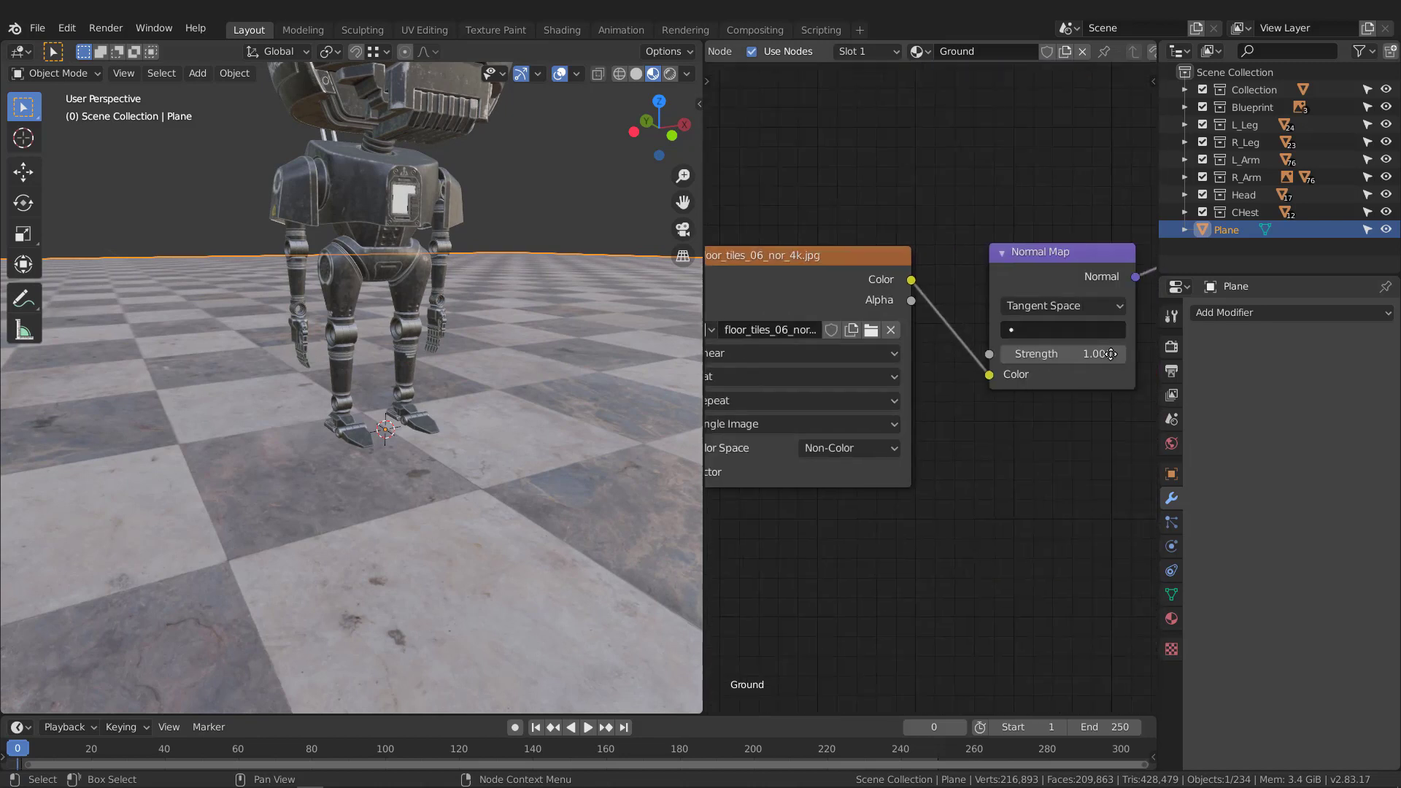
pyautogui.click(1074, 350)
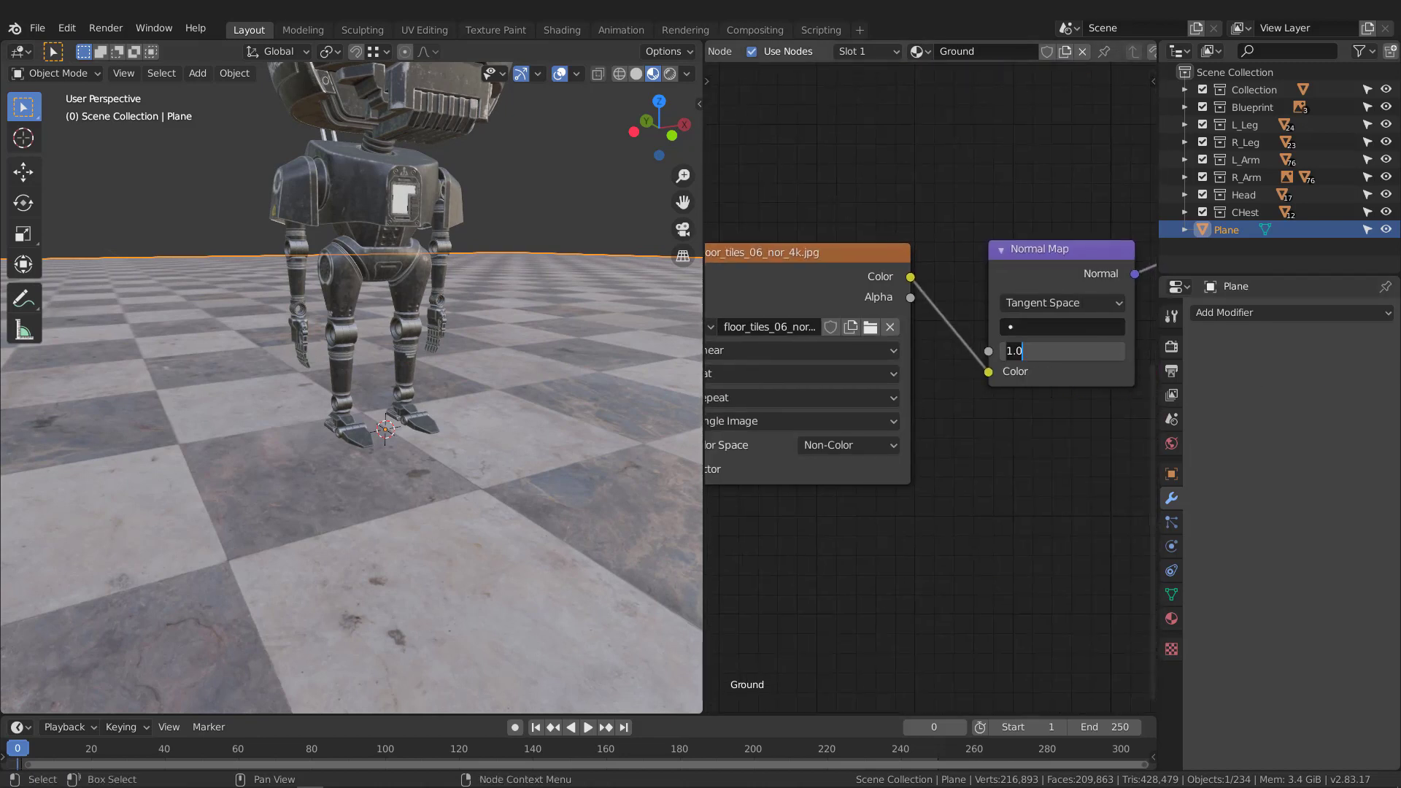
pyautogui.press('BackSpace')
pyautogui.write('5')
pyautogui.press('Return')
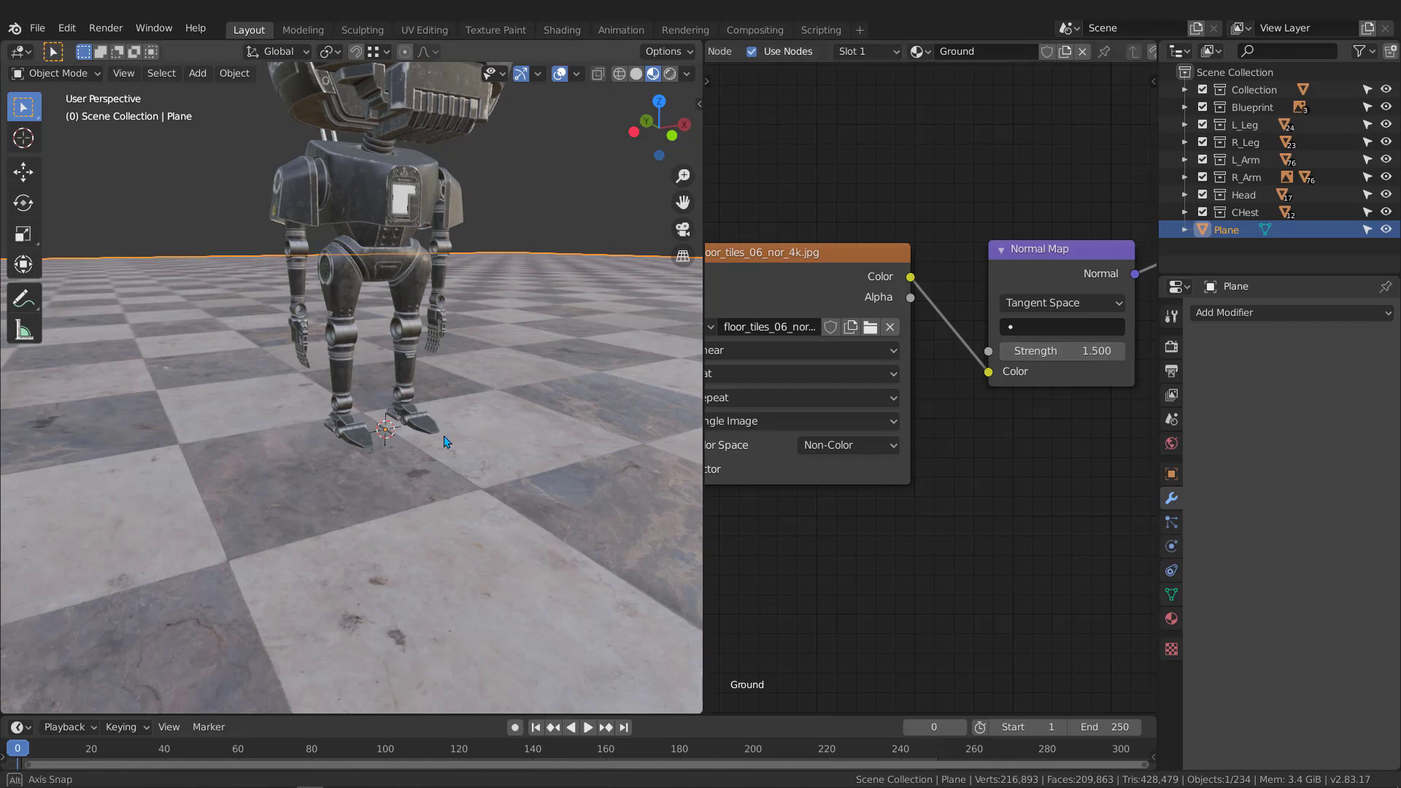
# Add an area light at the robot and raise it about 88 cm along the Z axis.
pyautogui.moveTo(444, 436); pyautogui.dragTo(396, 449, button='middle')
pyautogui.scroll(4, 409, 486)
pyautogui.scroll(-3, 410, 486)
pyautogui.scroll(3, 410, 485)
pyautogui.scroll(-6, 396, 449)
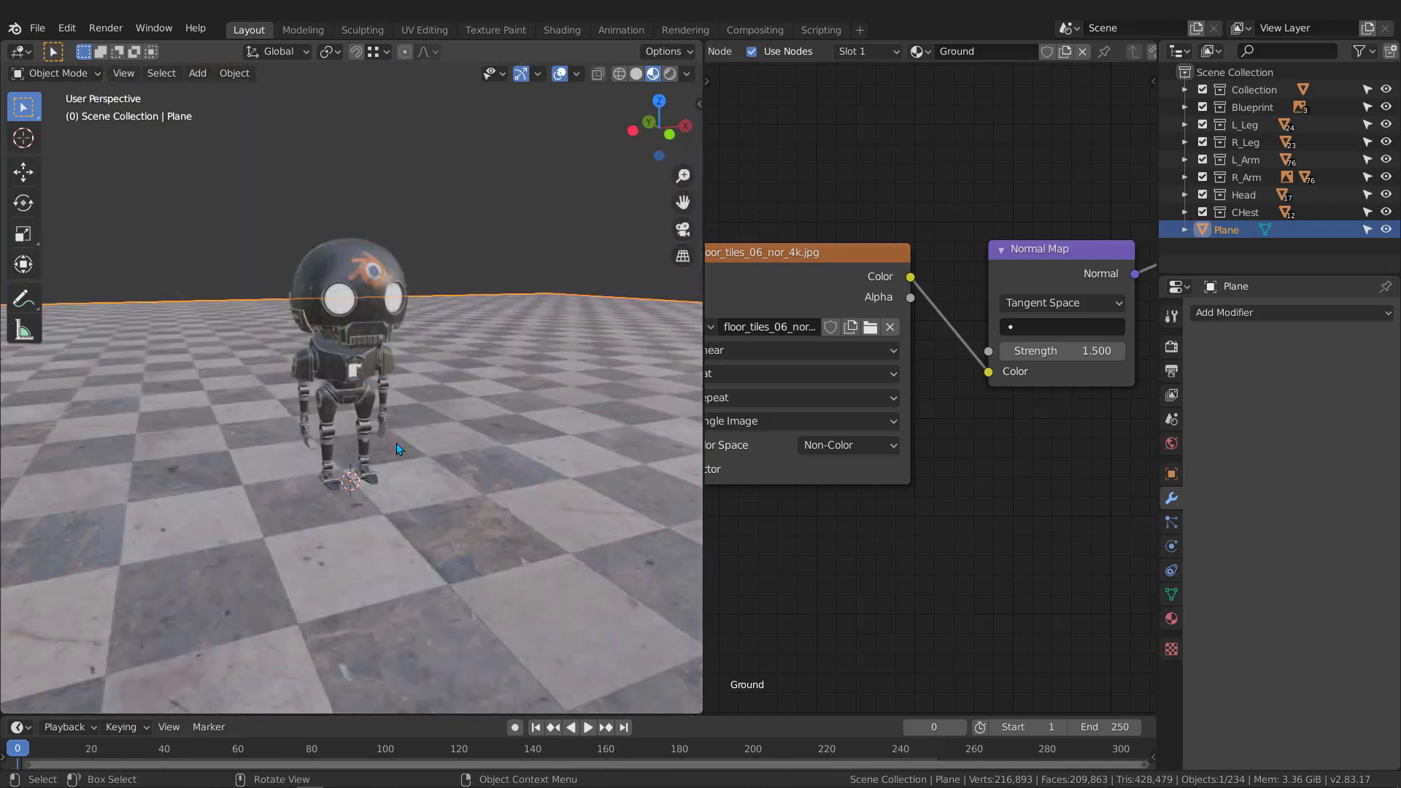
pyautogui.hotkey('shift', 'a')
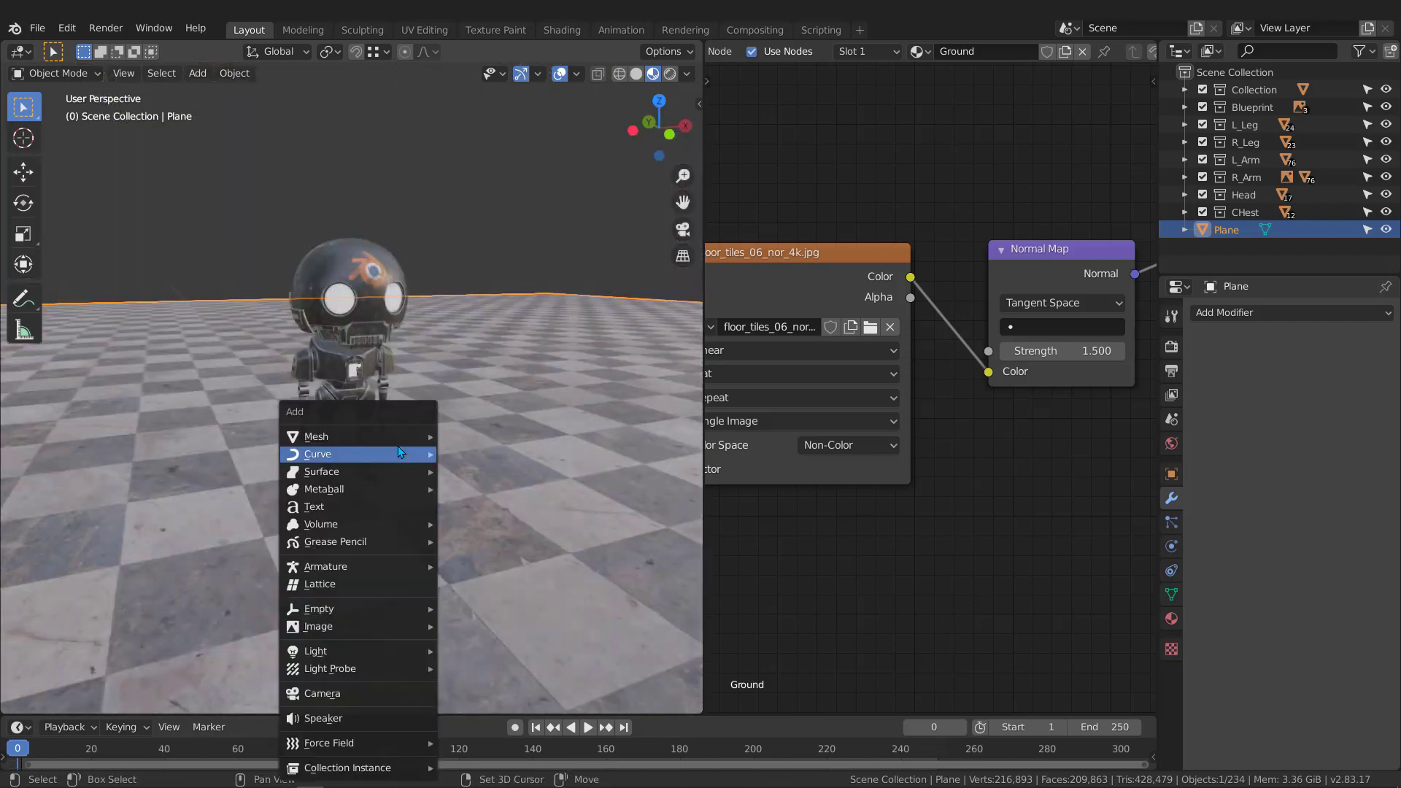
pyautogui.moveTo(359, 650)
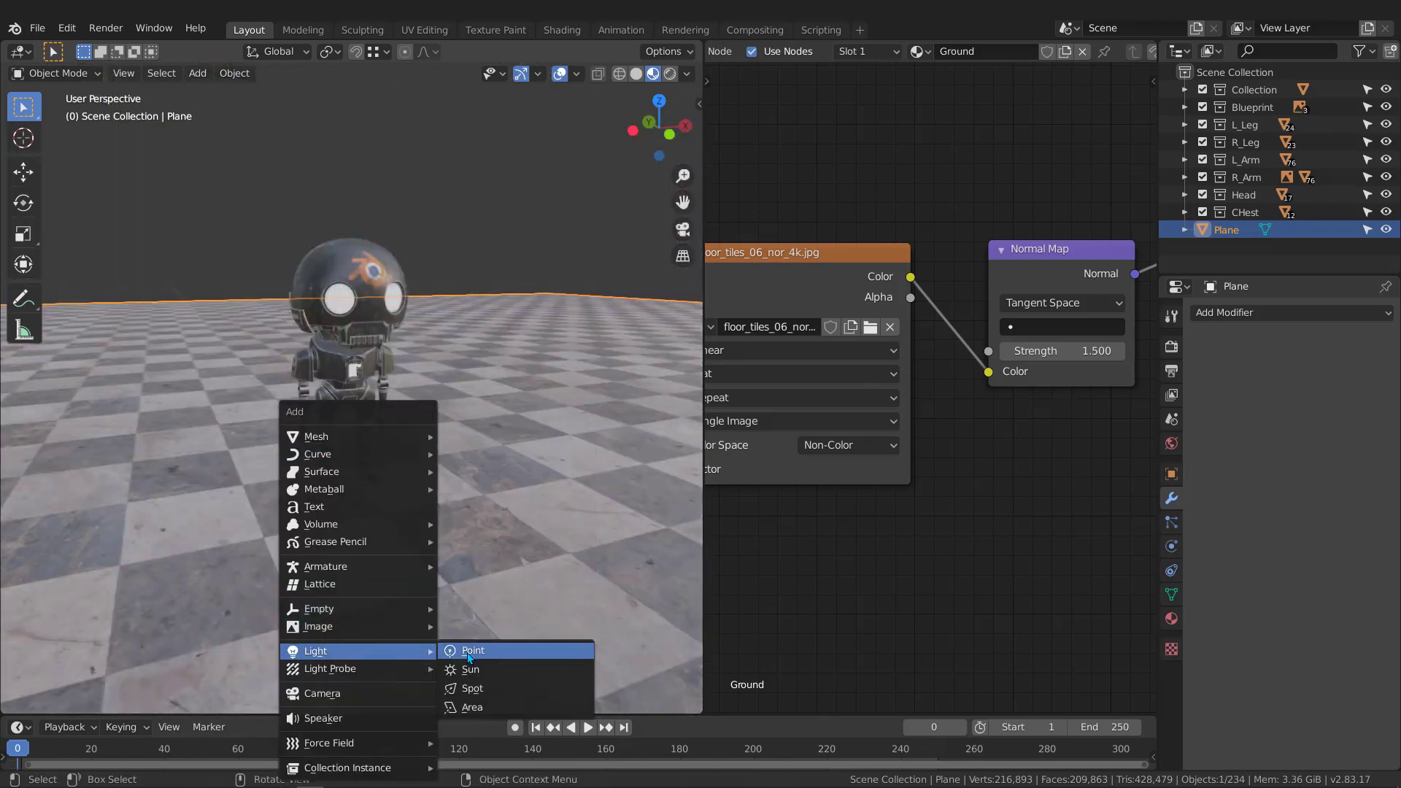
pyautogui.click(476, 708)
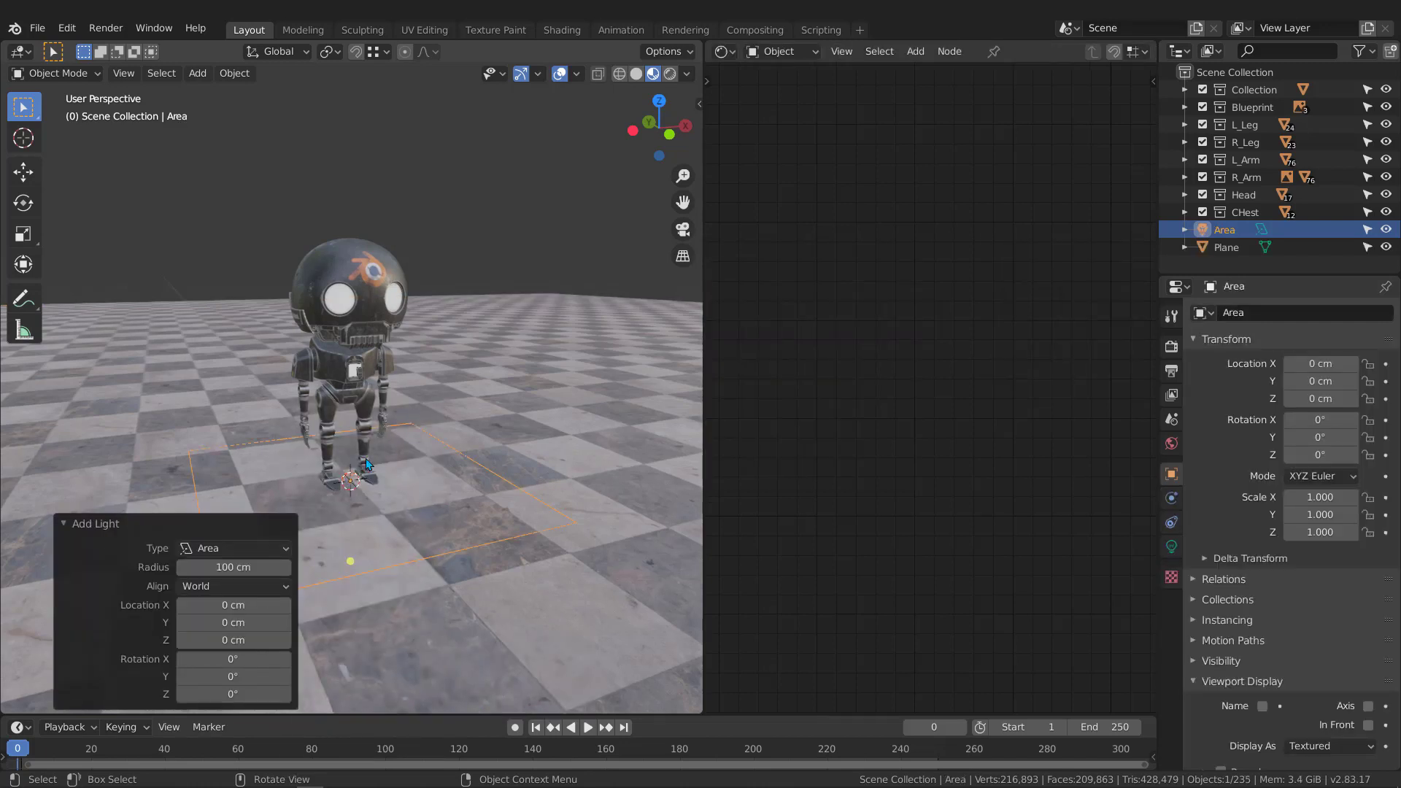
pyautogui.moveTo(369, 464); pyautogui.dragTo(401, 460, button='middle')
pyautogui.press('g')
pyautogui.press('z')
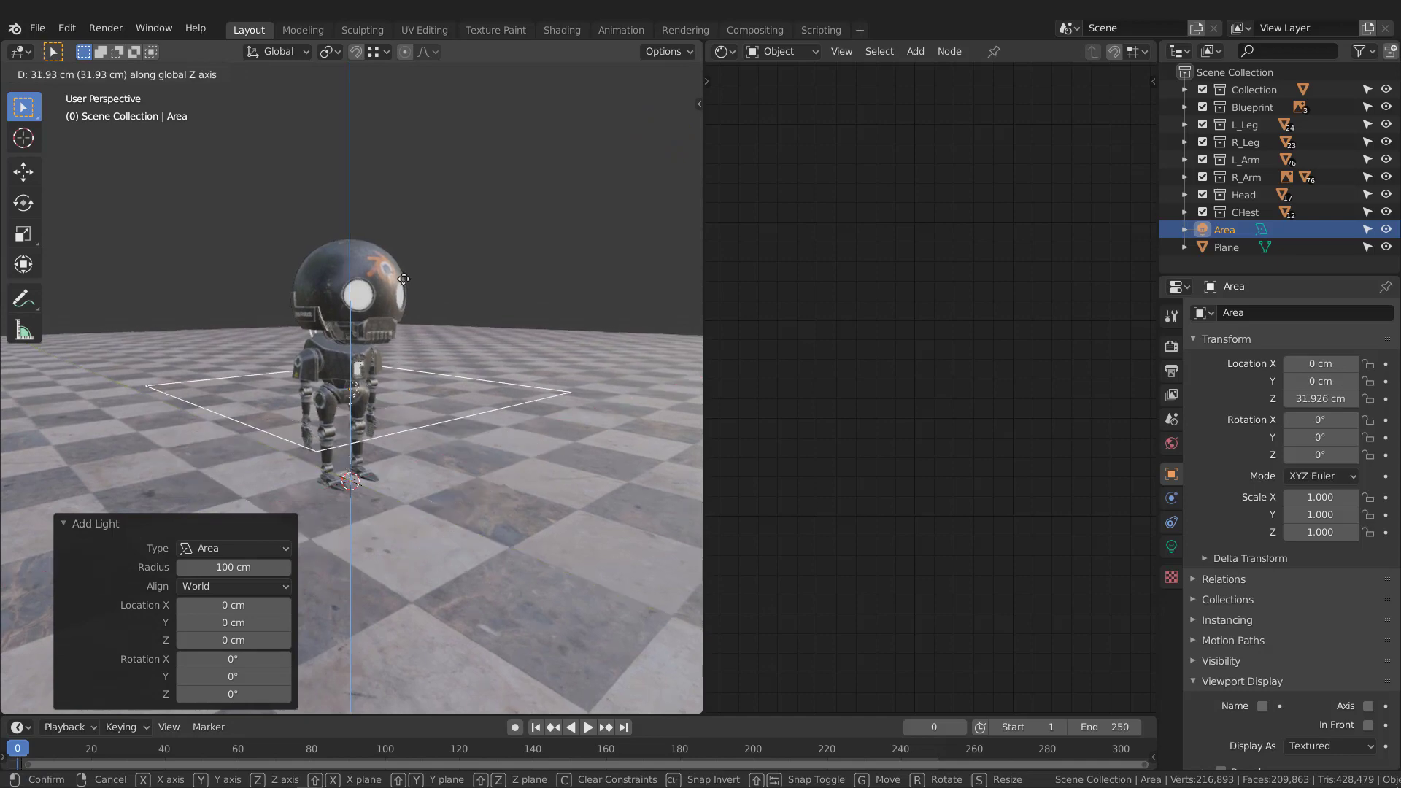
pyautogui.click(418, 183)
# Move the area light out to one side of the robot, about 246 cm along X, and aim it at the robot.
pyautogui.scroll(-5, 390, 332)
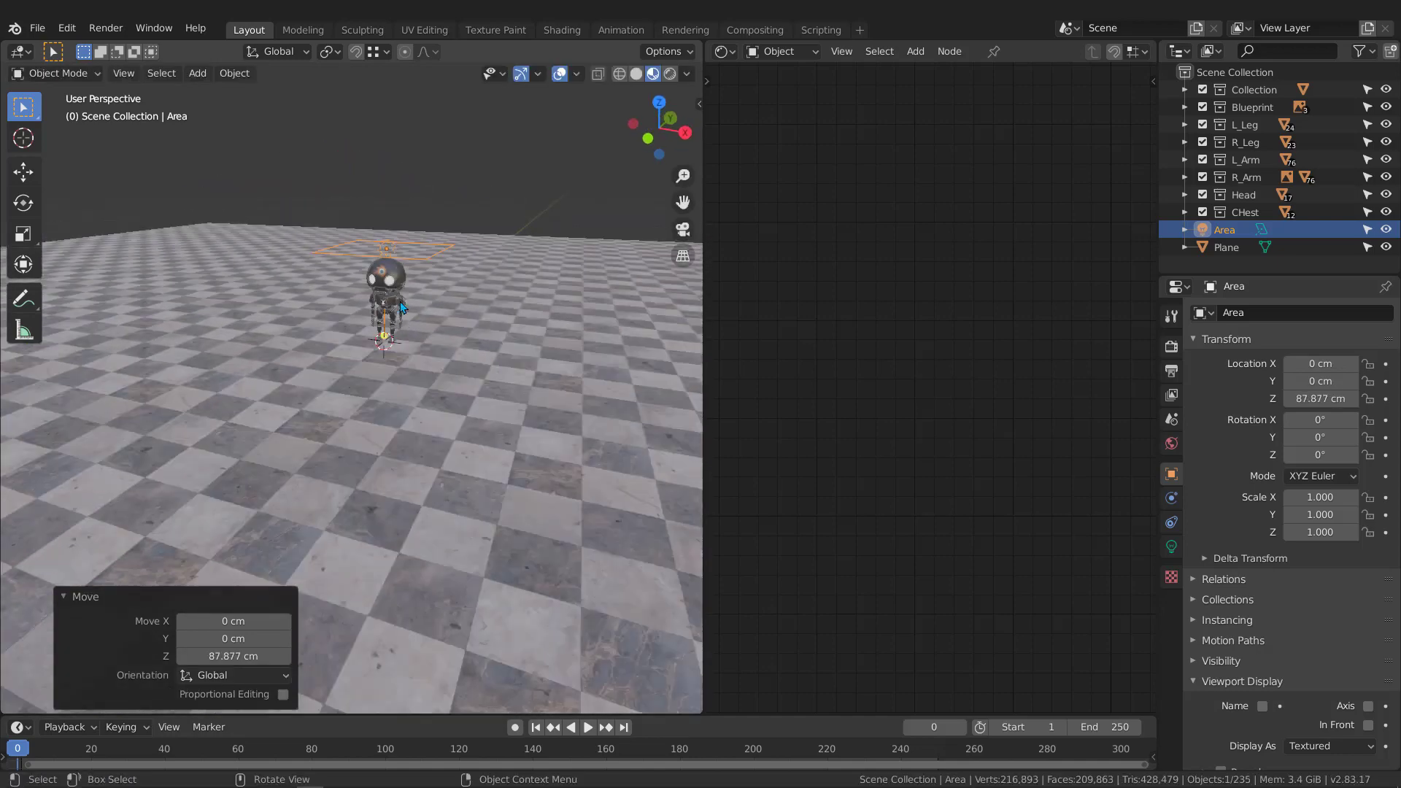
pyautogui.moveTo(401, 307); pyautogui.dragTo(484, 287, button='middle')
pyautogui.press('g')
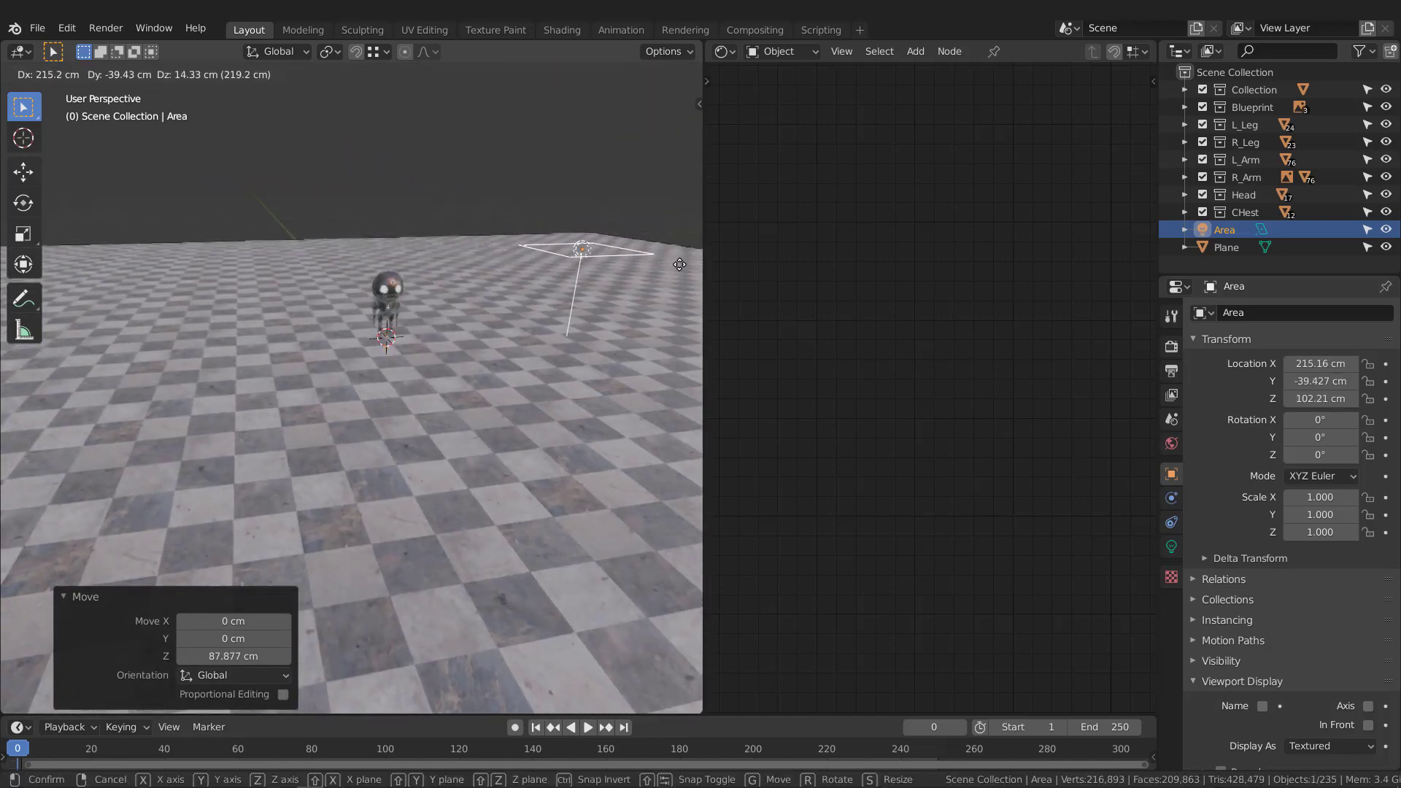
pyautogui.click(700, 259)
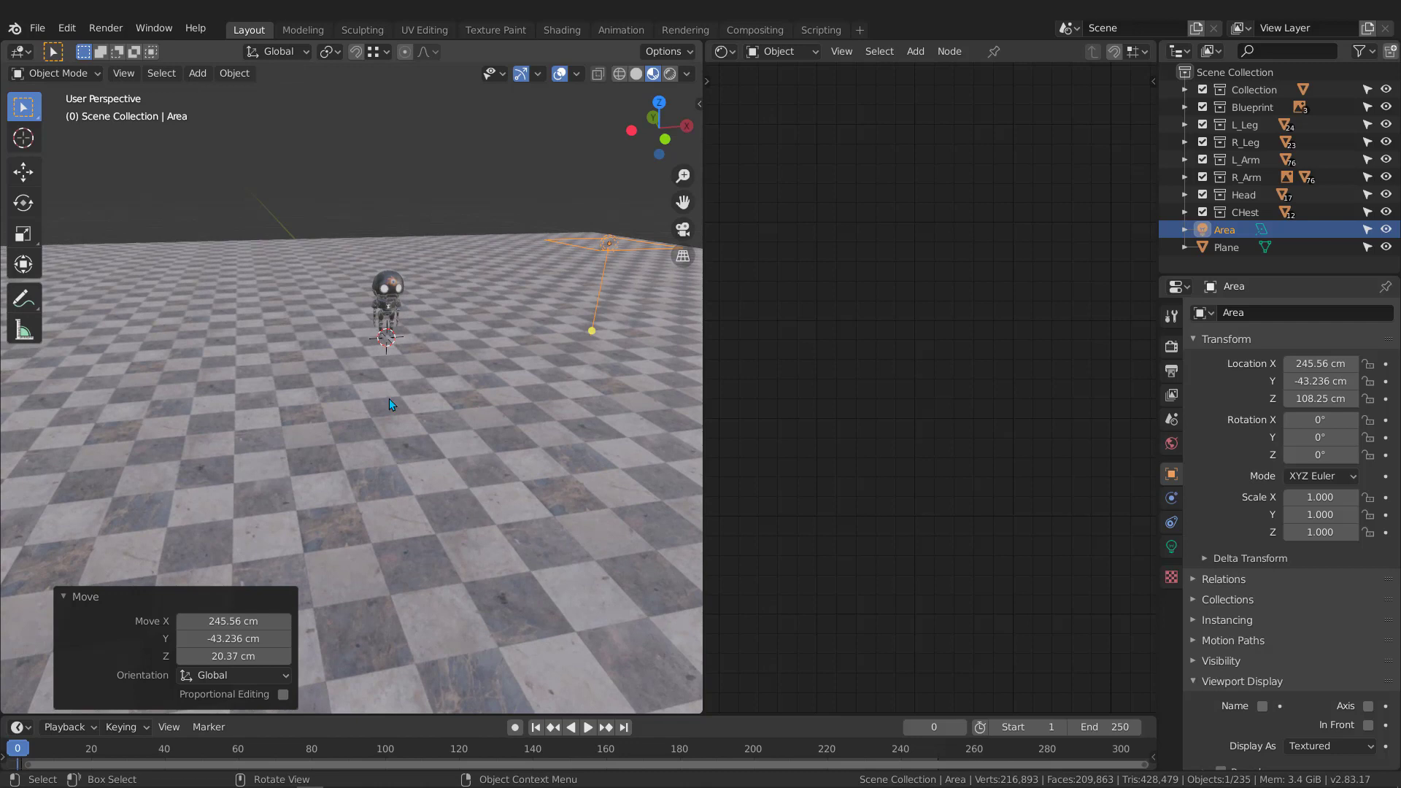
pyautogui.moveTo(594, 331); pyautogui.dragTo(390, 294)
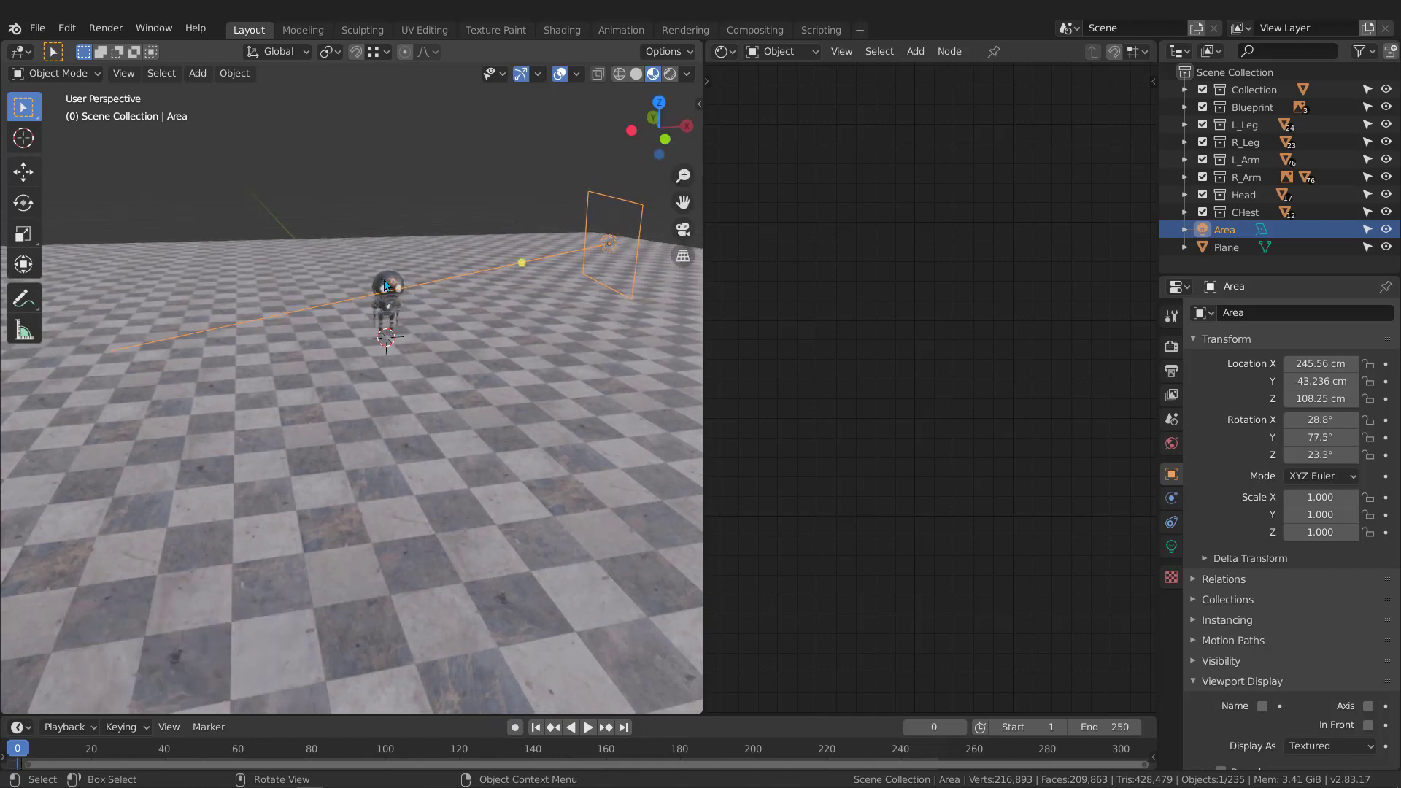
# In front view, duplicate the area light about 641 cm along negative X to the robot's other side and aim it at the robot.
pyautogui.moveTo(387, 295); pyautogui.dragTo(355, 282, button='middle')
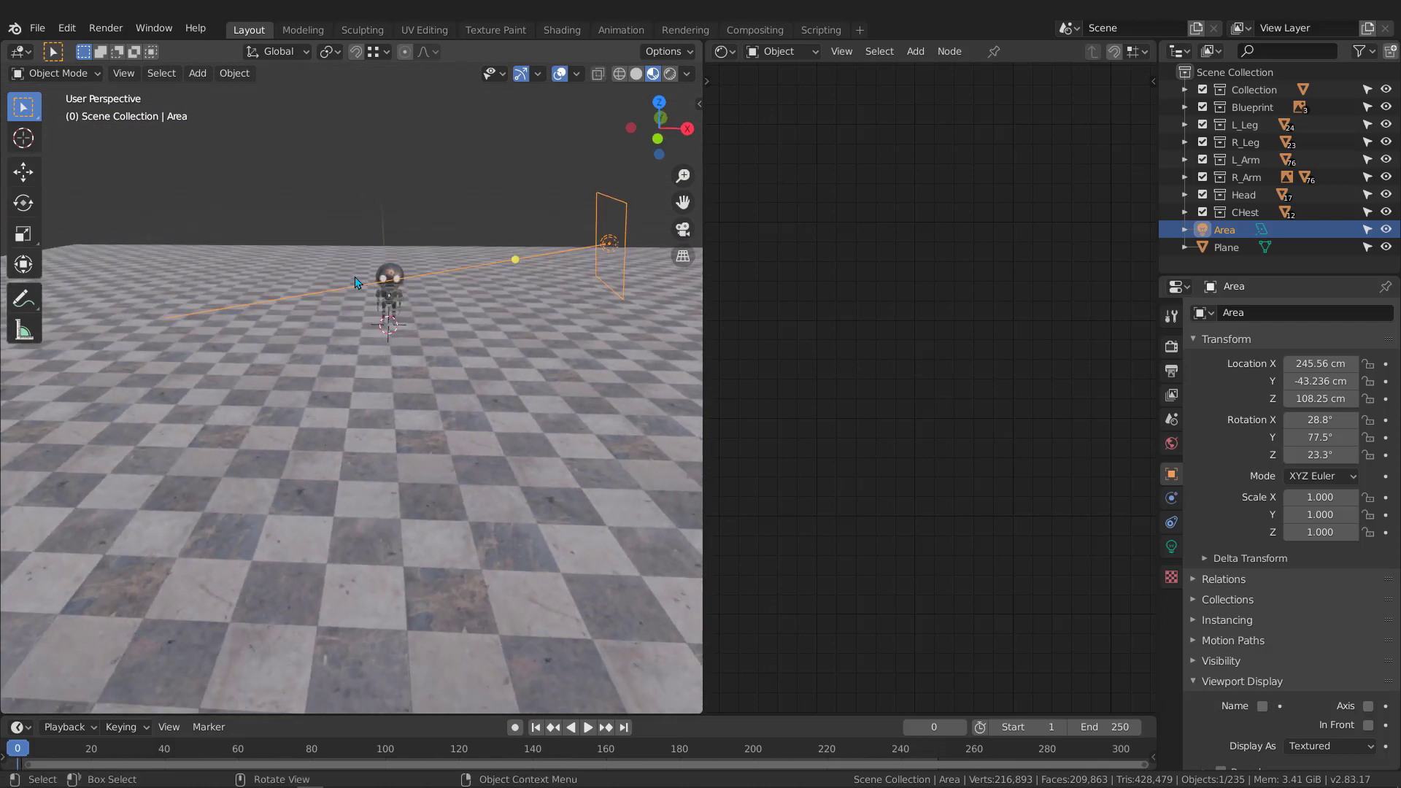
pyautogui.press('KP_1')
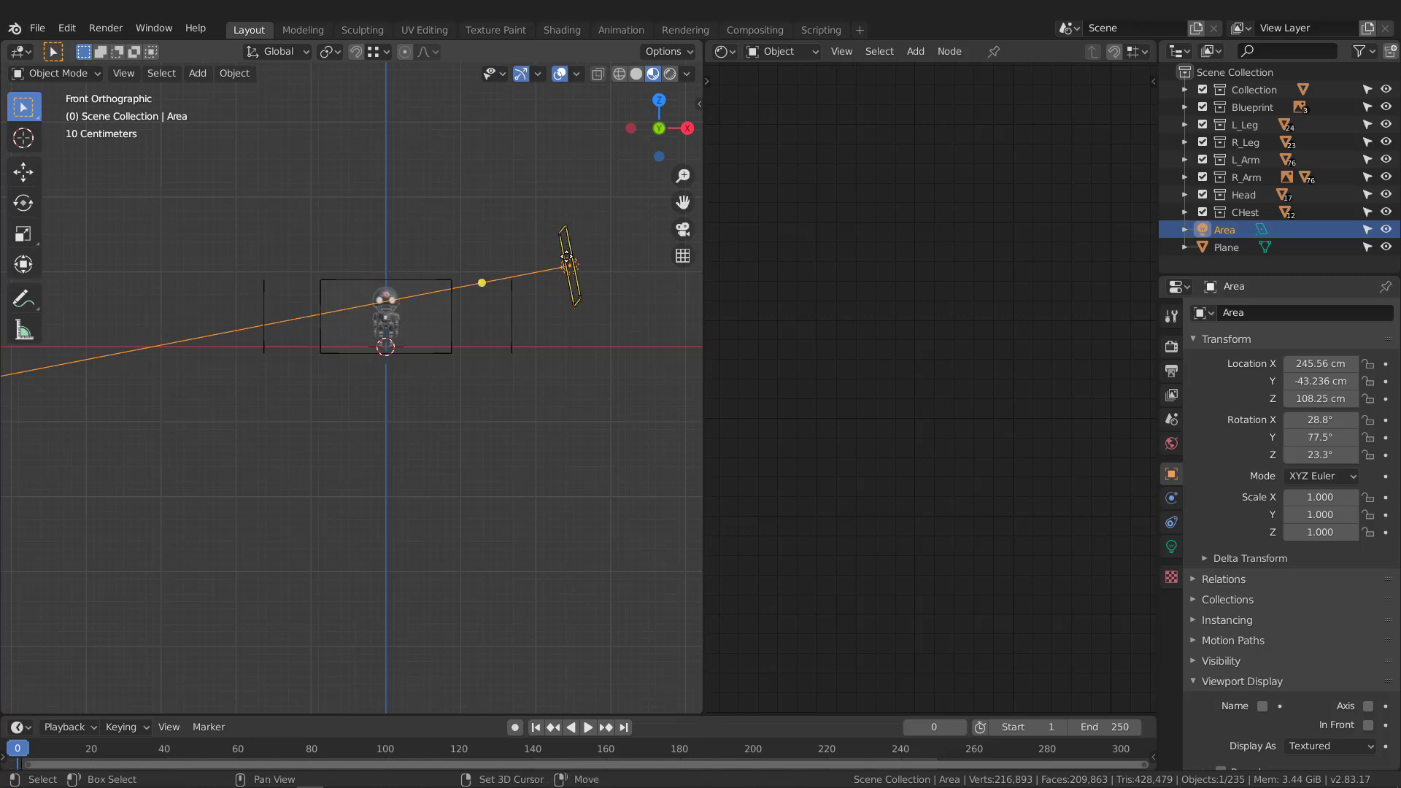
pyautogui.hotkey('shift', 'd')
pyautogui.click(108, 290)
pyautogui.keyDown('shift'); pyautogui.moveTo(107, 289); pyautogui.dragTo(103, 309, button='middle'); pyautogui.keyUp('shift')
pyautogui.moveTo(107, 313); pyautogui.dragTo(490, 341)
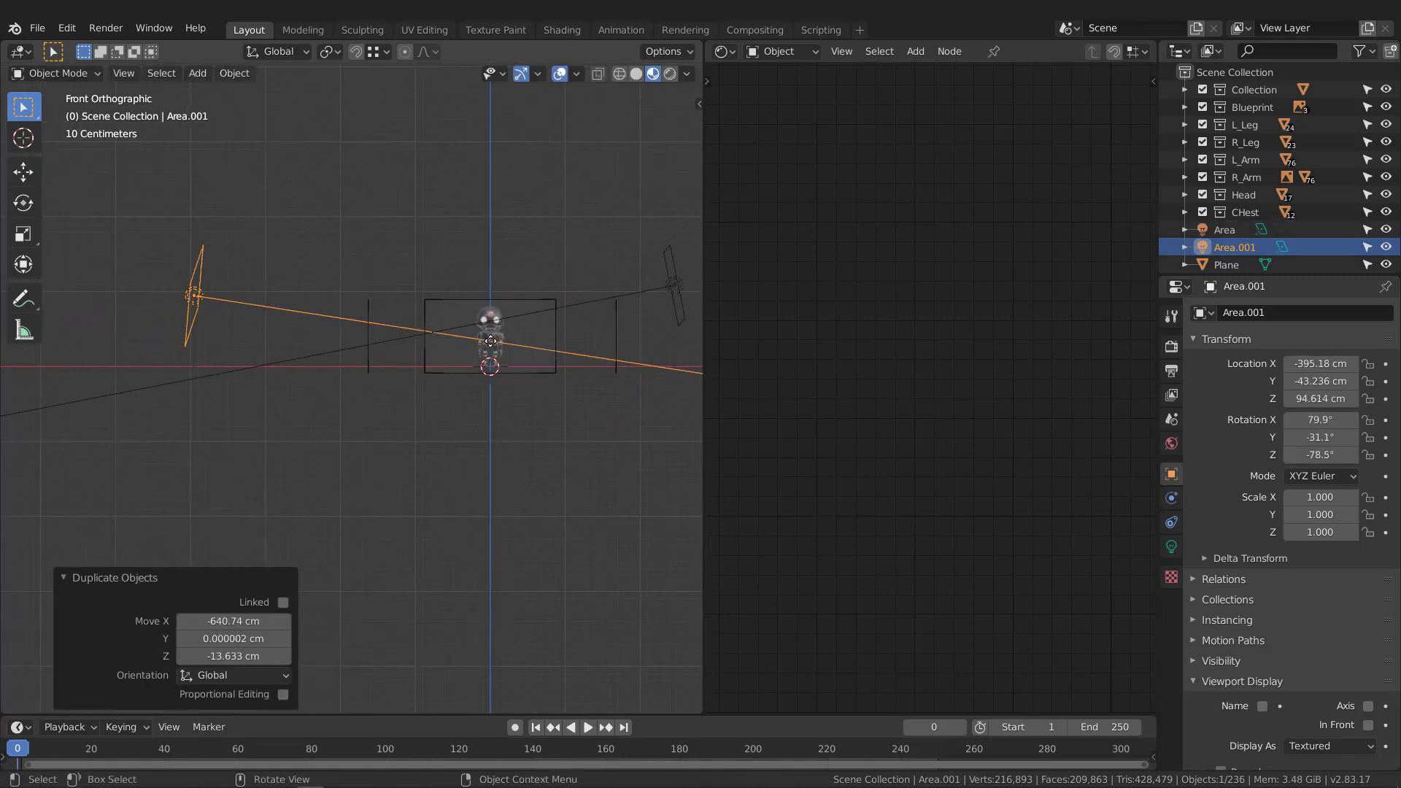
# Try a duplicated area light above and behind the robot, aimed at it, and delete that duplicate.
pyautogui.moveTo(465, 296); pyautogui.dragTo(343, 391, button='middle')
pyautogui.hotkey('shift', 'd')
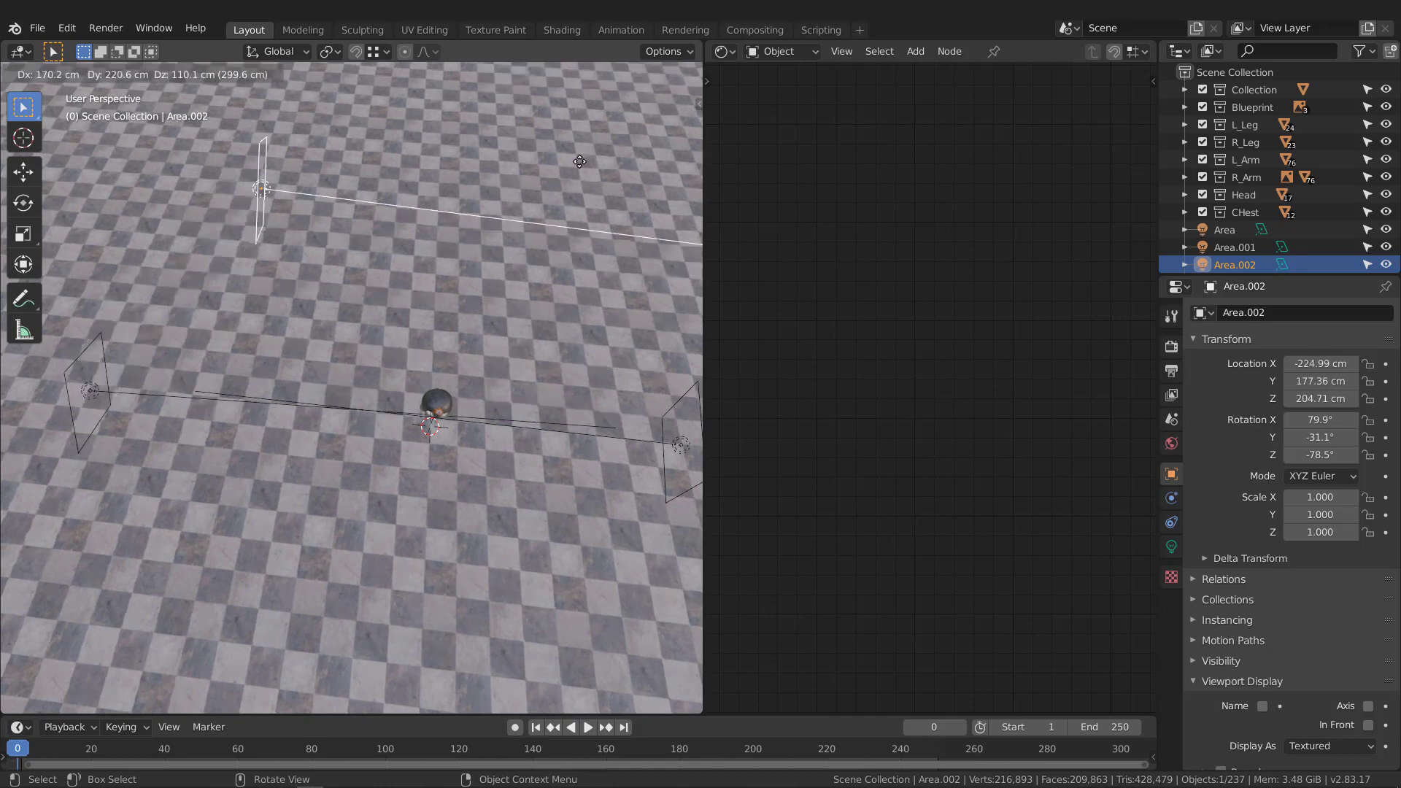
pyautogui.click(642, 152)
pyautogui.moveTo(483, 262); pyautogui.dragTo(495, 258, button='middle')
pyautogui.moveTo(471, 160); pyautogui.dragTo(457, 403)
pyautogui.moveTo(456, 403); pyautogui.dragTo(440, 325, button='middle')
pyautogui.scroll(-2, 482, 312)
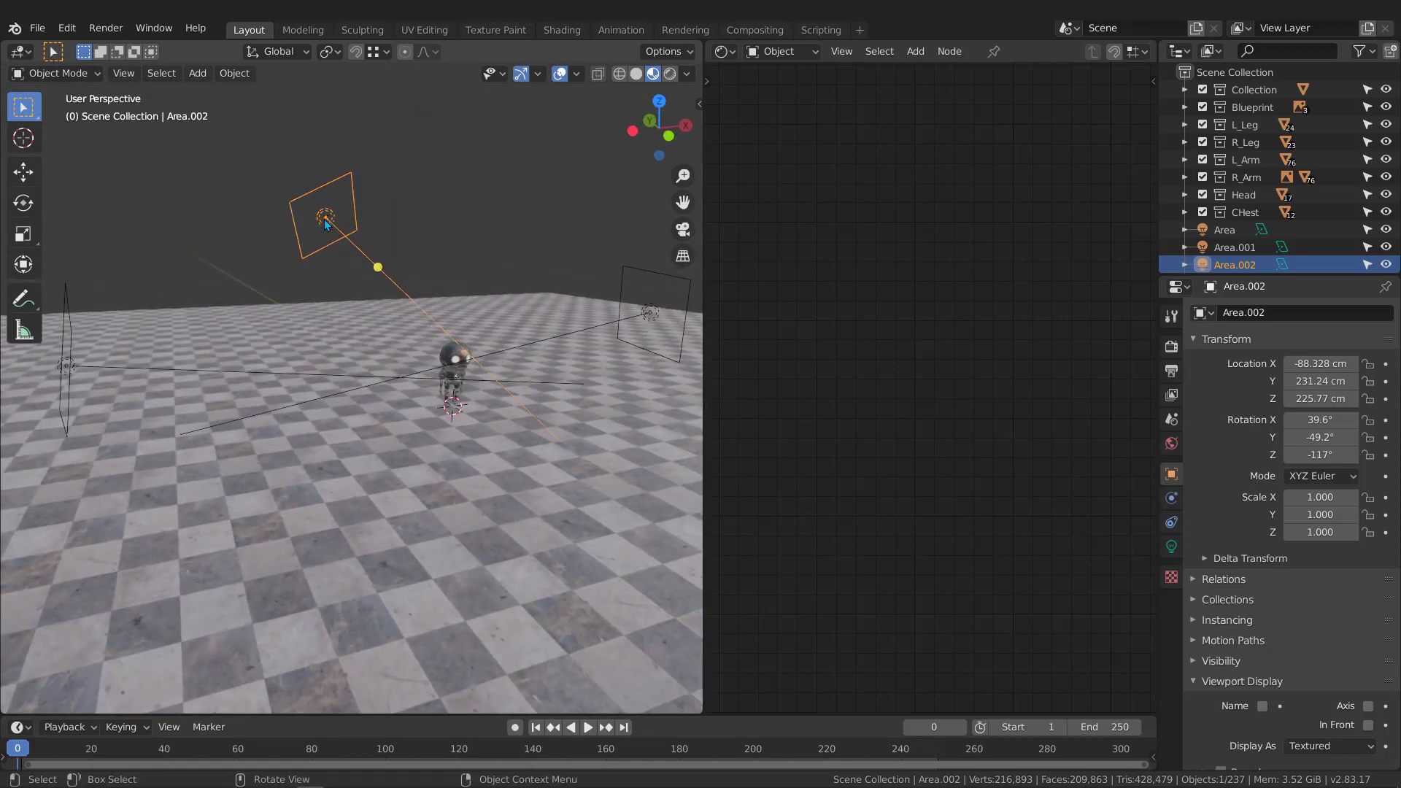
pyautogui.moveTo(327, 220); pyautogui.dragTo(322, 226, button='middle')
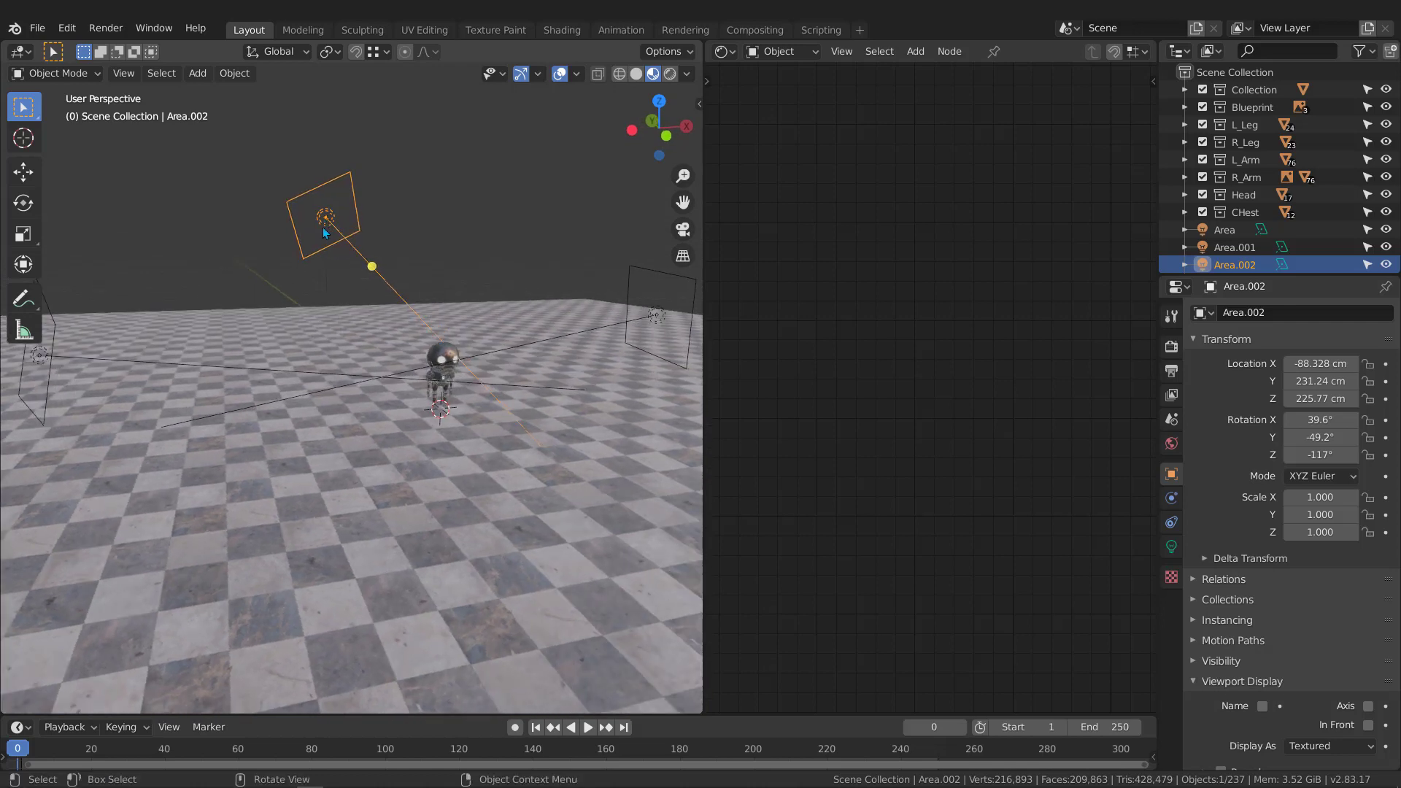
pyautogui.press('Delete')
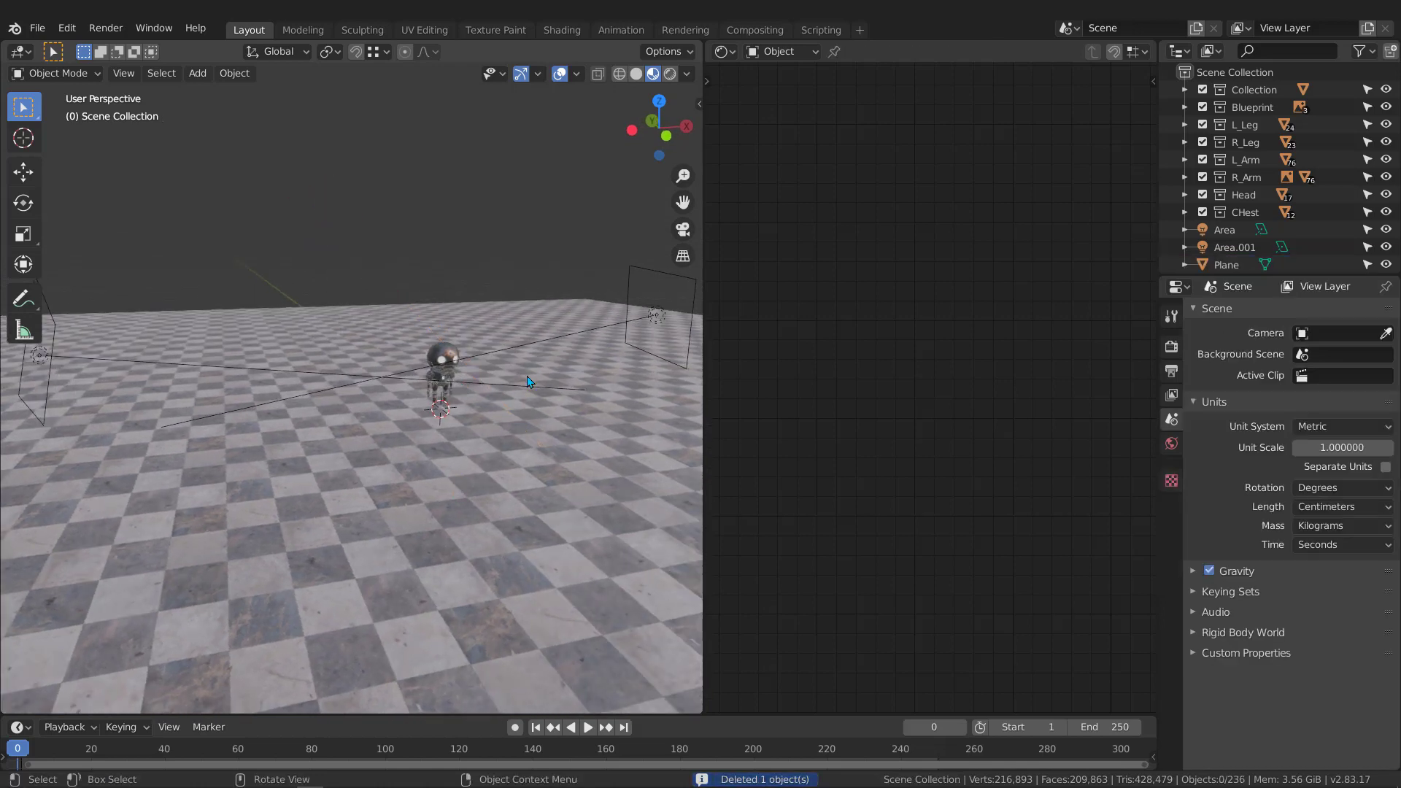
# Set the area light on the positive X side of the robot to 100 W power and a light blue color.
pyautogui.click(660, 315)
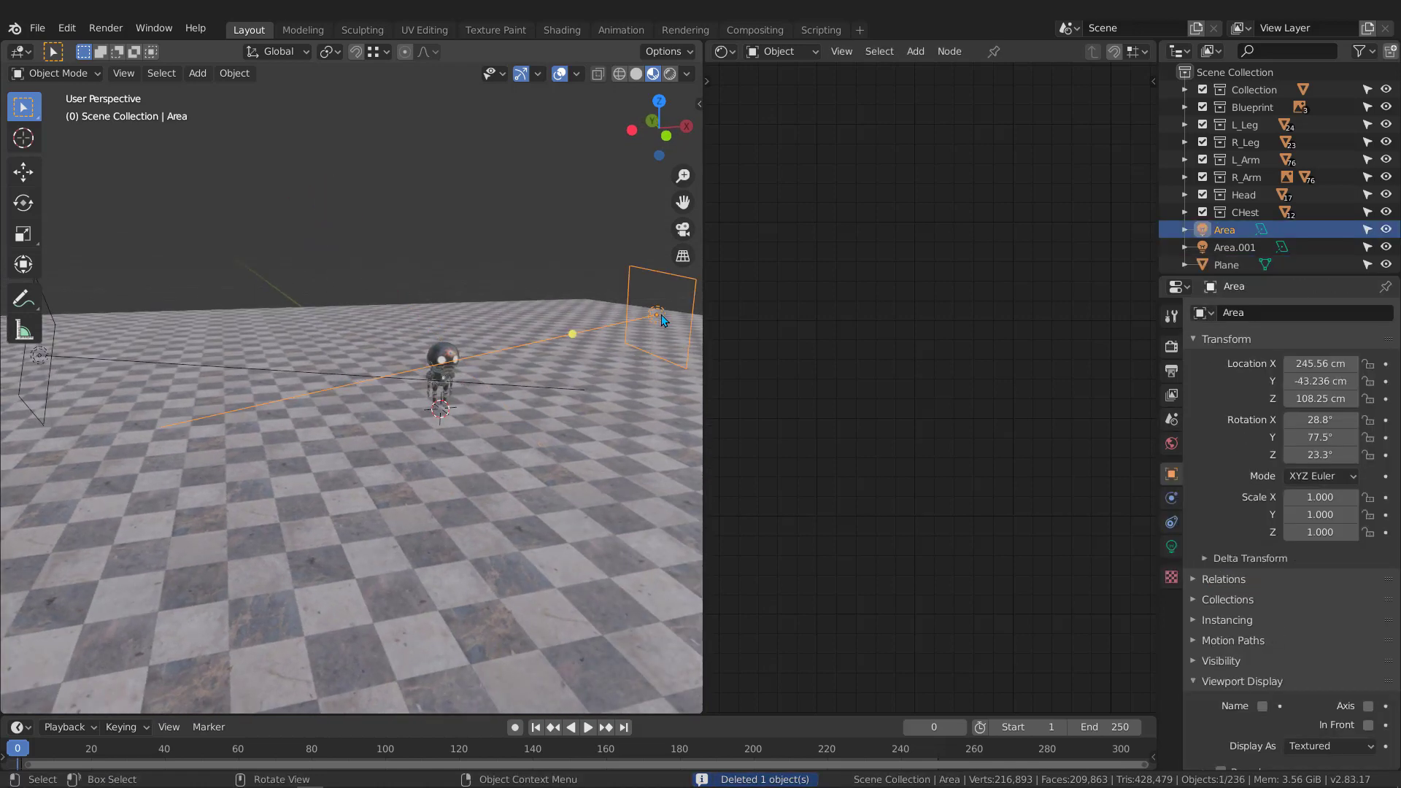
pyautogui.click(1168, 551)
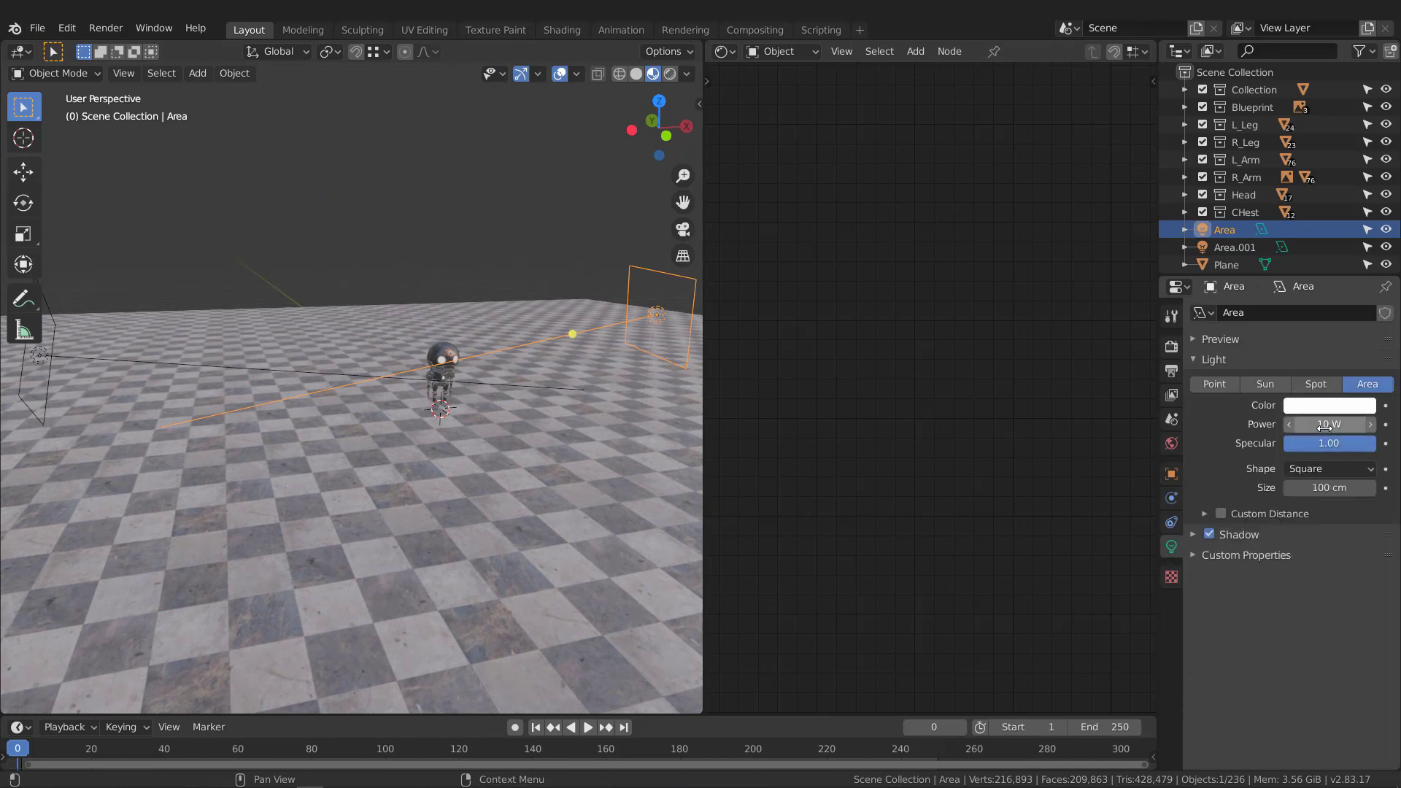
pyautogui.click(1322, 424)
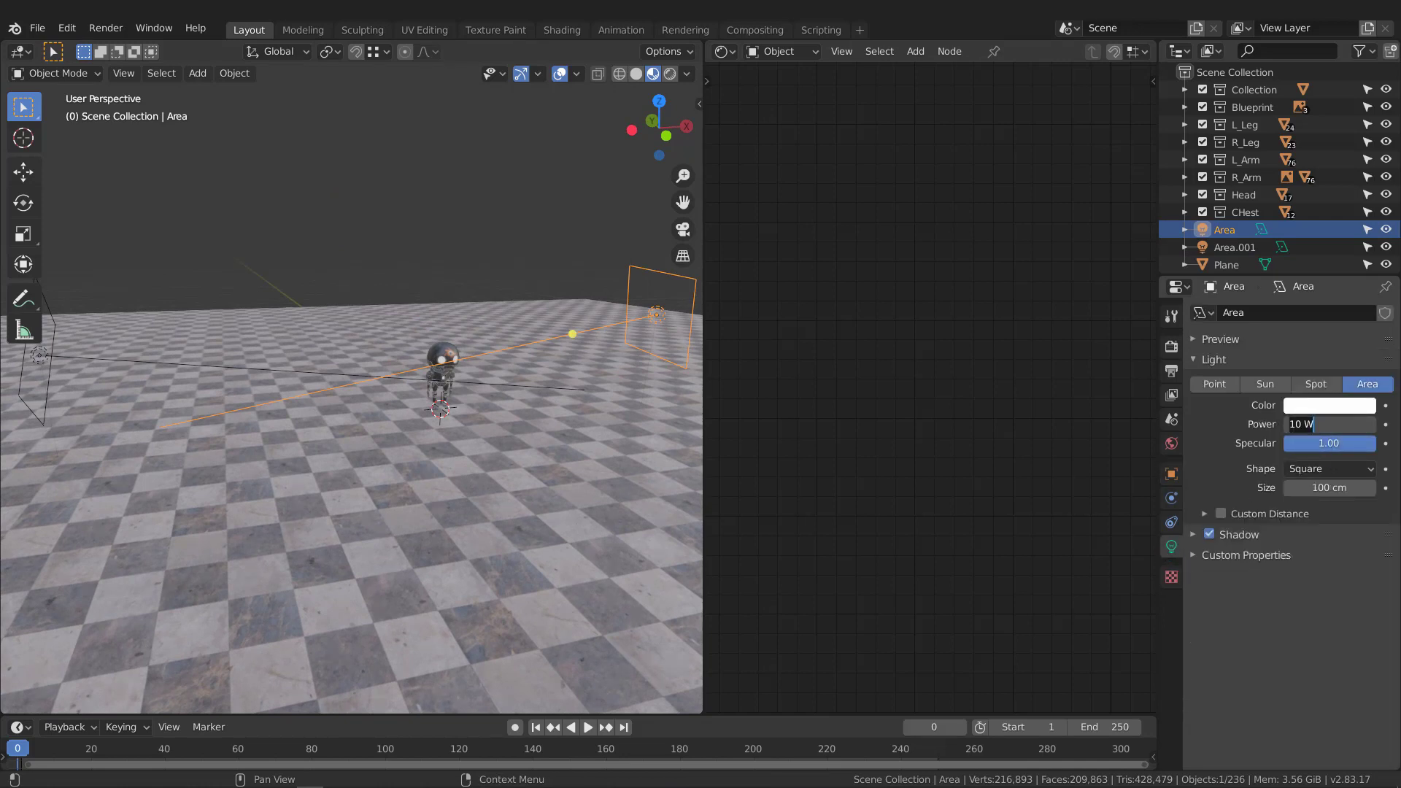
pyautogui.write('100')
pyautogui.press('Return')
pyautogui.click(1327, 406)
pyautogui.click(1301, 224)
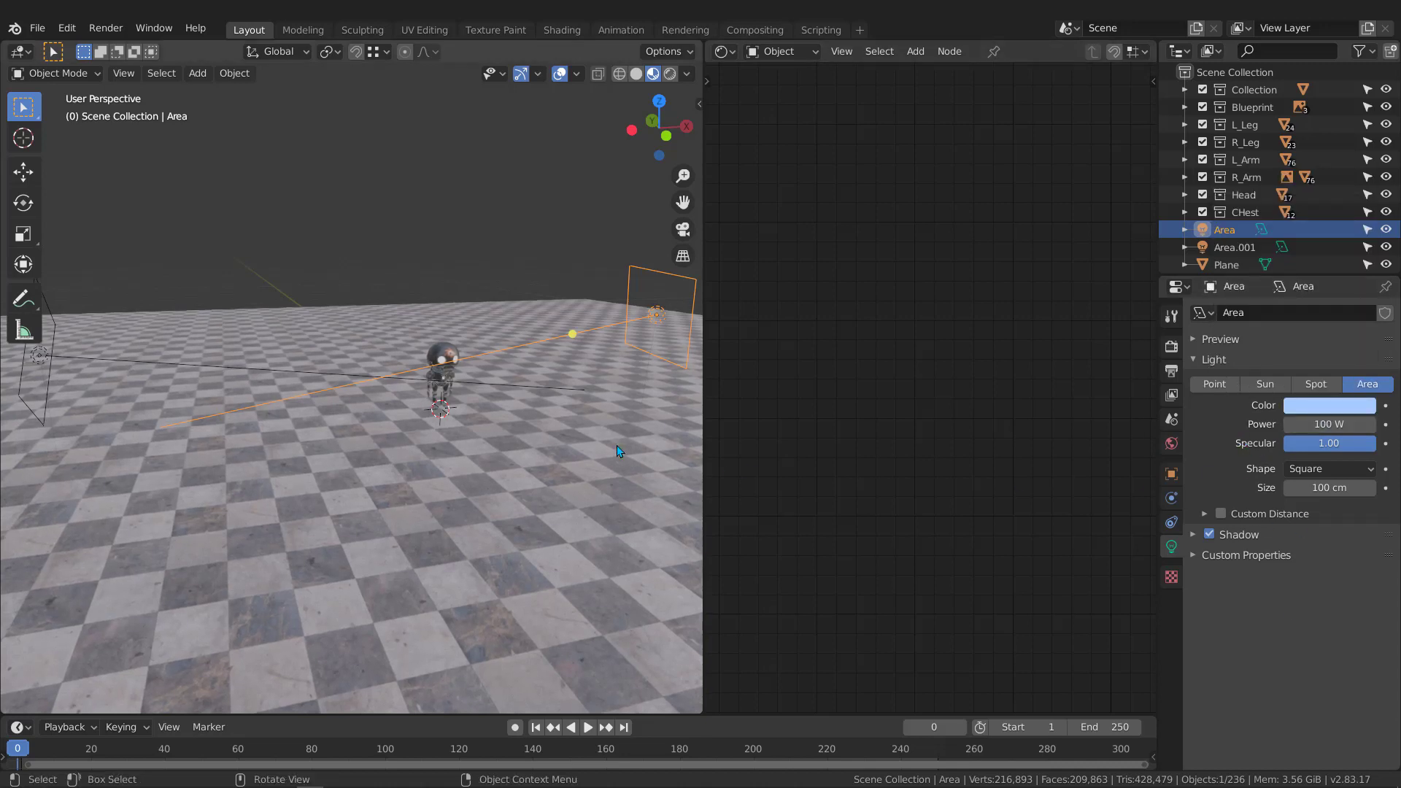
# Set the power of the opposite area light, Area.001, to 100 W.
pyautogui.moveTo(487, 396); pyautogui.dragTo(285, 341, button='middle')
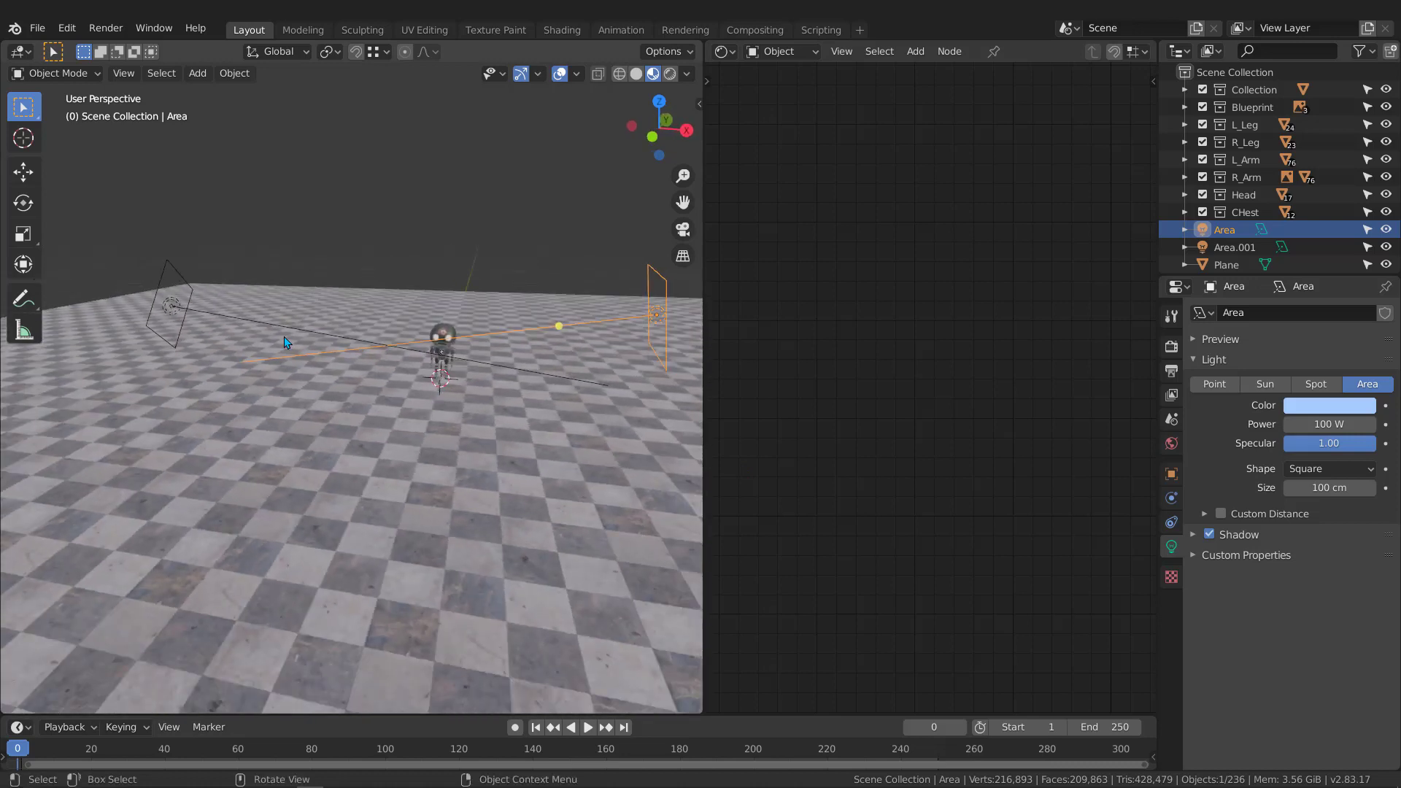
pyautogui.click(176, 309)
pyautogui.click(1328, 424)
pyautogui.write('10 W')
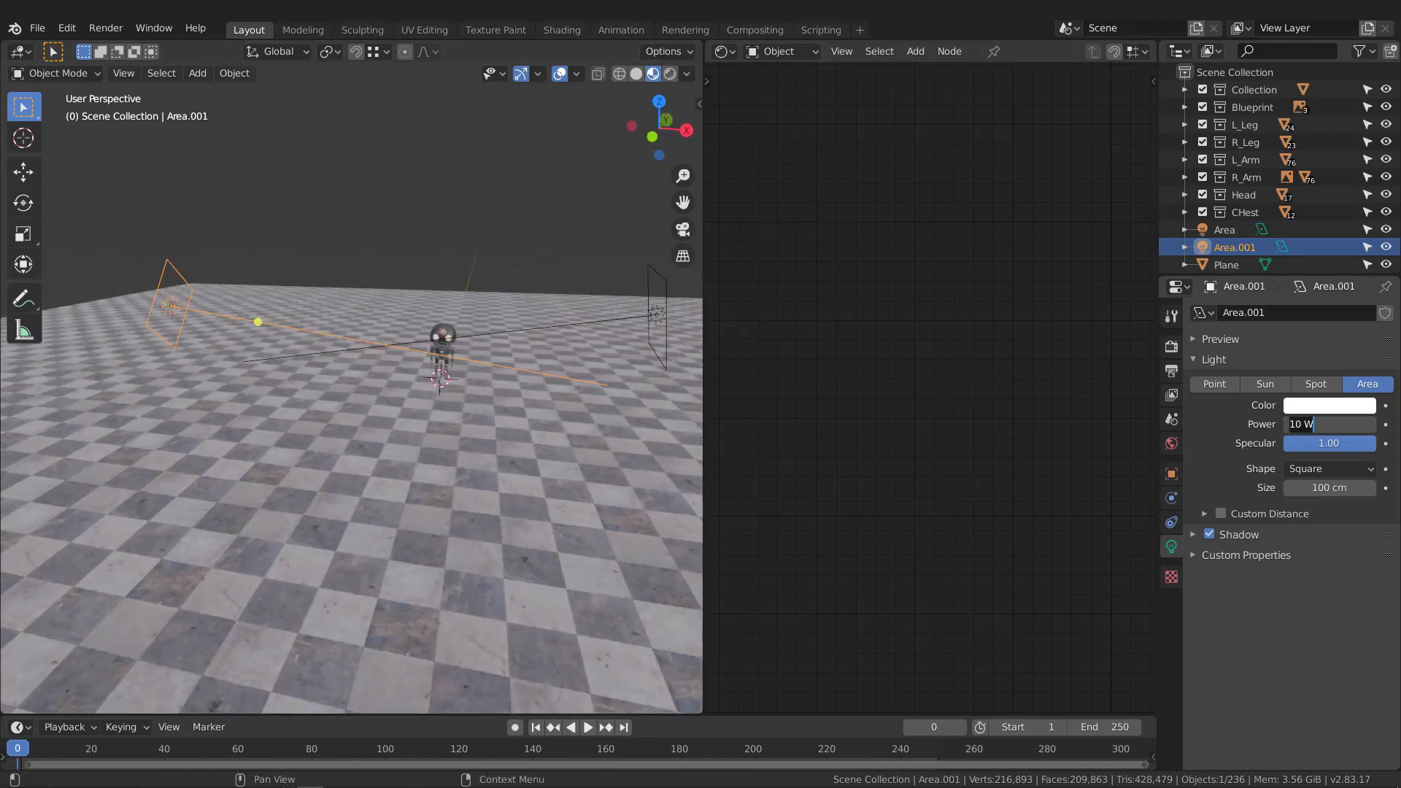
pyautogui.press('BackSpace')
pyautogui.press('BackSpace')
pyautogui.press('Return')
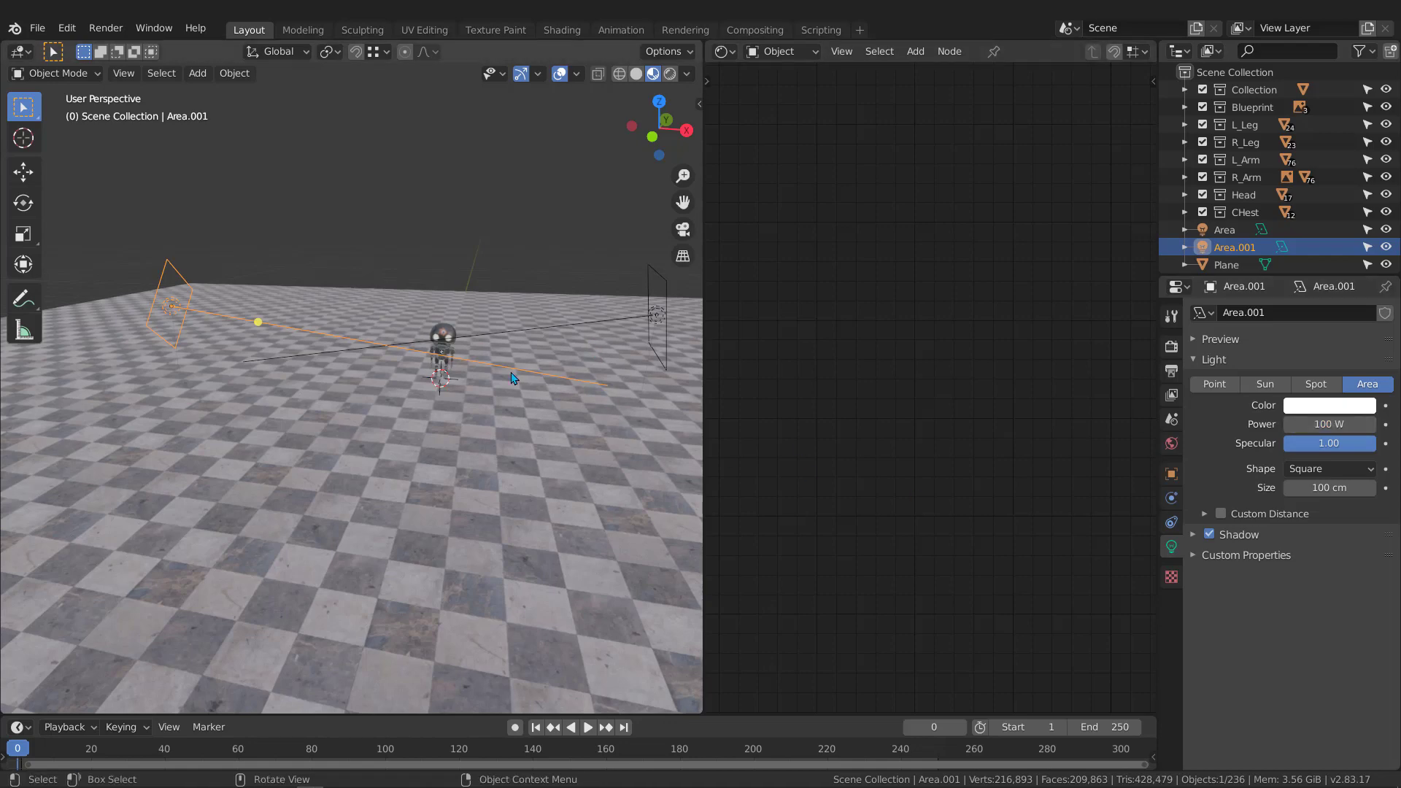
# Enlarge the 3D viewport with the robot in close view and set the render engine to Cycles.
pyautogui.scroll(-2, 435, 340)
pyautogui.scroll(9, 437, 340)
pyautogui.click(445, 317)
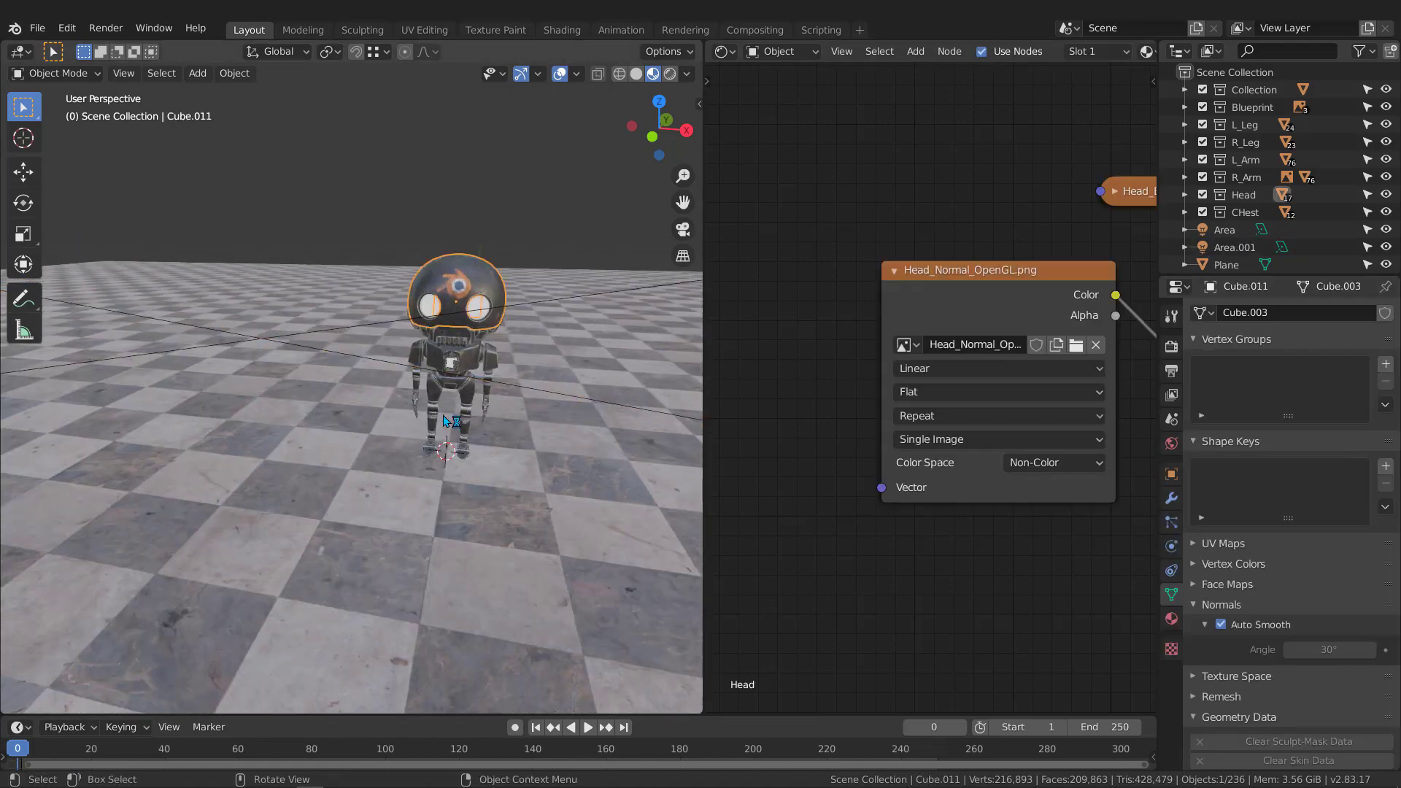
pyautogui.moveTo(374, 394); pyautogui.dragTo(454, 353, button='middle')
pyautogui.scroll(-2, 454, 314)
pyautogui.scroll(4, 453, 312)
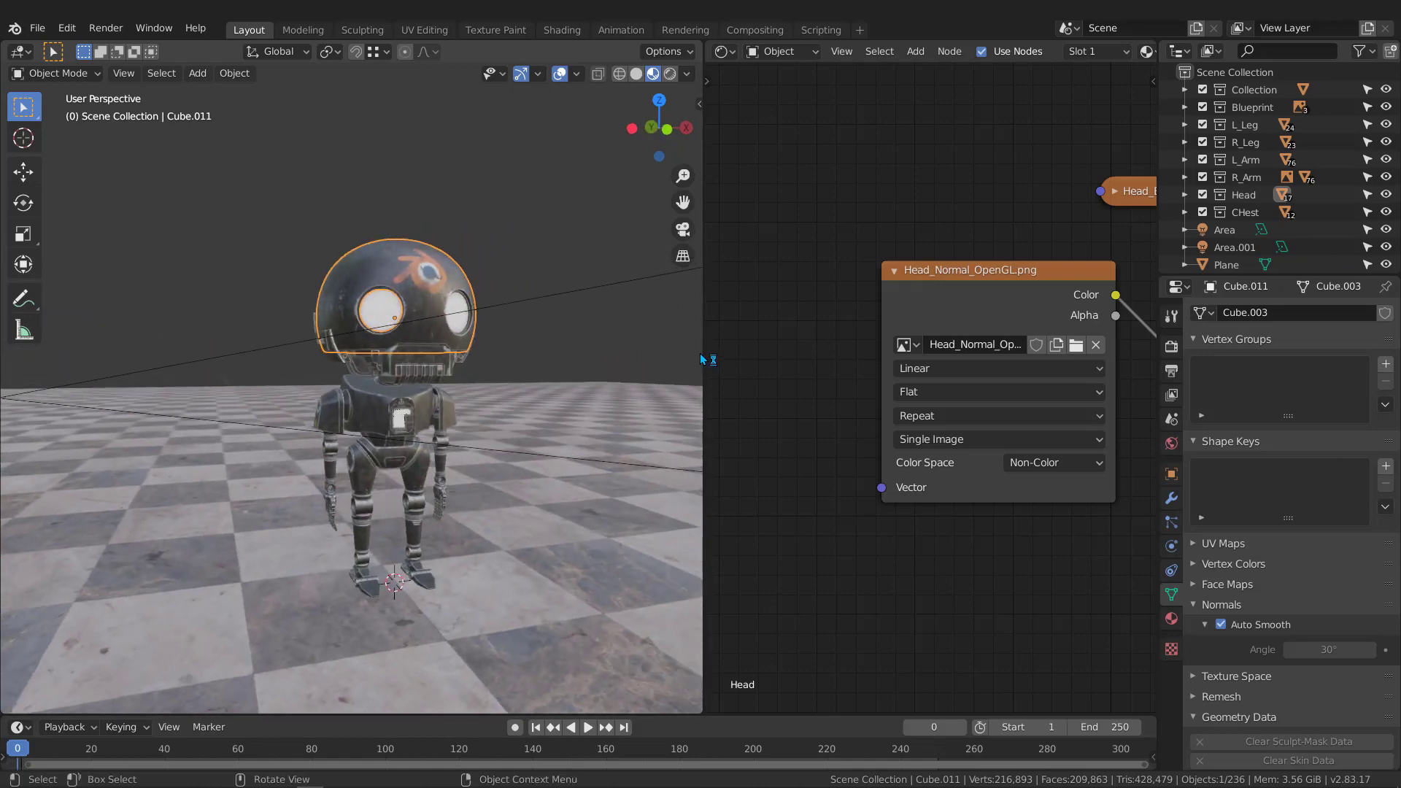
pyautogui.moveTo(701, 355); pyautogui.dragTo(1149, 352)
pyautogui.click(1171, 346)
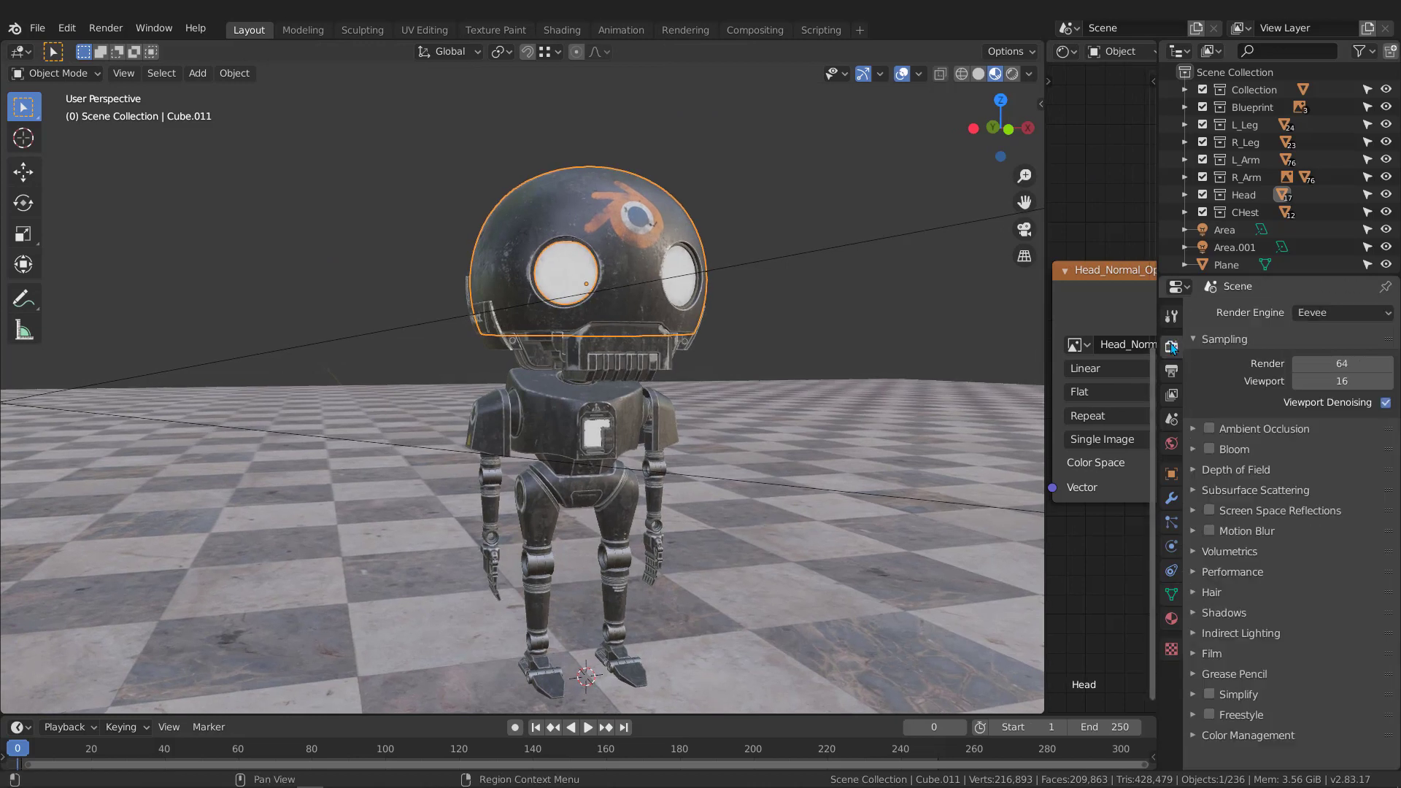
pyautogui.click(1341, 317)
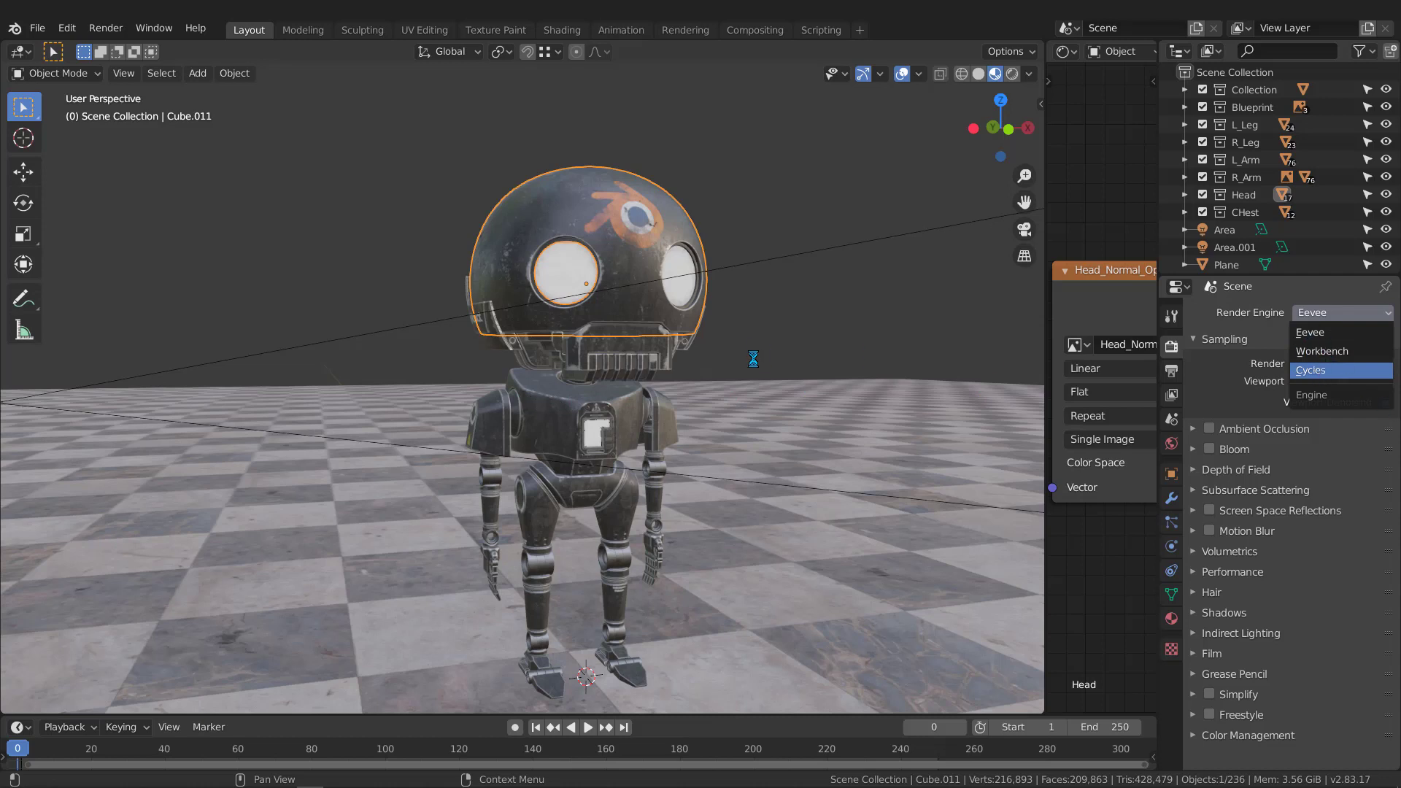
# Switch the viewport to rendered shading and examine the lighting on the robot's head and body.
pyautogui.scroll(-2, 604, 376)
pyautogui.press('z')
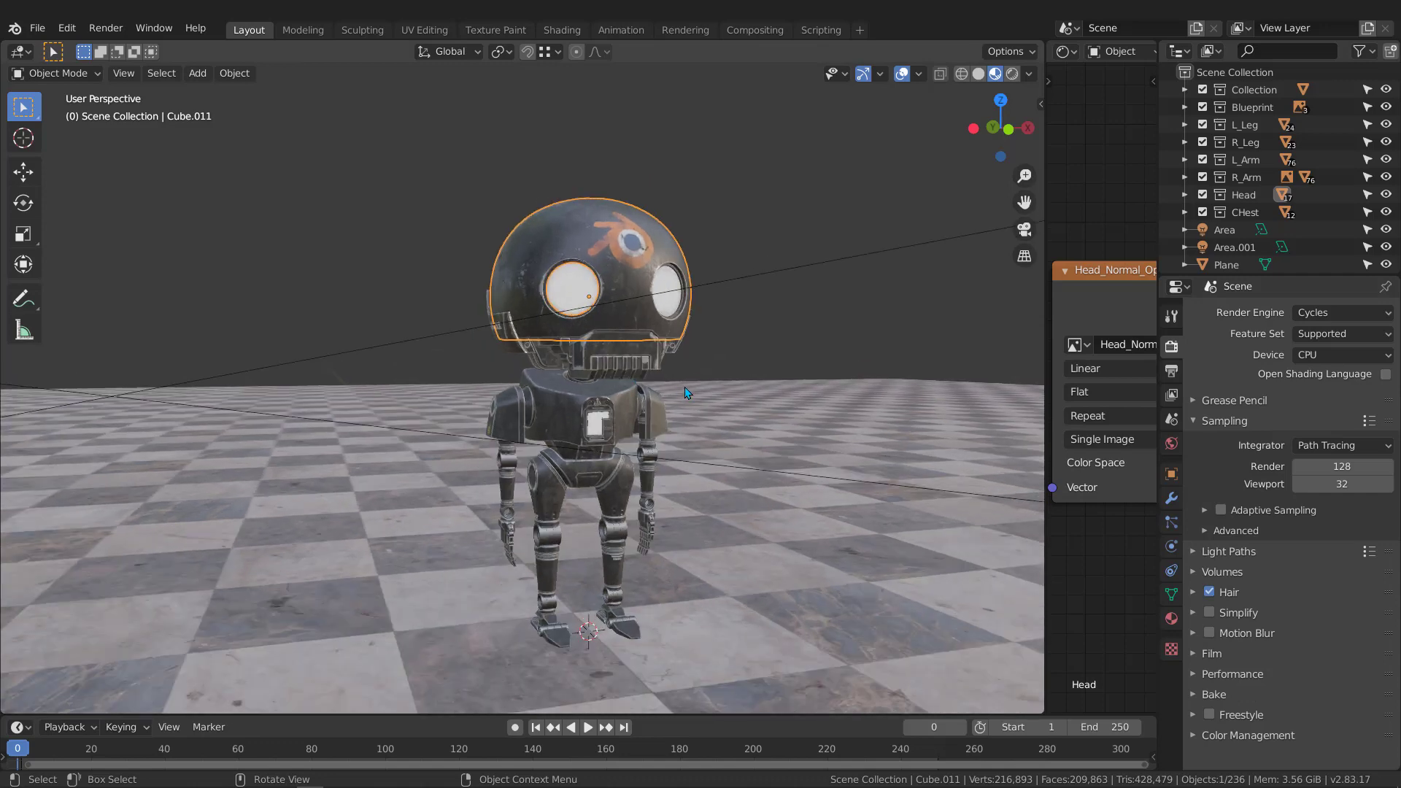
pyautogui.click(684, 281)
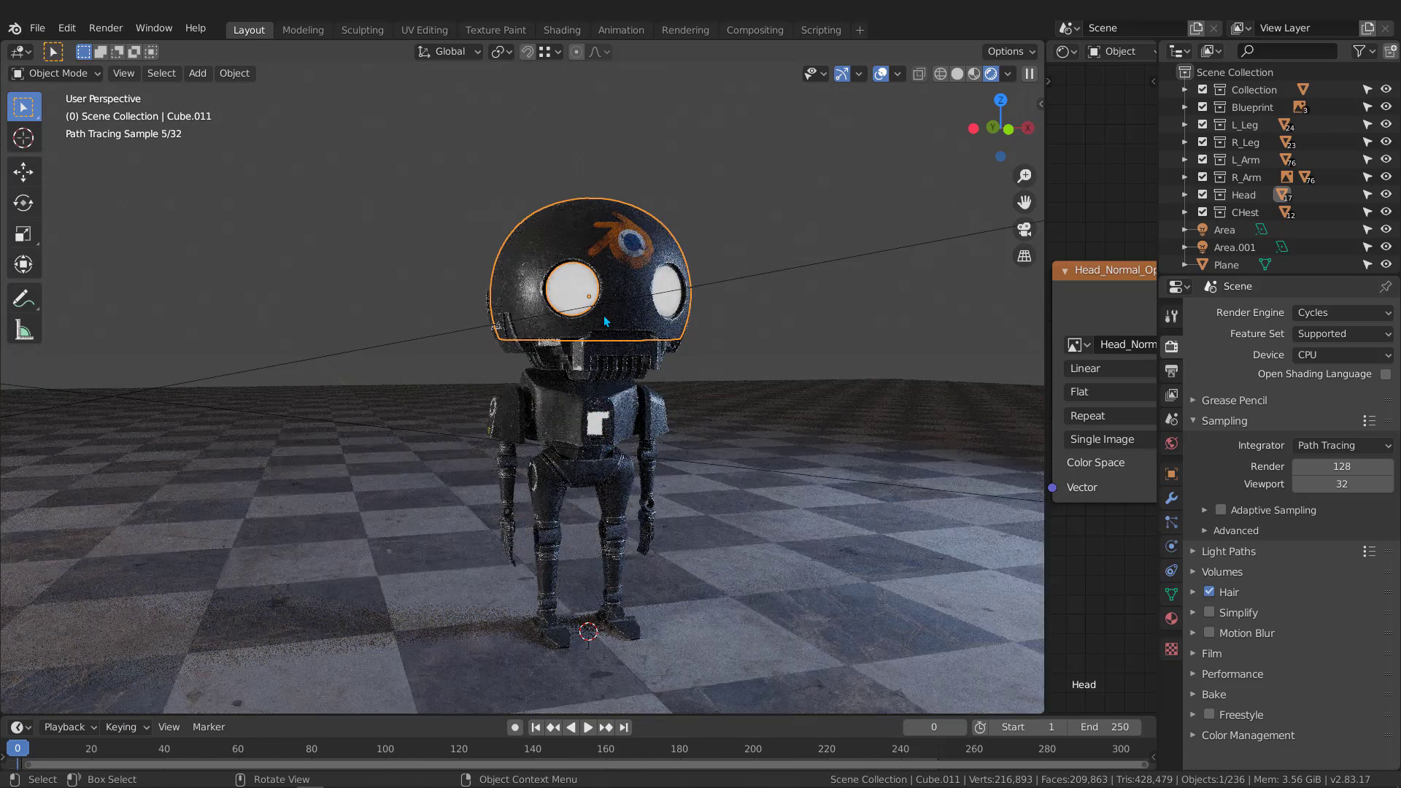
pyautogui.scroll(2, 602, 309)
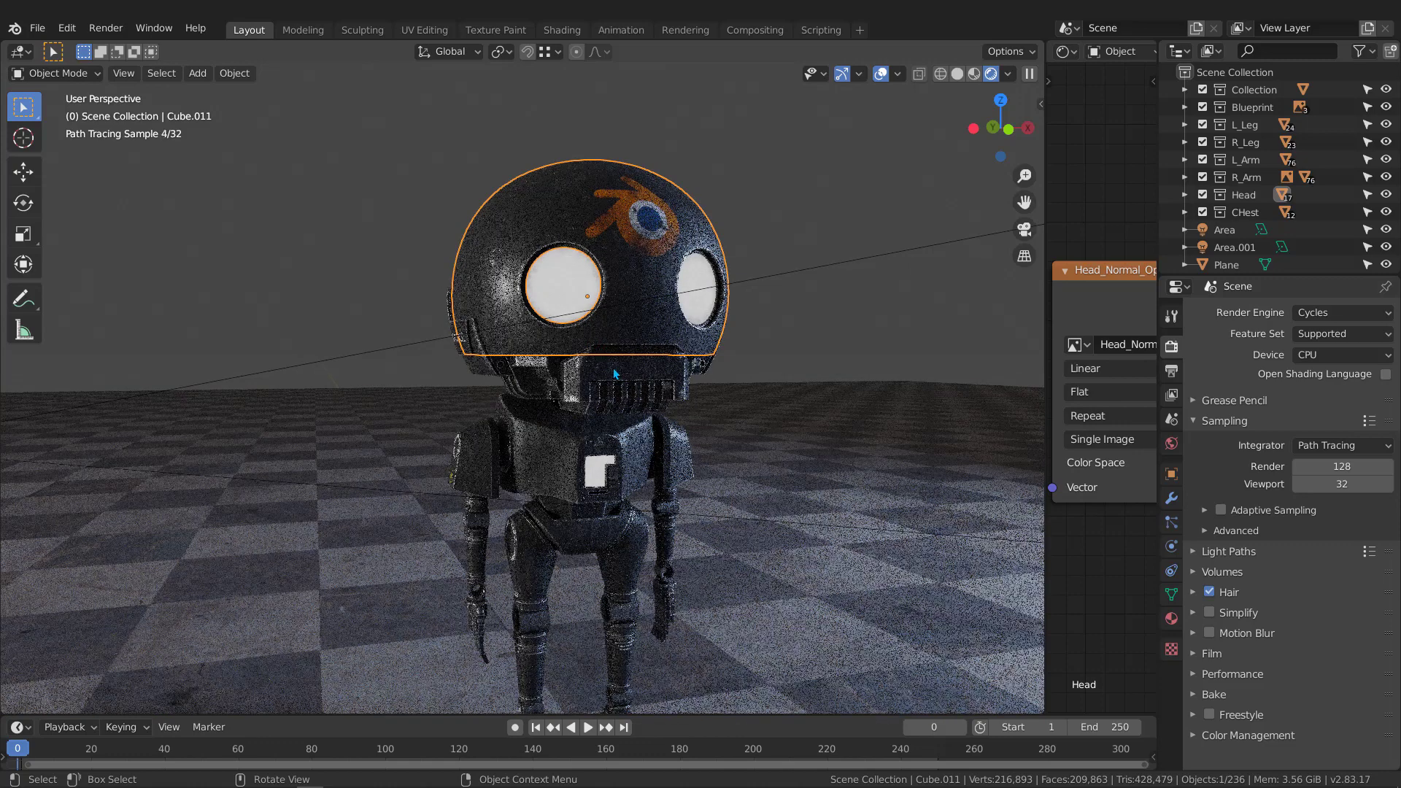
pyautogui.moveTo(612, 368); pyautogui.dragTo(637, 365, button='middle')
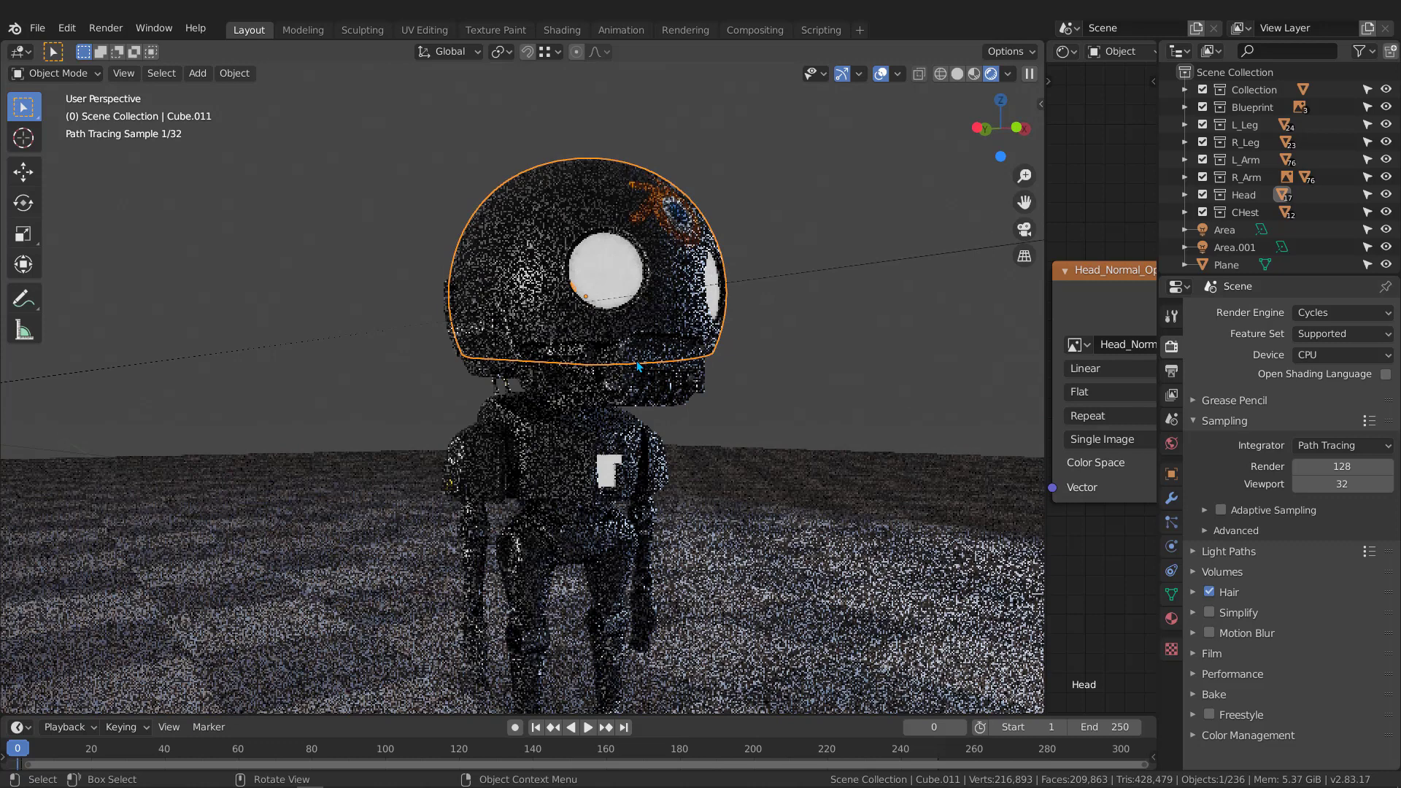
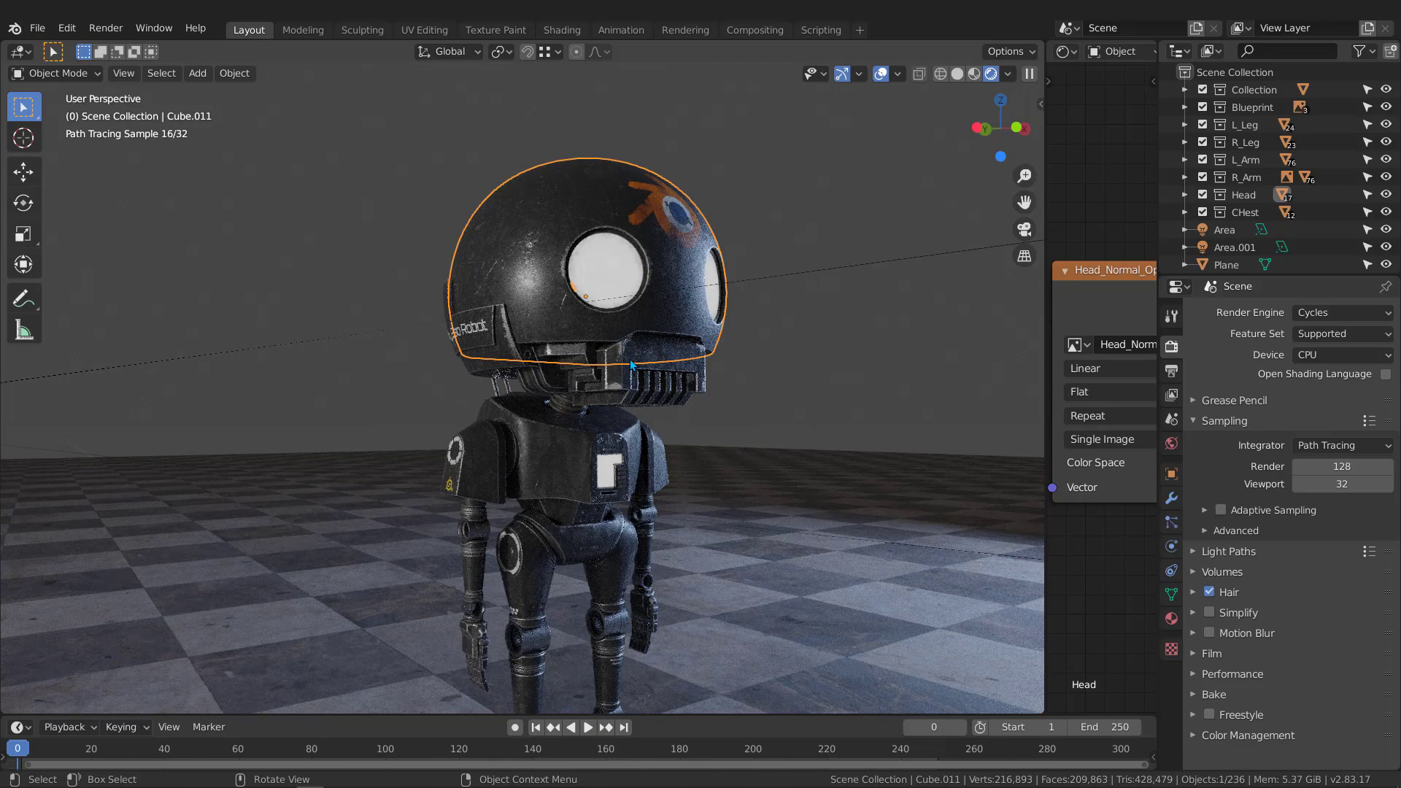
# Set the color of the area light Area.001 to a saturated red.
pyautogui.scroll(-3, 626, 361)
pyautogui.moveTo(624, 361); pyautogui.dragTo(276, 235, button='middle')
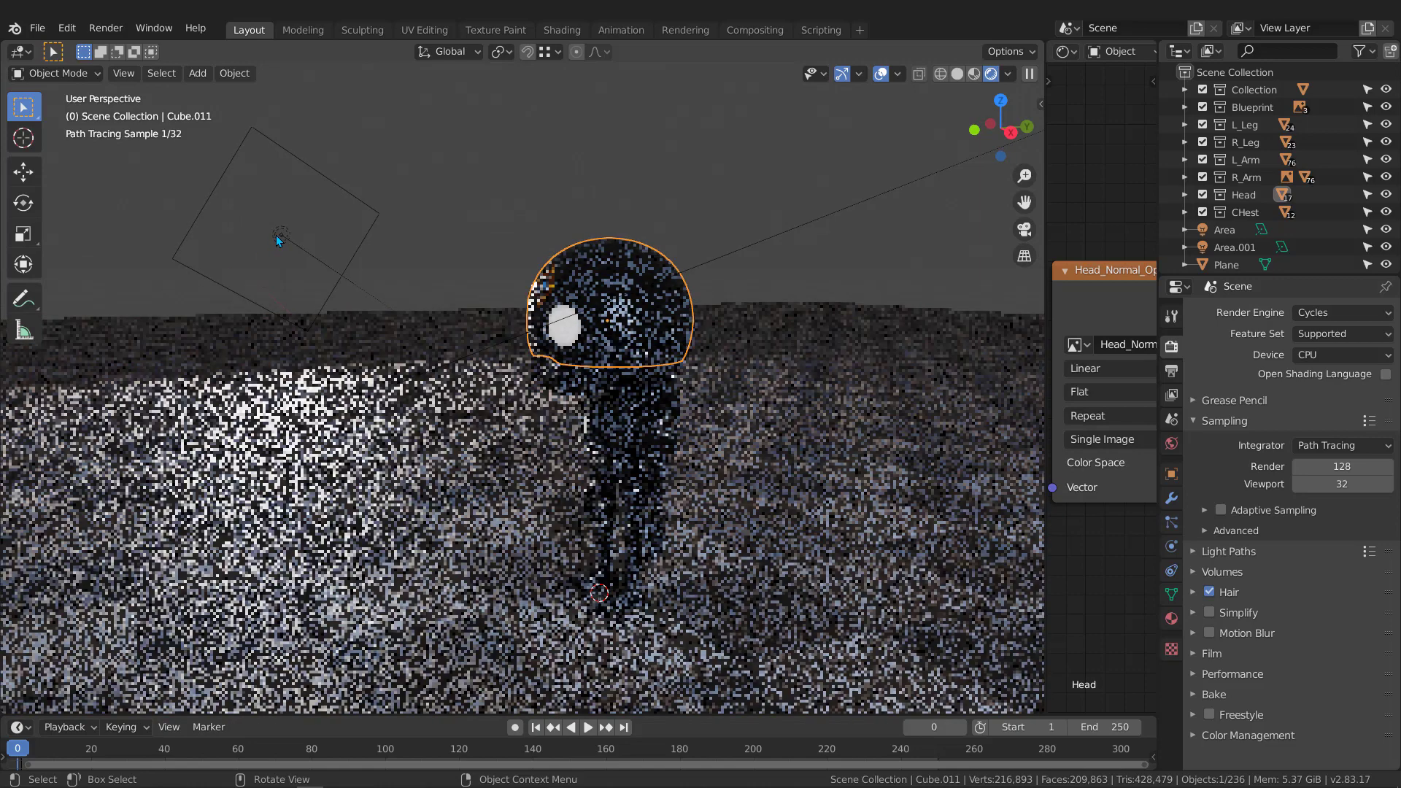
pyautogui.click(276, 234)
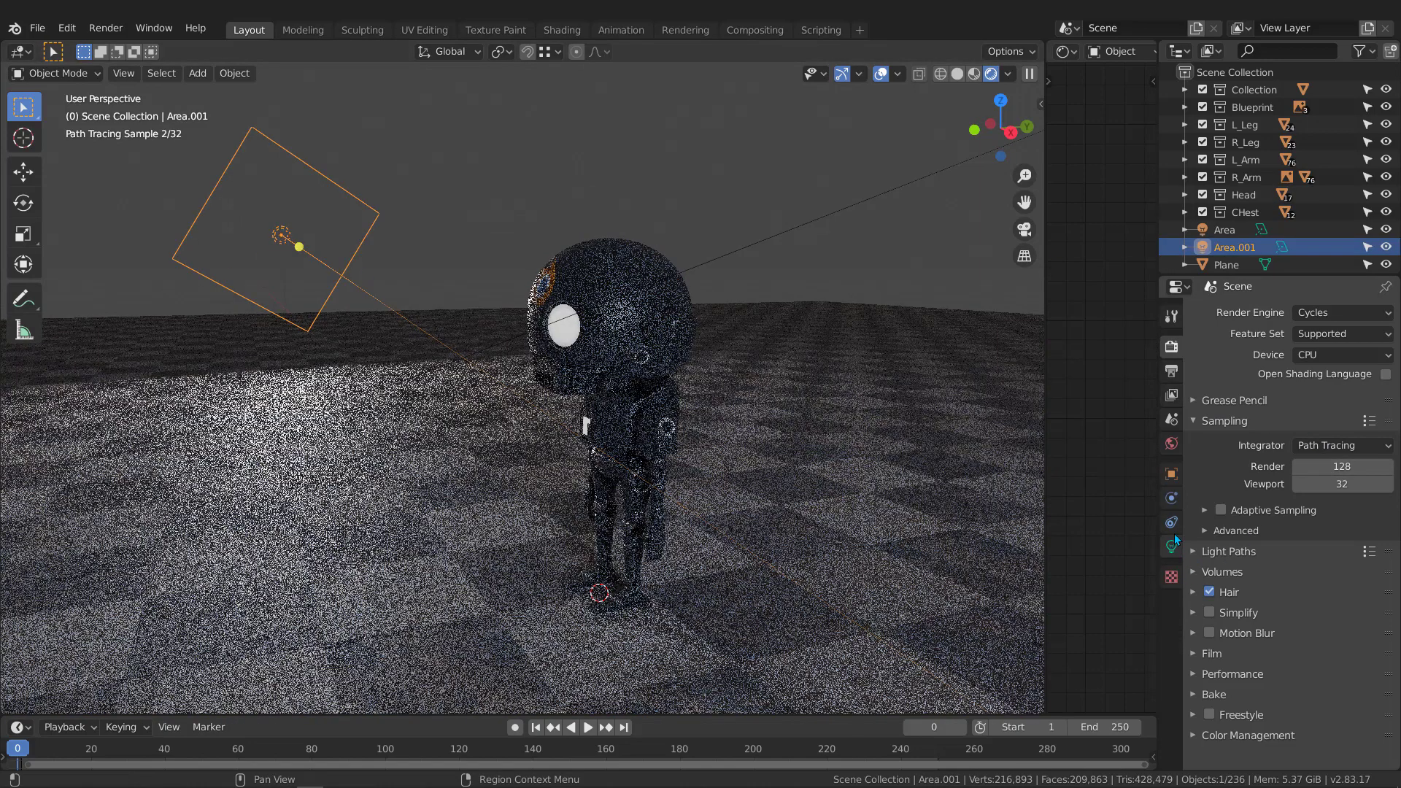
pyautogui.click(1171, 544)
pyautogui.click(1335, 405)
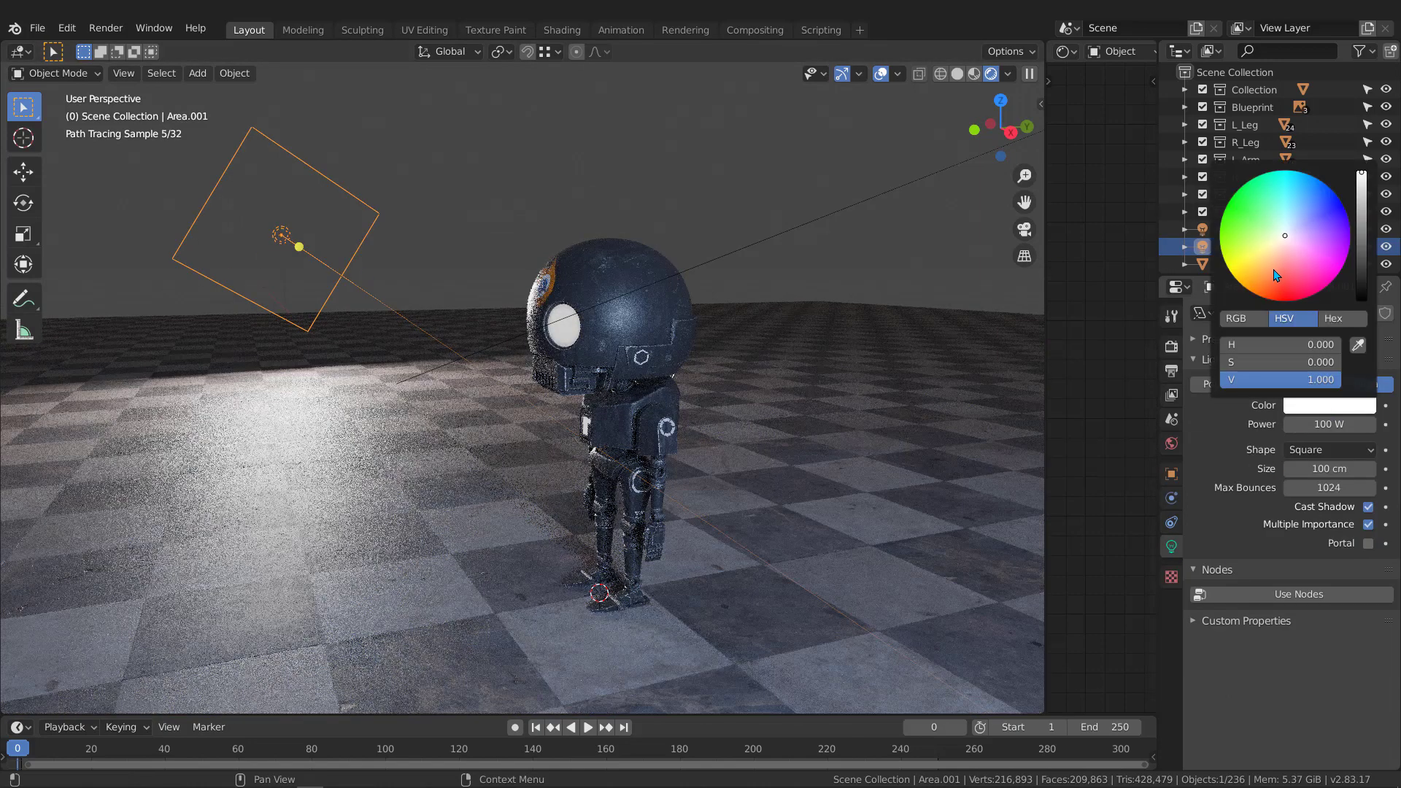
pyautogui.moveTo(1276, 275); pyautogui.dragTo(1289, 295)
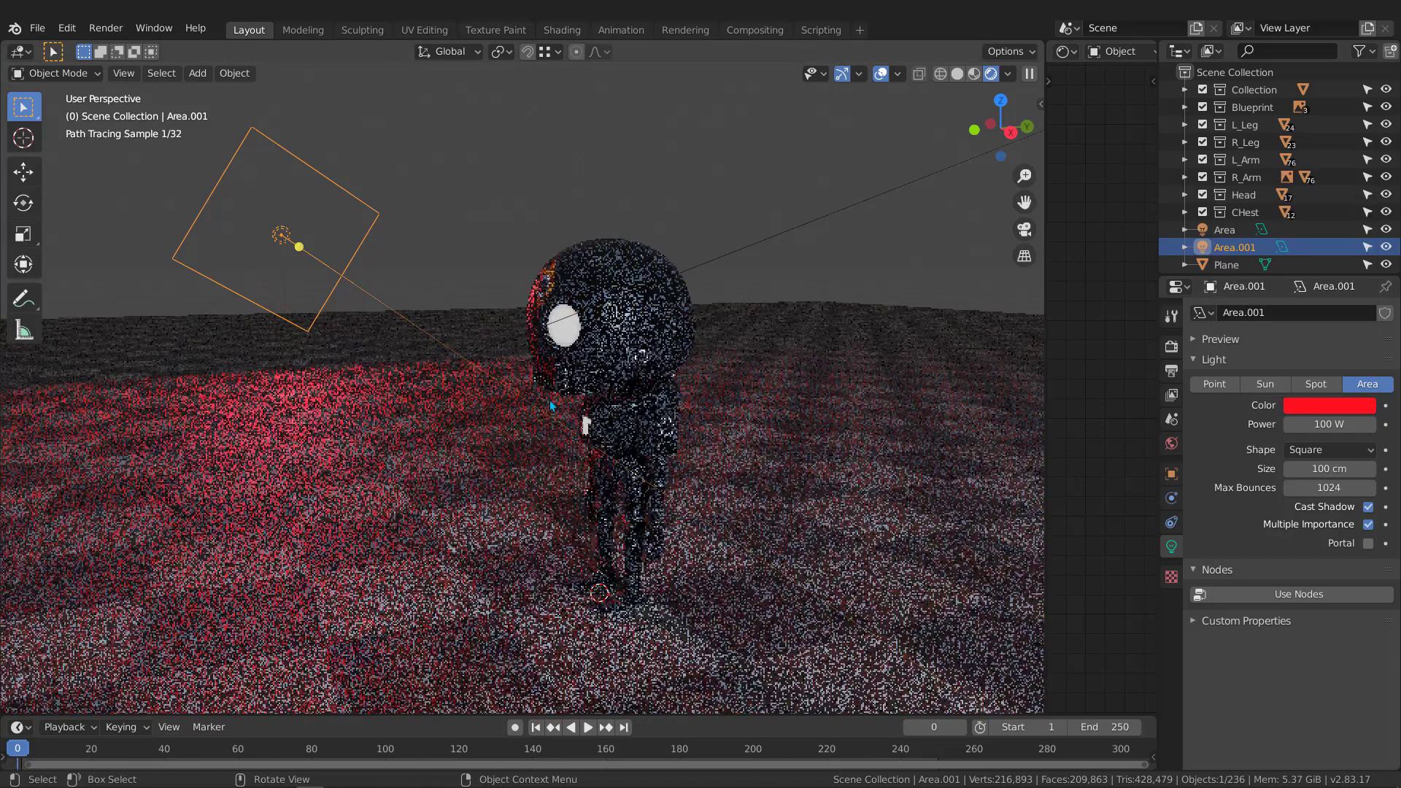
# Frame the robot's head and examine the whole robot under the red and blue lights.
pyautogui.moveTo(549, 400); pyautogui.dragTo(864, 367, button='middle')
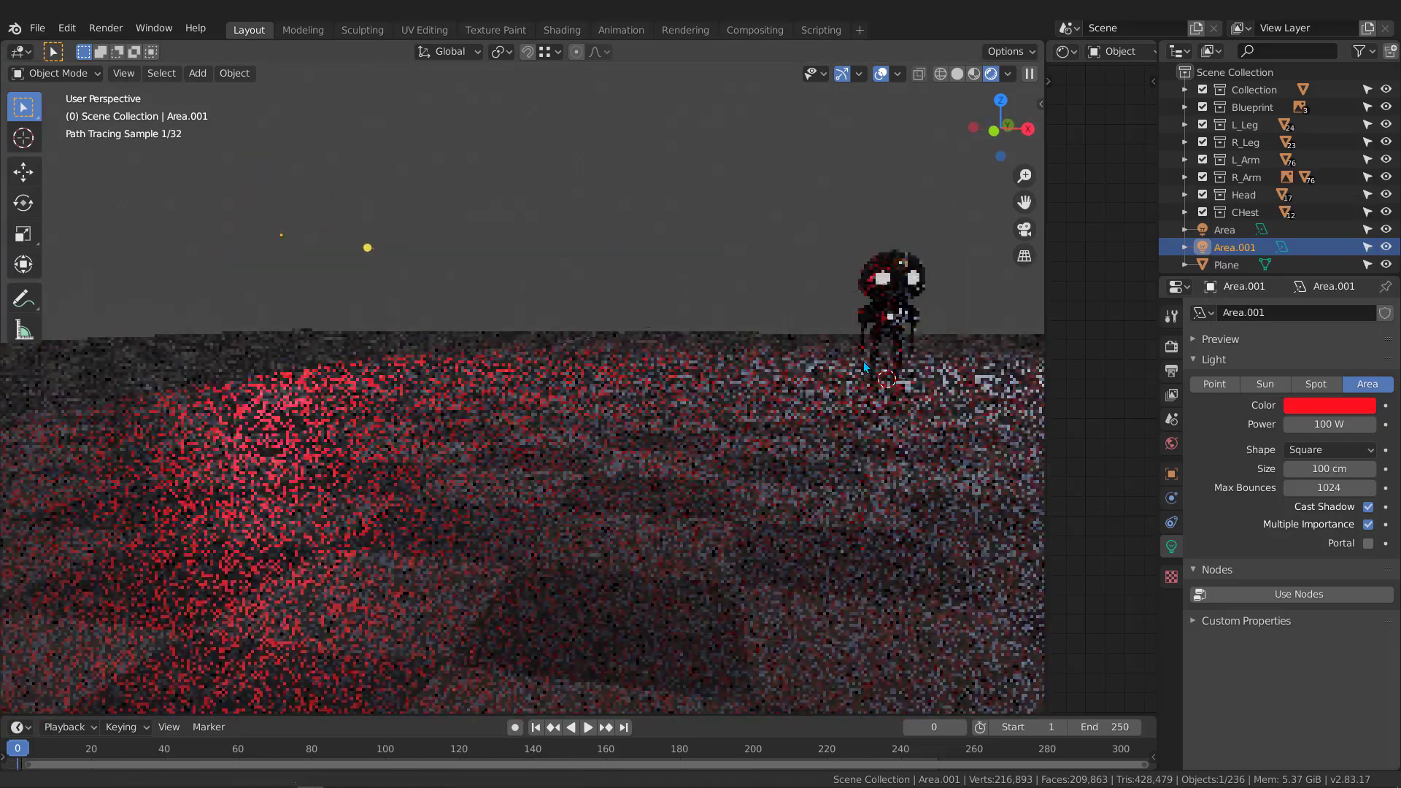
pyautogui.click(894, 283)
pyautogui.press('KP_Decimal')
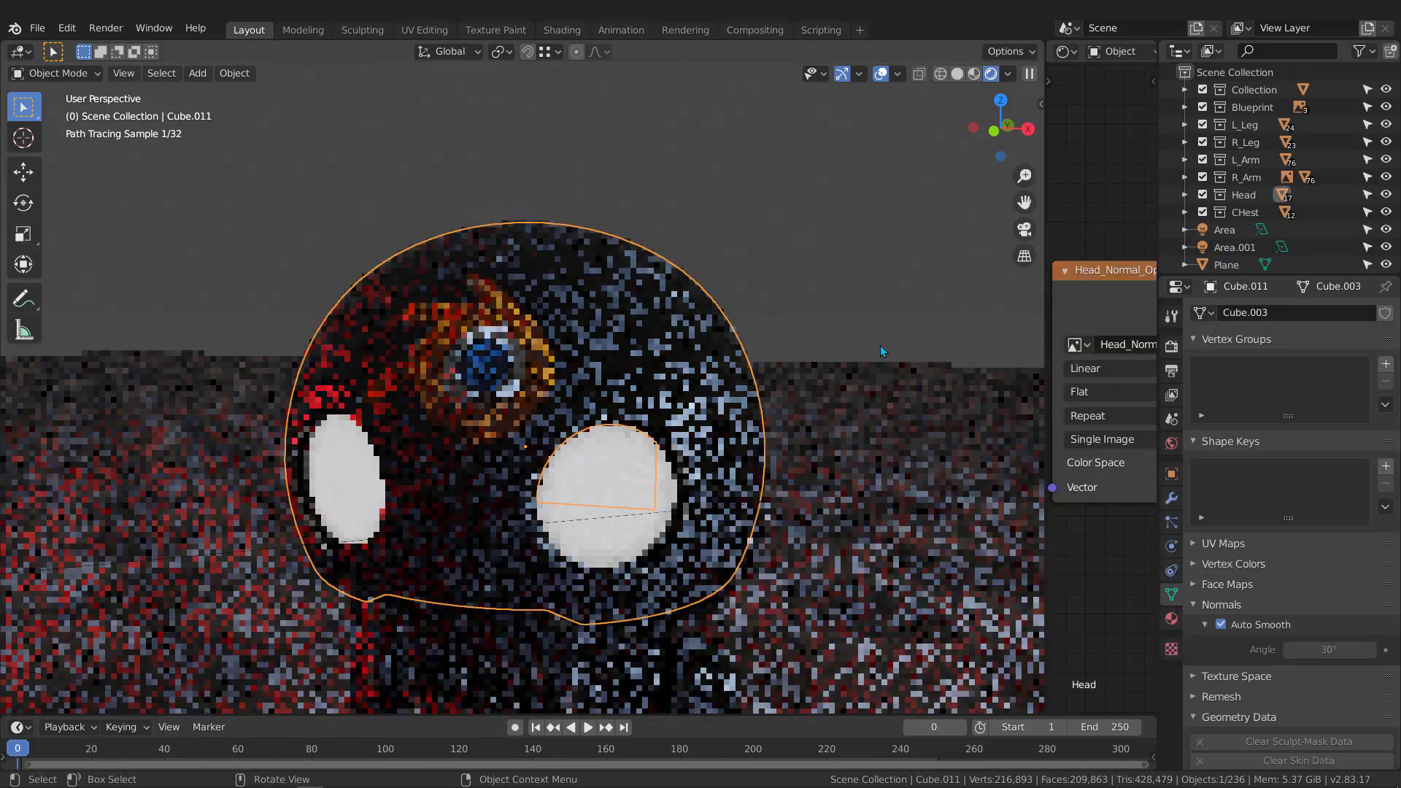
pyautogui.scroll(-2, 552, 403)
pyautogui.scroll(-2, 551, 403)
pyautogui.moveTo(551, 405); pyautogui.dragTo(632, 395, button='middle')
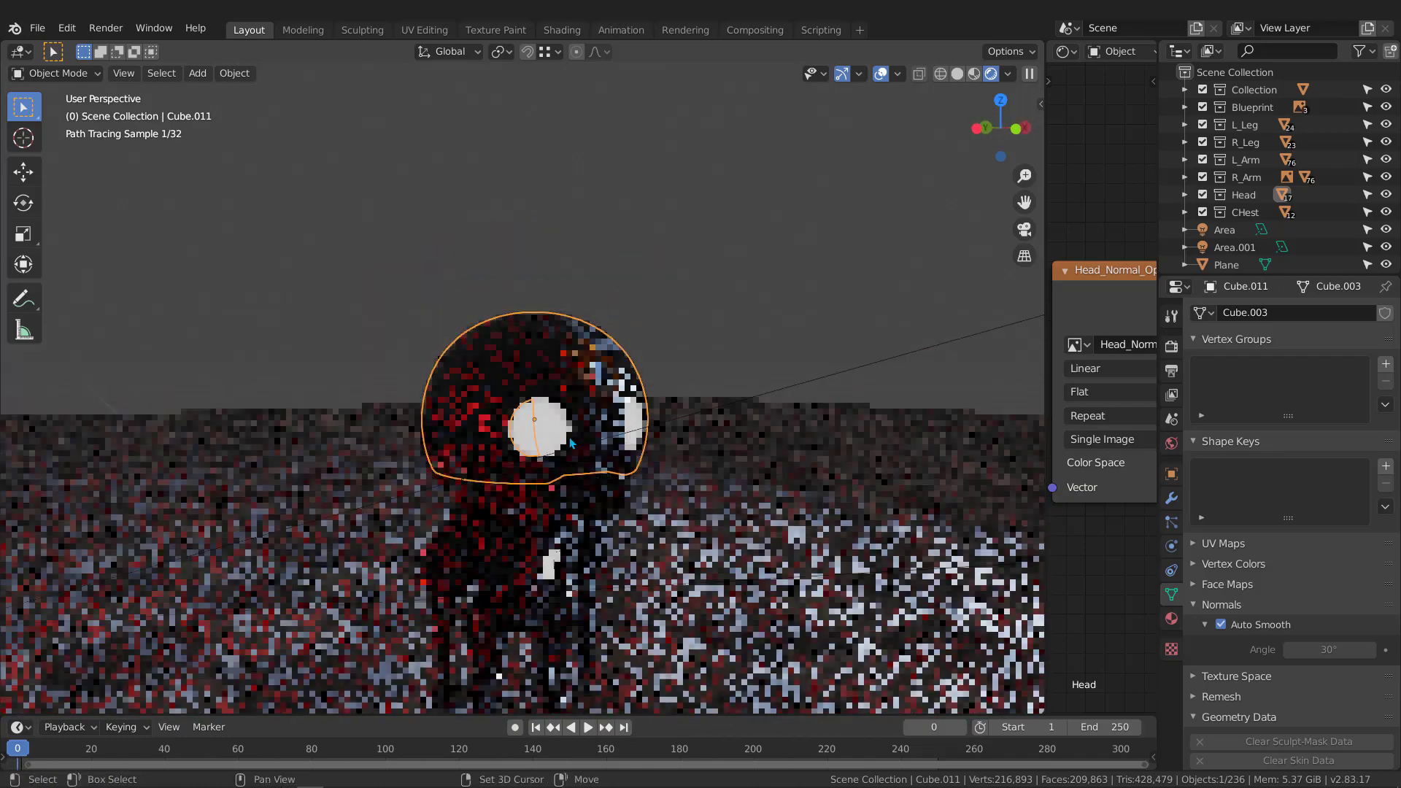
pyautogui.keyDown('shift'); pyautogui.moveTo(573, 435); pyautogui.dragTo(578, 273, button='middle'); pyautogui.keyUp('shift')
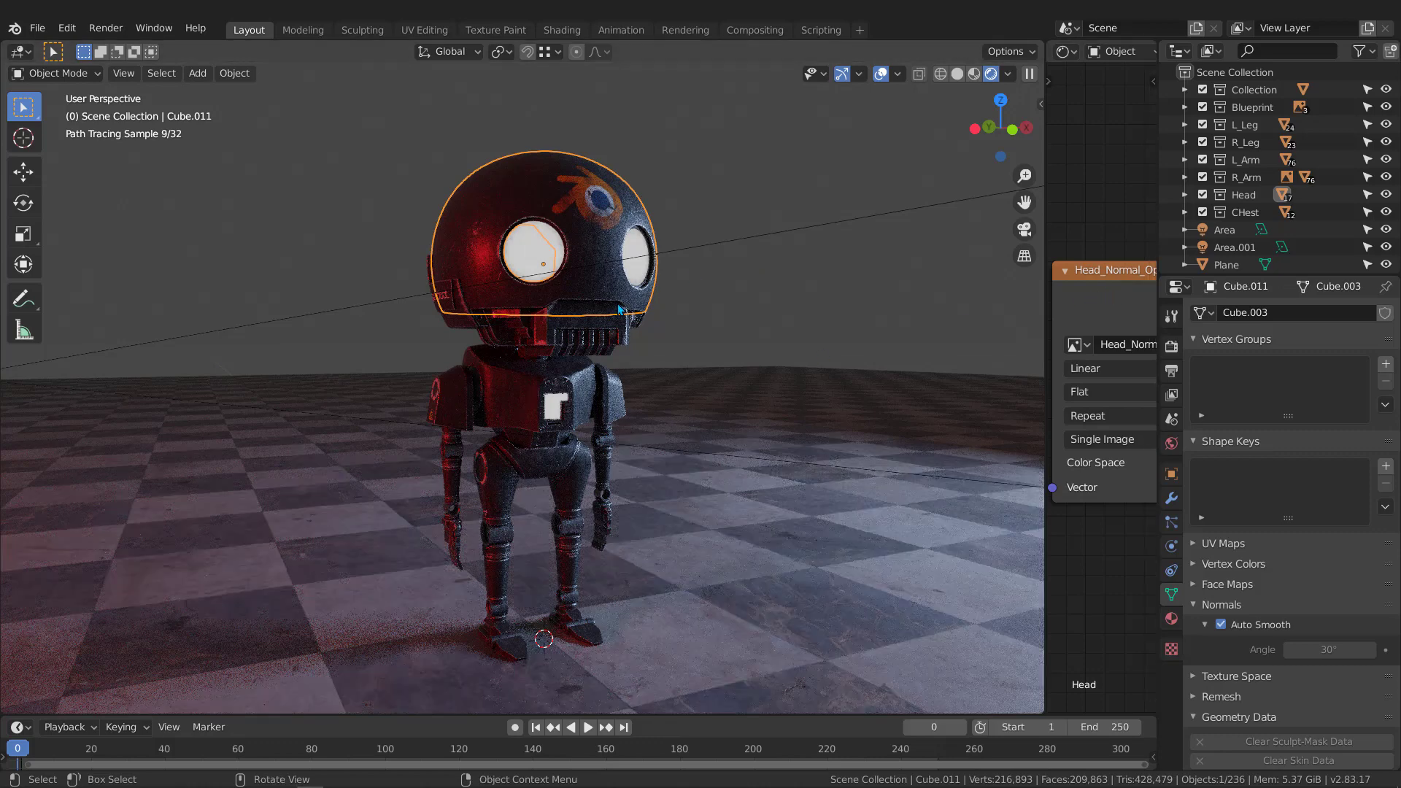
# Return the viewport to solid shading and widen the shader editor beside it.
pyautogui.press('z')
pyautogui.click(733, 309)
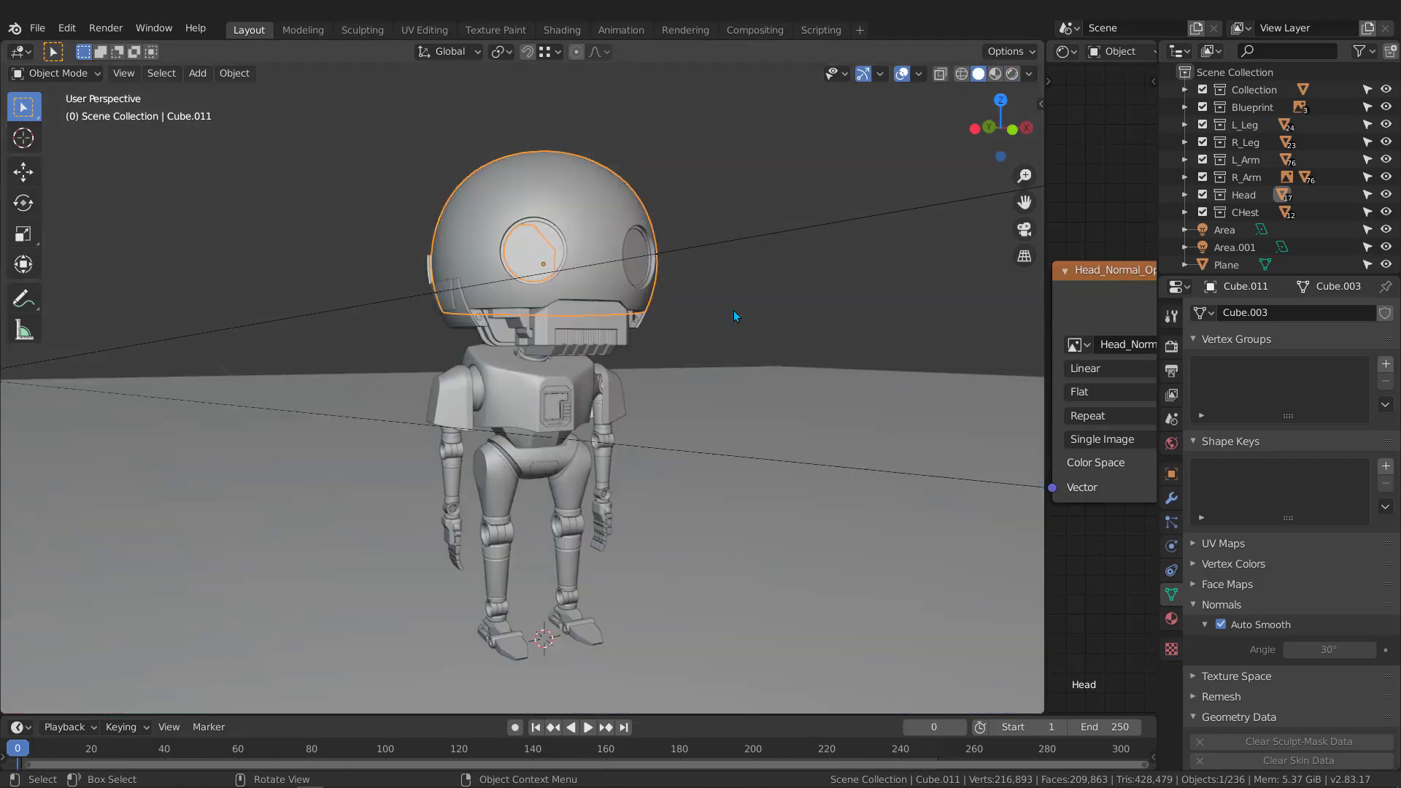
pyautogui.moveTo(1046, 235); pyautogui.dragTo(523, 235)
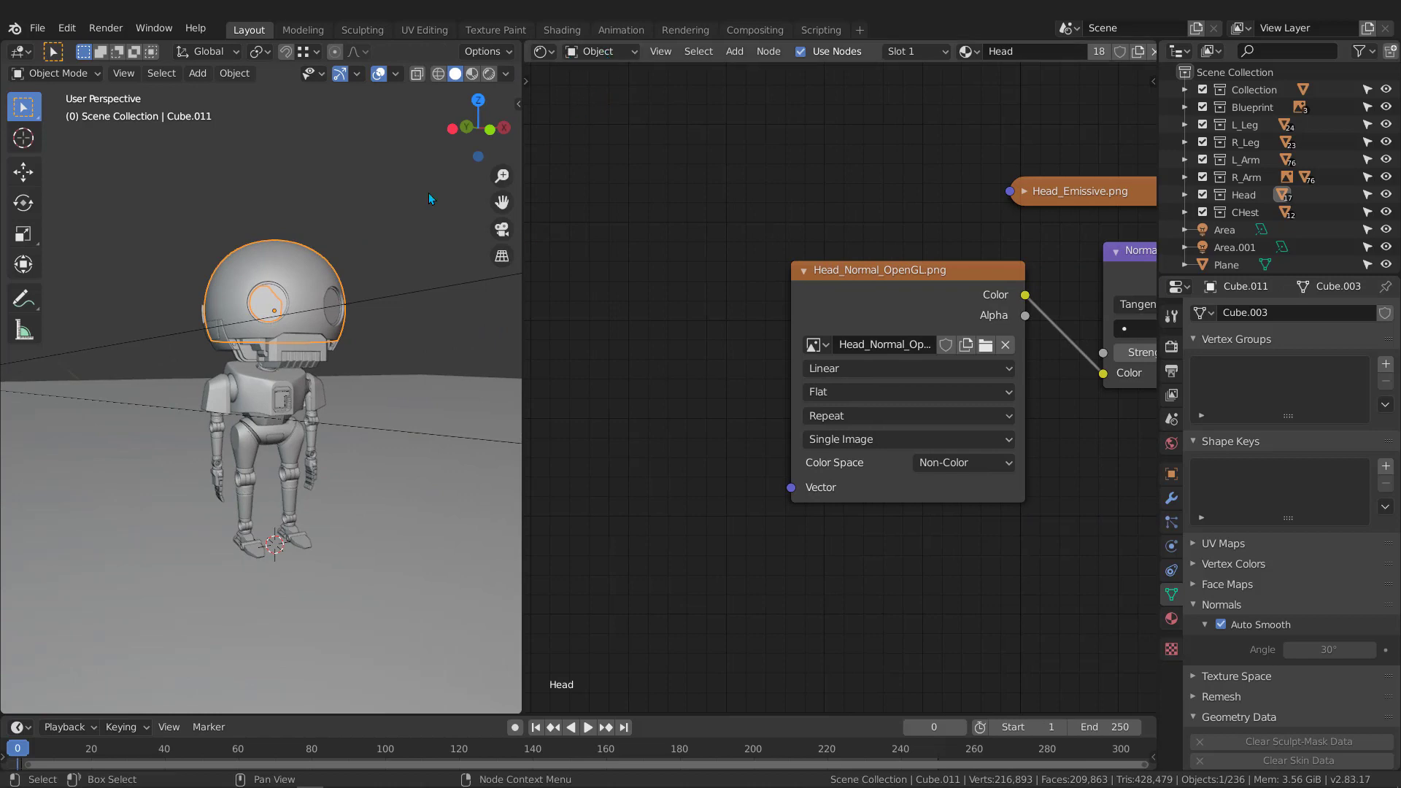
# Switch the shader editor to the World nodes and bring the Background and World Output nodes into view.
pyautogui.click(621, 56)
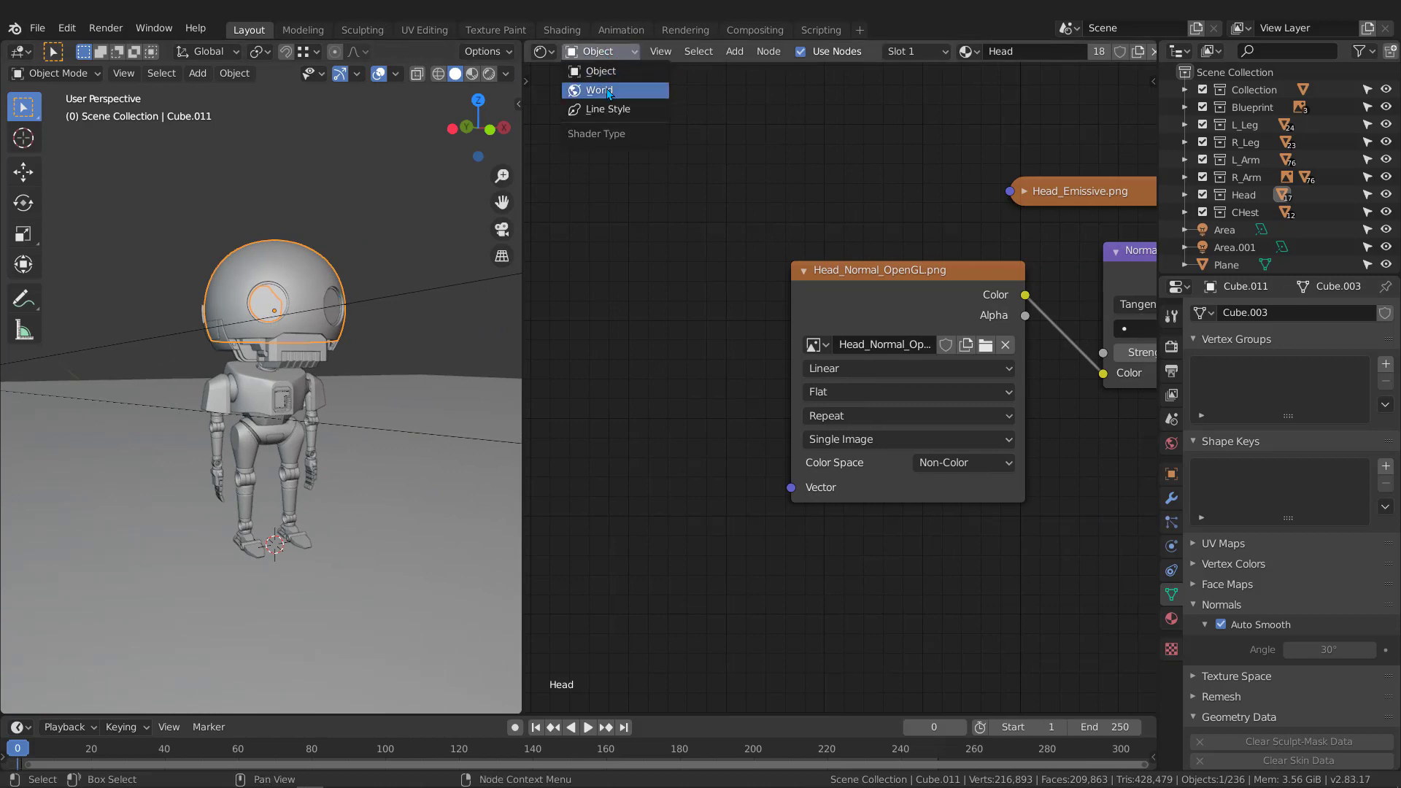
pyautogui.click(605, 85)
pyautogui.moveTo(649, 420); pyautogui.dragTo(635, 433, button='middle')
pyautogui.scroll(-10, 703, 367)
pyautogui.moveTo(753, 318); pyautogui.dragTo(773, 457, button='middle')
pyautogui.scroll(9, 848, 341)
pyautogui.scroll(1, 840, 348)
pyautogui.moveTo(847, 344); pyautogui.dragTo(890, 279, button='middle')
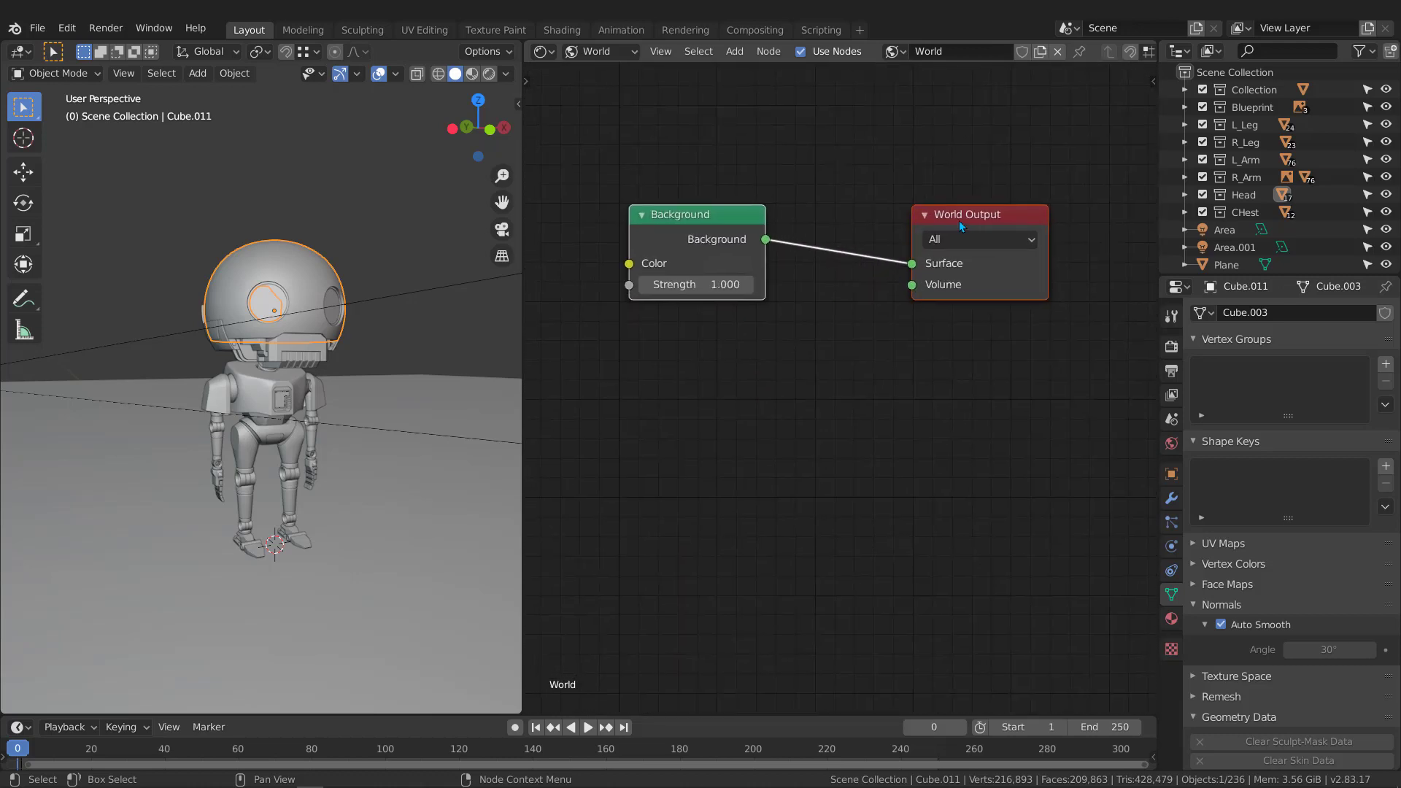
pyautogui.moveTo(702, 277); pyautogui.dragTo(682, 212, button='middle')
pyautogui.click(742, 311)
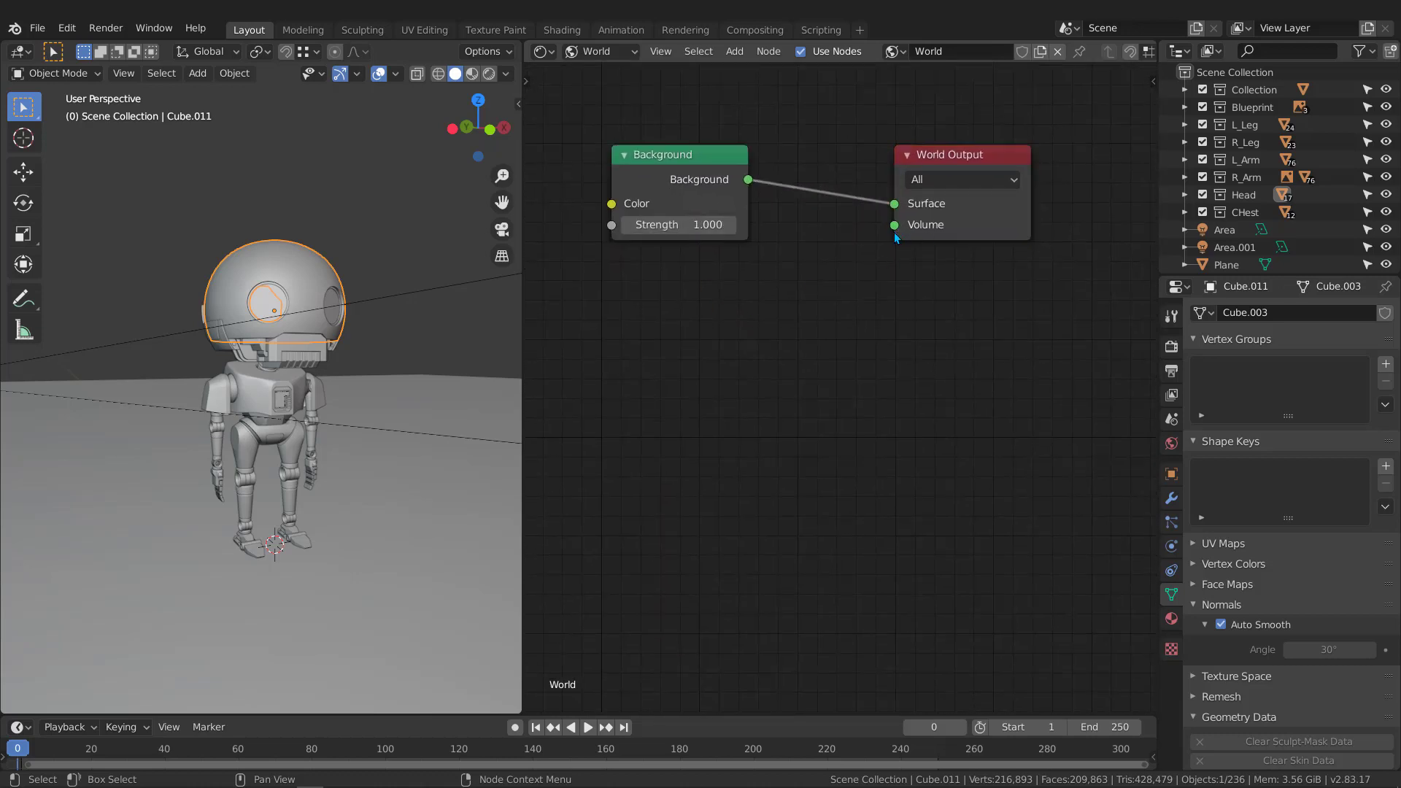
# Add a Principled Volume node below the Background node and connect it to the World Output's Volume input.
pyautogui.hotkey('shift', 'a')
pyautogui.click(774, 327)
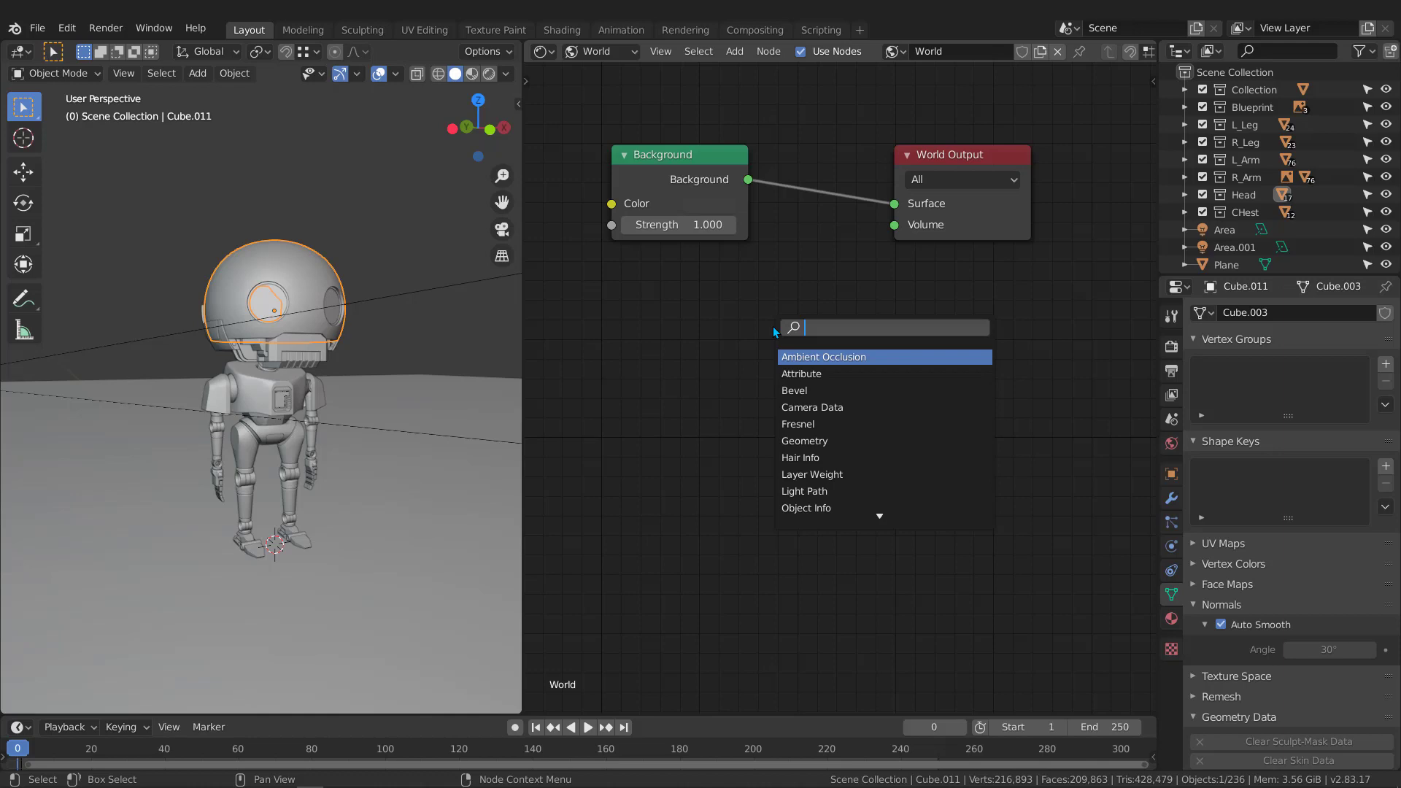
pyautogui.write('vol')
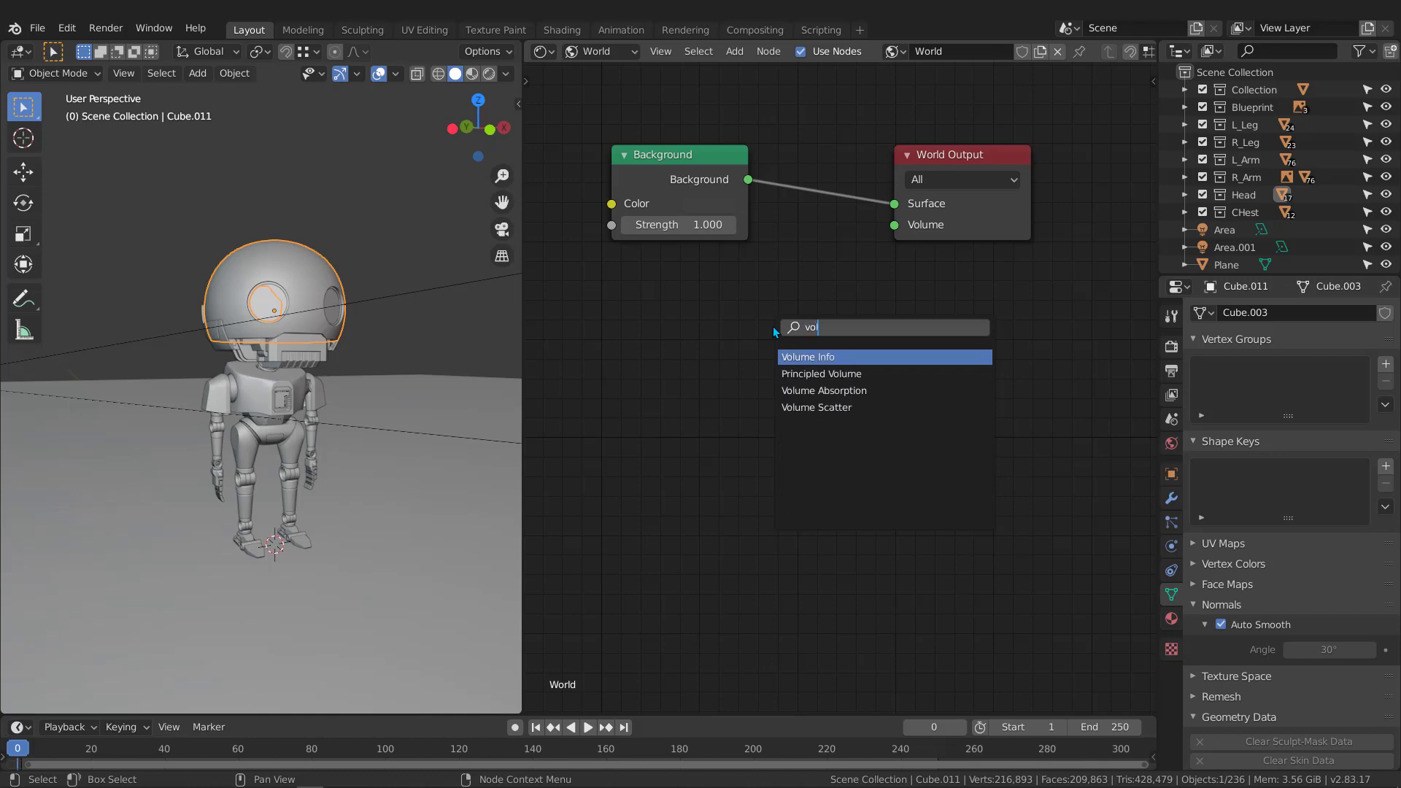
pyautogui.click(829, 374)
pyautogui.click(837, 341)
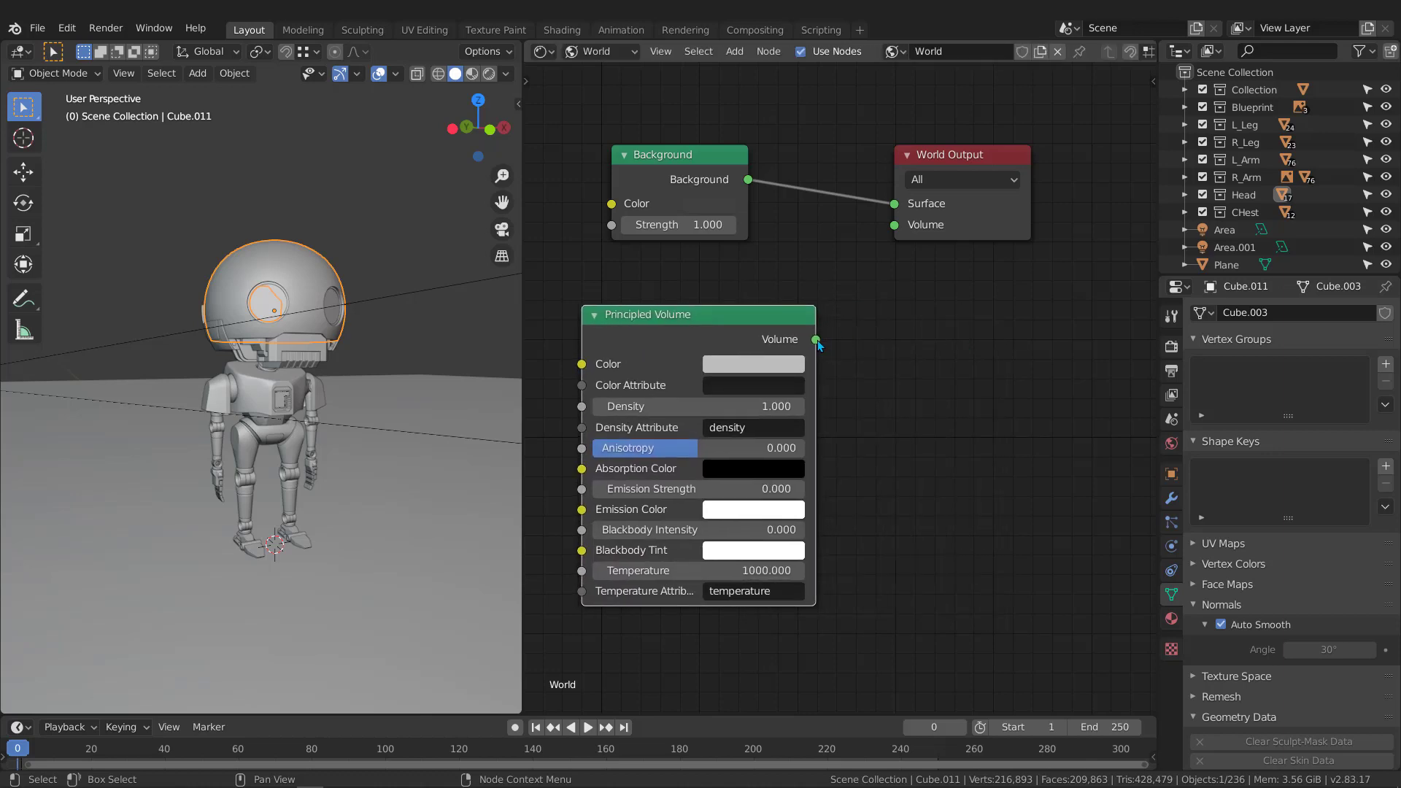
pyautogui.moveTo(816, 339); pyautogui.dragTo(893, 225)
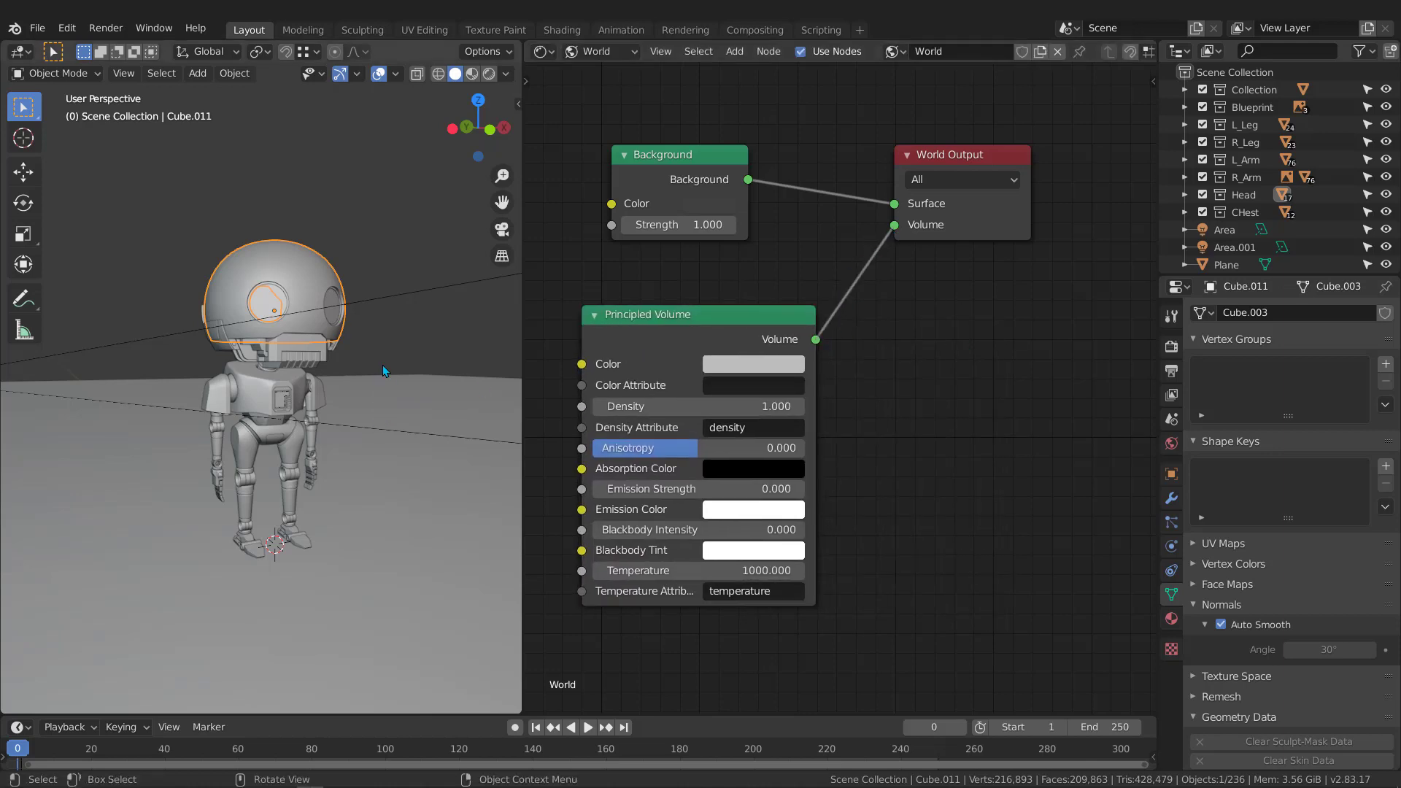
# Switch the viewport to rendered shading to preview the world volume around the robot.
pyautogui.press('z')
pyautogui.click(386, 274)
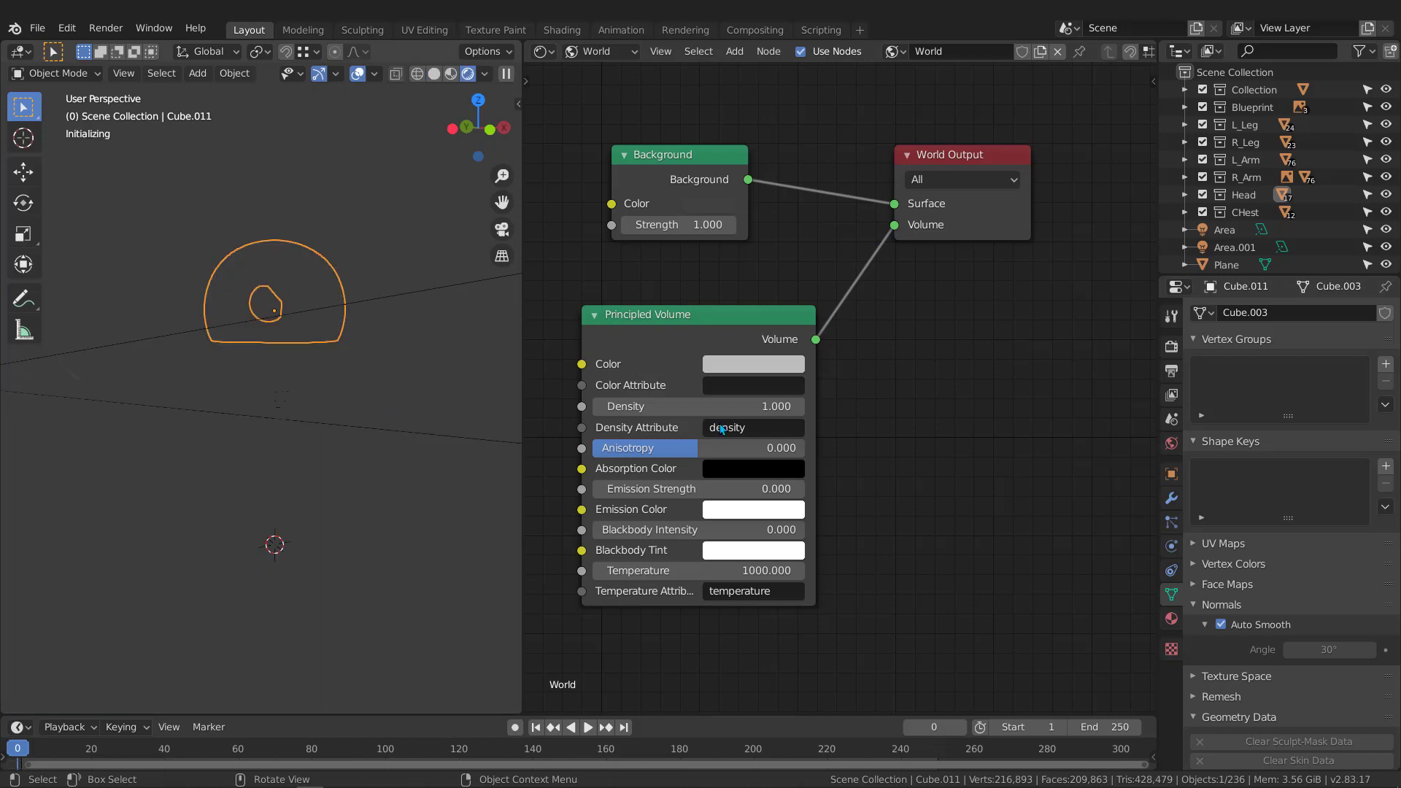
pyautogui.moveTo(540, 315); pyautogui.dragTo(581, 315, button='middle')
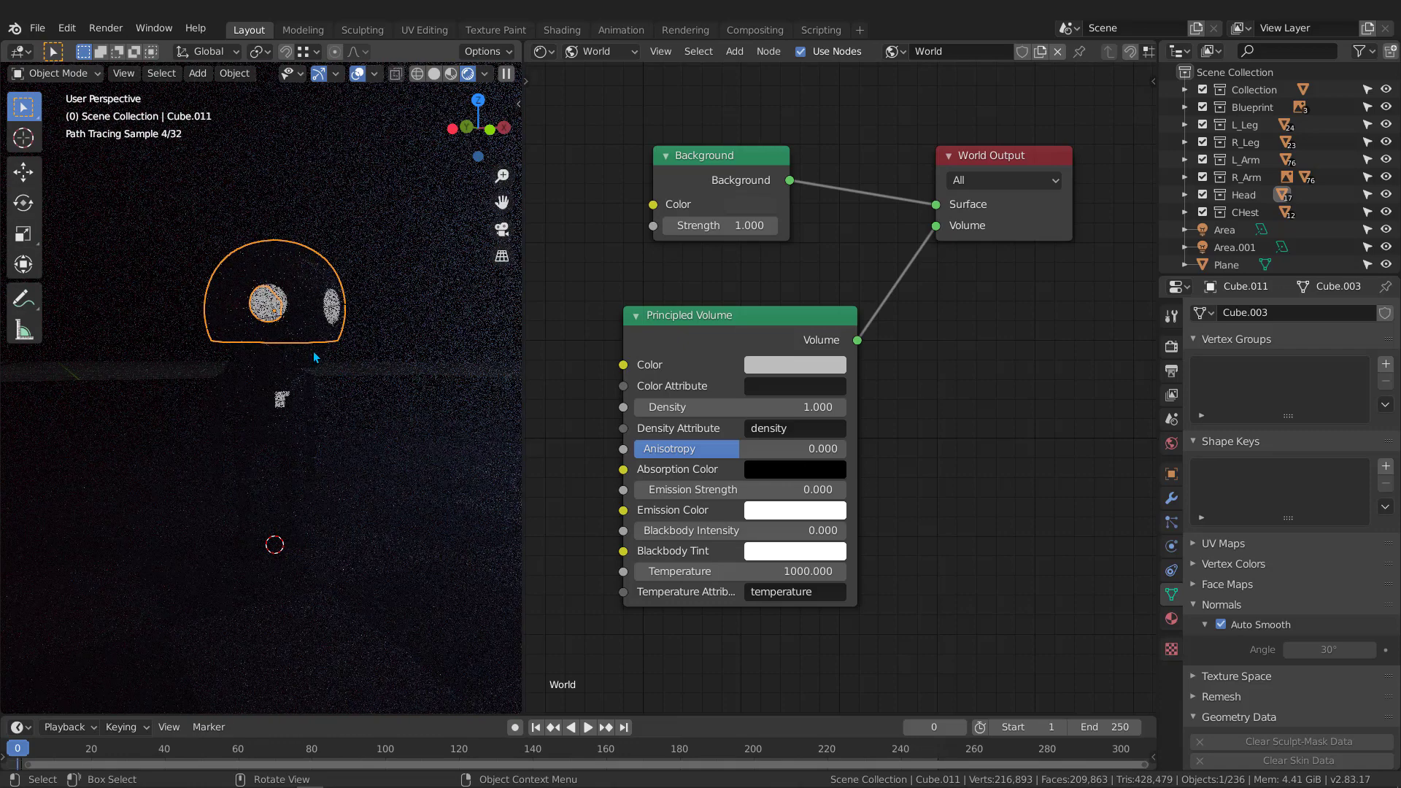
# Tint the Principled Volume colour a pale blue with hue 0.592 and saturation 0.172.
pyautogui.moveTo(313, 352); pyautogui.dragTo(317, 348, button='middle')
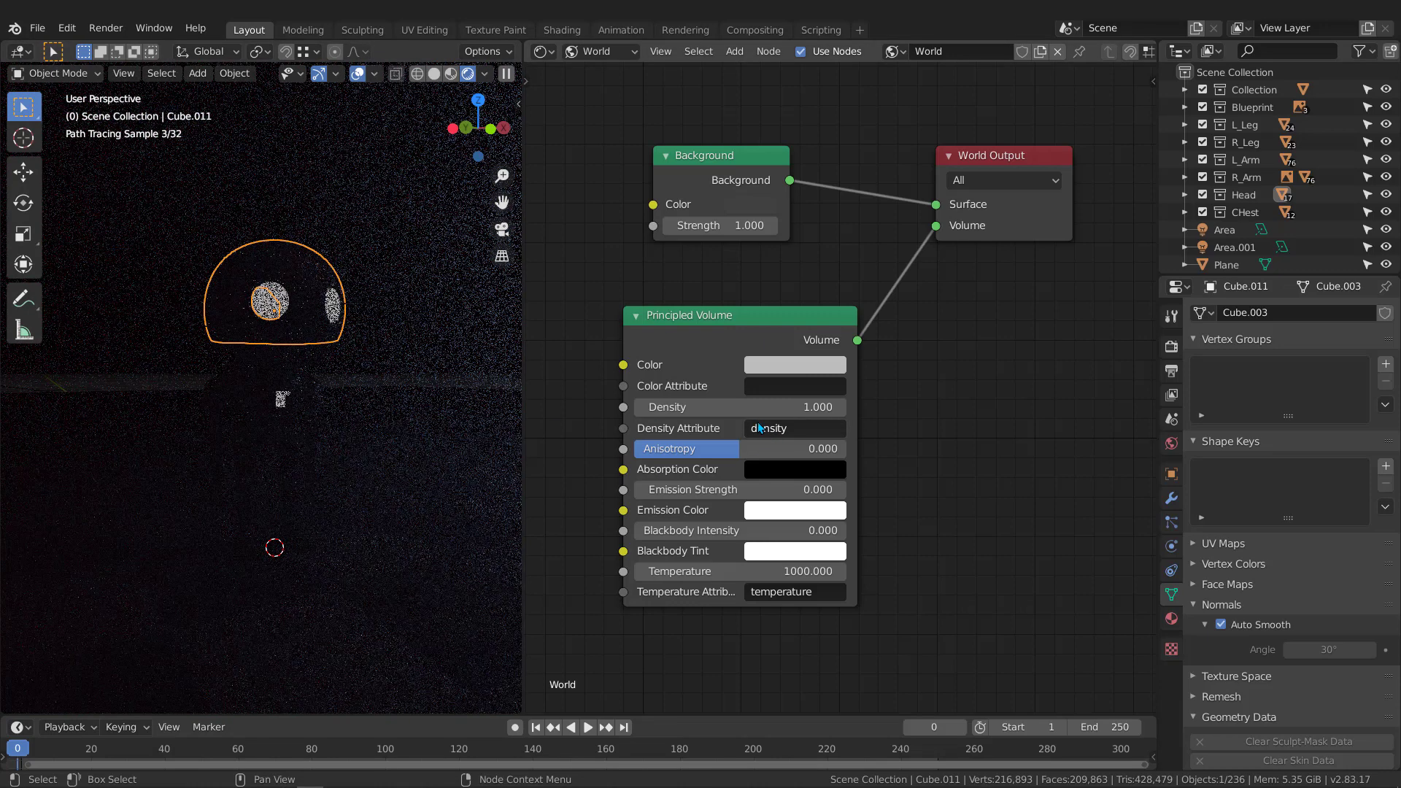
pyautogui.click(775, 365)
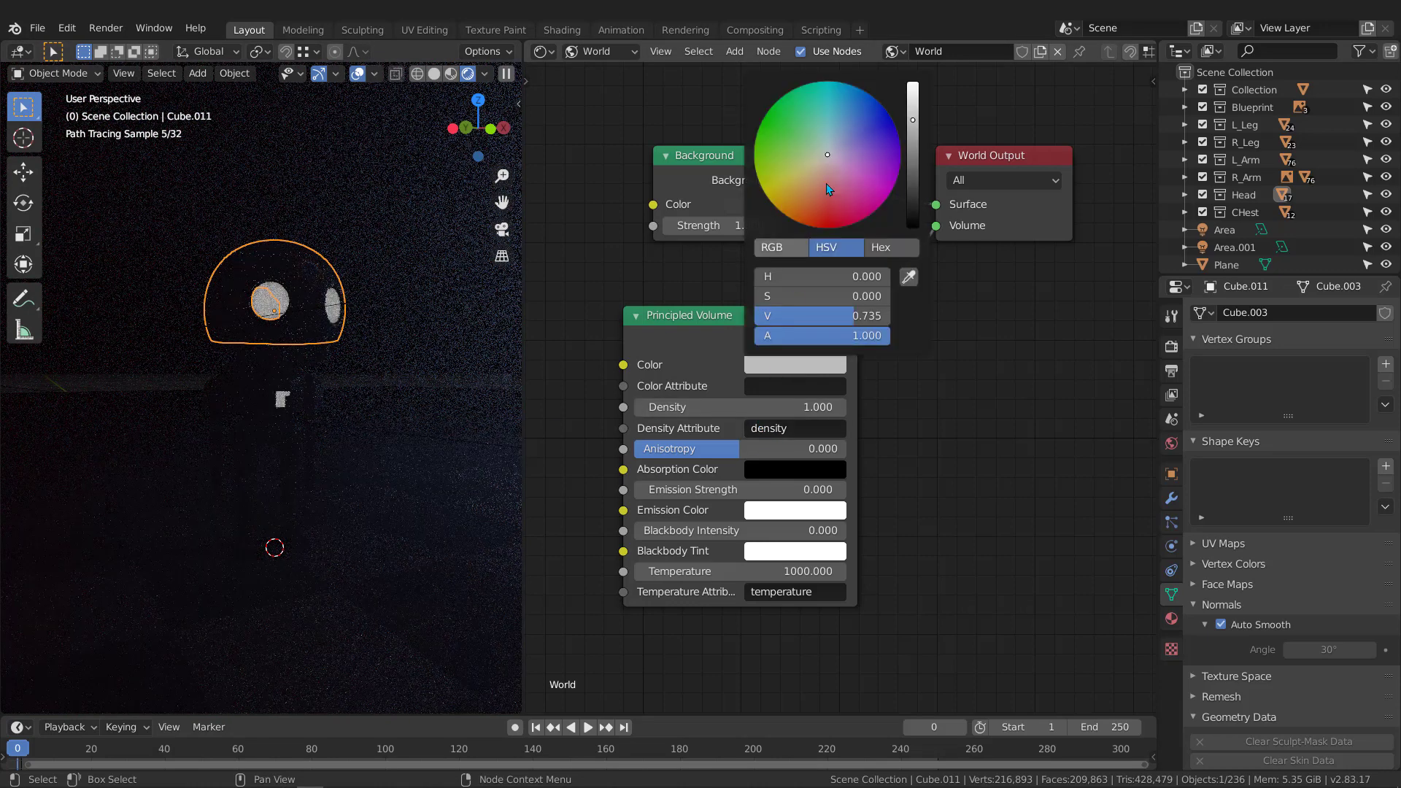
pyautogui.click(834, 146)
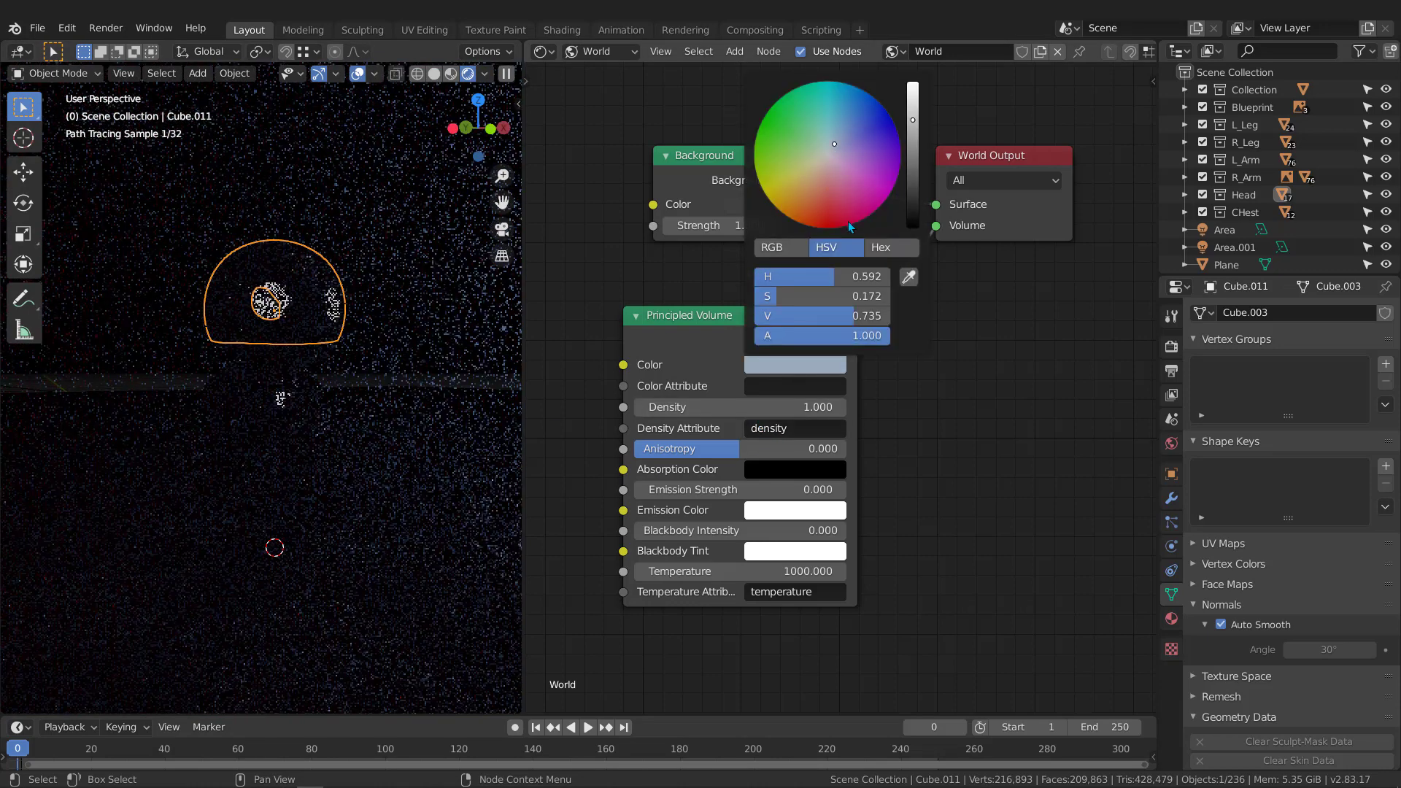
# Try densities of 2, 1.8 and 0.8 on the Principled Volume node to compare the haze around the robot.
pyautogui.click(761, 407)
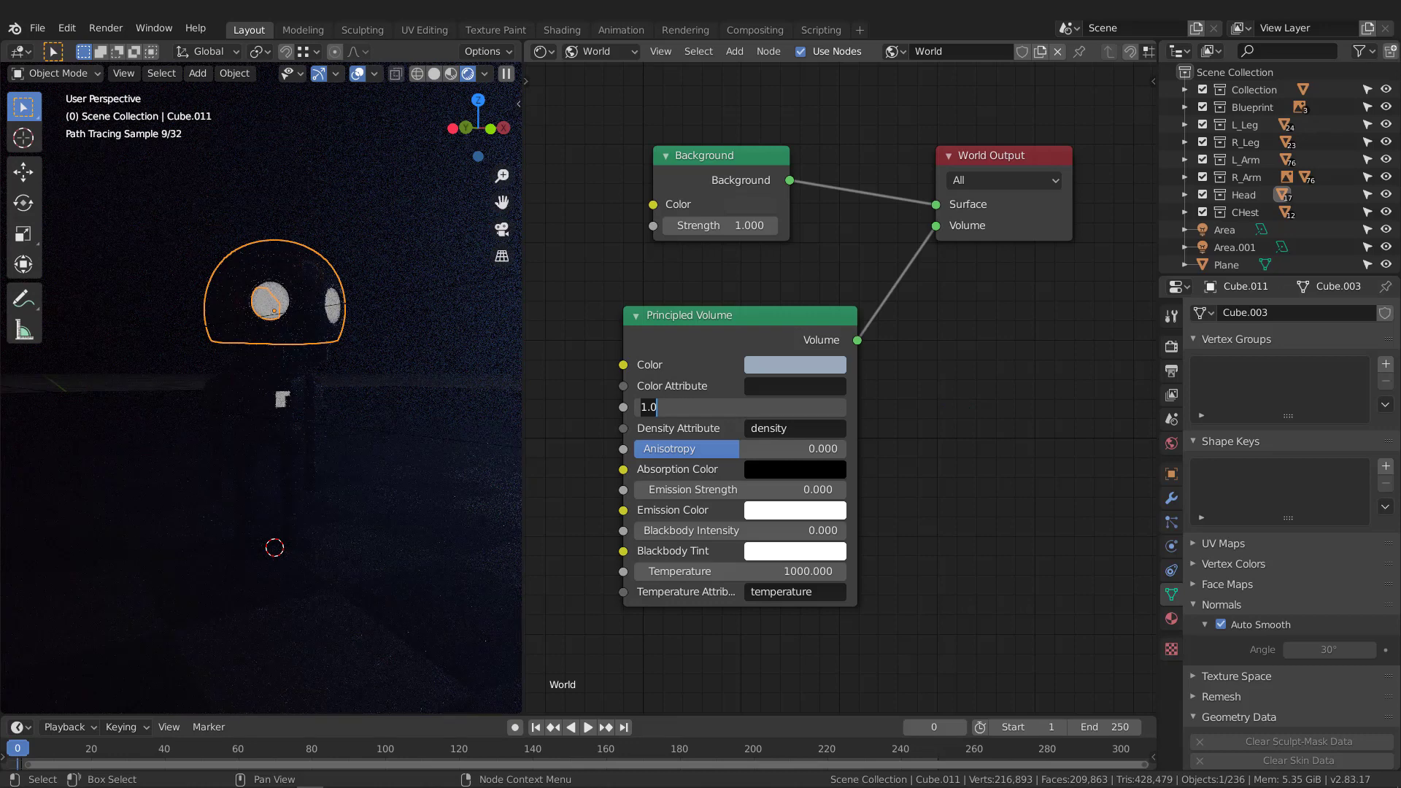
pyautogui.write('2')
pyautogui.press('Return')
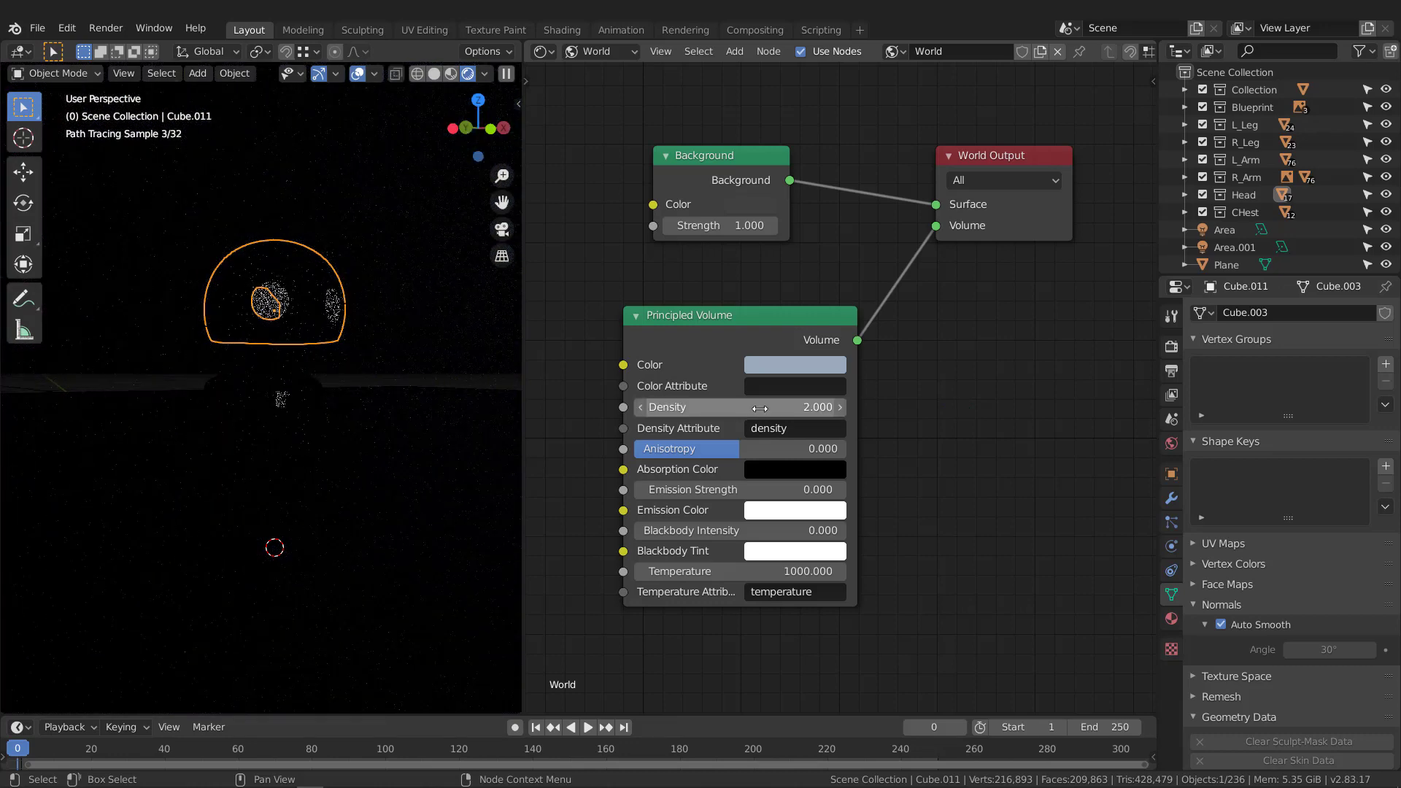
pyautogui.click(758, 409)
pyautogui.write('1.8')
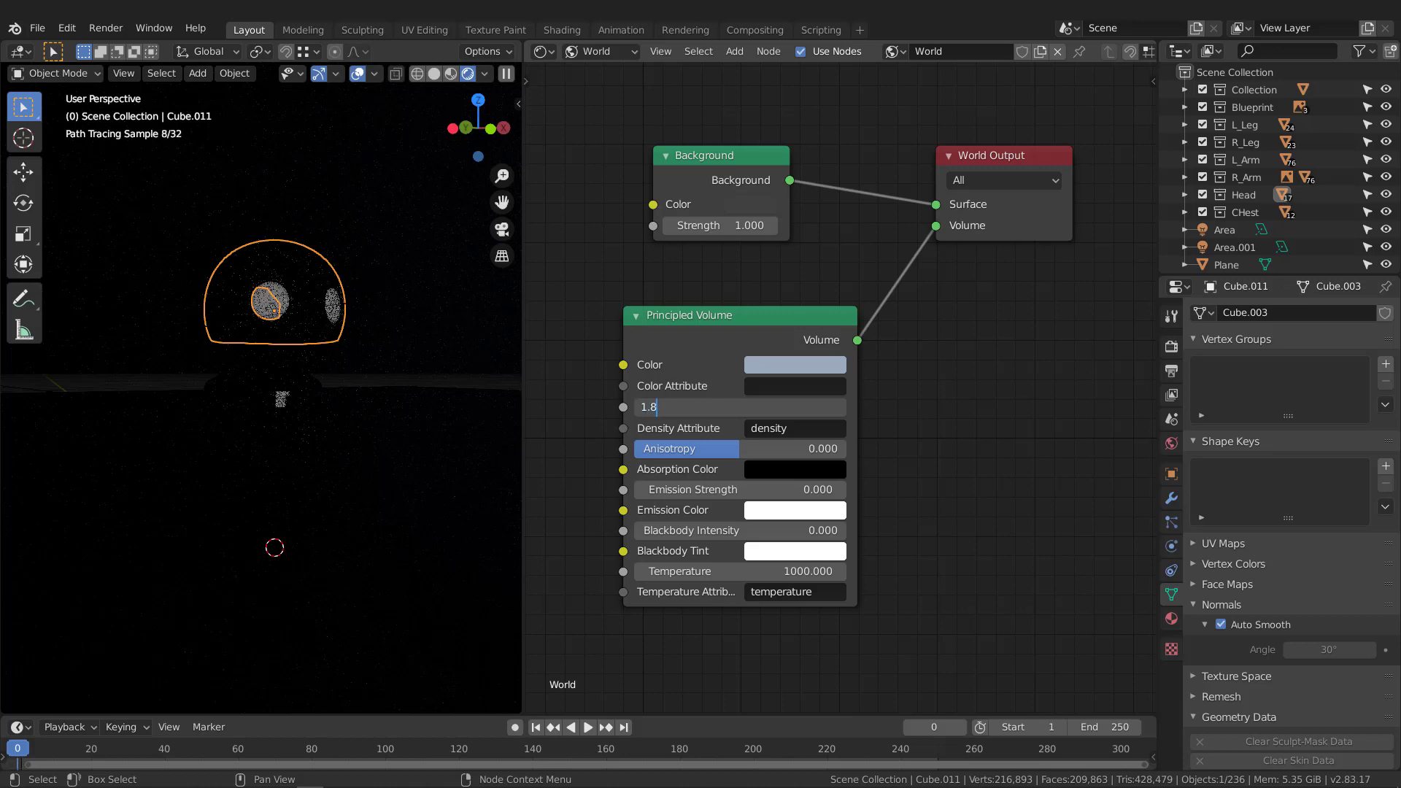
pyautogui.press('Return')
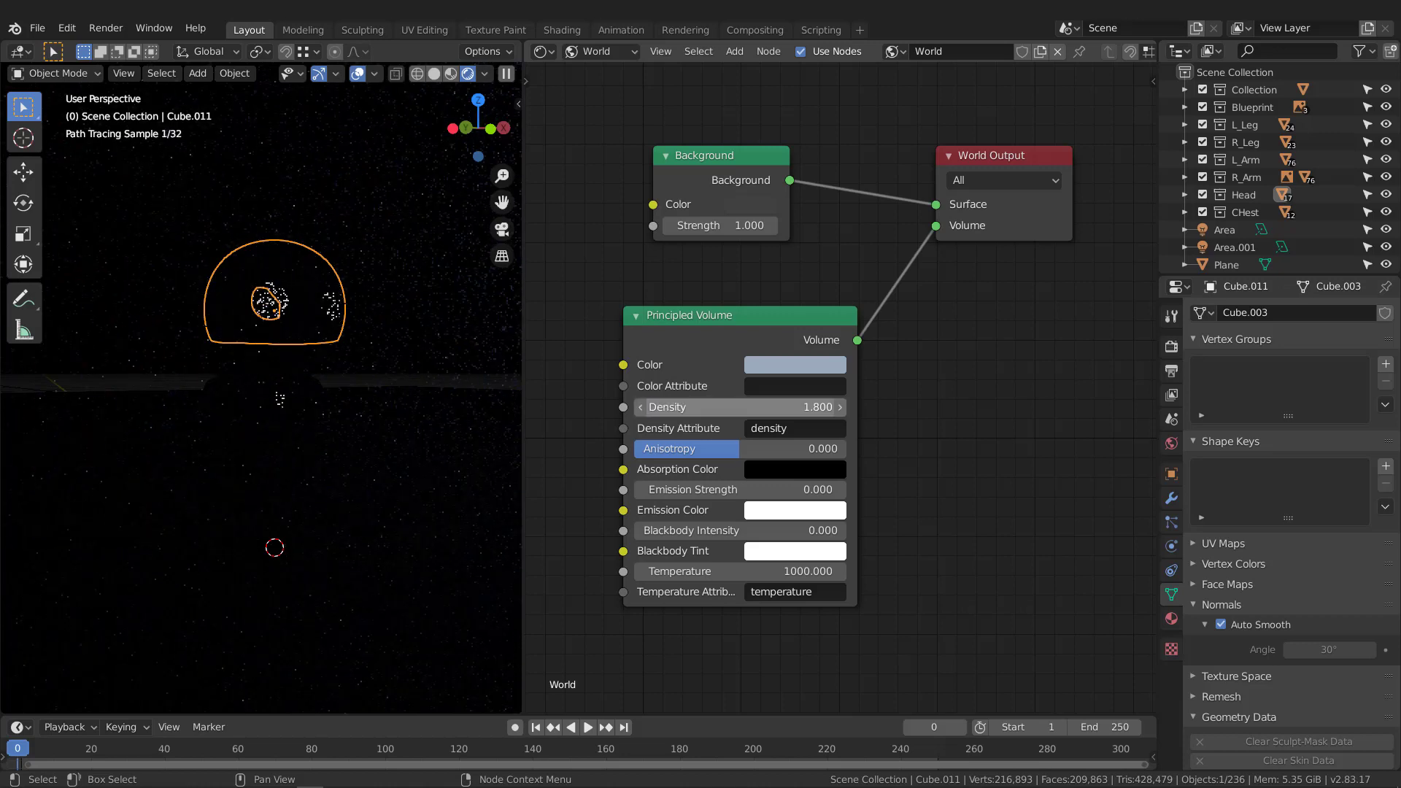
pyautogui.click(759, 413)
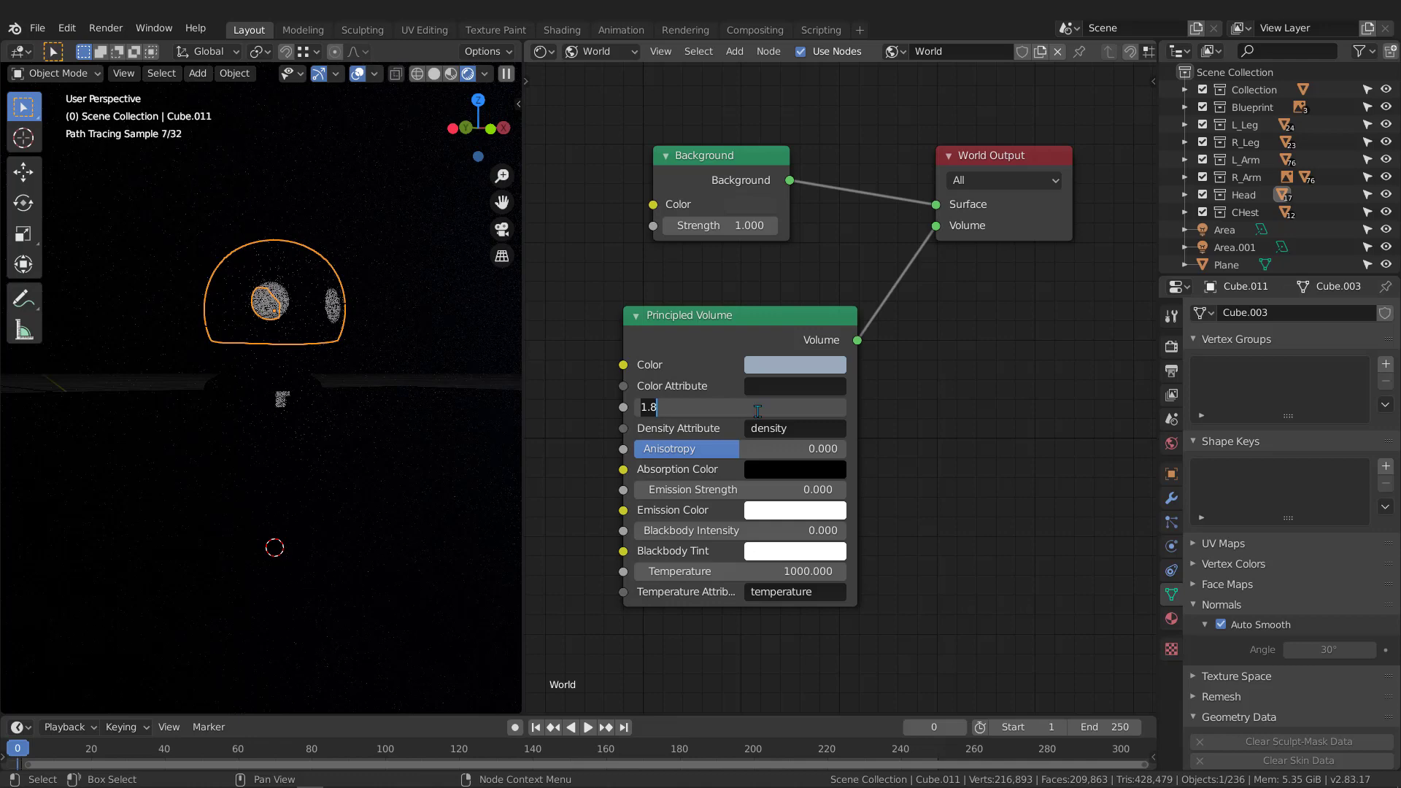
pyautogui.write('0.8')
pyautogui.press('Return')
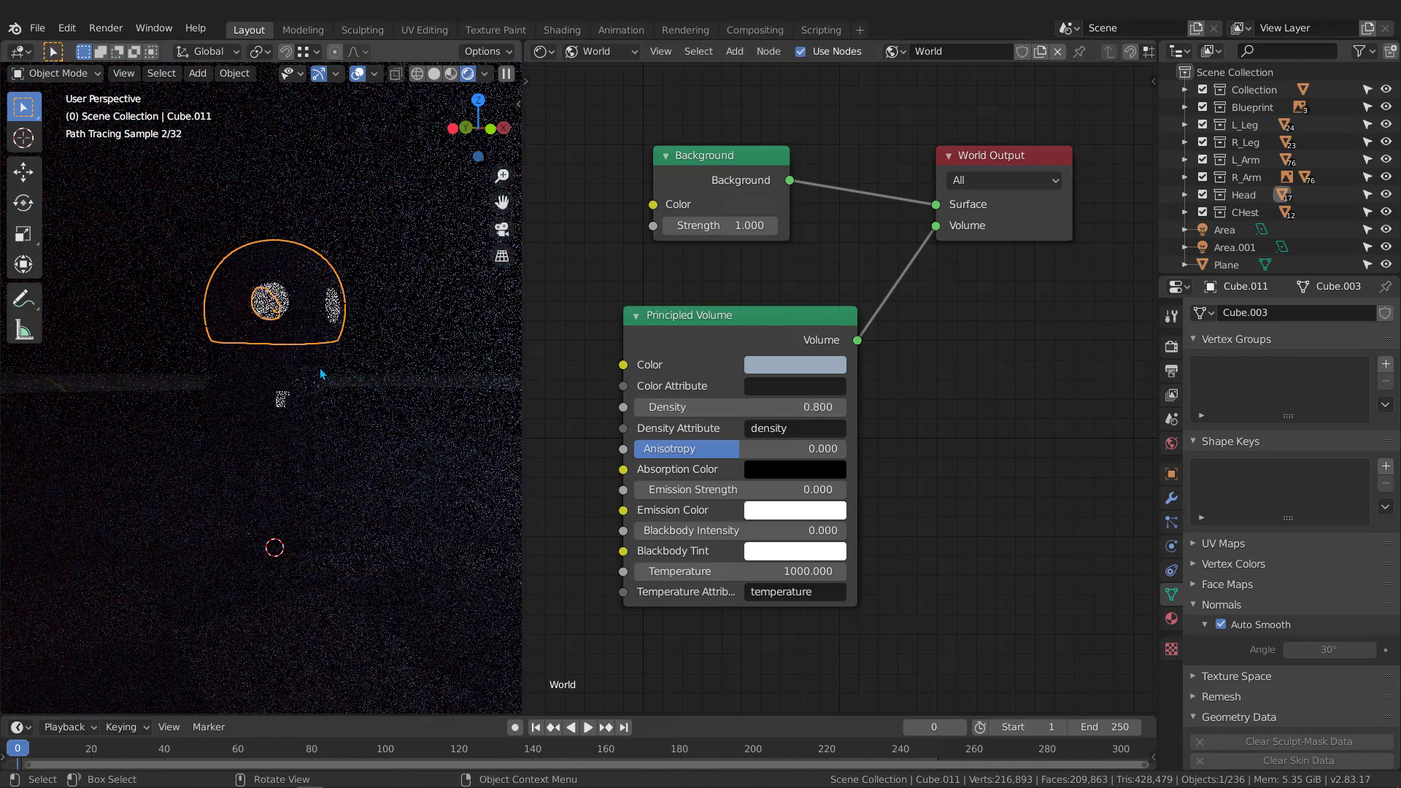
# Examine the Cycles volume step rate and maximum steps in the render settings.
pyautogui.click(1171, 348)
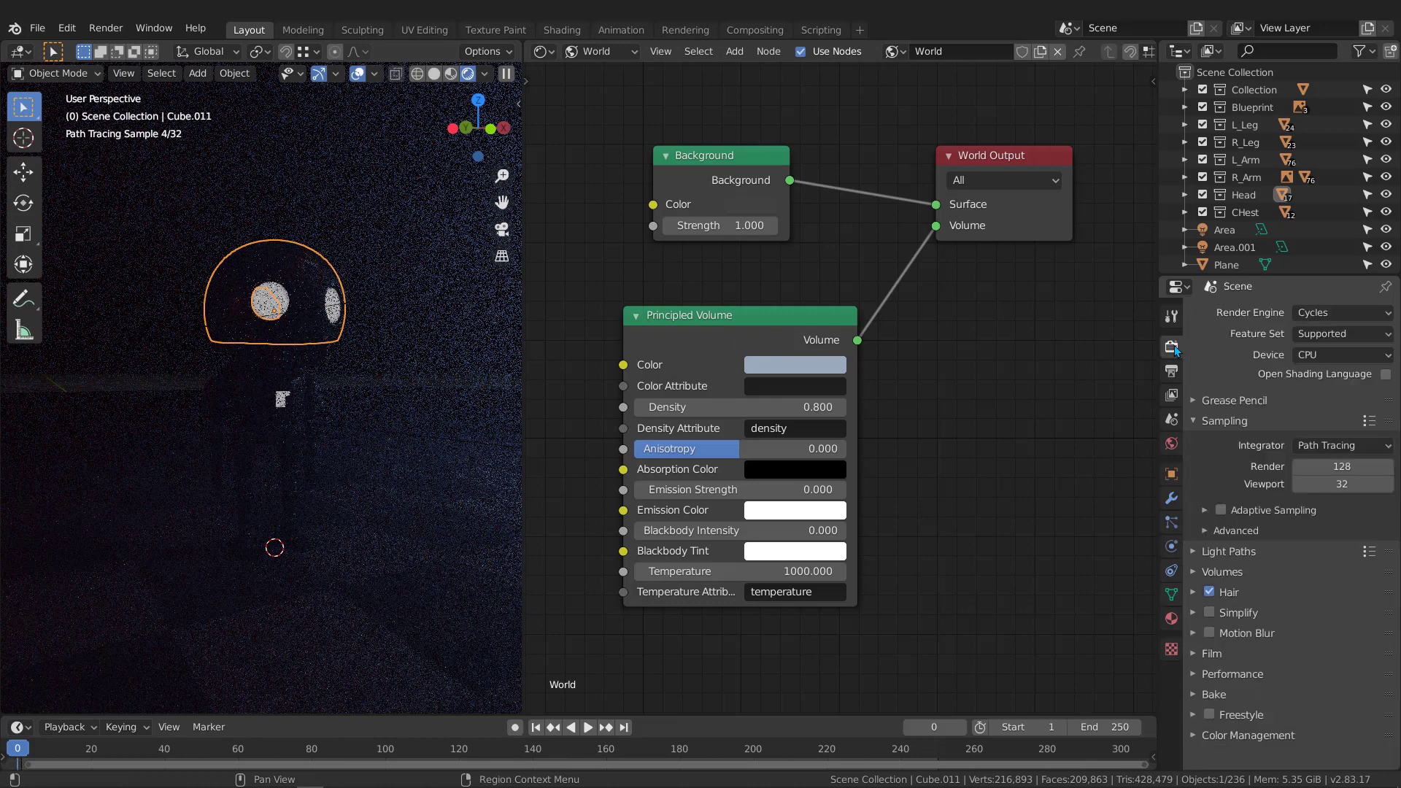
pyautogui.click(1192, 572)
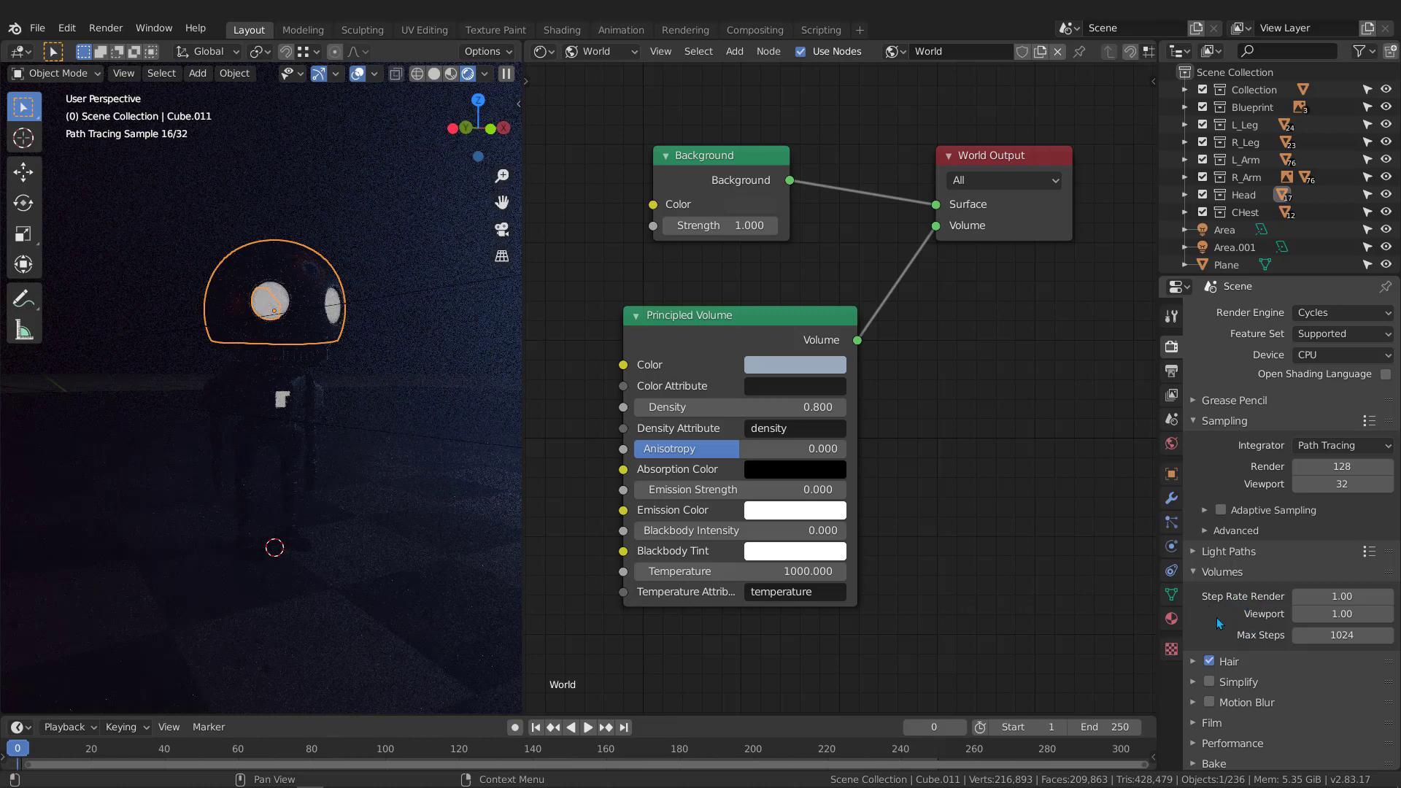
pyautogui.scroll(-1, 1219, 606)
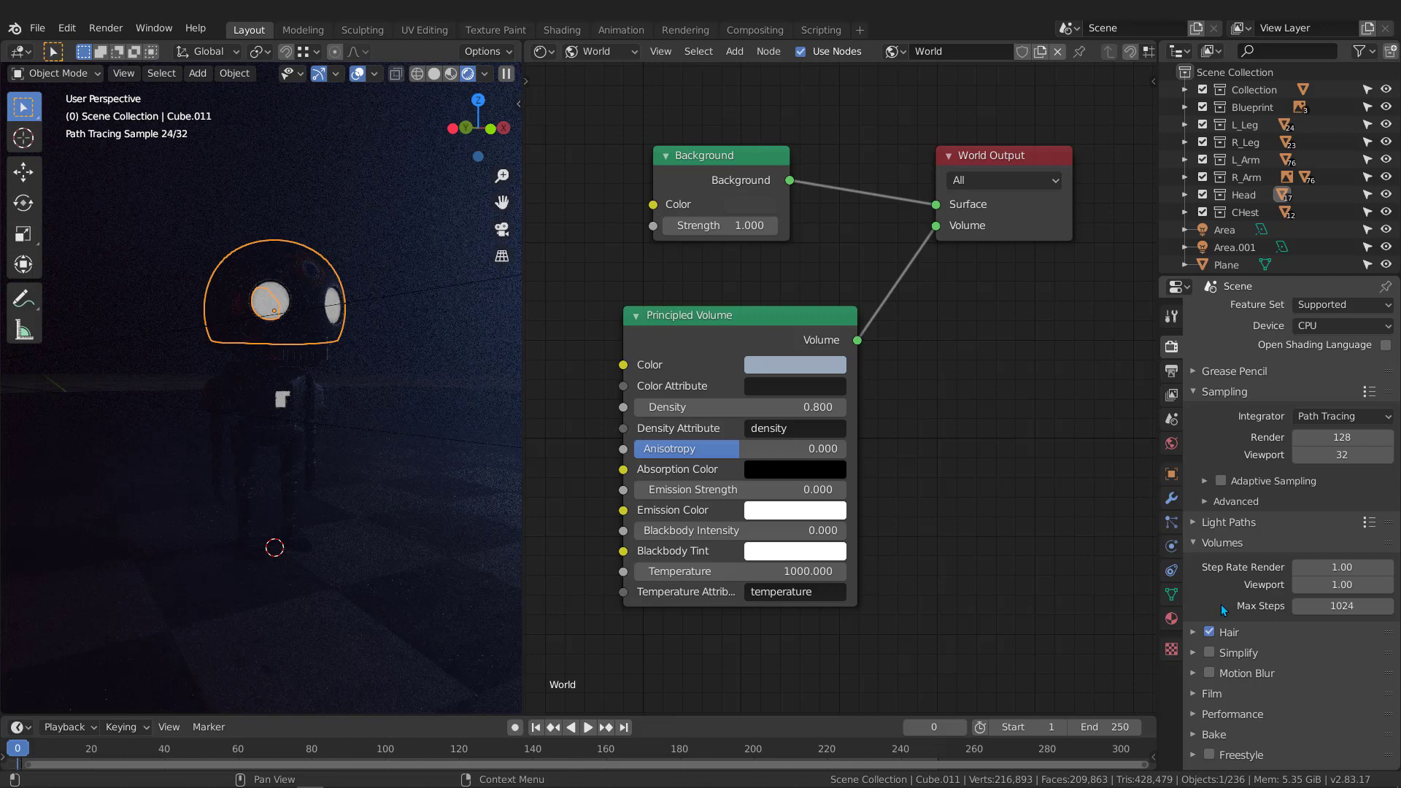
pyautogui.scroll(-1, 1215, 601)
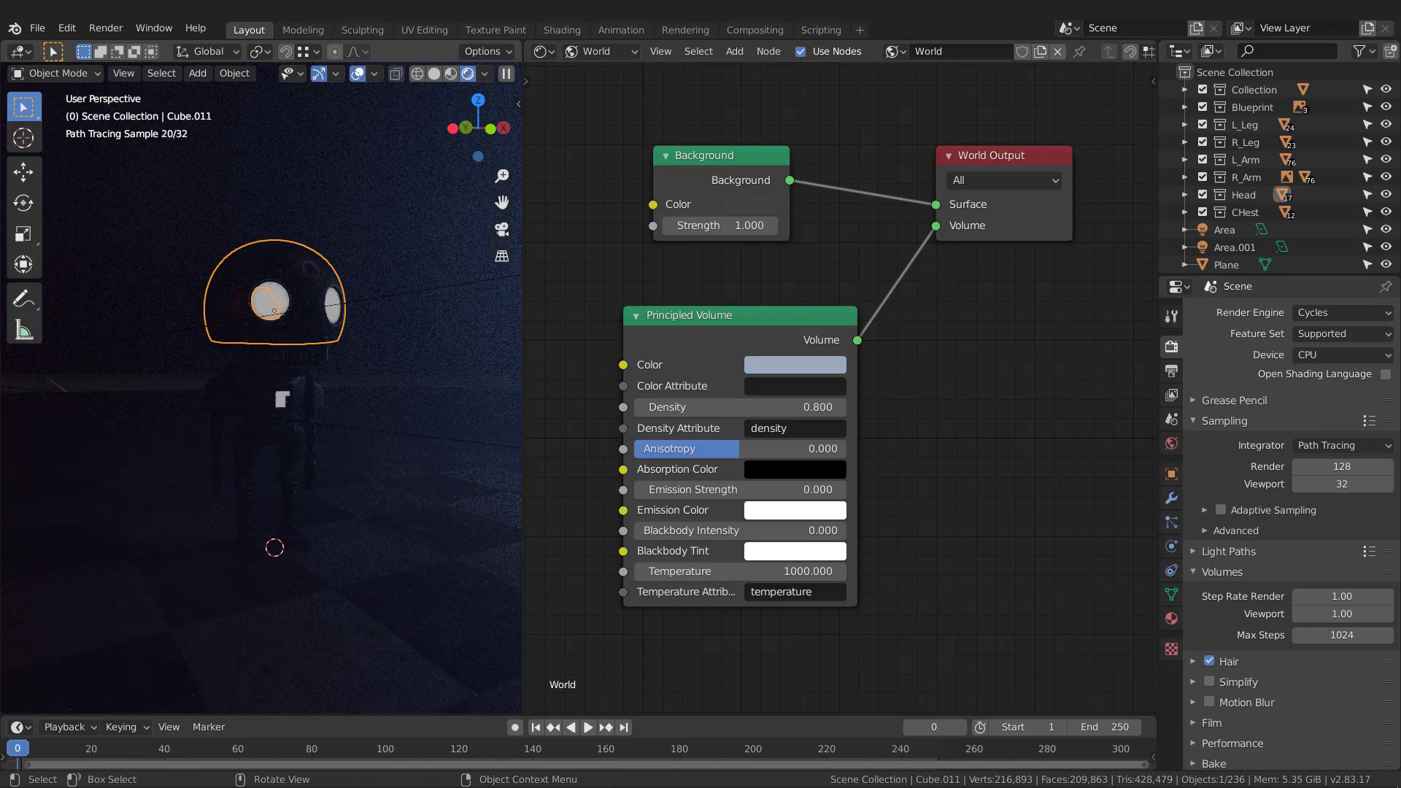
# Set the Principled Volume density to 0.3.
pyautogui.click(798, 405)
pyautogui.write('0.8')
pyautogui.press('BackSpace')
pyautogui.write('3')
pyautogui.press('Return')
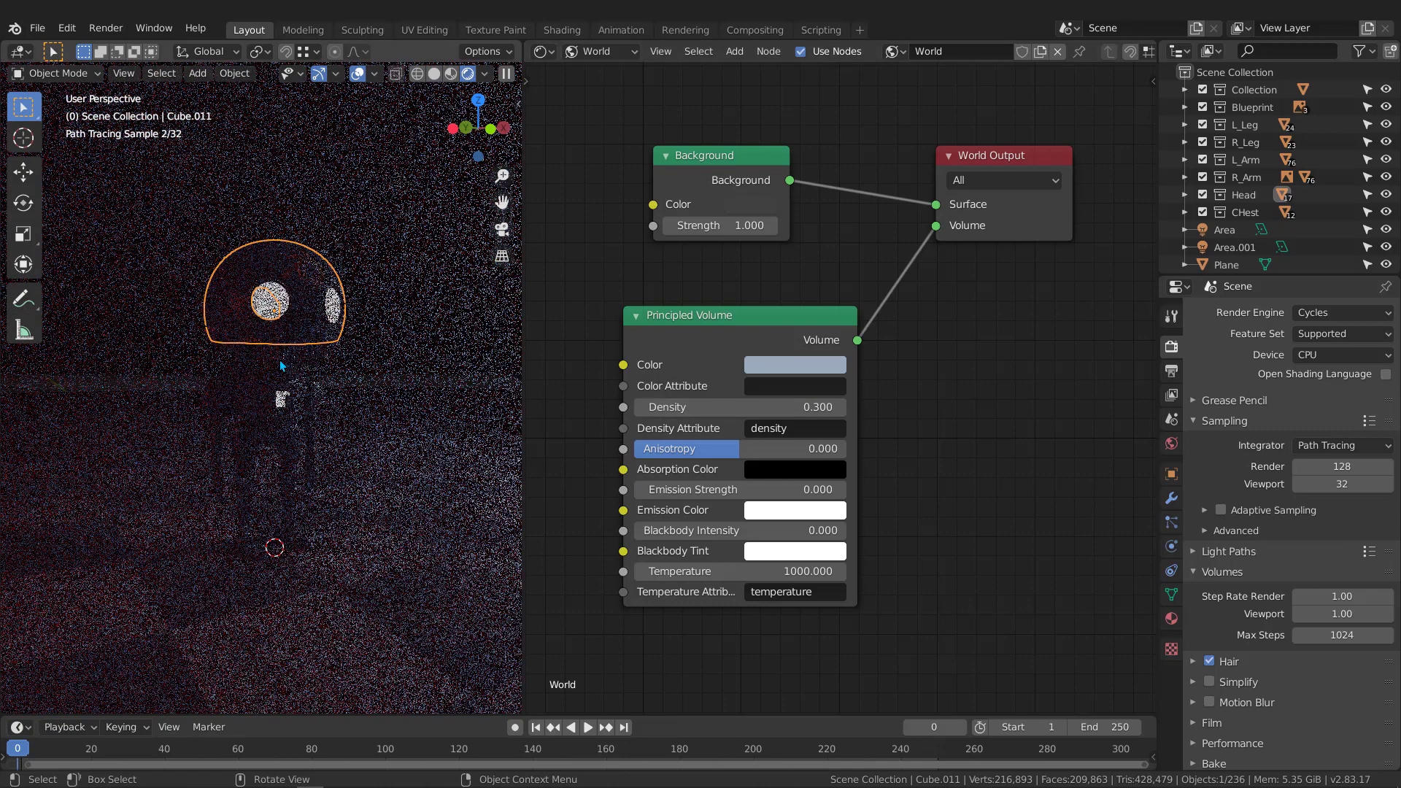
# Examine the robot and its lighting in the haze from close up and farther away.
pyautogui.scroll(-1, 271, 338)
pyautogui.scroll(3, 271, 338)
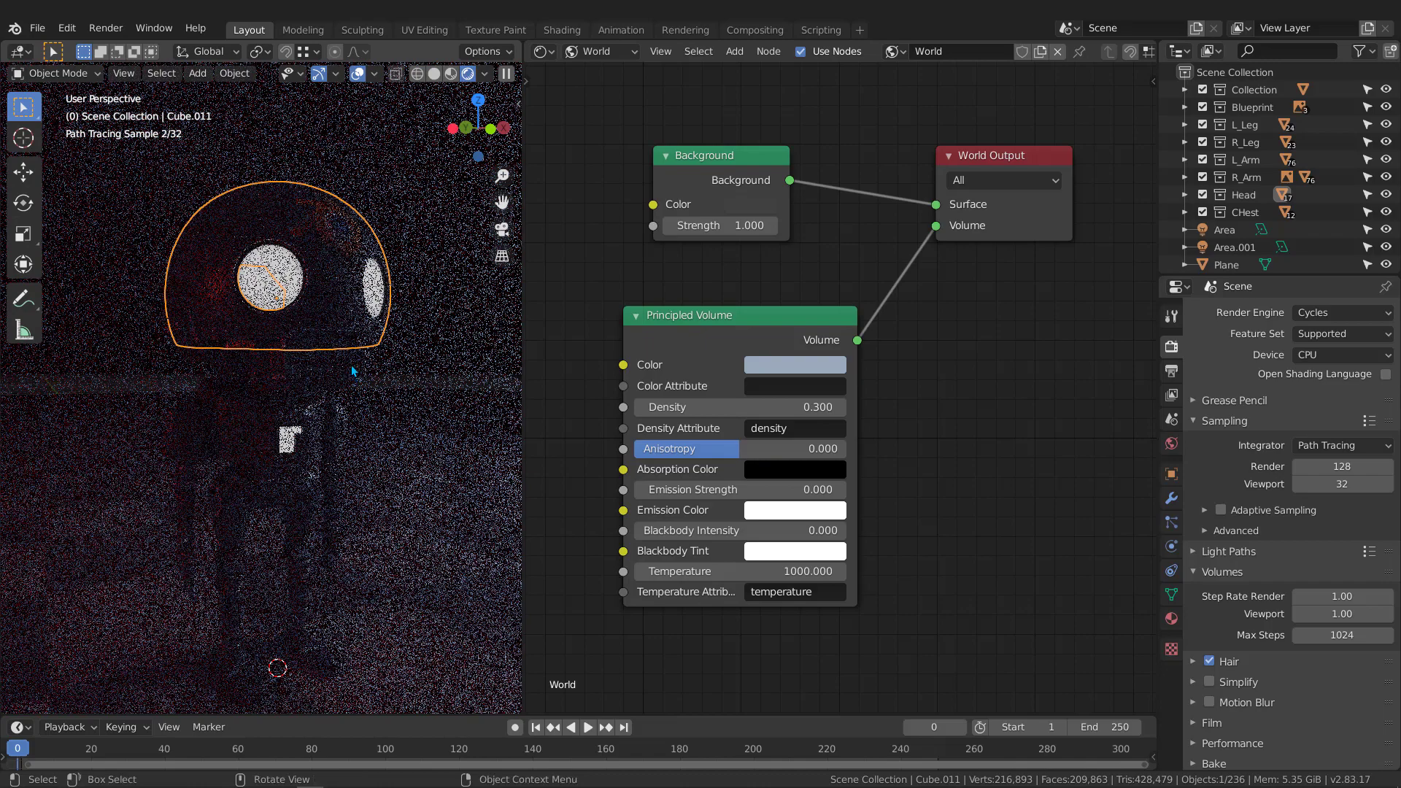
pyautogui.scroll(-2, 394, 390)
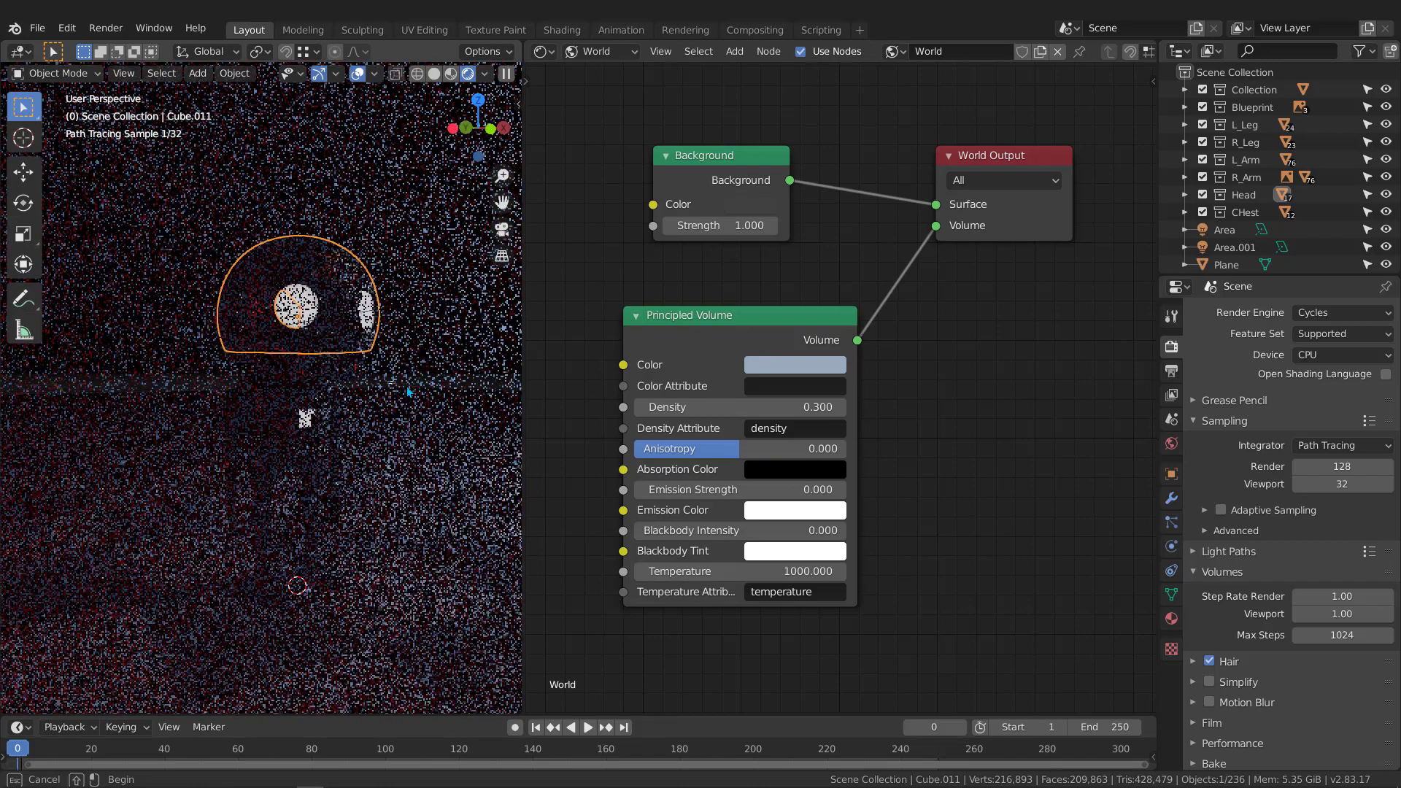
pyautogui.scroll(5, 379, 383)
pyautogui.scroll(-5, 379, 383)
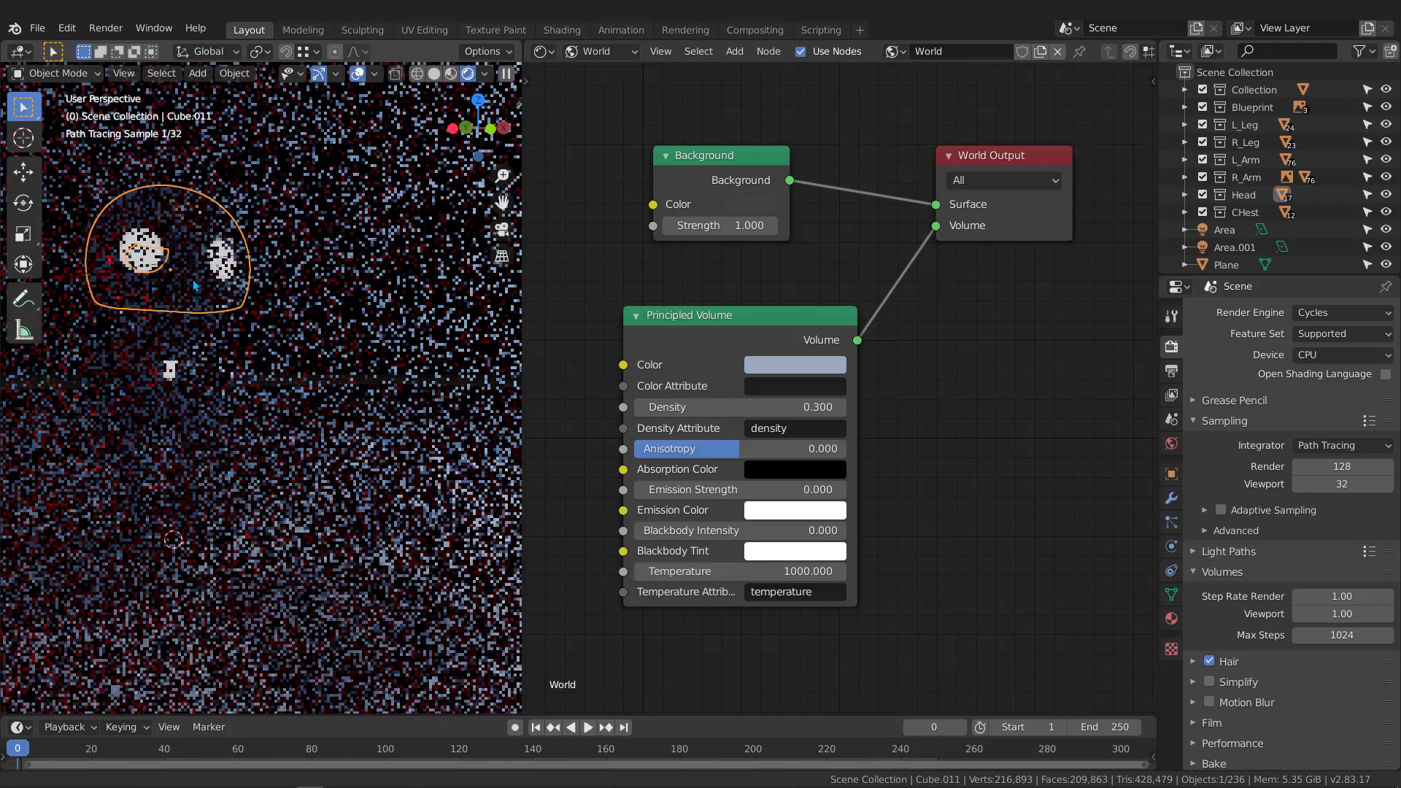
pyautogui.keyDown('shift'); pyautogui.moveTo(206, 287); pyautogui.dragTo(325, 318, button='middle'); pyautogui.keyUp('shift')
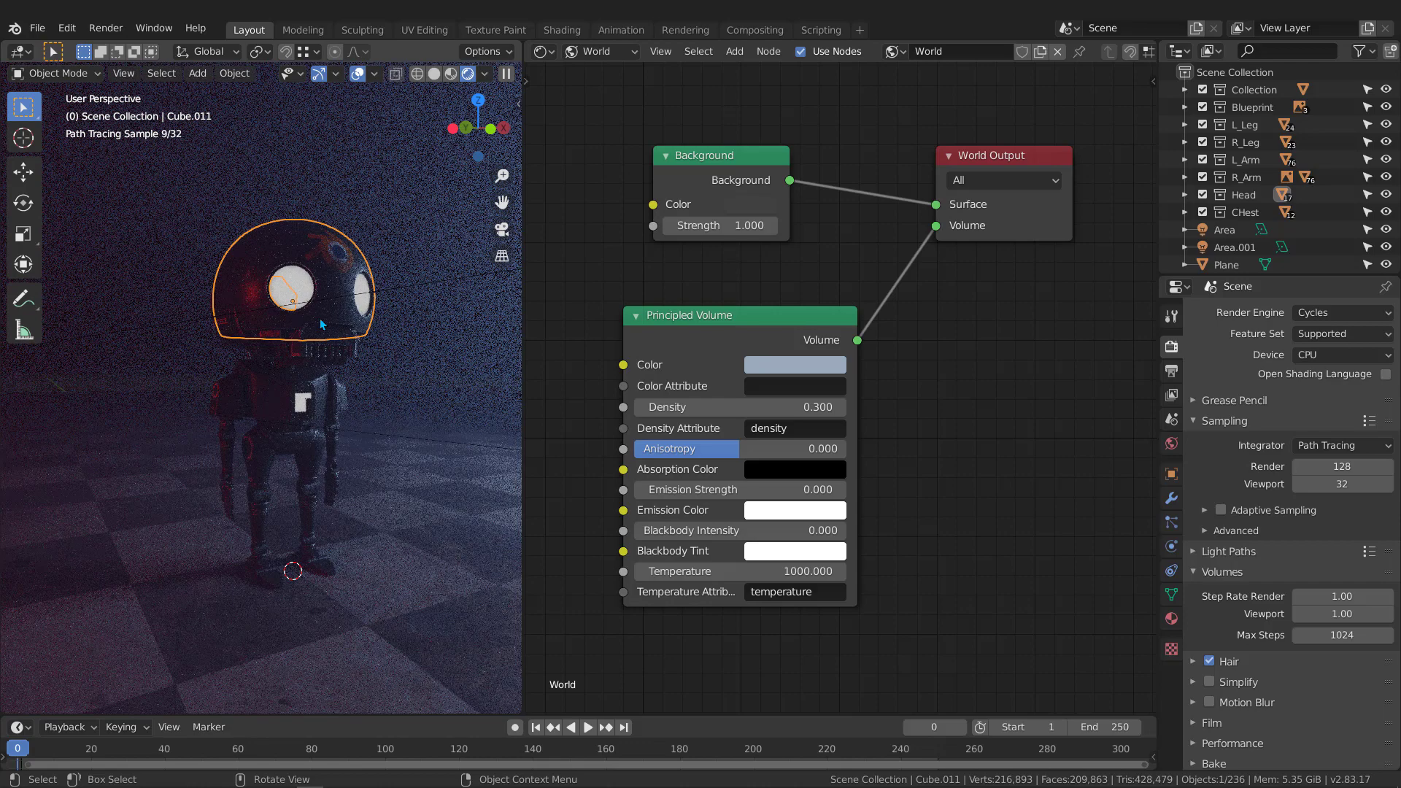
pyautogui.scroll(-3, 321, 324)
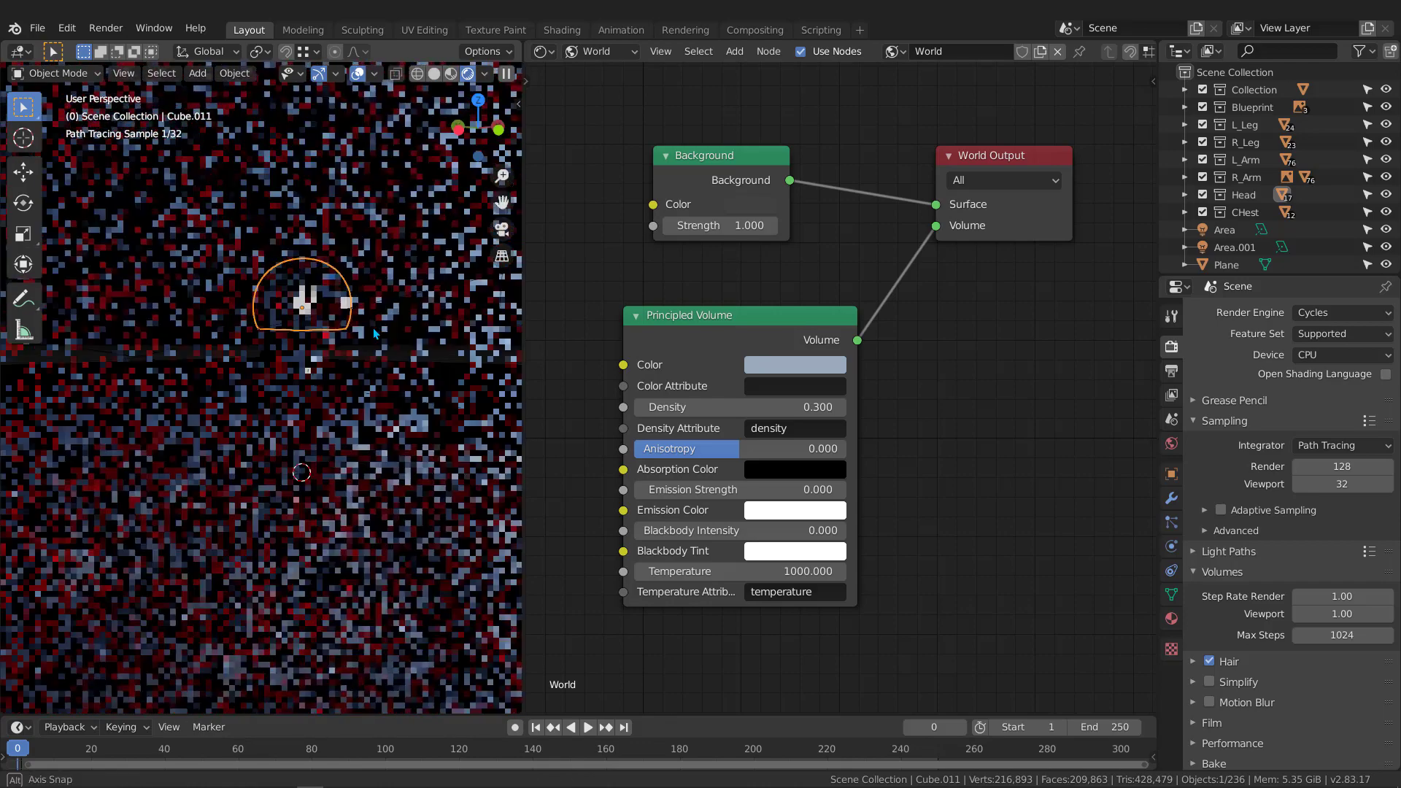
# Select the blue area light beside the robot and set its power to 200 W.
pyautogui.moveTo(321, 325); pyautogui.dragTo(291, 345, button='middle')
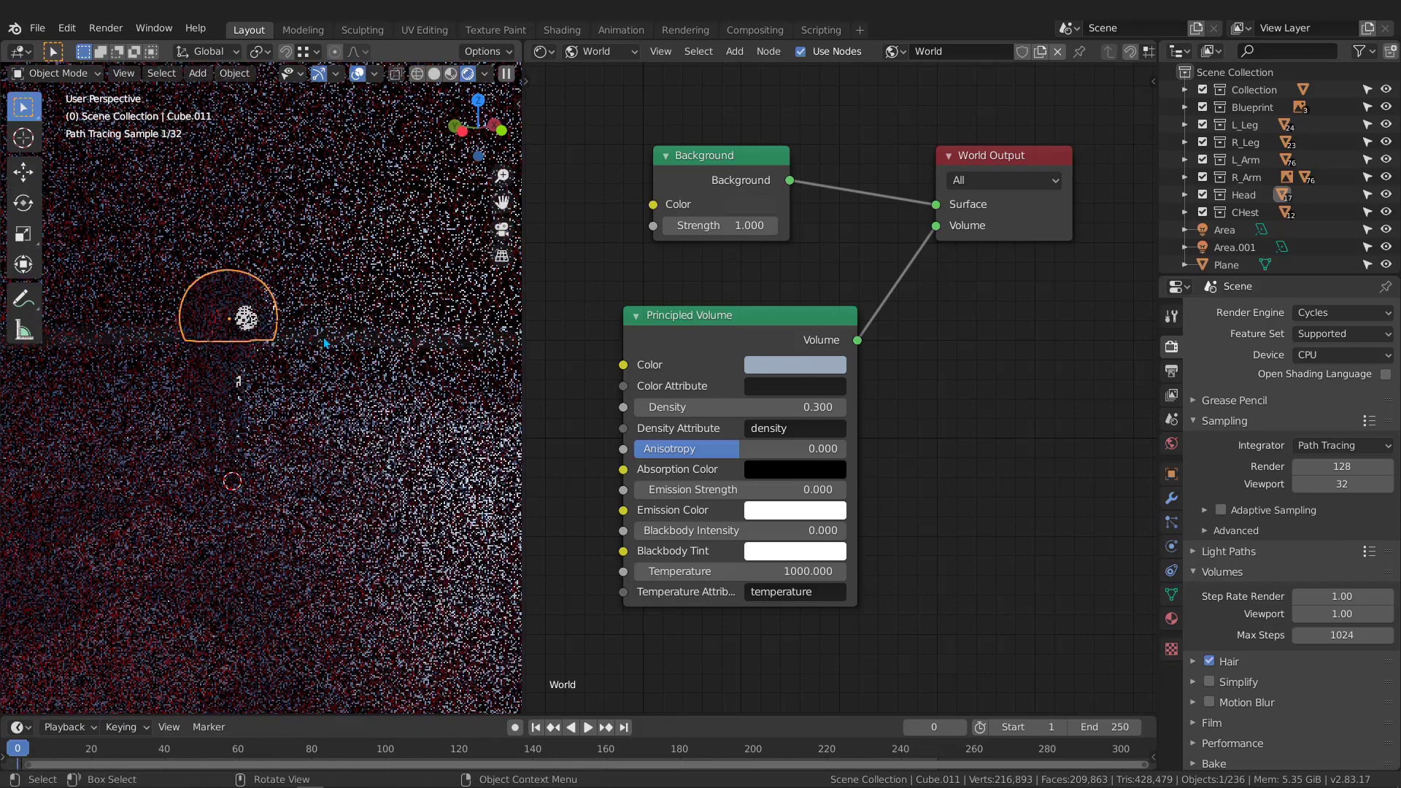
pyautogui.moveTo(391, 334); pyautogui.dragTo(420, 335, button='middle')
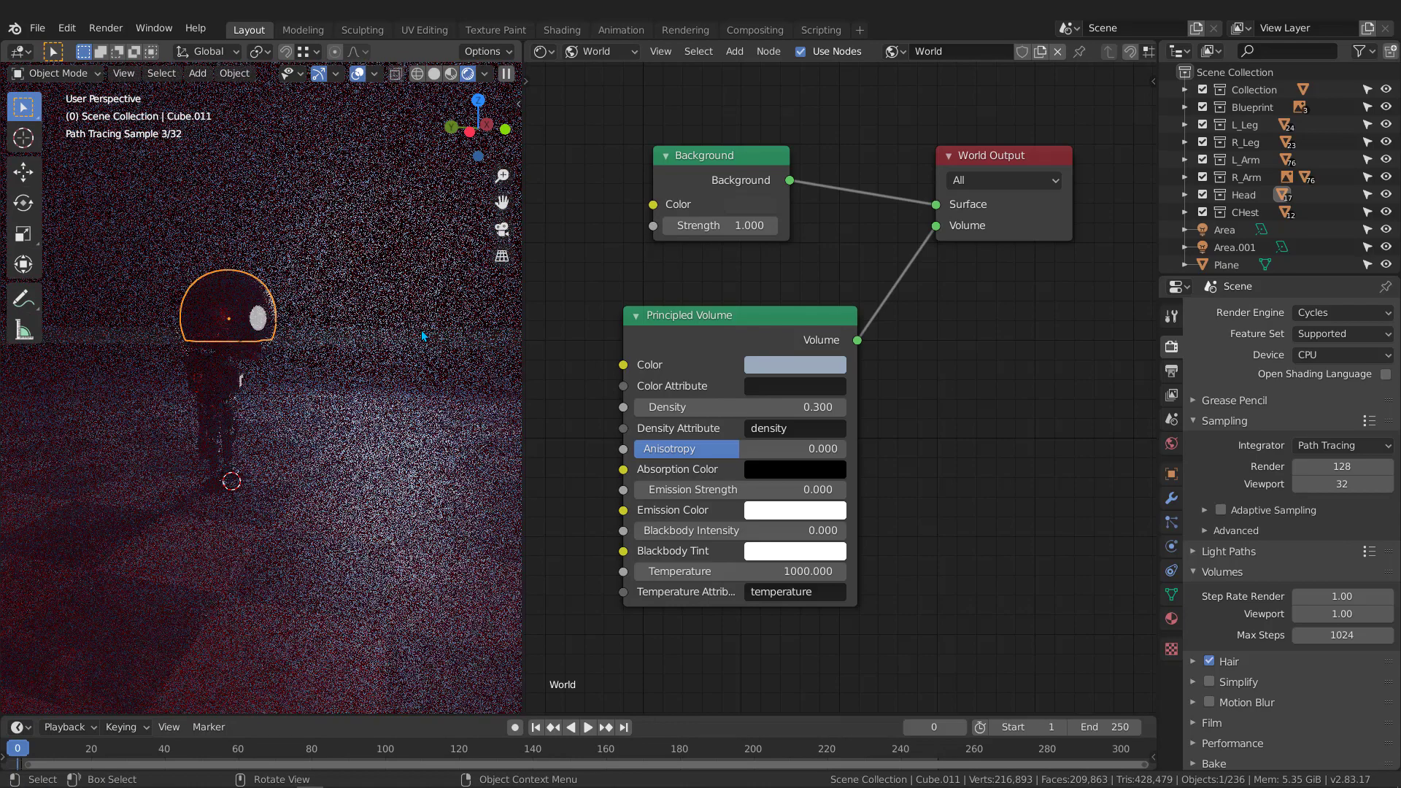
pyautogui.click(383, 275)
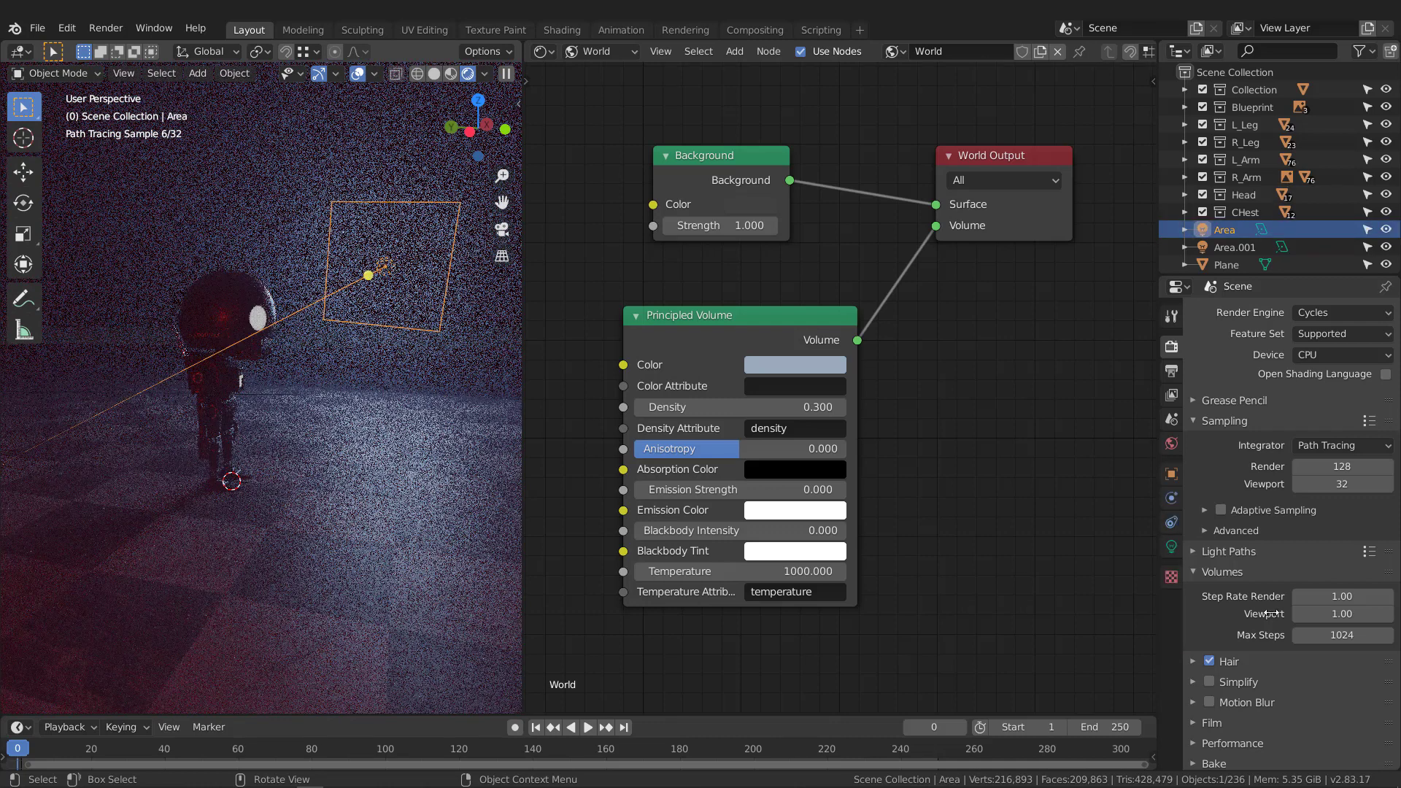
pyautogui.click(1171, 545)
pyautogui.click(1328, 424)
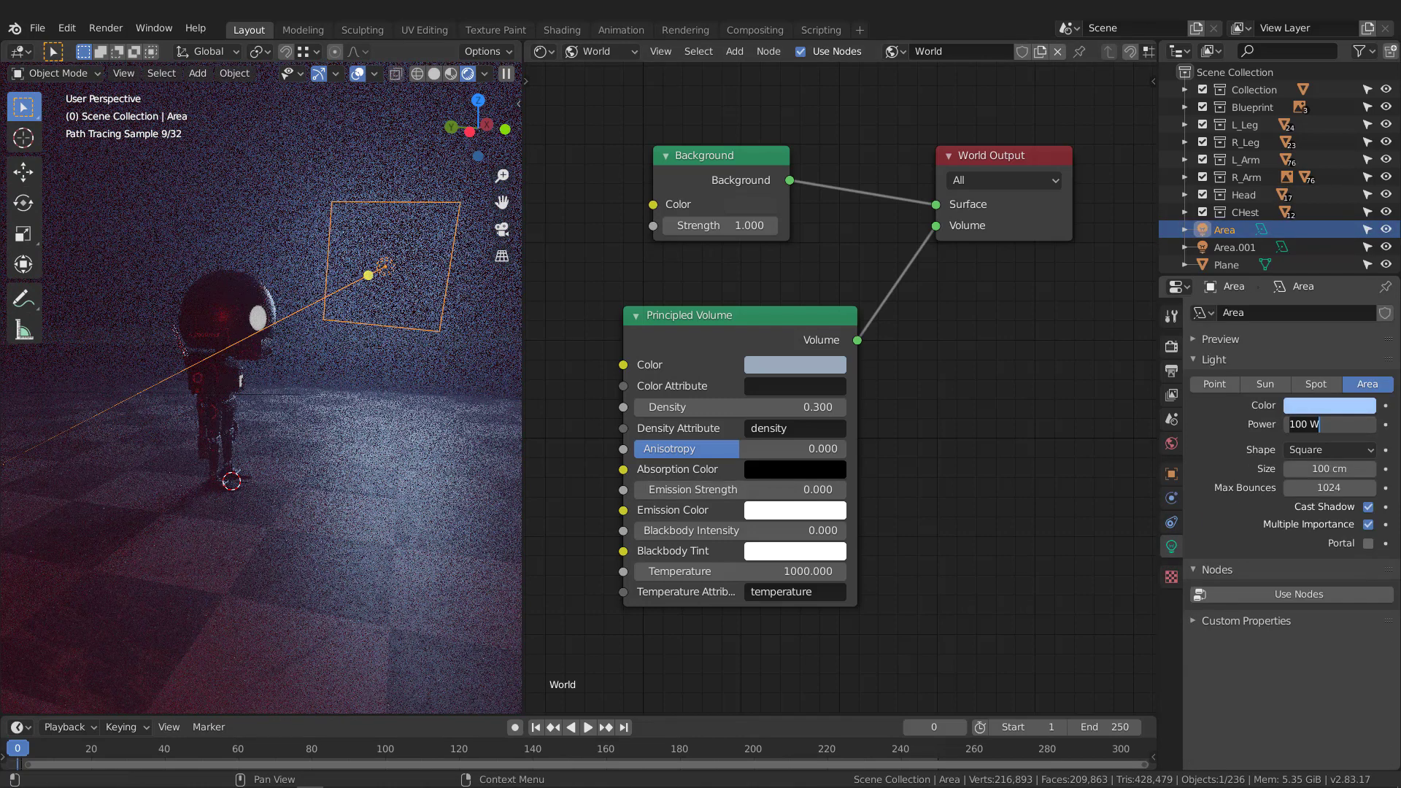
pyautogui.hotkey('ctrl', 'a')
pyautogui.write('200')
pyautogui.press('Return')
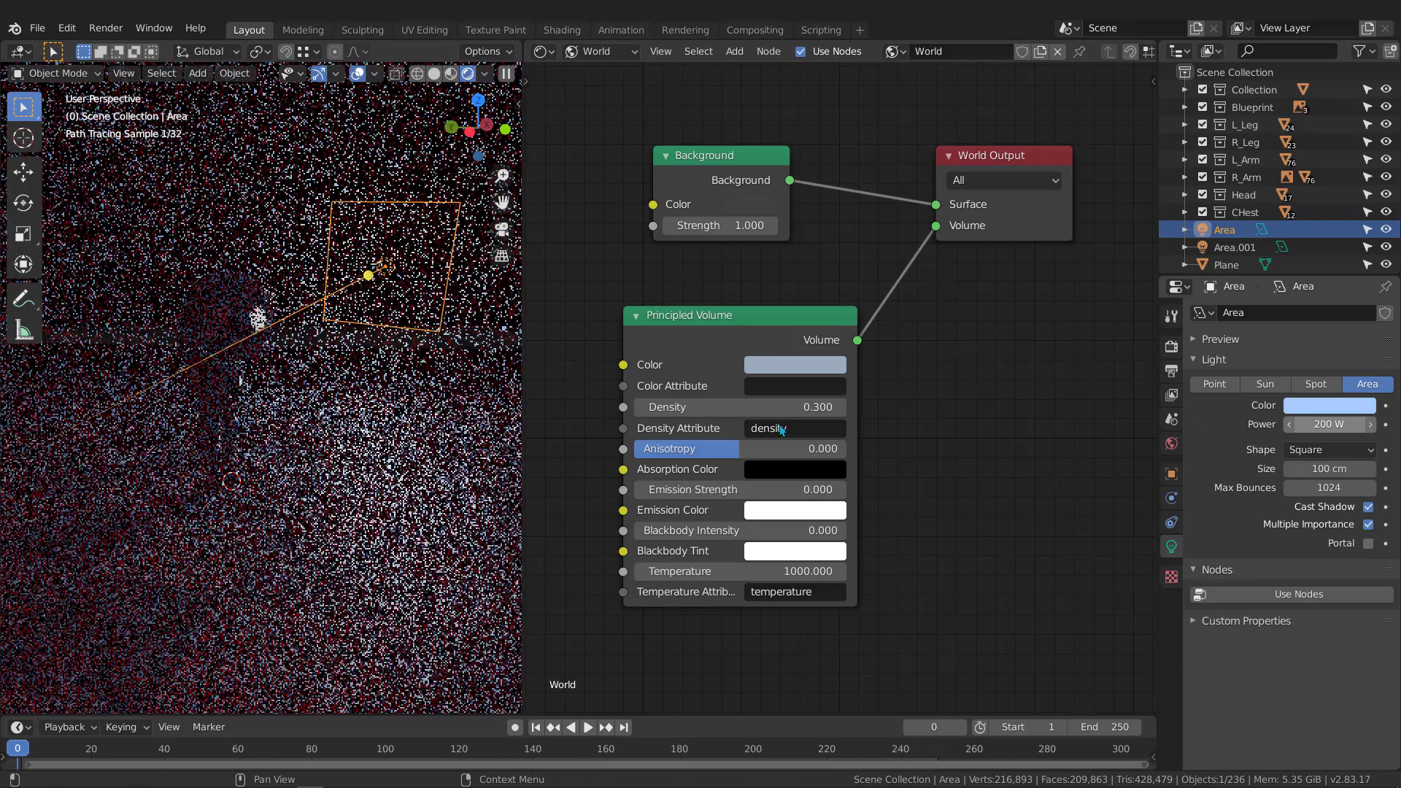
# Reframe the robot from the front and set the Principled Volume density to 0.2.
pyautogui.moveTo(393, 364)
pyautogui.mouseDown(button='middle')
pyautogui.moveTo(274, 365)
pyautogui.moveTo(407, 384)
pyautogui.mouseUp(button='middle')
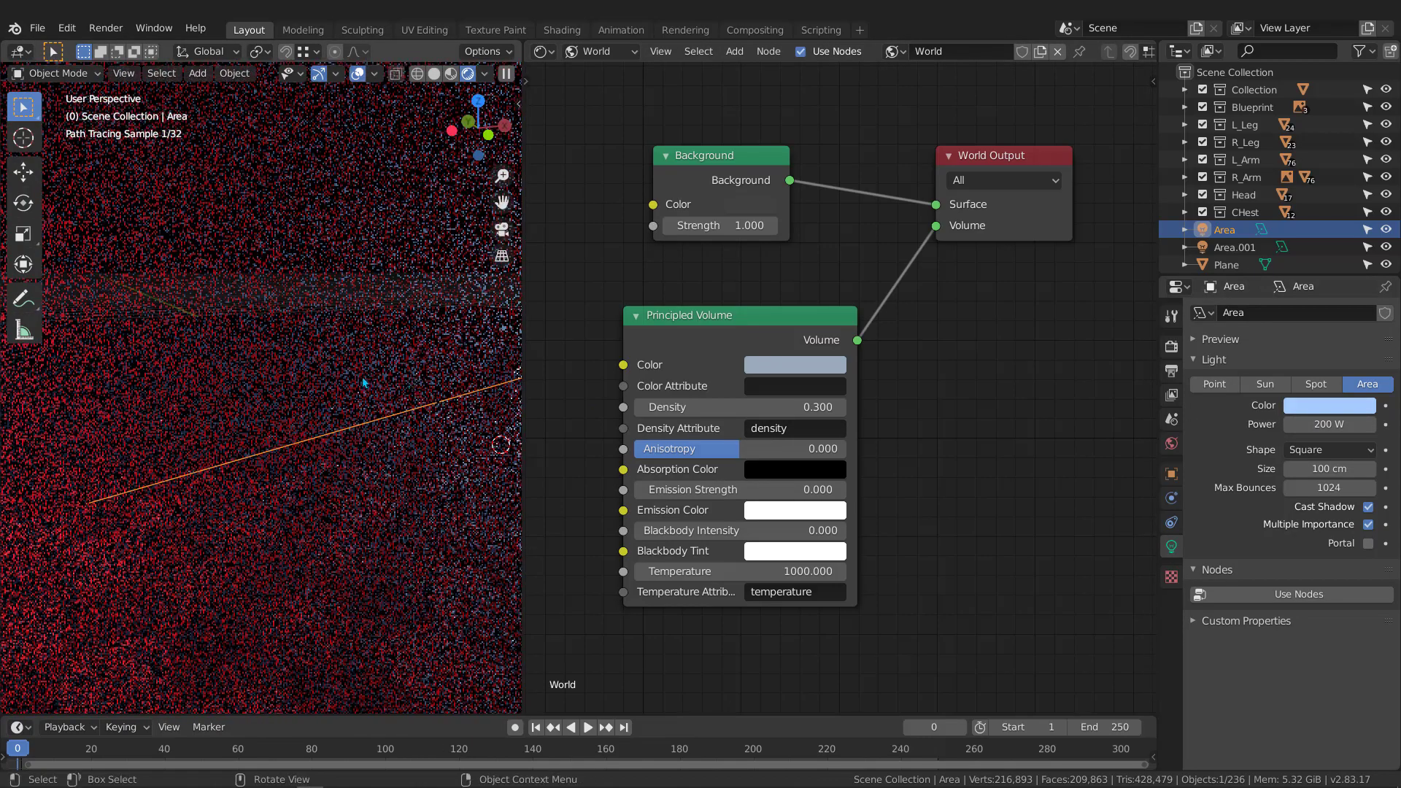
pyautogui.keyDown('shift'); pyautogui.moveTo(503, 436); pyautogui.dragTo(285, 417, button='middle'); pyautogui.keyUp('shift')
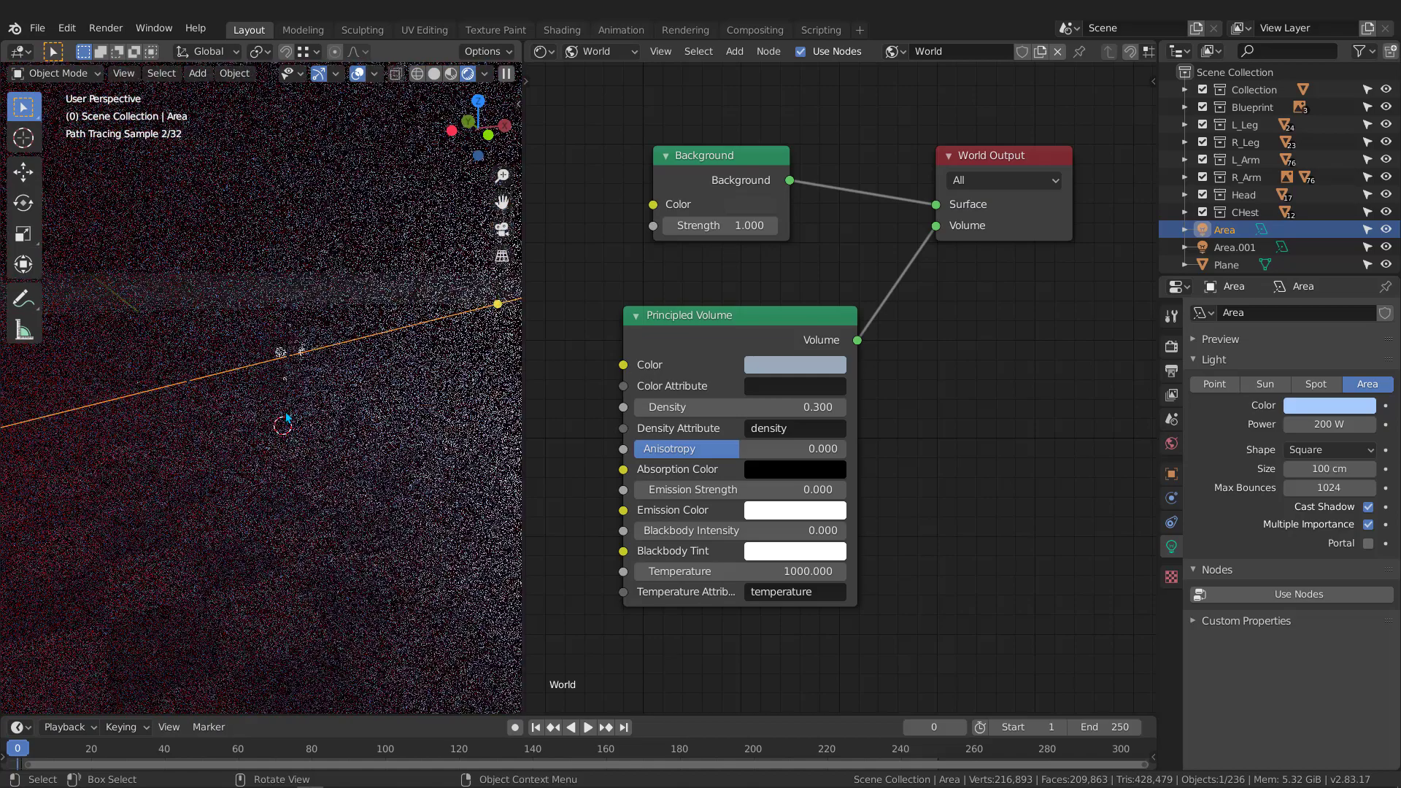
pyautogui.scroll(4, 292, 394)
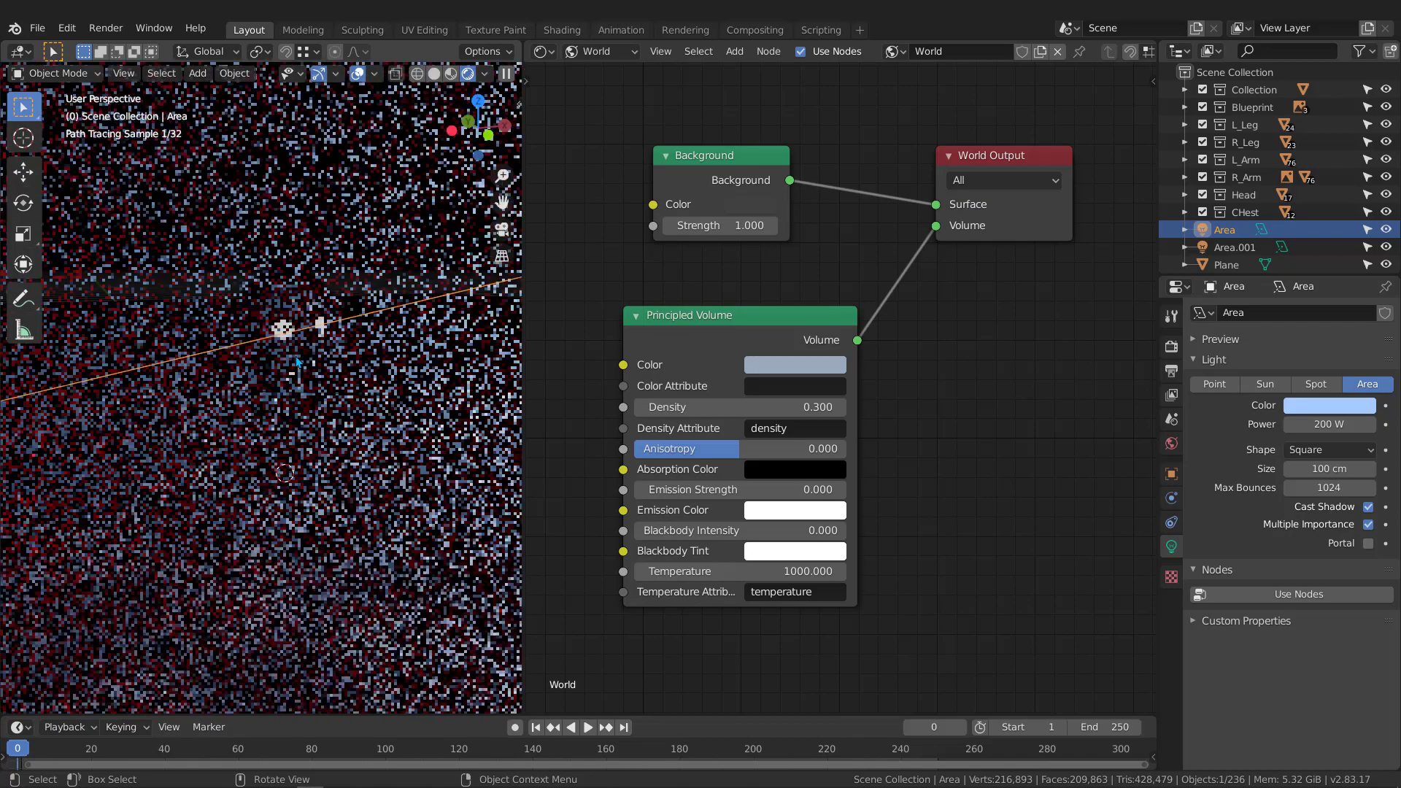
pyautogui.moveTo(298, 361); pyautogui.dragTo(327, 370, button='middle')
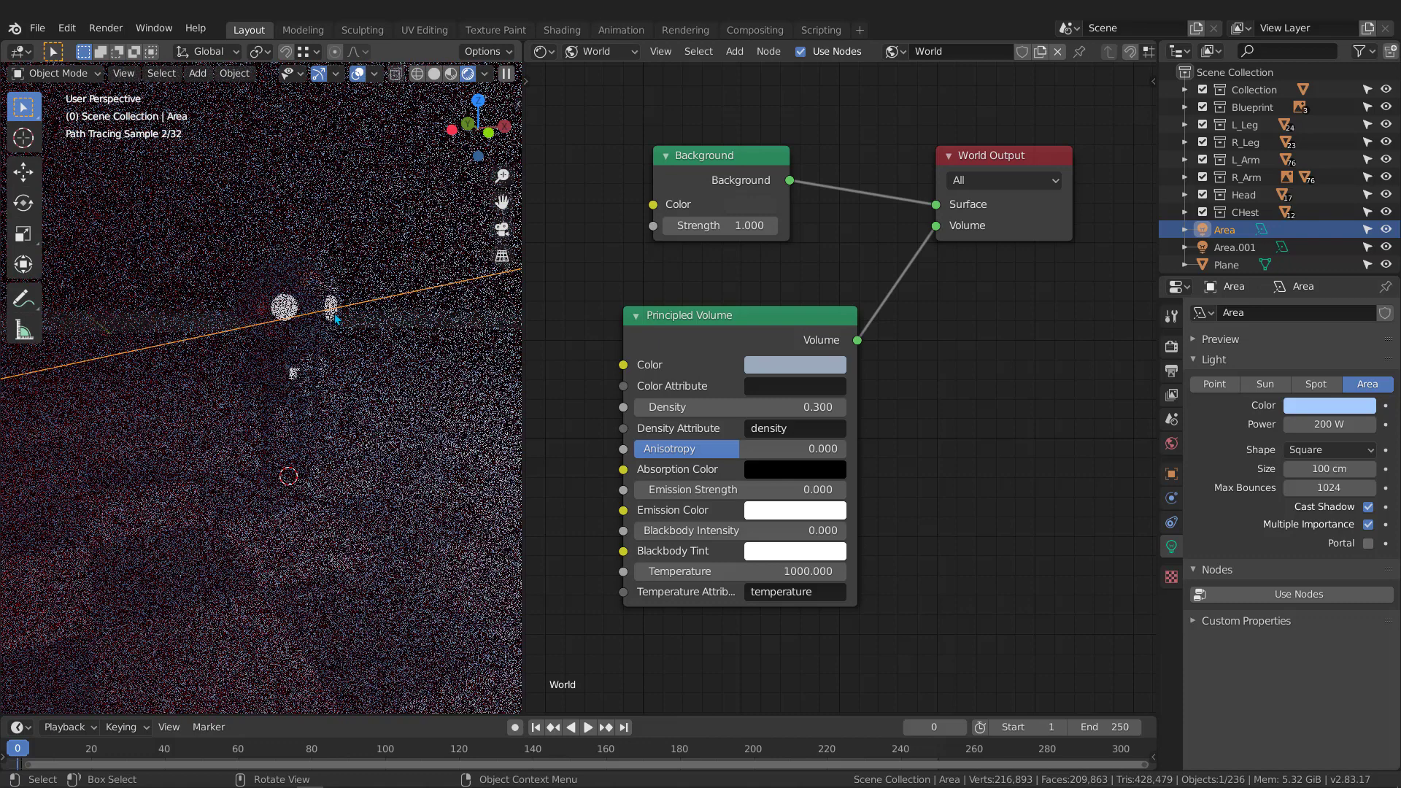
pyautogui.click(730, 406)
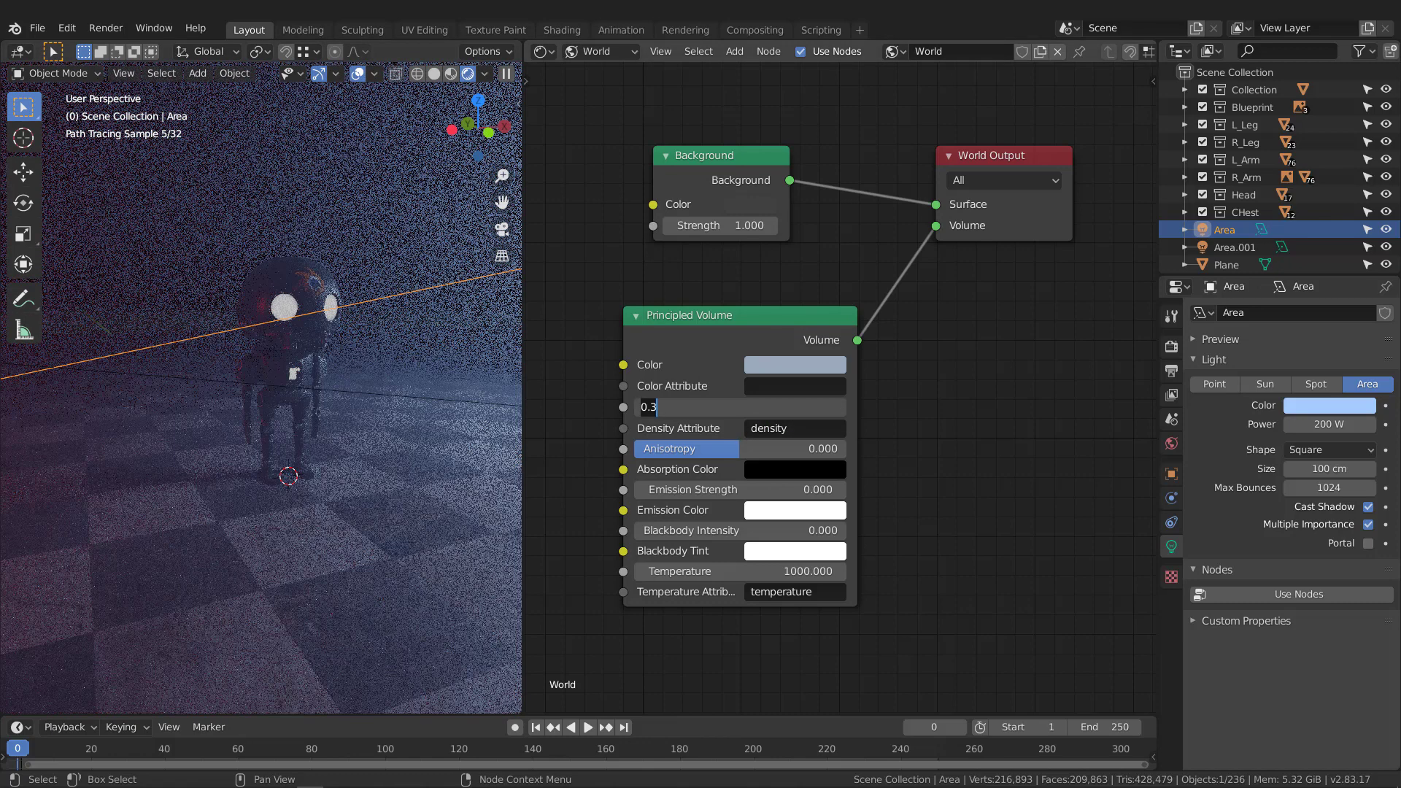
pyautogui.write('0.2')
pyautogui.press('Return')
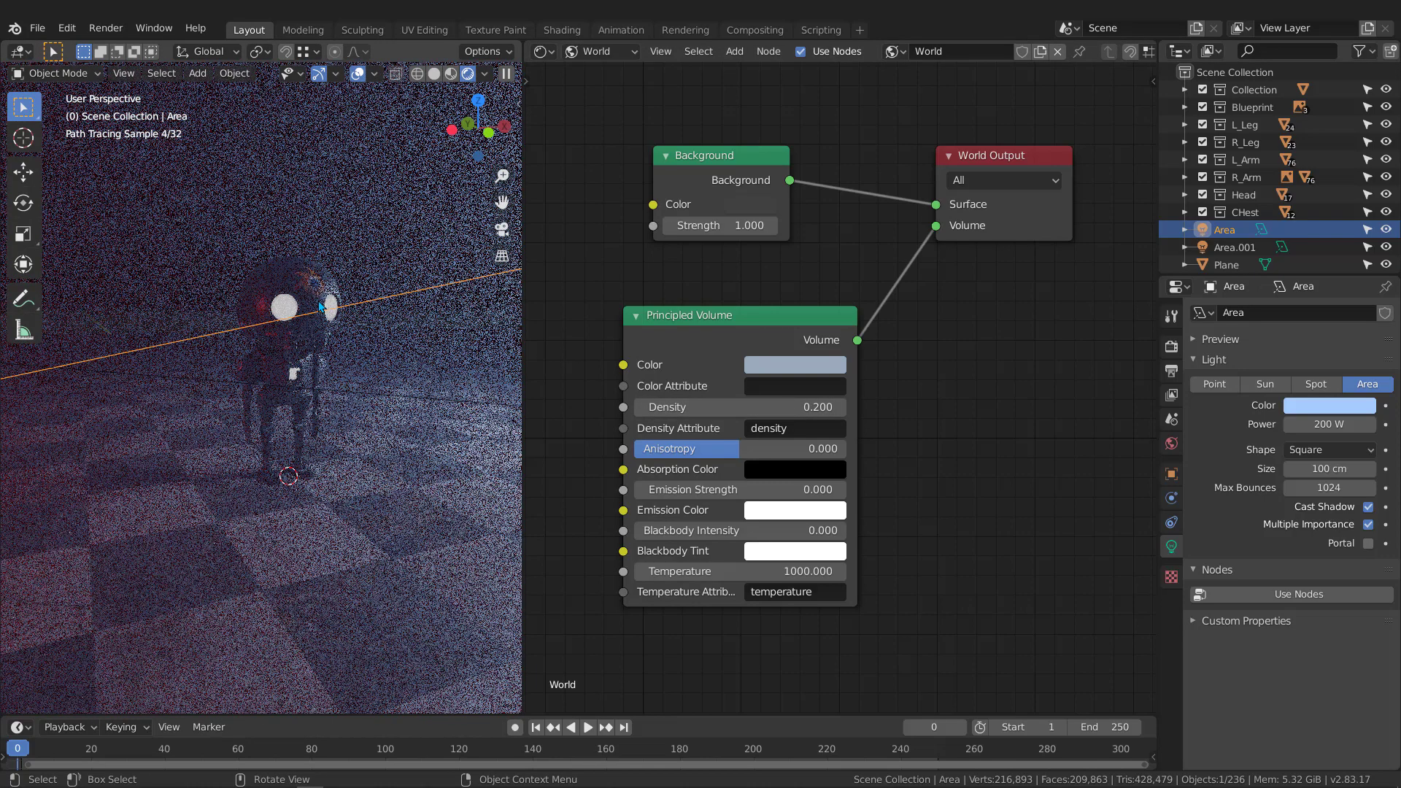
# Check the robot's rendered look in the haze, then return the viewport to solid shading.
pyautogui.moveTo(320, 307); pyautogui.dragTo(287, 313, button='middle')
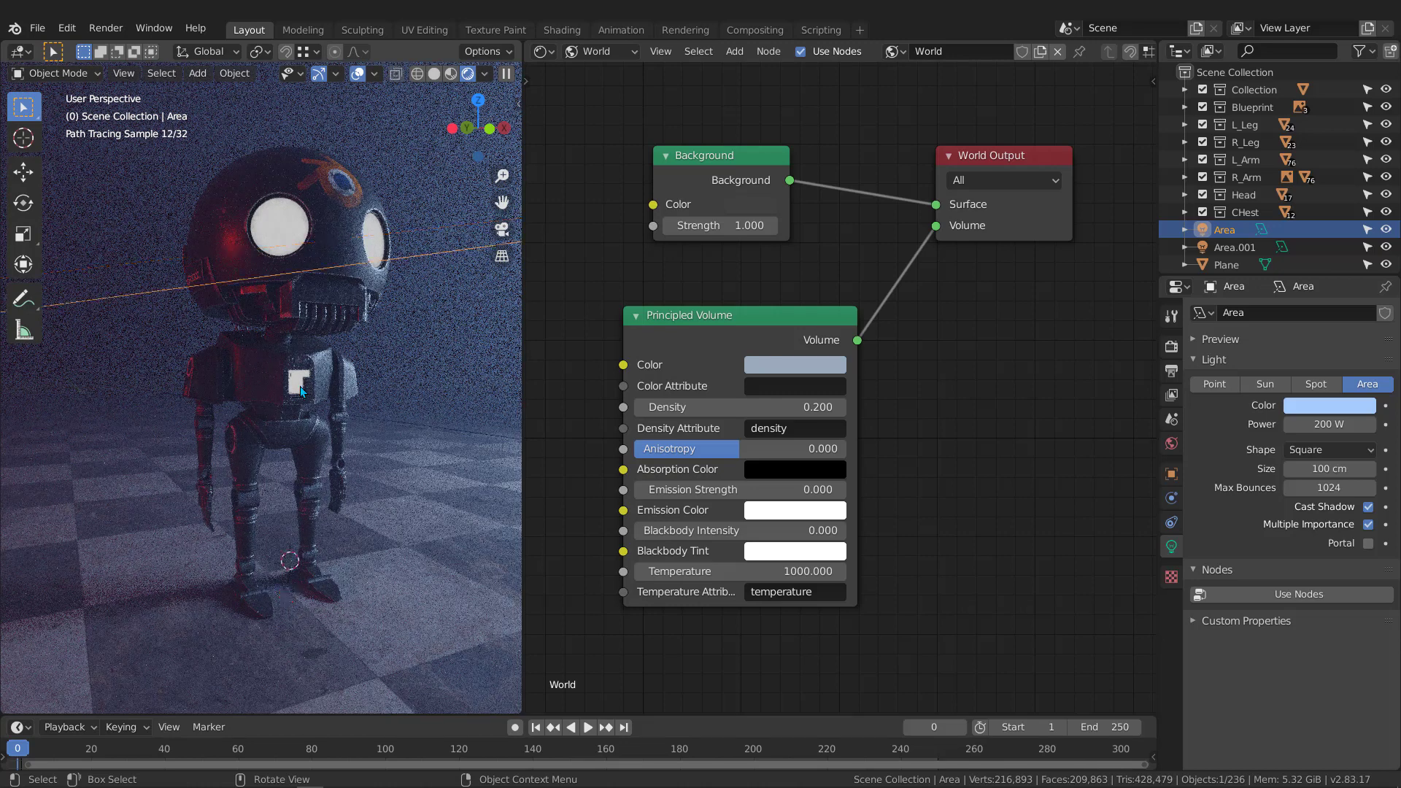
pyautogui.scroll(-5, 300, 387)
pyautogui.press('z')
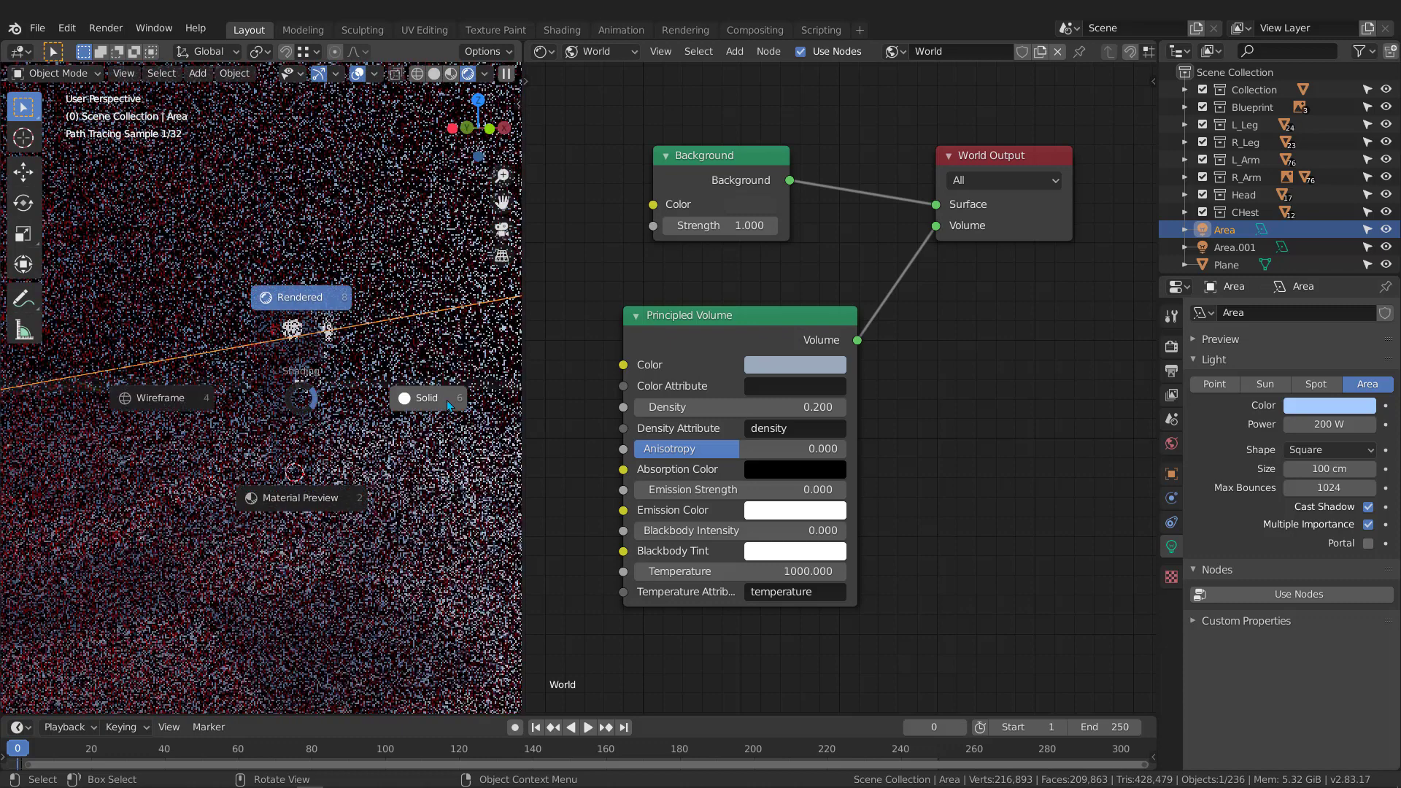
pyautogui.click(446, 400)
# Add a camera at the robot's feet and look through it.
pyautogui.moveTo(337, 423); pyautogui.dragTo(313, 439, button='middle')
pyautogui.hotkey('shift', 'a')
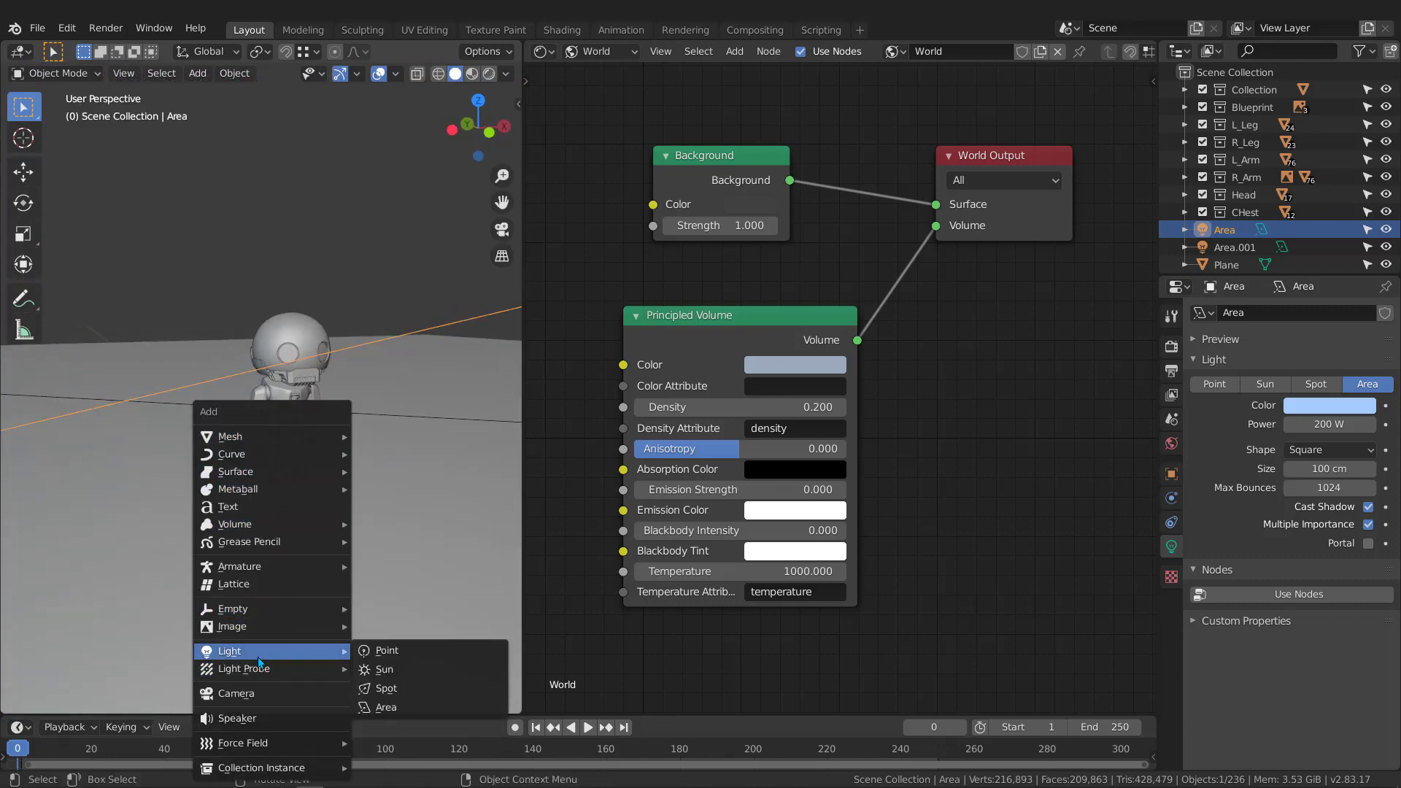
pyautogui.click(259, 695)
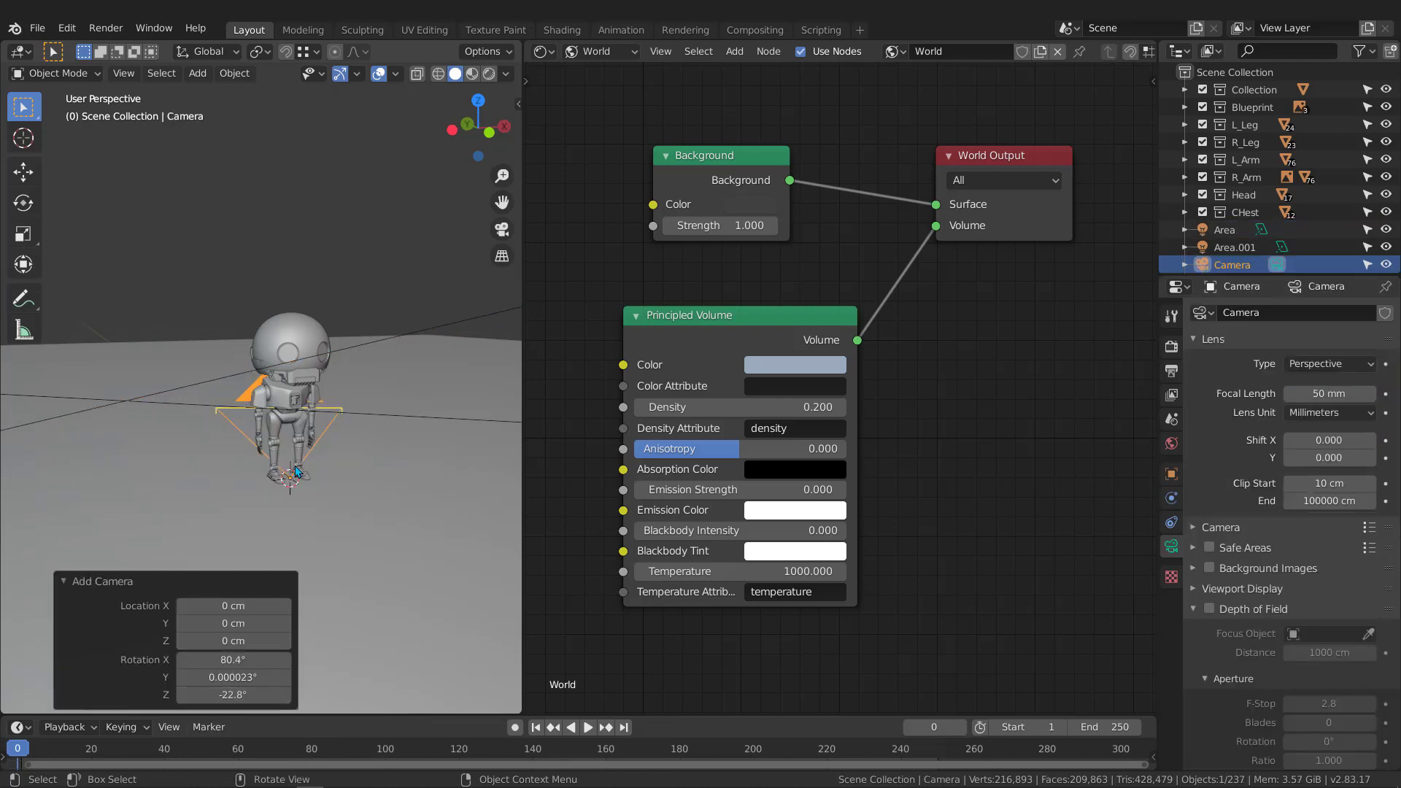
pyautogui.moveTo(285, 451); pyautogui.dragTo(367, 434, button='middle')
pyautogui.press('KP_0')
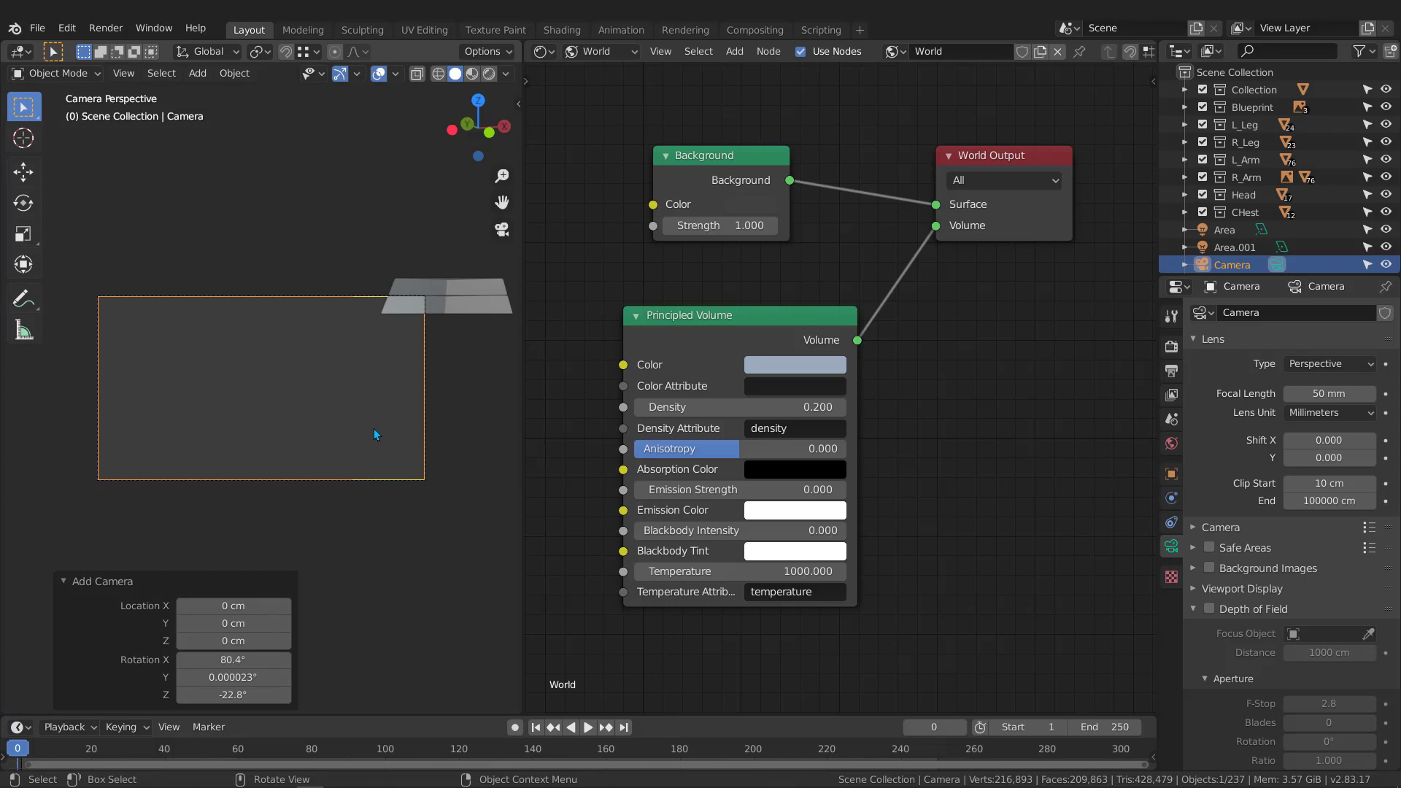
# Move the camera away from the robot by about 5 cm in X, -275 cm in Y and 49 cm in Z, then look through it.
pyautogui.moveTo(361, 401); pyautogui.dragTo(388, 373, button='middle')
pyautogui.scroll(-15, 320, 398)
pyautogui.press('g')
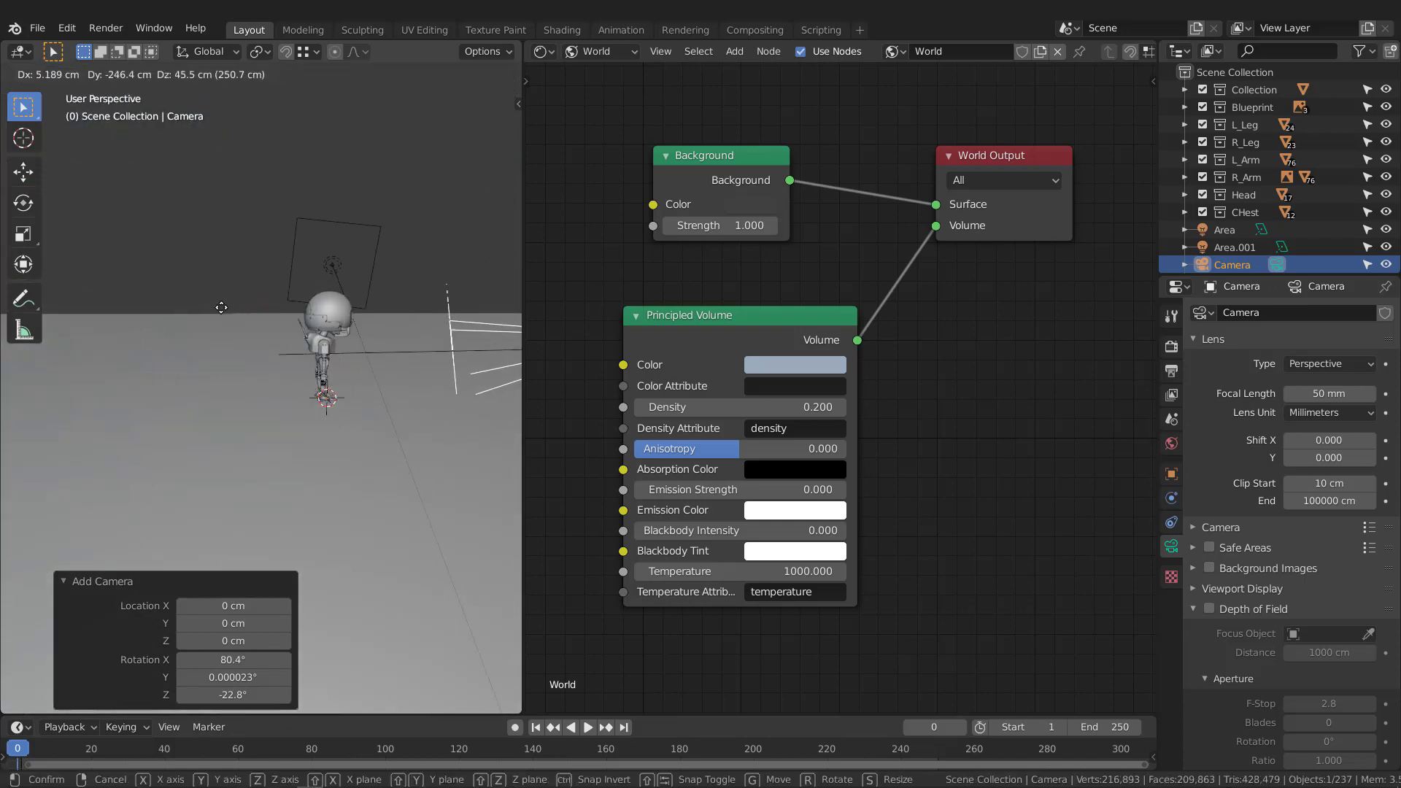
pyautogui.click(347, 351)
pyautogui.moveTo(348, 351); pyautogui.dragTo(281, 357, button='middle')
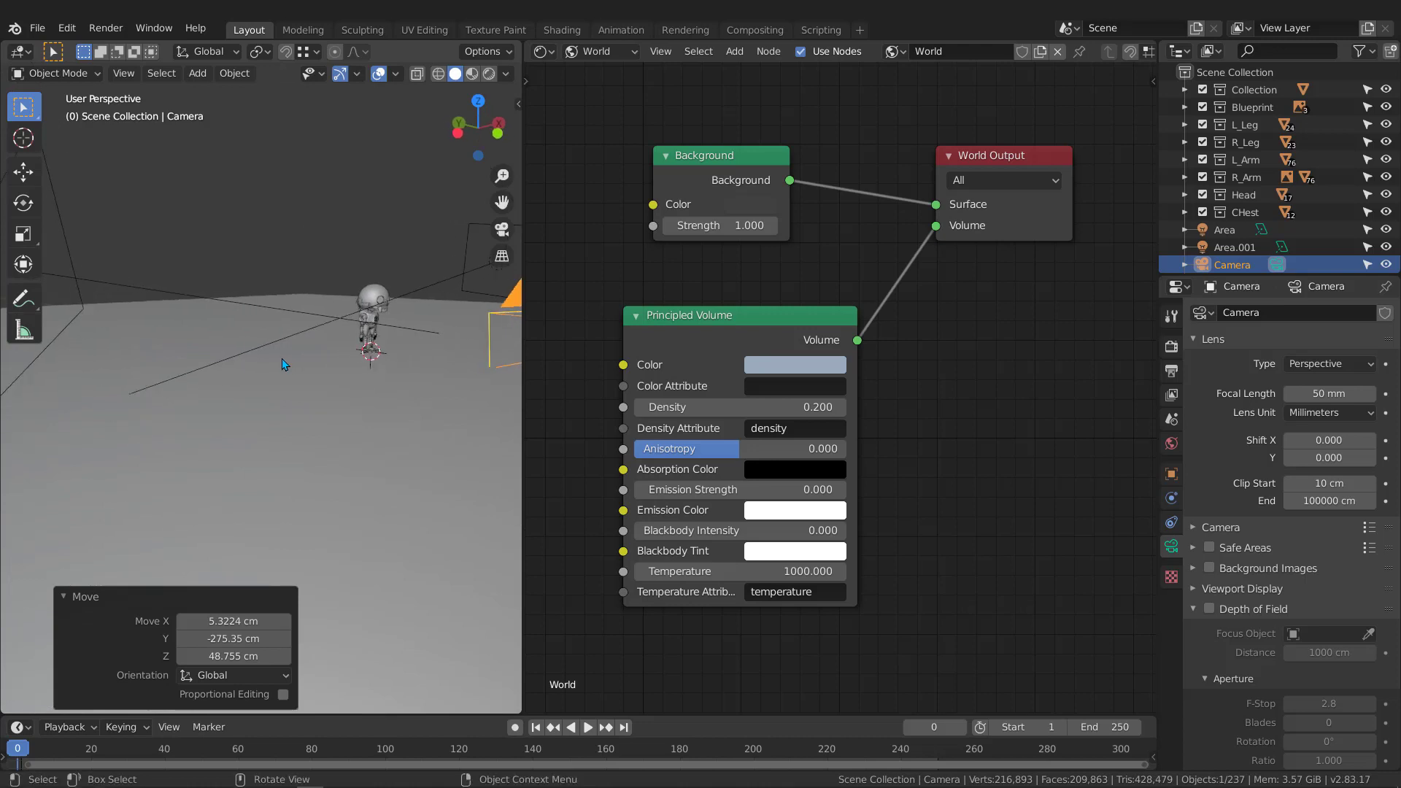
pyautogui.press('KP_0')
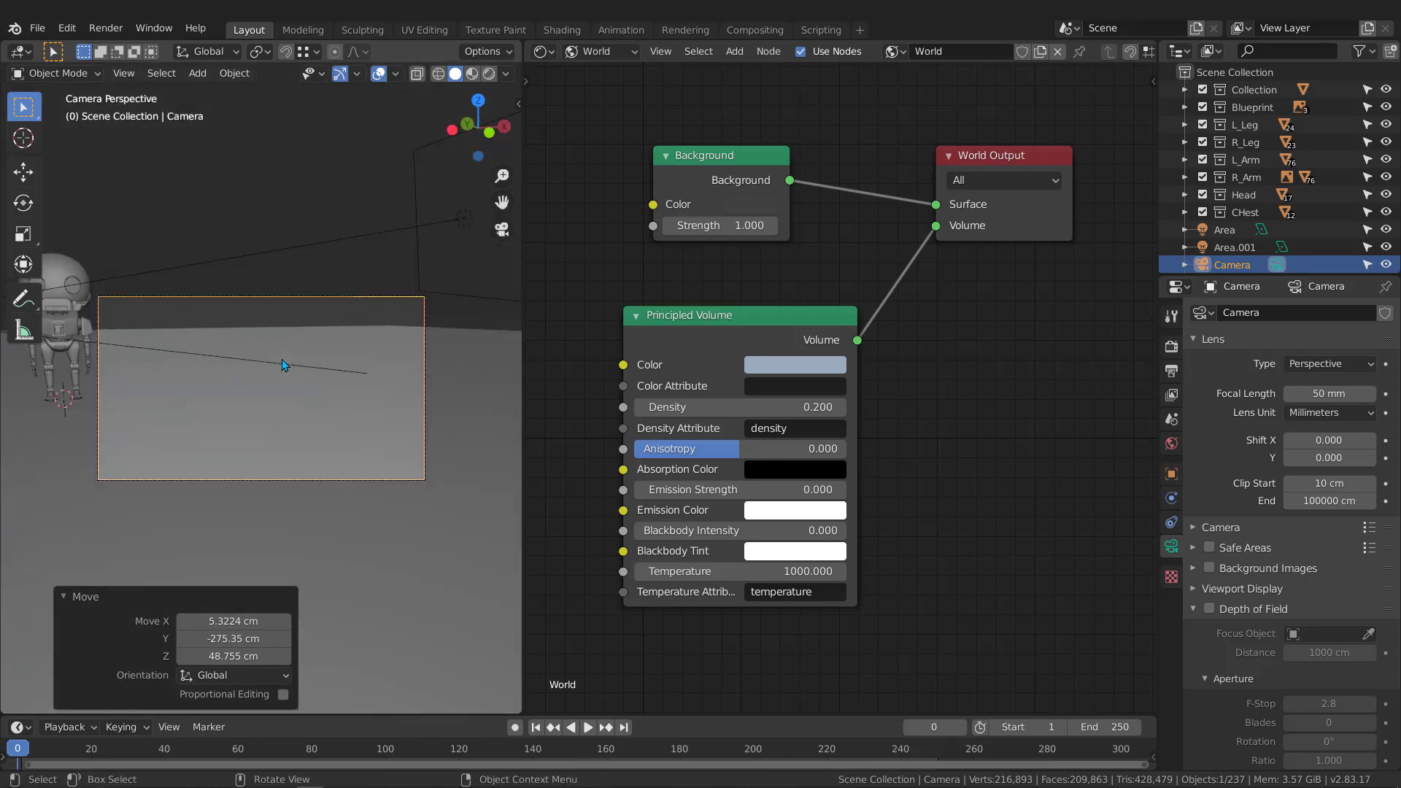
# Turn on Lock Camera to View and swing the camera to face the robot from the front inside the frame.
pyautogui.click(518, 104)
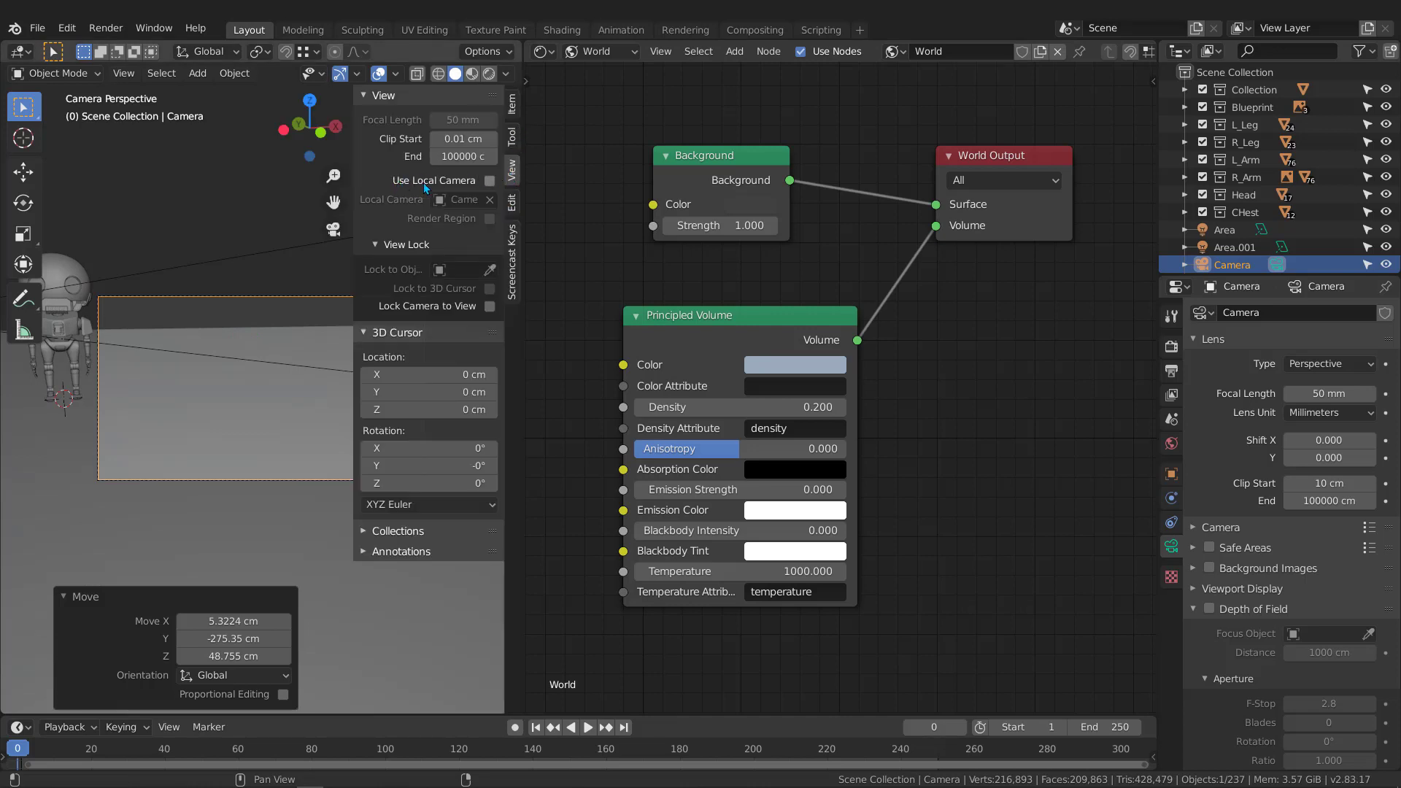
pyautogui.click(488, 181)
pyautogui.click(488, 181)
pyautogui.click(490, 305)
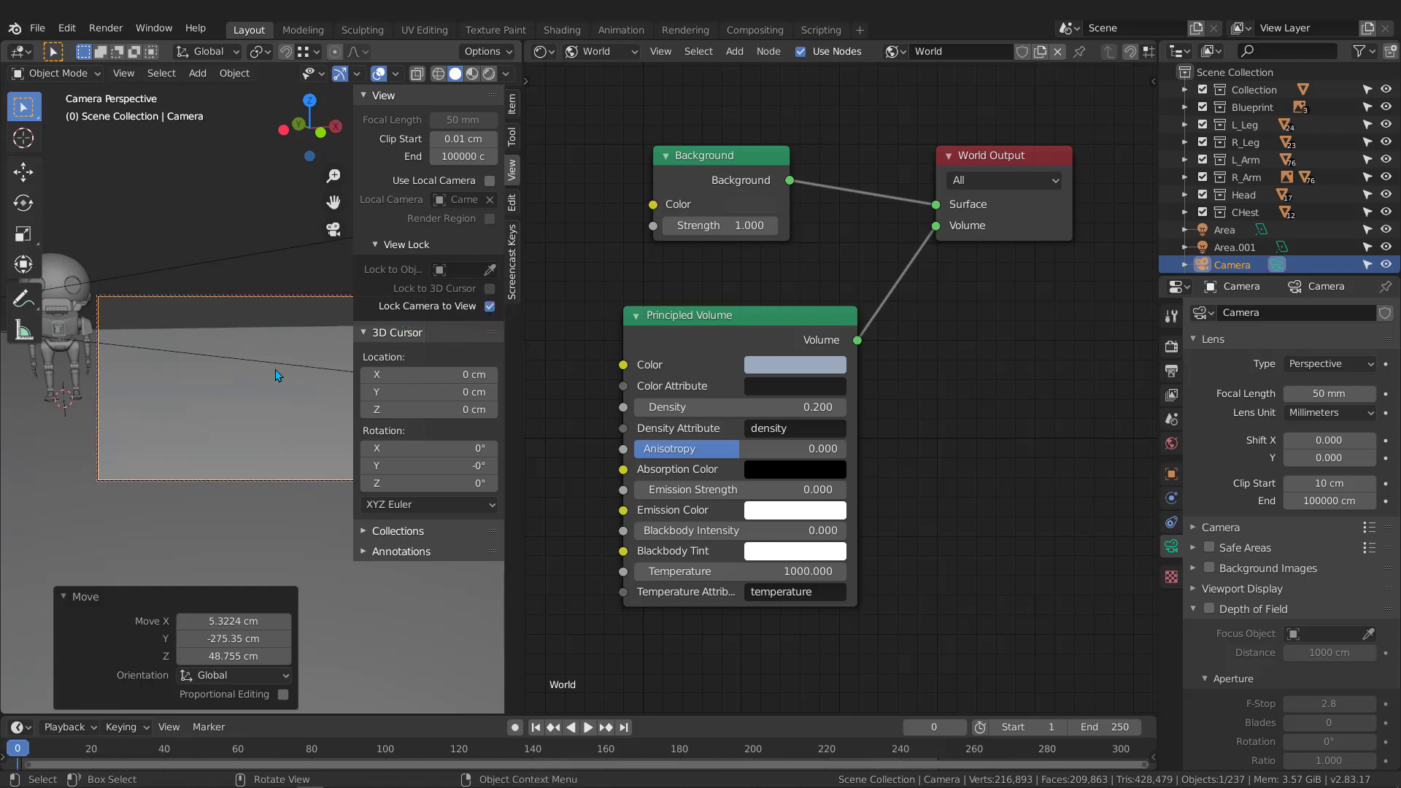
pyautogui.moveTo(274, 369); pyautogui.dragTo(245, 356, button='middle')
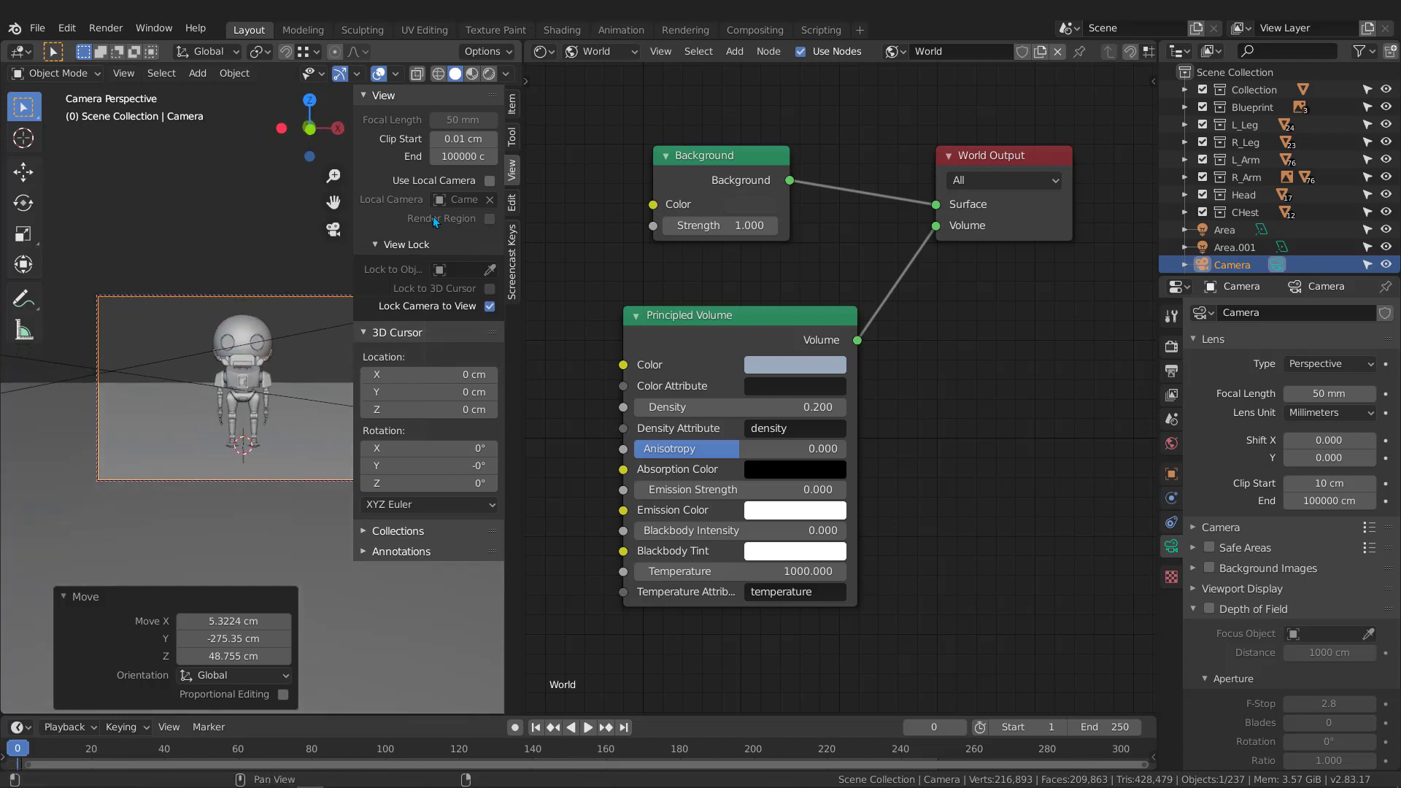
pyautogui.moveTo(353, 228); pyautogui.dragTo(594, 234)
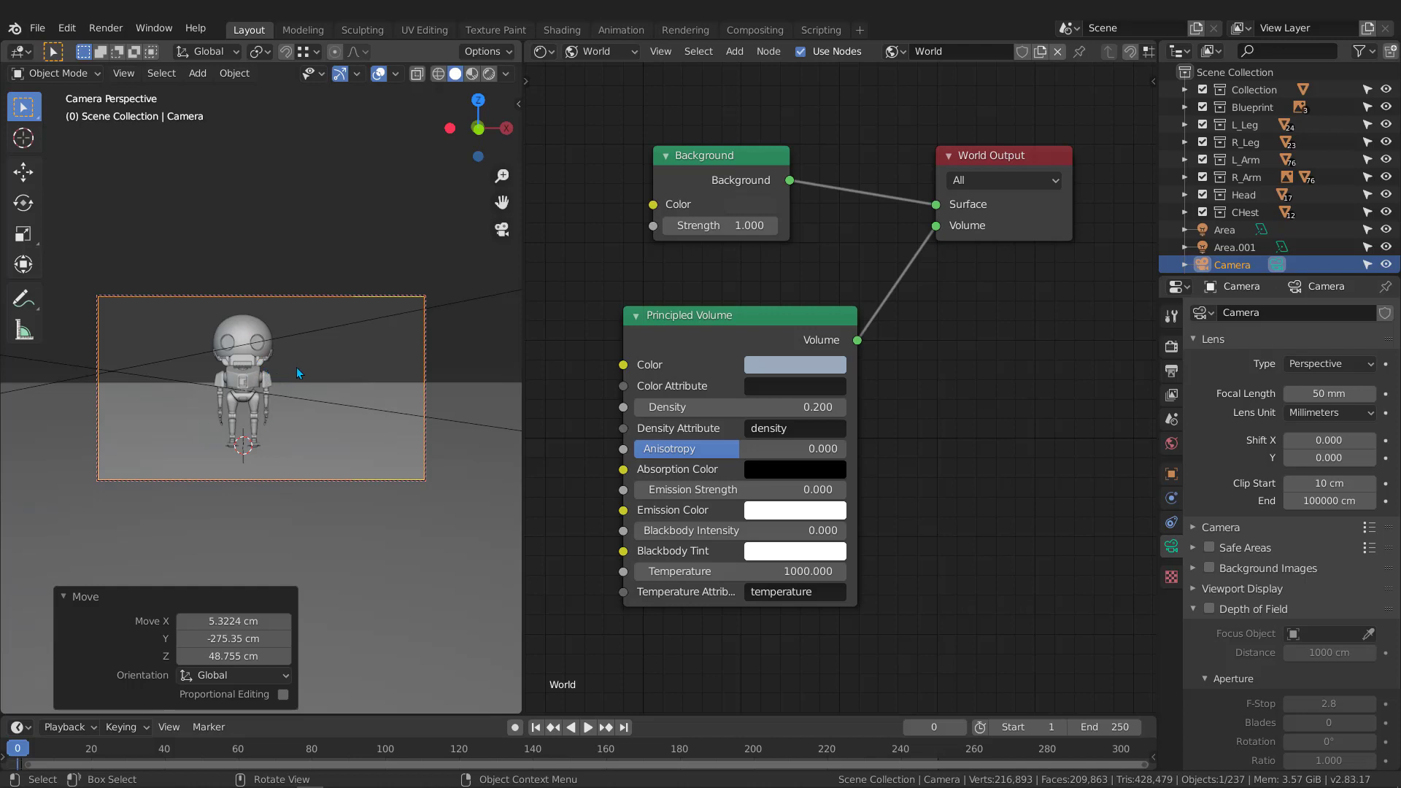
# Reframe the locked camera so the whole robot stands near the frame's centre, turned slightly to a three-quarter angle.
pyautogui.moveTo(298, 371)
pyautogui.mouseDown(button='middle')
pyautogui.moveTo(310, 383)
pyautogui.moveTo(277, 376)
pyautogui.moveTo(297, 379)
pyautogui.mouseUp(button='middle')
pyautogui.scroll(7, 247, 366)
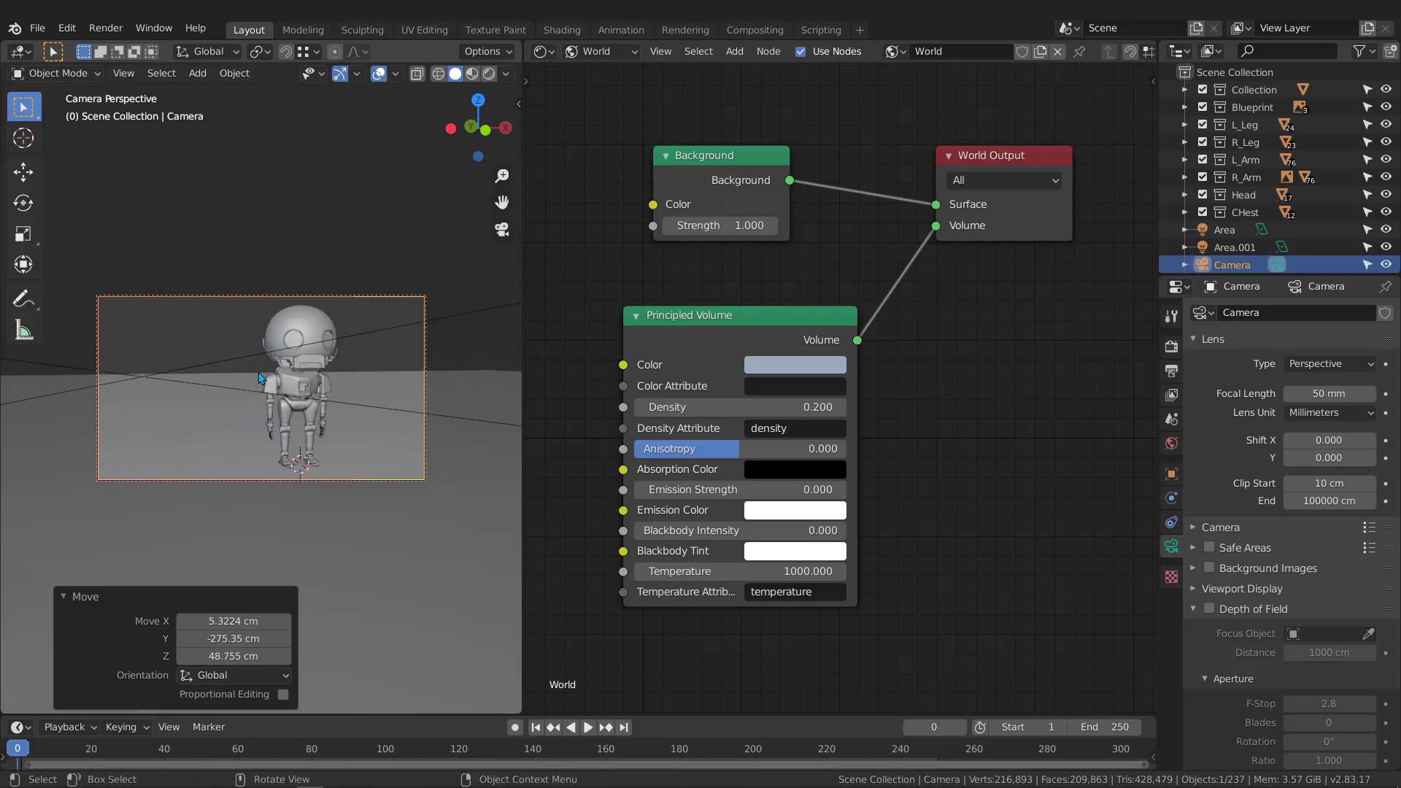
pyautogui.scroll(-8, 321, 376)
pyautogui.scroll(5, 329, 363)
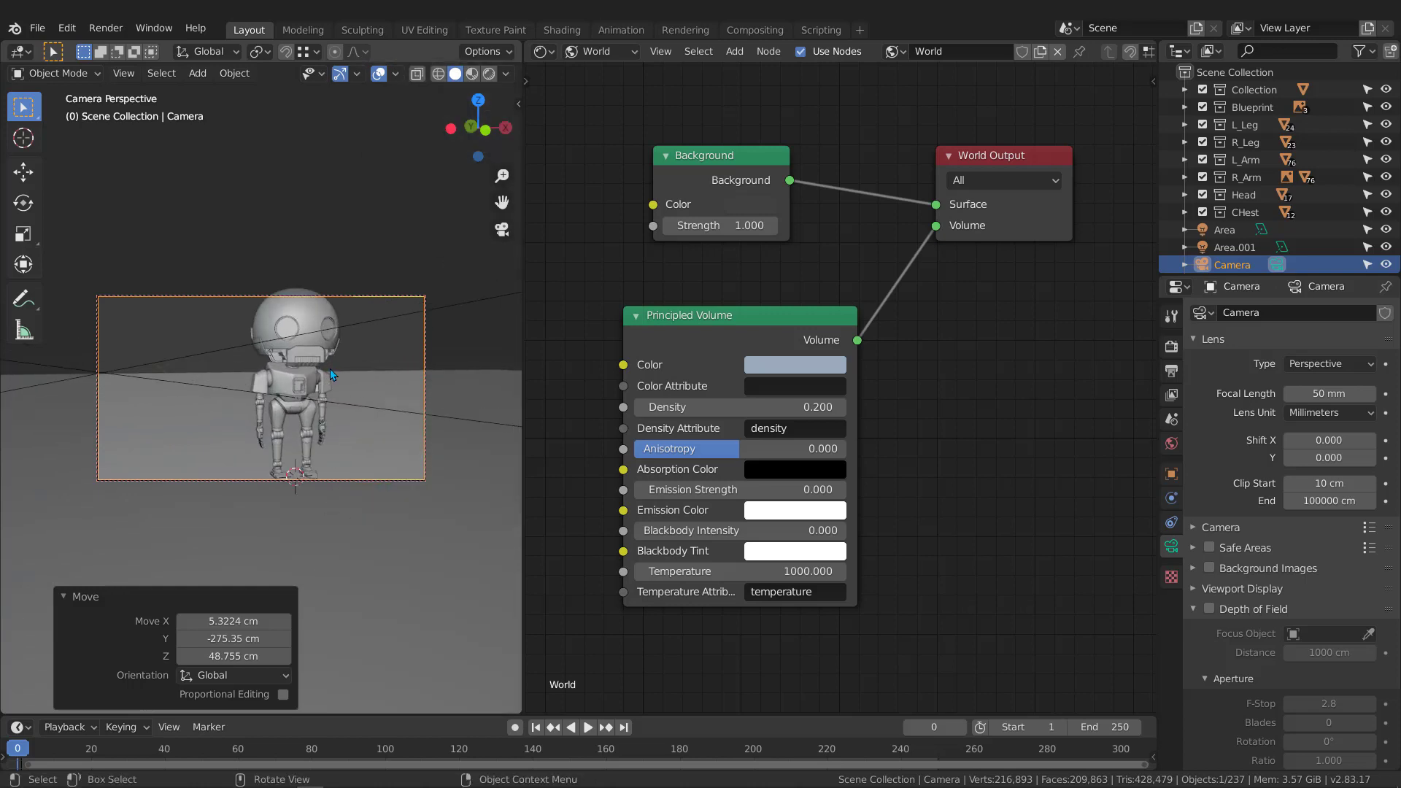
pyautogui.scroll(-5, 329, 369)
pyautogui.scroll(4, 302, 381)
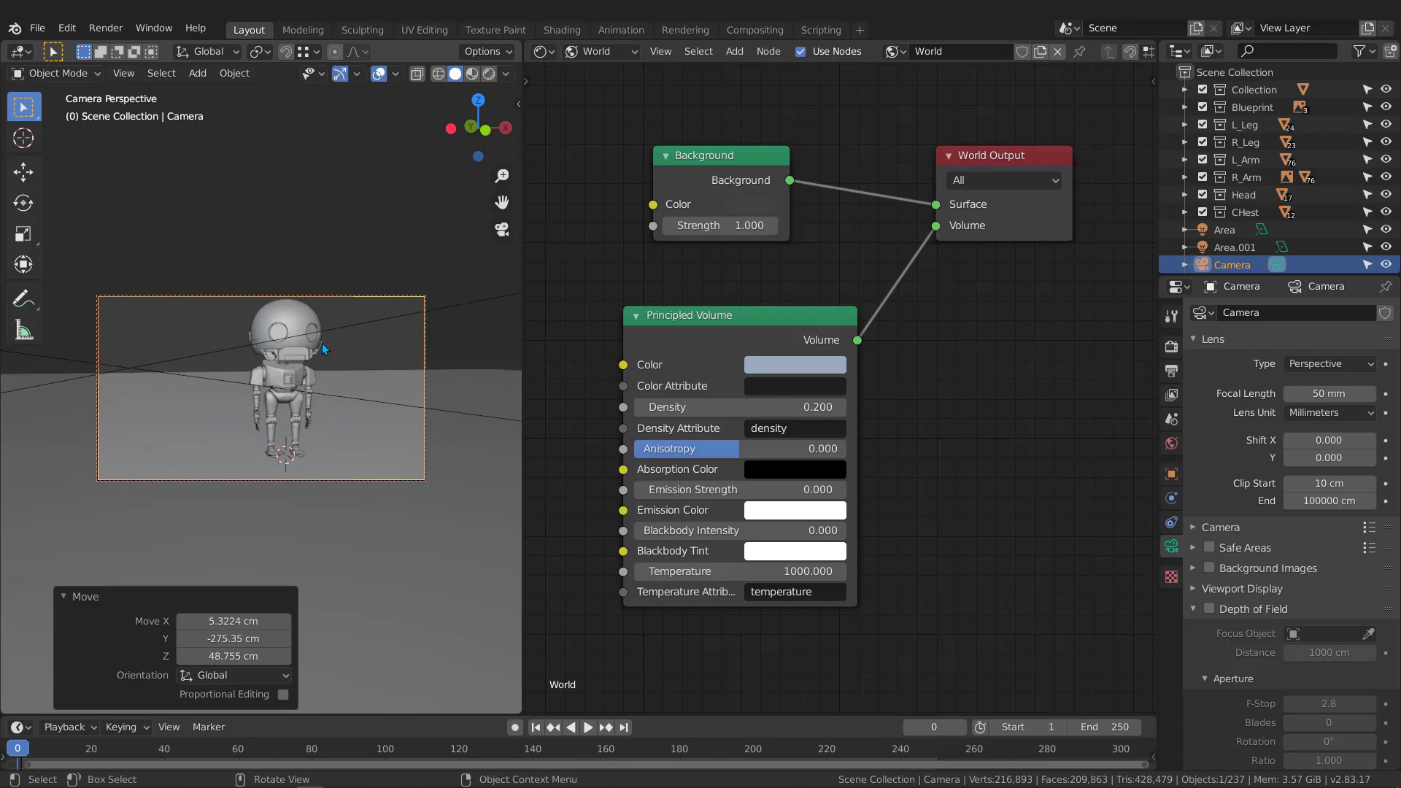
pyautogui.moveTo(322, 343)
pyautogui.keyDown('shift'); pyautogui.mouseDown(button='middle')
pyautogui.moveTo(303, 337)
pyautogui.moveTo(301, 370)
pyautogui.moveTo(300, 355)
pyautogui.mouseUp(button='middle'); pyautogui.keyUp('shift')
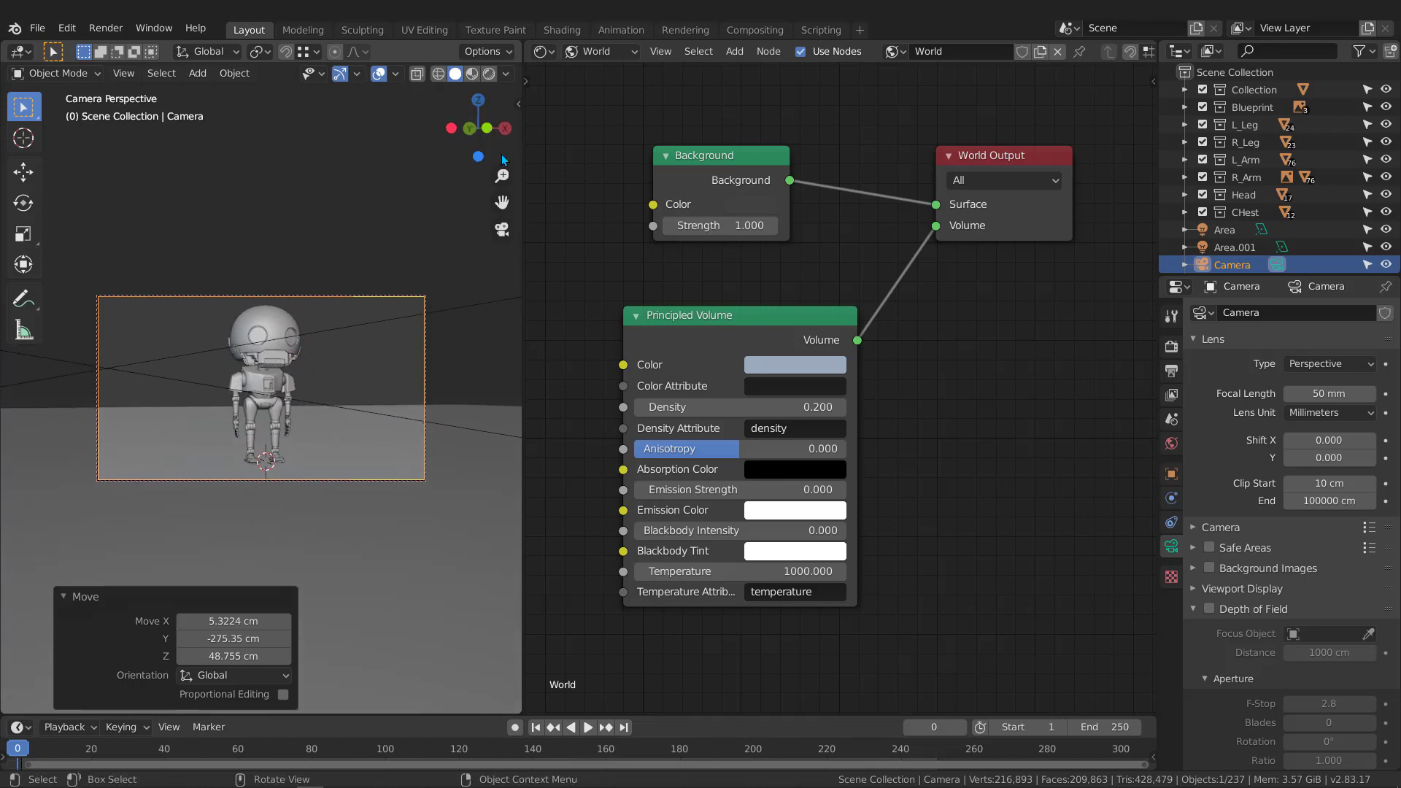
# Turn off Lock Camera to View and widen the 3D viewport over the node editor so the camera frame fills it.
pyautogui.press('n')
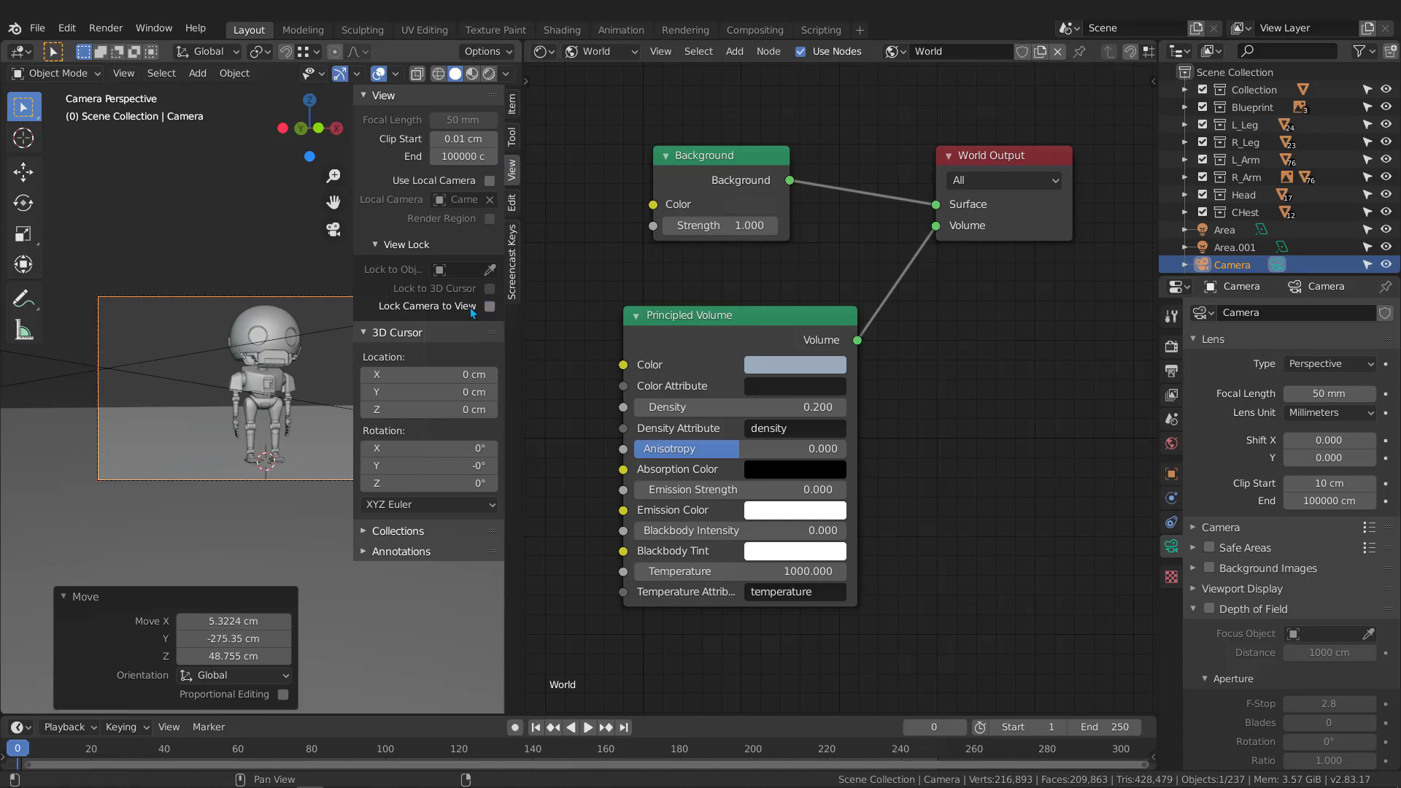
pyautogui.moveTo(353, 253); pyautogui.dragTo(1133, 321)
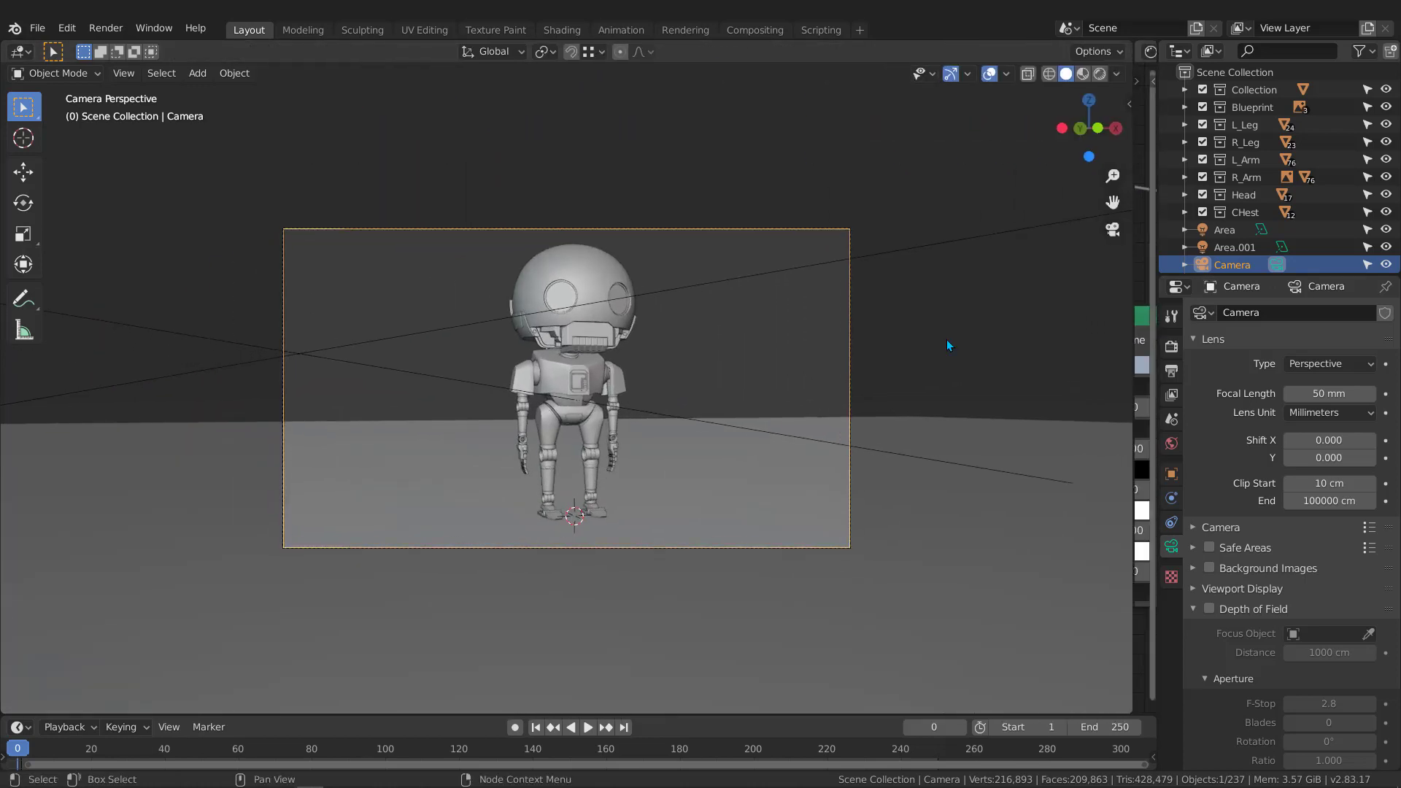
pyautogui.scroll(3, 642, 350)
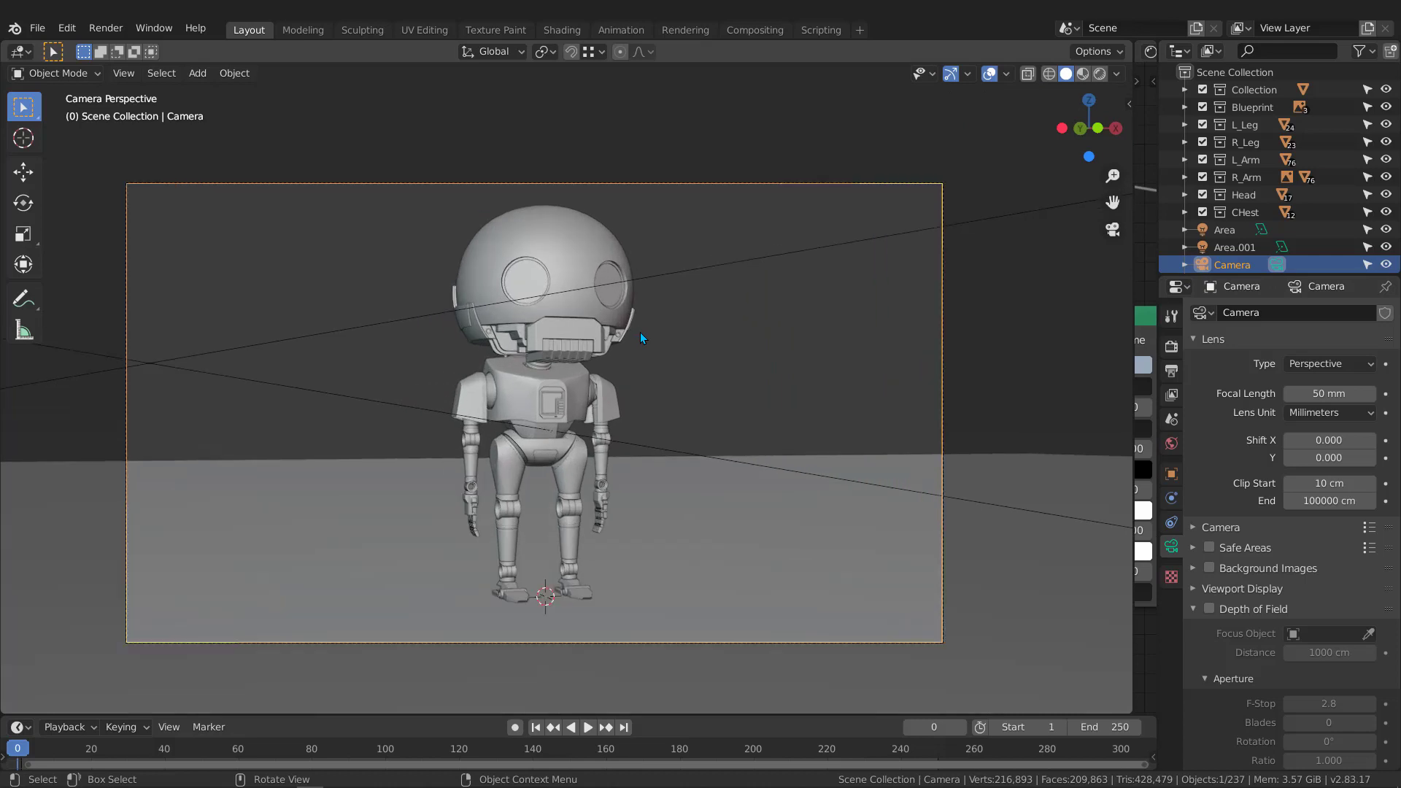
pyautogui.scroll(1, 641, 331)
pyautogui.keyDown('shift'); pyautogui.moveTo(608, 339); pyautogui.dragTo(651, 319, button='middle'); pyautogui.keyUp('shift')
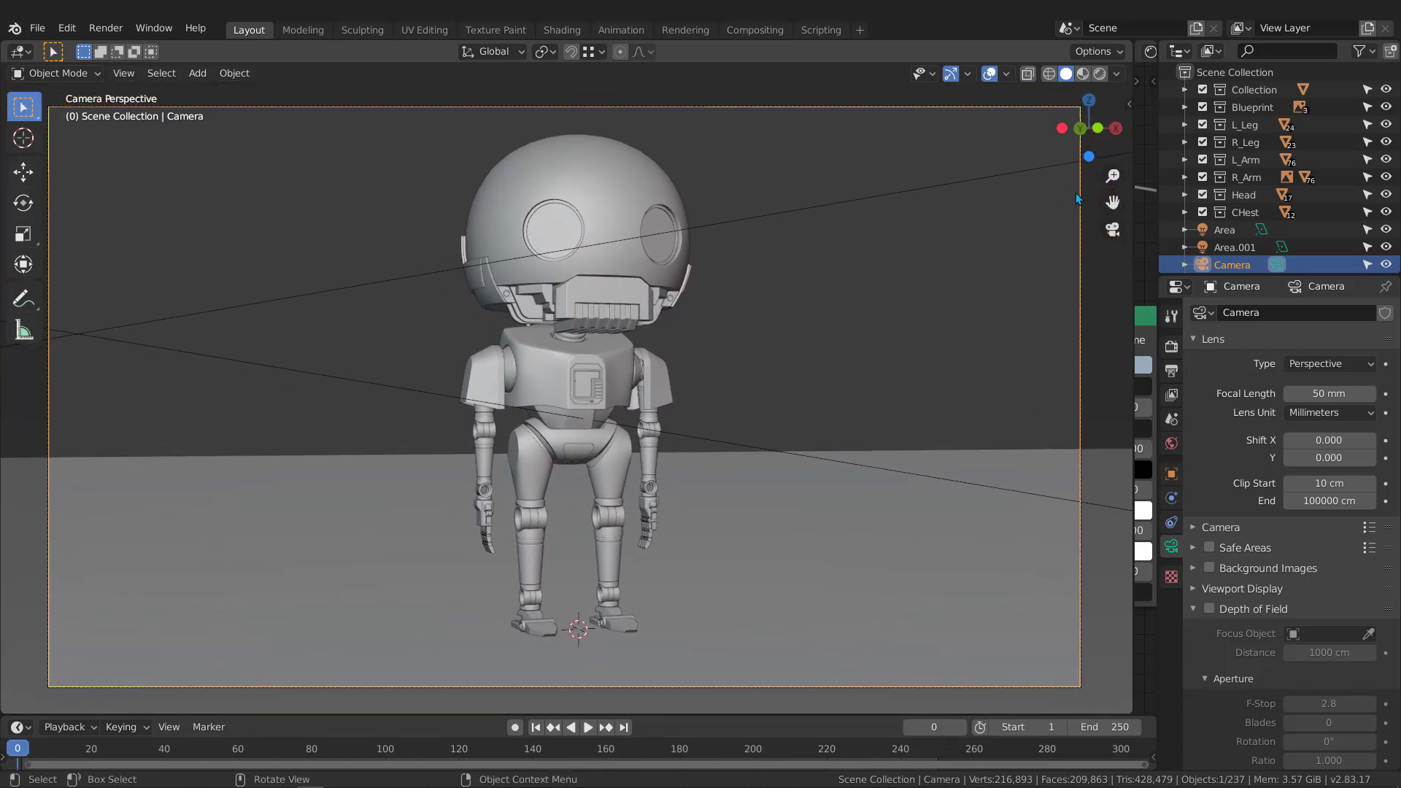
# Turn Lock Camera to View back on, select the robot's head and readjust the camera to a slightly lower angle with the robot centred.
pyautogui.click(1129, 106)
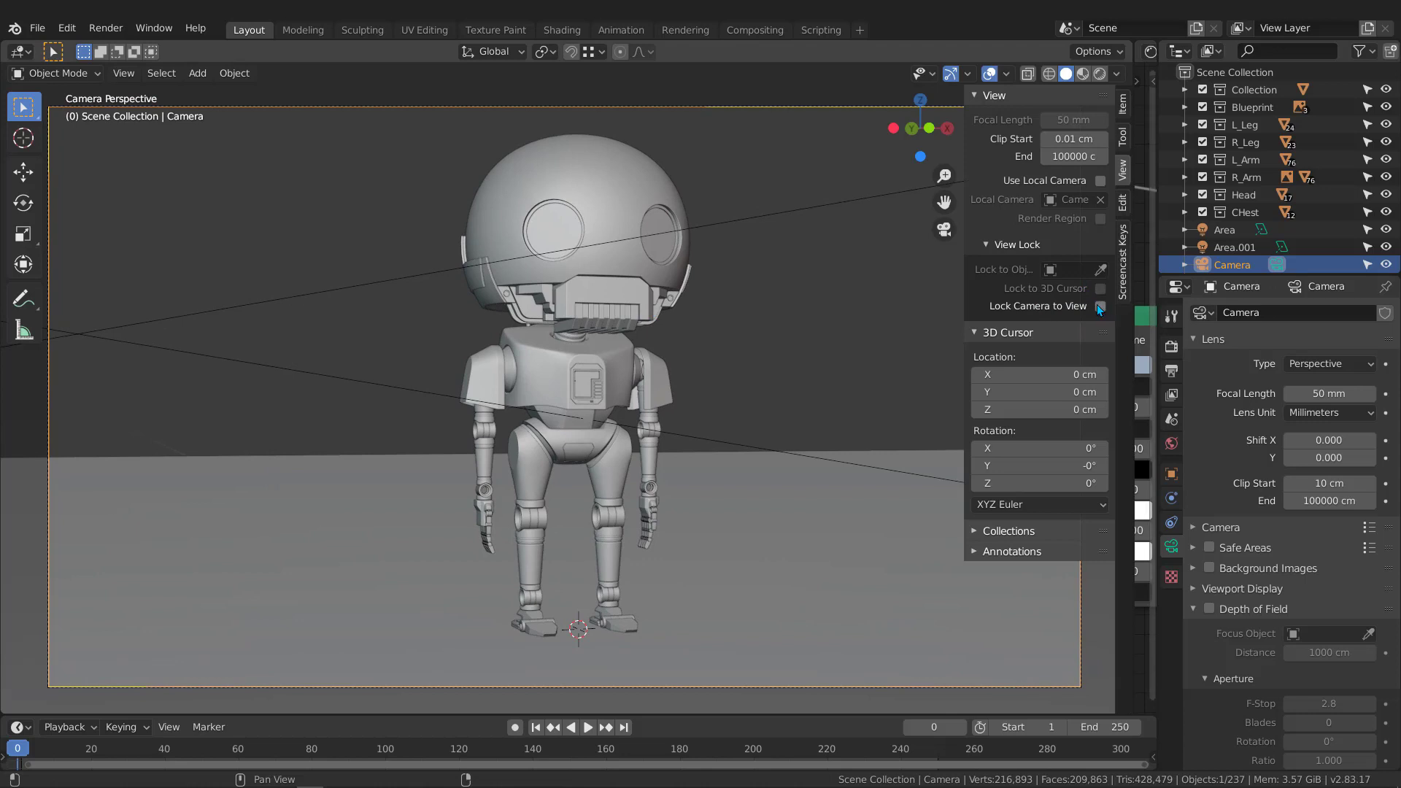
pyautogui.press('n')
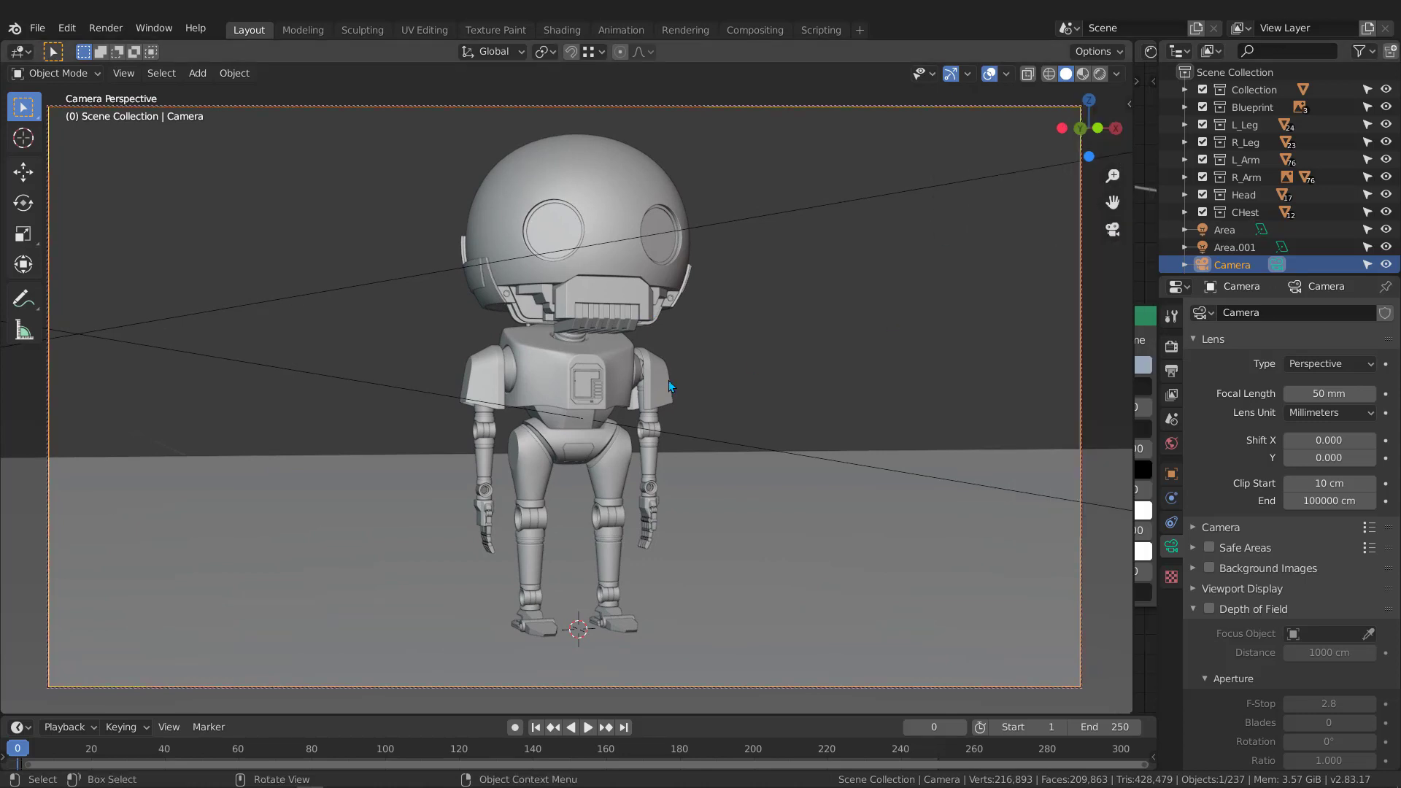
pyautogui.moveTo(628, 348); pyautogui.dragTo(637, 345, button='middle')
pyautogui.click(475, 283)
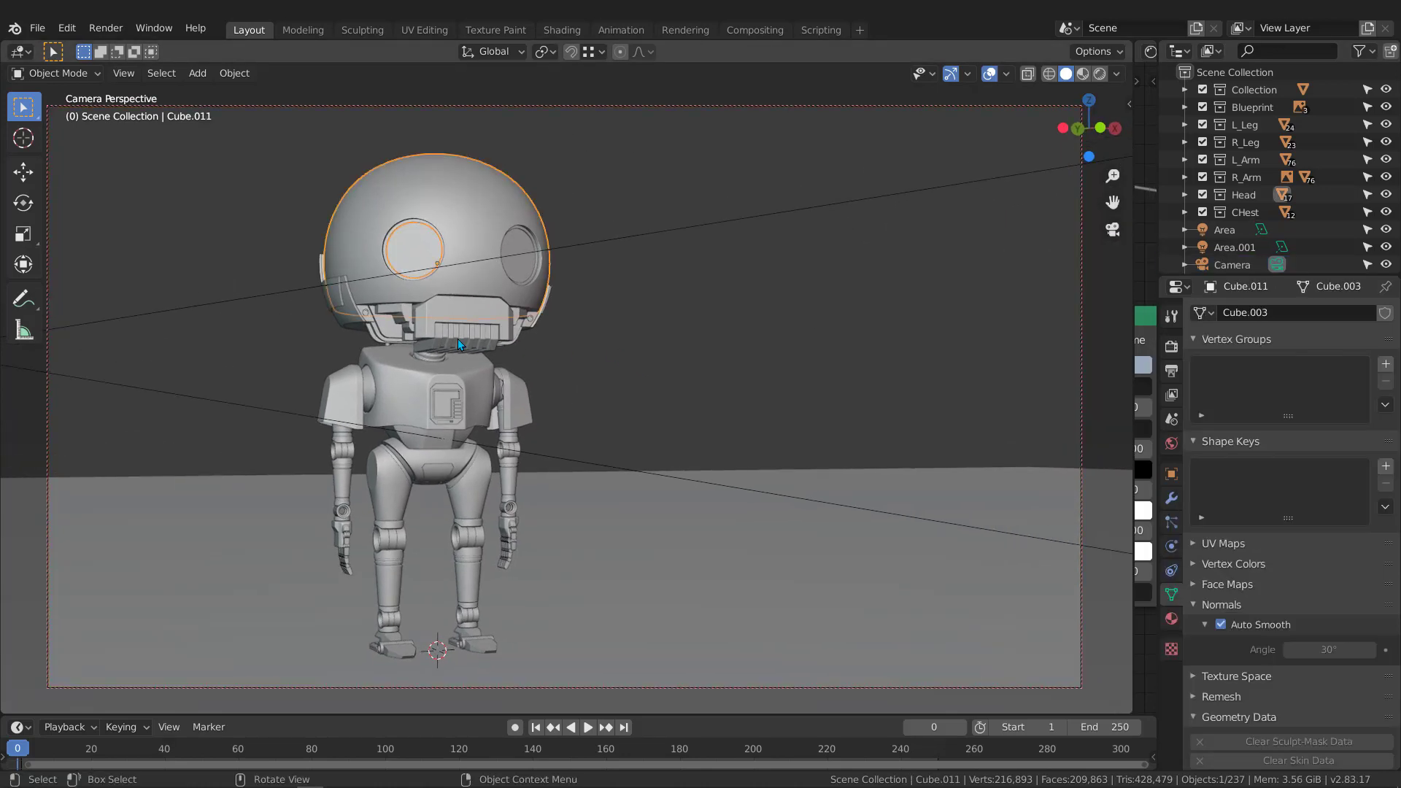
pyautogui.moveTo(457, 339); pyautogui.dragTo(567, 319, button='middle')
# Preview the camera framing in rendered shading, then return the viewport to solid shading.
pyautogui.press('z')
pyautogui.click(762, 253)
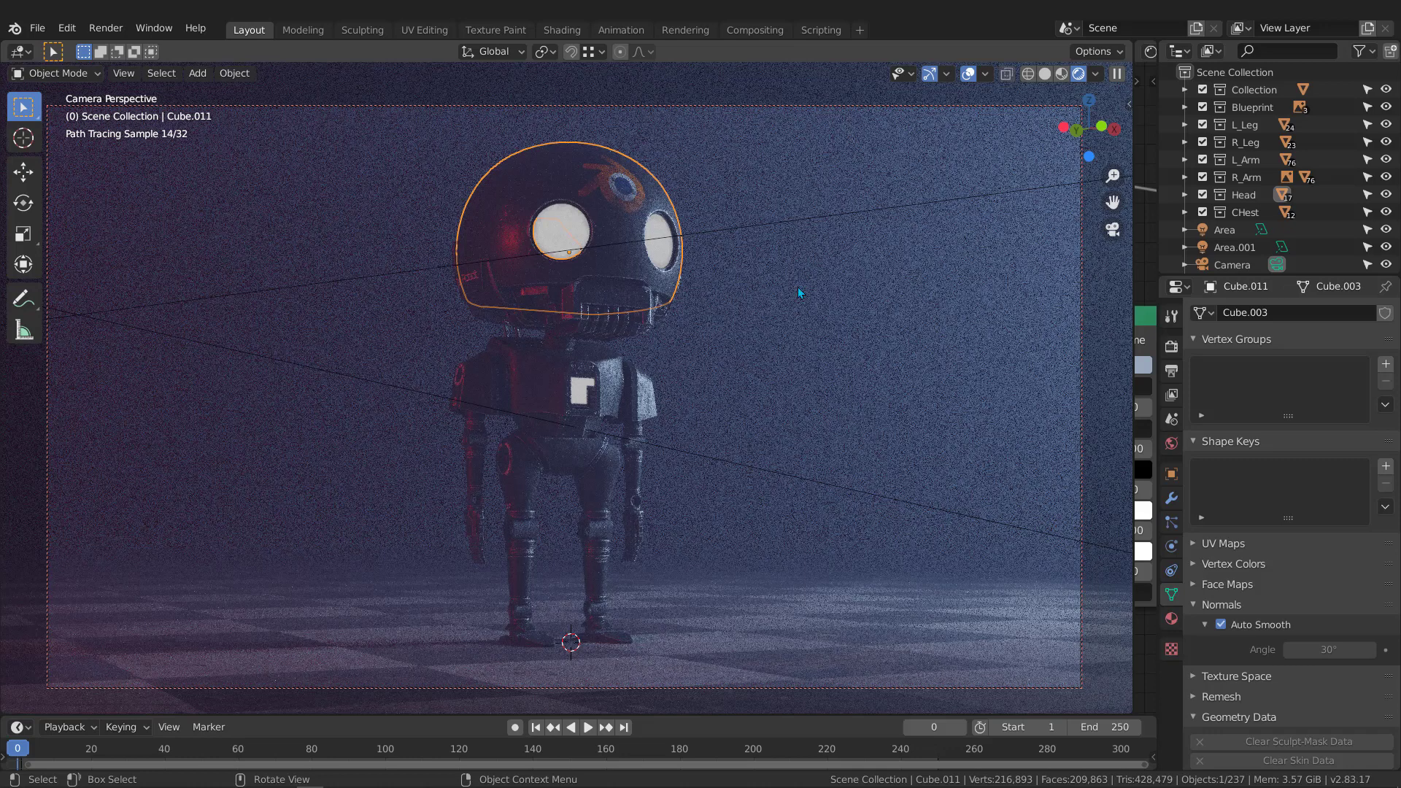
pyautogui.press('z')
pyautogui.click(825, 369)
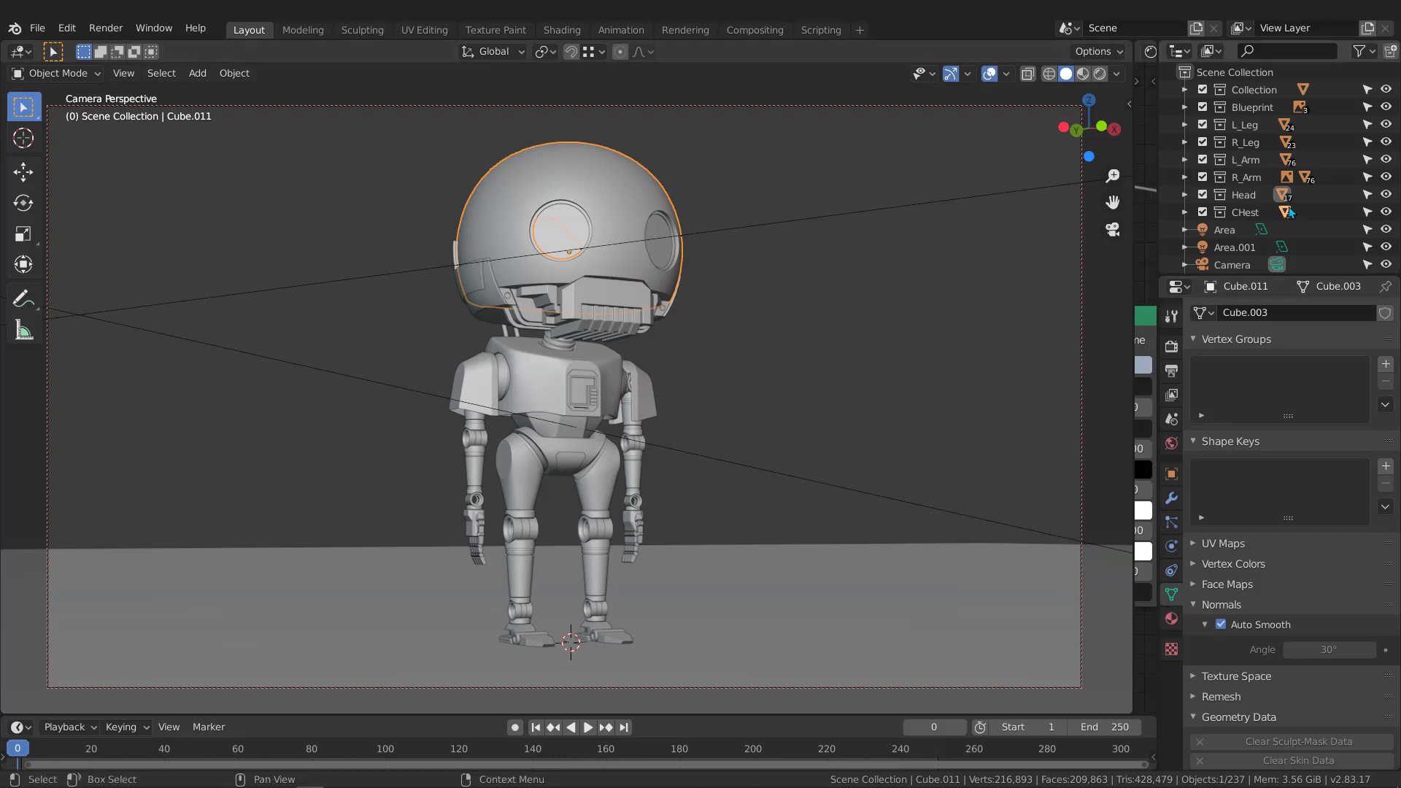
# Set the blue area light's power to 300 W and show the viewport in rendered shading.
pyautogui.scroll(-1, 1256, 242)
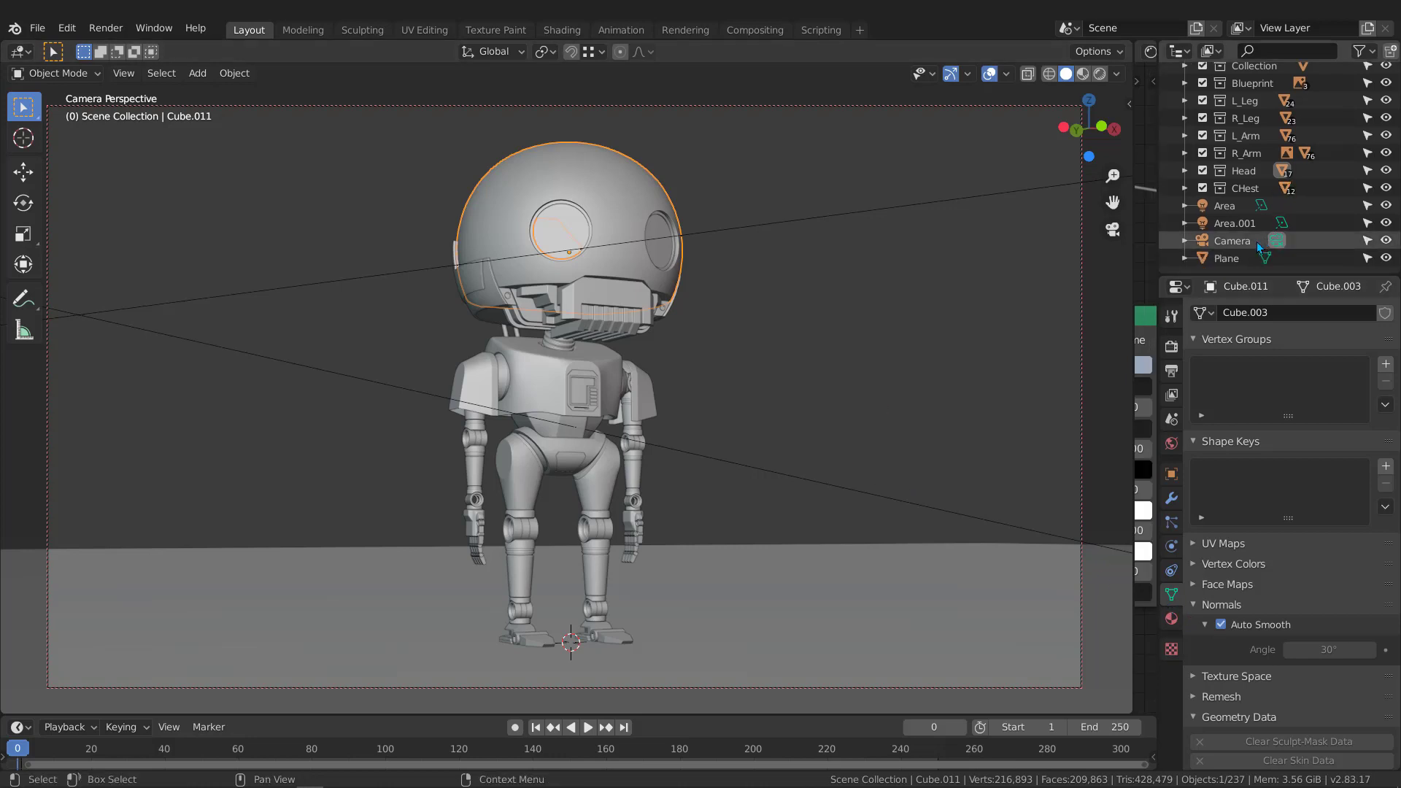
pyautogui.click(1227, 207)
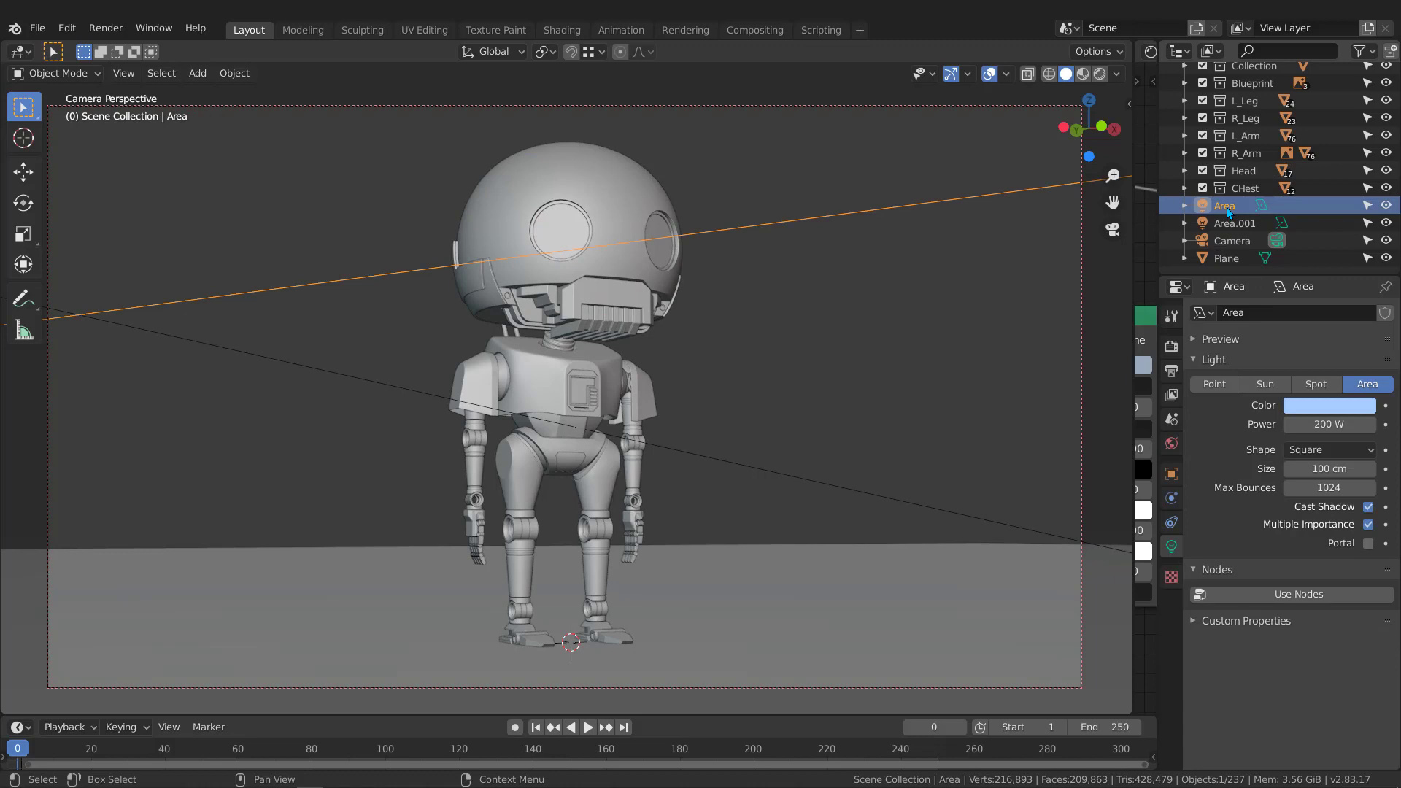
pyautogui.click(1318, 425)
pyautogui.press('BackSpace')
pyautogui.press('BackSpace')
pyautogui.press('BackSpace')
pyautogui.press('BackSpace')
pyautogui.press('BackSpace')
pyautogui.write('300')
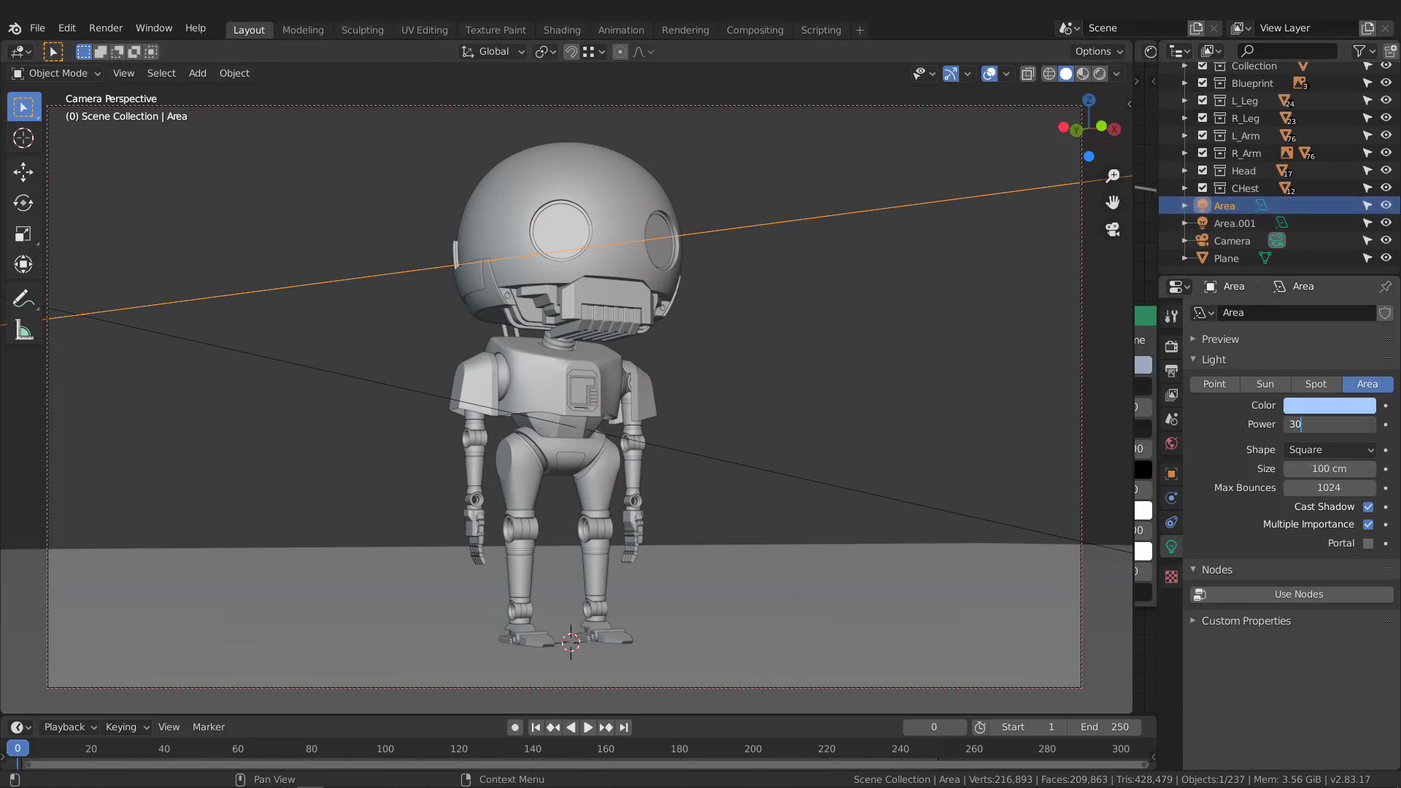
pyautogui.press('Return')
pyautogui.press('z')
pyautogui.click(758, 250)
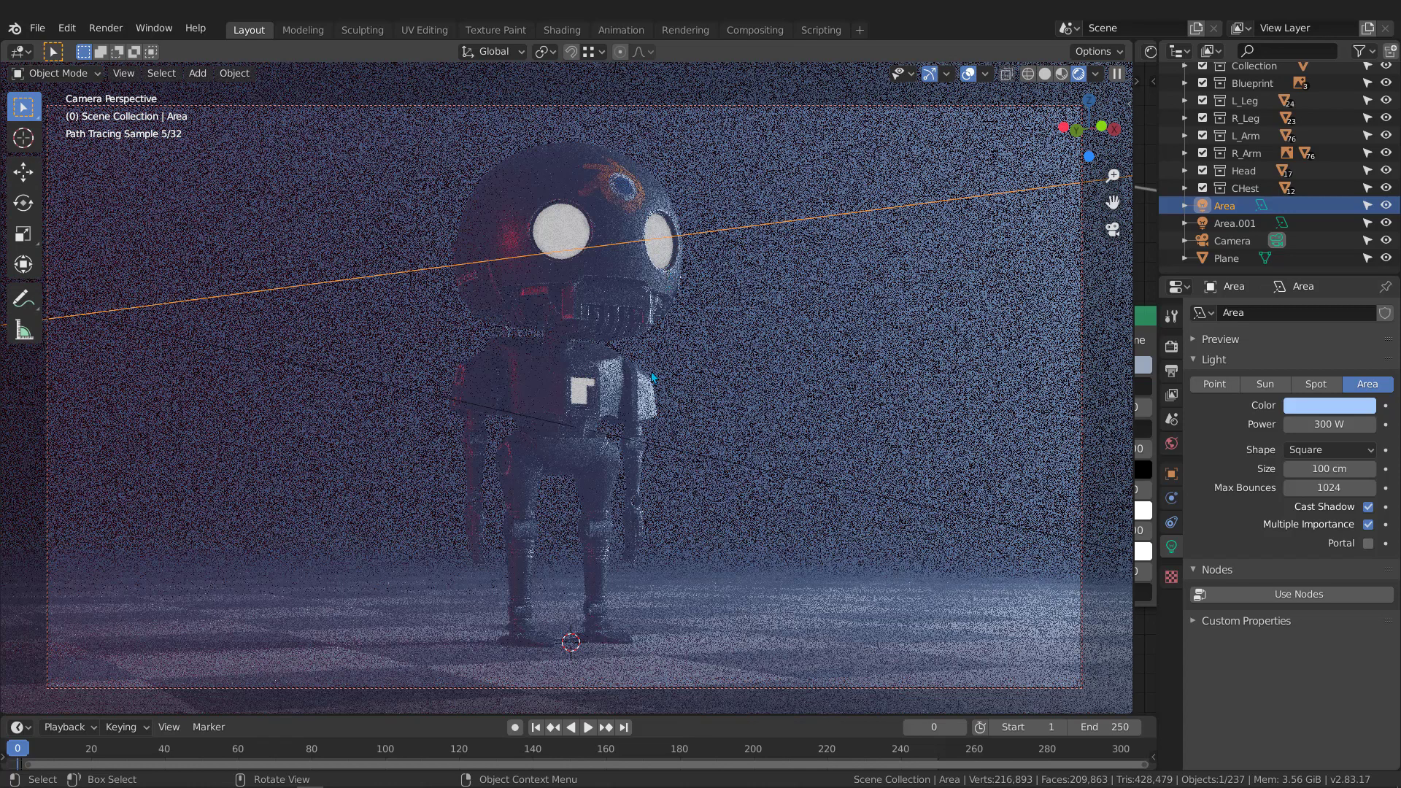
# Set the transform pivot to the 3D Cursor and rotate the blue area light about -29.5° around the global Z axis.
pyautogui.click(556, 53)
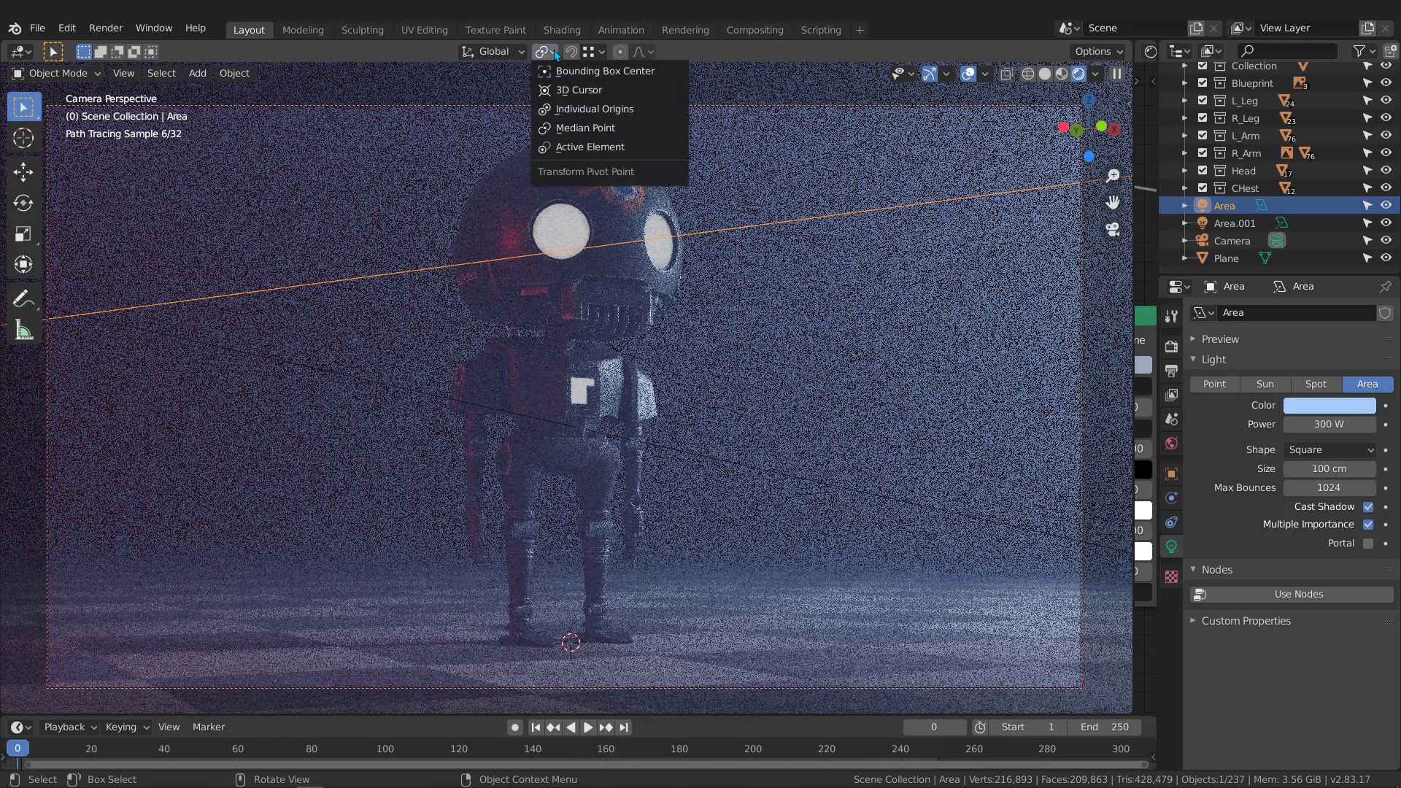
pyautogui.click(577, 93)
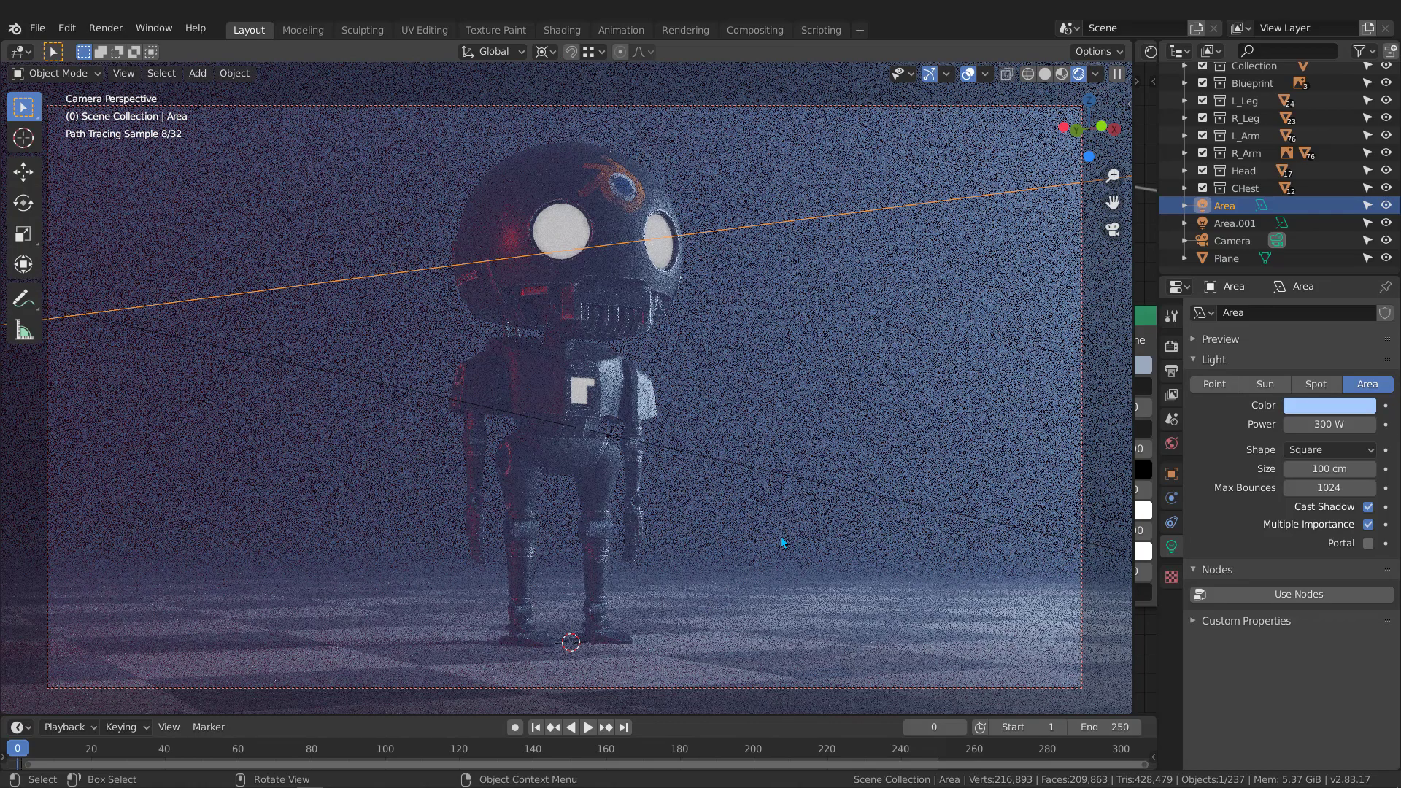
pyautogui.press('r')
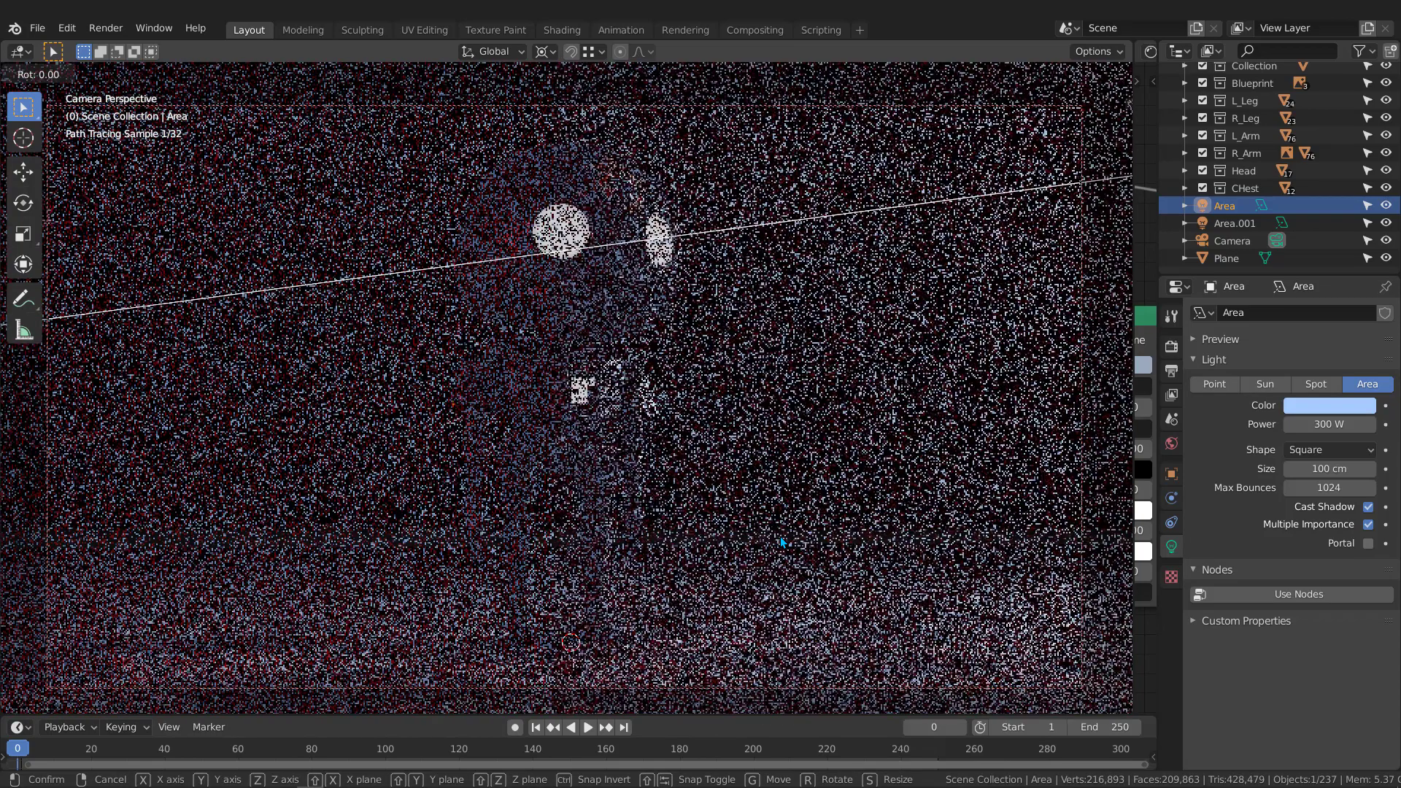
pyautogui.press('z')
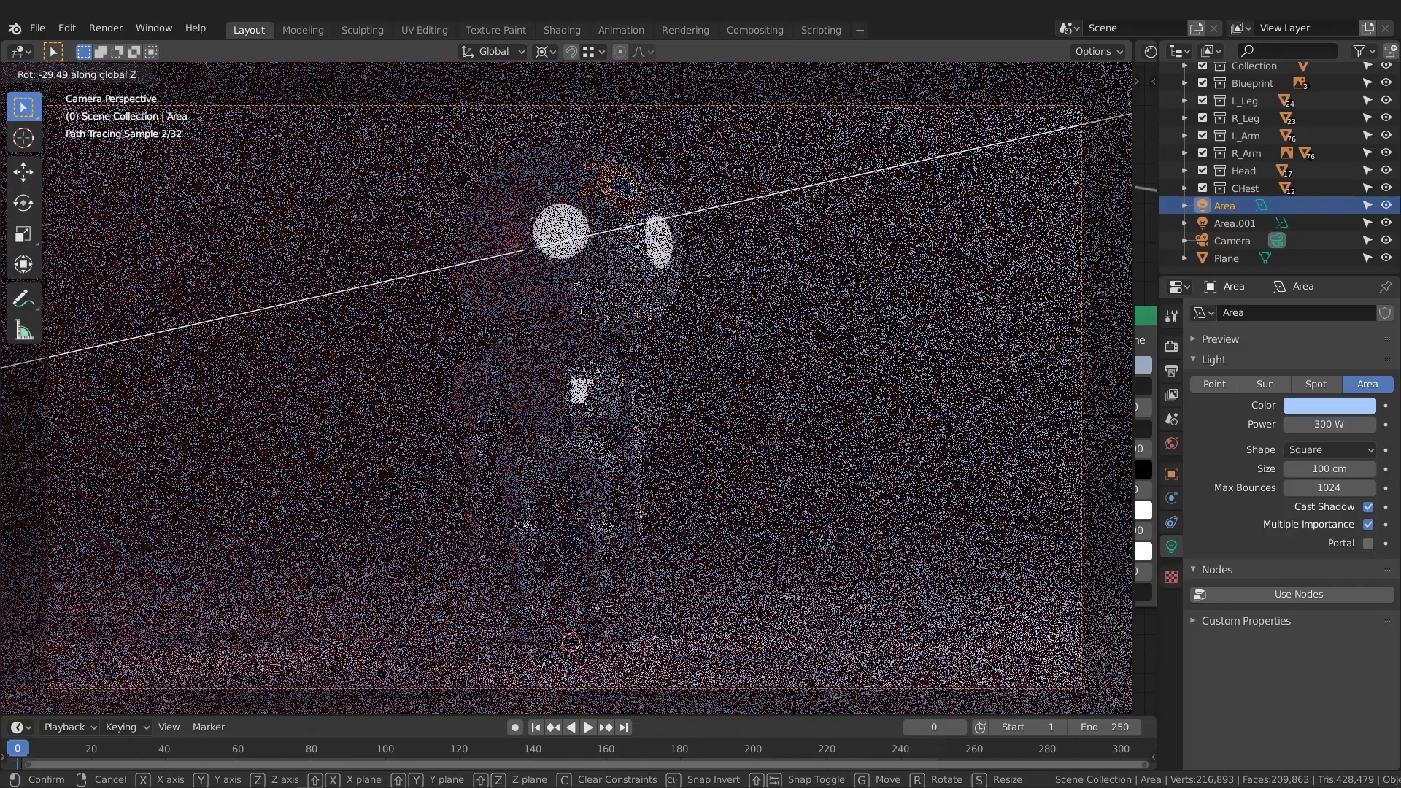
pyautogui.click(698, 531)
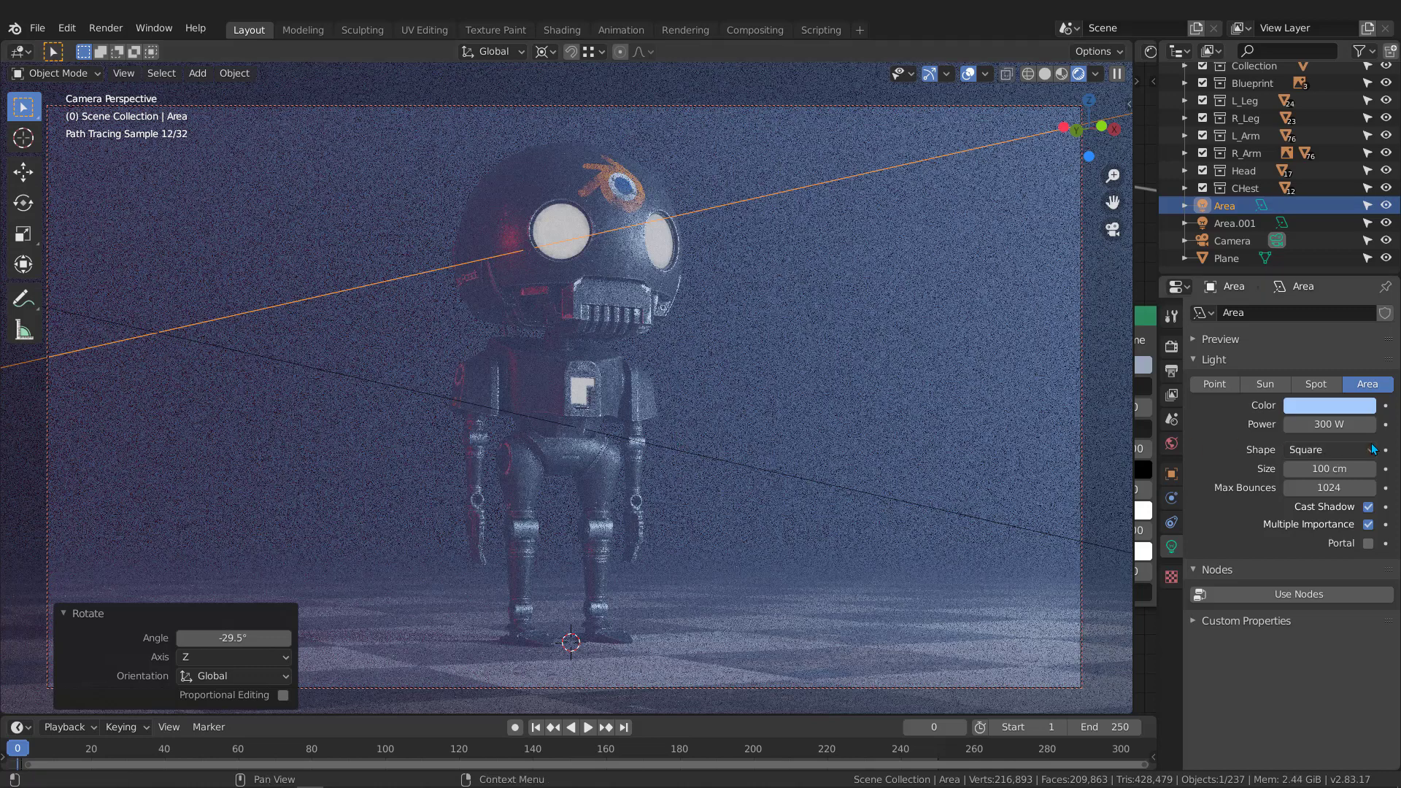
# Set the blue area light's power to 400 W, check the rendered result, and return to solid shading.
pyautogui.click(1322, 421)
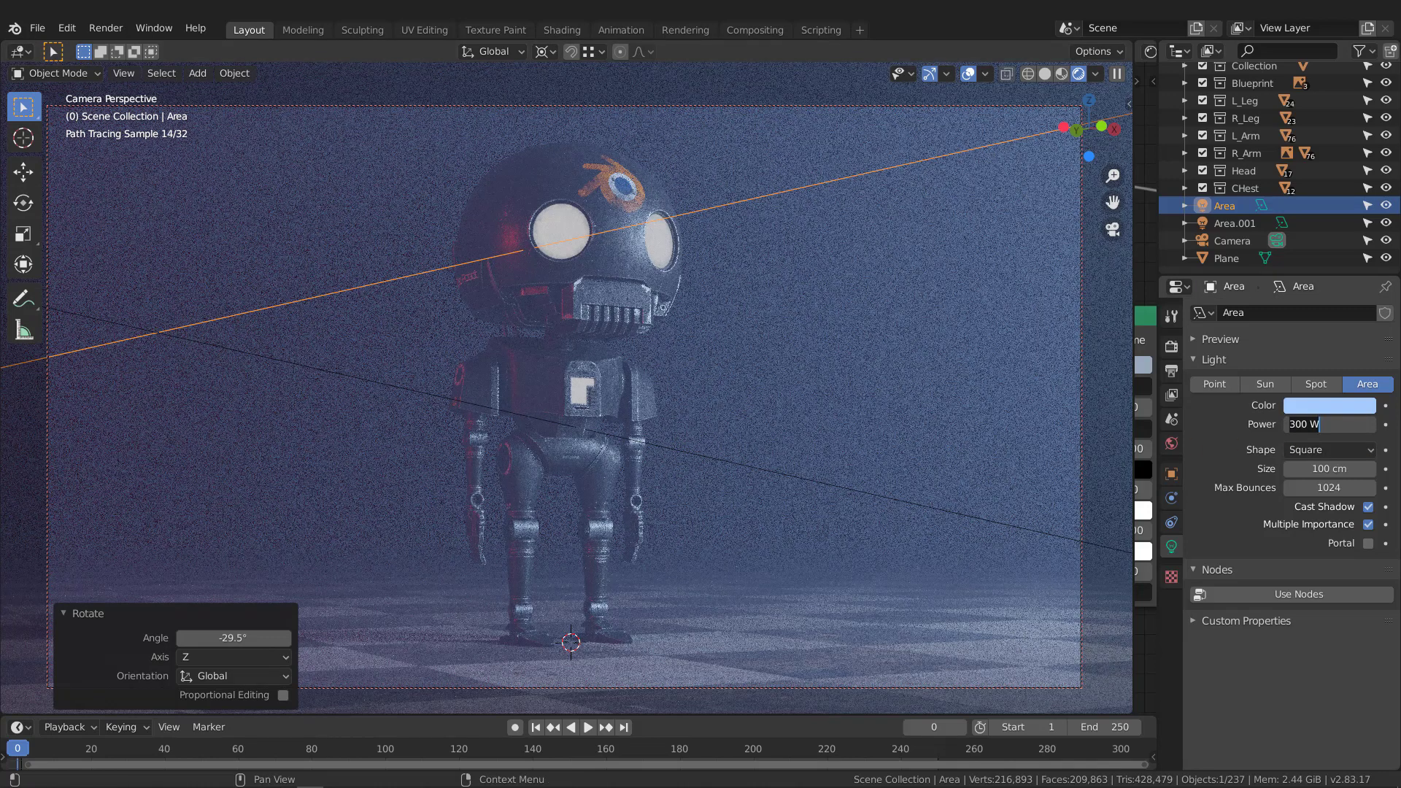
pyautogui.write('400')
pyautogui.press('Return')
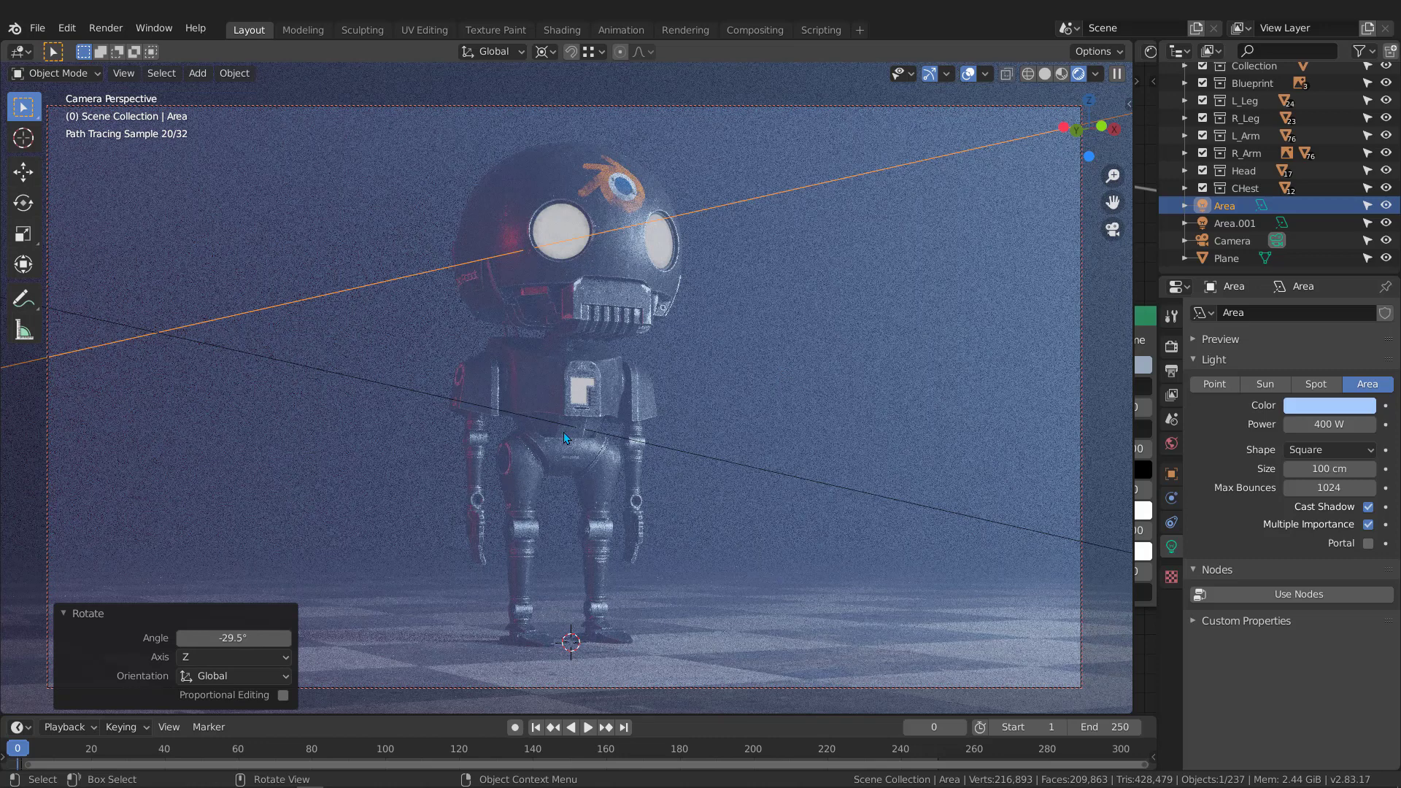
pyautogui.press('z')
pyautogui.click(791, 397)
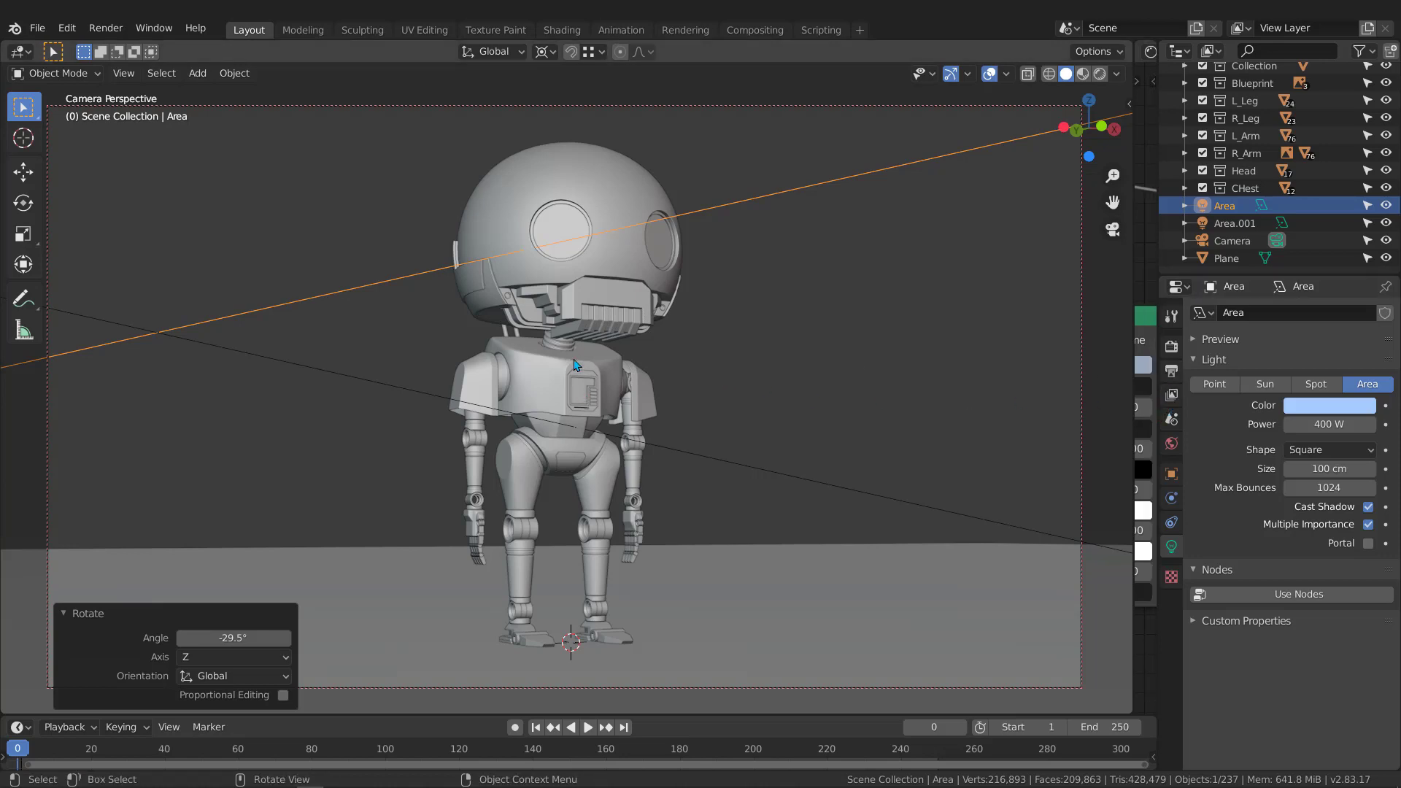
# Enable Denoising for the view layer and expand its settings.
pyautogui.click(1172, 395)
pyautogui.scroll(-8, 1223, 551)
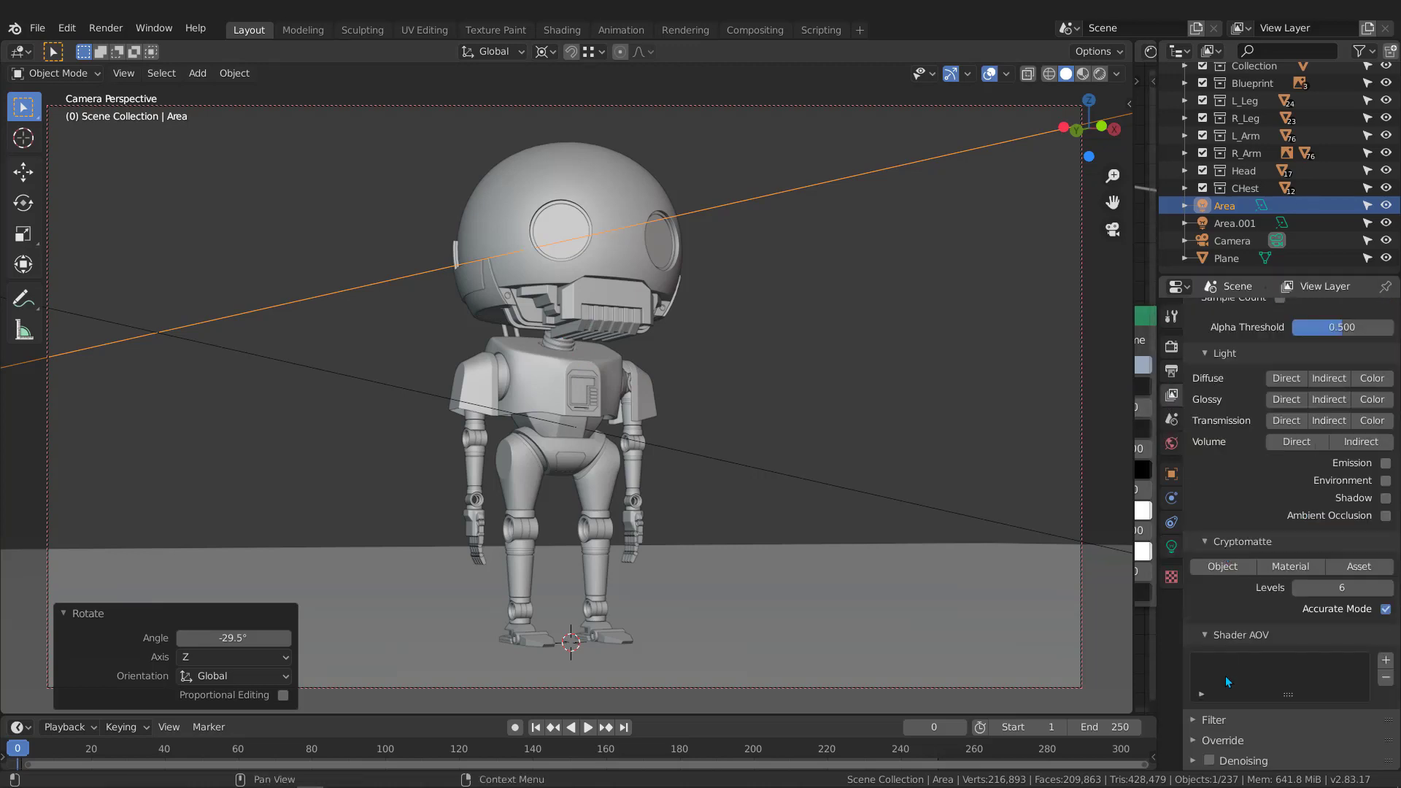
pyautogui.click(1208, 761)
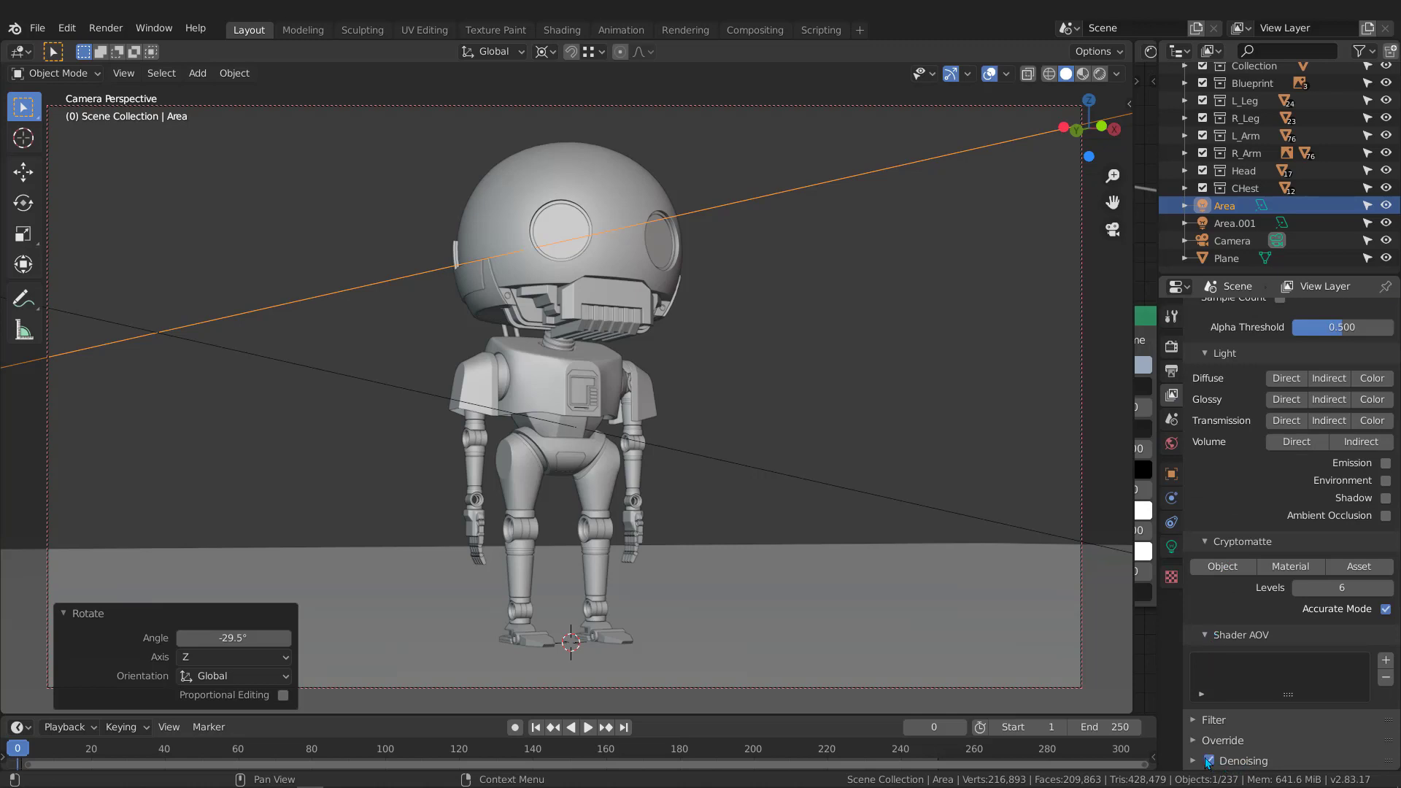
pyautogui.click(1195, 761)
pyautogui.scroll(-5, 1212, 631)
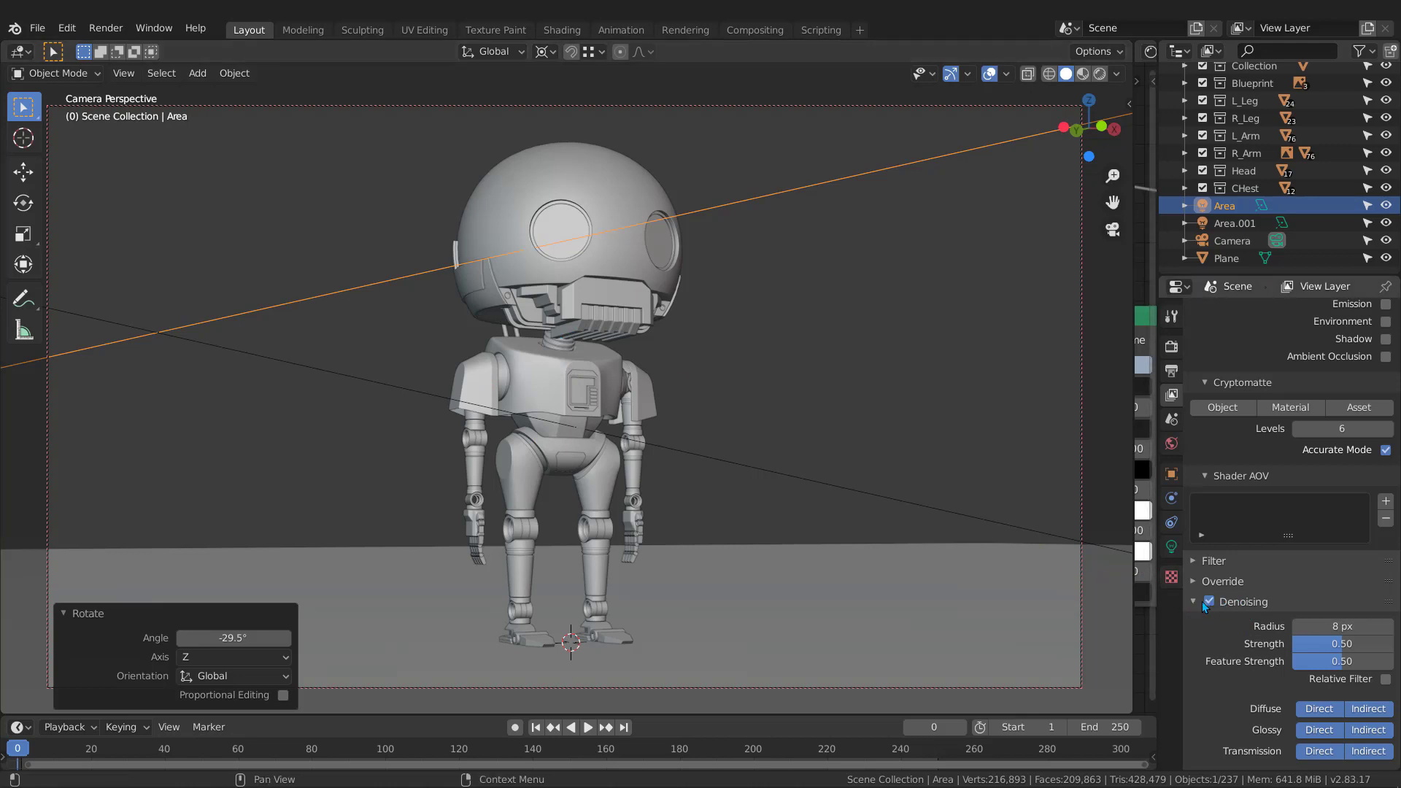
# Set the Cycles render sample count to 150.
pyautogui.scroll(5, 1196, 600)
pyautogui.click(1171, 346)
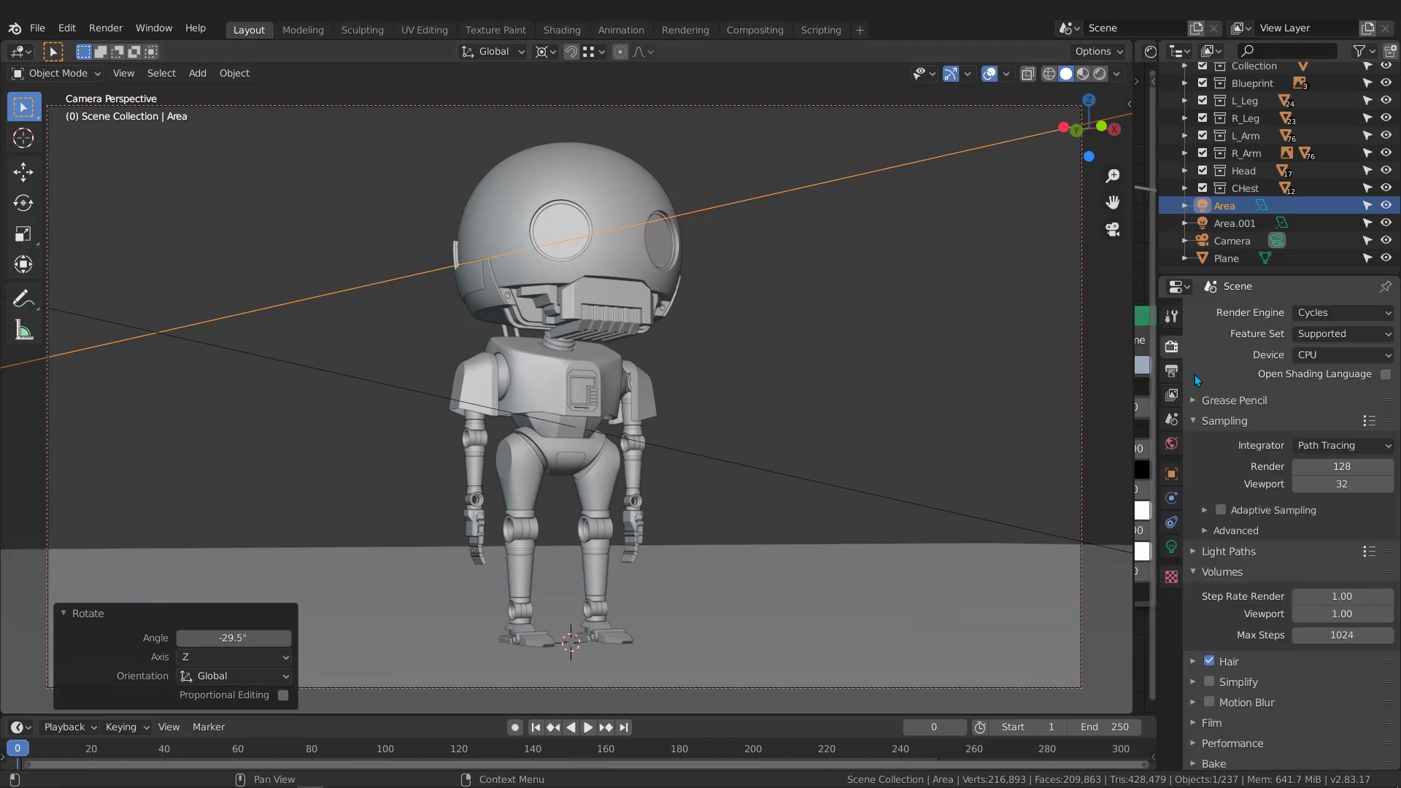
pyautogui.scroll(-2, 1211, 489)
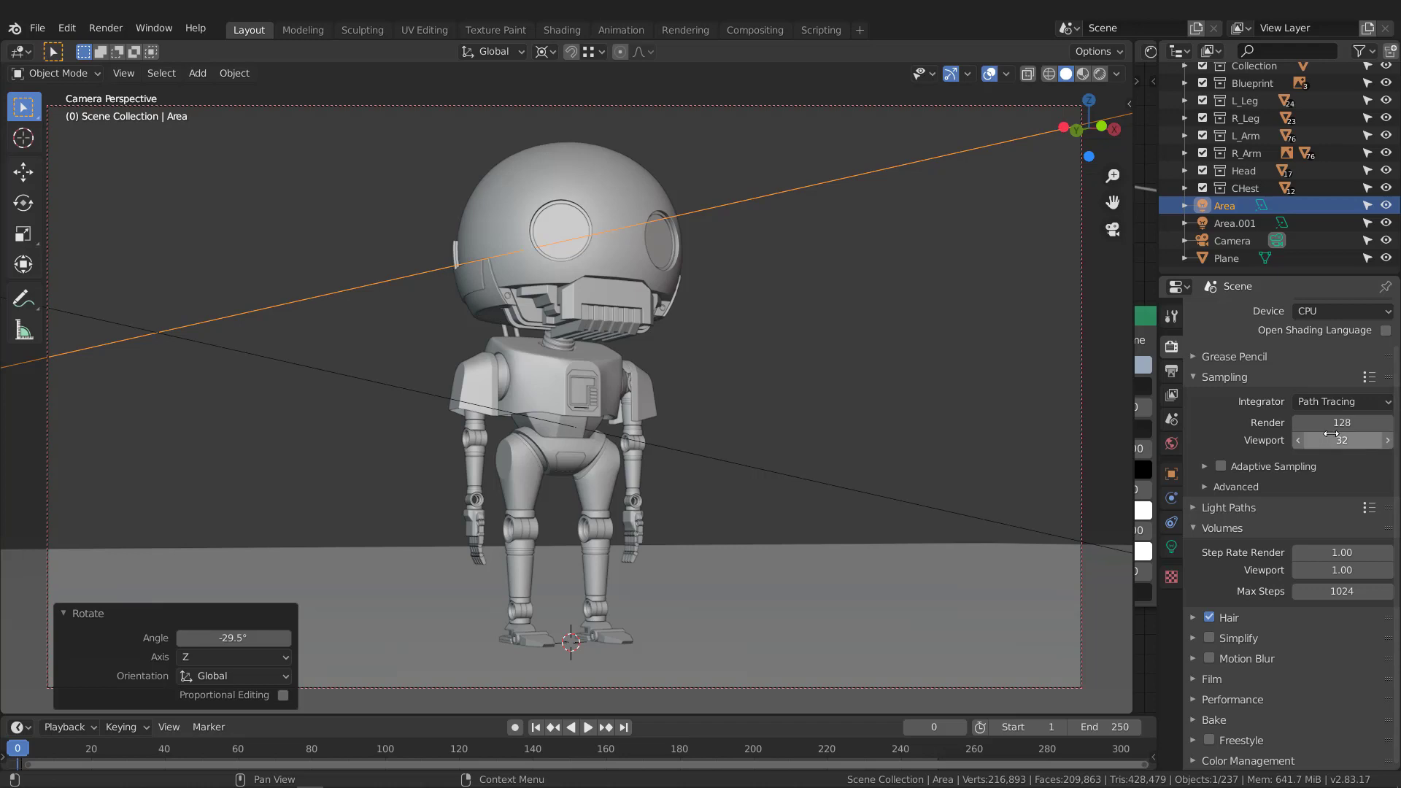
pyautogui.click(1337, 423)
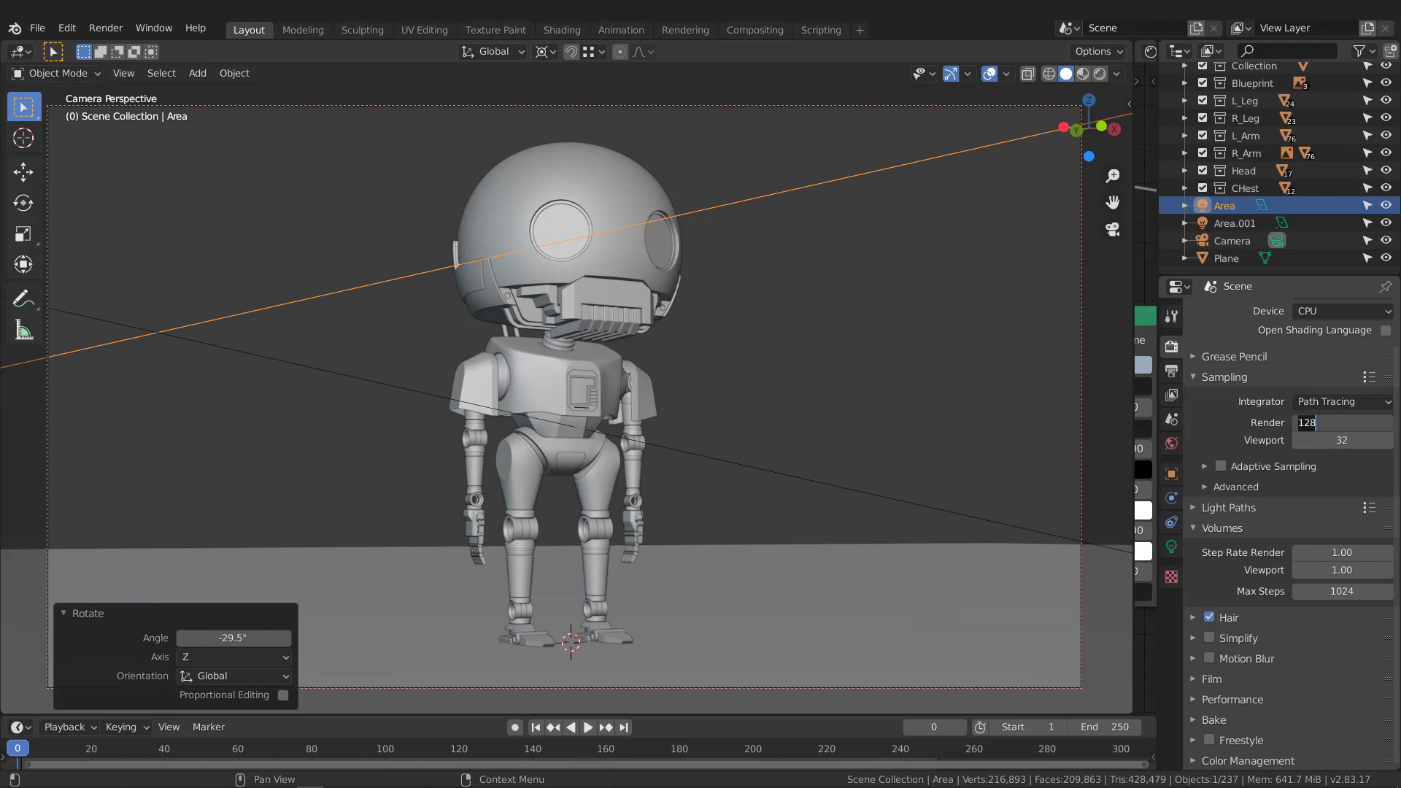
pyautogui.write('150')
pyautogui.press('Return')
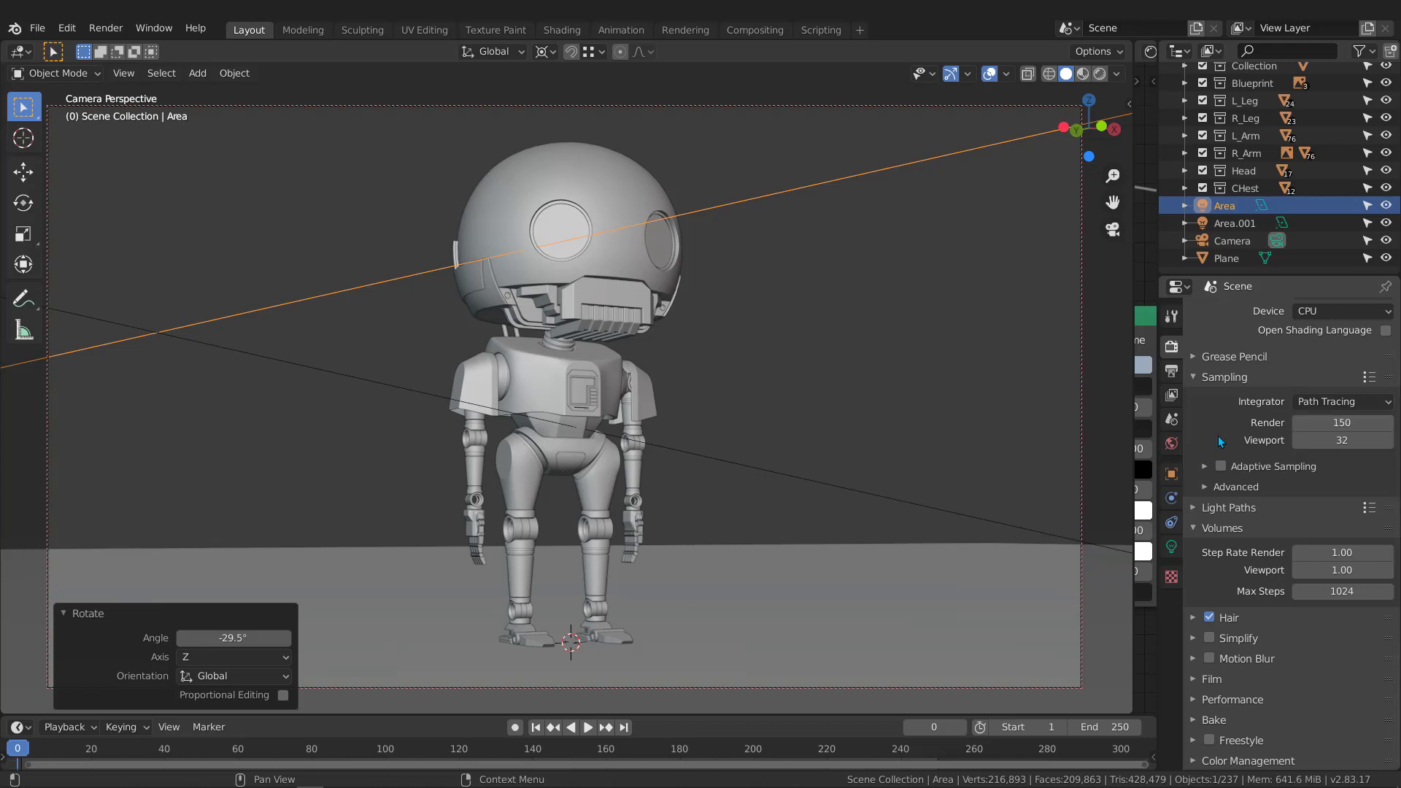
pyautogui.scroll(2, 1216, 435)
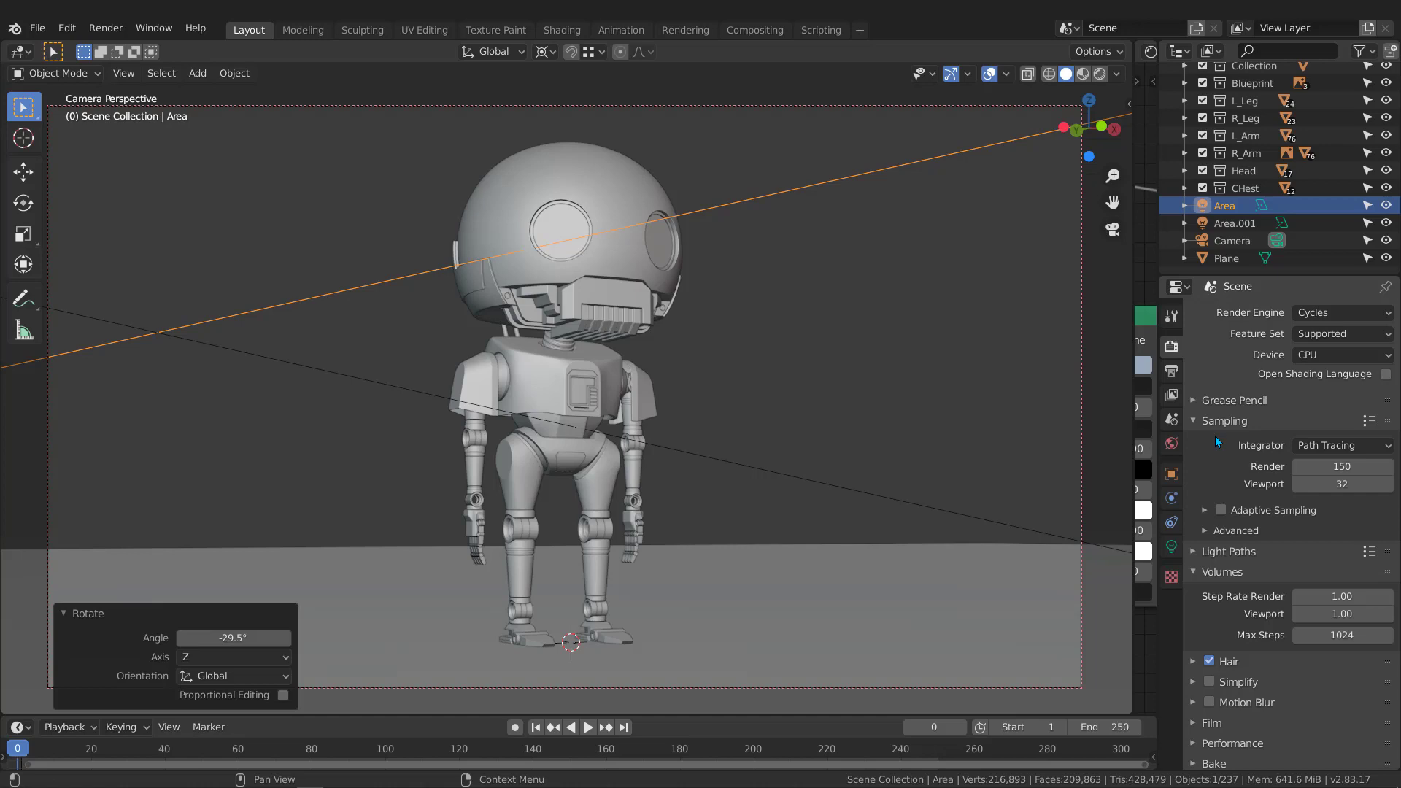
# Check the output dimensions, render the robot scene as a still image, and view the full result.
pyautogui.click(1171, 370)
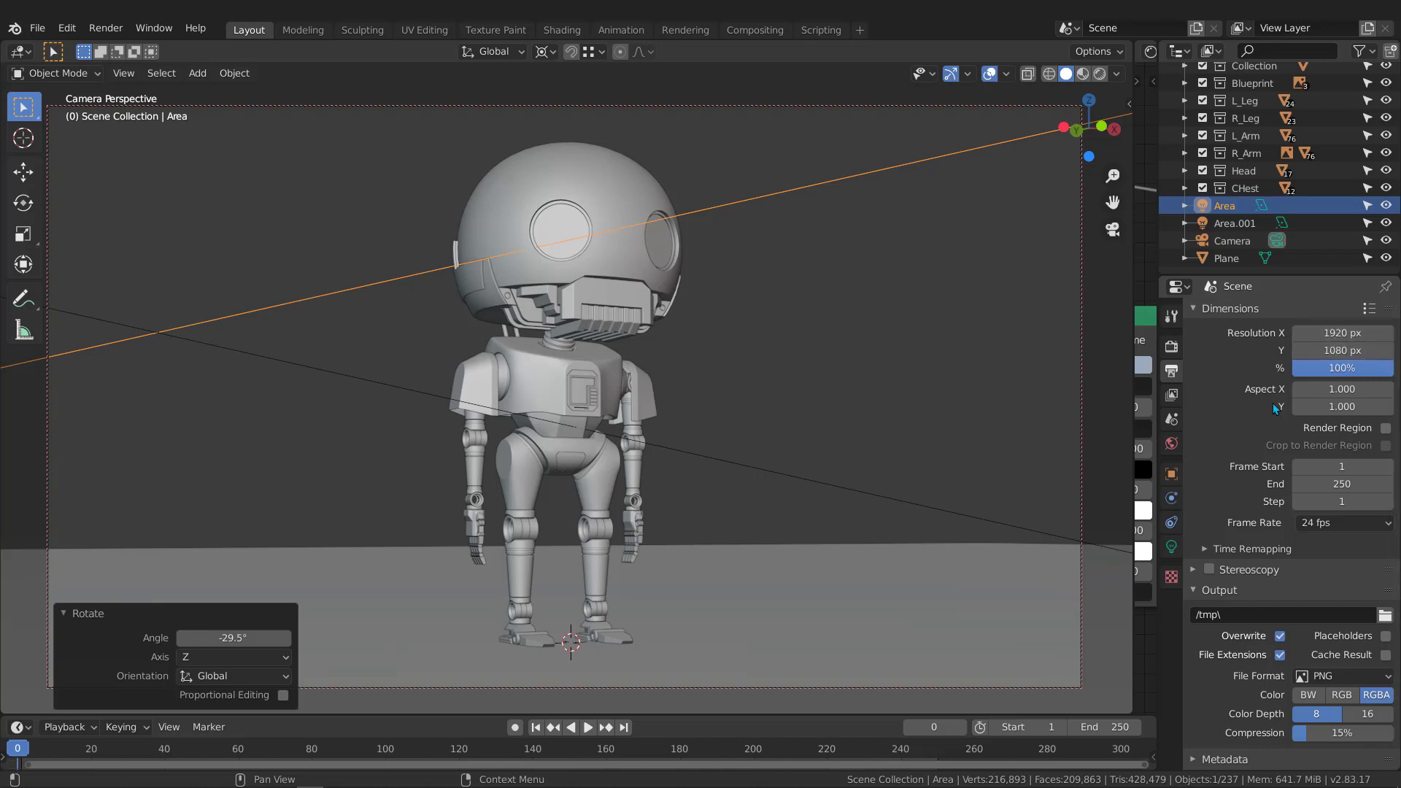
pyautogui.scroll(-1, 1208, 438)
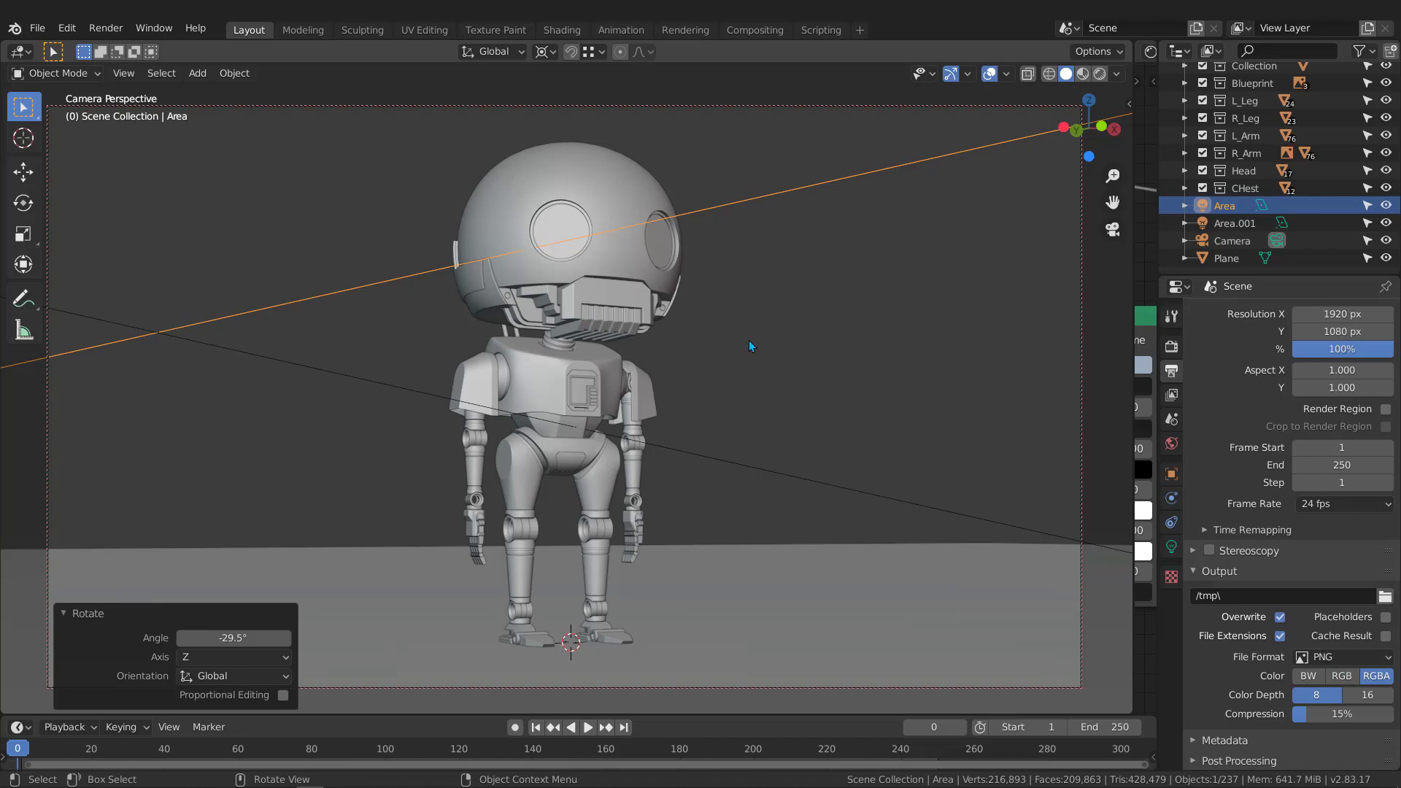
pyautogui.click(106, 30)
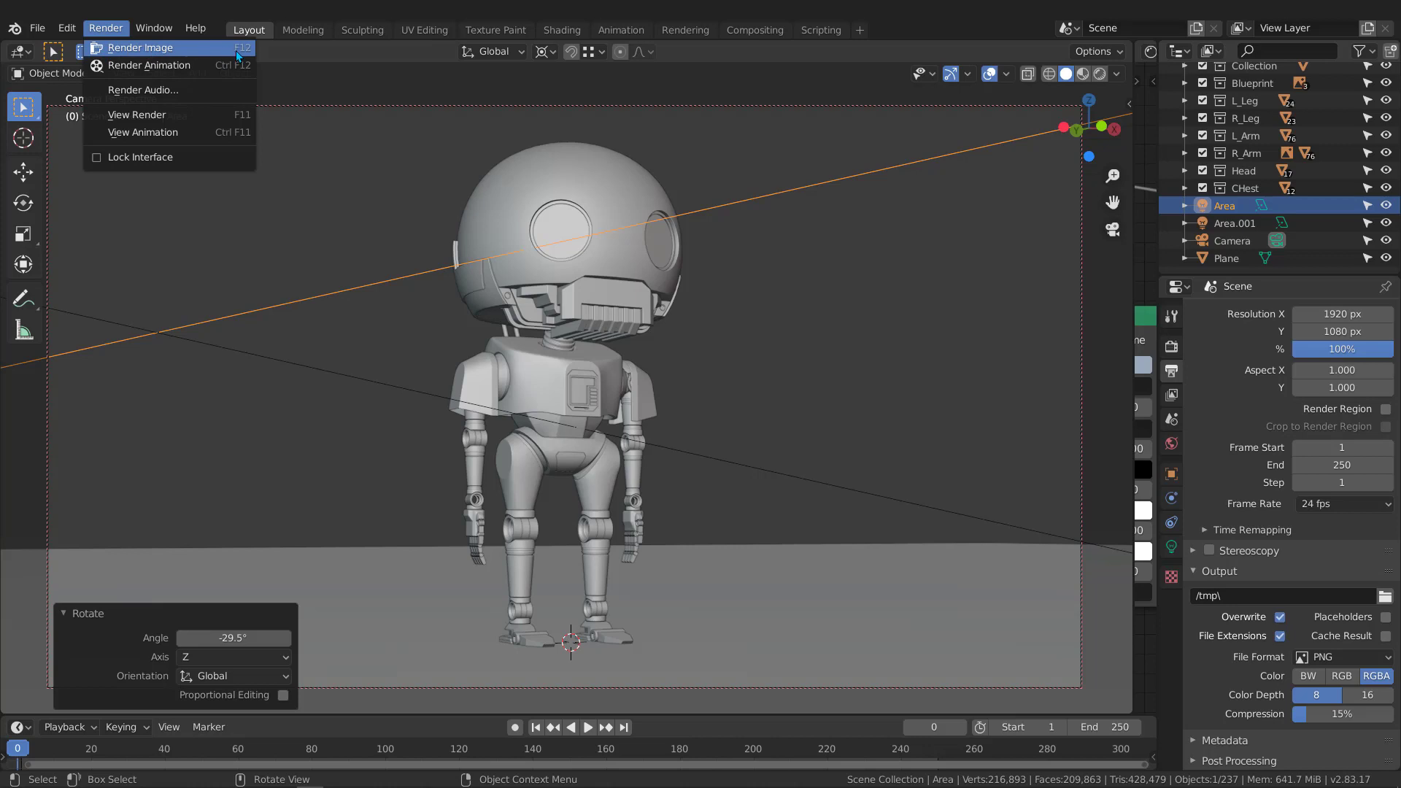
pyautogui.click(134, 51)
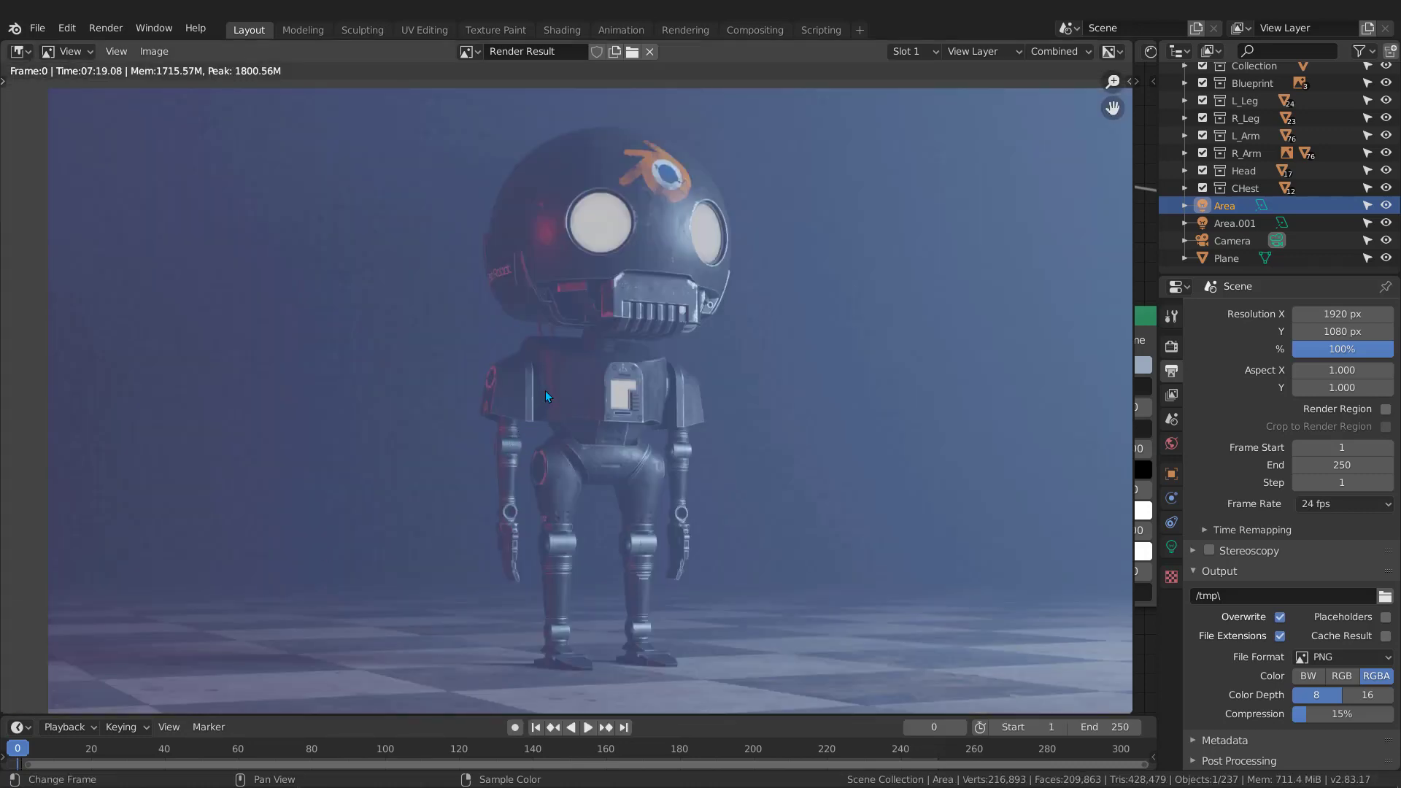
pyautogui.scroll(-1, 593, 317)
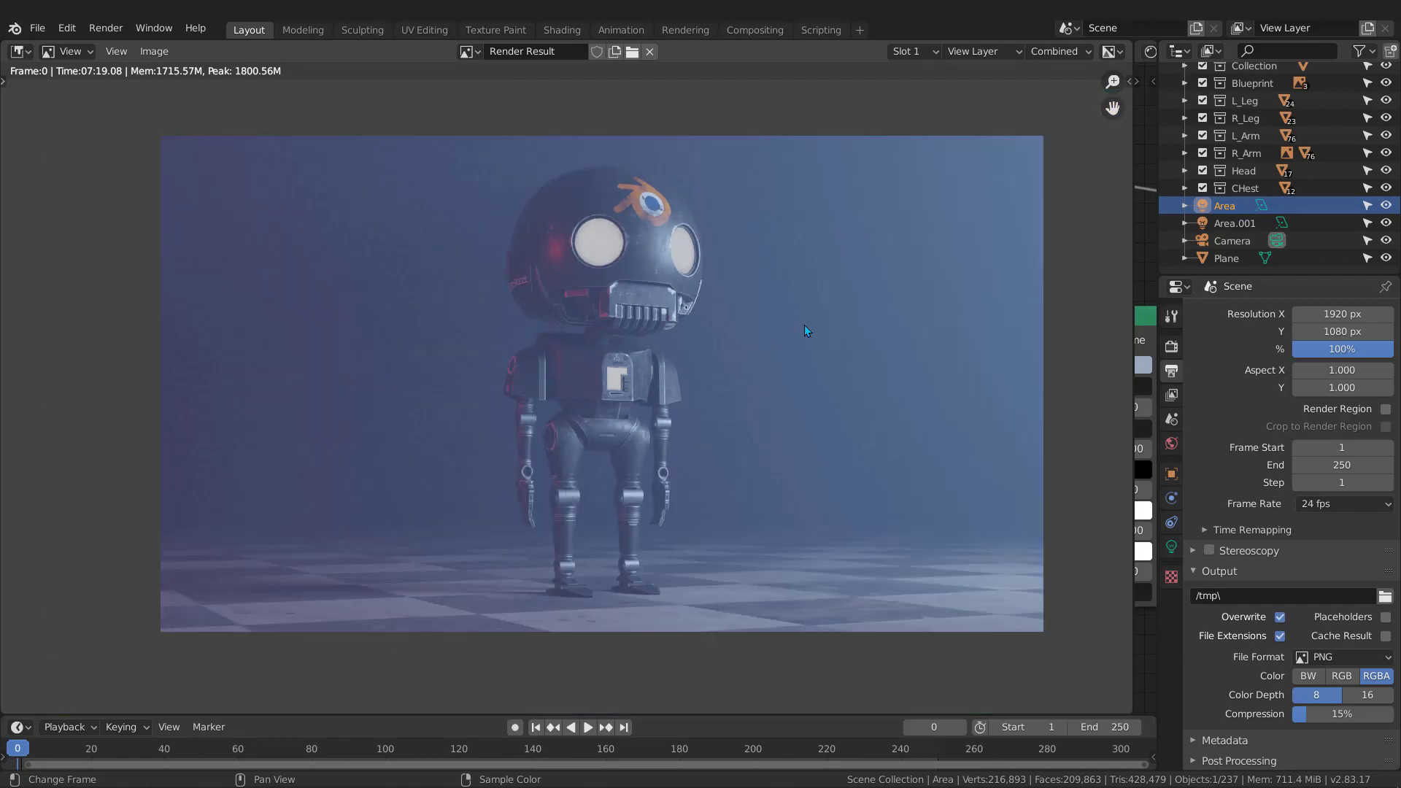
# Widen the node editor beside the render result, switch it to the Compositor, and enable Use Nodes.
pyautogui.moveTo(1133, 264); pyautogui.dragTo(719, 292)
pyautogui.moveTo(840, 268); pyautogui.dragTo(1018, 285, button='middle')
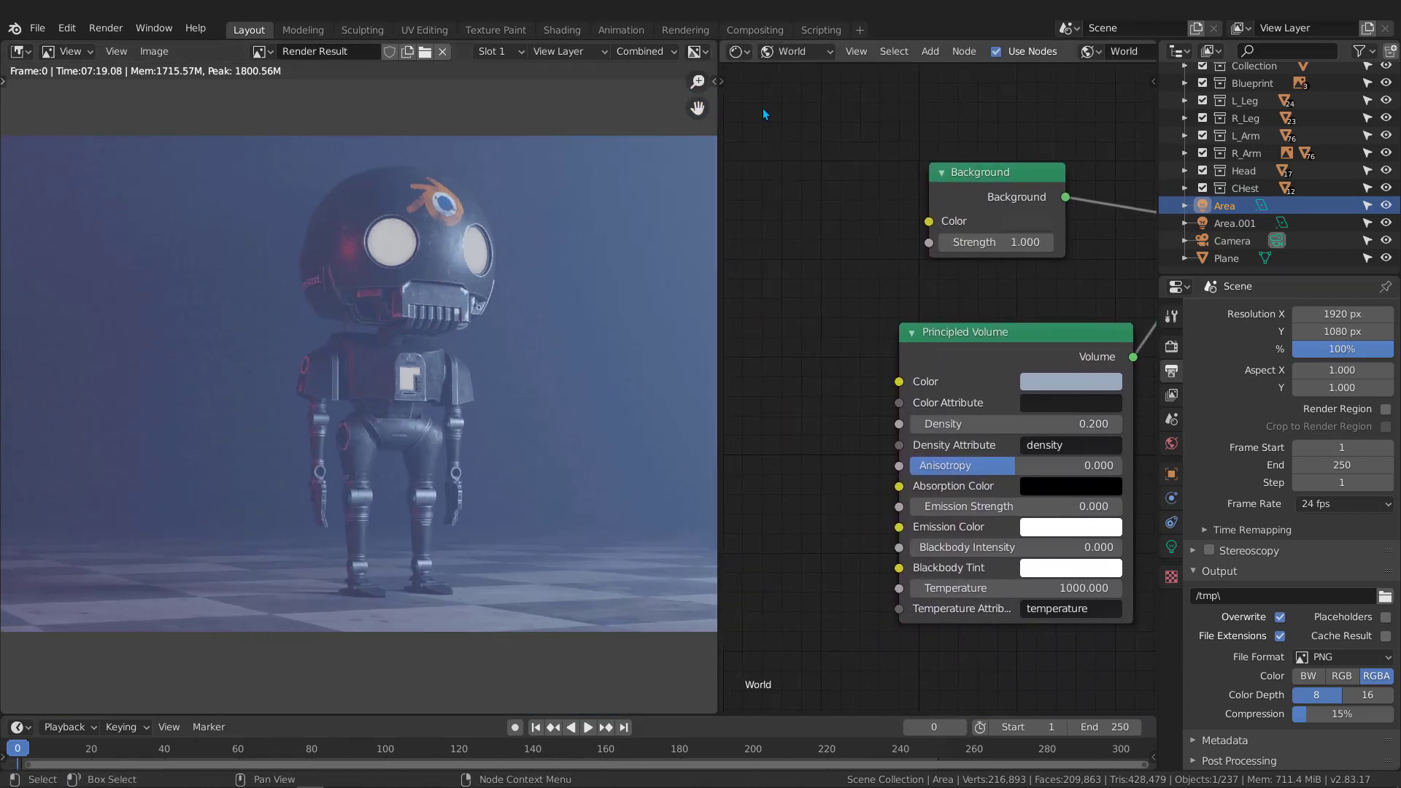
pyautogui.click(748, 55)
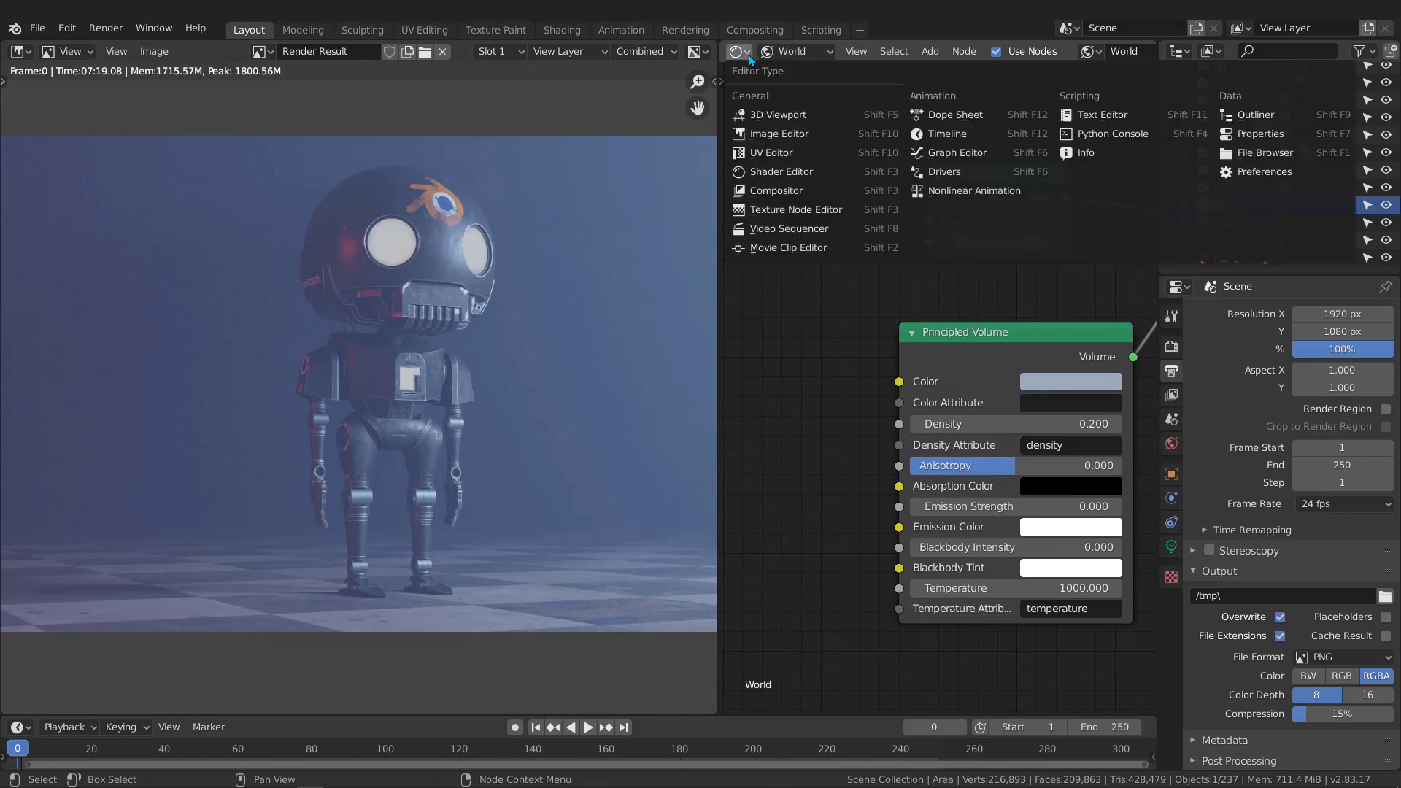
pyautogui.click(776, 191)
pyautogui.moveTo(908, 266); pyautogui.dragTo(880, 287, button='middle')
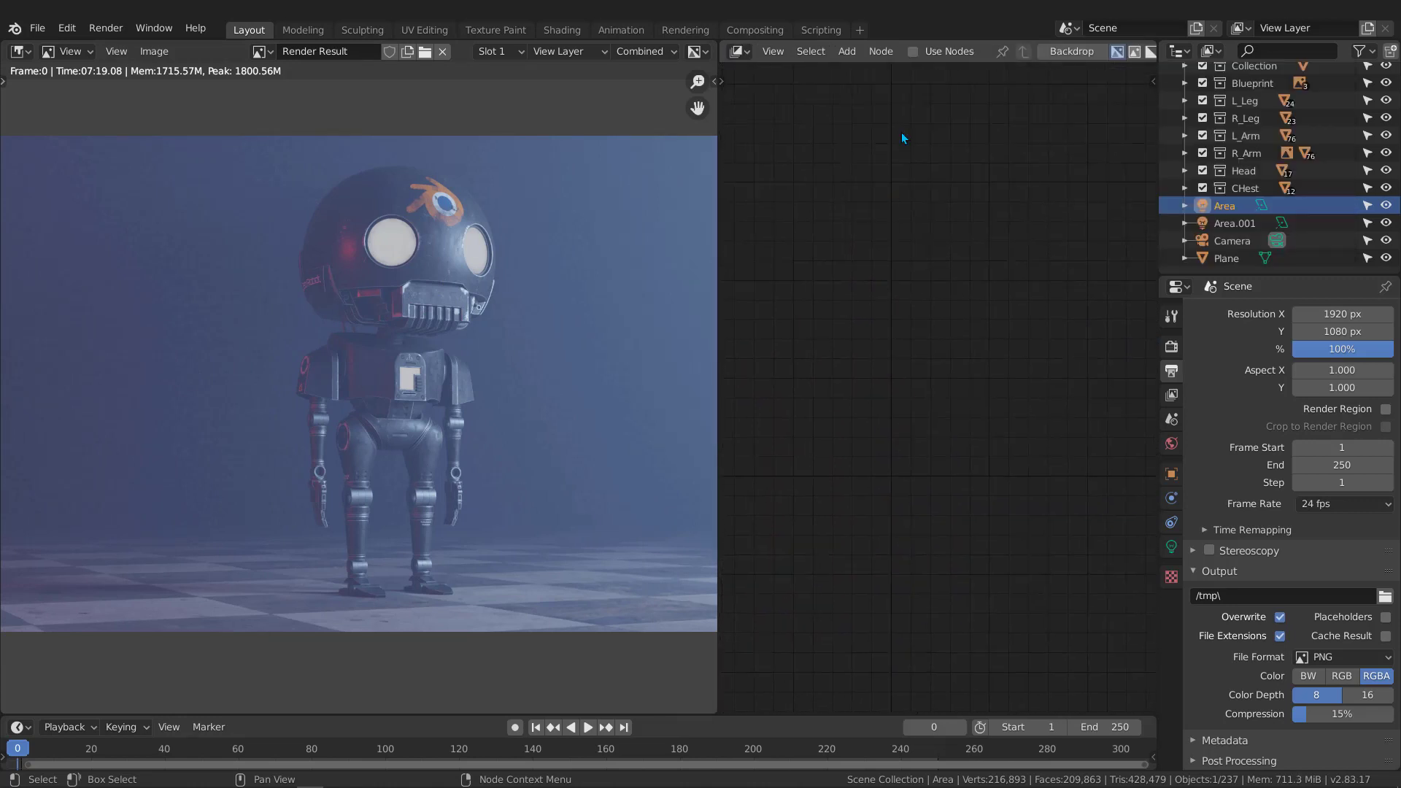
pyautogui.click(912, 52)
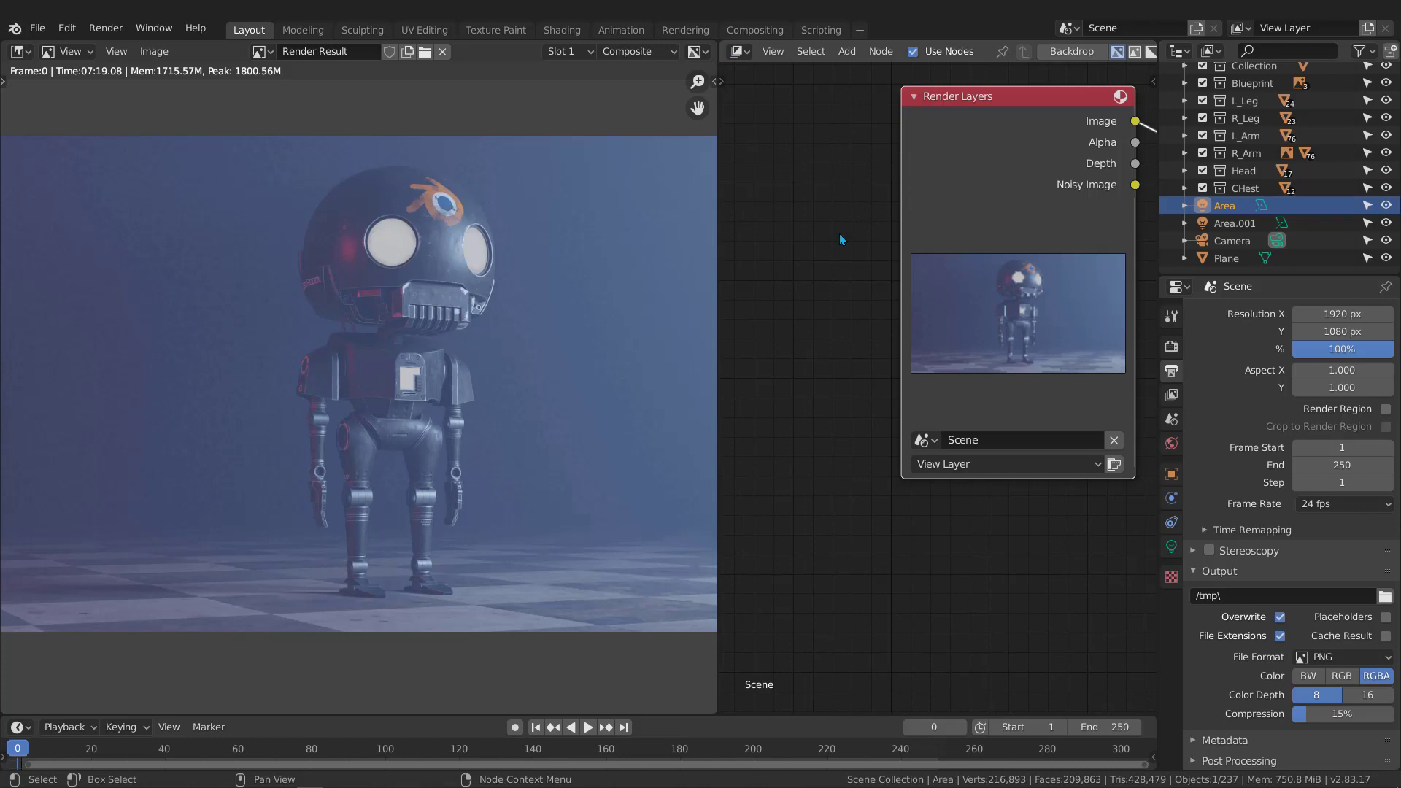
# Move the Composite node farther from the Render Layers node to make room for more nodes.
pyautogui.moveTo(839, 233); pyautogui.dragTo(691, 267, button='middle')
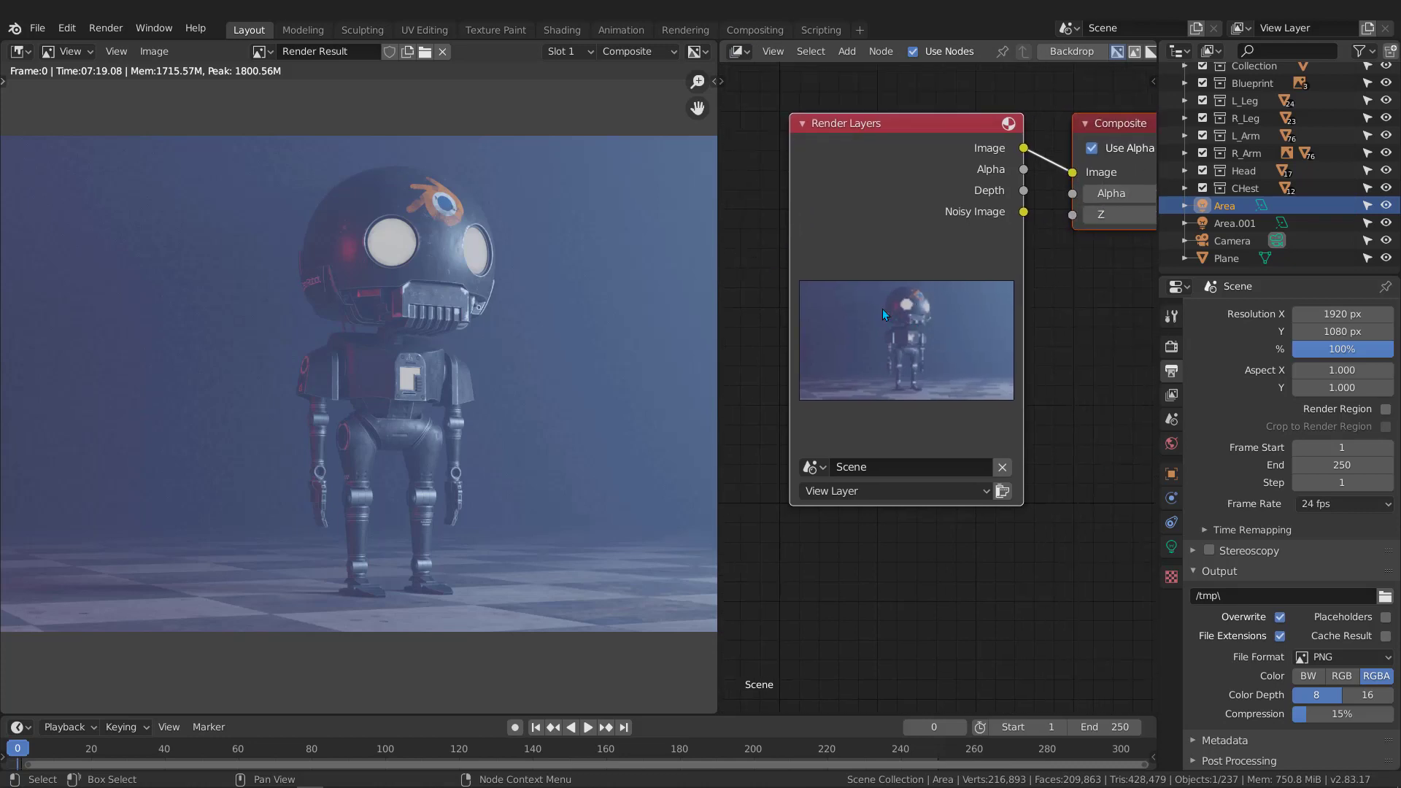
pyautogui.moveTo(951, 333); pyautogui.dragTo(837, 344, button='middle')
pyautogui.click(932, 141)
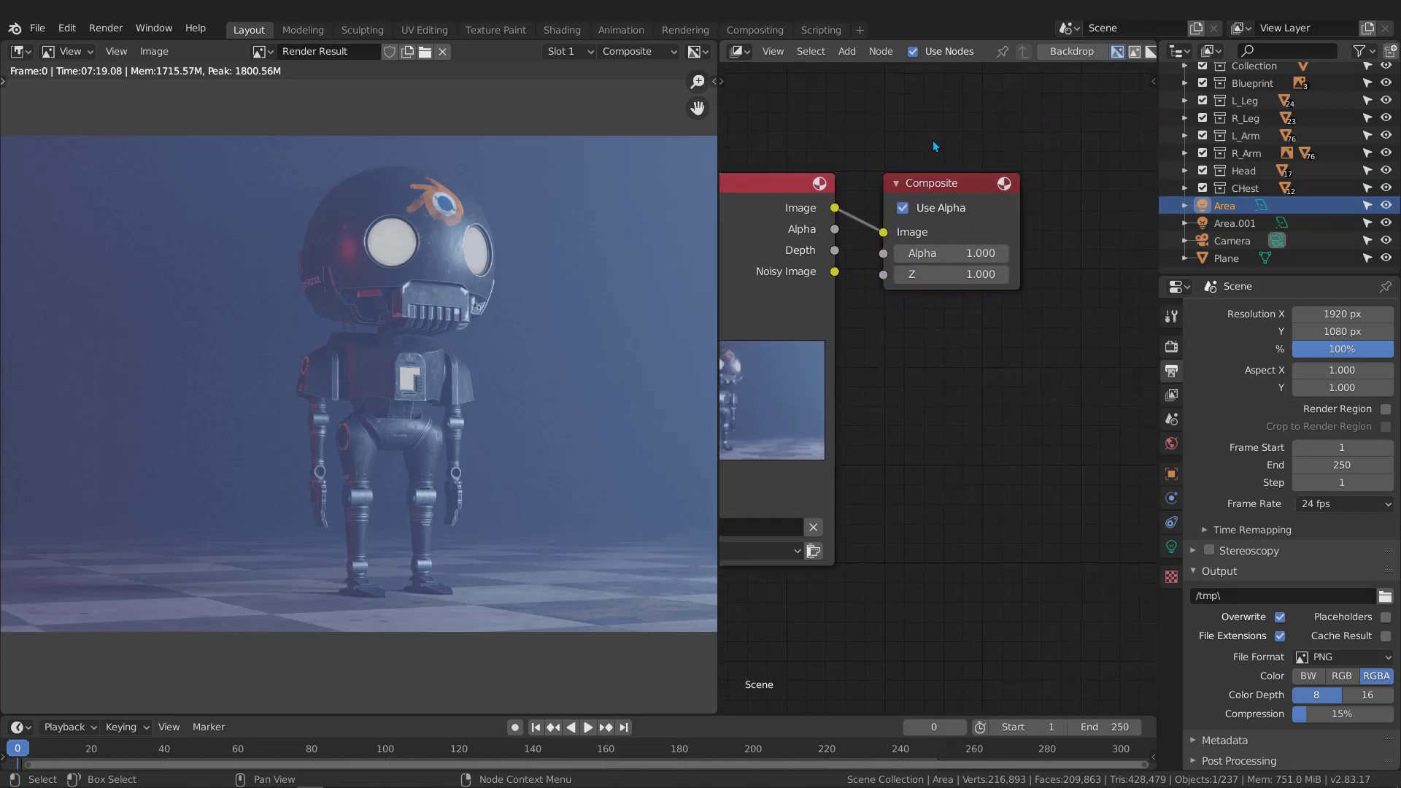
pyautogui.moveTo(936, 180); pyautogui.dragTo(1139, 188)
pyautogui.scroll(-4, 971, 205)
pyautogui.moveTo(976, 221); pyautogui.dragTo(812, 253, button='middle')
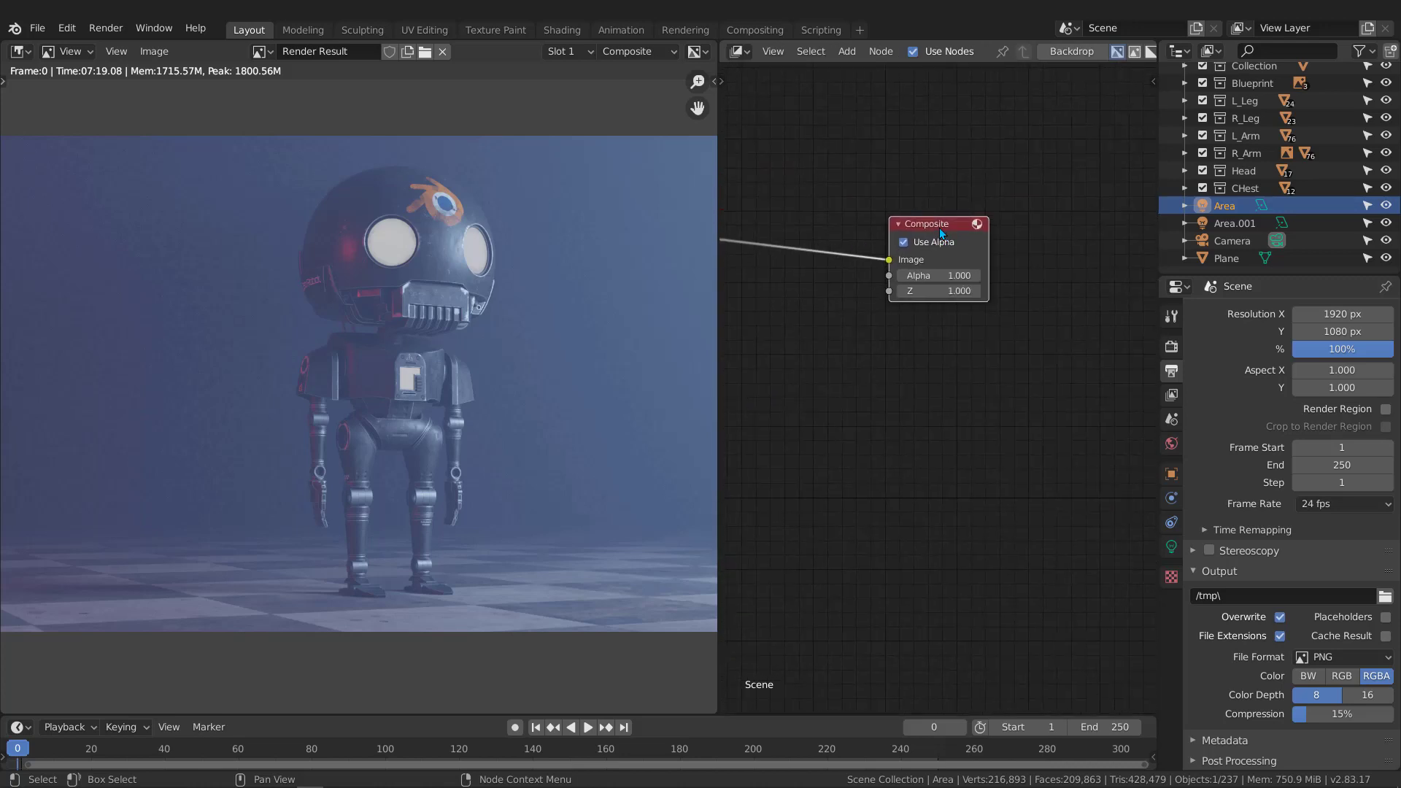
pyautogui.moveTo(942, 230); pyautogui.dragTo(1049, 221)
pyautogui.moveTo(763, 215); pyautogui.dragTo(900, 204, button='middle')
# Insert a Color Balance node between Render Layers and Composite and lower its Lift slightly to darken the shadows.
pyautogui.hotkey('shift', 'a')
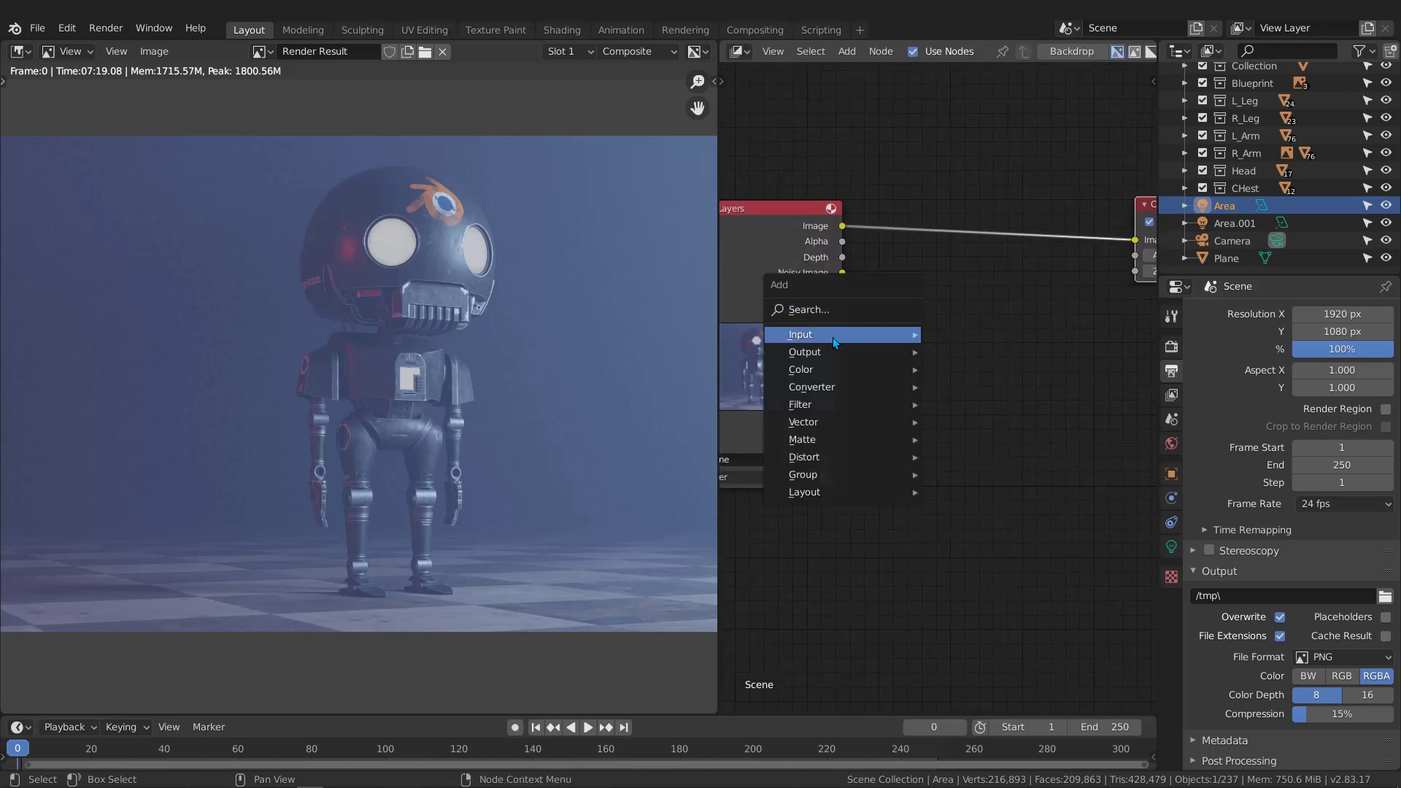
pyautogui.moveTo(811, 370)
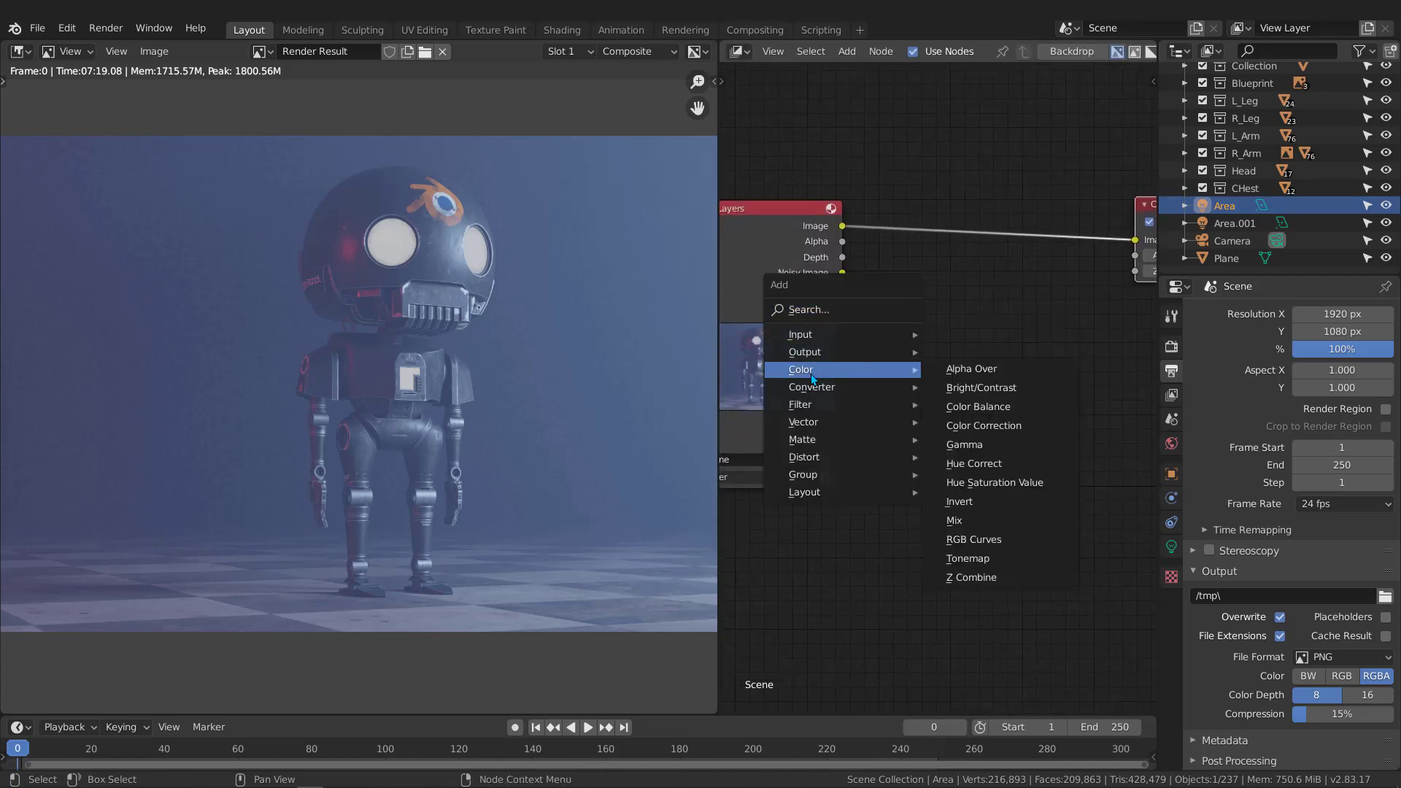
pyautogui.click(978, 406)
pyautogui.click(876, 183)
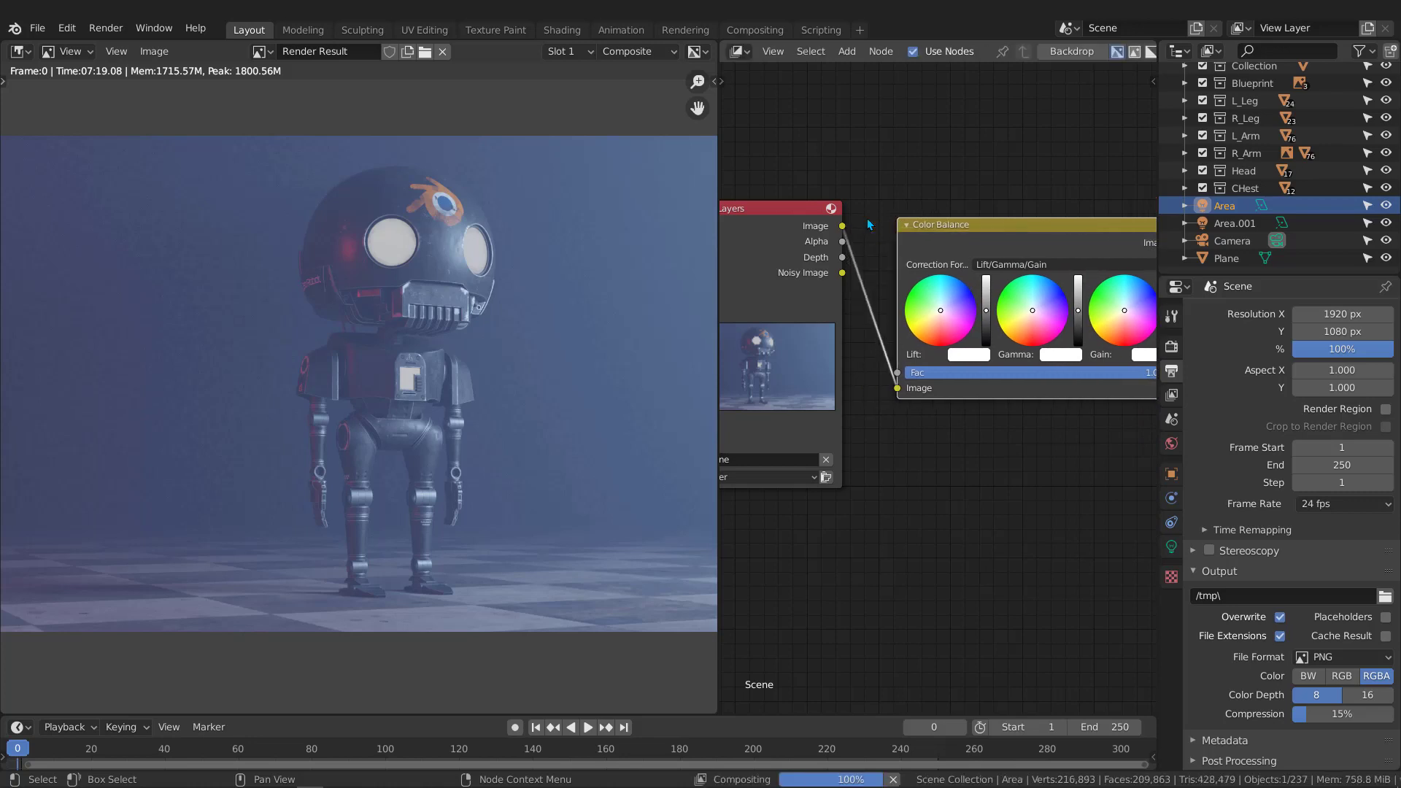
pyautogui.scroll(3, 918, 328)
pyautogui.scroll(2, 918, 329)
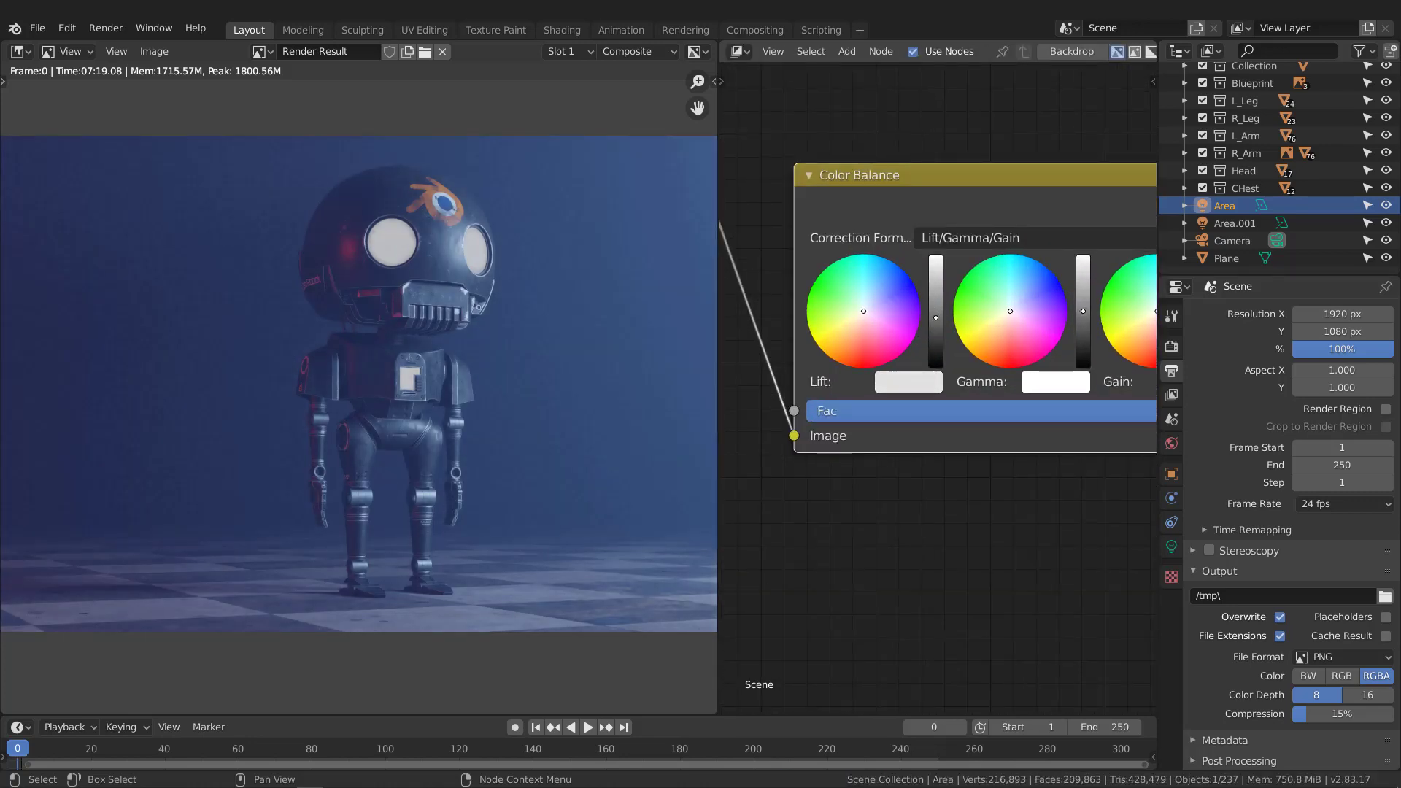
pyautogui.scroll(-8, 895, 481)
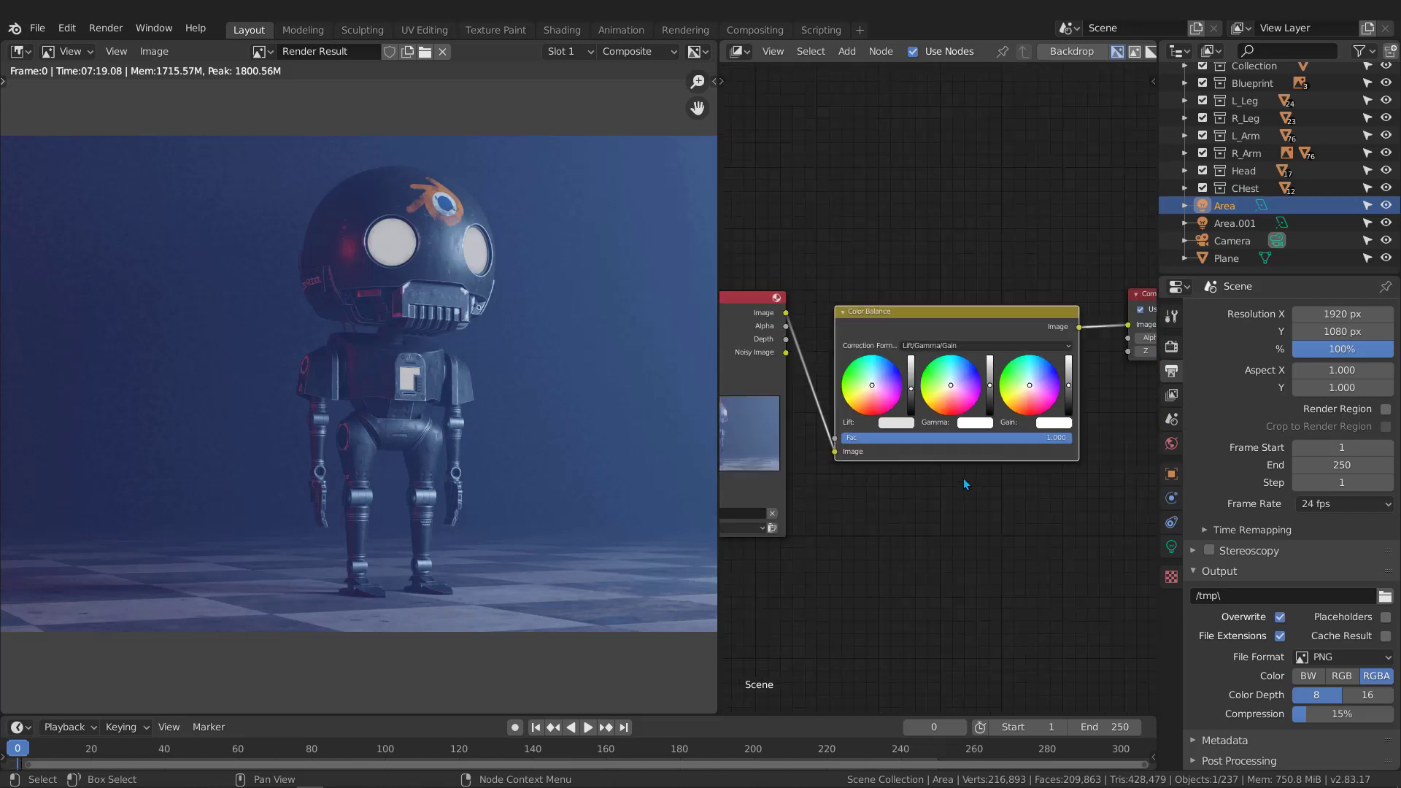
# Insert a Filter node between Color Balance and Composite and set its filter type to Sharpen.
pyautogui.moveTo(1081, 408); pyautogui.dragTo(907, 385, button='middle')
pyautogui.moveTo(986, 270); pyautogui.dragTo(1109, 310)
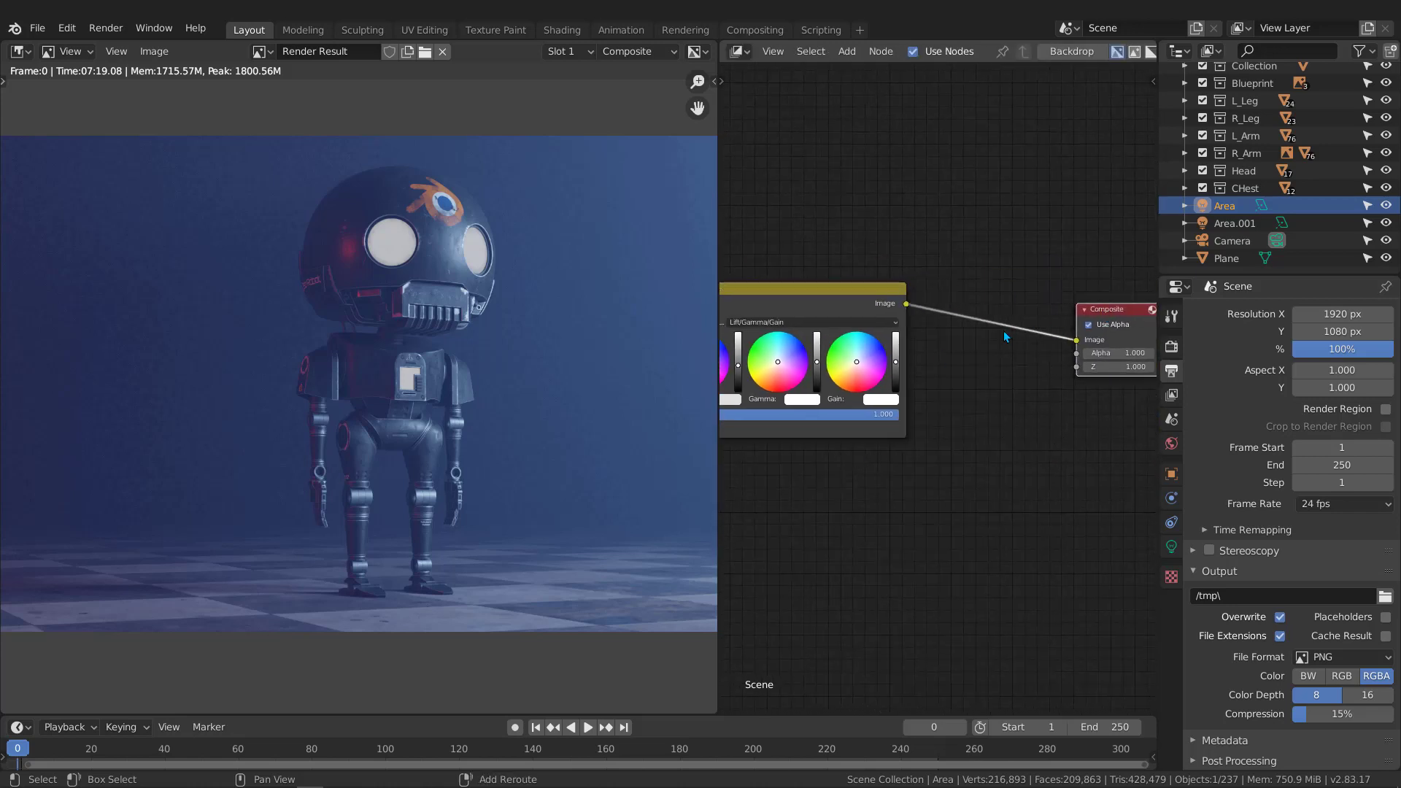
pyautogui.hotkey('shift', 'a')
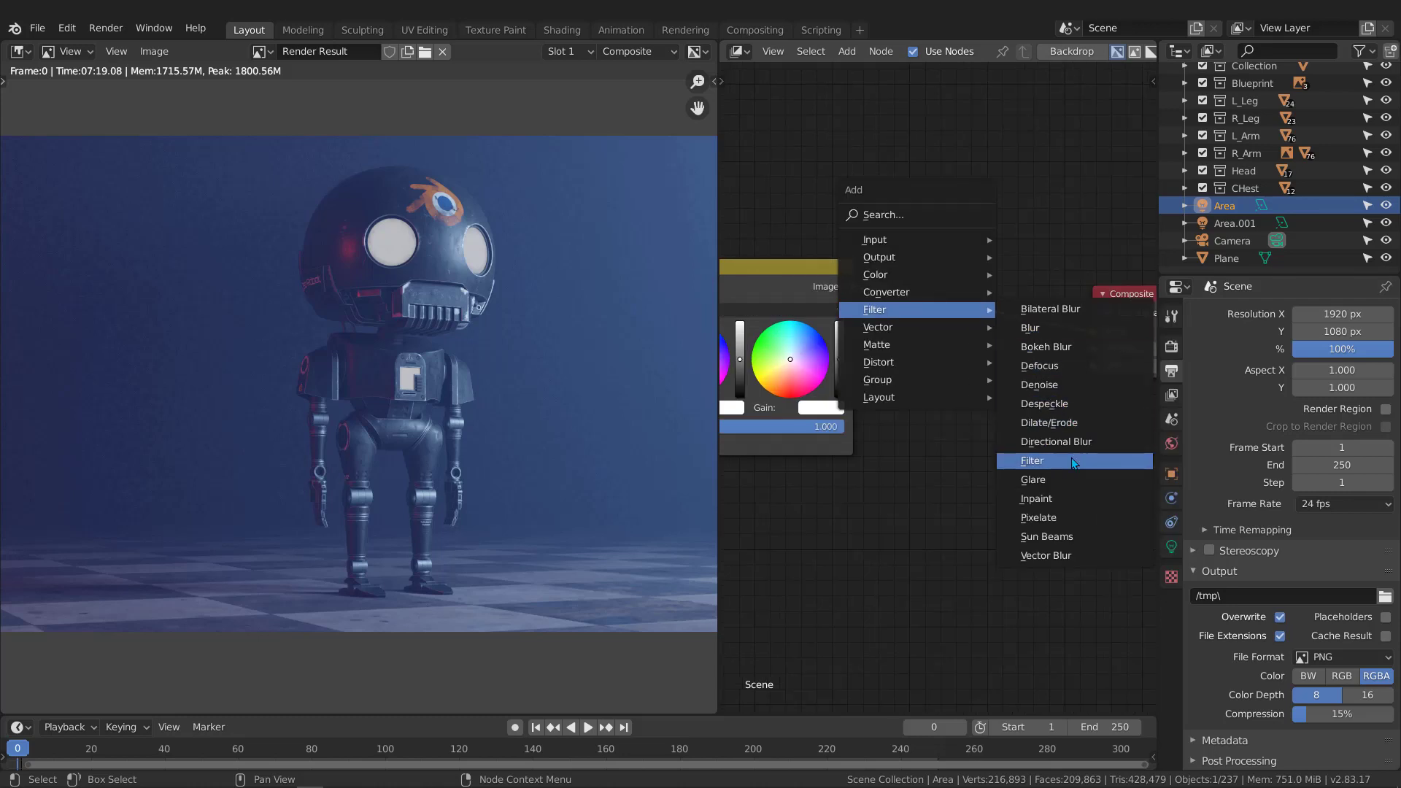
pyautogui.click(1071, 459)
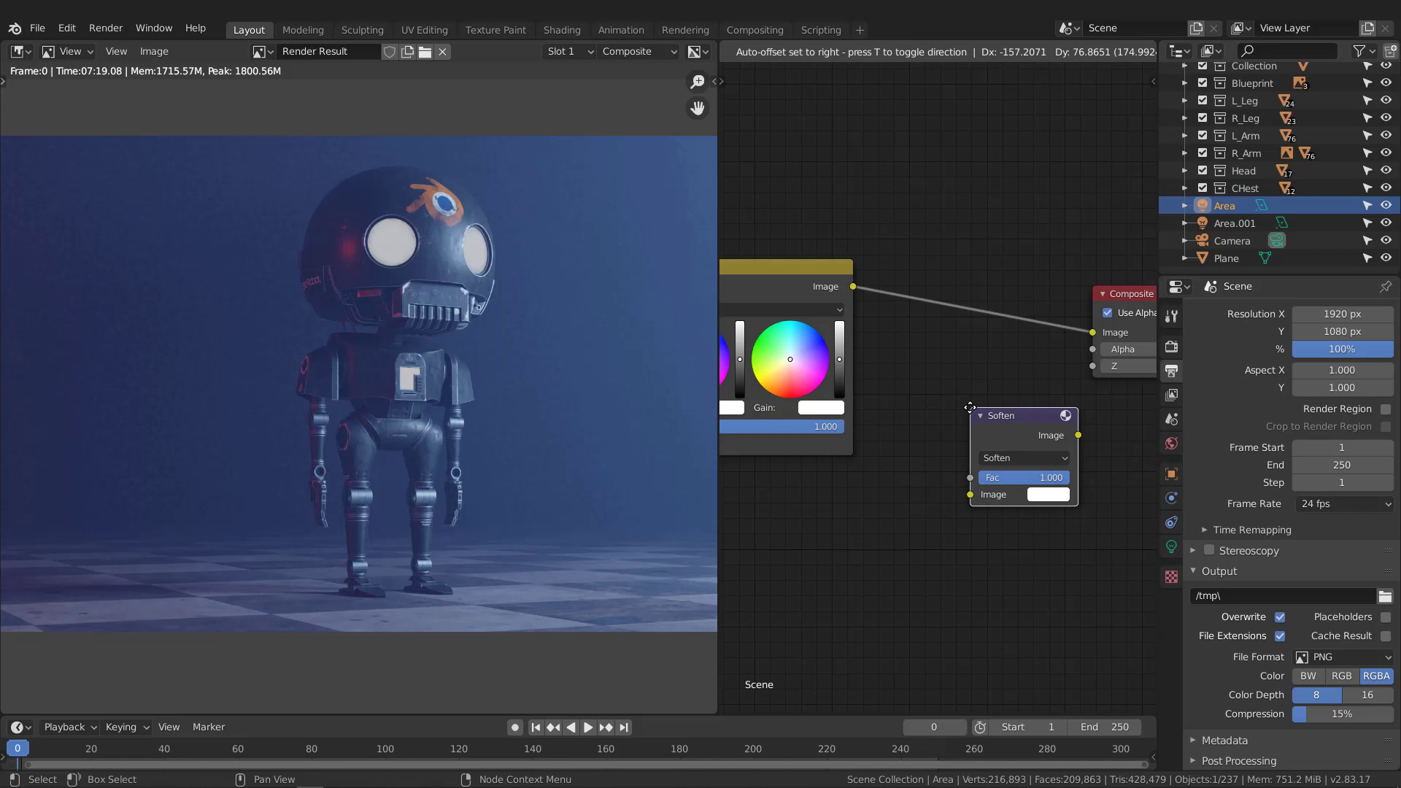
pyautogui.click(925, 300)
pyautogui.click(963, 348)
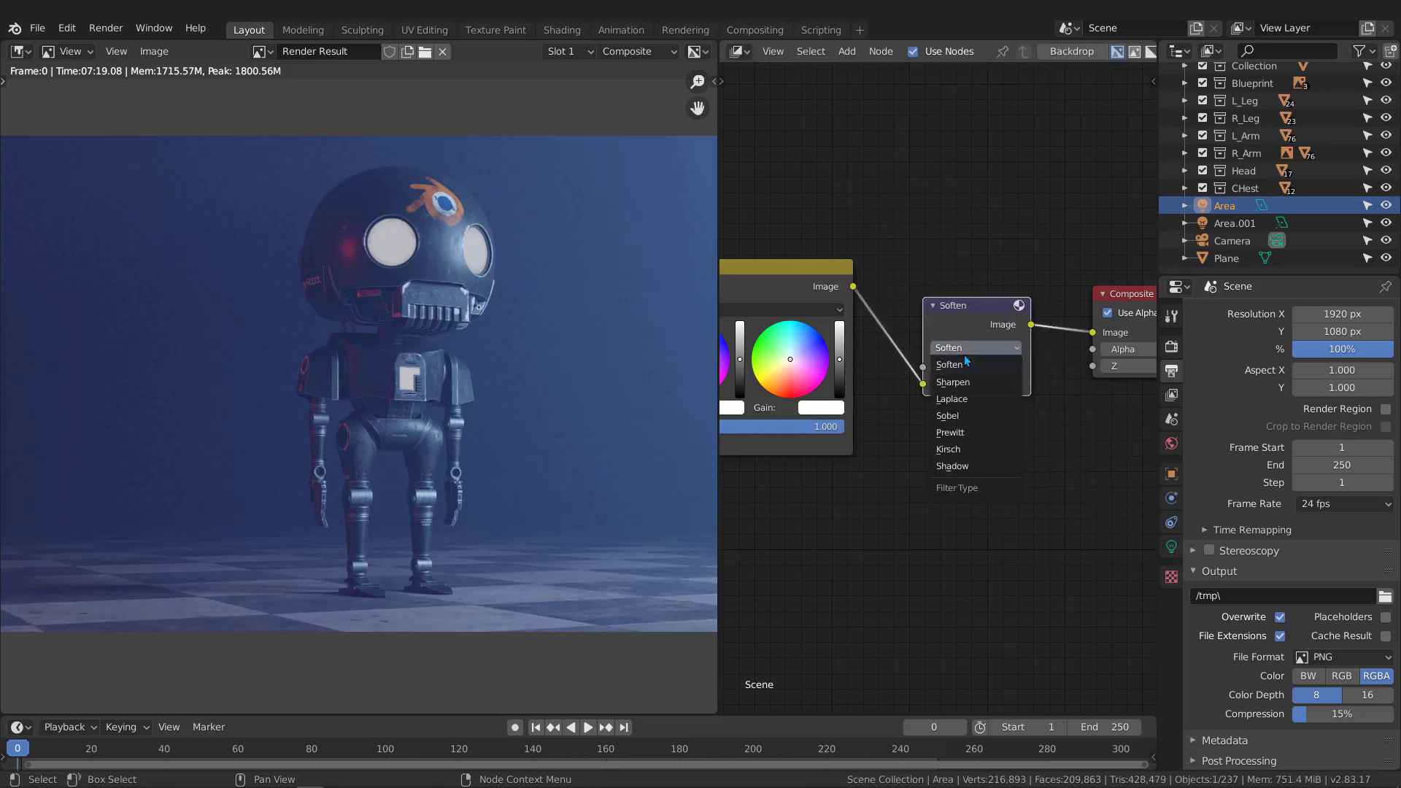
pyautogui.click(964, 381)
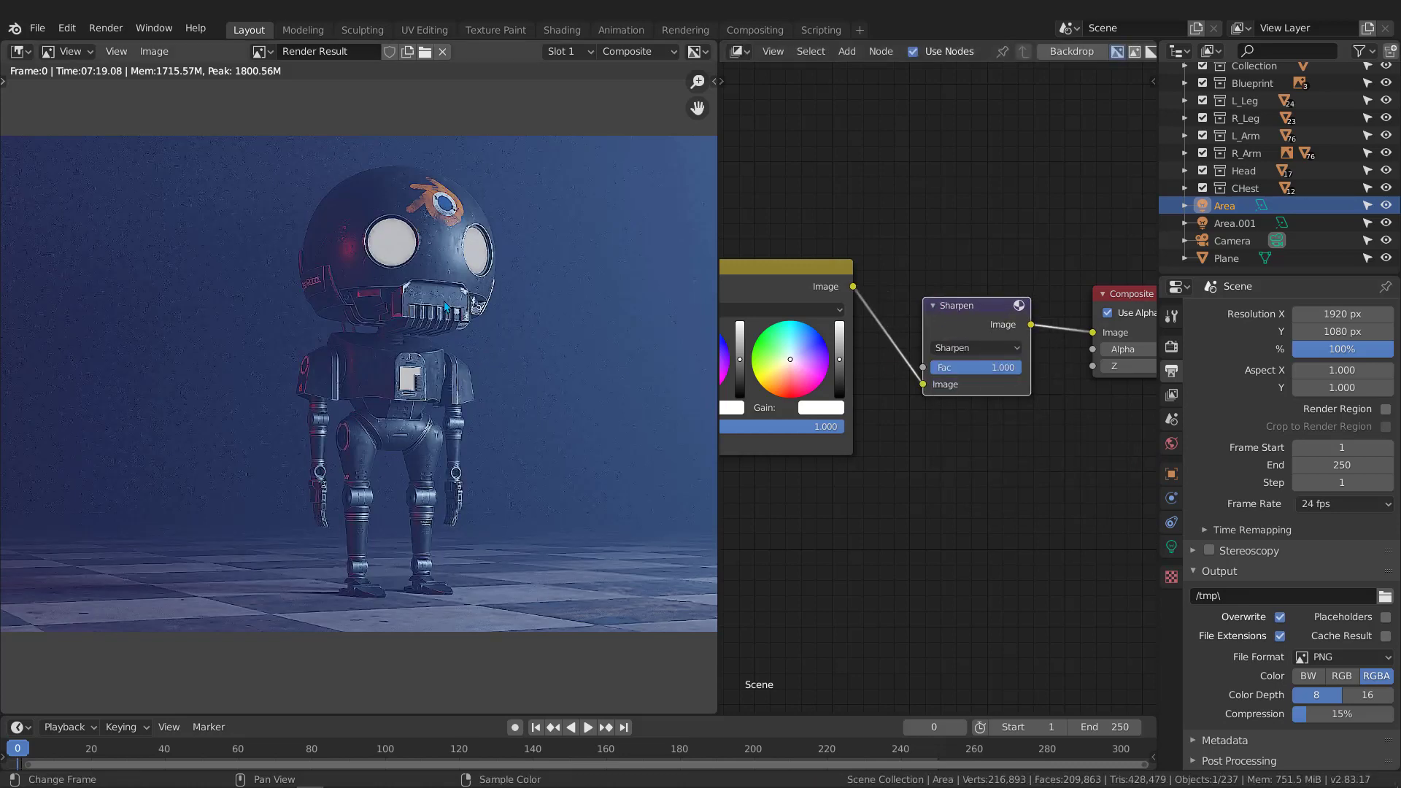
# Reduce the Sharpen node's Fac to 0.091.
pyautogui.scroll(2, 891, 384)
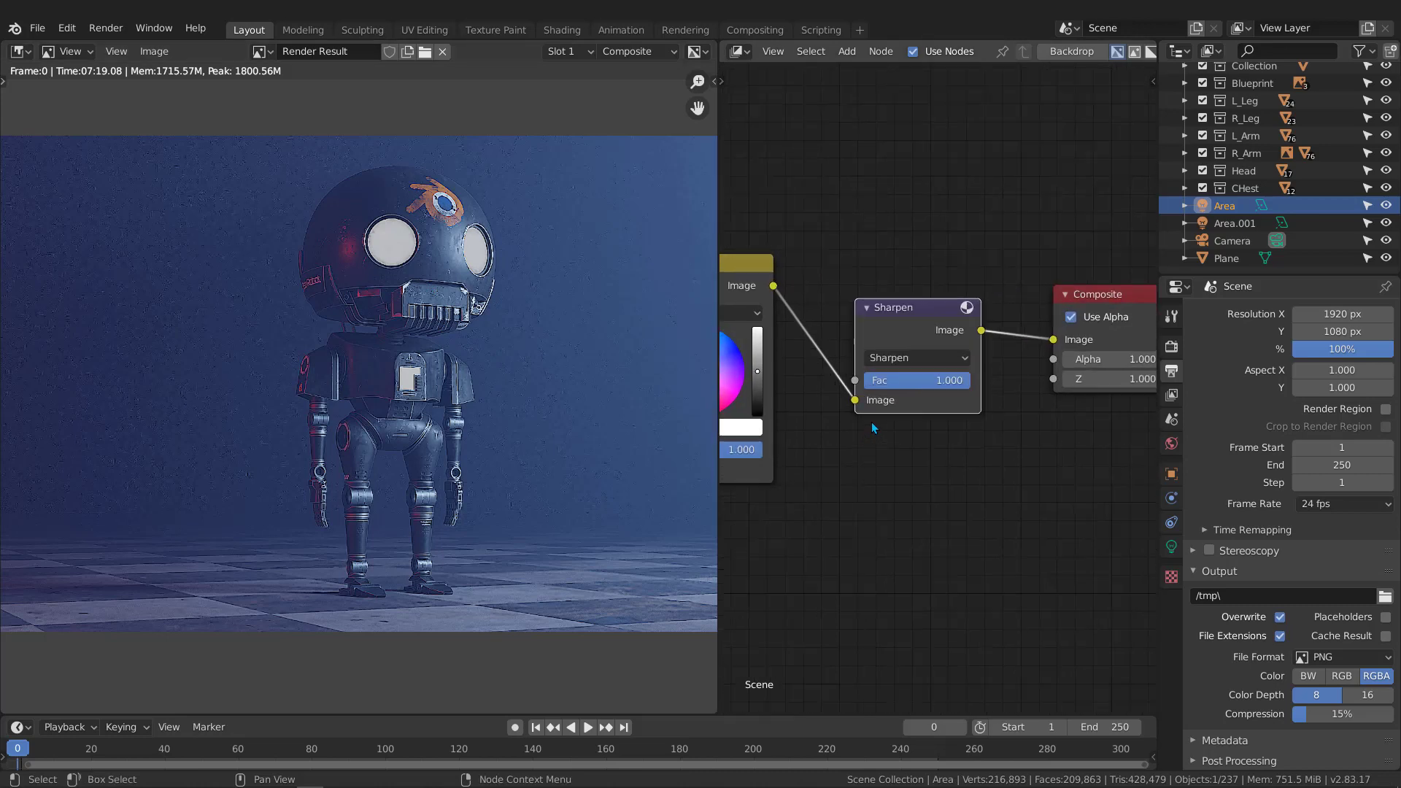
pyautogui.scroll(1, 892, 384)
pyautogui.moveTo(965, 379); pyautogui.dragTo(894, 376)
pyautogui.scroll(-1, 399, 331)
# Inspect the sharpened render up close and at full frame, widening the image view over the compositor.
pyautogui.scroll(5, 419, 299)
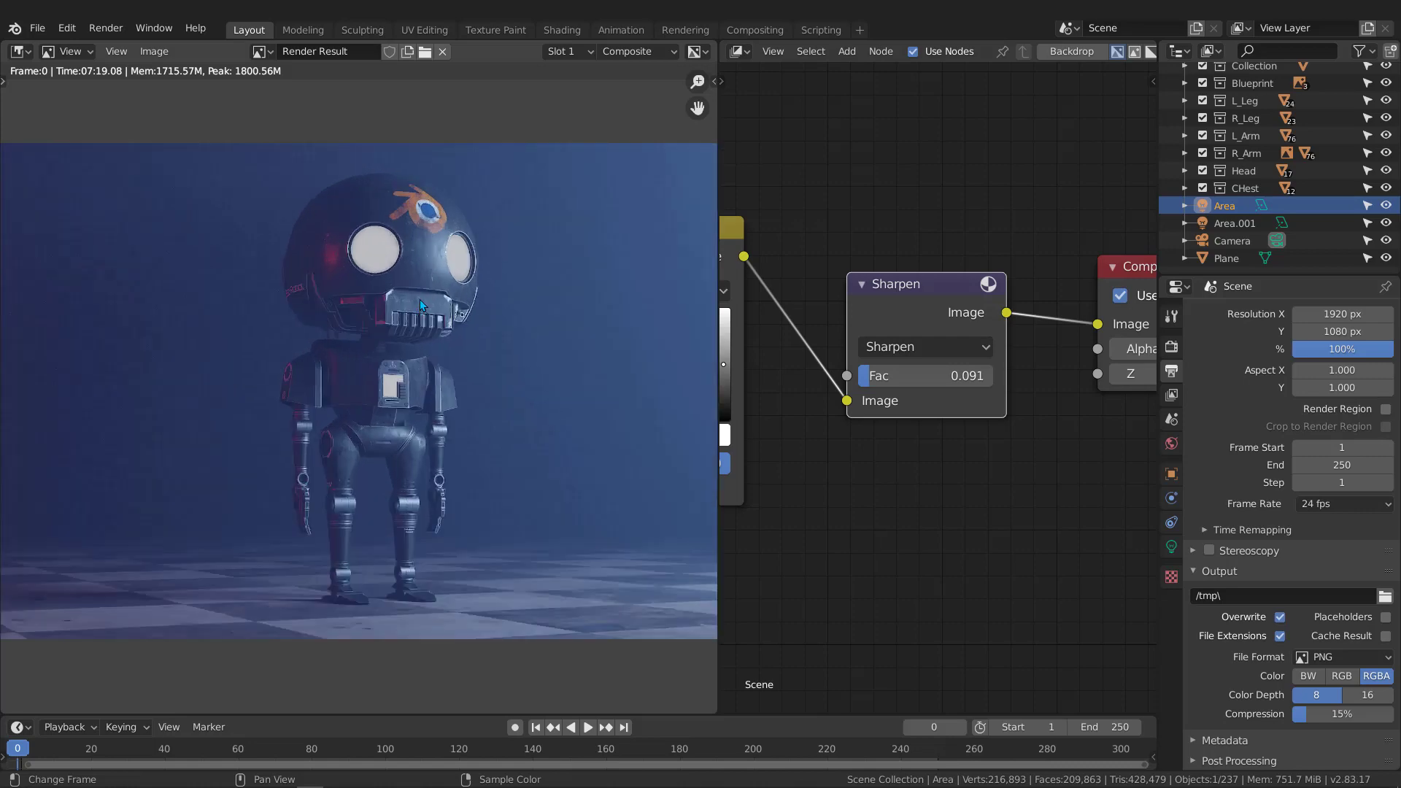
pyautogui.scroll(-5, 409, 365)
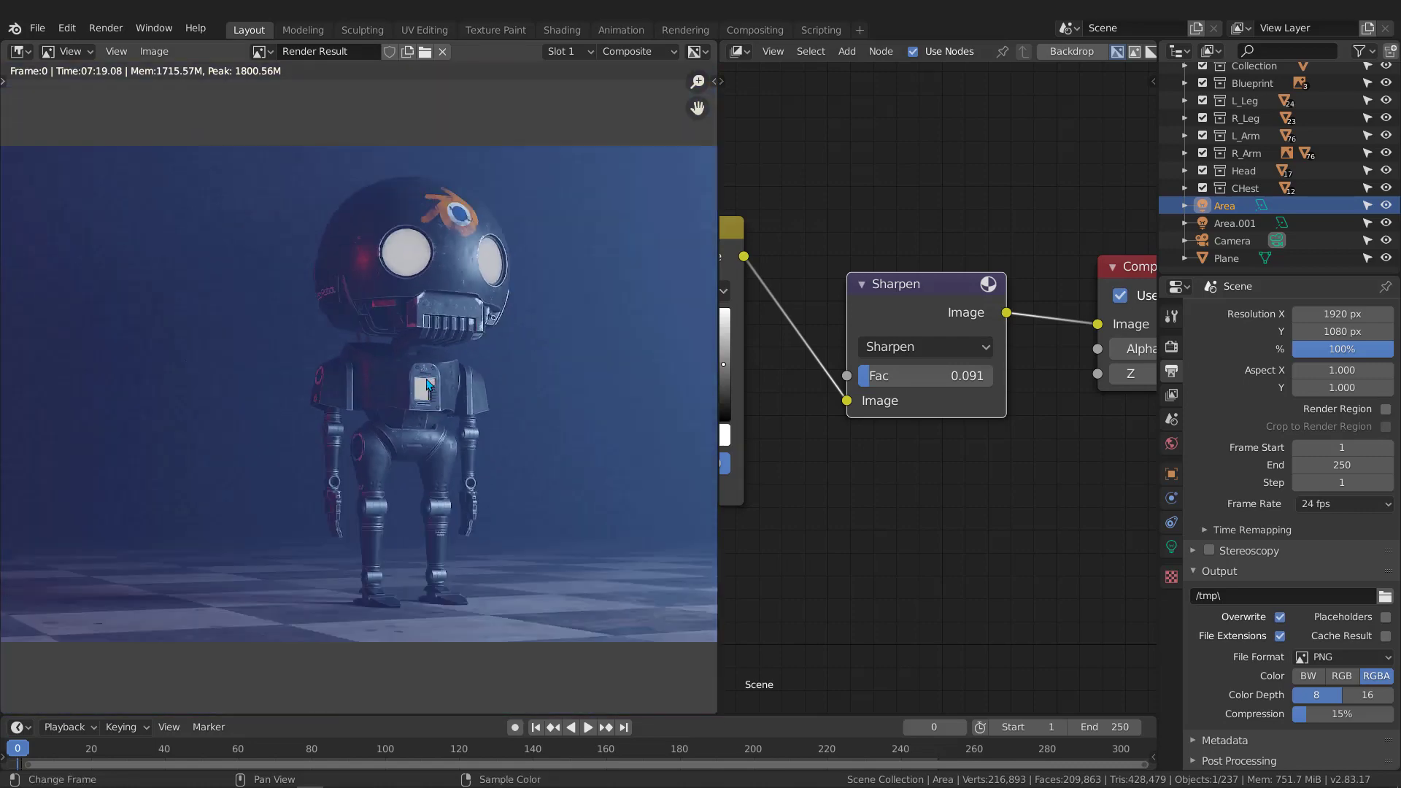
pyautogui.scroll(6, 432, 388)
pyautogui.scroll(-1, 432, 387)
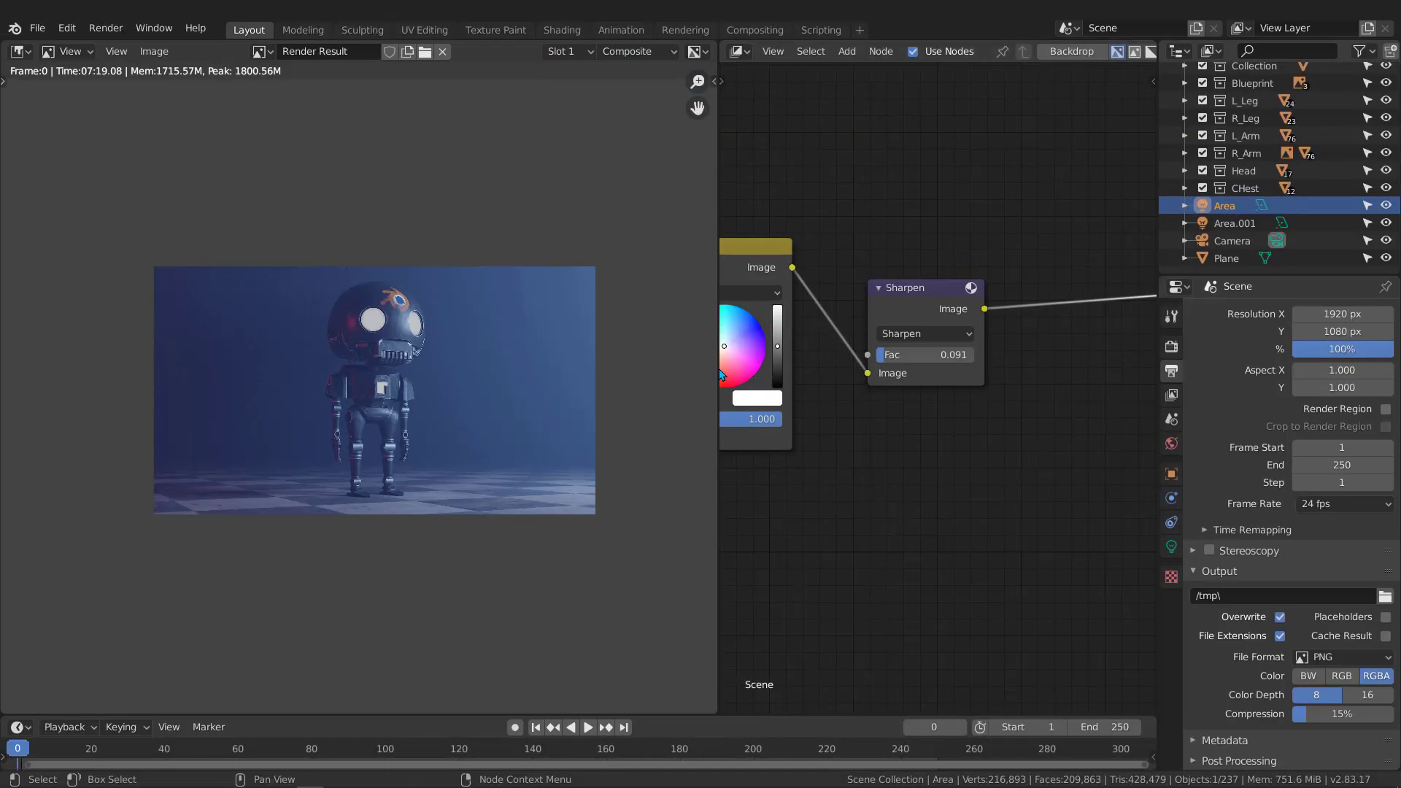
pyautogui.moveTo(719, 375); pyautogui.dragTo(1070, 368)
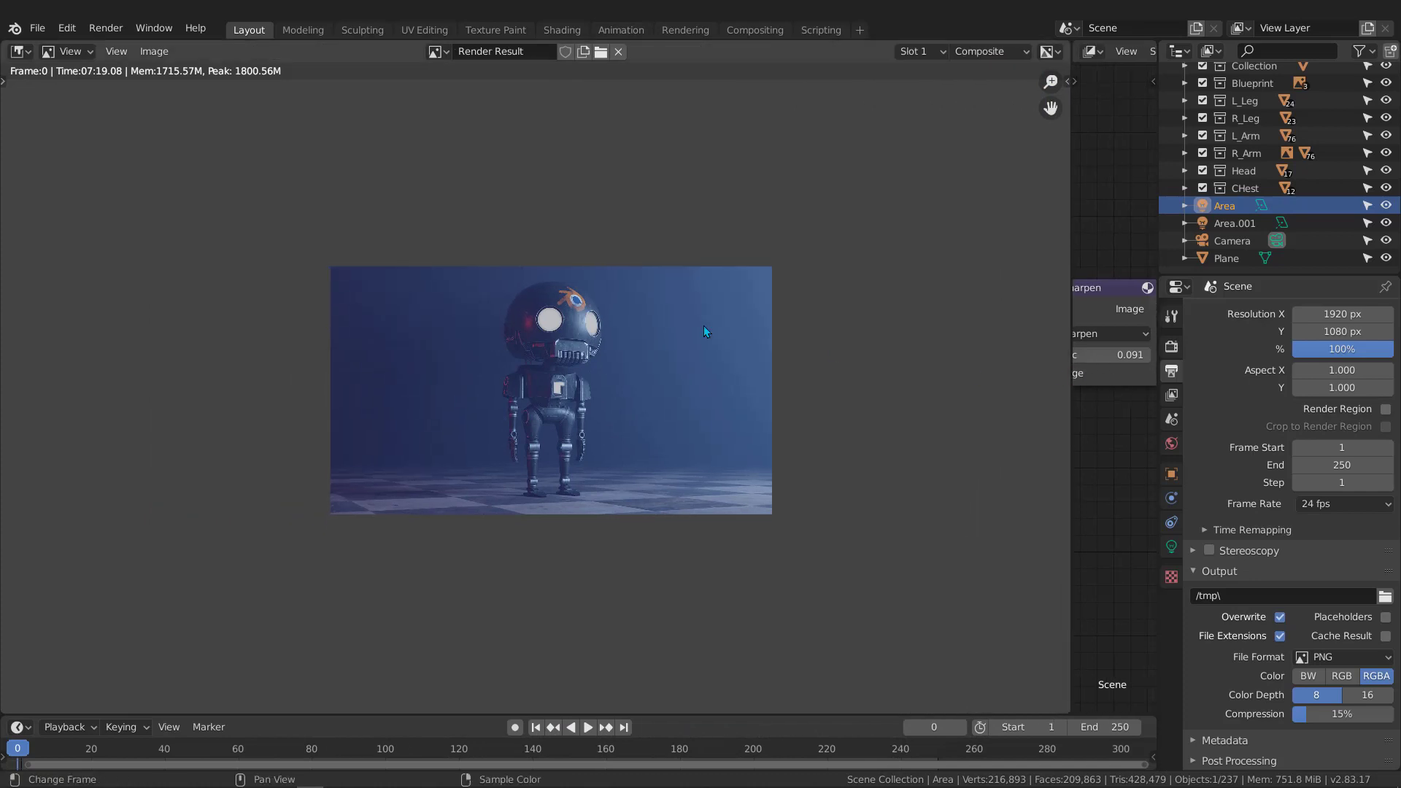
pyautogui.scroll(3, 534, 369)
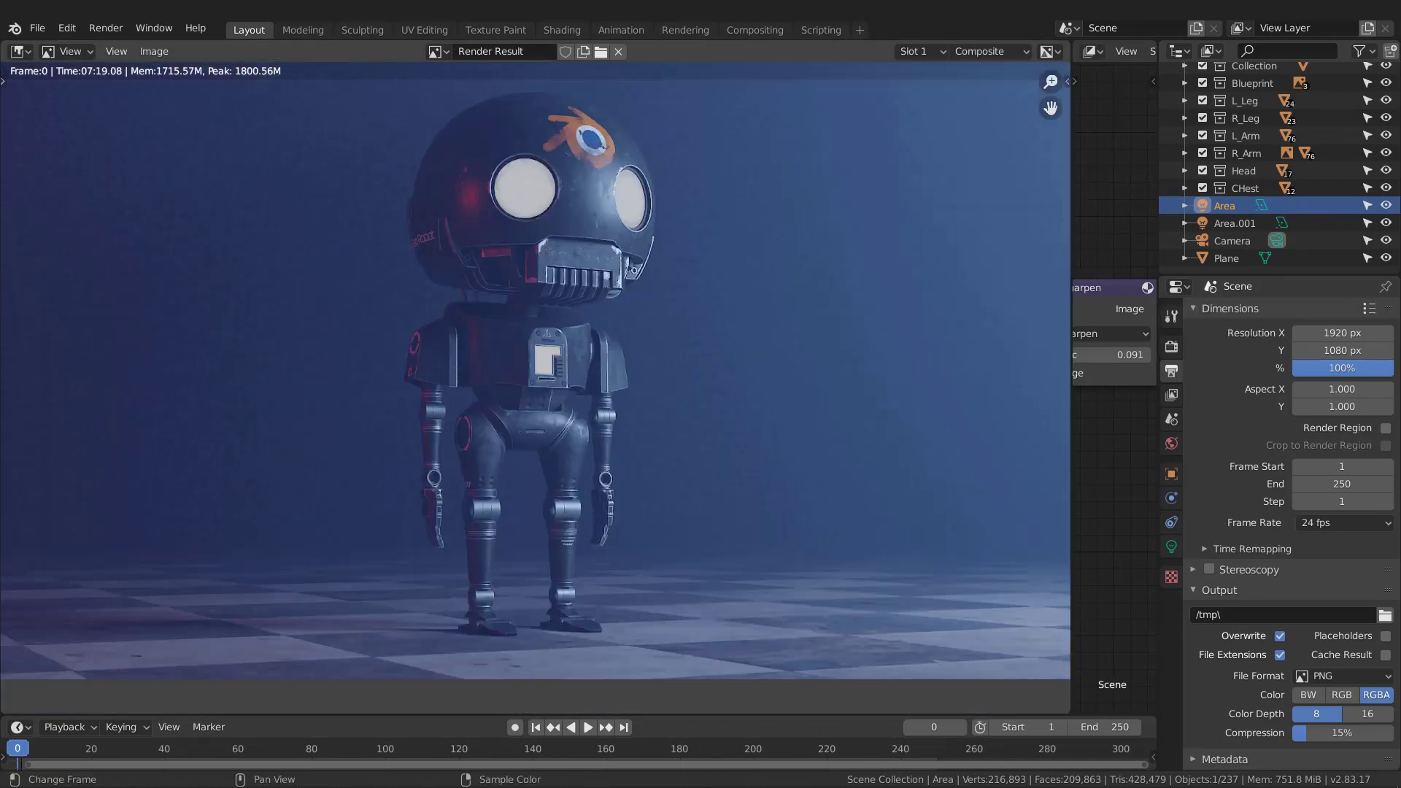